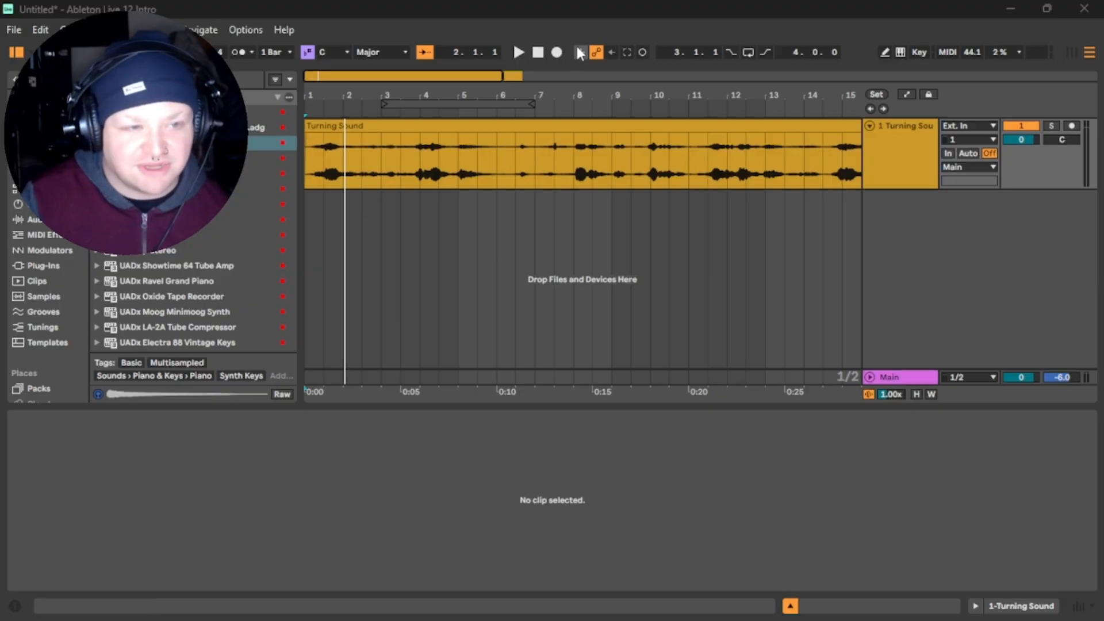
Play the Turning Sound clip from the start of the arrangement to hear the source audio.
{"action": "left_click", "coordinate": [543, 52]}
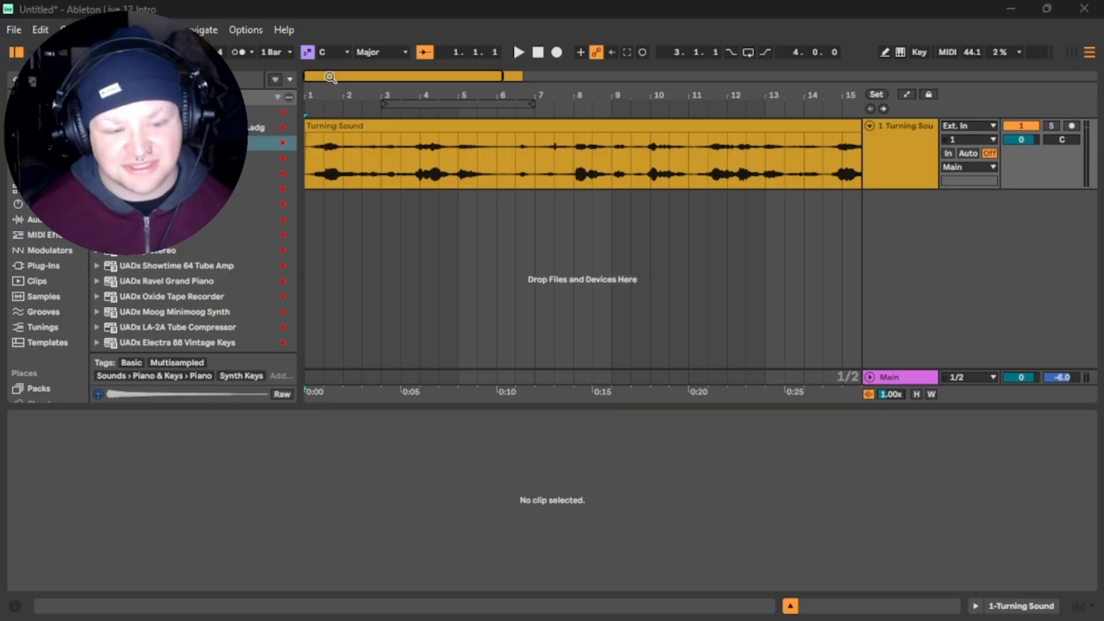
{"action": "key", "text": "space"}
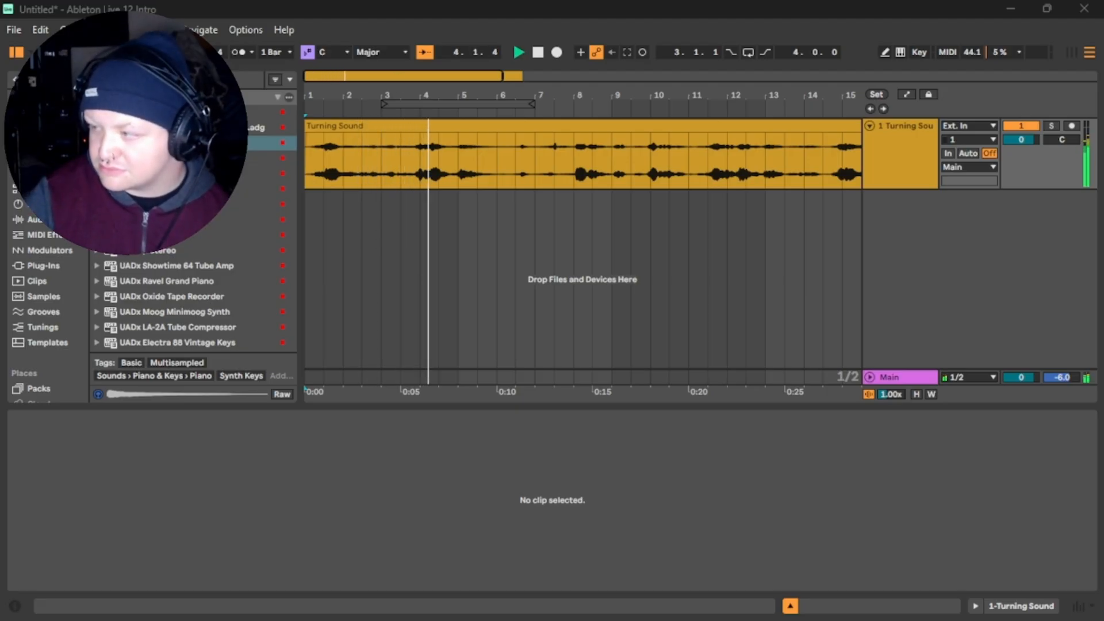
{"action": "left_click", "coordinate": [497, 162]}
{"action": "key", "text": "space"}
{"action": "left_click_drag", "start_coordinate": [479, 97], "coordinate": [401, 77]}
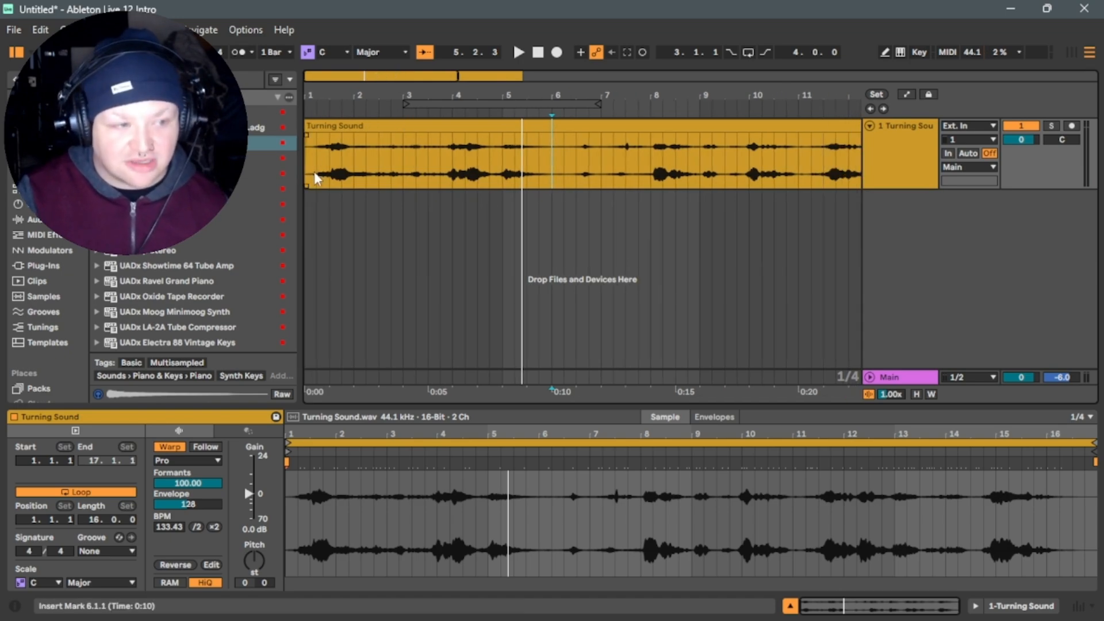
Audition the opening beats of the Turning Sound clip from 1.1.1.
{"action": "left_click", "coordinate": [329, 173]}
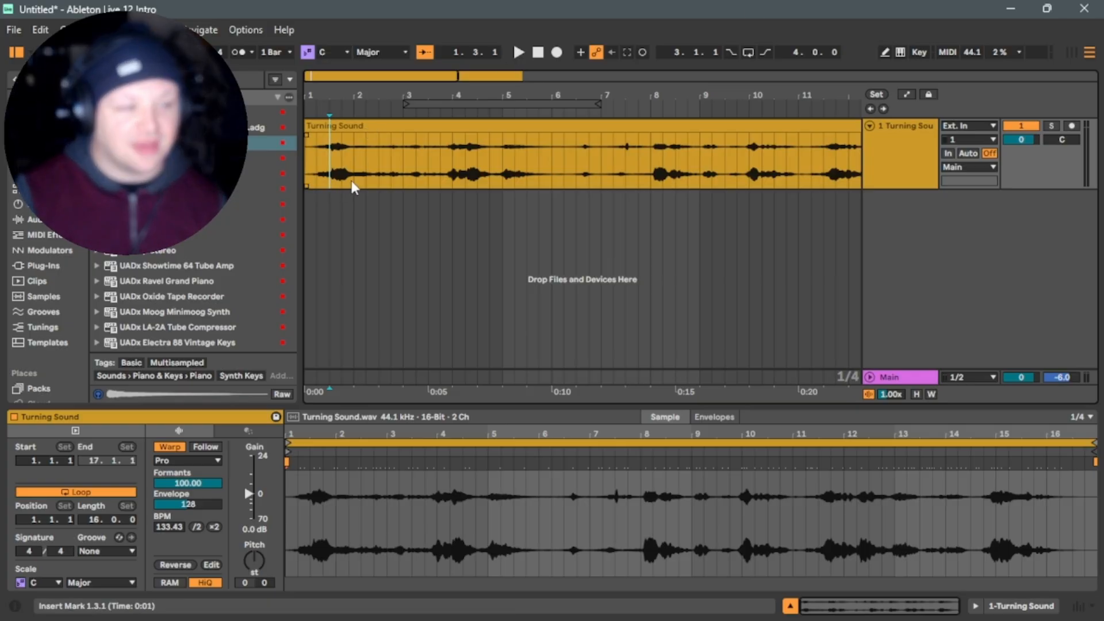
{"action": "left_click_drag", "start_coordinate": [325, 73], "coordinate": [343, 146]}
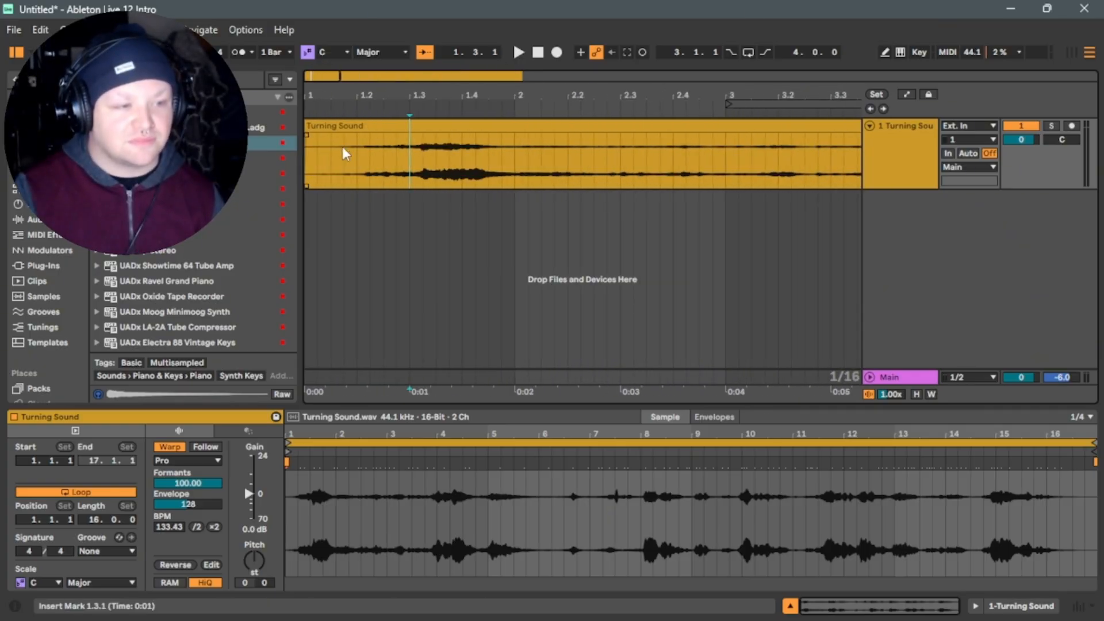
{"action": "left_click", "coordinate": [312, 147]}
{"action": "left_click", "coordinate": [306, 147]}
{"action": "key", "text": "space"}
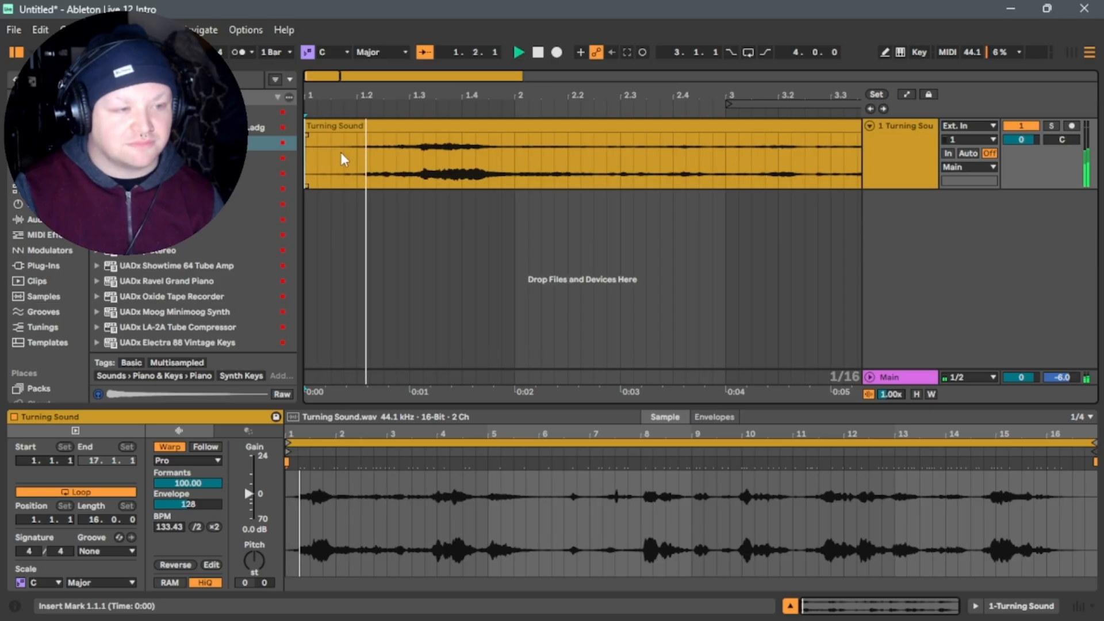
{"action": "key", "text": "space"}
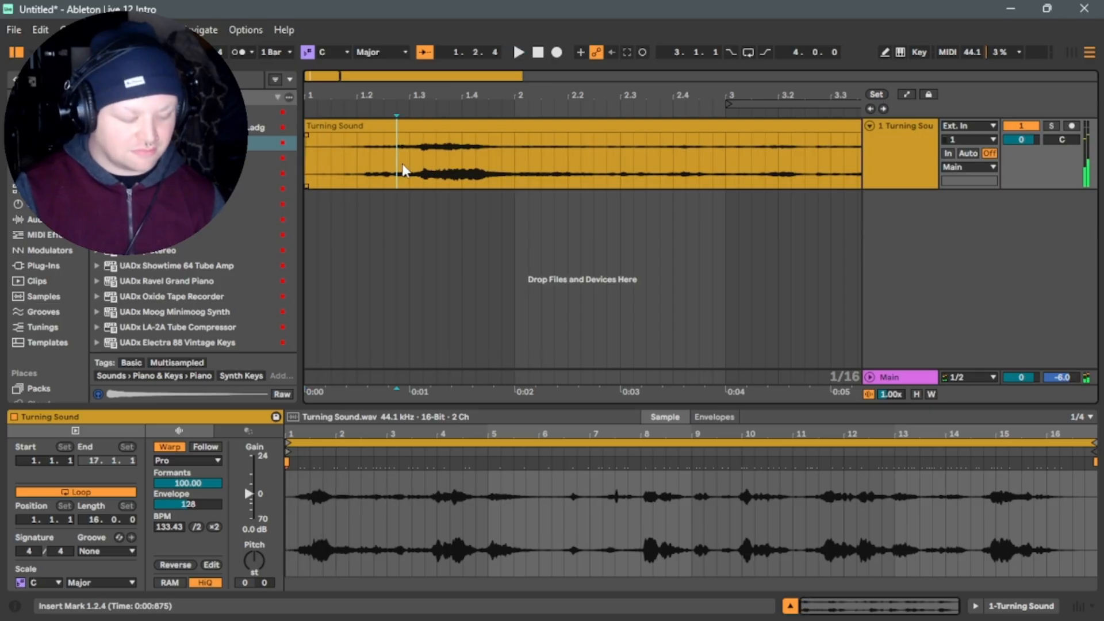
Set the arrangement grid to 1/8 notes.
{"action": "left_click", "coordinate": [395, 170]}
{"action": "key", "text": "ctrl+1"}
{"action": "key", "text": "ctrl+1"}
{"action": "key", "text": "ctrl+1"}
{"action": "key", "text": "ctrl+2"}
{"action": "key", "text": "ctrl+2"}
Split bar 1 of the Turning Sound clip into 1/8-note slices up to 2.1.1.
{"action": "mouse_move", "coordinate": [357, 176]}
{"action": "left_mouse_down"}
{"action": "mouse_move", "coordinate": [336, 158]}
{"action": "mouse_move", "coordinate": [513, 157]}
{"action": "left_mouse_up"}
{"action": "key", "text": "ctrl+e"}
{"action": "key", "text": "ctrl+e"}
{"action": "key", "text": "ctrl+e"}
{"action": "left_click", "coordinate": [420, 158]}
{"action": "key", "text": "ctrl+e"}
{"action": "key", "text": "ctrl+e"}
{"action": "key", "text": "ctrl+e"}
{"action": "key", "text": "ctrl+e"}
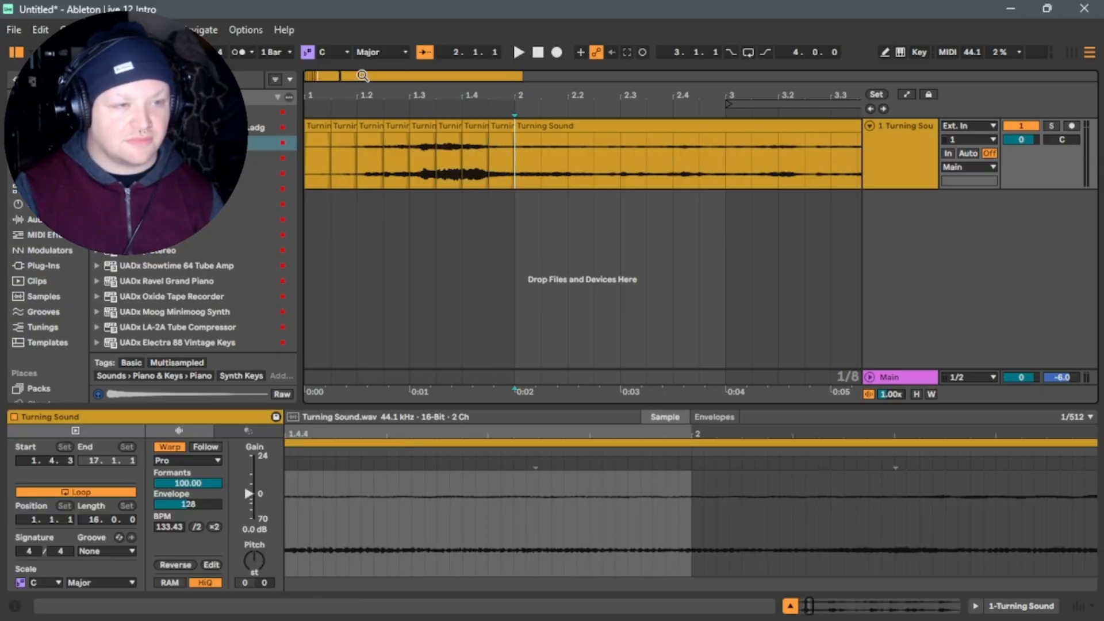
Split the Turning Sound clip at every 1/8 note from 2.1.3 to the start of bar 5.
{"action": "left_click_drag", "start_coordinate": [320, 75], "coordinate": [321, 56]}
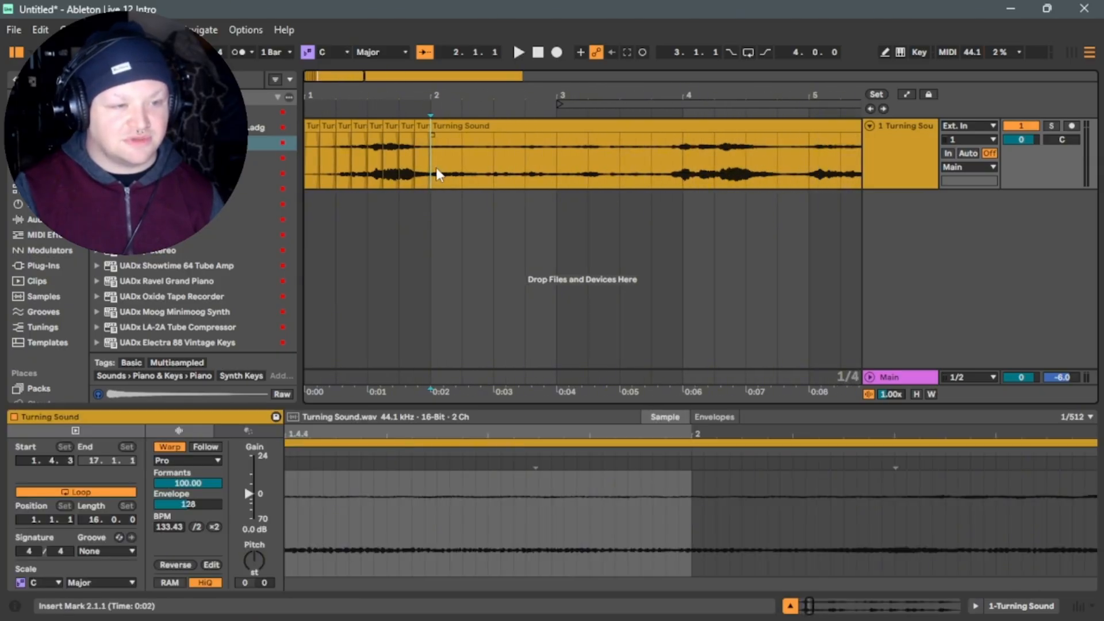
{"action": "left_click_drag", "start_coordinate": [436, 170], "coordinate": [461, 172]}
{"action": "left_click", "coordinate": [448, 169]}
{"action": "key", "text": "ctrl+e"}
{"action": "left_click", "coordinate": [575, 172]}
{"action": "key", "text": "ctrl+e"}
{"action": "left_click", "coordinate": [685, 175]}
{"action": "key", "text": "ctrl+e"}
{"action": "key", "text": "ctrl+e"}
{"action": "left_click", "coordinate": [808, 182]}
{"action": "key", "text": "ctrl+e"}
Continue splitting the Turning Sound clip into 1/8-note slices through the bars after bar 5.
{"action": "left_click_drag", "start_coordinate": [345, 75], "coordinate": [383, 77]}
{"action": "left_click", "coordinate": [414, 170]}
{"action": "key", "text": "ctrl+e"}
{"action": "left_click", "coordinate": [542, 175]}
{"action": "key", "text": "ctrl+e"}
{"action": "left_click", "coordinate": [640, 177]}
{"action": "key", "text": "ctrl+e"}
{"action": "left_click", "coordinate": [768, 180]}
{"action": "key", "text": "ctrl+e"}
{"action": "left_click", "coordinate": [781, 181]}
{"action": "key", "text": "ctrl+e"}
{"action": "left_click", "coordinate": [796, 181]}
{"action": "key", "text": "ctrl+e"}
Continue cutting the remaining audio into 1/8-note slices up to 9.4.1.
{"action": "left_click_drag", "start_coordinate": [385, 77], "coordinate": [413, 75]}
{"action": "left_click", "coordinate": [571, 167]}
{"action": "key", "text": "ctrl+e"}
{"action": "left_click", "coordinate": [586, 168]}
{"action": "key", "text": "ctrl+e"}
{"action": "left_click", "coordinate": [603, 174]}
{"action": "key", "text": "ctrl+e"}
{"action": "left_click", "coordinate": [614, 177]}
{"action": "key", "text": "ctrl+e"}
{"action": "left_click", "coordinate": [627, 180]}
{"action": "key", "text": "ctrl+e"}
{"action": "left_click", "coordinate": [641, 181]}
{"action": "key", "text": "ctrl+e"}
{"action": "left_click", "coordinate": [655, 183]}
{"action": "key", "text": "ctrl+e"}
{"action": "key", "text": "ctrl+e"}
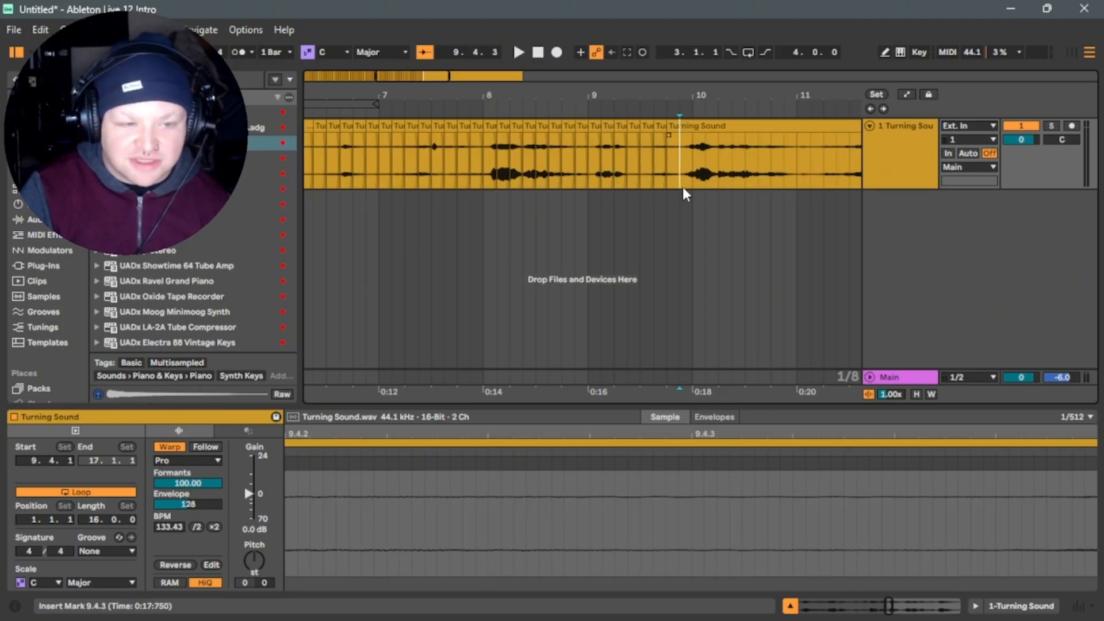
Split the Turning Sound clip at every 1/8 note from 9.4.3 to 11.1.1.
{"action": "left_click", "coordinate": [680, 187]}
{"action": "key", "text": "ctrl+e"}
{"action": "left_click", "coordinate": [692, 188]}
{"action": "key", "text": "ctrl+e"}
{"action": "left_click", "coordinate": [708, 187]}
{"action": "key", "text": "ctrl+e"}
{"action": "left_click", "coordinate": [720, 187]}
{"action": "key", "text": "ctrl+e"}
{"action": "left_click", "coordinate": [734, 186]}
{"action": "key", "text": "ctrl+e"}
{"action": "left_click", "coordinate": [747, 185]}
{"action": "key", "text": "ctrl+e"}
{"action": "left_click", "coordinate": [758, 184]}
{"action": "key", "text": "ctrl+e"}
{"action": "left_click", "coordinate": [771, 187]}
{"action": "key", "text": "ctrl+e"}
{"action": "left_click", "coordinate": [783, 184]}
{"action": "key", "text": "ctrl+e"}
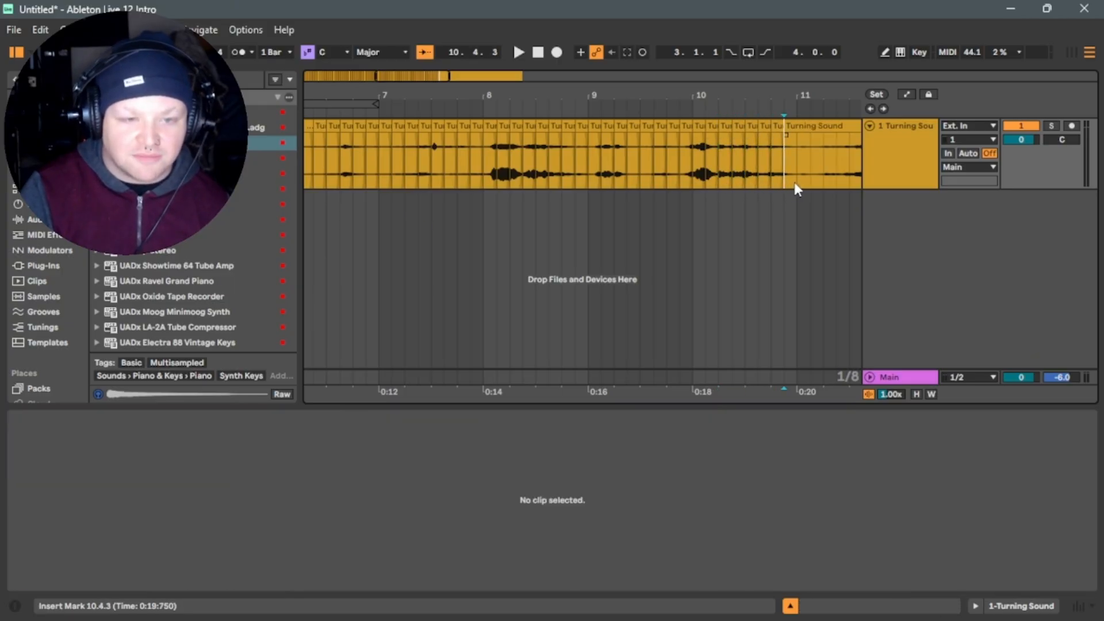
{"action": "left_click", "coordinate": [795, 183]}
{"action": "key", "text": "ctrl+e"}
Split the audio at every 1/8 note from 11.1.1 to 11.4.1.
{"action": "left_click_drag", "start_coordinate": [408, 80], "coordinate": [432, 80]}
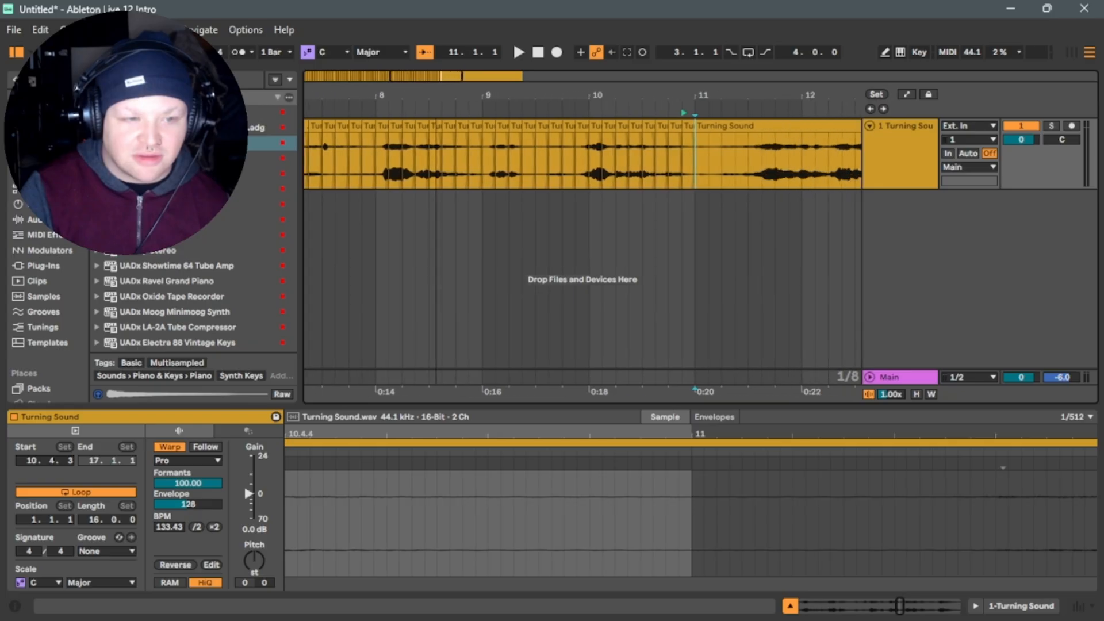
{"action": "left_click", "coordinate": [595, 174]}
{"action": "left_click", "coordinate": [608, 173]}
{"action": "key", "text": "ctrl+e"}
{"action": "left_click", "coordinate": [630, 172]}
{"action": "left_click", "coordinate": [627, 172]}
{"action": "key", "text": "ctrl+e"}
{"action": "left_click", "coordinate": [636, 173]}
{"action": "key", "text": "ctrl+e"}
{"action": "left_click", "coordinate": [648, 175]}
{"action": "key", "text": "ctrl+e"}
{"action": "left_click", "coordinate": [660, 177]}
{"action": "key", "text": "ctrl+e"}
{"action": "left_click", "coordinate": [671, 178]}
{"action": "key", "text": "ctrl+e"}
Split the Turning Sound clip at every 1/8 note from 11.4.3 to 13.1.1.
{"action": "left_click", "coordinate": [687, 178]}
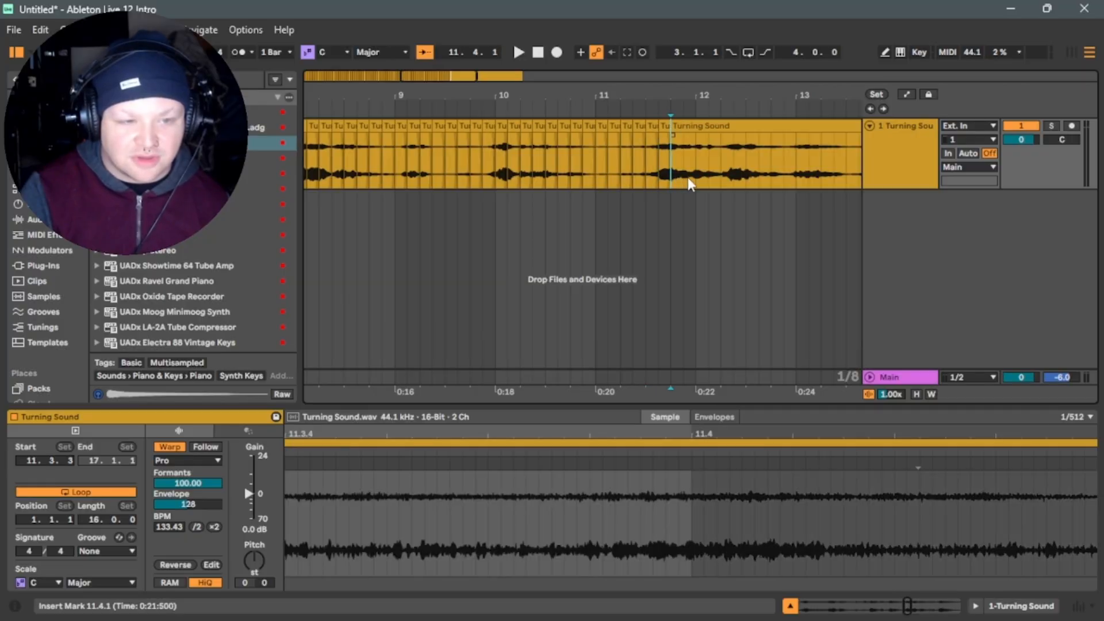
{"action": "key", "text": "ctrl+e"}
{"action": "left_click", "coordinate": [695, 177]}
{"action": "key", "text": "ctrl+e"}
{"action": "left_click", "coordinate": [712, 177]}
{"action": "key", "text": "ctrl+e"}
{"action": "left_click", "coordinate": [720, 178]}
{"action": "key", "text": "ctrl+e"}
{"action": "left_click", "coordinate": [733, 178]}
{"action": "key", "text": "ctrl+e"}
{"action": "left_click", "coordinate": [746, 180]}
{"action": "key", "text": "ctrl+e"}
{"action": "left_click", "coordinate": [759, 180]}
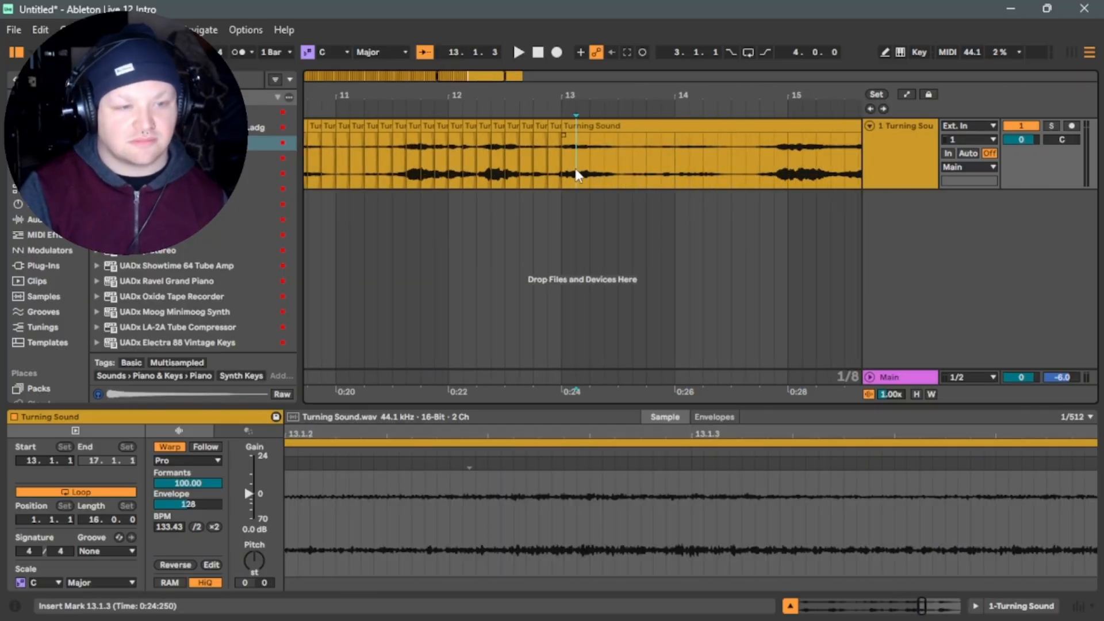
Split the rest of the audio at every 1/8 note from 13.1.3 to 15.4.3.
{"action": "key", "text": "ctrl+e"}
{"action": "left_click", "coordinate": [679, 176]}
{"action": "key", "text": "ctrl+e"}
{"action": "left_click", "coordinate": [789, 177]}
{"action": "scroll", "coordinate": [790, 177], "scroll_direction": "right", "scroll_amount": 5}
{"action": "left_click", "coordinate": [536, 172]}
{"action": "key", "text": "ctrl+e"}
{"action": "left_click", "coordinate": [547, 161]}
{"action": "key", "text": "ctrl+e"}
{"action": "left_click", "coordinate": [561, 164]}
{"action": "key", "text": "ctrl+e"}
{"action": "left_click", "coordinate": [576, 163]}
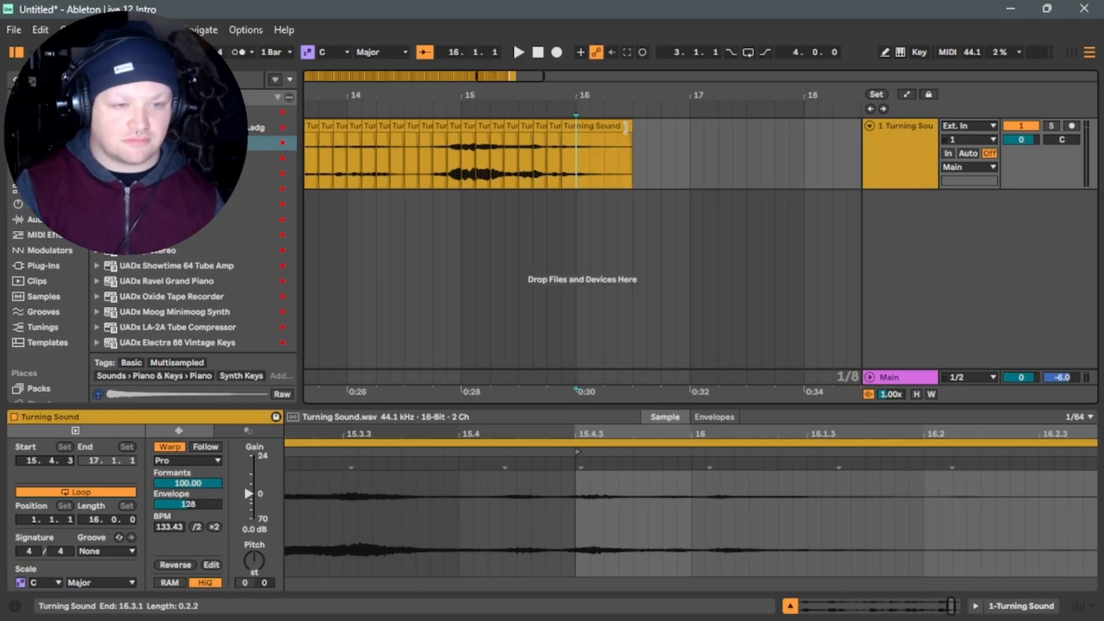
Trim the last slice so that the audio on the track ends at 16.1.1.
{"action": "left_click_drag", "start_coordinate": [631, 126], "coordinate": [576, 126]}
{"action": "left_click_drag", "start_coordinate": [500, 78], "coordinate": [401, 43]}
{"action": "left_click", "coordinate": [444, 175]}
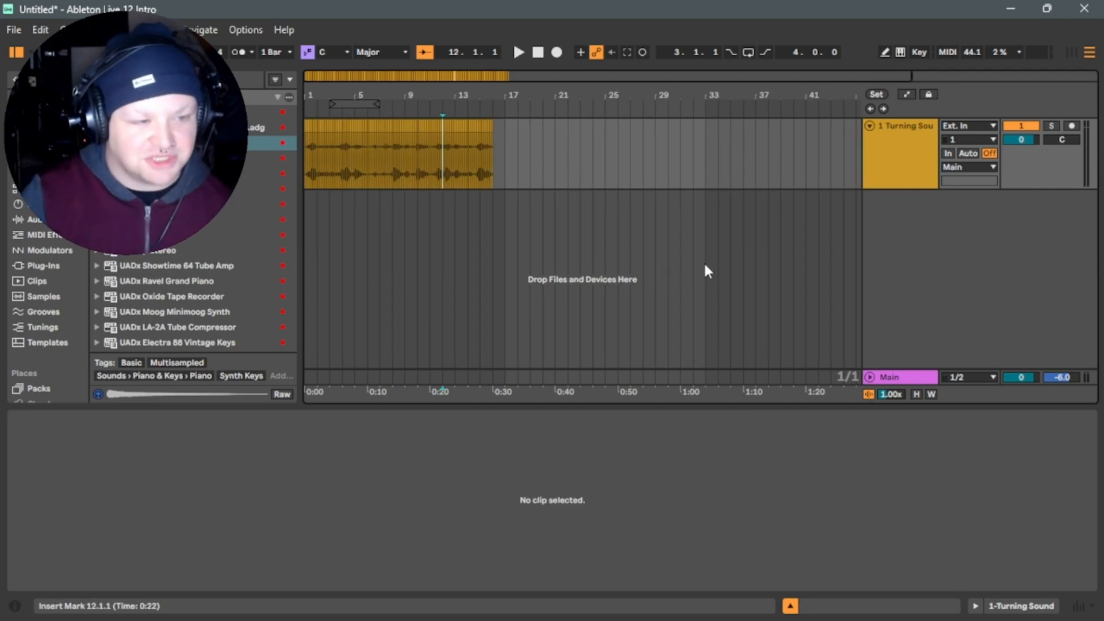
Insert a new audio track below the sliced Turning Sound track.
{"action": "left_click_drag", "start_coordinate": [357, 80], "coordinate": [663, 76]}
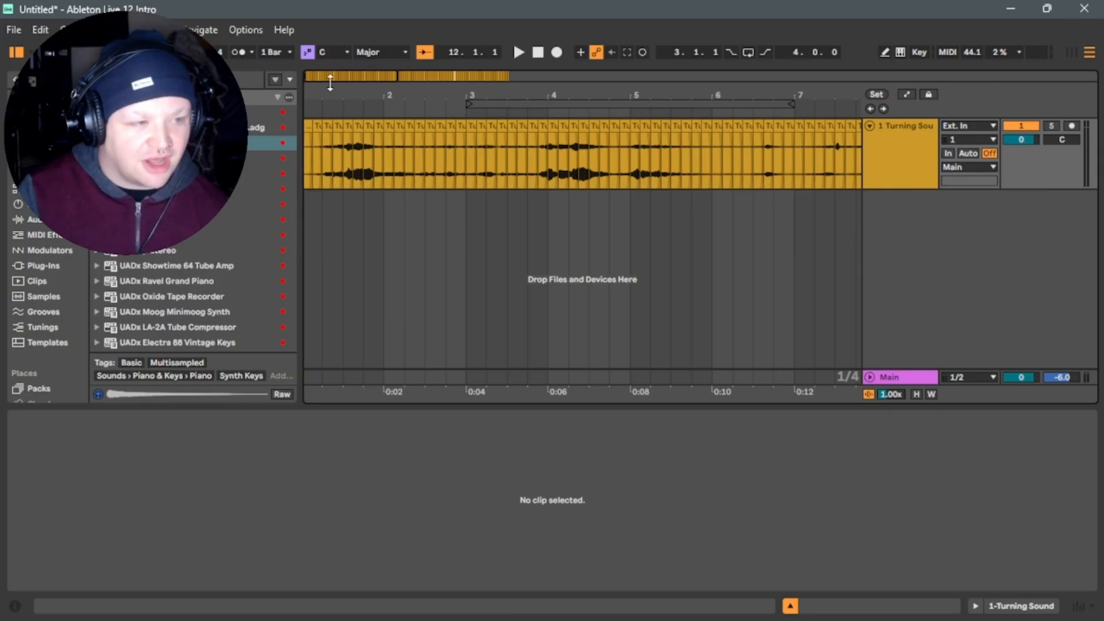
{"action": "left_click_drag", "start_coordinate": [319, 81], "coordinate": [316, 87]}
{"action": "left_click", "coordinate": [72, 30]}
{"action": "left_click", "coordinate": [144, 48]}
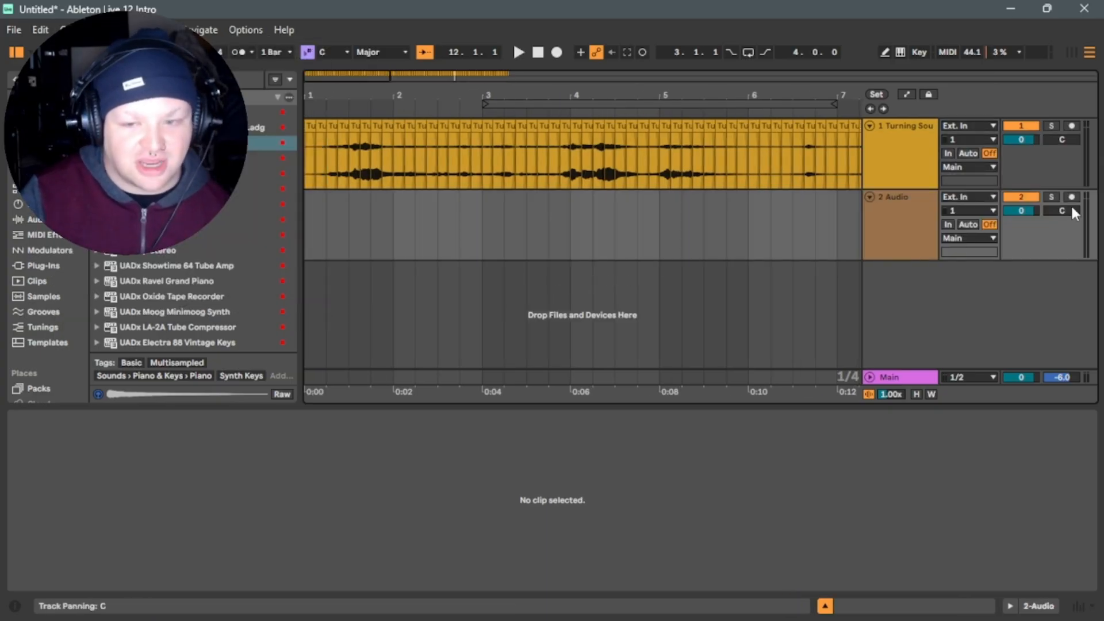
{"action": "left_click_drag", "start_coordinate": [357, 141], "coordinate": [353, 181]}
Play the sliced track from the beginning to listen for a usable slice.
{"action": "left_click", "coordinate": [539, 55]}
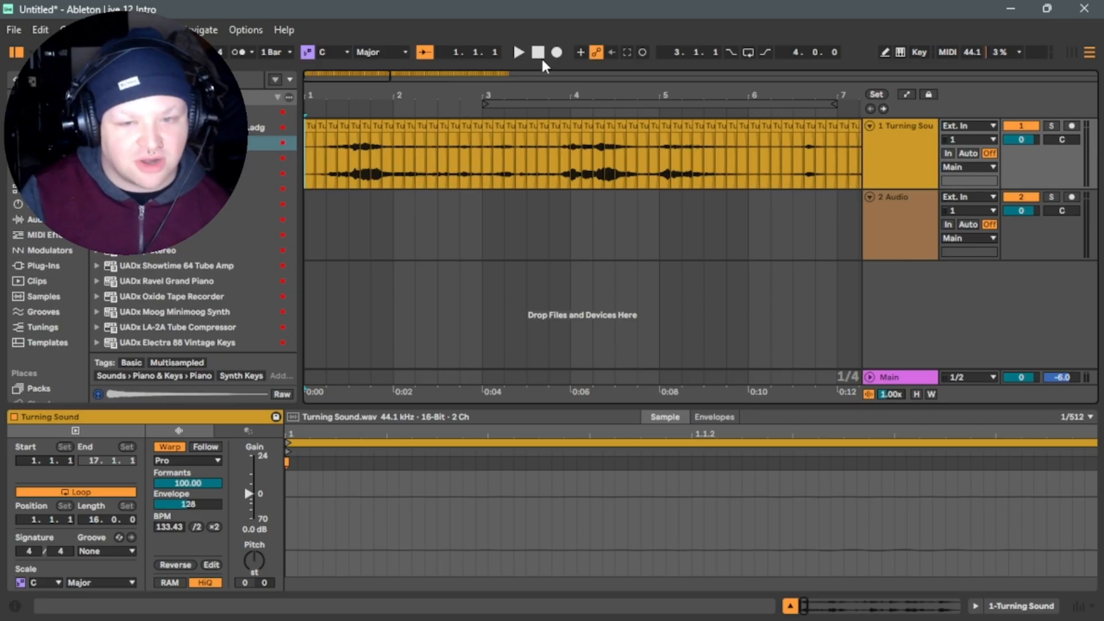
{"action": "key", "text": "space"}
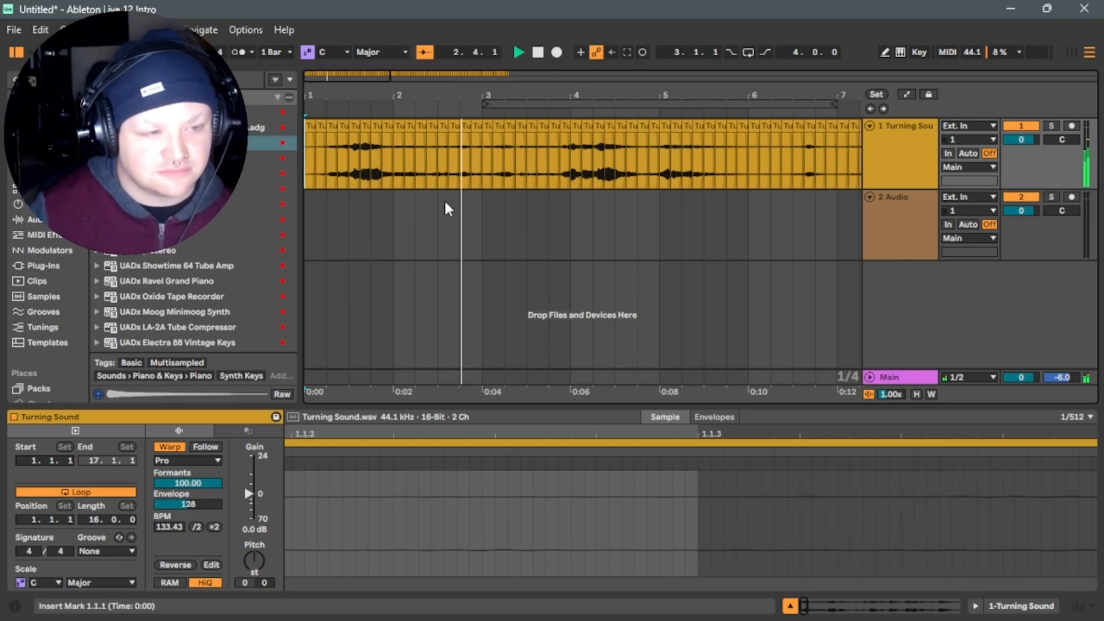
{"action": "key", "text": "space"}
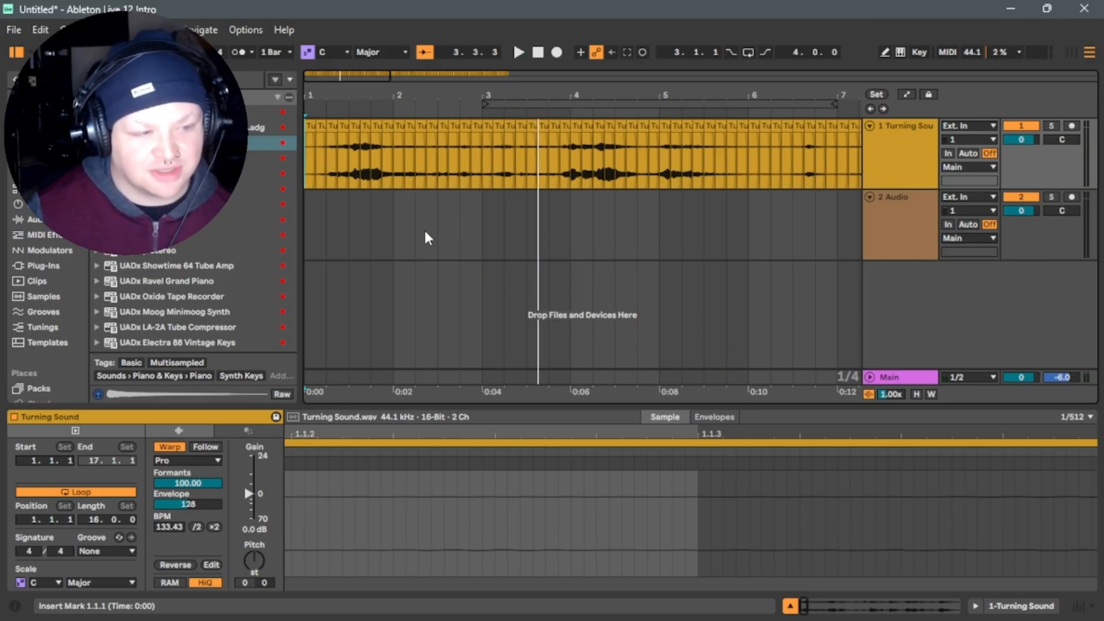
{"action": "left_click", "coordinate": [539, 56]}
{"action": "key", "text": "space"}
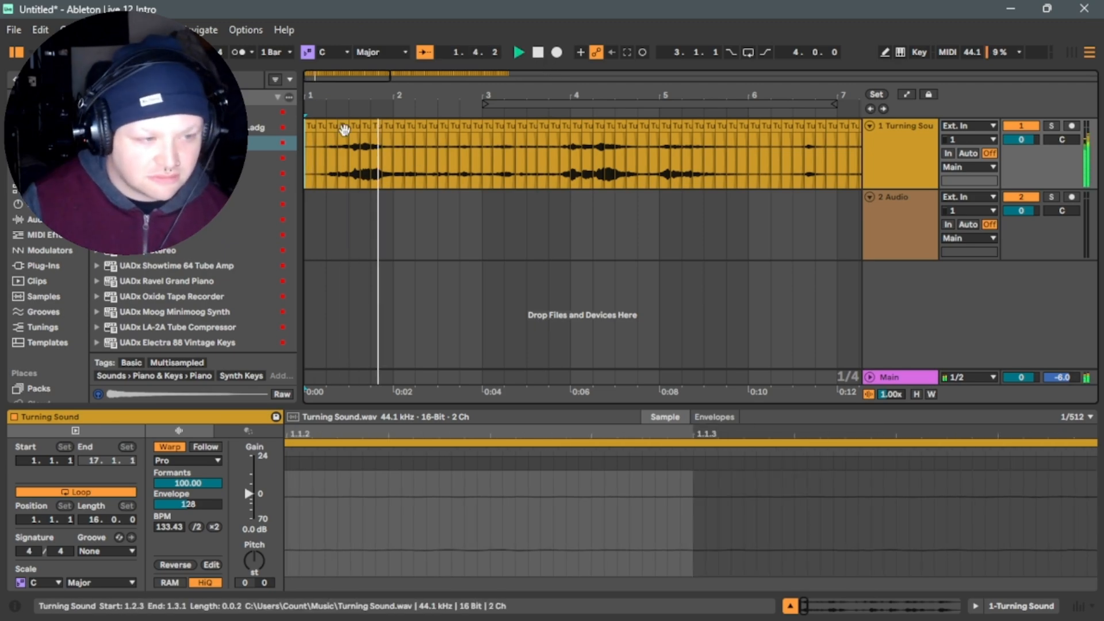
Stop playback and copy the 1/8-note slice at 1.4.1 onto track 2 at 2.1.1.
{"action": "left_click", "coordinate": [364, 127]}
{"action": "key", "text": "space"}
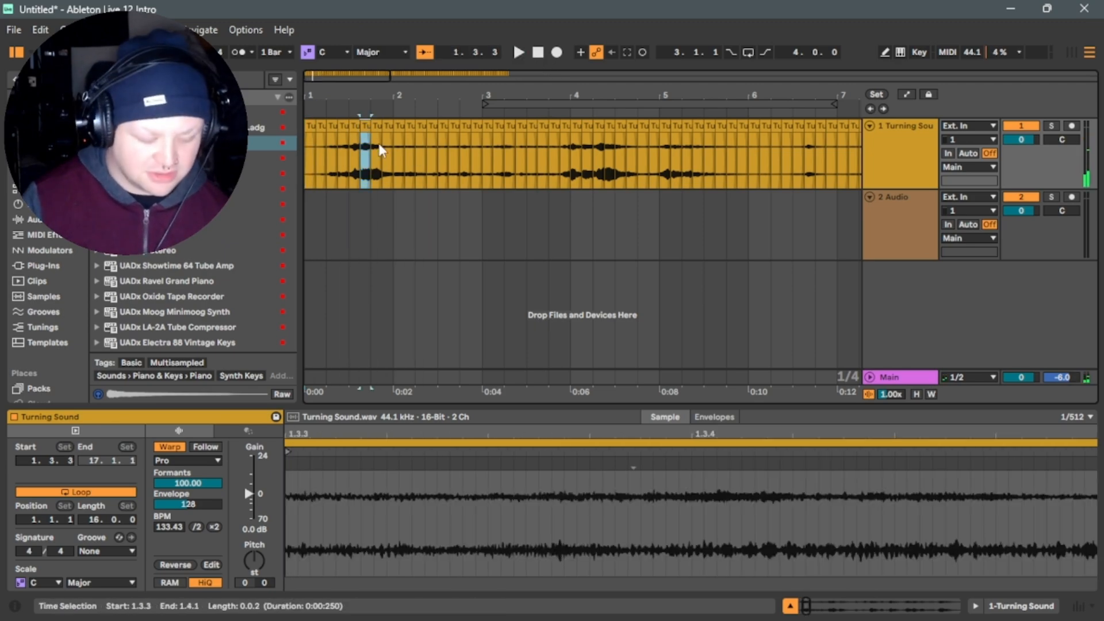
{"action": "left_click", "coordinate": [392, 248]}
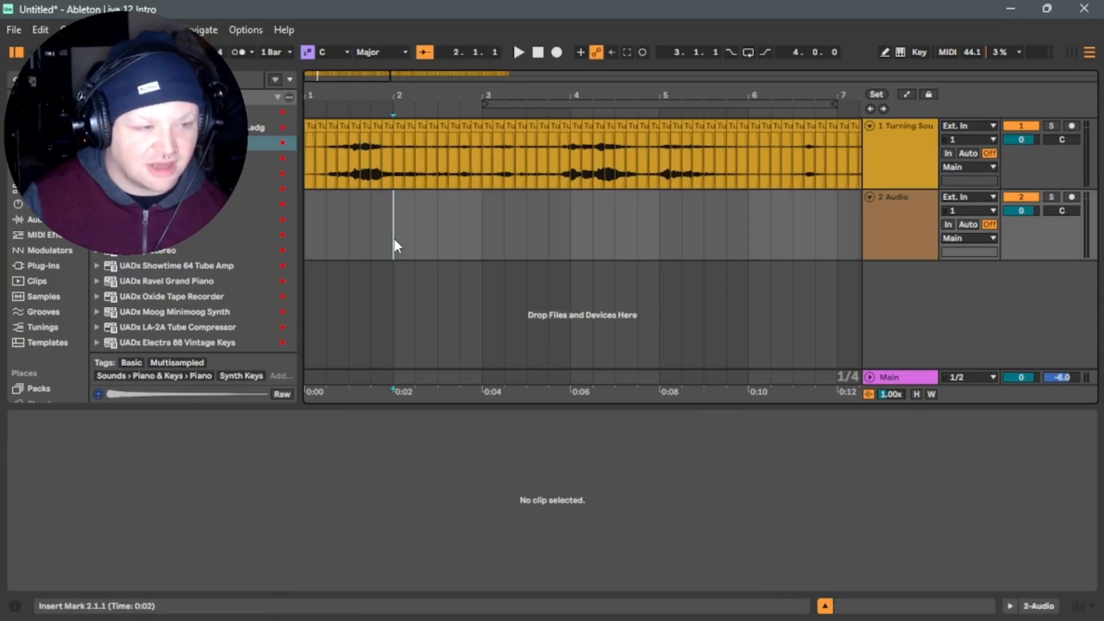
{"action": "left_click", "coordinate": [372, 129]}
{"action": "left_click_drag", "start_coordinate": [372, 128], "coordinate": [395, 205]}
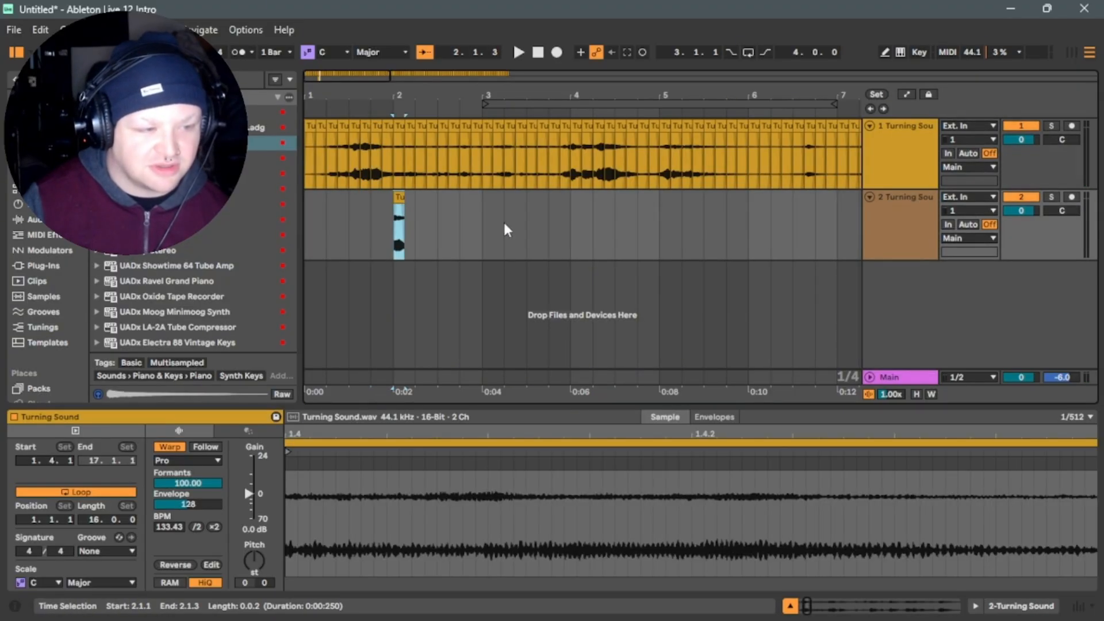
Arm and solo track 2, and audition the copied slice at 2.1.1.
{"action": "left_click", "coordinate": [1069, 196]}
{"action": "left_click", "coordinate": [1052, 197]}
{"action": "key", "text": "space"}
{"action": "key", "text": "space"}
{"action": "key", "text": "space"}
{"action": "key", "text": "space"}
{"action": "left_click_drag", "start_coordinate": [357, 77], "coordinate": [329, 113]}
{"action": "key", "text": "space"}
{"action": "key", "text": "space"}
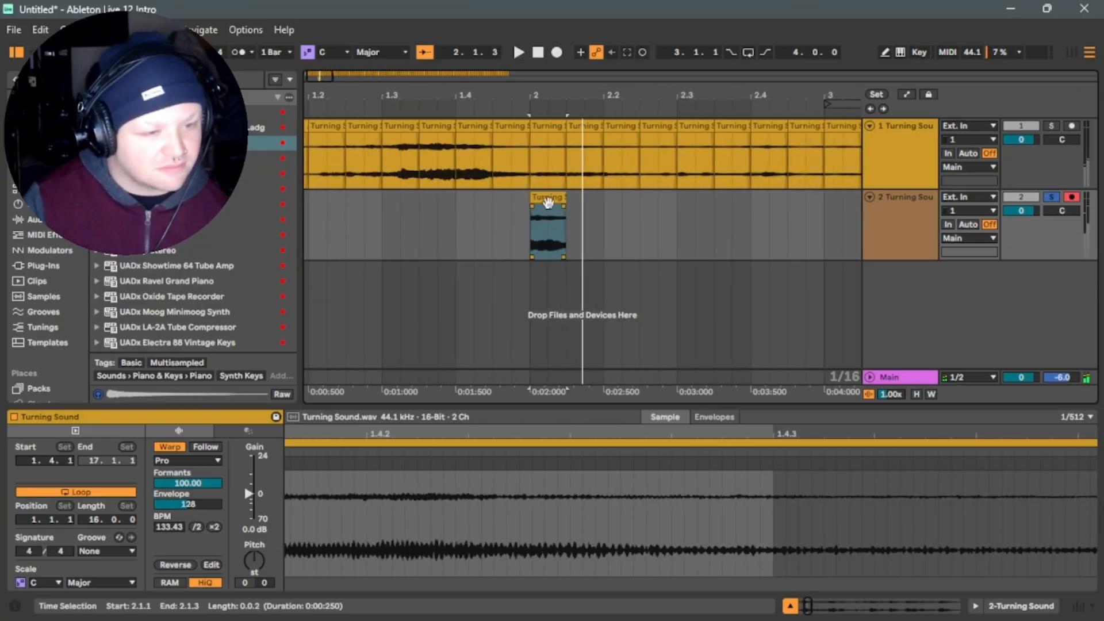
Add a fade-out across the full length of the slice on track 2 and audition it from 1.4.4.
{"action": "left_click_drag", "start_coordinate": [564, 207], "coordinate": [499, 215]}
{"action": "key", "text": "space"}
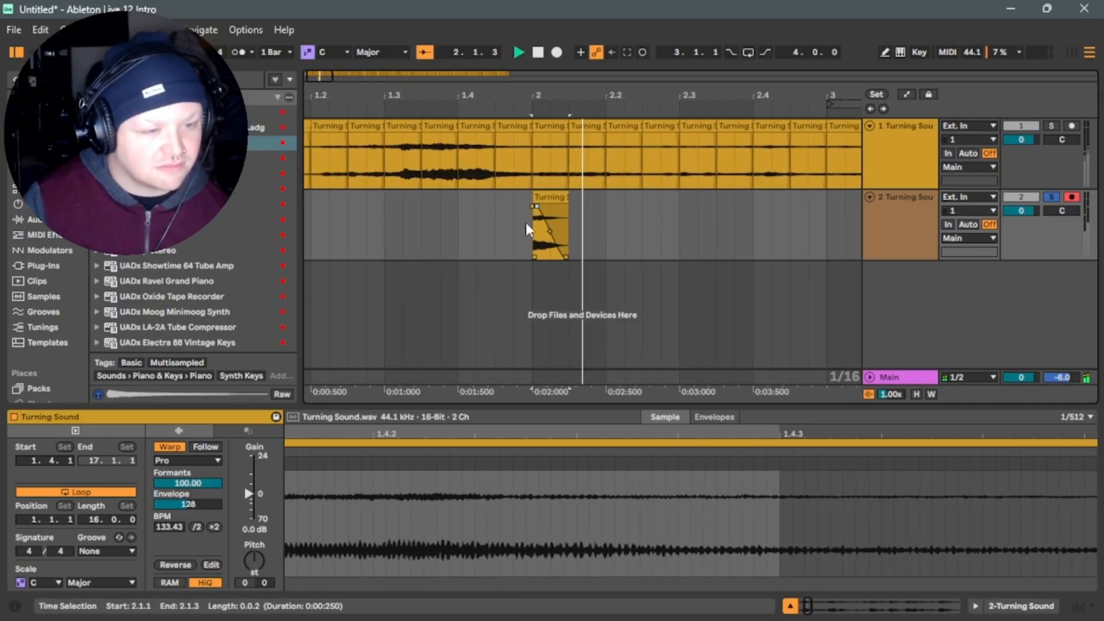
{"action": "key", "text": "space"}
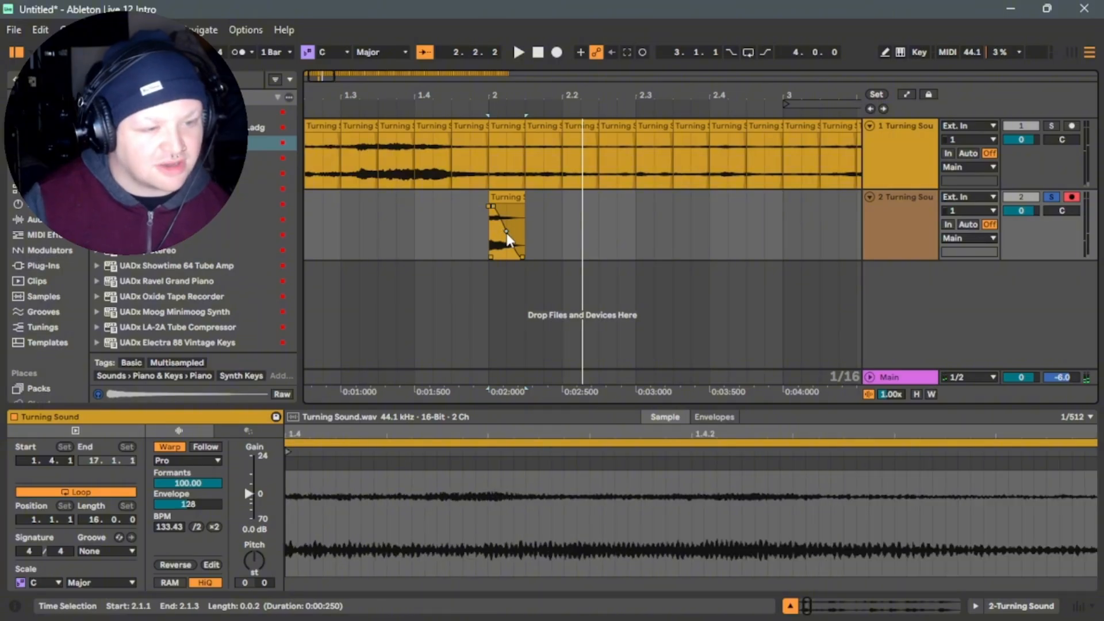
{"action": "left_click", "coordinate": [469, 241]}
{"action": "mouse_move", "coordinate": [498, 221]}
{"action": "key", "text": "space"}
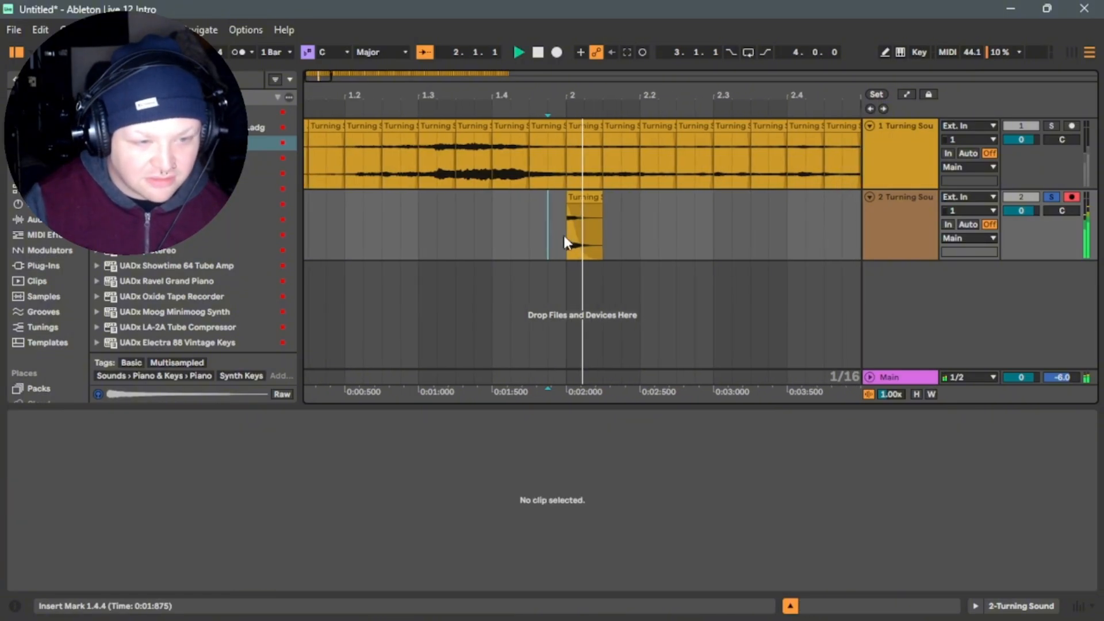
Shorten the slice at 2.1.1 on track 2 to a 1/16 note and audition it.
{"action": "key", "text": "space"}
{"action": "left_click", "coordinate": [518, 246]}
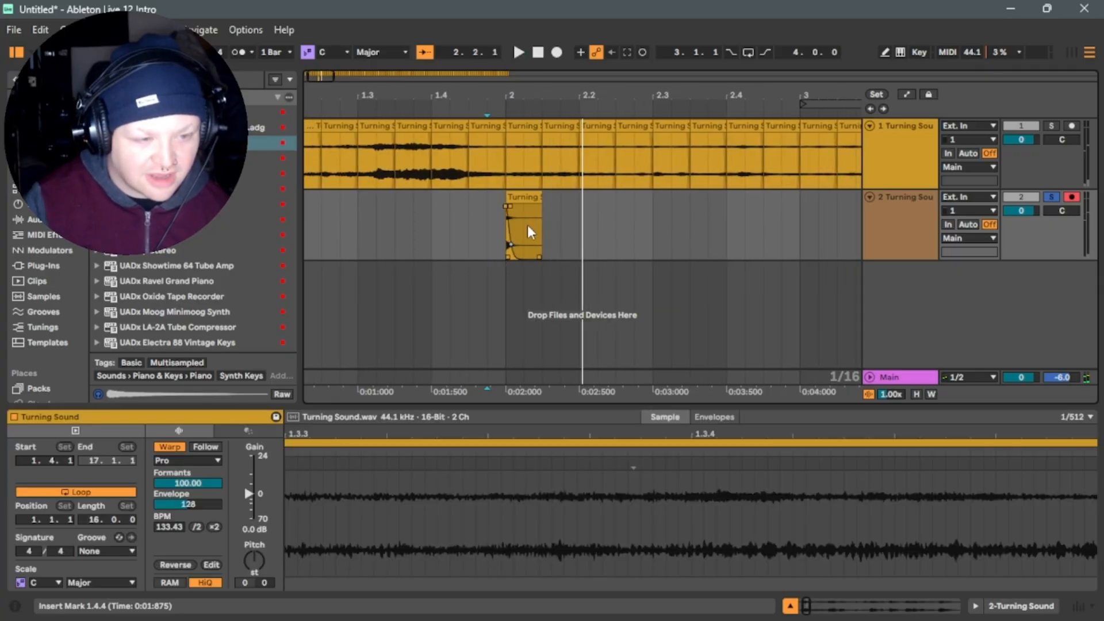
{"action": "left_click_drag", "start_coordinate": [540, 199], "coordinate": [522, 202]}
{"action": "left_click", "coordinate": [505, 224]}
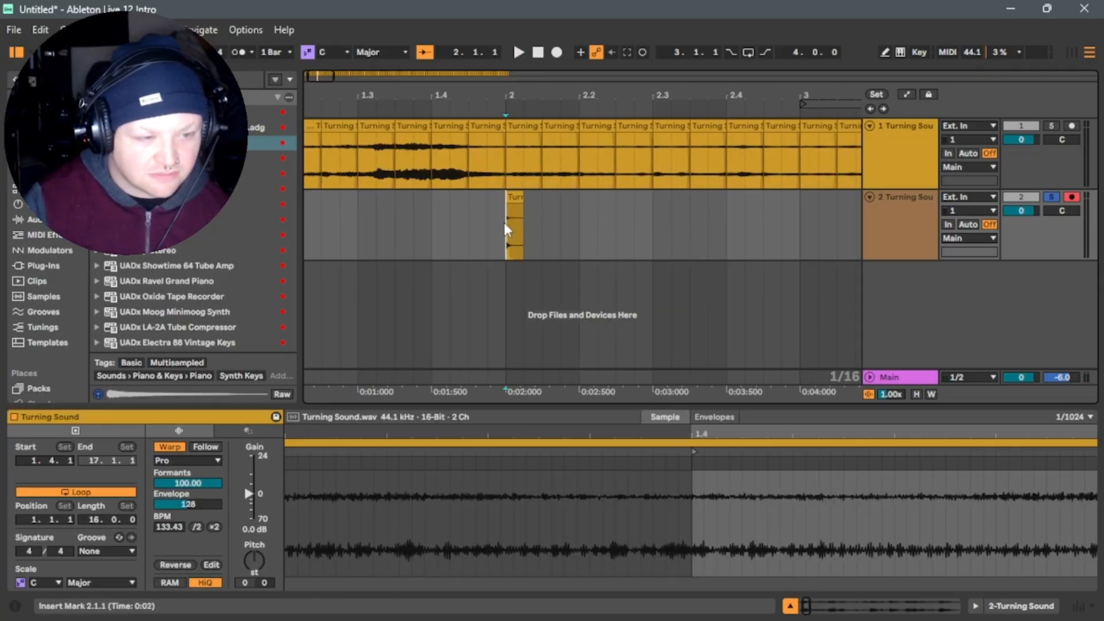
{"action": "key", "text": "space"}
Duplicate the 1/16-note slice on track 2 to make six consecutive slices from 2.1.1 to 2.2.3.
{"action": "left_click", "coordinate": [506, 208]}
{"action": "left_click", "coordinate": [537, 202]}
{"action": "key", "text": "ctrl+d"}
{"action": "key", "text": "ctrl+d"}
{"action": "key", "text": "ctrl+d"}
{"action": "key", "text": "ctrl+d"}
{"action": "key", "text": "ctrl+d"}
{"action": "key", "text": "ctrl+d"}
{"action": "key", "text": "Delete"}
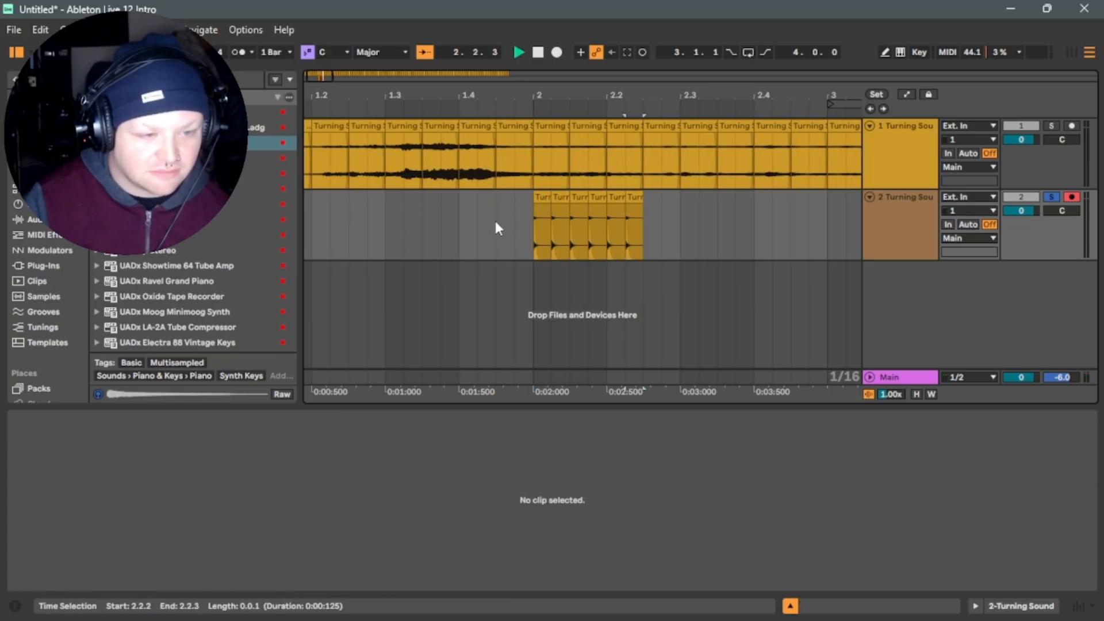
Audition the repeated slices on track 2 and delete the last two, from 2.2.1 to 2.2.3.
{"action": "key", "text": "c"}
{"action": "key", "text": "space"}
{"action": "key", "text": "space"}
{"action": "left_click", "coordinate": [396, 234]}
{"action": "key", "text": "space"}
{"action": "key", "text": "space"}
{"action": "left_click", "coordinate": [543, 221]}
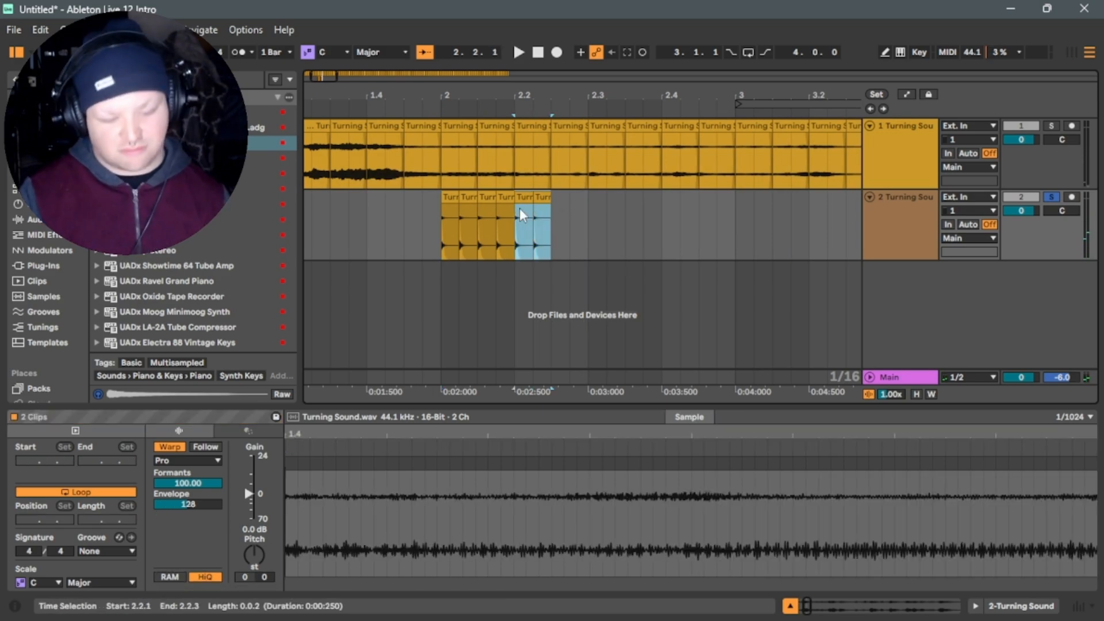
{"action": "key", "text": "Delete"}
Try transposing the four slices on track 2 up 5 semitones and audition them.
{"action": "left_click_drag", "start_coordinate": [518, 207], "coordinate": [422, 224]}
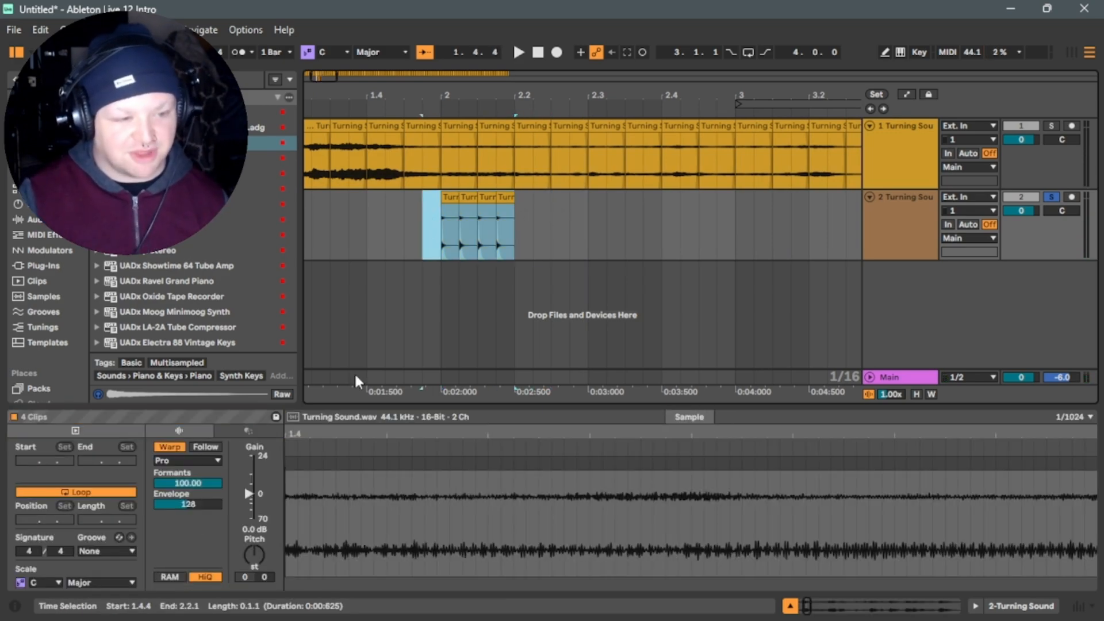
{"action": "left_click_drag", "start_coordinate": [246, 576], "coordinate": [246, 553]}
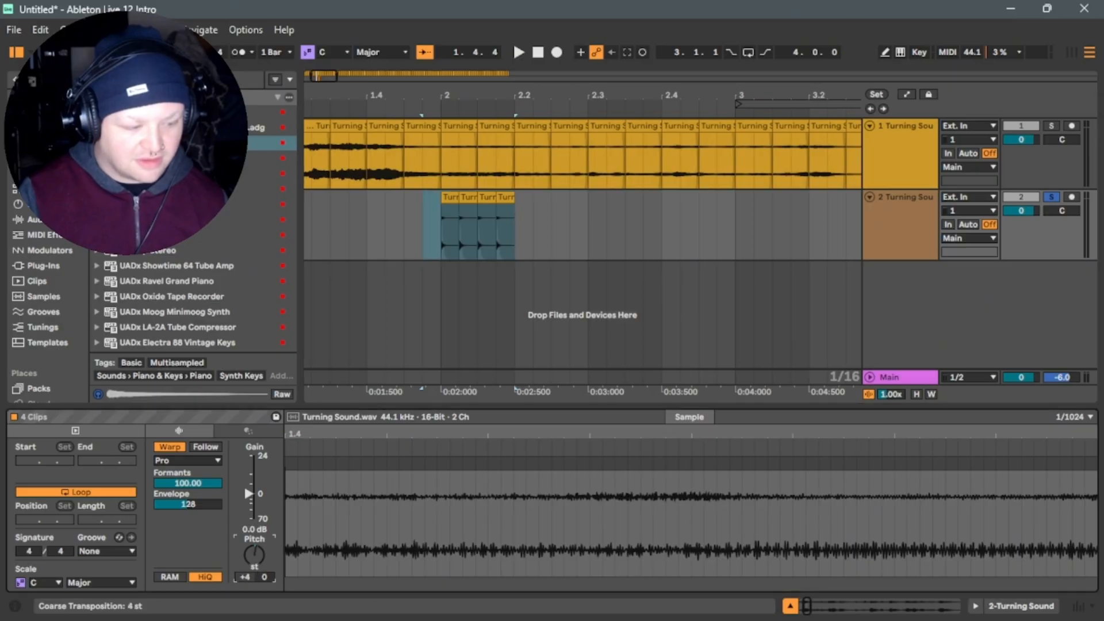
{"action": "left_click", "coordinate": [439, 254]}
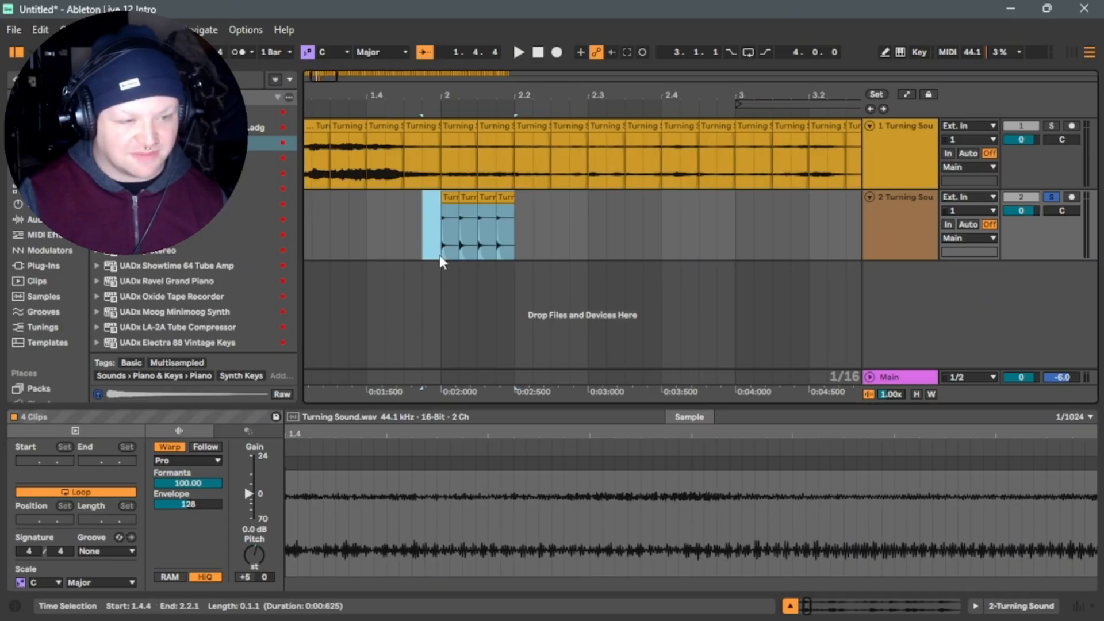
{"action": "key", "text": "space"}
{"action": "key", "text": "space"}
Transpose the four slices on track 2 up 12 semitones and audition them.
{"action": "left_click_drag", "start_coordinate": [568, 239], "coordinate": [493, 251]}
{"action": "left_click_drag", "start_coordinate": [245, 577], "coordinate": [245, 566]}
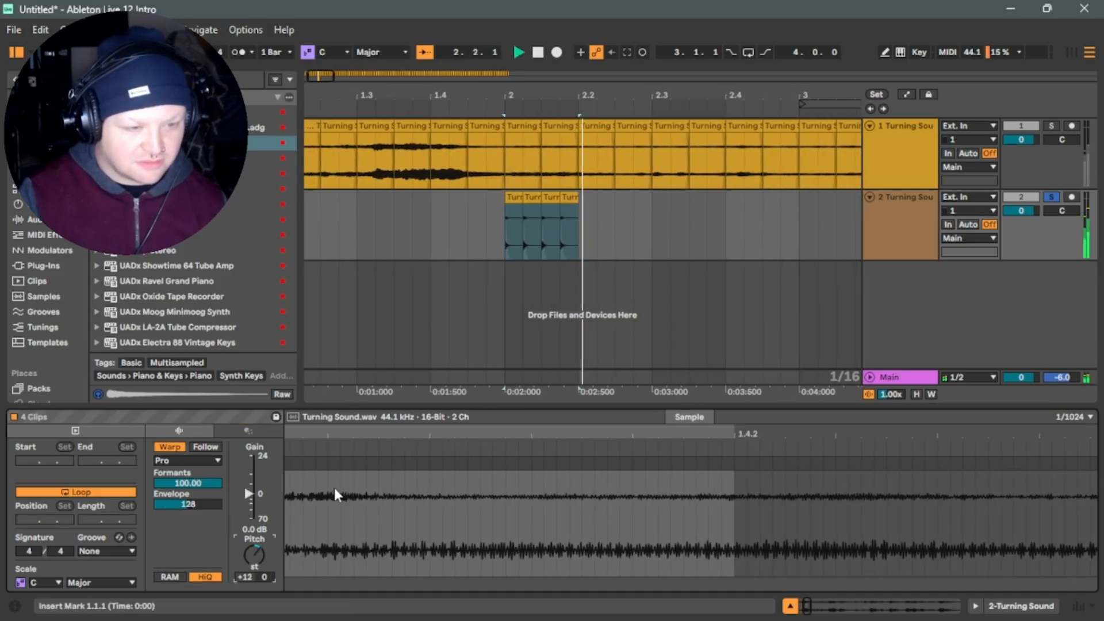
{"action": "left_click", "coordinate": [574, 228]}
Copy the four transposed slices and paste them repeatedly along track 2 from 1.1.1 to just past 17.1.1.
{"action": "left_click_drag", "start_coordinate": [574, 225], "coordinate": [494, 228]}
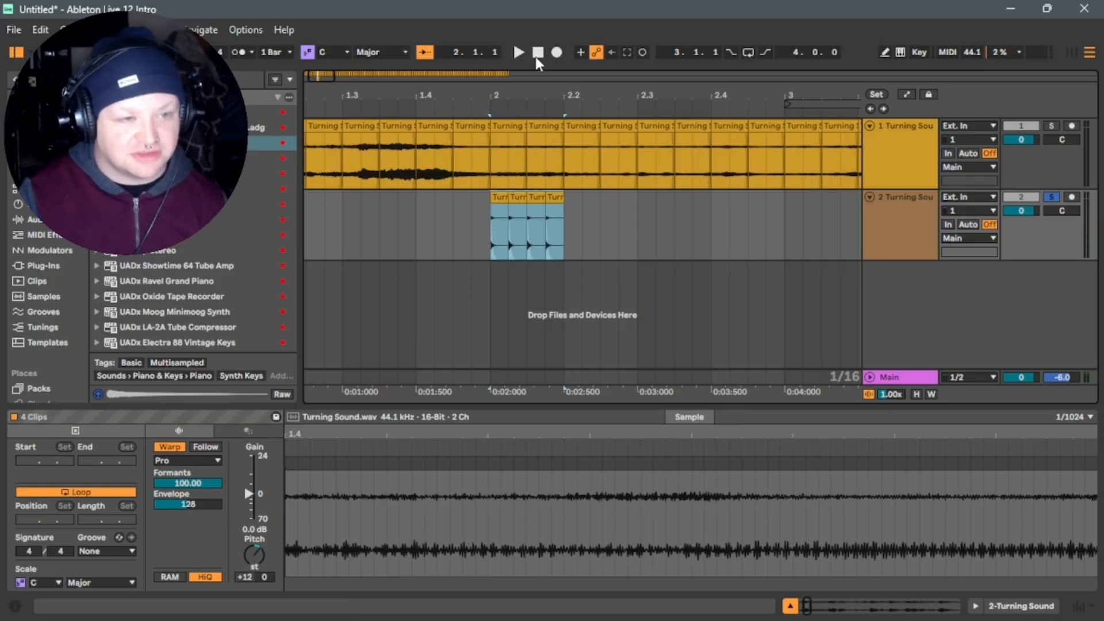
{"action": "left_click", "coordinate": [537, 56]}
{"action": "key", "text": "ctrl+v"}
{"action": "key", "text": "ctrl+v"}
{"action": "key", "text": "ctrl+v"}
{"action": "key", "text": "ctrl+v"}
{"action": "key", "text": "ctrl+v"}
{"action": "key", "text": "ctrl+v"}
{"action": "key", "text": "ctrl+v"}
{"action": "key", "text": "ctrl+v"}
{"action": "key", "text": "ctrl+v"}
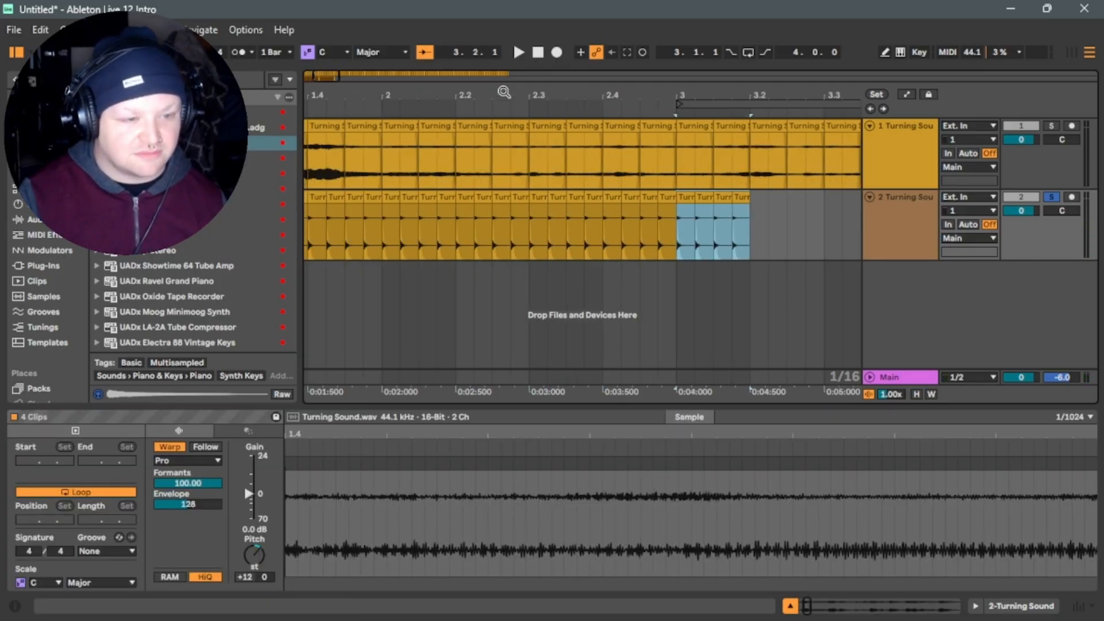
{"action": "key", "text": "ctrl+v"}
{"action": "key", "text": "ctrl+v"}
{"action": "key", "text": "ctrl+v"}
{"action": "key", "text": "ctrl+v"}
{"action": "key", "text": "ctrl+v"}
{"action": "key", "text": "ctrl+v"}
{"action": "key", "text": "ctrl+v"}
{"action": "key", "text": "ctrl+v"}
{"action": "key", "text": "ctrl+v"}
{"action": "key", "text": "ctrl+v"}
{"action": "key", "text": "ctrl+v"}
{"action": "key", "text": "ctrl+v"}
{"action": "key", "text": "ctrl+v"}
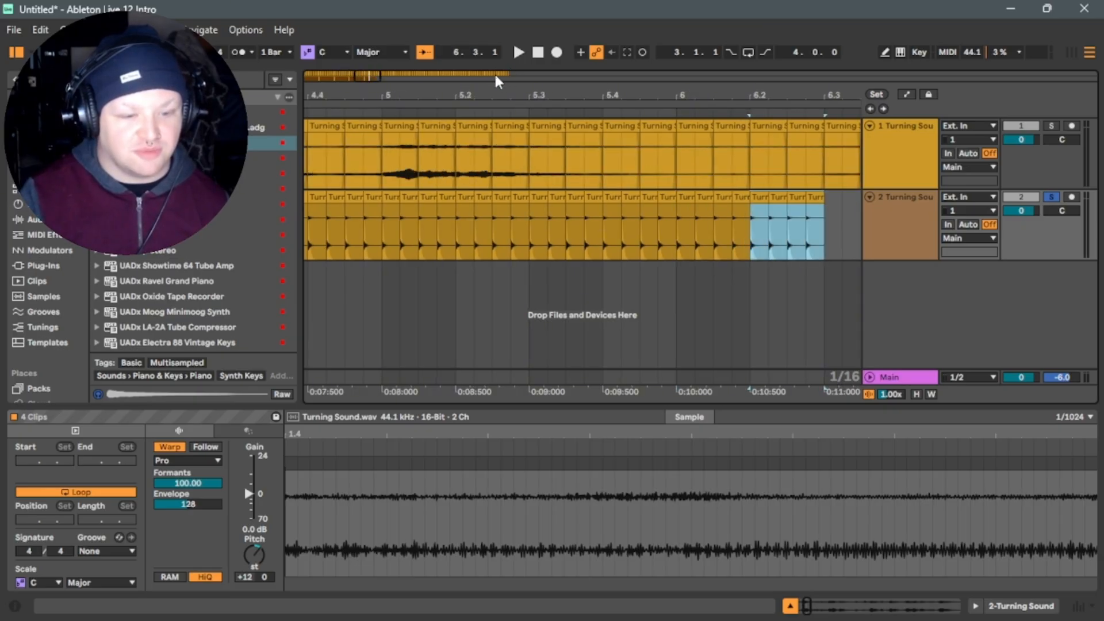
{"action": "left_click_drag", "start_coordinate": [375, 79], "coordinate": [375, 17]}
{"action": "key", "text": "ctrl+v"}
{"action": "key", "text": "ctrl+v"}
{"action": "key", "text": "ctrl+v"}
{"action": "key", "text": "ctrl+v"}
{"action": "key", "text": "ctrl+v"}
{"action": "key", "text": "ctrl+v"}
{"action": "key", "text": "ctrl+v"}
{"action": "key", "text": "ctrl+v"}
{"action": "key", "text": "ctrl+v"}
{"action": "key", "text": "ctrl+v"}
{"action": "key", "text": "ctrl+v"}
{"action": "key", "text": "ctrl+v"}
{"action": "key", "text": "ctrl+v"}
{"action": "key", "text": "ctrl+v"}
{"action": "key", "text": "ctrl+v"}
{"action": "key", "text": "ctrl+v"}
{"action": "key", "text": "ctrl+v"}
{"action": "key", "text": "ctrl+v"}
{"action": "key", "text": "ctrl+v"}
{"action": "key", "text": "ctrl+v"}
{"action": "key", "text": "ctrl+v"}
{"action": "key", "text": "ctrl+v"}
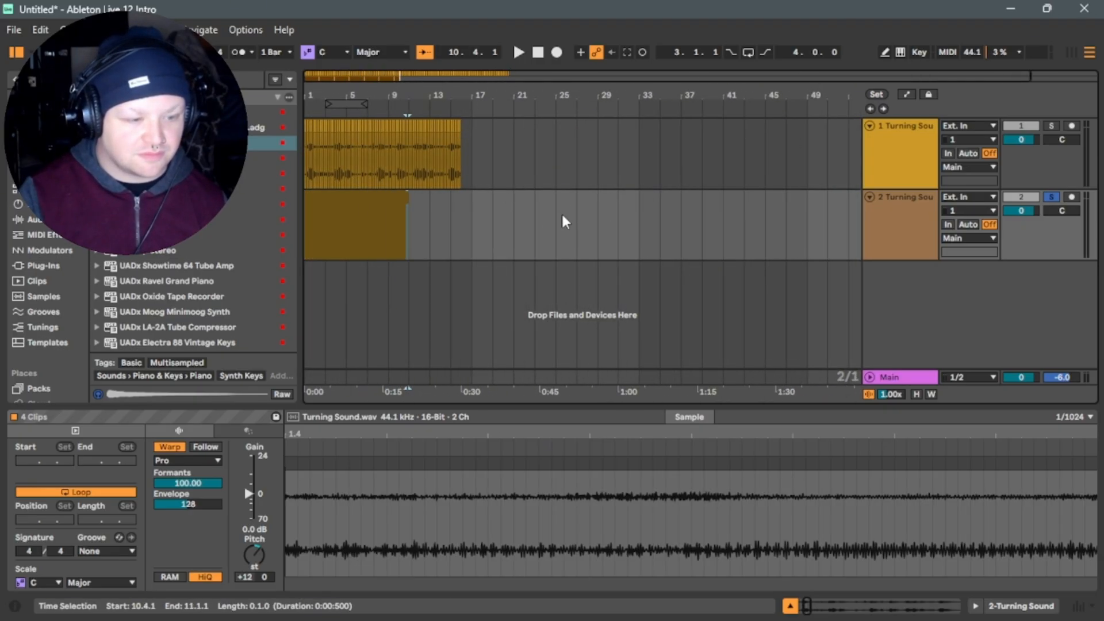
{"action": "key", "text": "ctrl+v"}
{"action": "key", "text": "ctrl+v"}
{"action": "key", "text": "ctrl+v"}
Delete everything after 17.1.1 on track 2.
{"action": "left_click_drag", "start_coordinate": [577, 221], "coordinate": [471, 252]}
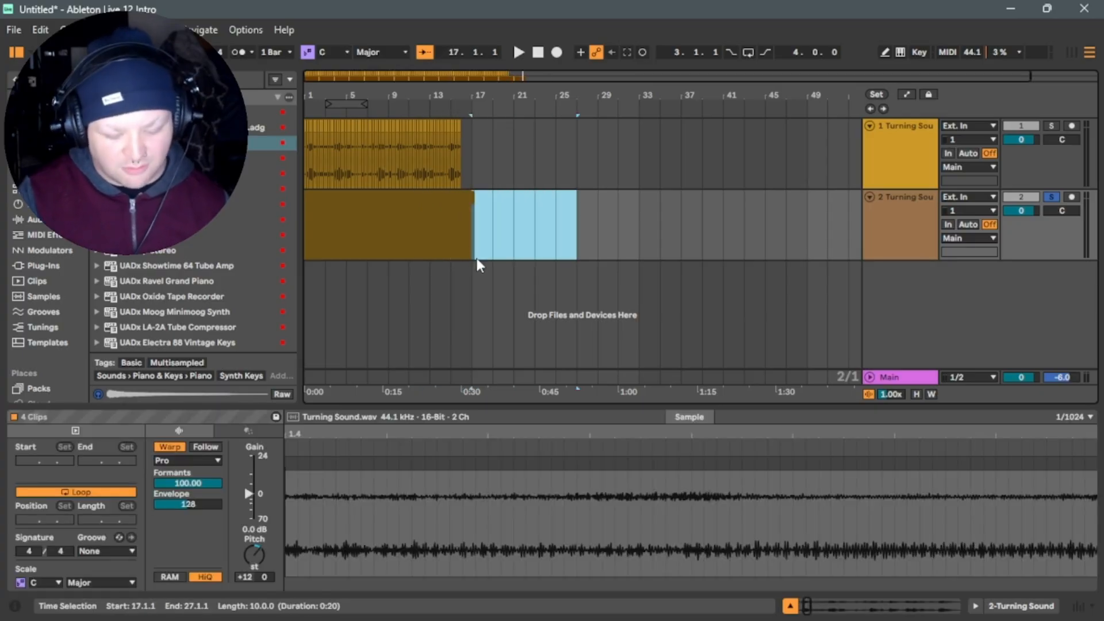
{"action": "left_click", "coordinate": [473, 244]}
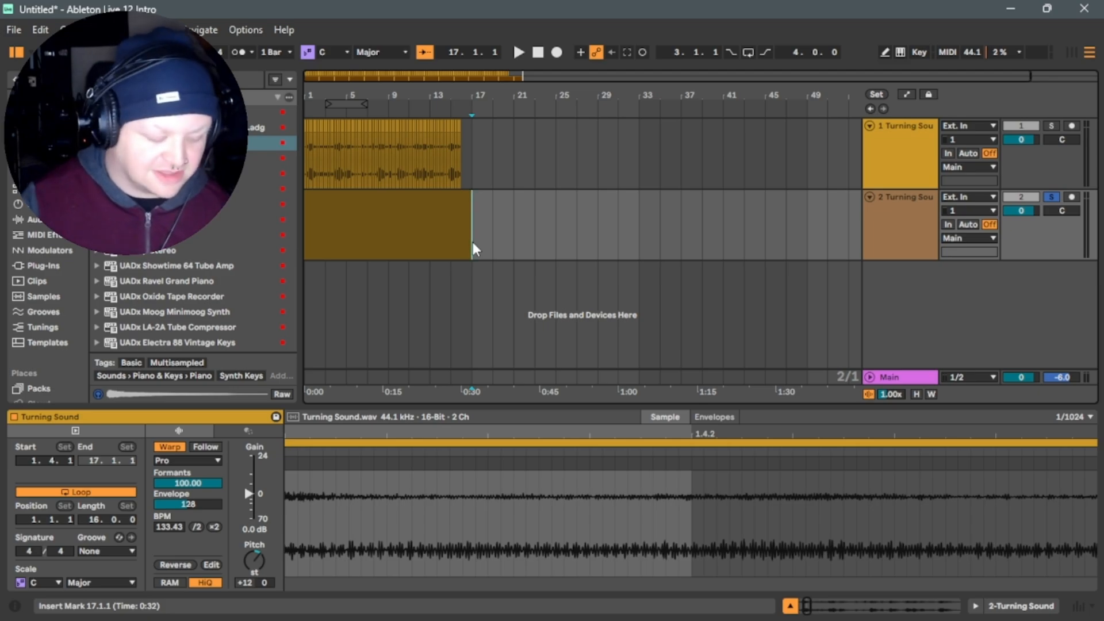
{"action": "key", "text": "ctrl+s"}
{"action": "left_click", "coordinate": [1077, 20]}
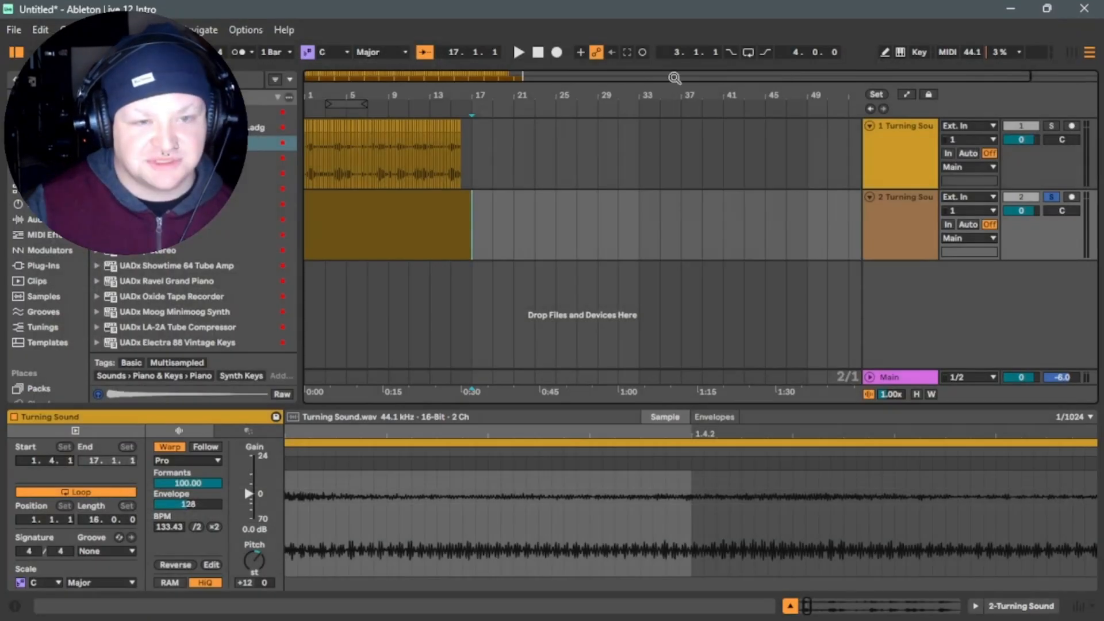
Rename track 2 as Hats.
{"action": "left_click_drag", "start_coordinate": [333, 77], "coordinate": [334, 144]}
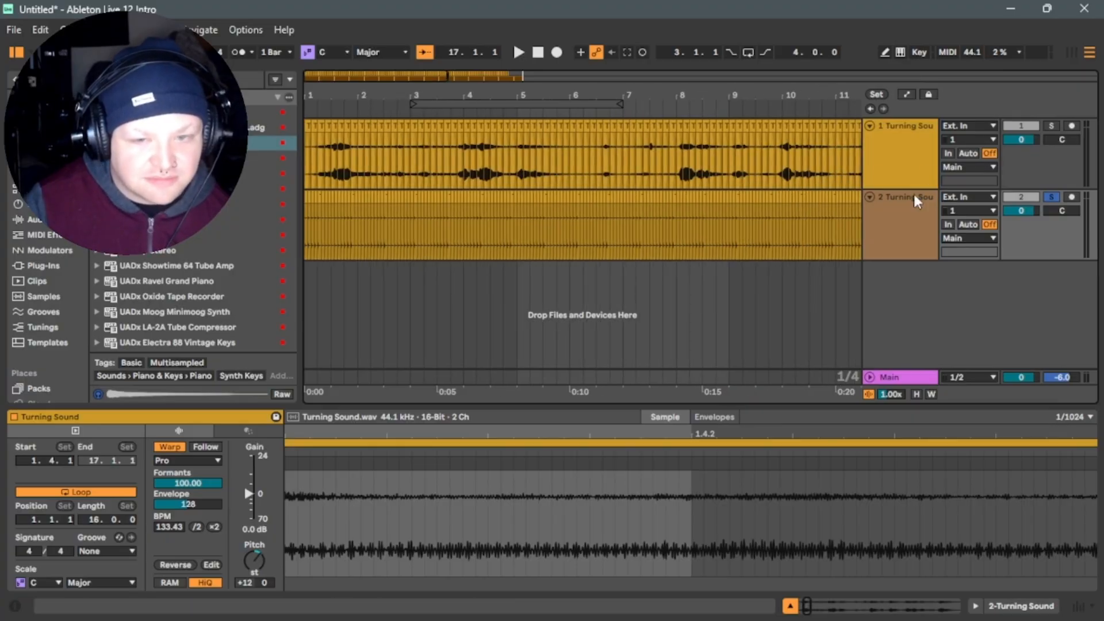
{"action": "mouse_move", "coordinate": [309, 82]}
{"action": "left_mouse_down"}
{"action": "mouse_move", "coordinate": [305, 122]}
{"action": "mouse_move", "coordinate": [315, 74]}
{"action": "left_mouse_up"}
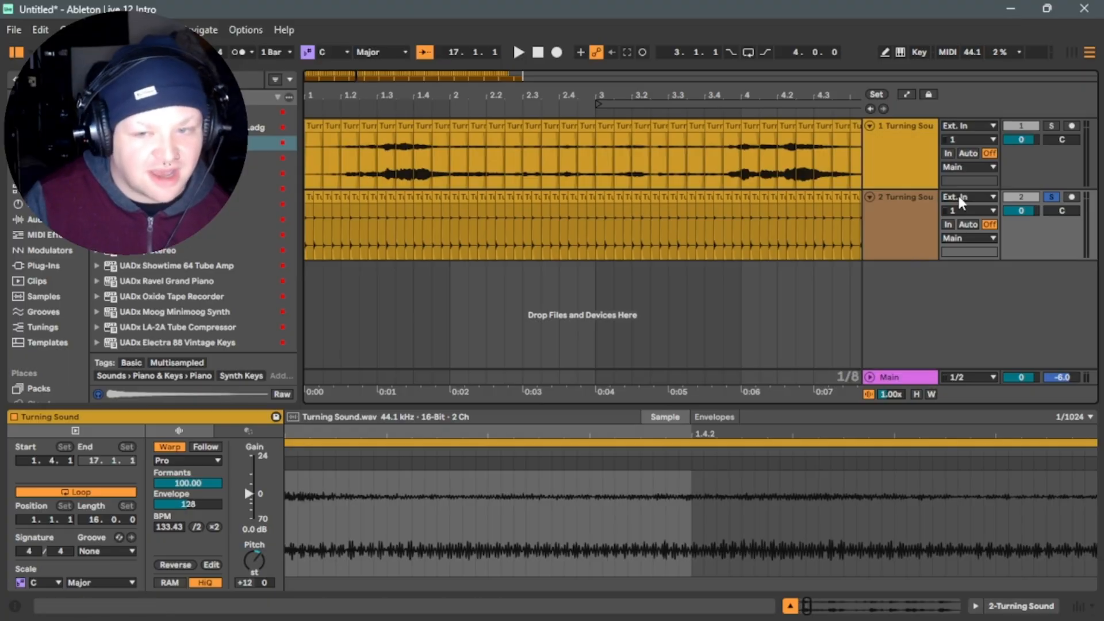
{"action": "right_click", "coordinate": [901, 221]}
{"action": "left_click", "coordinate": [958, 277]}
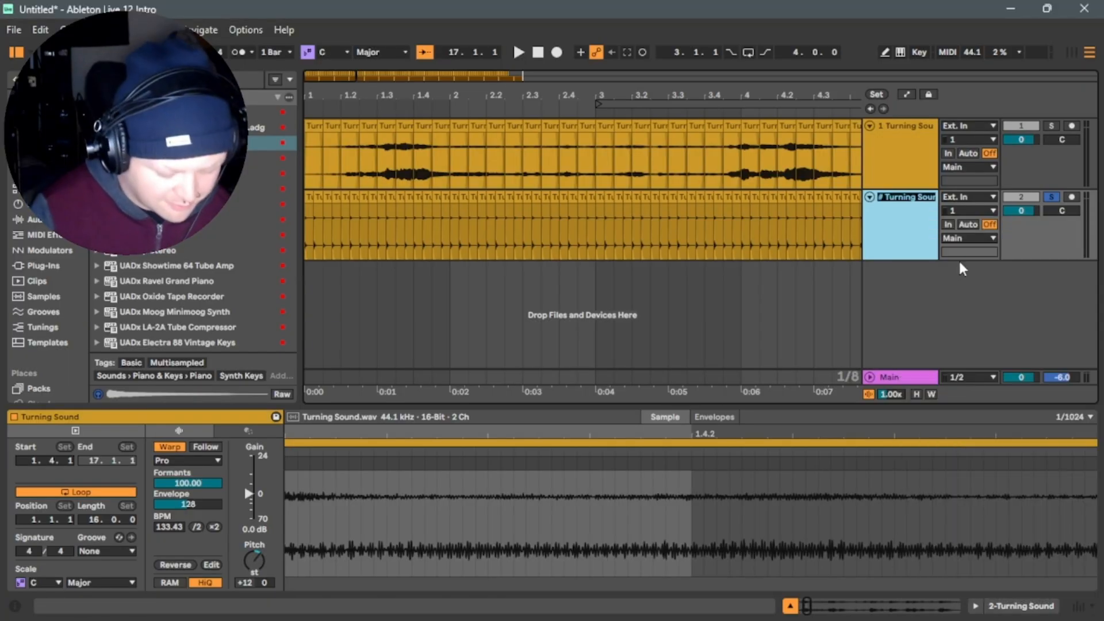
{"action": "type", "text": "H"}
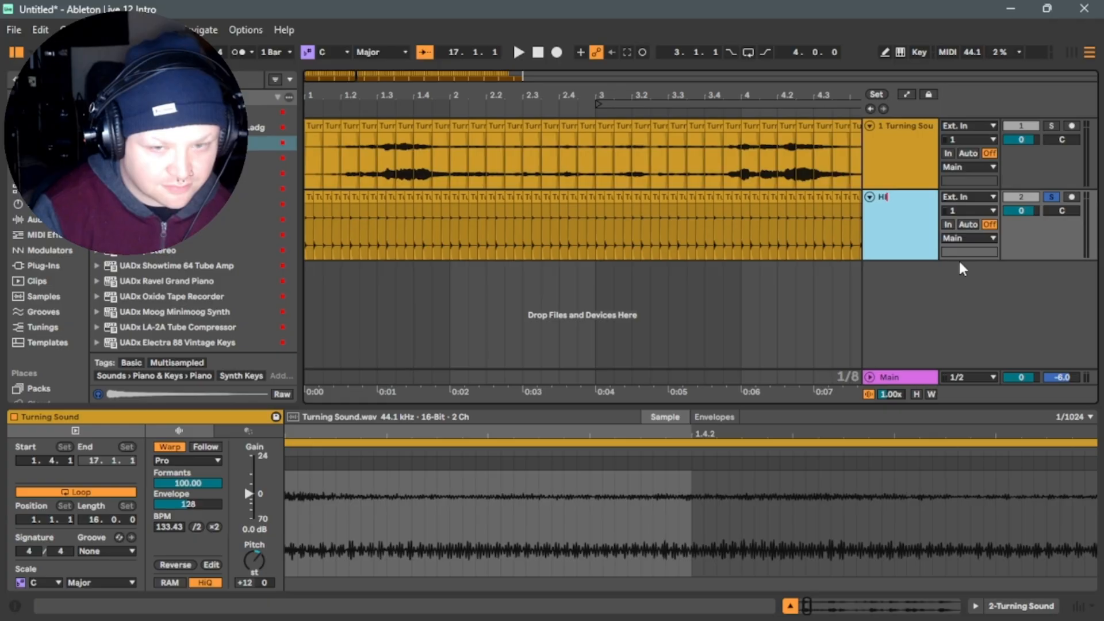
{"action": "type", "text": "I-0Hats"}
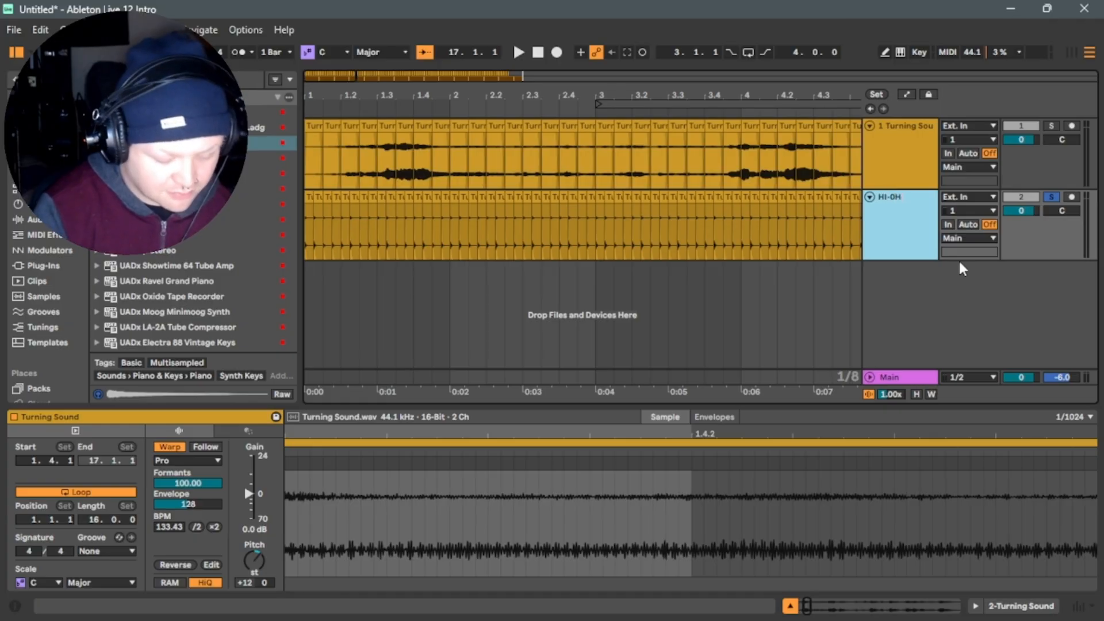
{"action": "key", "text": "BackSpace"}
{"action": "key", "text": "BackSpace"}
{"action": "key", "text": "BackSpace"}
{"action": "key", "text": "BackSpace"}
{"action": "key", "text": "BackSpace"}
{"action": "key", "text": "BackSpace"}
{"action": "key", "text": "BackSpace"}
{"action": "key", "text": "BackSpace"}
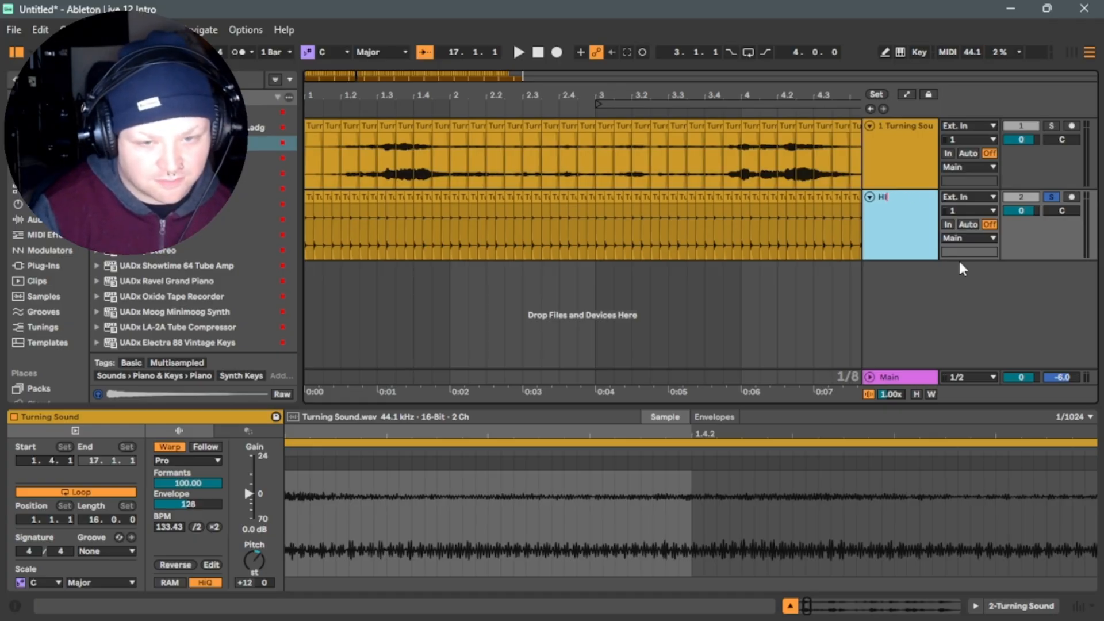
{"action": "type", "text": "Half"}
{"action": "key", "text": "BackSpace"}
{"action": "key", "text": "BackSpace"}
{"action": "key", "text": "BackSpace"}
{"action": "key", "text": "BackSpace"}
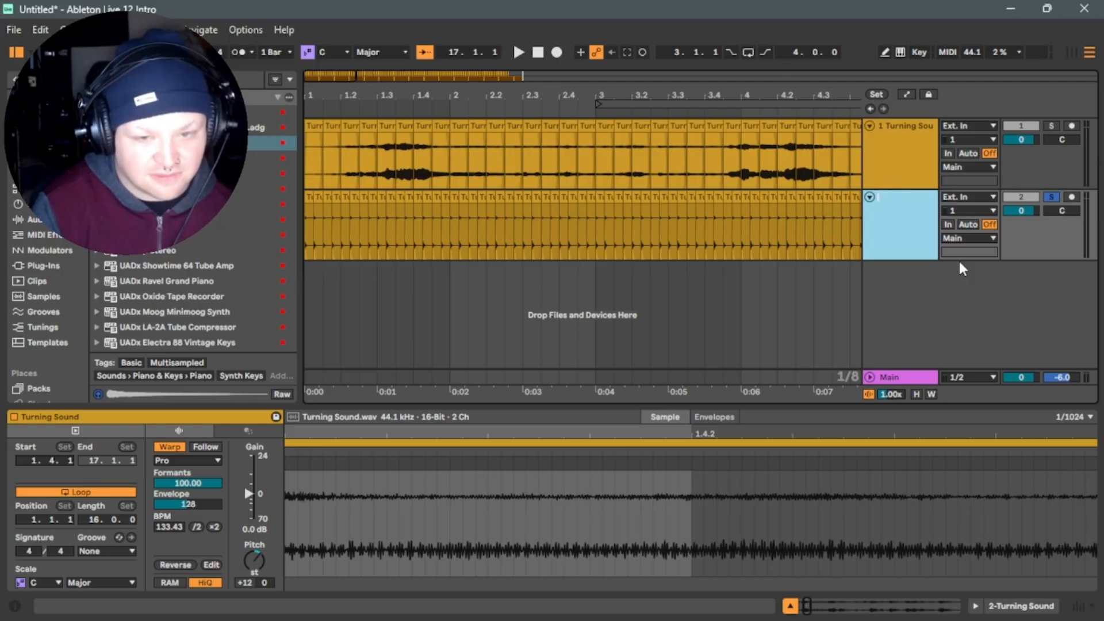
{"action": "type", "text": "Hats"}
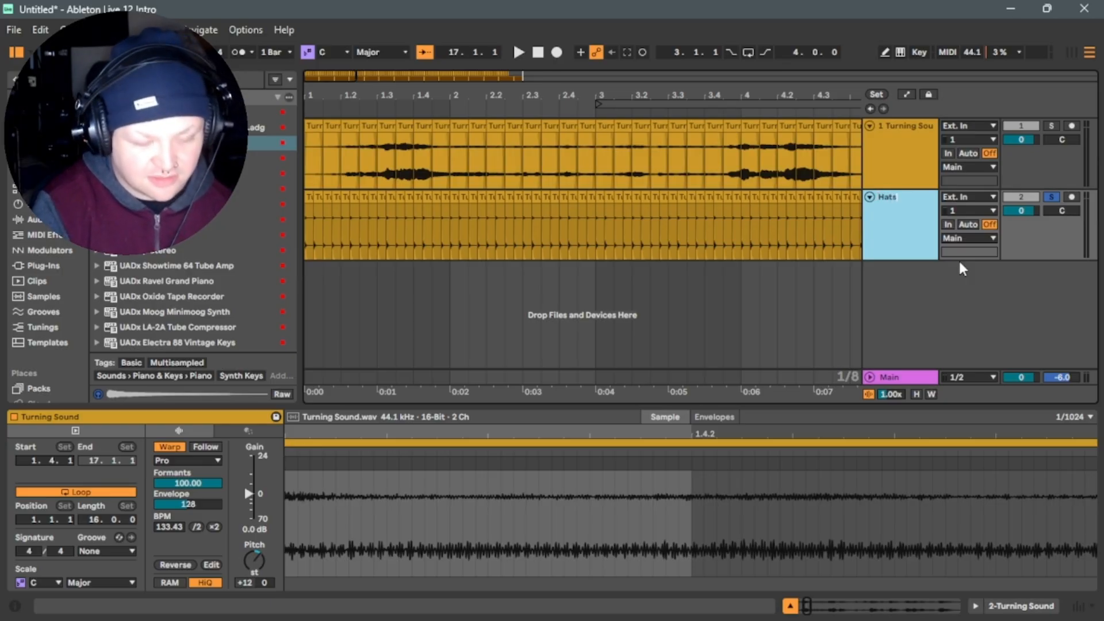
{"action": "key", "text": "Return"}
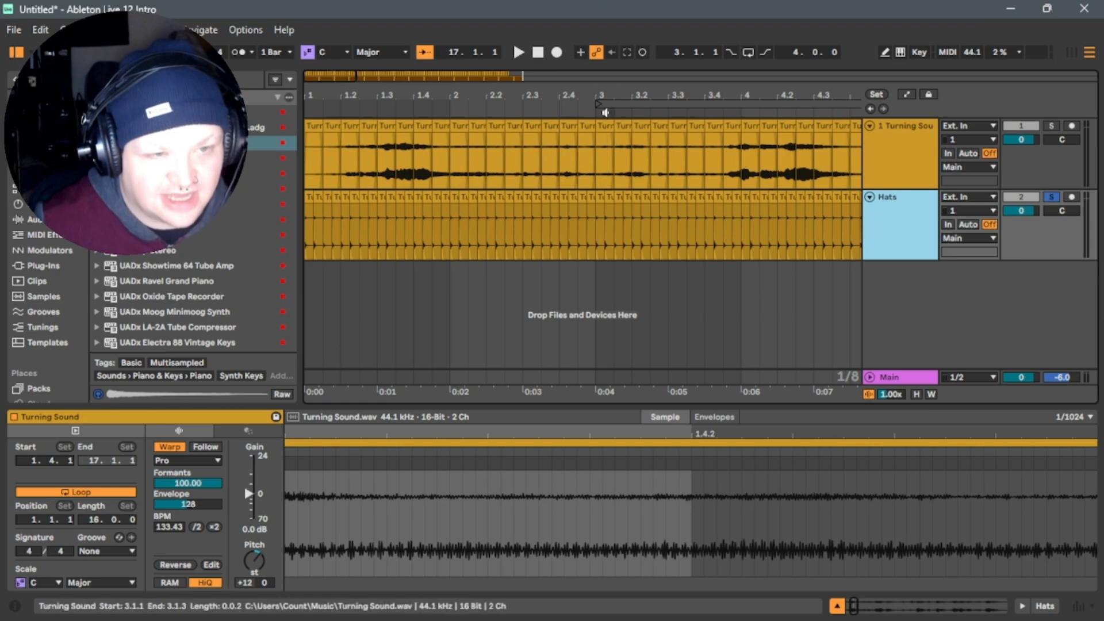
Play the Hats track from the start and consolidate all its slices from 1.1.1 to 17.1.1 into one clip.
{"action": "left_click", "coordinate": [542, 53]}
{"action": "key", "text": "space"}
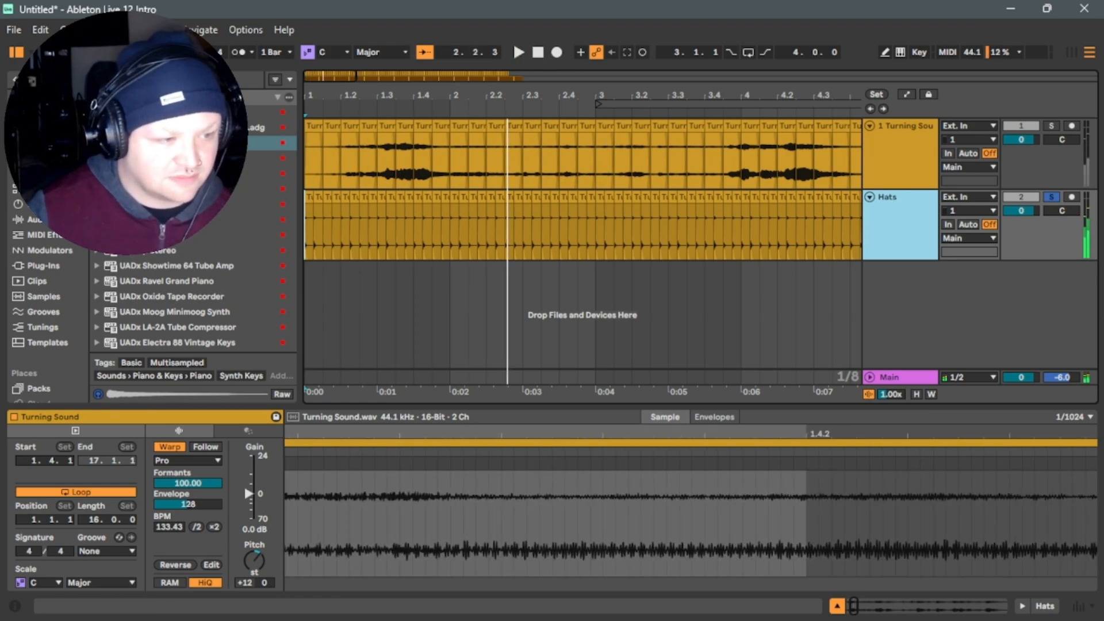
{"action": "left_click_drag", "start_coordinate": [323, 82], "coordinate": [493, 91]}
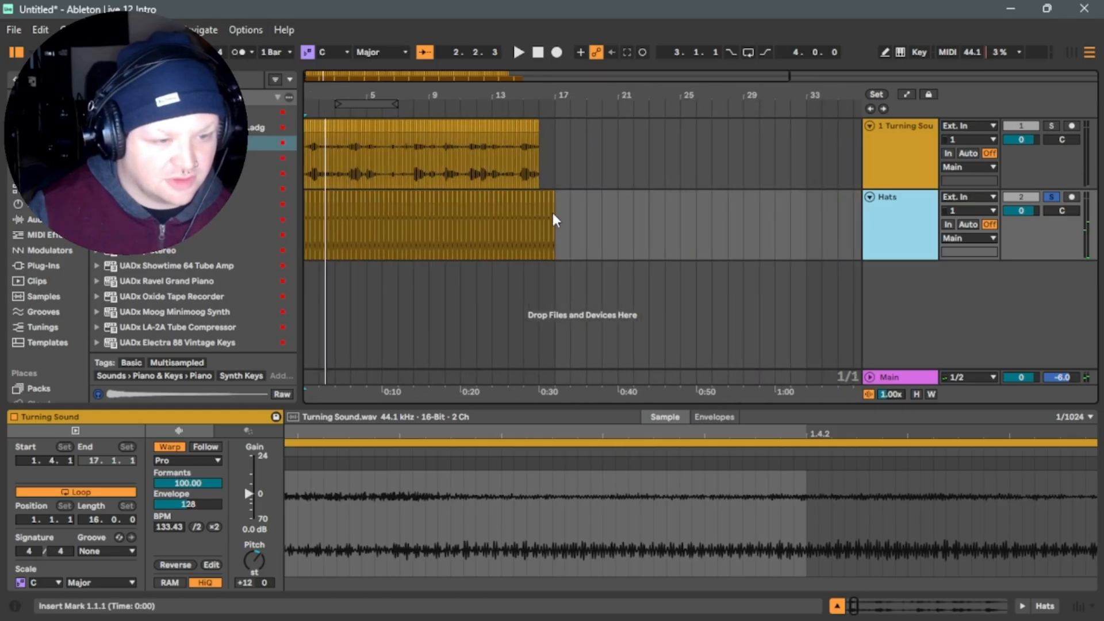
{"action": "left_click_drag", "start_coordinate": [553, 220], "coordinate": [290, 234]}
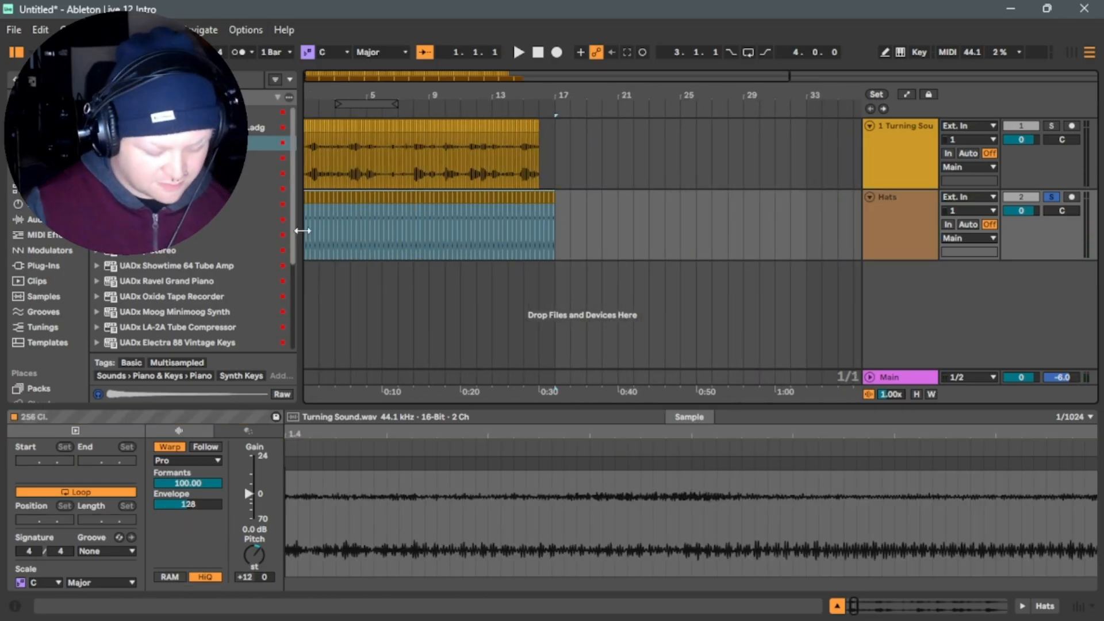
{"action": "key", "text": "ctrl+j"}
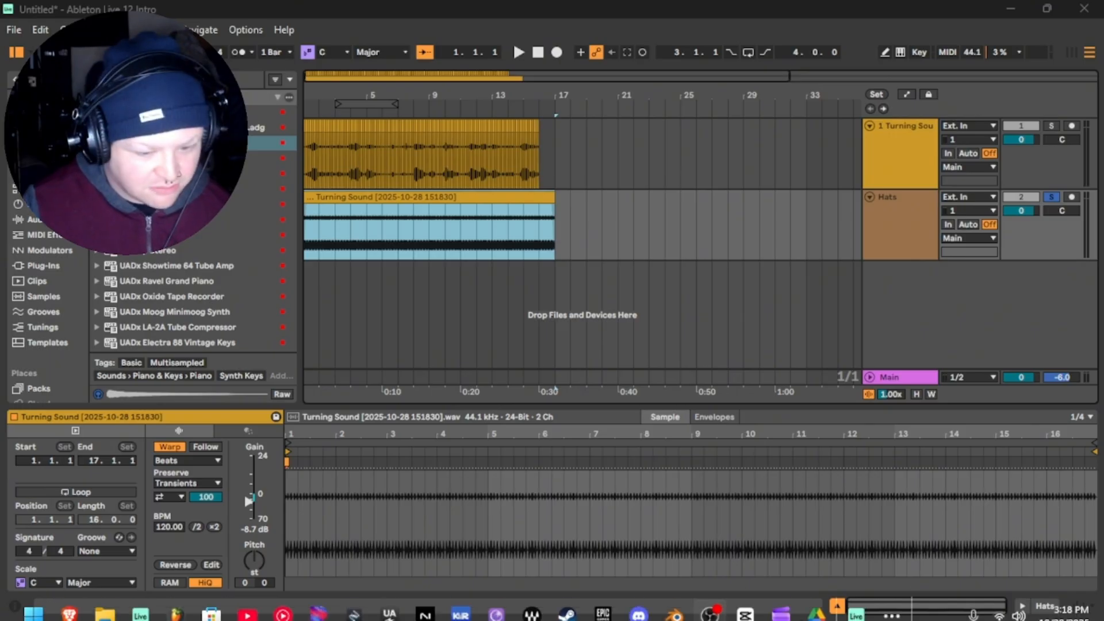
{"action": "left_click", "coordinate": [857, 601]}
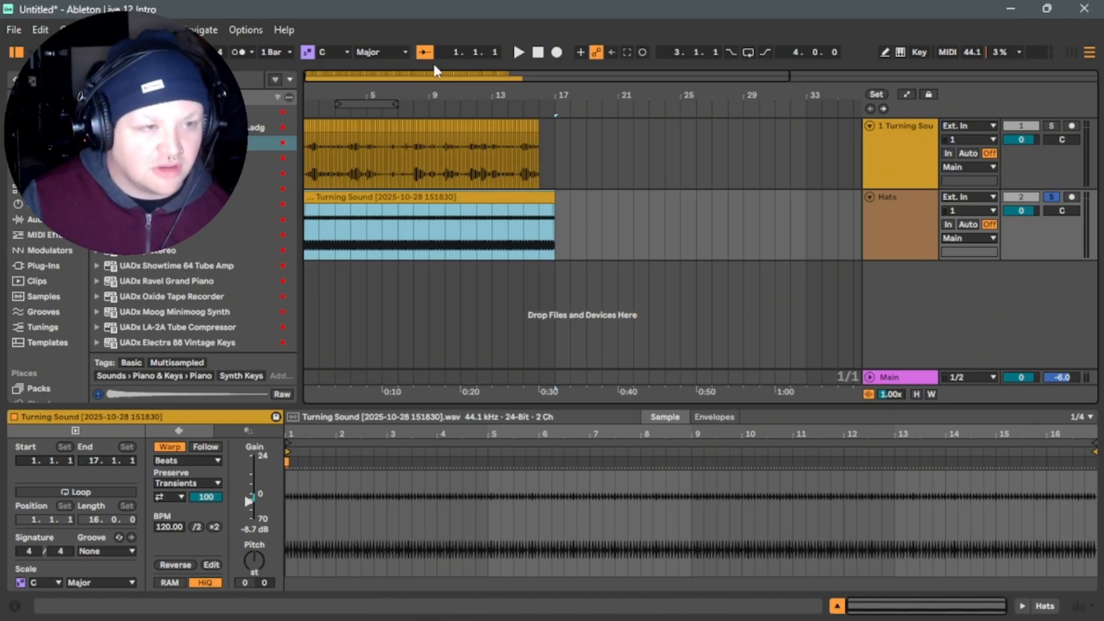
Play the consolidated Hats clip from the start to check it.
{"action": "left_click", "coordinate": [539, 52]}
{"action": "key", "text": "space"}
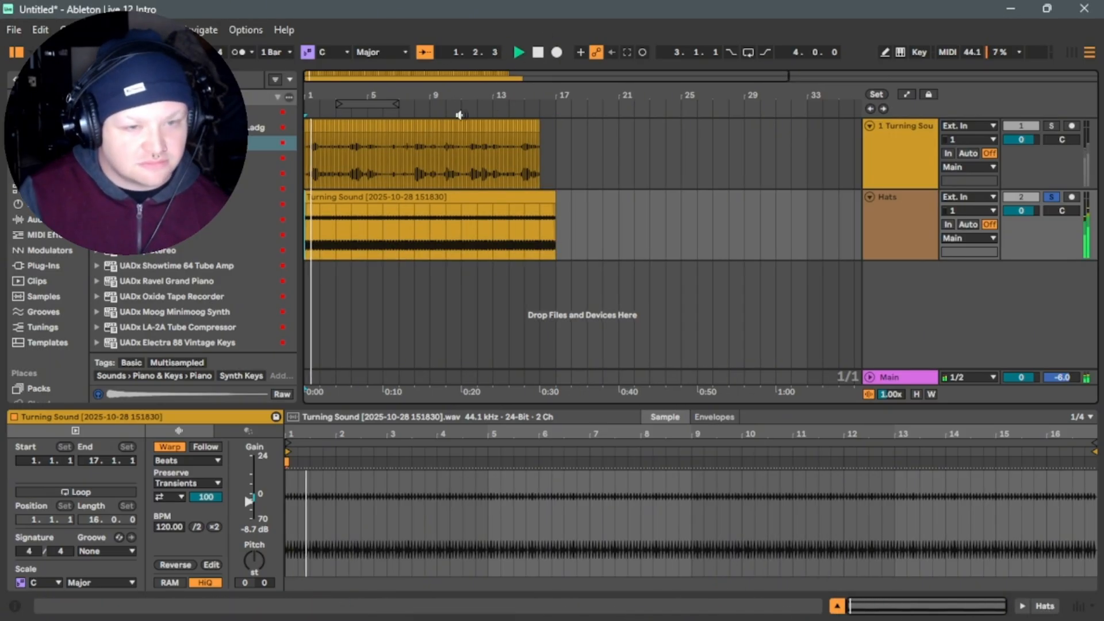
{"action": "key", "text": "space"}
Solo track 1 instead of Hats and play its slices from the beginning.
{"action": "left_click_drag", "start_coordinate": [356, 74], "coordinate": [356, 129]}
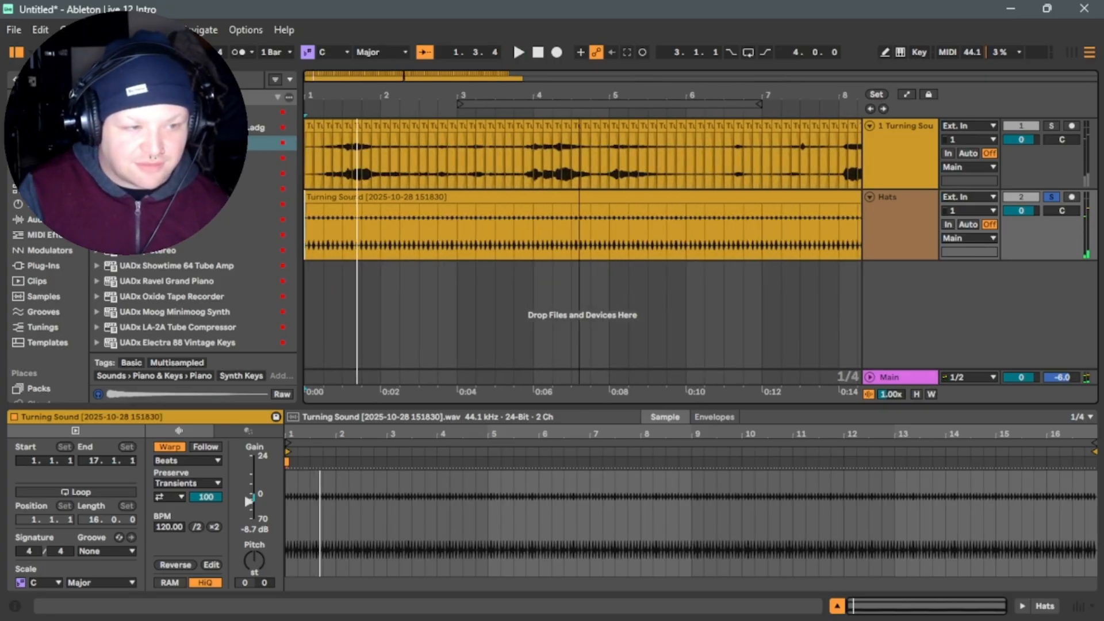
{"action": "left_click", "coordinate": [1051, 125]}
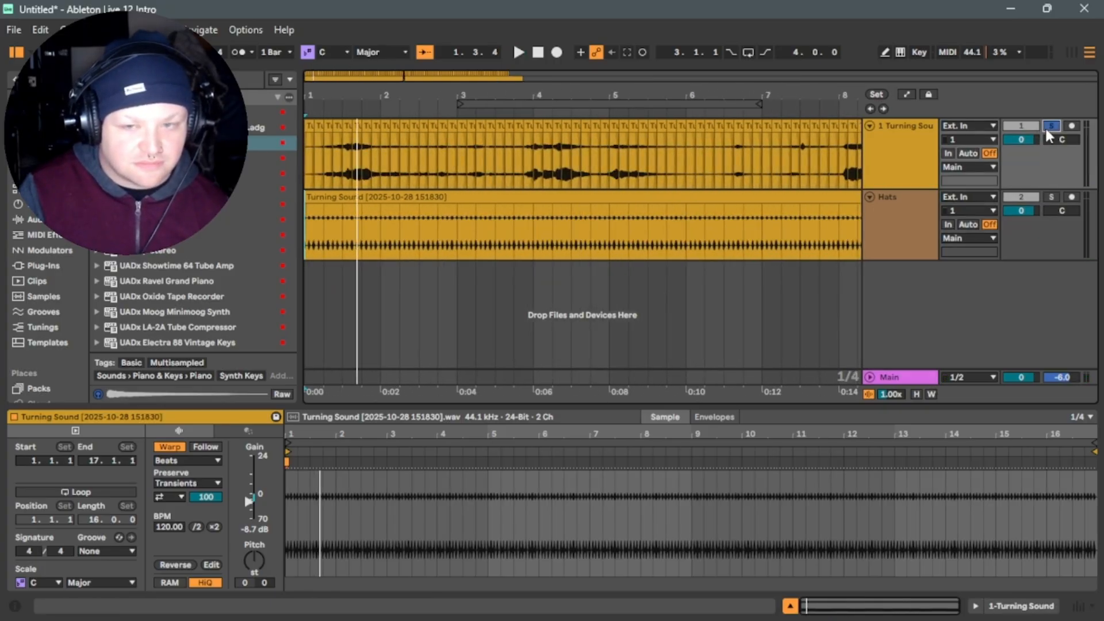
{"action": "key", "text": "space"}
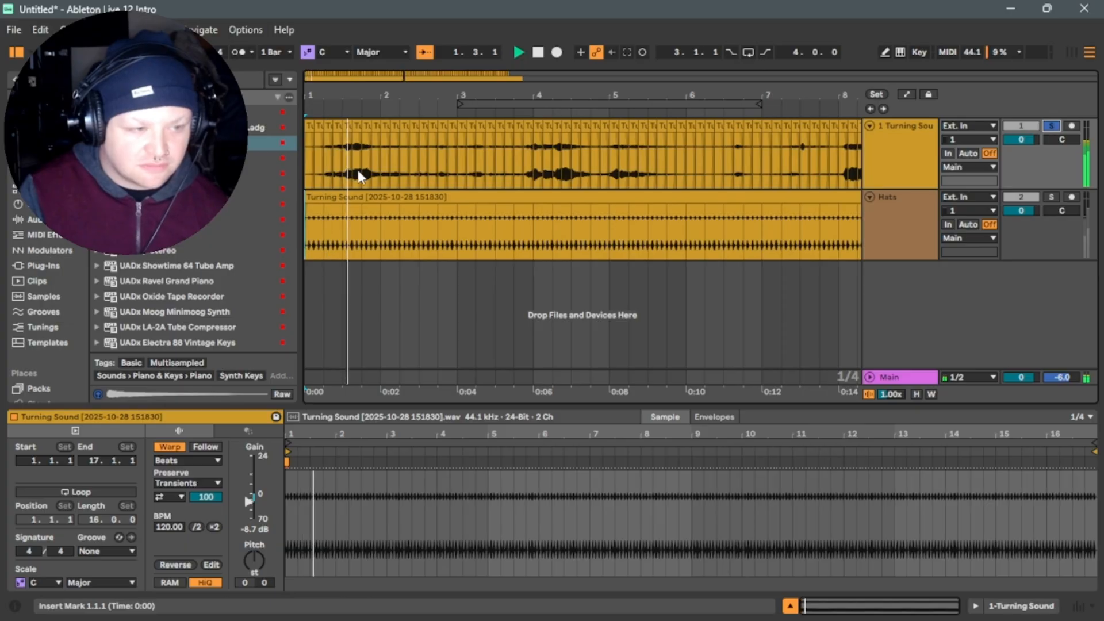
Audition track 1 repeatedly from 3.2.1 and select the 1/8-note slice there.
{"action": "left_click", "coordinate": [483, 165]}
{"action": "key", "text": "space"}
{"action": "key", "text": "space"}
{"action": "key", "text": "space"}
{"action": "key", "text": "space"}
{"action": "key", "text": "space"}
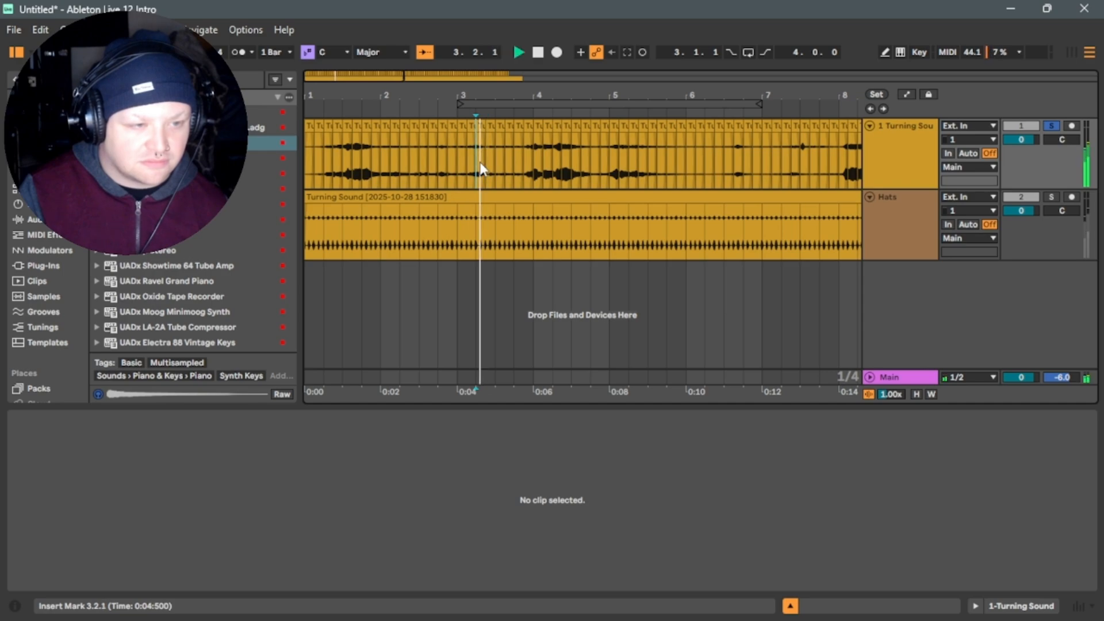
{"action": "left_click", "coordinate": [481, 126]}
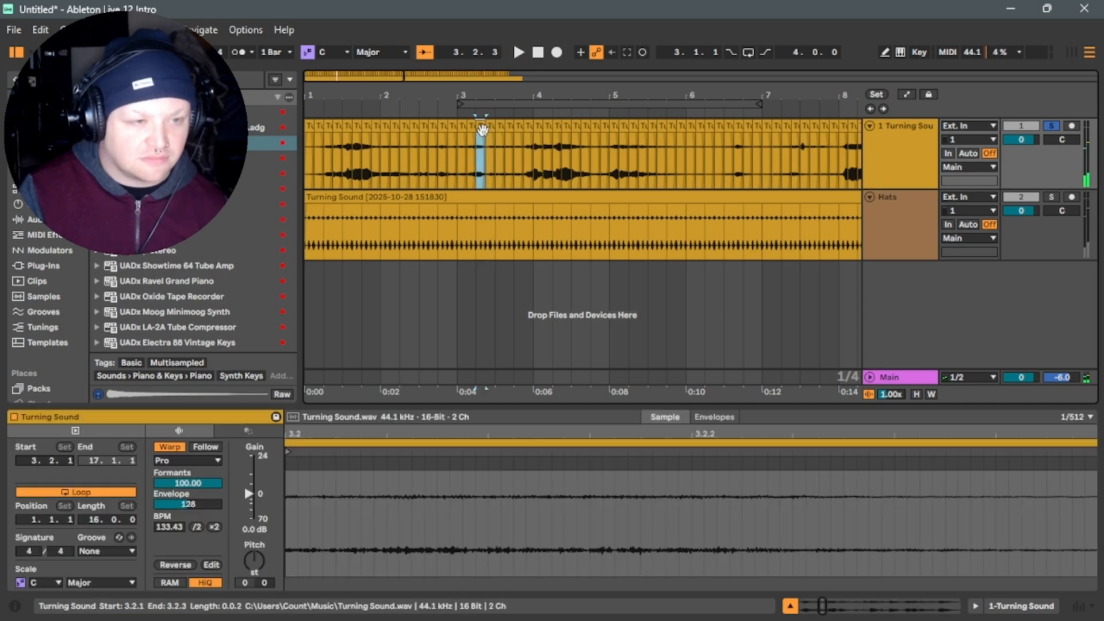
Insert a new audio track below track 1 and paste the selected 3.2.1 slice at 1.1.1.
{"action": "left_click", "coordinate": [71, 30]}
{"action": "left_click", "coordinate": [103, 49]}
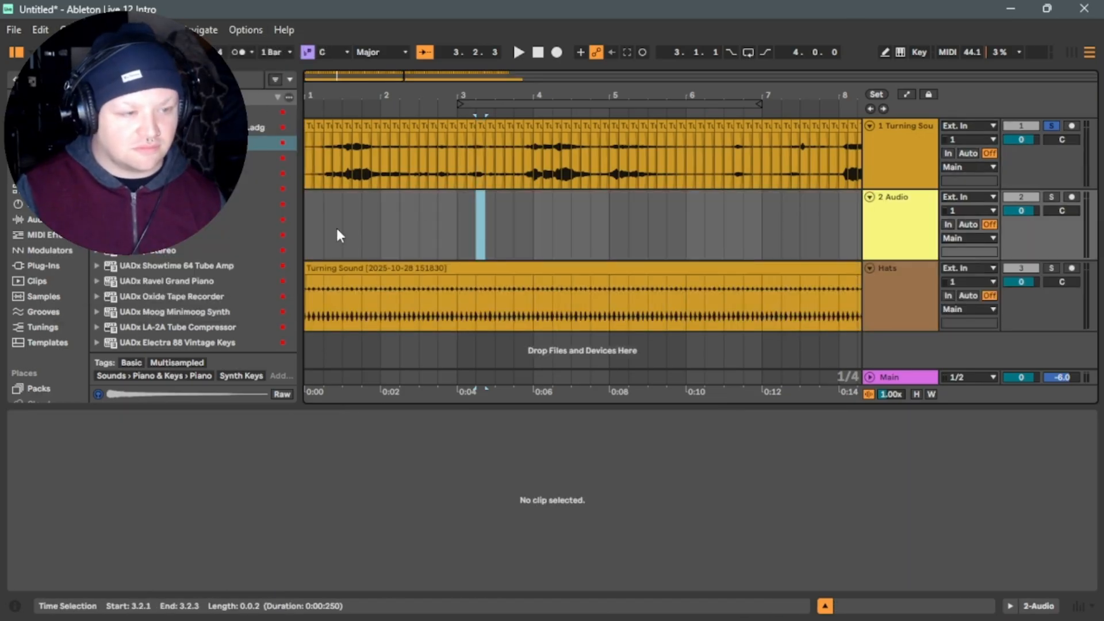
{"action": "left_click", "coordinate": [306, 225]}
{"action": "key", "text": "ctrl+v"}
Solo the new track 2 together with Hats instead of track 1, and play from the start.
{"action": "left_click", "coordinate": [1051, 196]}
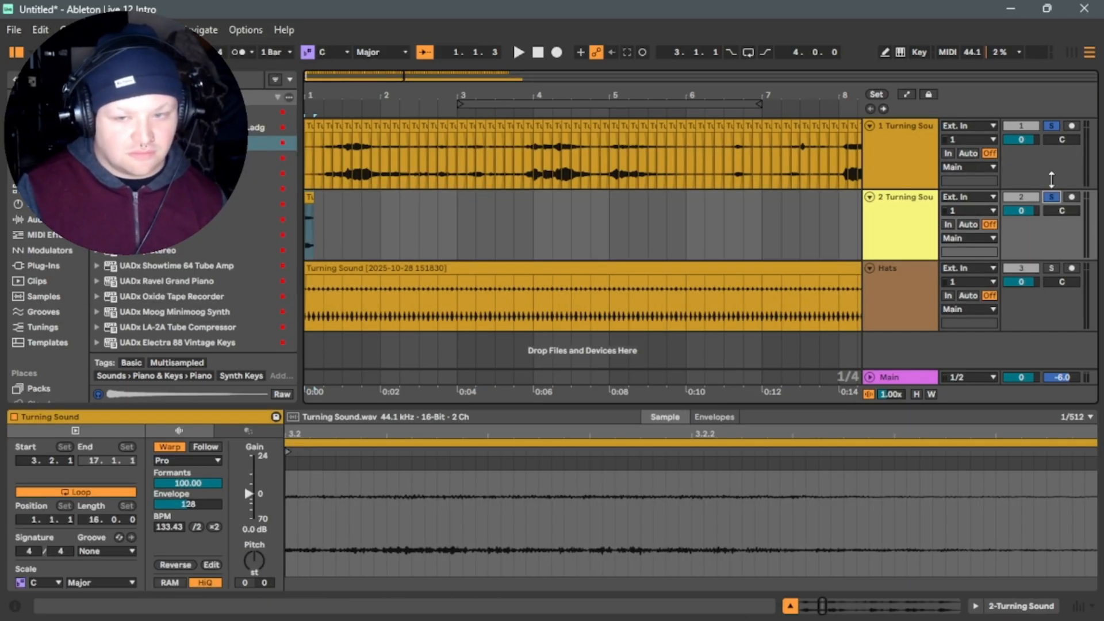
{"action": "key", "text": "space"}
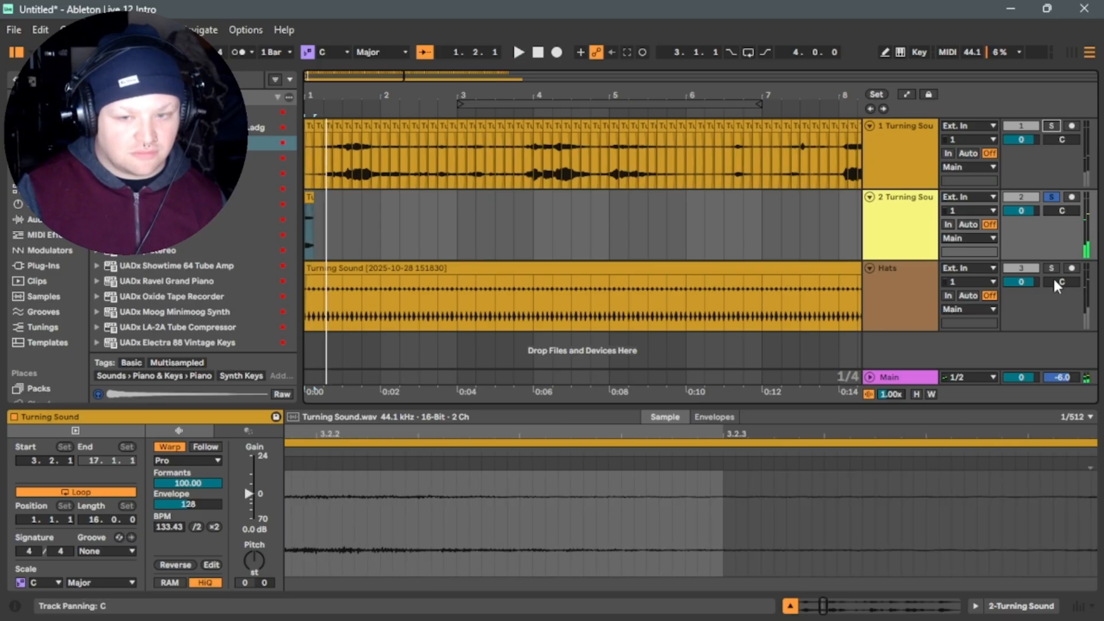
{"action": "left_click", "coordinate": [1051, 268], "text": "ctrl"}
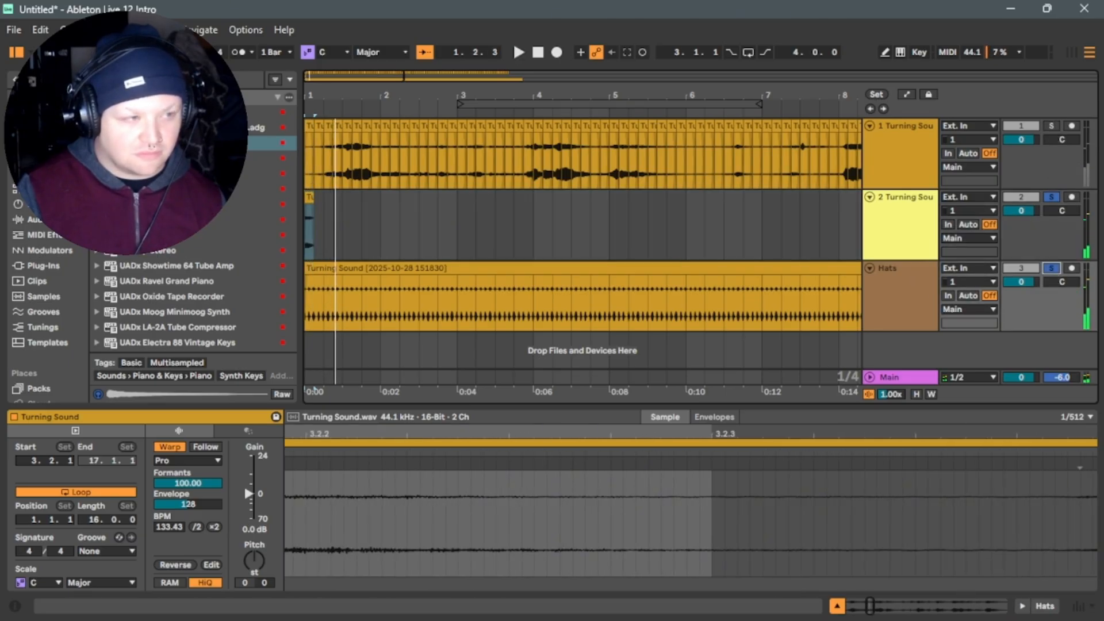
Try a slower tempo while repeatedly playing the pasted slice together with Hats from the start.
{"action": "left_click_drag", "start_coordinate": [117, 52], "coordinate": [118, 68]}
{"action": "key", "text": "space"}
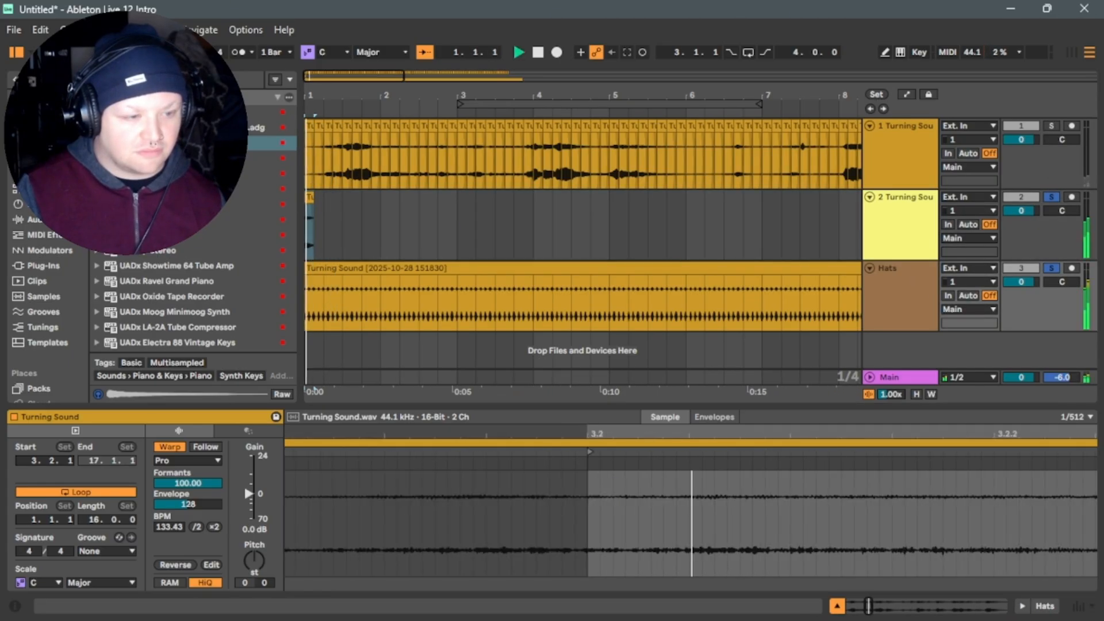
{"action": "key", "text": "space"}
{"action": "left_click_drag", "start_coordinate": [323, 78], "coordinate": [389, 148]}
{"action": "key", "text": "space"}
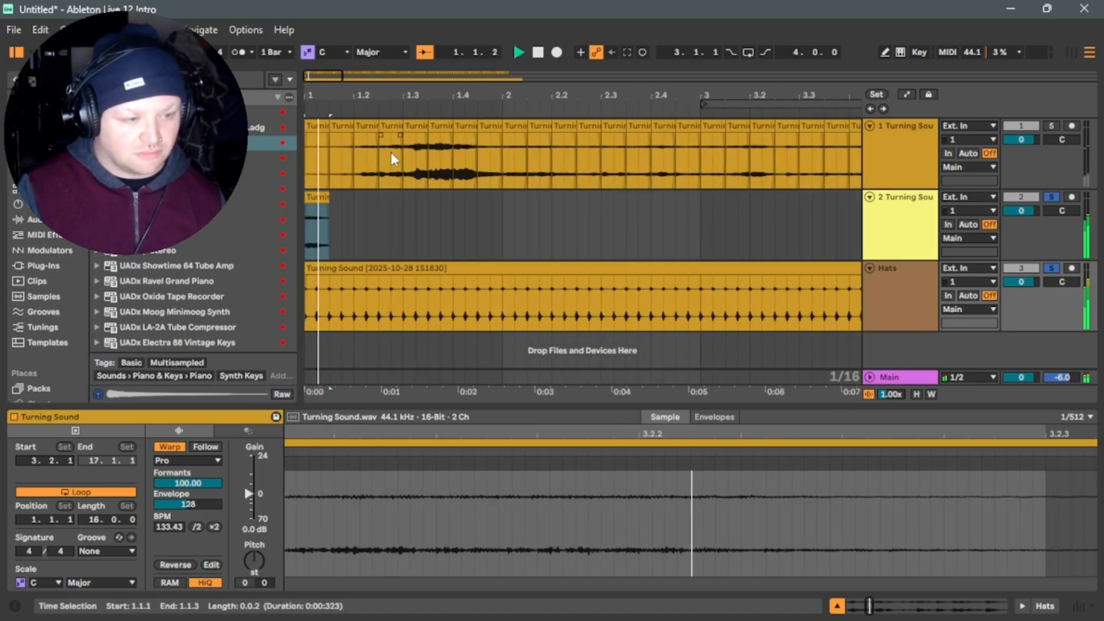
{"action": "left_click", "coordinate": [327, 220]}
{"action": "key", "text": "space"}
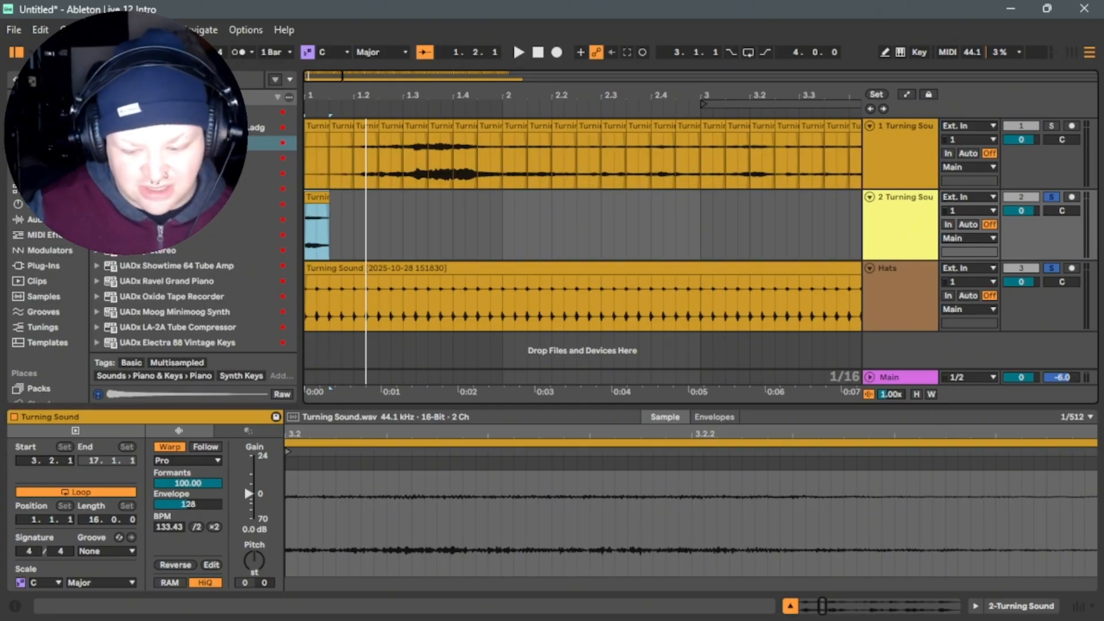
{"action": "key", "text": "space"}
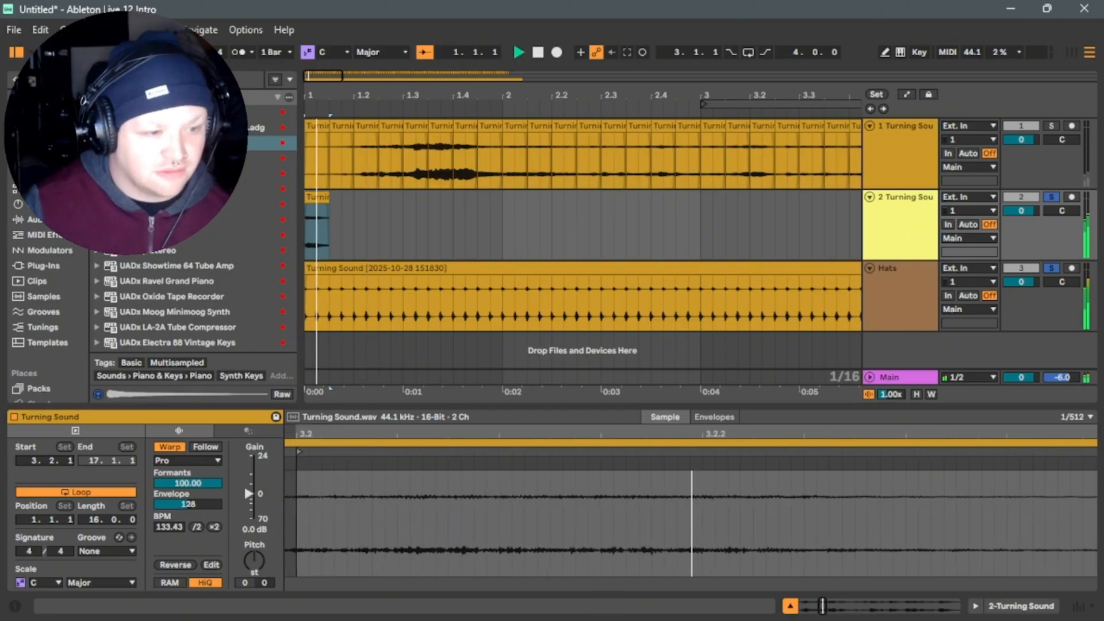
{"action": "key", "text": "space"}
Add a fade-out to the end of the slice on track 2 and play it back with Hats.
{"action": "mouse_move", "coordinate": [330, 203]}
{"action": "left_mouse_down"}
{"action": "mouse_move", "coordinate": [365, 203]}
{"action": "mouse_move", "coordinate": [330, 204]}
{"action": "left_mouse_up"}
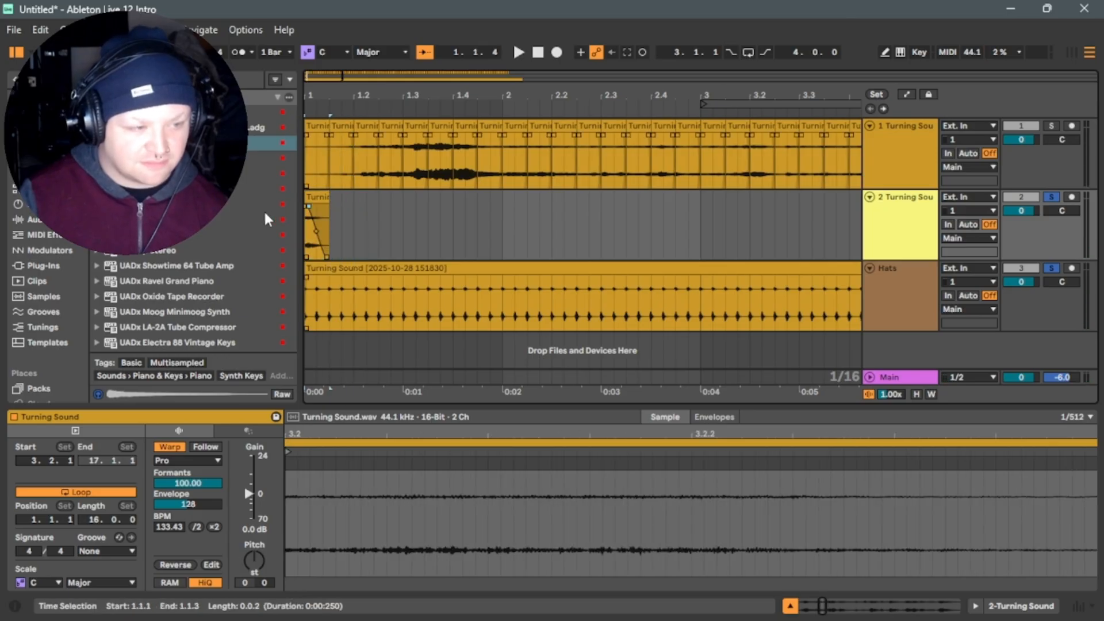
{"action": "key", "text": "space"}
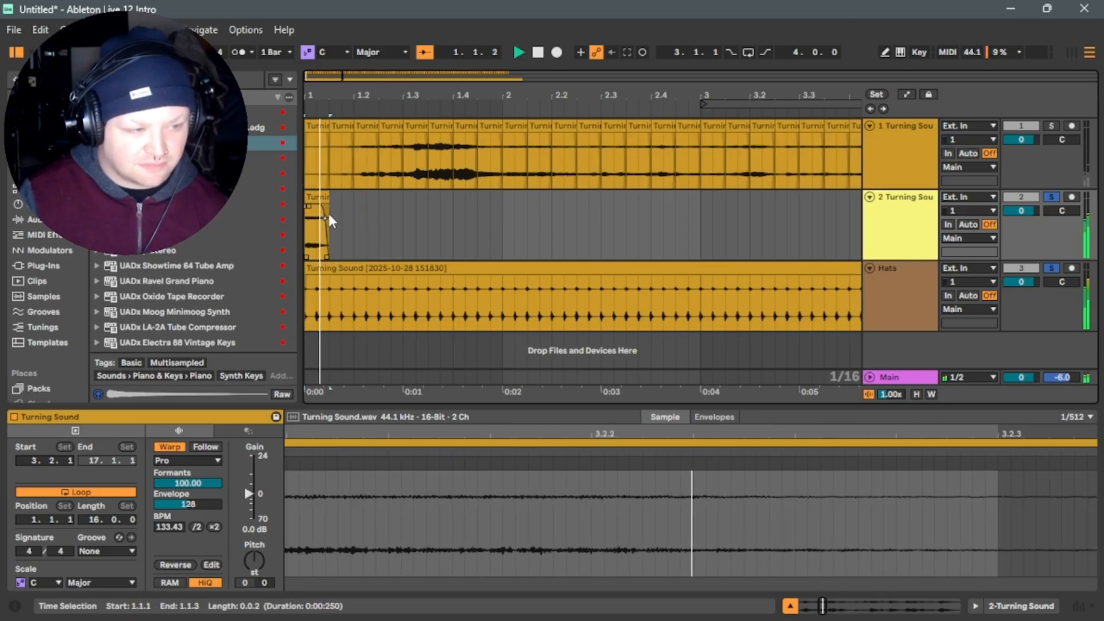
{"action": "left_click", "coordinate": [321, 201]}
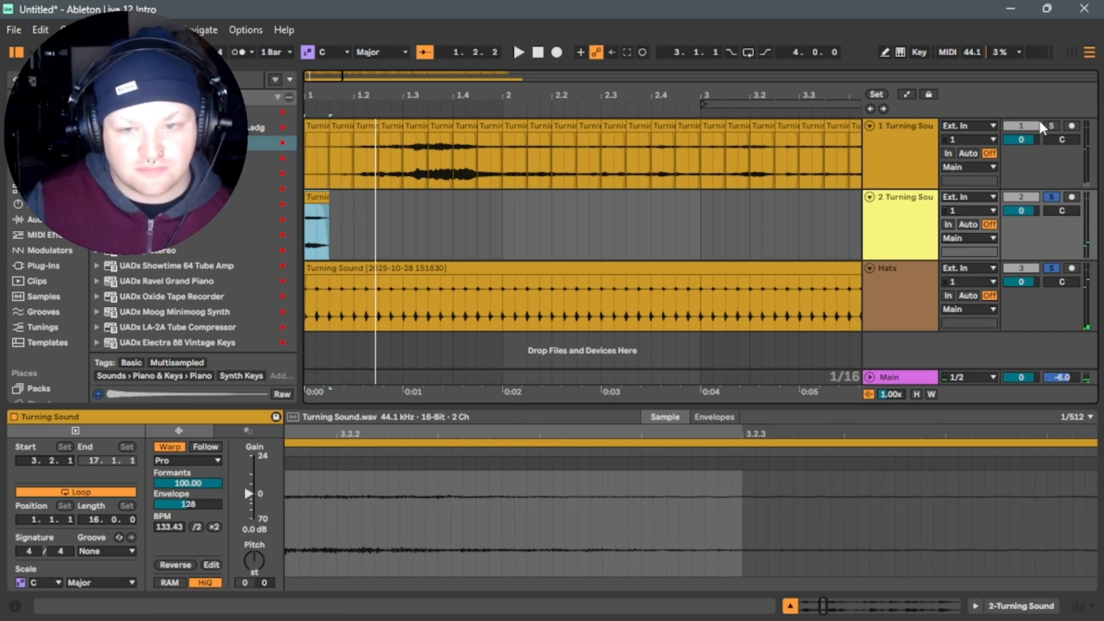
Leave only track 2 soloed and show its audio effects chain.
{"action": "left_click_drag", "start_coordinate": [320, 77], "coordinate": [320, 46]}
{"action": "left_click_drag", "start_coordinate": [377, 202], "coordinate": [281, 209]}
{"action": "left_click", "coordinate": [430, 231]}
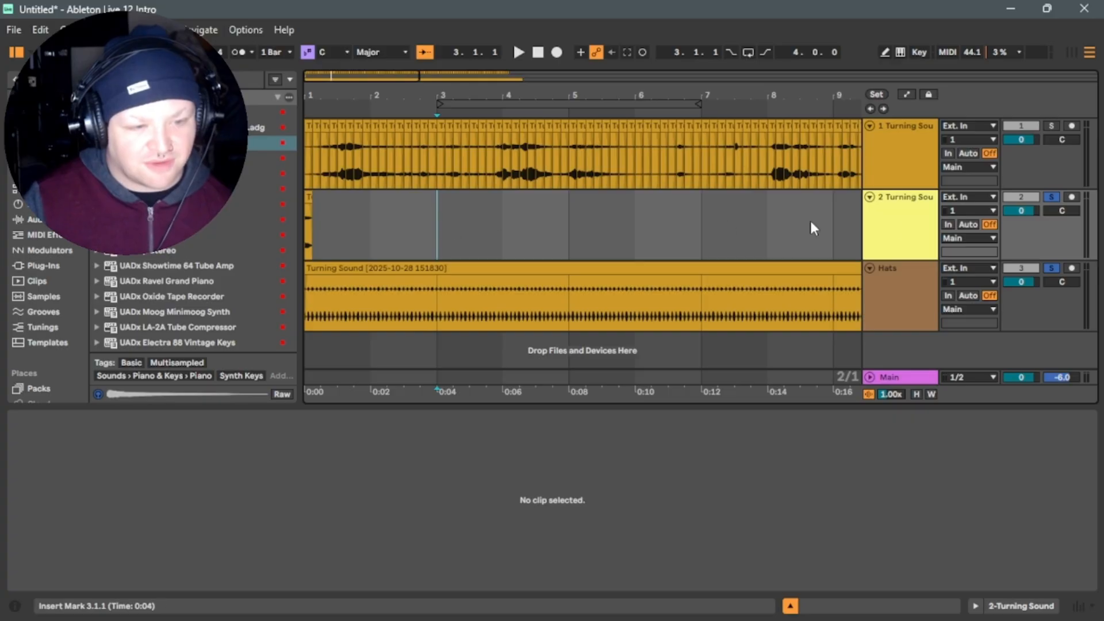
{"action": "left_click", "coordinate": [1054, 197]}
{"action": "left_click", "coordinate": [895, 236]}
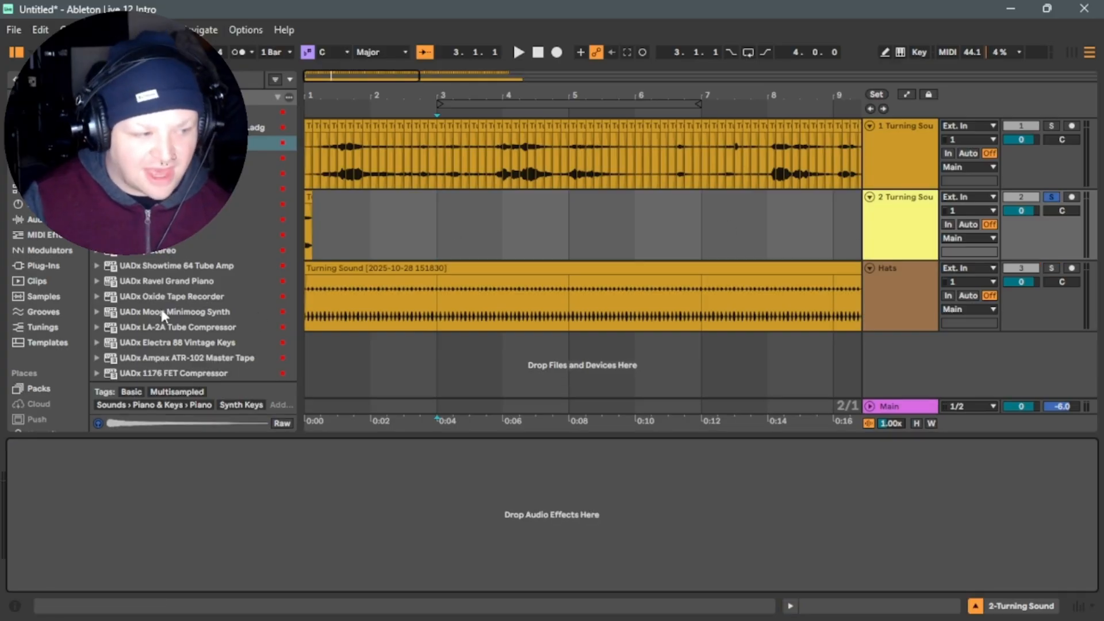
Find the Native Instruments Replika delay among the plug-ins and load it onto track 2.
{"action": "left_click", "coordinate": [73, 268]}
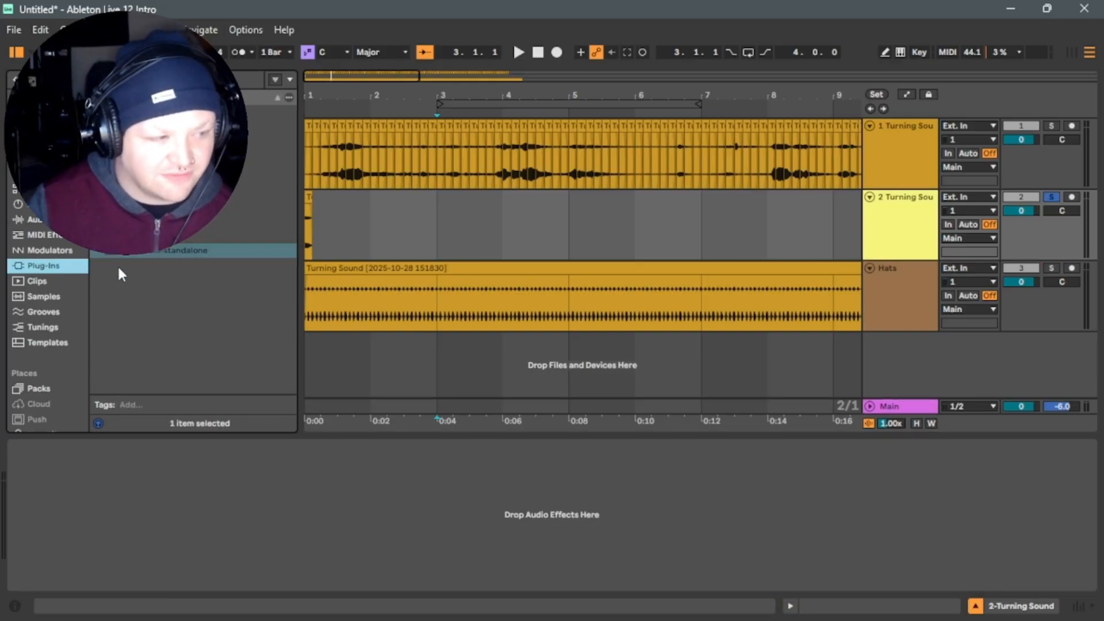
{"action": "left_click", "coordinate": [130, 189]}
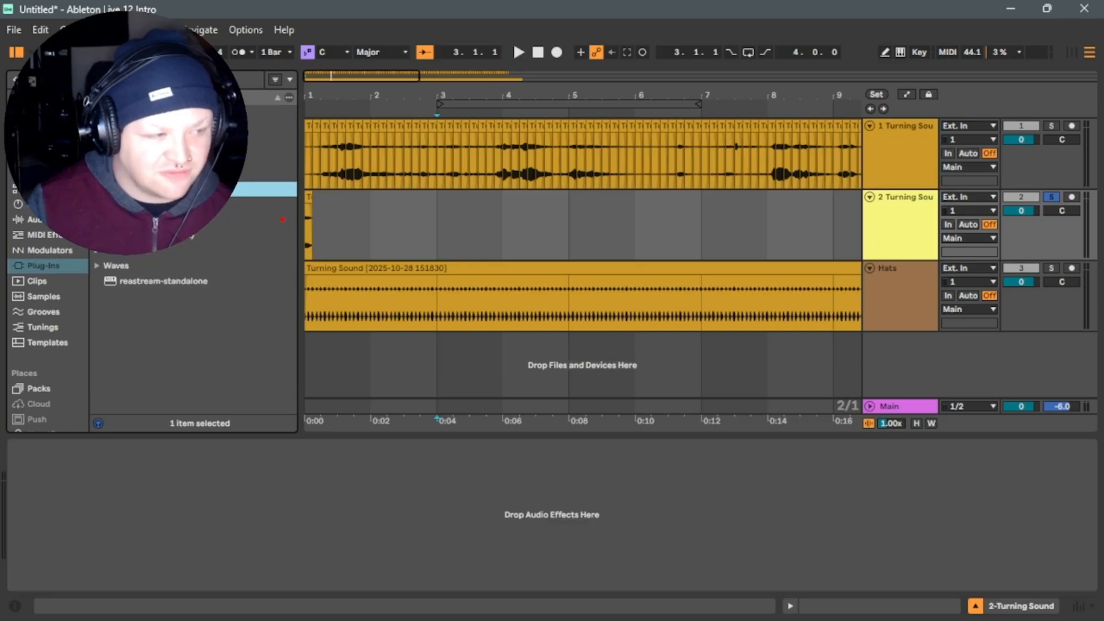
{"action": "left_click", "coordinate": [129, 173]}
{"action": "left_click", "coordinate": [152, 342]}
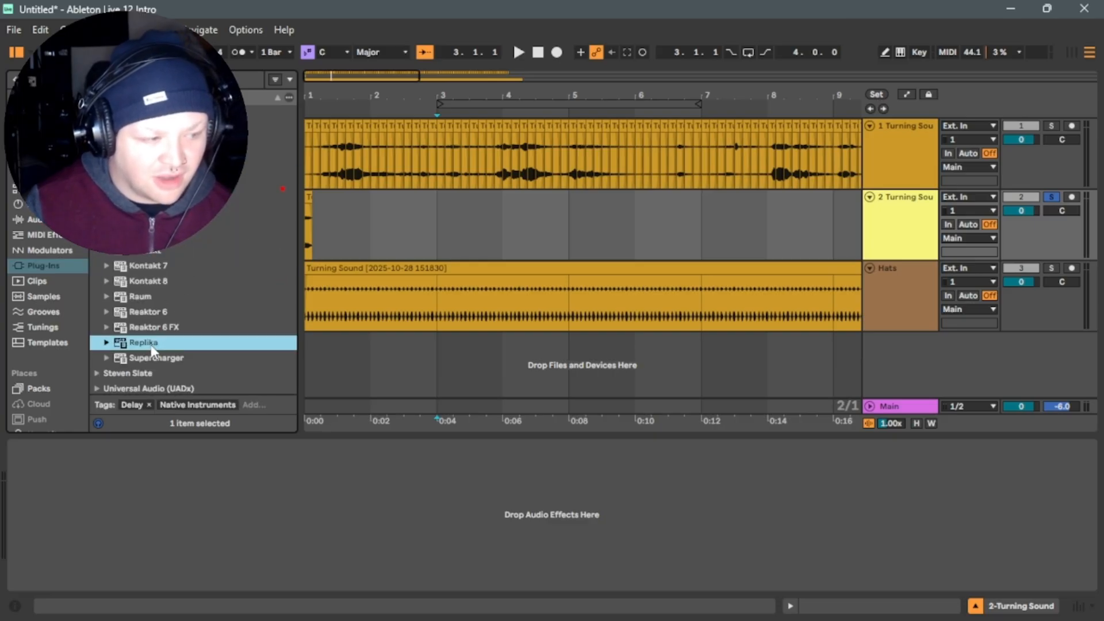
{"action": "left_click_drag", "start_coordinate": [896, 209], "coordinate": [891, 207]}
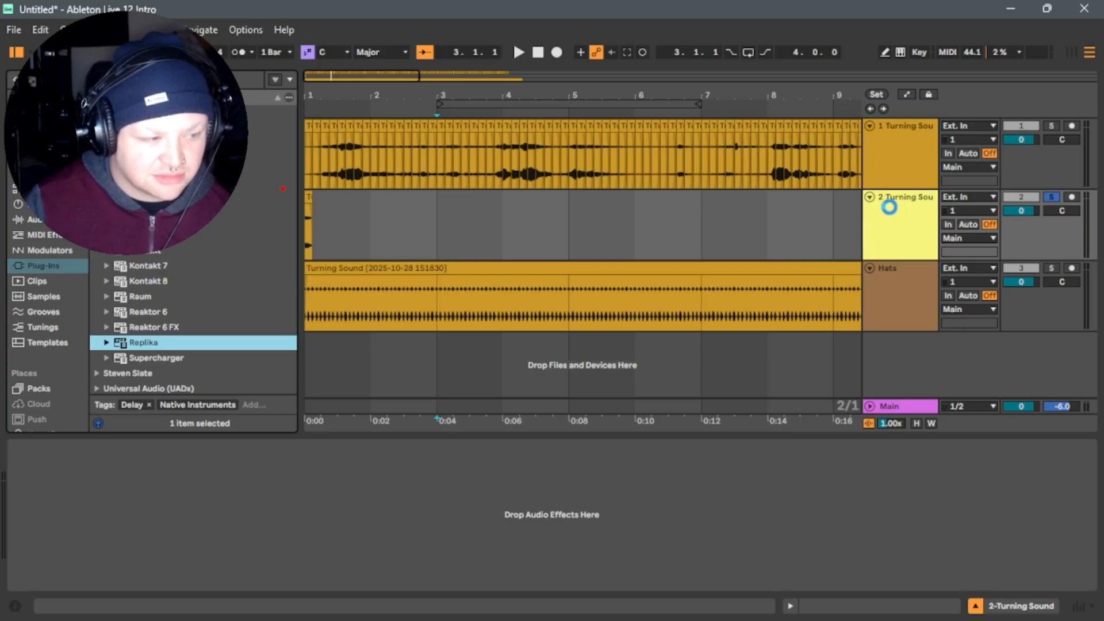
Play track 2 from the start and set Replika's delay time to a straight 1/4 note.
{"action": "key", "text": "space"}
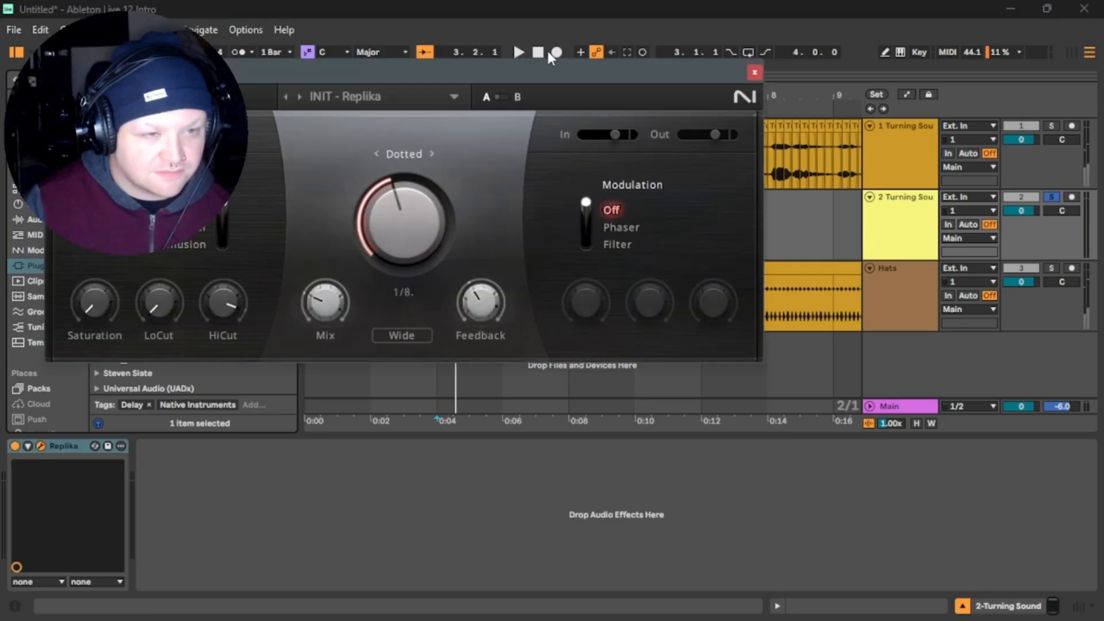
{"action": "left_click", "coordinate": [544, 54]}
{"action": "left_click_drag", "start_coordinate": [426, 191], "coordinate": [379, 144]}
{"action": "key", "text": "space"}
{"action": "left_click_drag", "start_coordinate": [404, 215], "coordinate": [405, 223]}
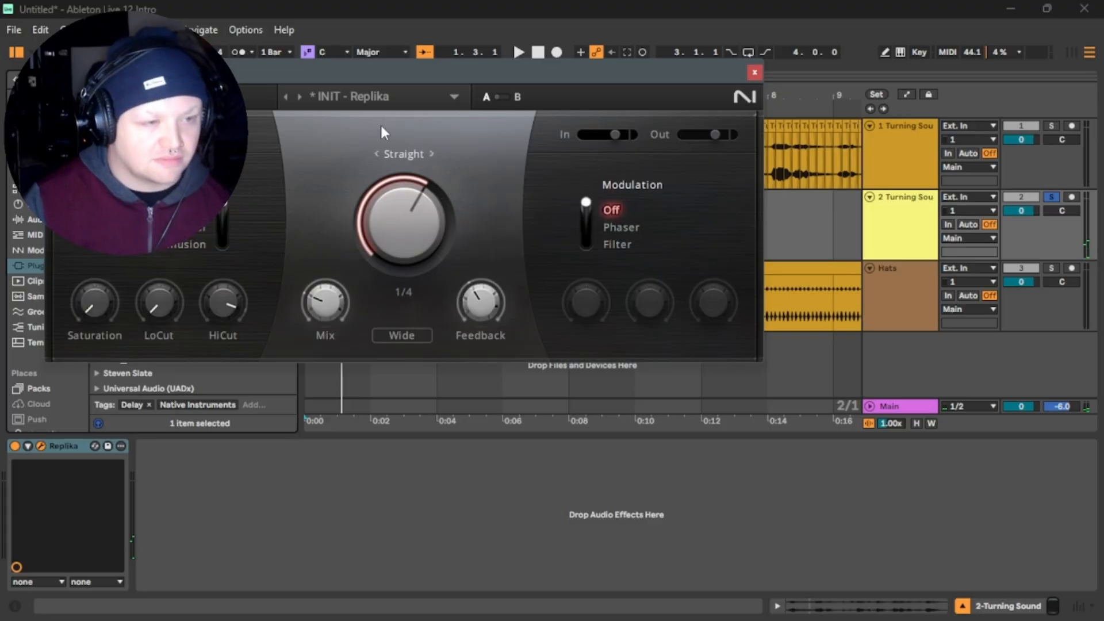
Move the Replika window aside, lower the song tempo, and play the delayed slice together with Hats.
{"action": "left_click_drag", "start_coordinate": [289, 78], "coordinate": [282, 167]}
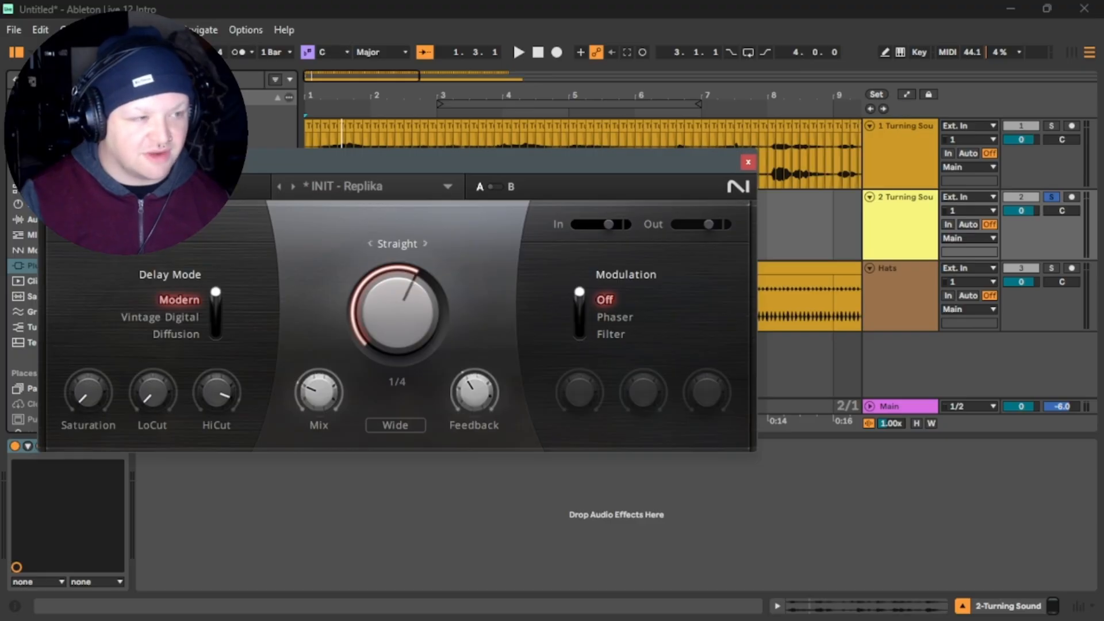
{"action": "left_click", "coordinate": [143, 79]}
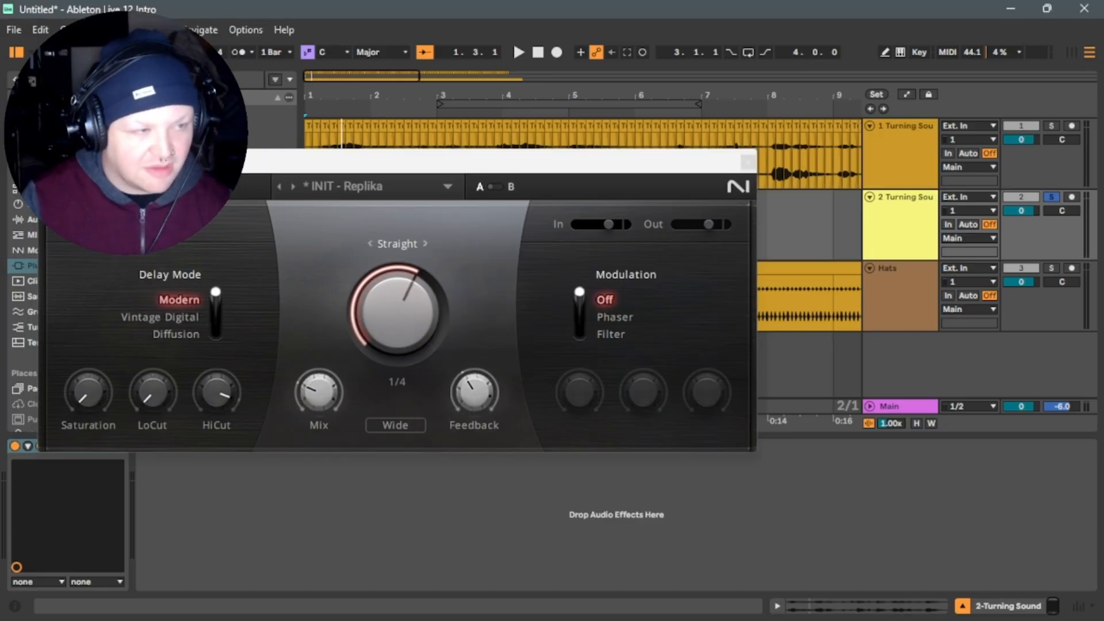
{"action": "key", "text": "space"}
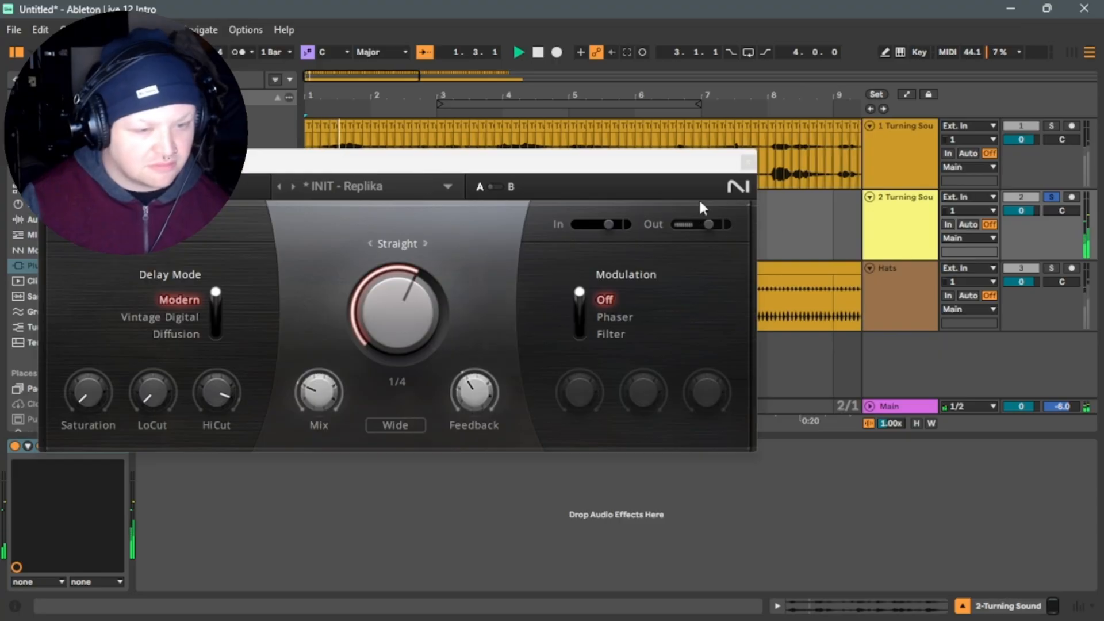
{"action": "left_click", "coordinate": [1051, 268]}
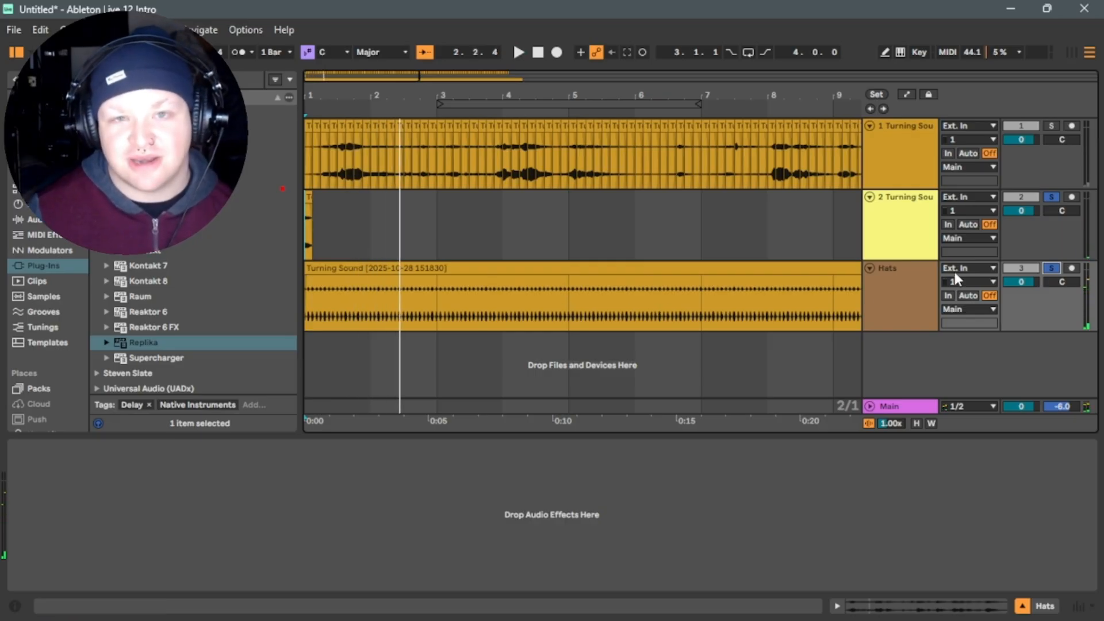
Solo track 1 instead of track 2 and Hats, and save the Live Set as Untitled in Joining The Thousand.
{"action": "left_click", "coordinate": [1049, 127]}
{"action": "left_click", "coordinate": [436, 175]}
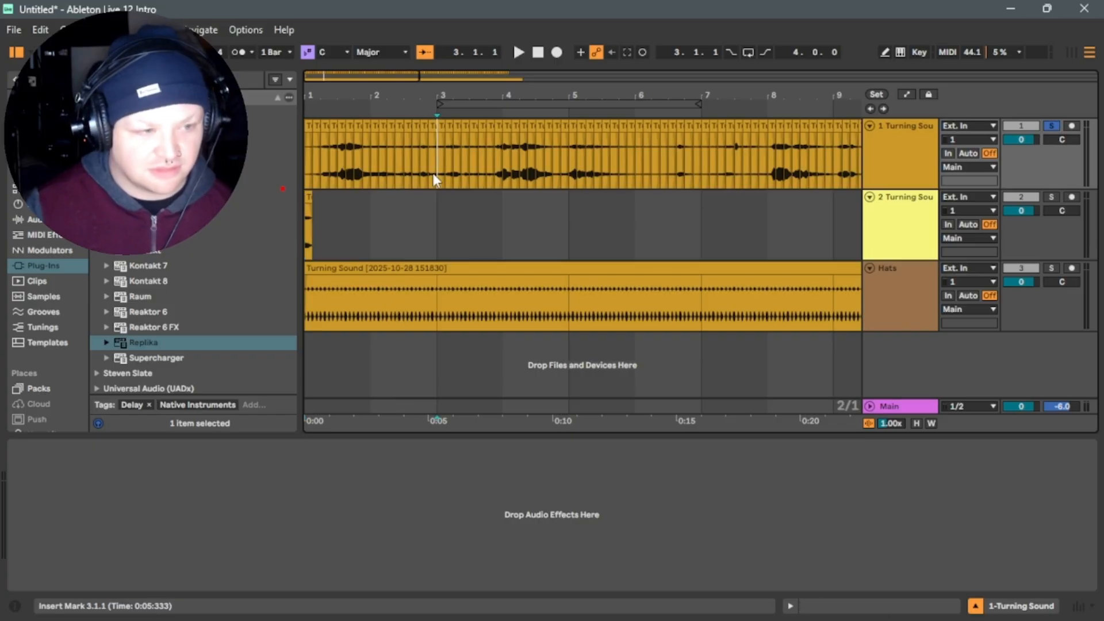
{"action": "key", "text": "ctrl+s"}
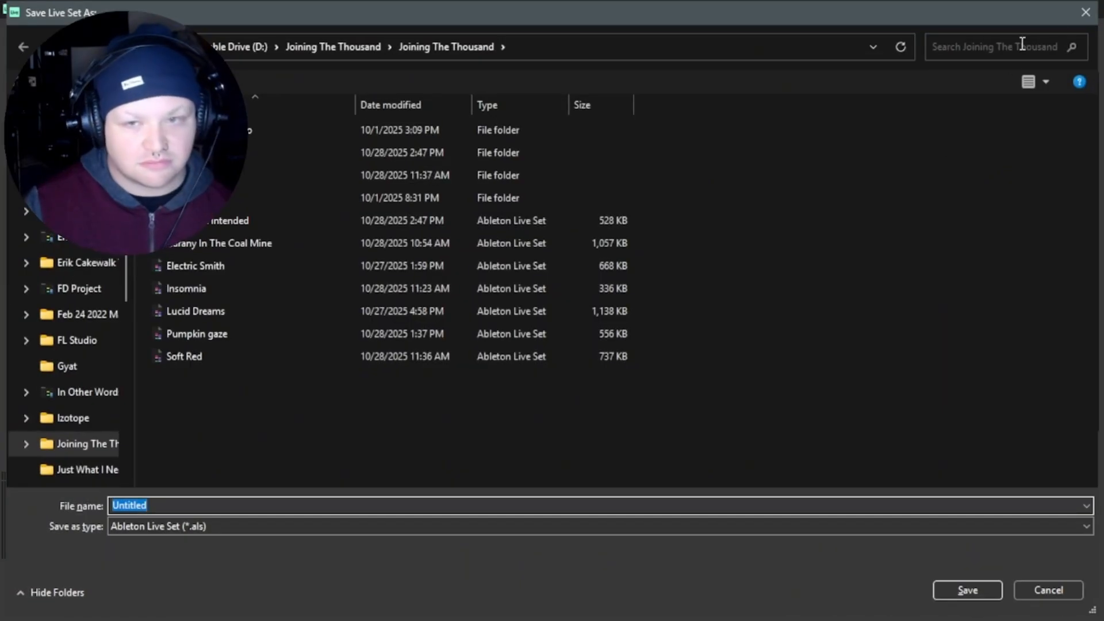
{"action": "left_click", "coordinate": [1084, 12]}
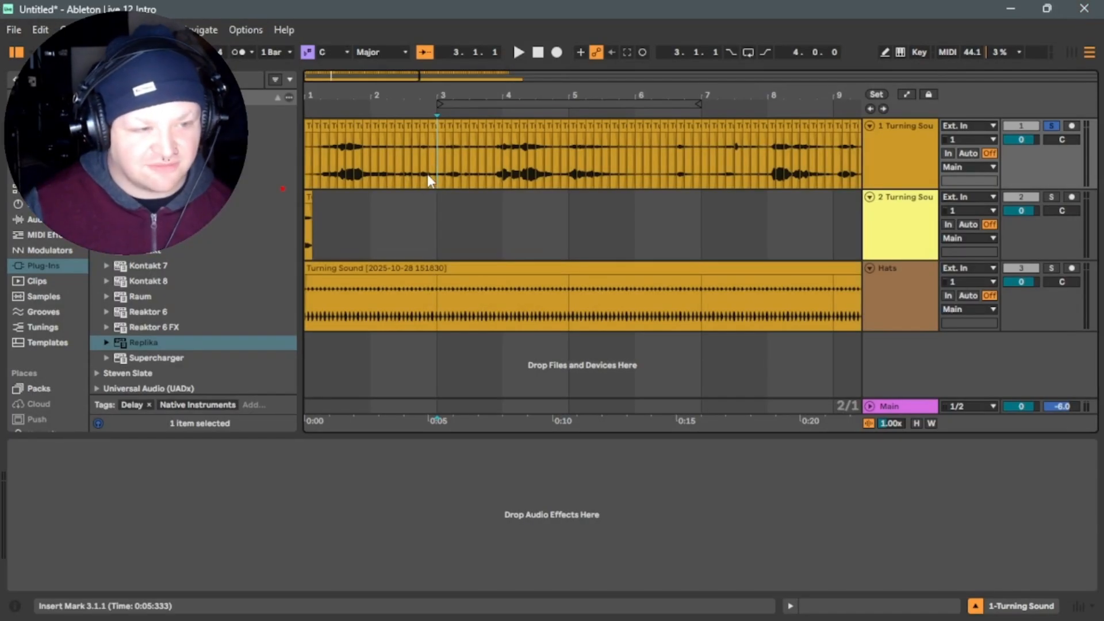
{"action": "key", "text": "ctrl+s"}
{"action": "left_click", "coordinate": [972, 596]}
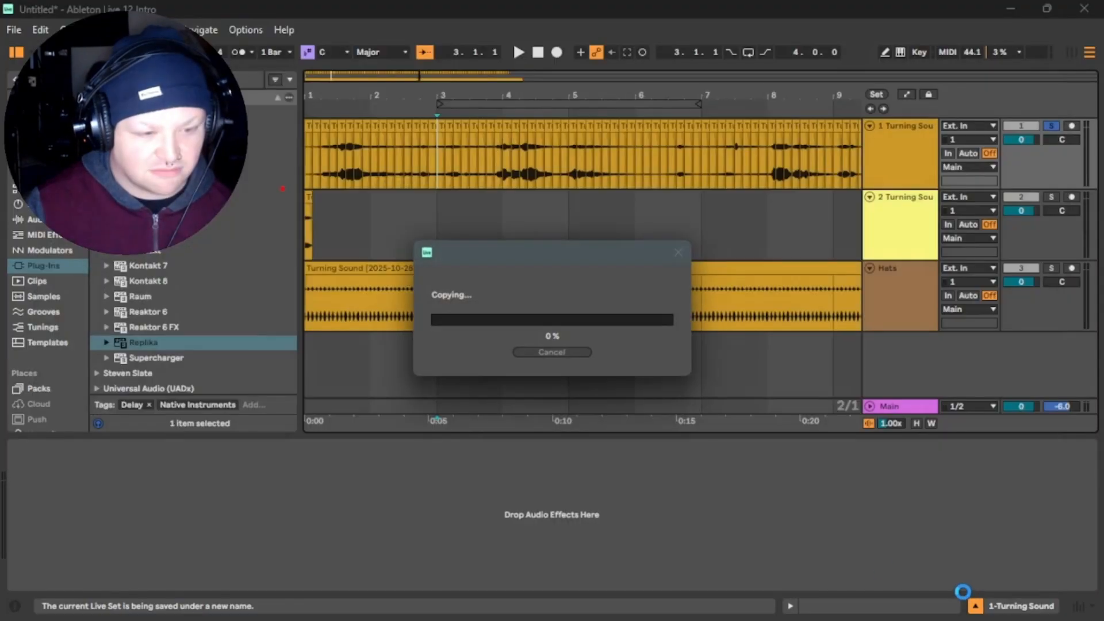
{"action": "left_click", "coordinate": [541, 53]}
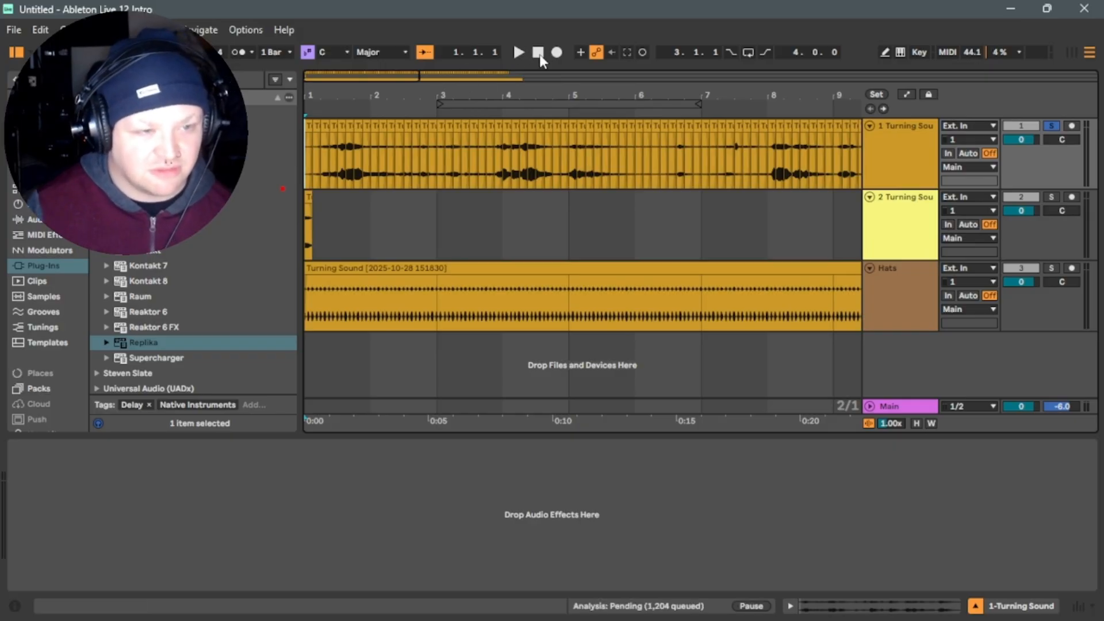
Rename track 2 as FX and close its Replika window.
{"action": "left_click", "coordinate": [495, 164]}
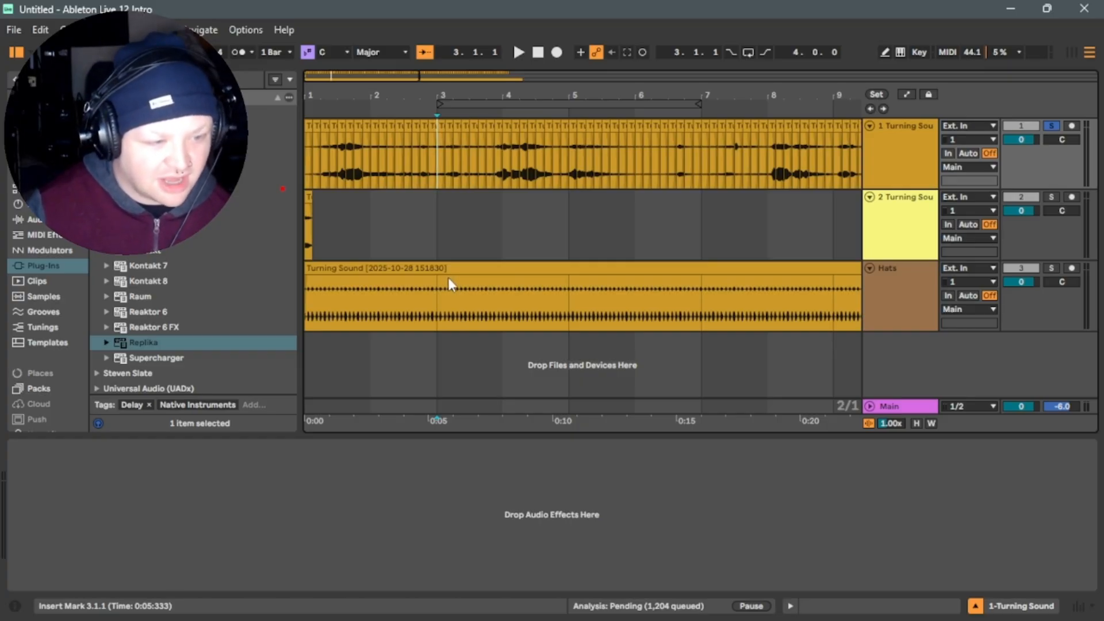
{"action": "left_click", "coordinate": [420, 269]}
{"action": "left_click", "coordinate": [874, 208]}
{"action": "right_click", "coordinate": [874, 208]}
{"action": "left_click", "coordinate": [940, 279]}
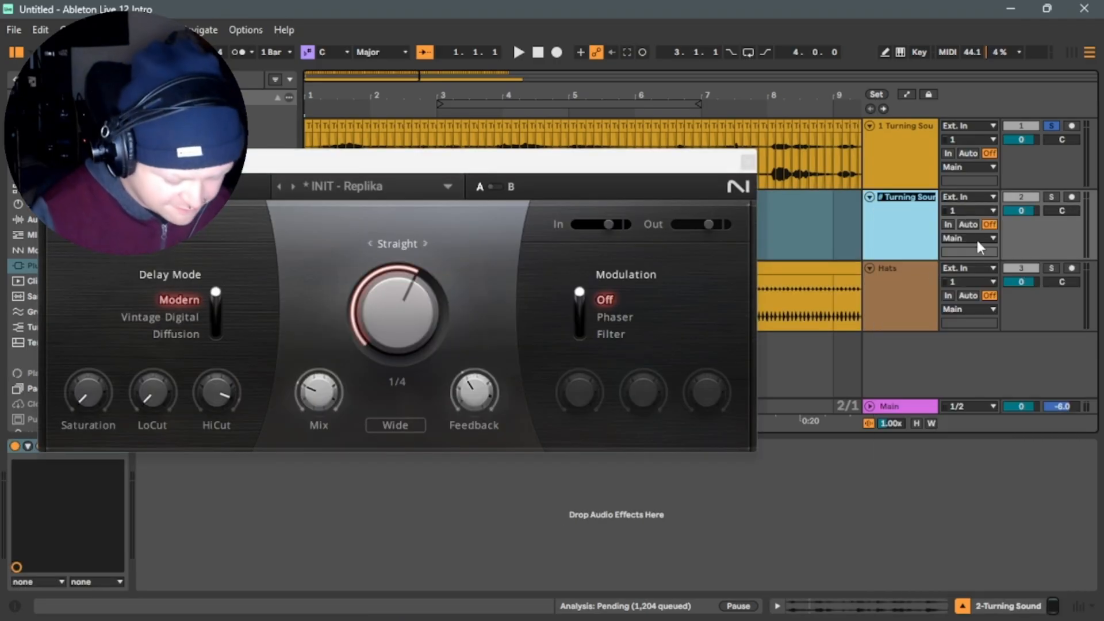
{"action": "type", "text": "FX"}
{"action": "key", "text": "Return"}
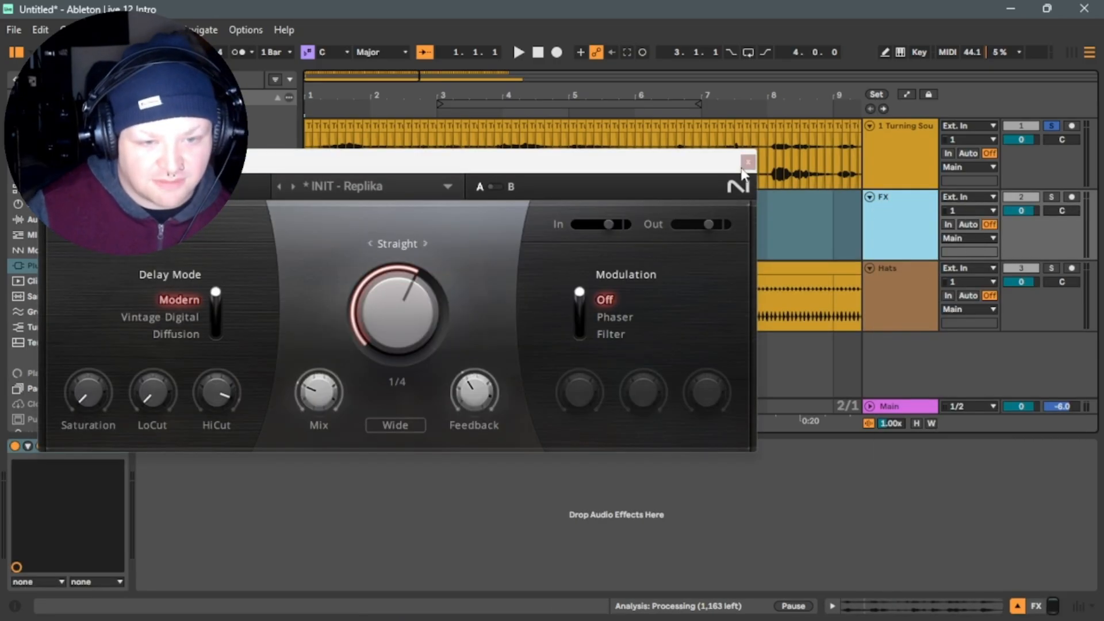
{"action": "left_click", "coordinate": [747, 163]}
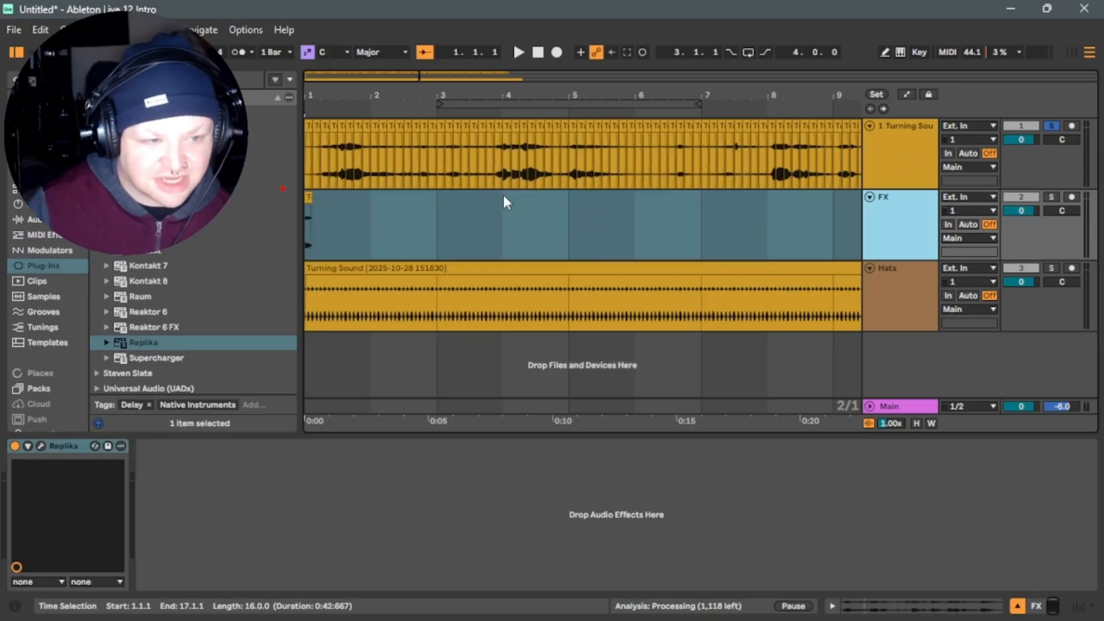
Play the soloed track 1 slices from 3.1.1.
{"action": "left_click", "coordinate": [512, 178]}
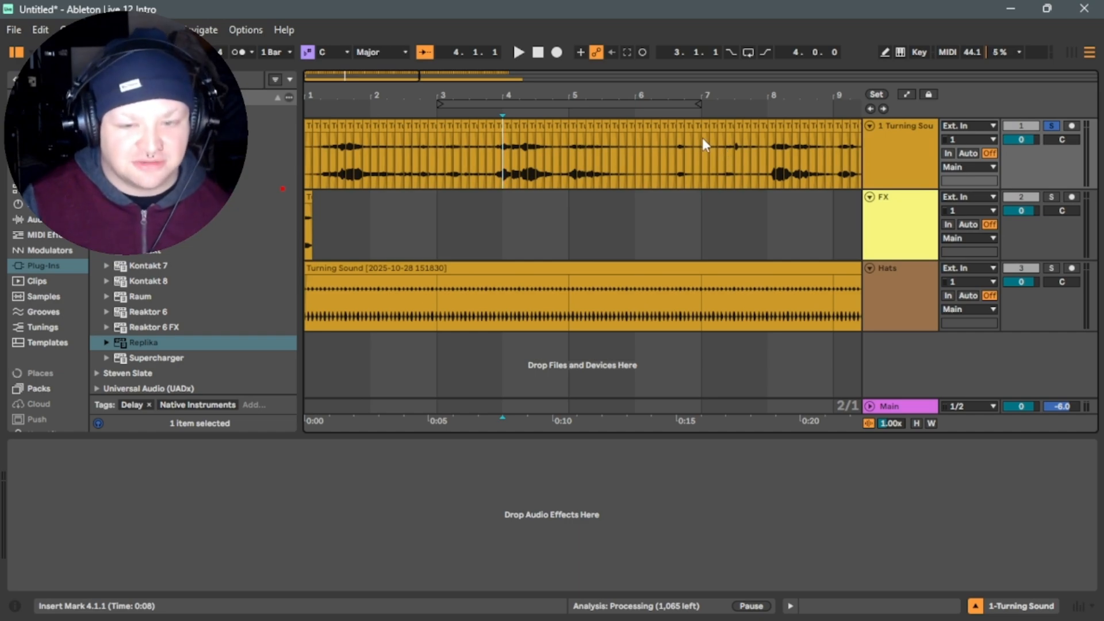
{"action": "left_click", "coordinate": [438, 173]}
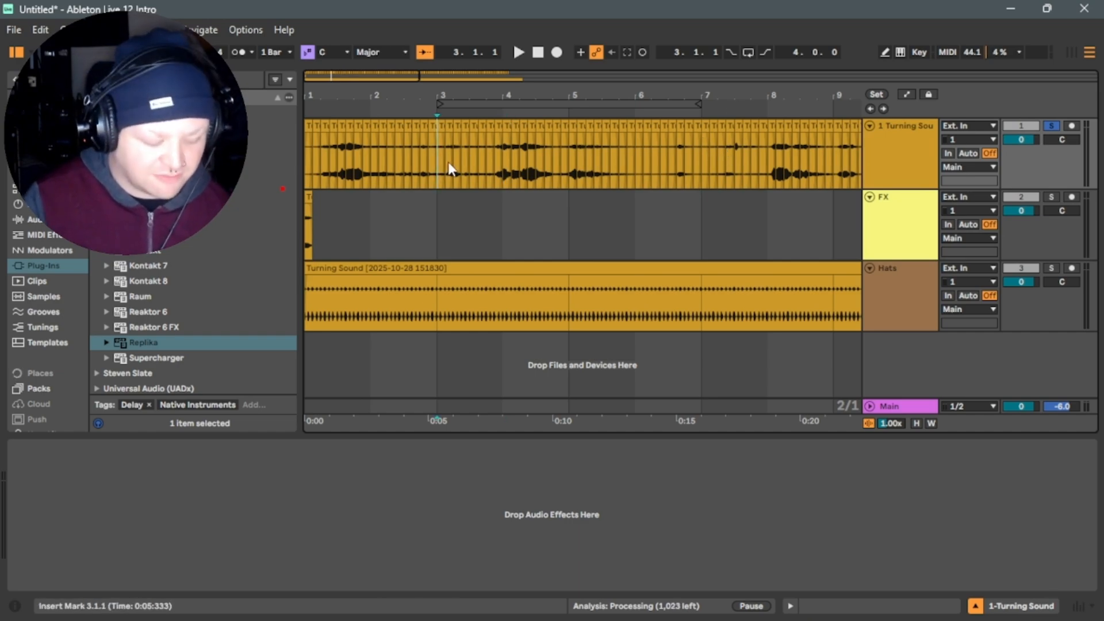
{"action": "key", "text": "space"}
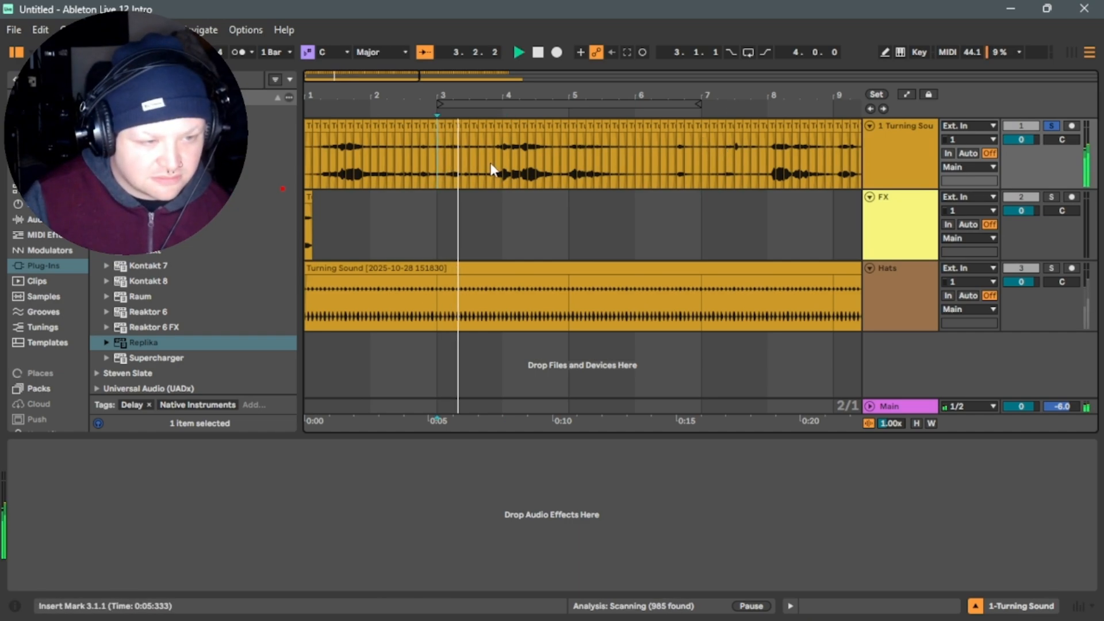
Copy the track 1 slice at 4.2.3 to 1.1.1 on a new audio track inserted below, and solo that track.
{"action": "left_click", "coordinate": [532, 125]}
{"action": "key", "text": "space"}
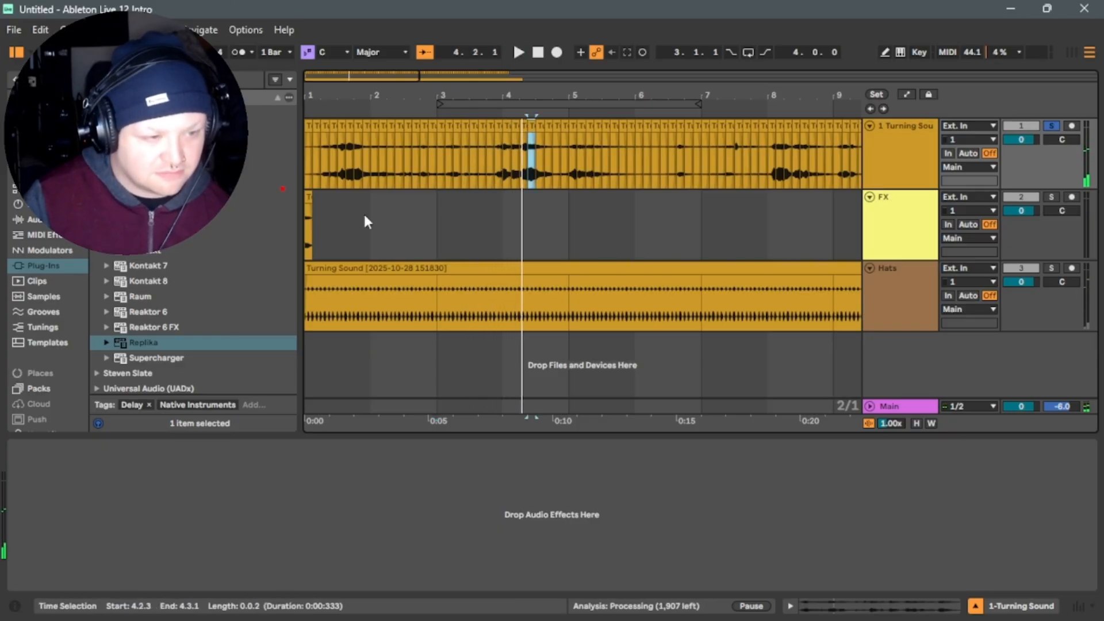
{"action": "left_click", "coordinate": [74, 29]}
{"action": "left_click", "coordinate": [115, 46]}
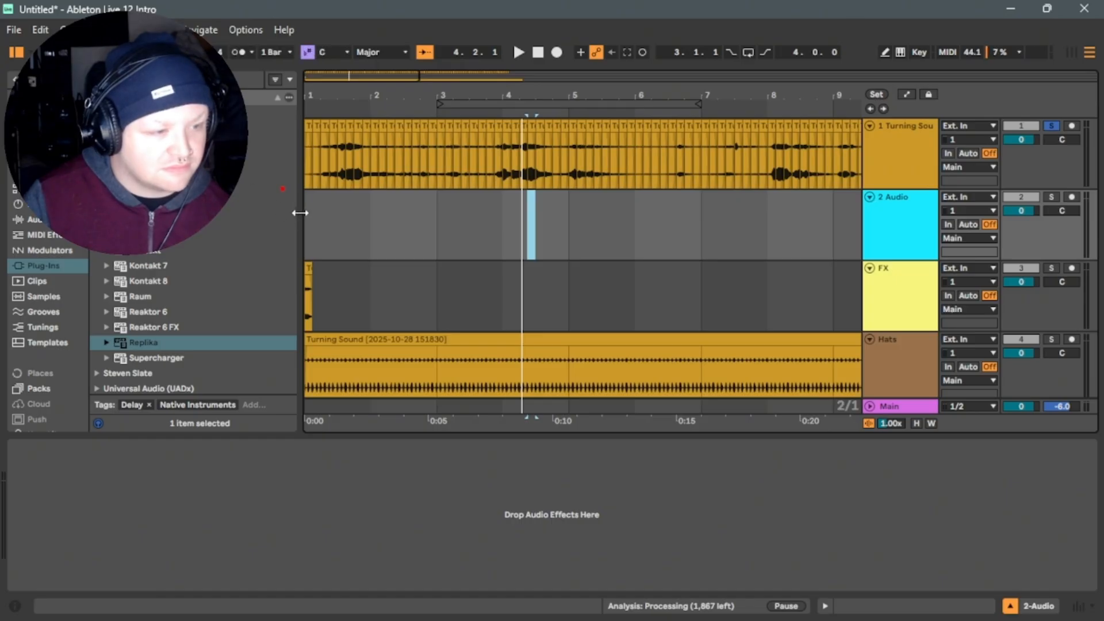
{"action": "left_click", "coordinate": [307, 216]}
{"action": "key", "text": "ctrl+v"}
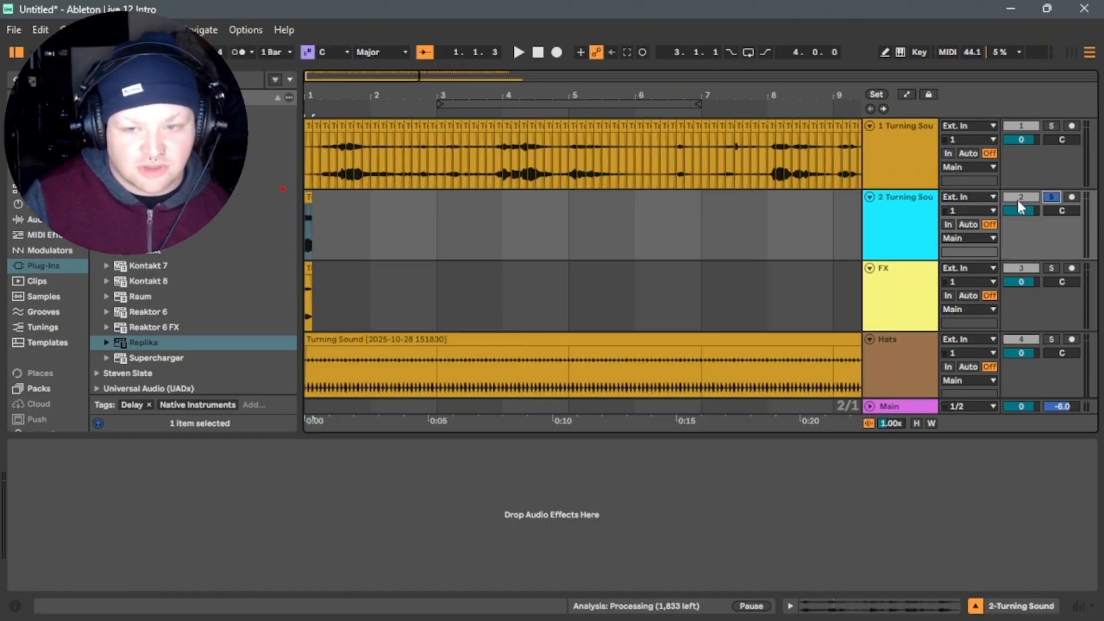
Fade out the track 2 slice across its full length and lower its pitch to -48 st while auditioning it.
{"action": "left_click_drag", "start_coordinate": [333, 78], "coordinate": [317, 115]}
{"action": "left_click", "coordinate": [290, 80]}
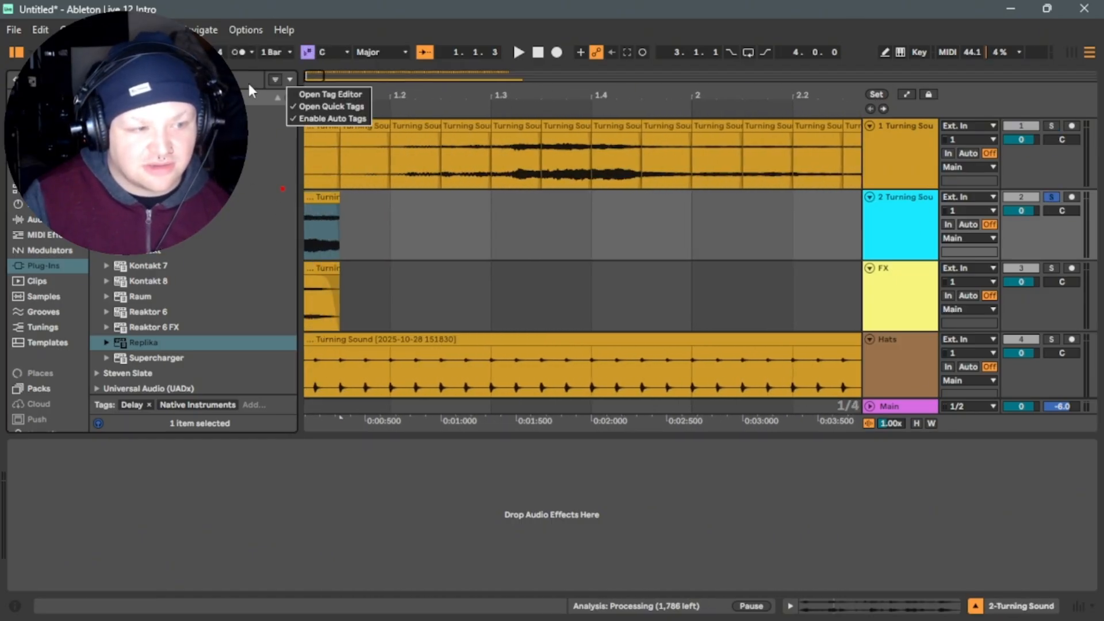
{"action": "left_click", "coordinate": [351, 220]}
{"action": "mouse_move", "coordinate": [315, 74]}
{"action": "left_mouse_down"}
{"action": "mouse_move", "coordinate": [315, 92]}
{"action": "mouse_move", "coordinate": [304, 92]}
{"action": "left_mouse_up"}
{"action": "left_click", "coordinate": [374, 209]}
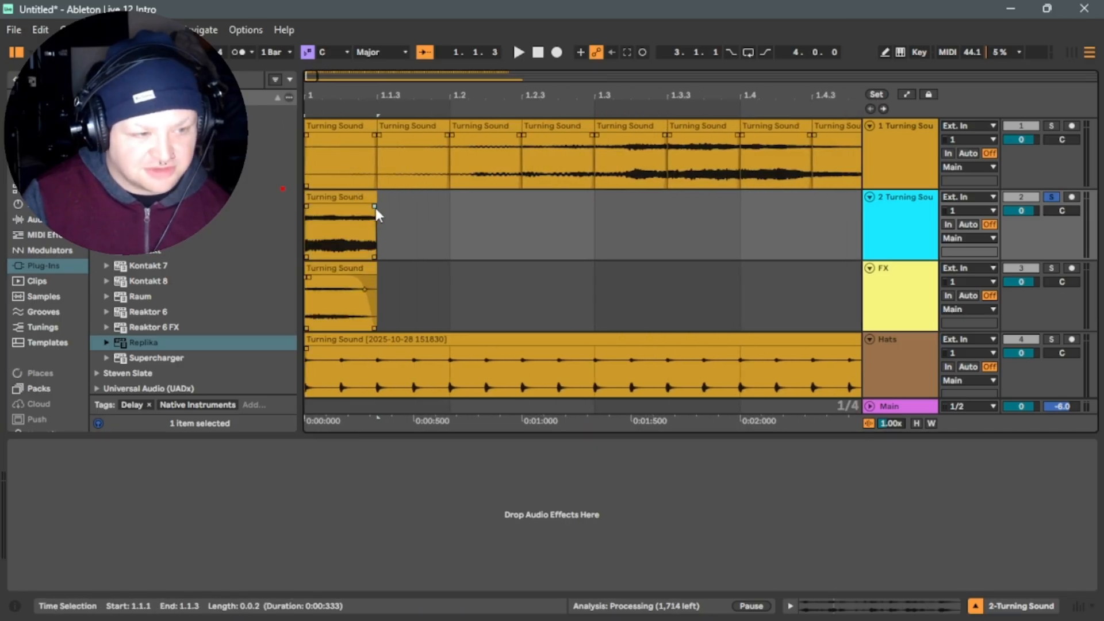
{"action": "double_click", "coordinate": [336, 212]}
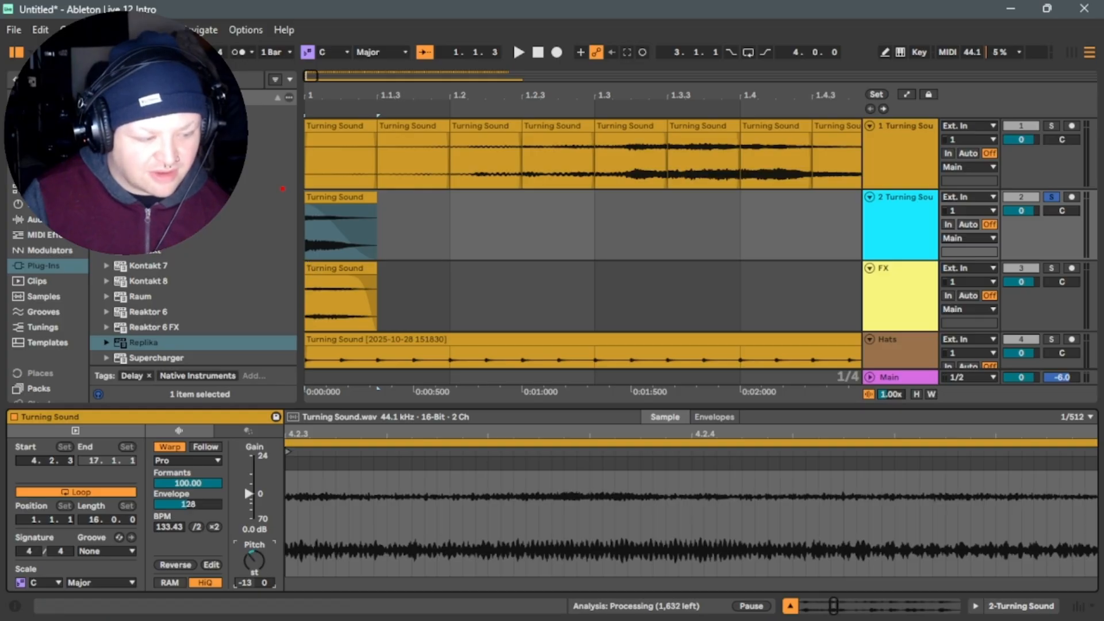
{"action": "key", "text": "space"}
{"action": "key", "text": "space"}
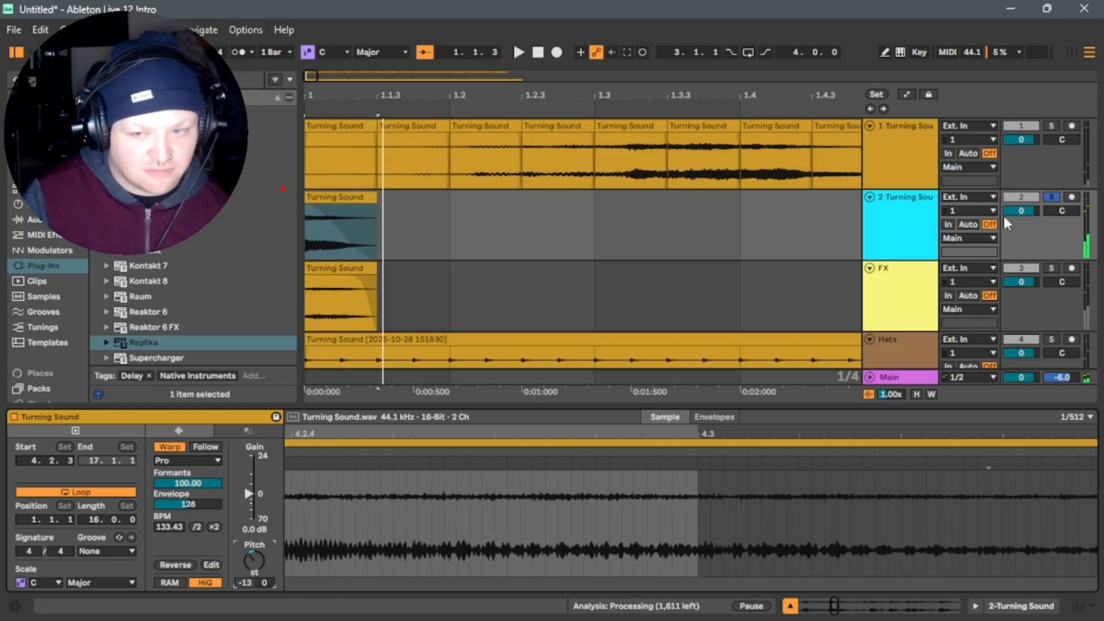
{"action": "key", "text": "space"}
{"action": "key", "text": "space"}
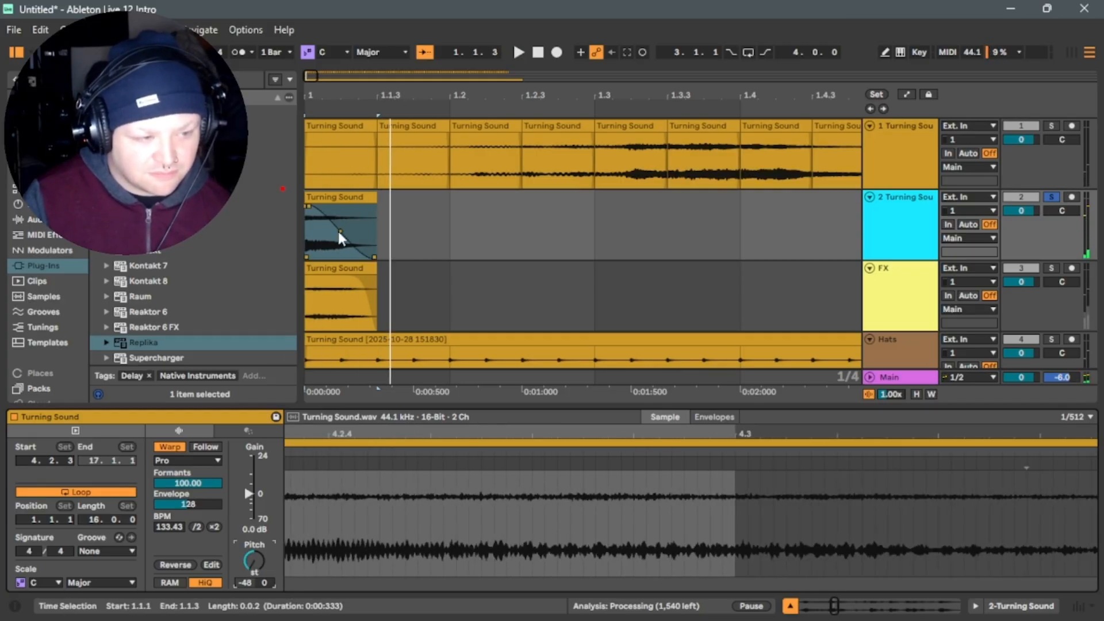
Shorten the fade-out on the track 2 slice and trim the slice to end at 1.1.2.
{"action": "left_click", "coordinate": [323, 277]}
{"action": "left_click_drag", "start_coordinate": [315, 245], "coordinate": [357, 240]}
{"action": "left_click", "coordinate": [373, 196]}
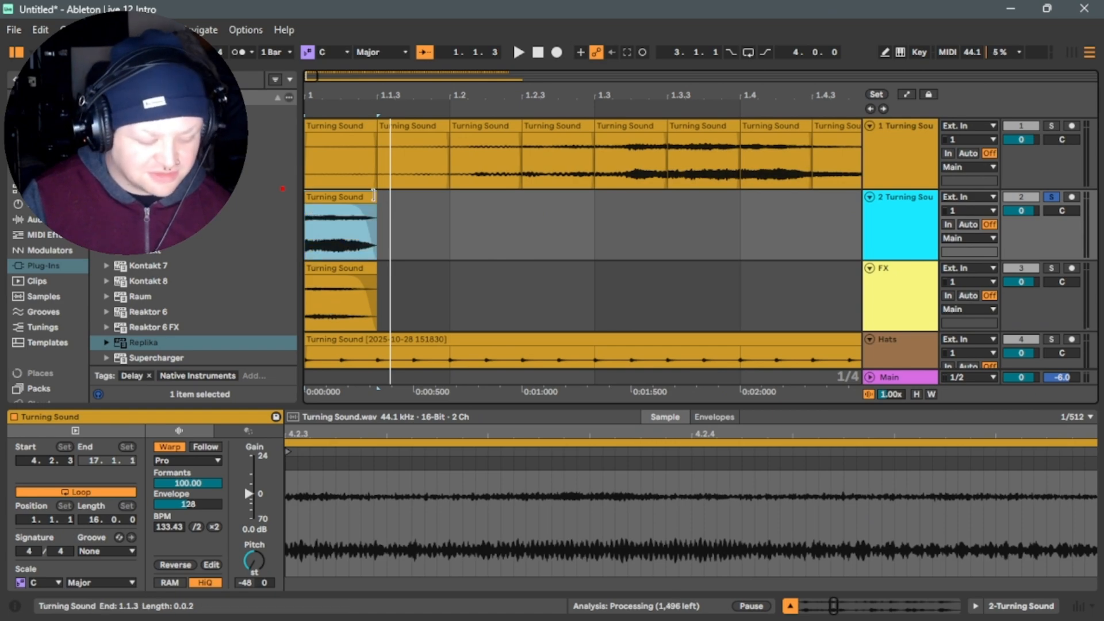
{"action": "left_click_drag", "start_coordinate": [373, 196], "coordinate": [341, 199]}
Reset the trimmed slice's pitch, lower it back to -48 st, and play the slice.
{"action": "double_click", "coordinate": [254, 560]}
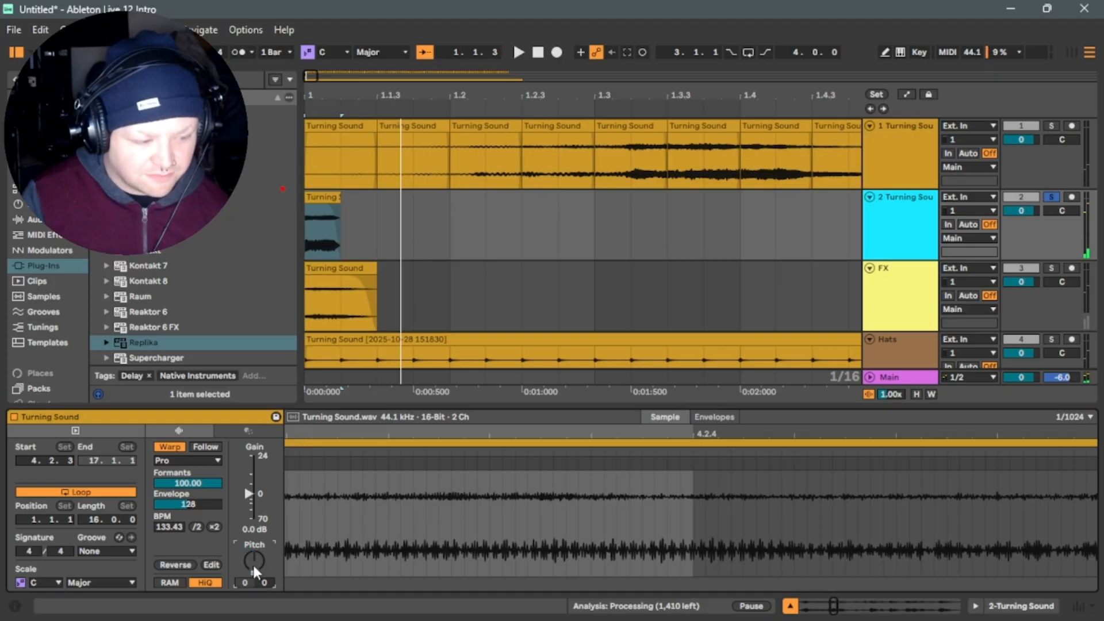
{"action": "left_click_drag", "start_coordinate": [254, 560], "coordinate": [254, 575]}
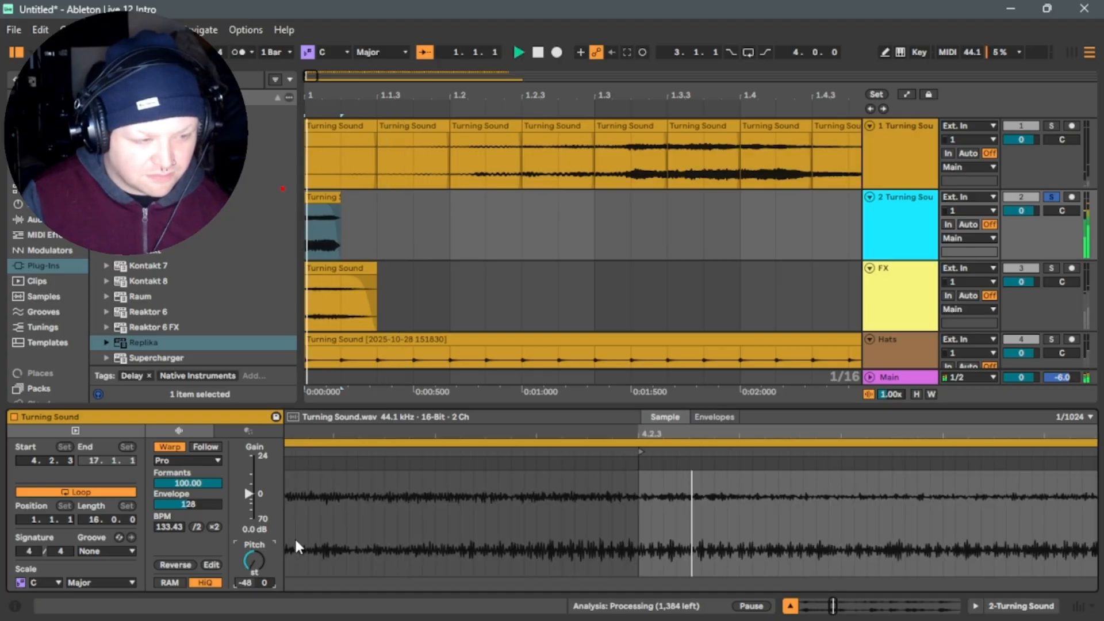
{"action": "left_click", "coordinate": [332, 194]}
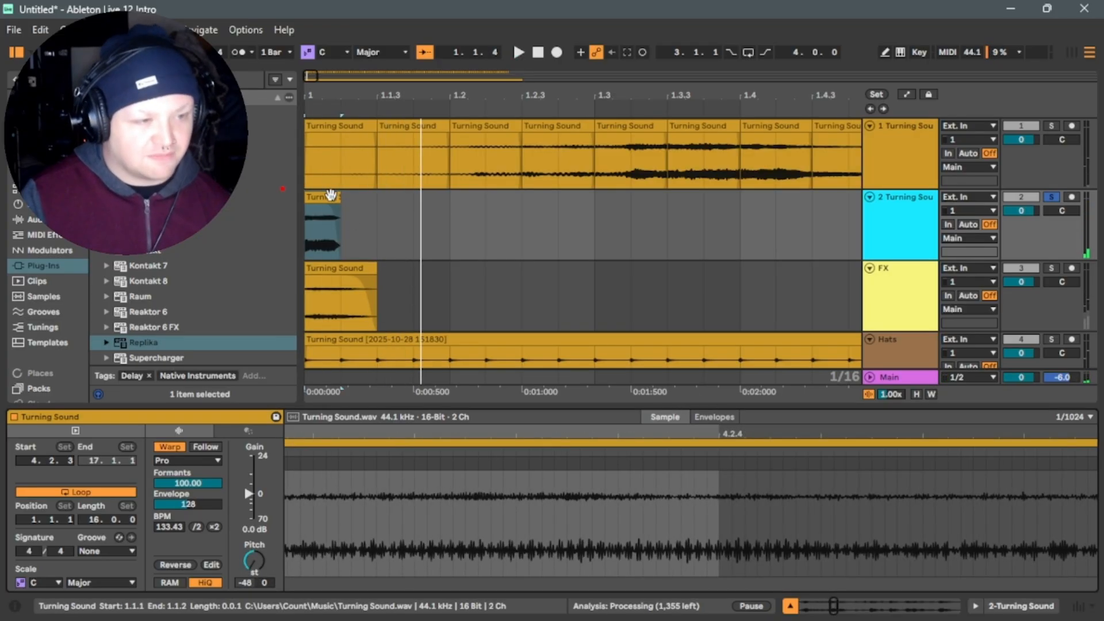
Add the Channel EQ audio effect to track 2.
{"action": "double_click", "coordinate": [899, 208]}
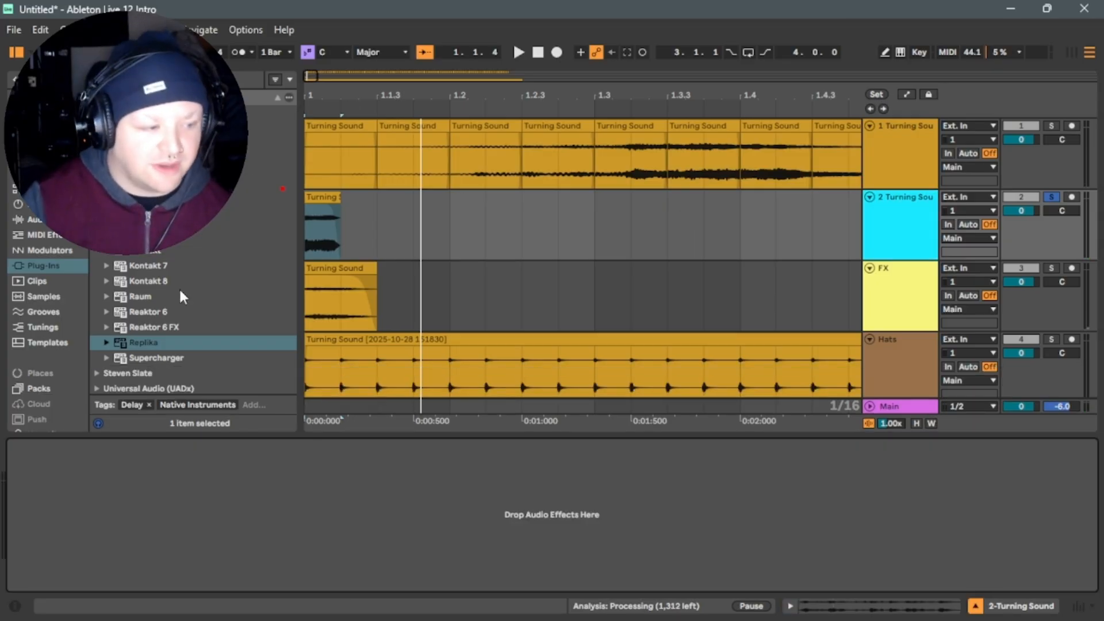
{"action": "left_click", "coordinate": [26, 219]}
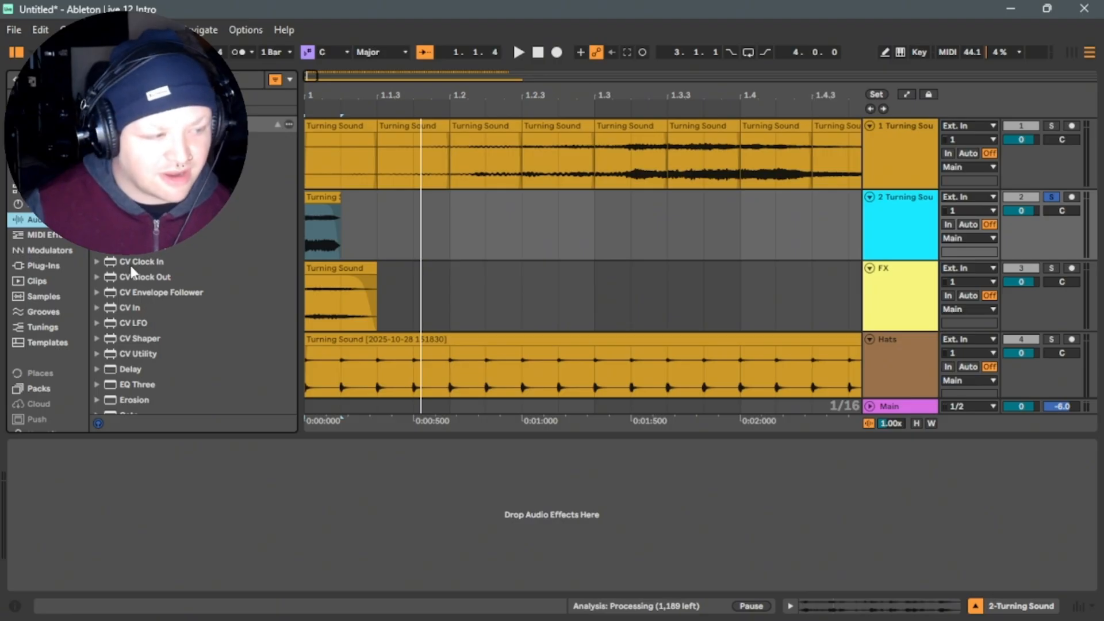
{"action": "left_click", "coordinate": [167, 216]}
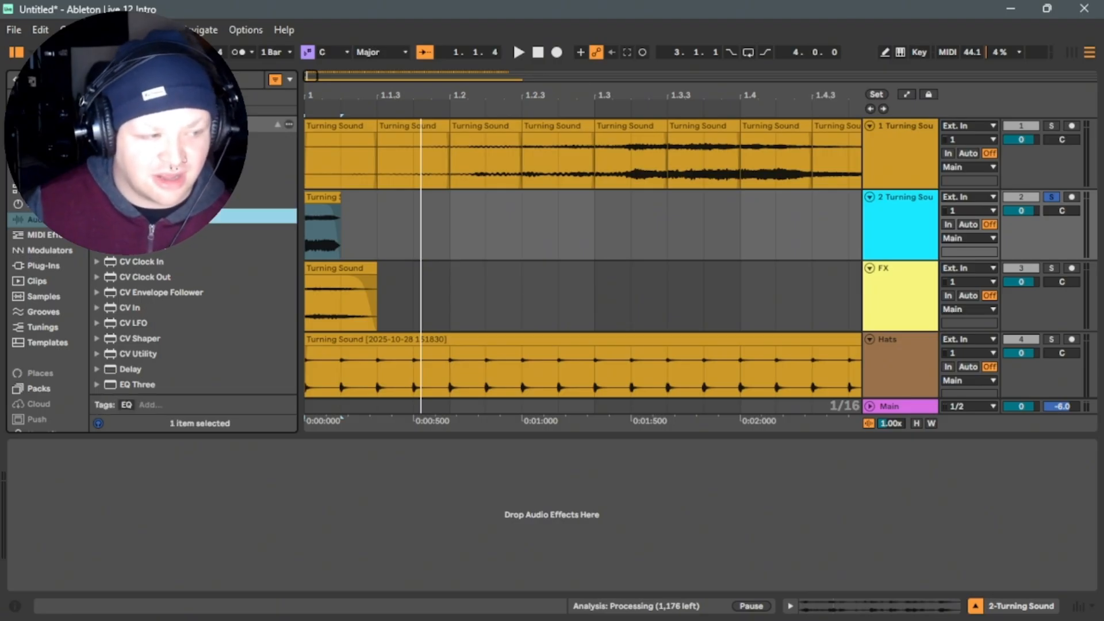
{"action": "left_click_drag", "start_coordinate": [783, 245], "coordinate": [897, 223]}
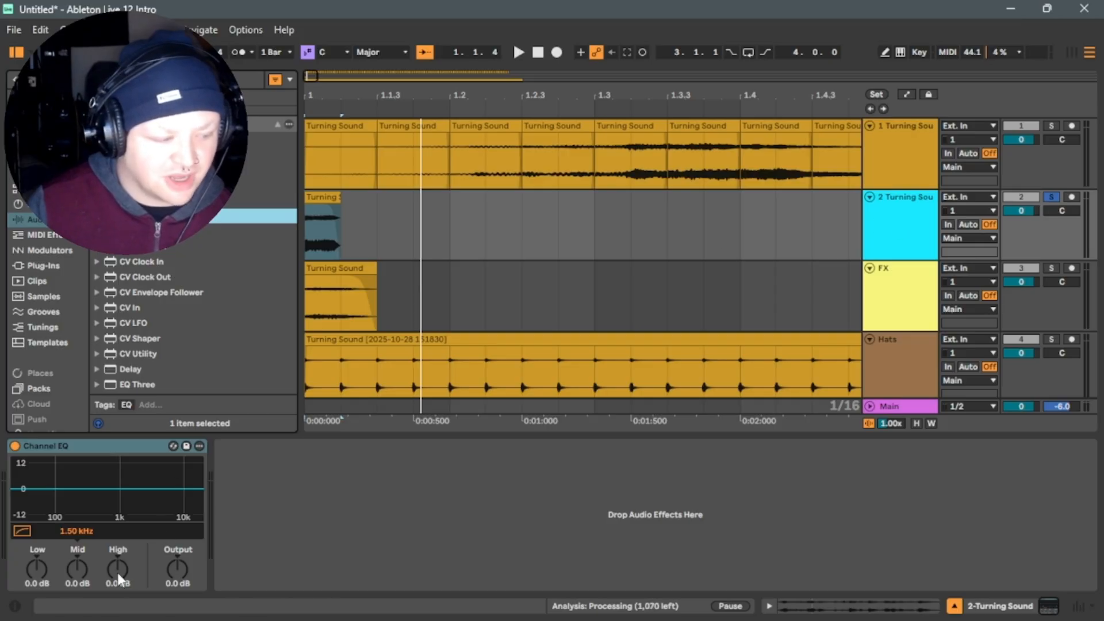
Set the Channel EQ to High -15 dB, Mid -12 dB and Low 1.5 dB while playing the slice.
{"action": "left_click_drag", "start_coordinate": [118, 572], "coordinate": [89, 571]}
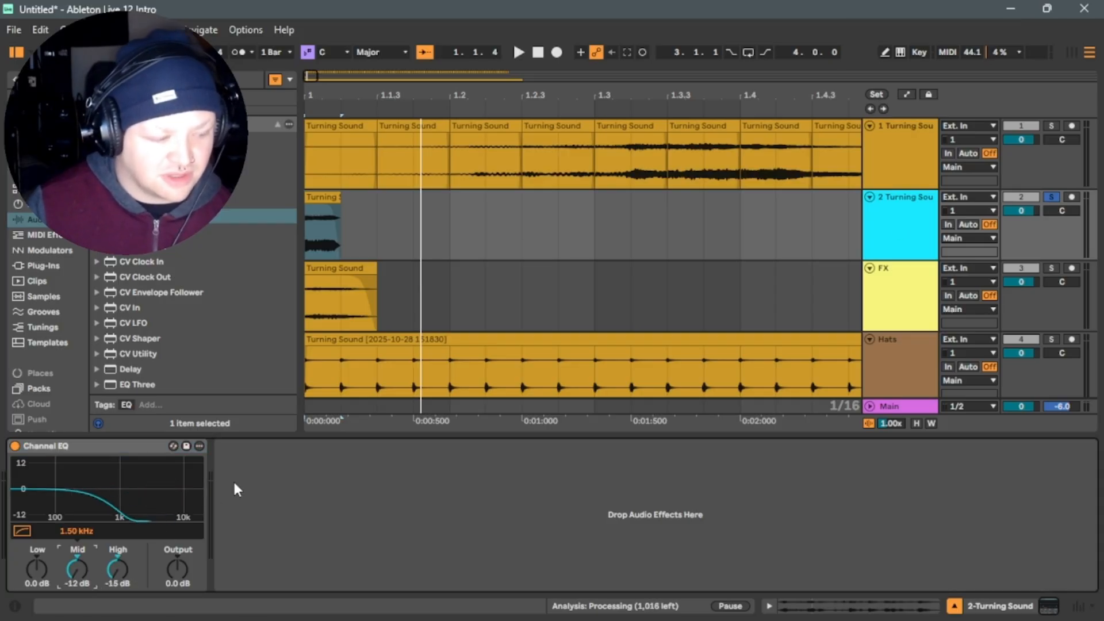
{"action": "key", "text": "space"}
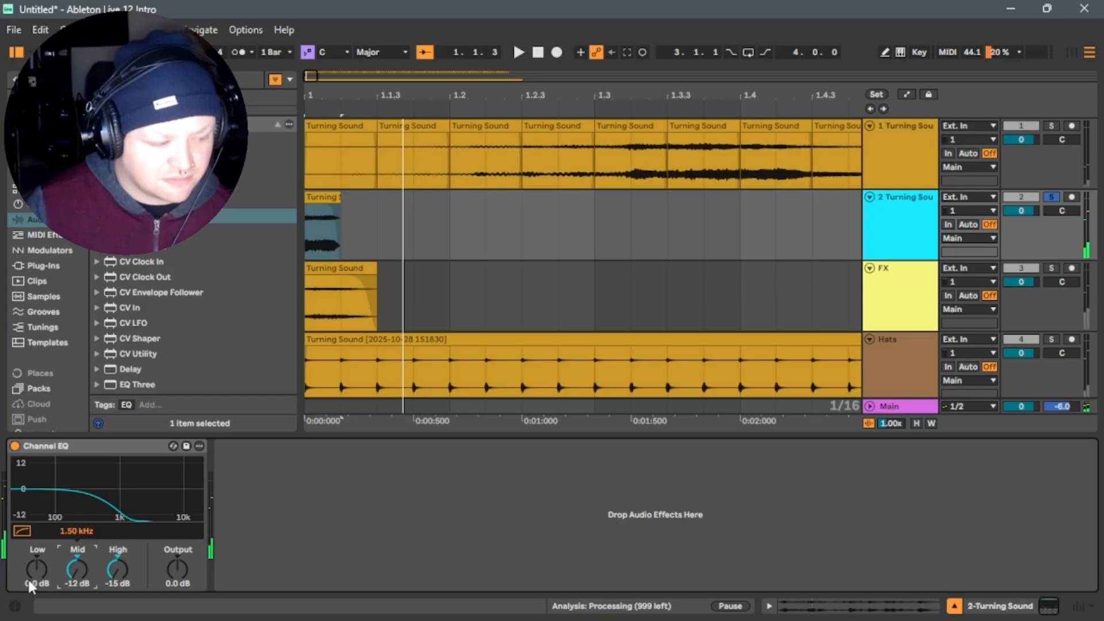
{"action": "left_click_drag", "start_coordinate": [37, 582], "coordinate": [37, 606]}
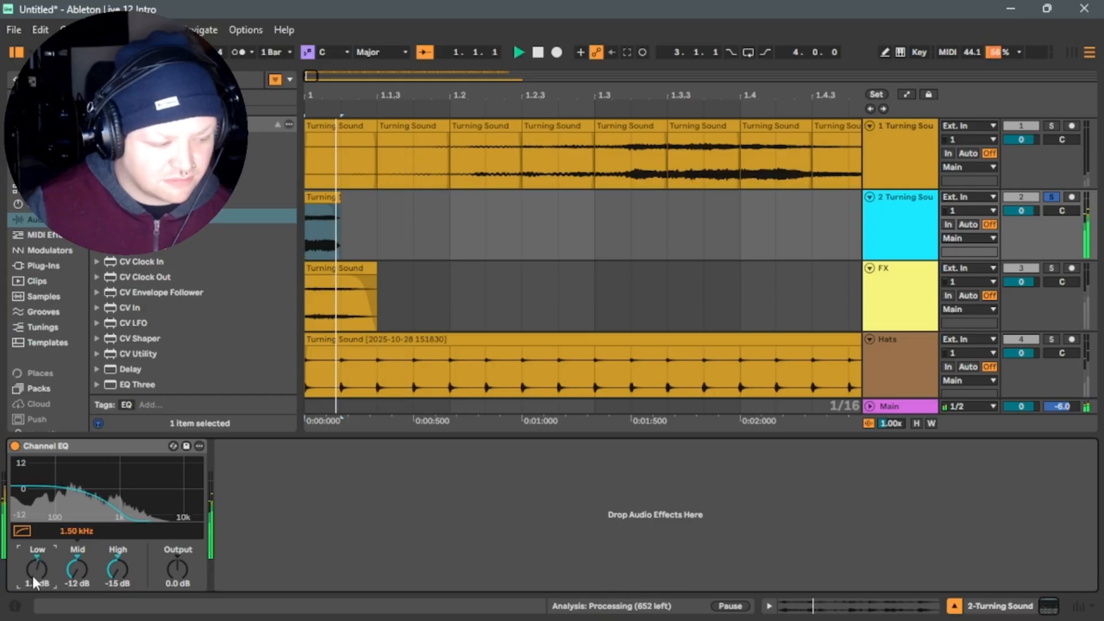
{"action": "key", "text": "space"}
{"action": "key", "text": "space"}
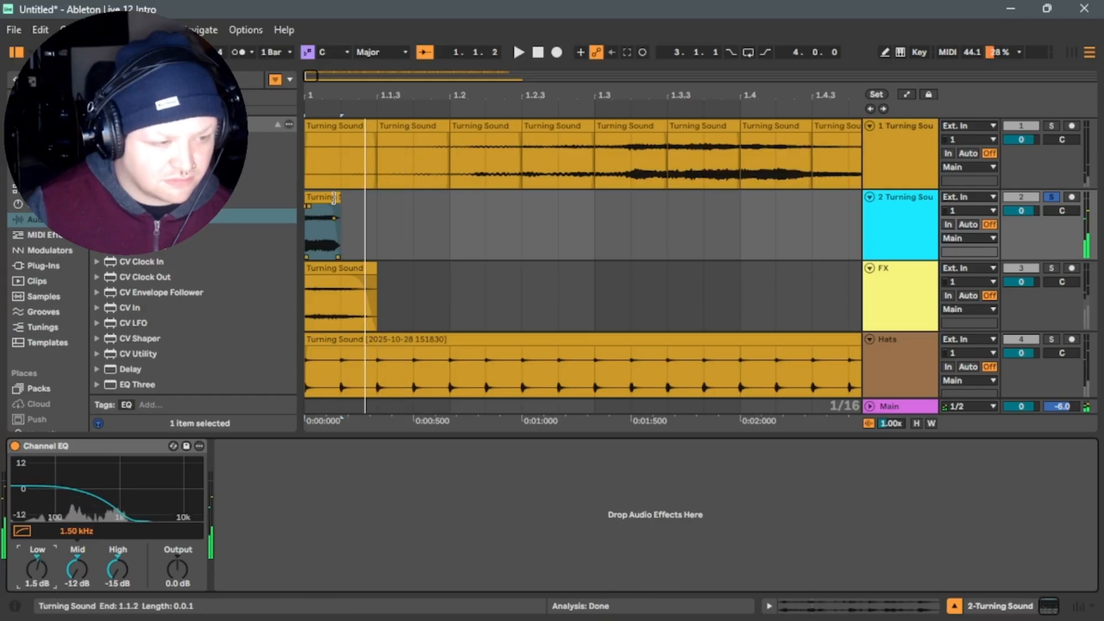
Reshape the fade-out on the track 2 slice into a steep early drop and audition the result.
{"action": "left_click", "coordinate": [333, 233]}
{"action": "key", "text": "space"}
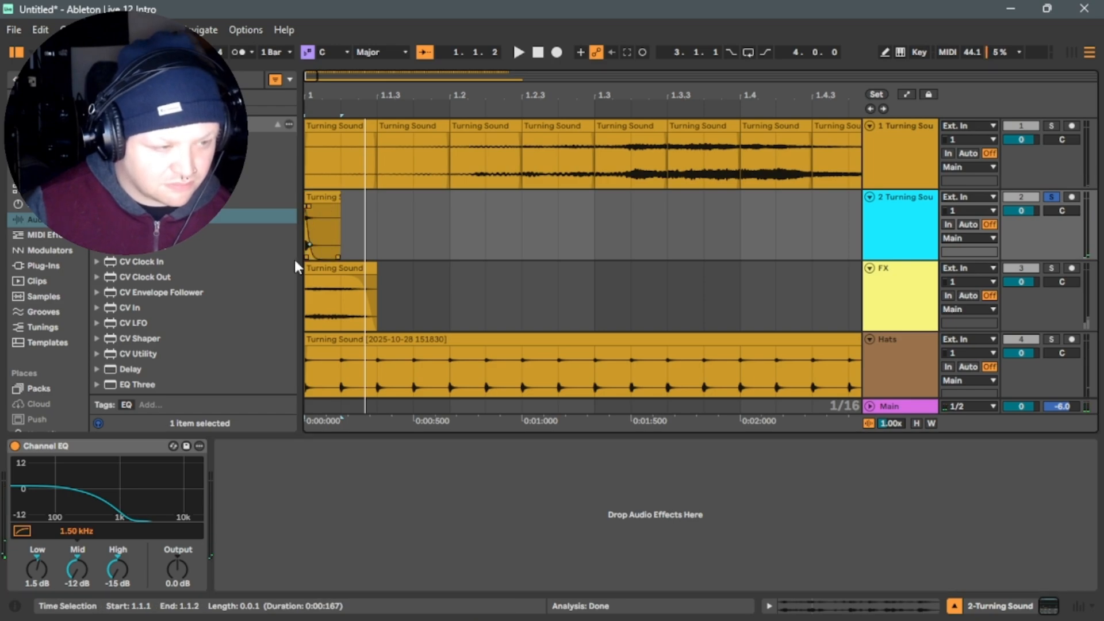
{"action": "key", "text": "space"}
{"action": "left_click_drag", "start_coordinate": [310, 244], "coordinate": [315, 248]}
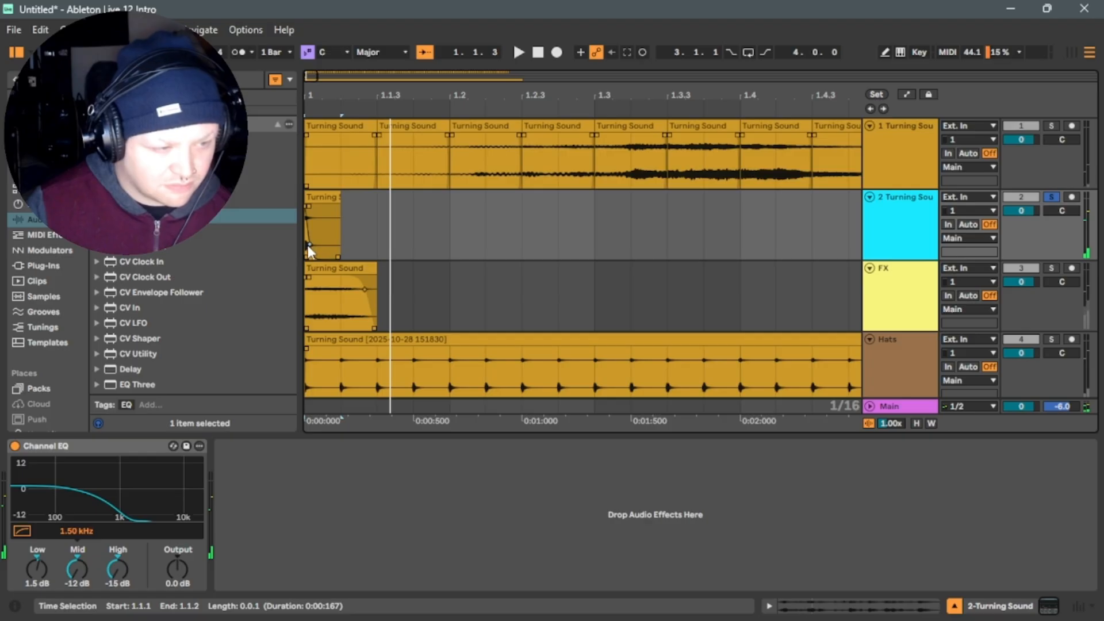
{"action": "key", "text": "space"}
{"action": "left_click", "coordinate": [326, 196]}
{"action": "key", "text": "space"}
{"action": "key", "text": "space"}
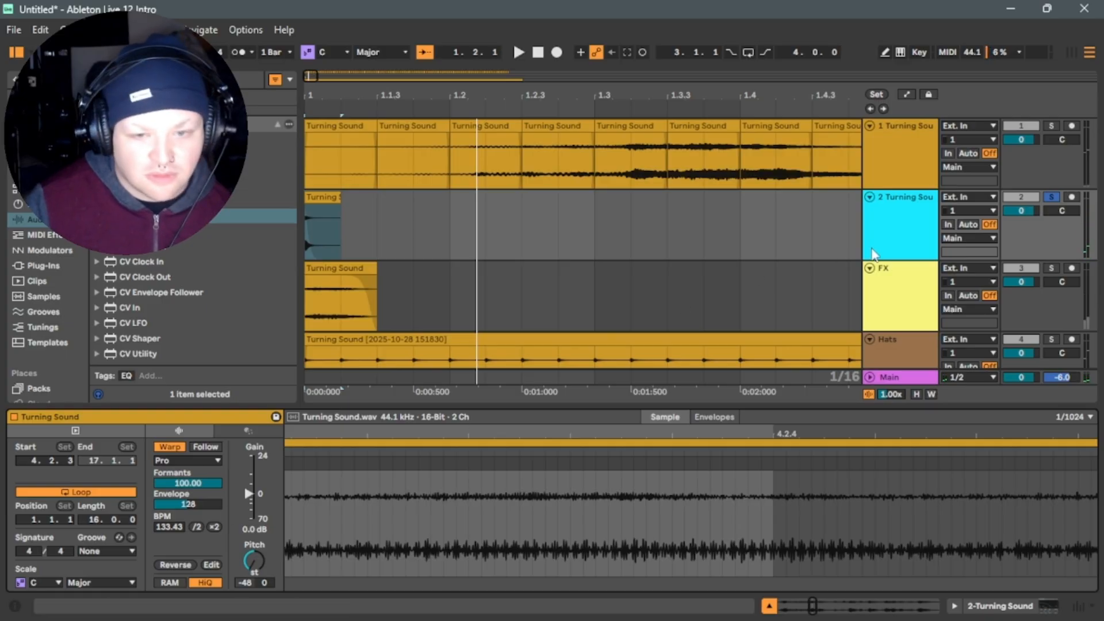
Delete the slice from 1.1.1 to 1.1.3 on track 2, keeping the track's Channel EQ.
{"action": "double_click", "coordinate": [886, 227]}
{"action": "left_click_drag", "start_coordinate": [380, 237], "coordinate": [266, 250]}
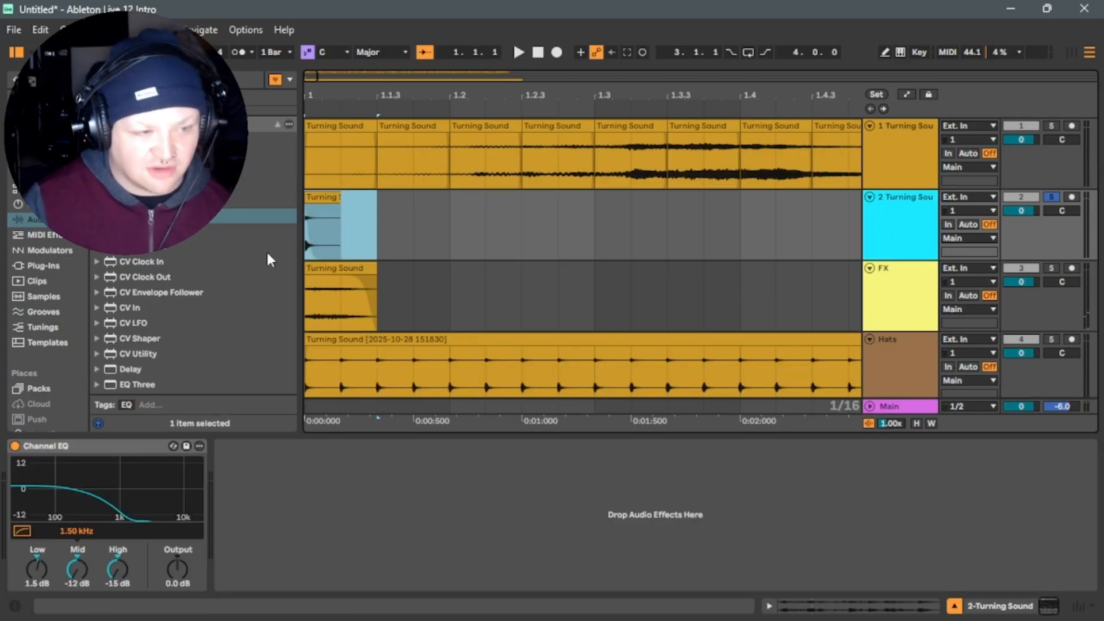
{"action": "key", "text": "Delete"}
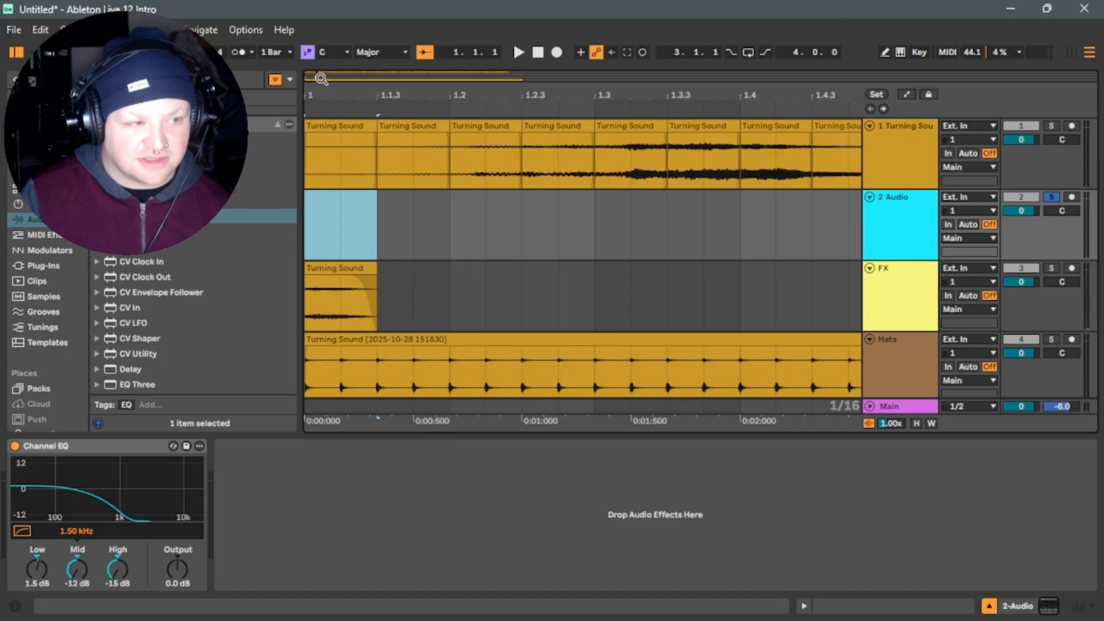
{"action": "left_click_drag", "start_coordinate": [314, 77], "coordinate": [404, 82]}
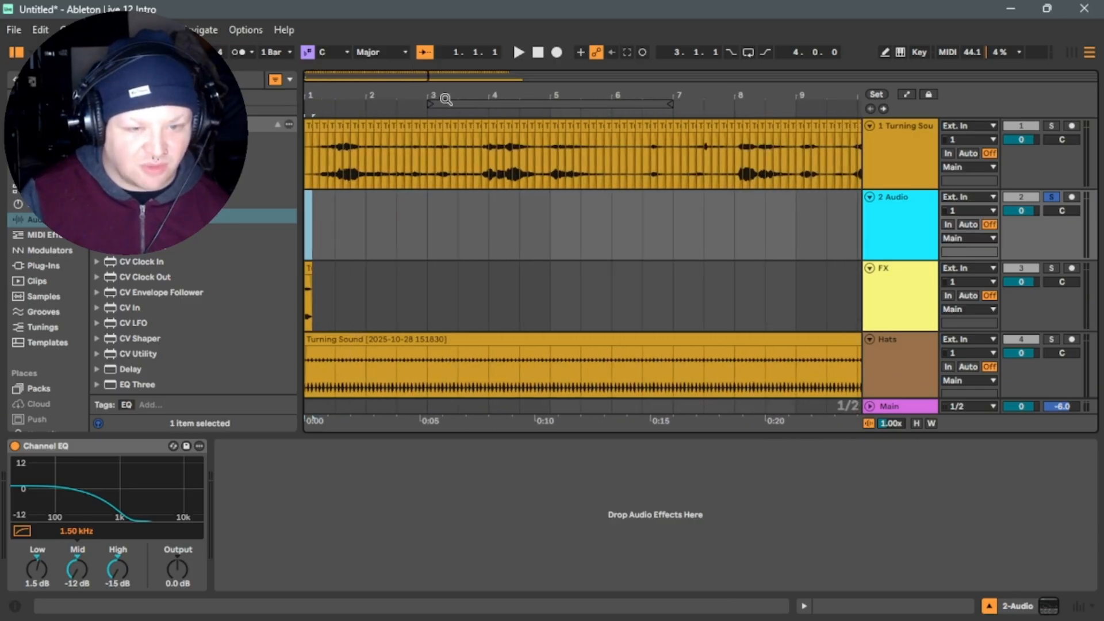
Solo track 1 instead of track 2, and rename track 2 as Kick.
{"action": "left_click", "coordinate": [1052, 125]}
{"action": "left_click", "coordinate": [543, 166]}
{"action": "left_click", "coordinate": [870, 215]}
{"action": "right_click", "coordinate": [870, 215]}
{"action": "left_click", "coordinate": [945, 281]}
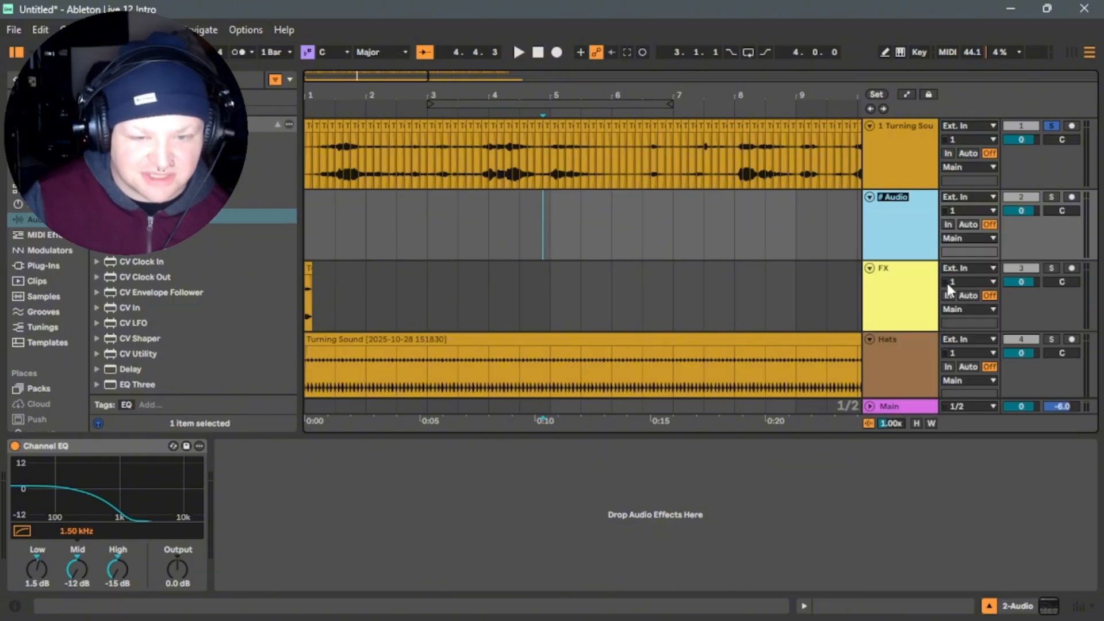
{"action": "key", "text": "BackSpace"}
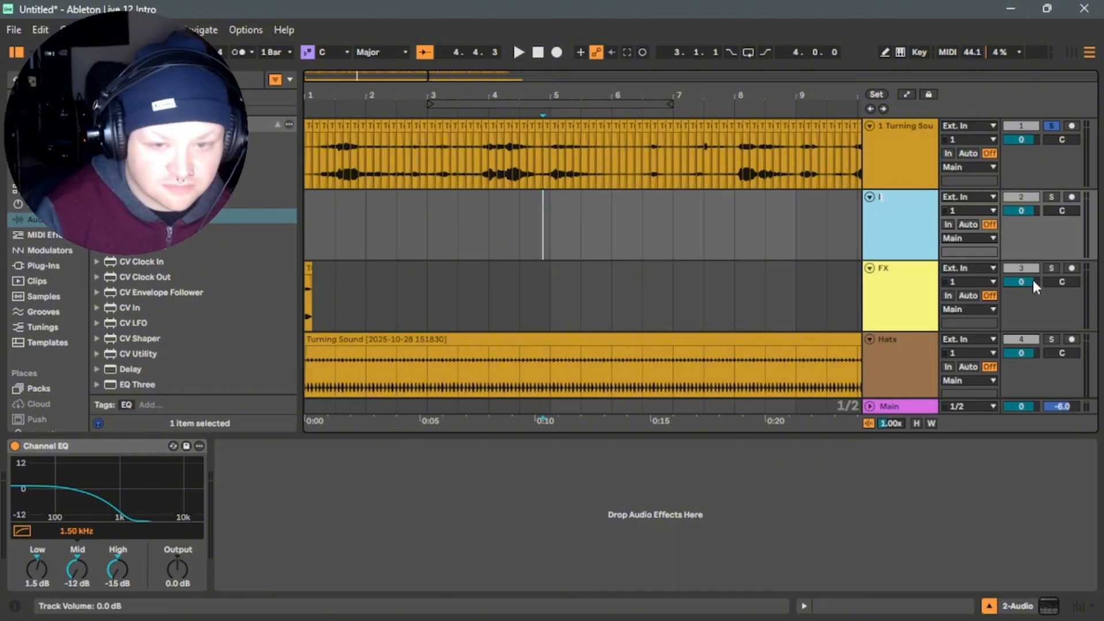
{"action": "type", "text": "Kick"}
{"action": "key", "text": "Return"}
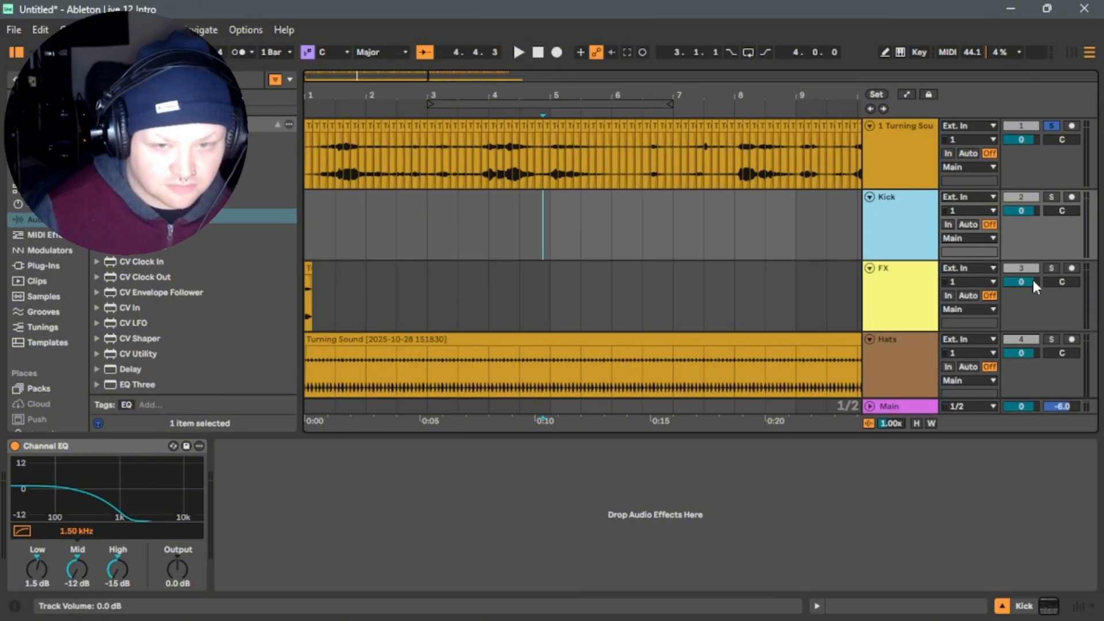
Save the Live Set and play the soloed track 1 slices from 4.4.3.
{"action": "left_click", "coordinate": [546, 178]}
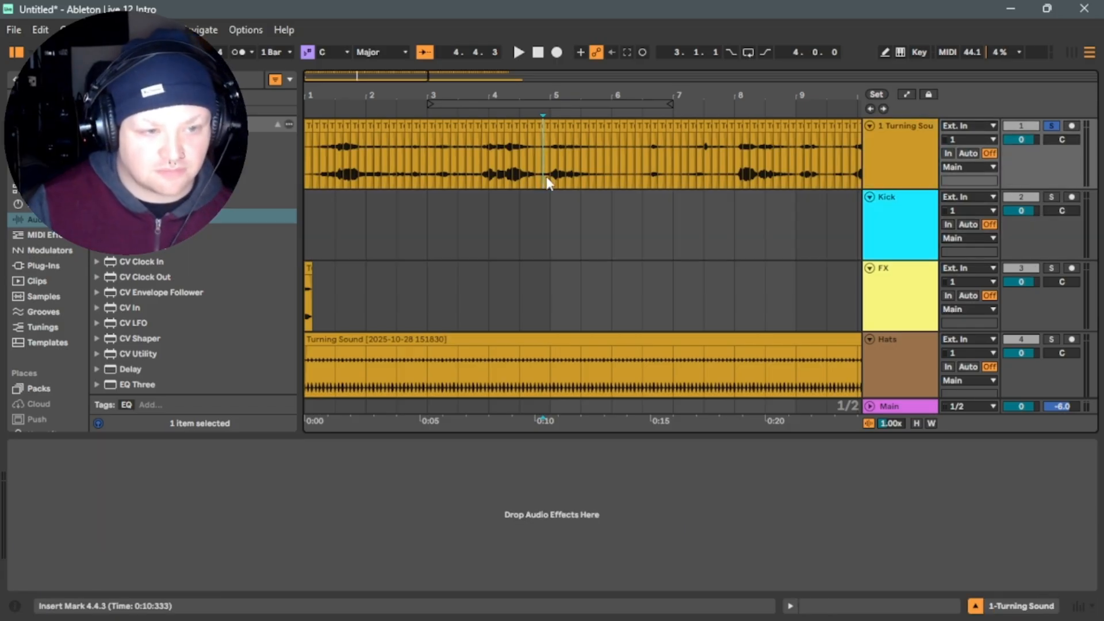
{"action": "key", "text": "ctrl+s"}
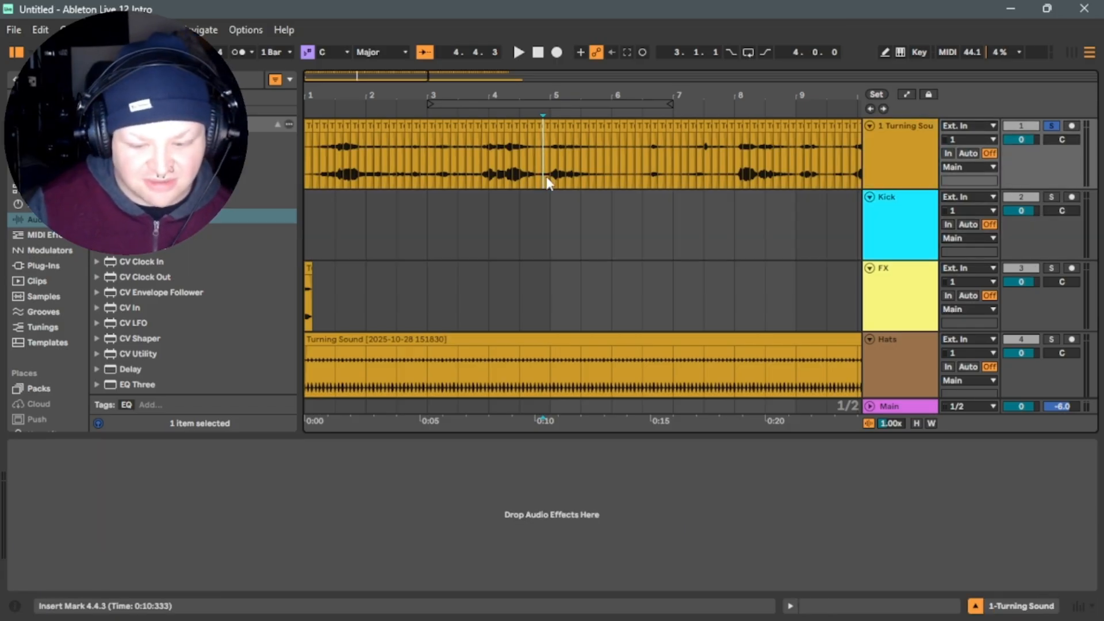
{"action": "key", "text": "space"}
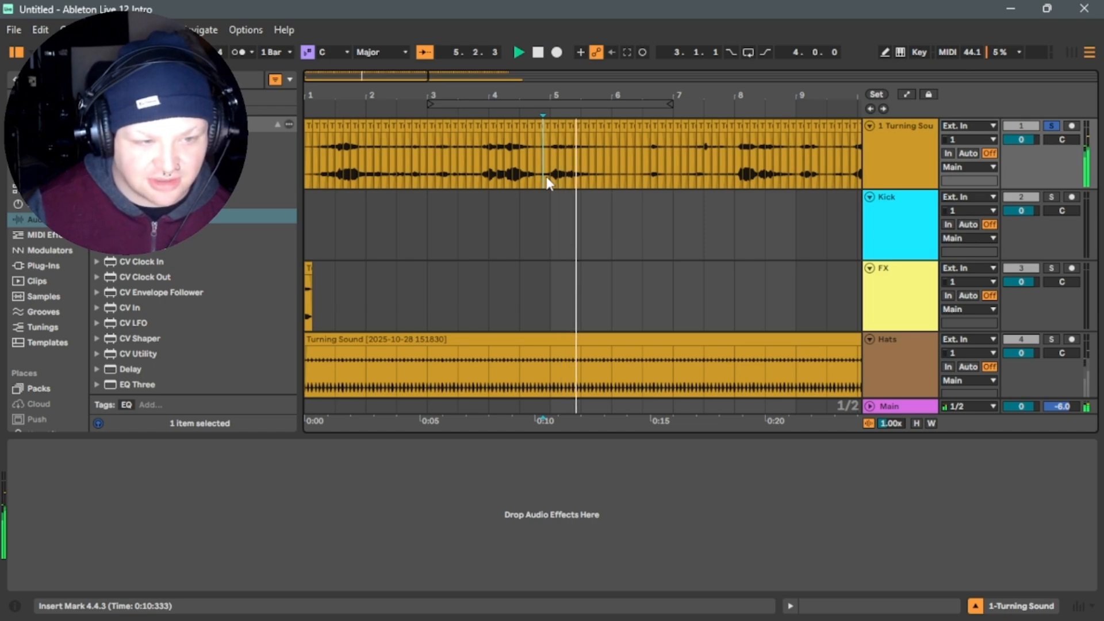
Select the track 1 slice at 6.3.3 and audition it repeatedly.
{"action": "left_click", "coordinate": [629, 127]}
{"action": "key", "text": "space"}
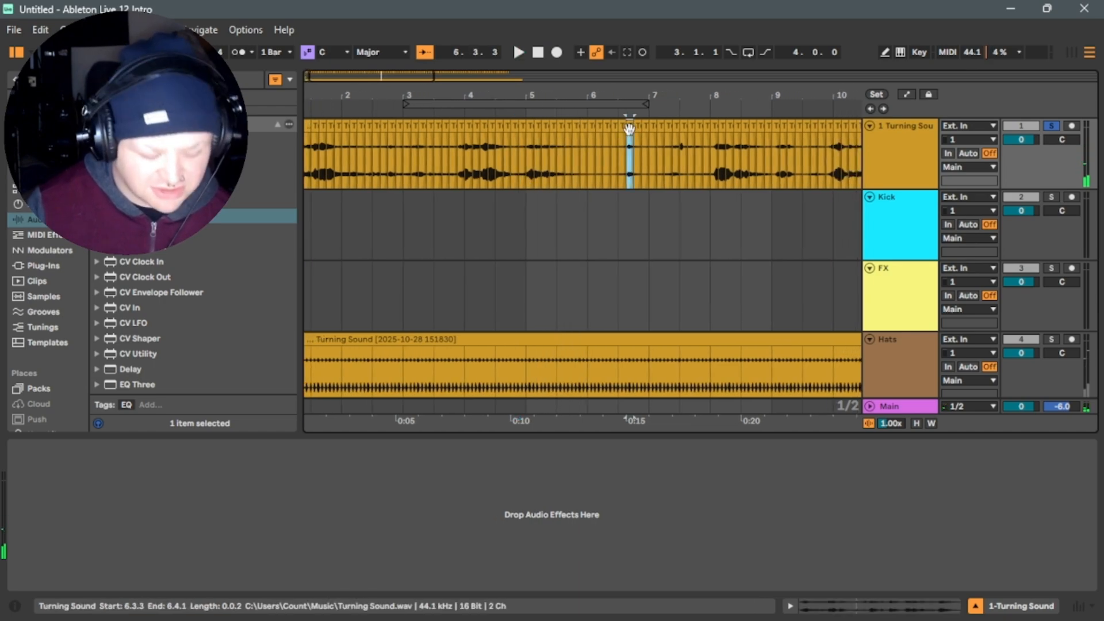
{"action": "key", "text": "space"}
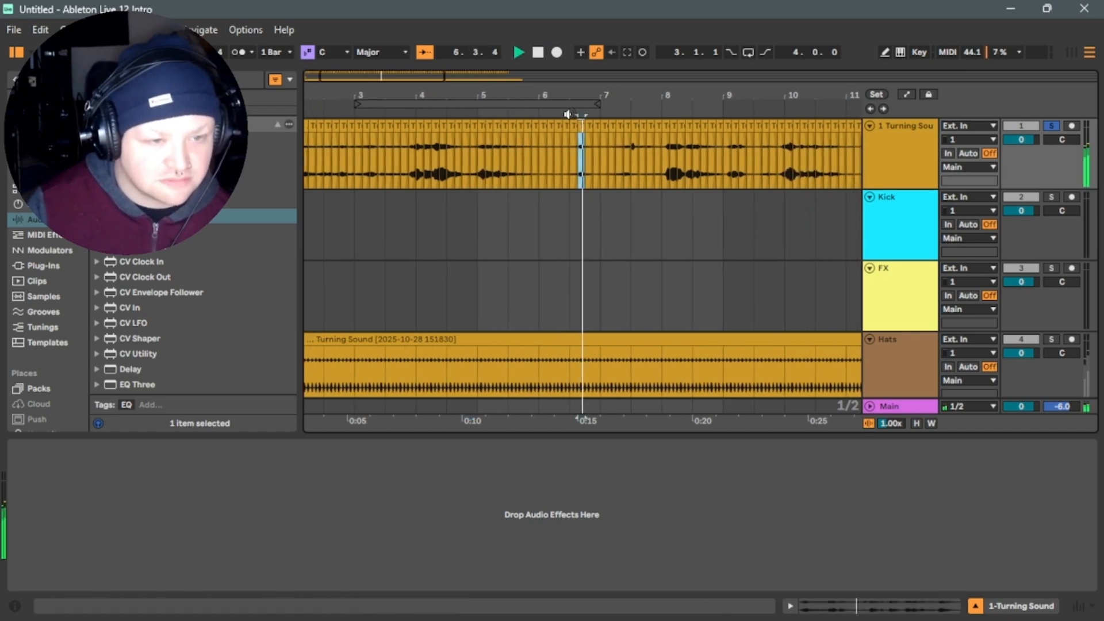
{"action": "key", "text": "space"}
{"action": "key", "text": "space"}
{"action": "key", "text": "space"}
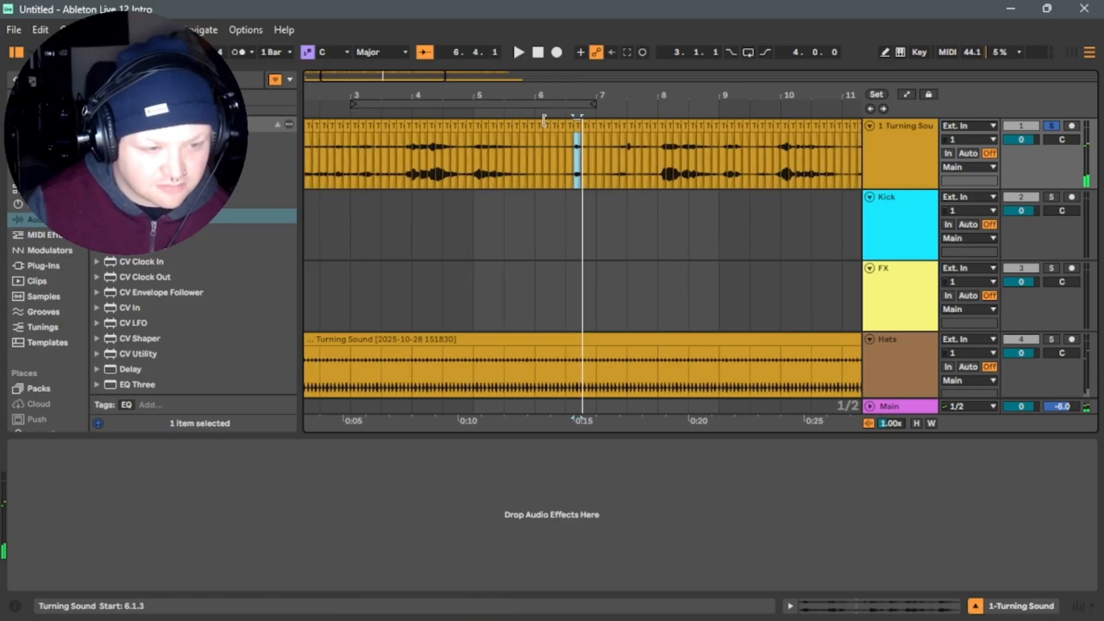
Stop playback, solo the FX track instead of track 1, and play it from the start.
{"action": "left_click", "coordinate": [539, 52]}
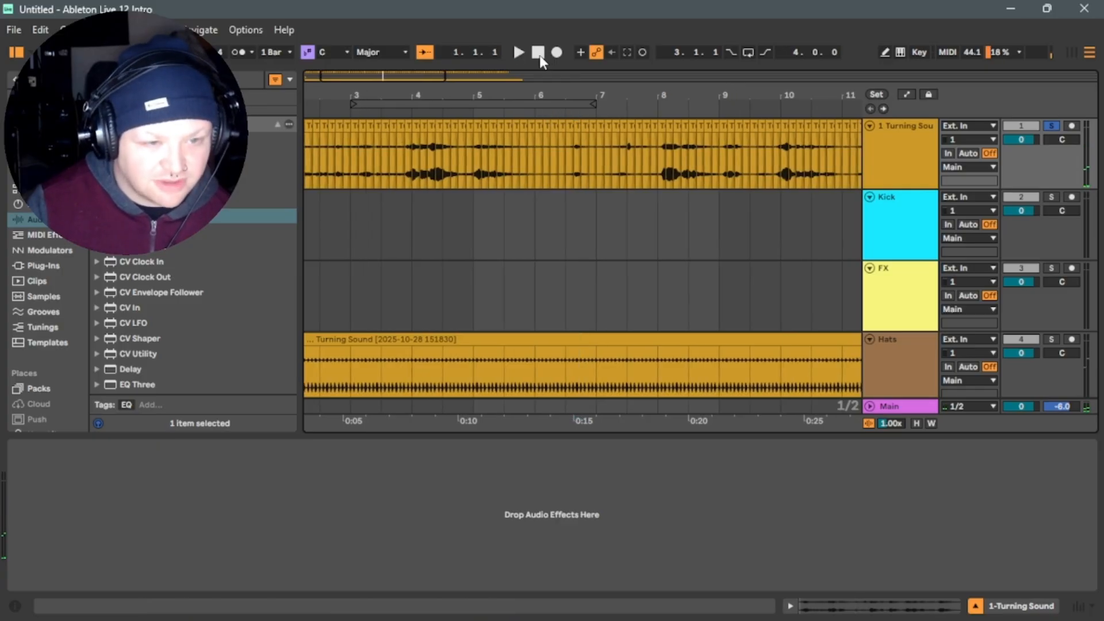
{"action": "left_click", "coordinate": [1051, 268]}
{"action": "key", "text": "space"}
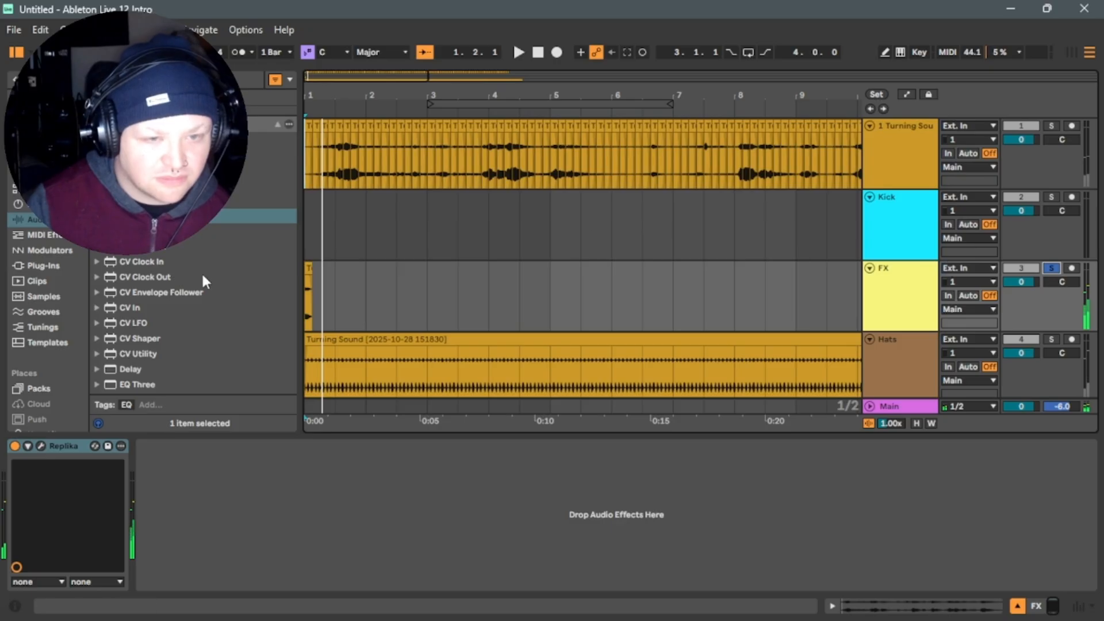
Paste the copied Turning Sound slice onto the Kick track at 1.1.1 and solo Kick instead of FX.
{"action": "left_click", "coordinate": [308, 227]}
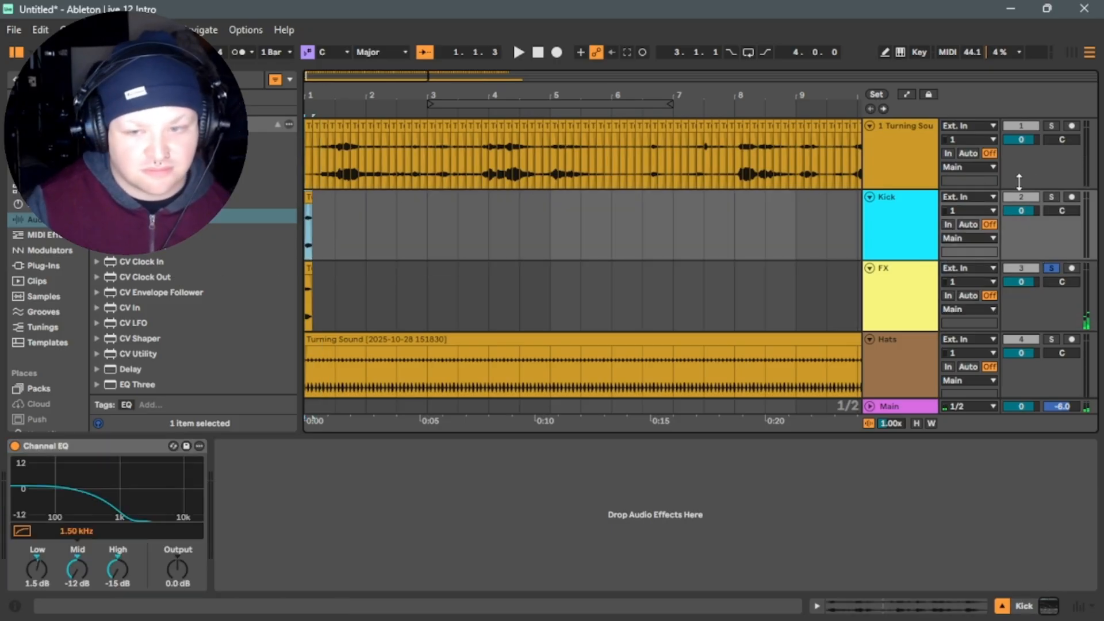
{"action": "left_click", "coordinate": [1051, 197]}
{"action": "left_click_drag", "start_coordinate": [356, 79], "coordinate": [420, 121]}
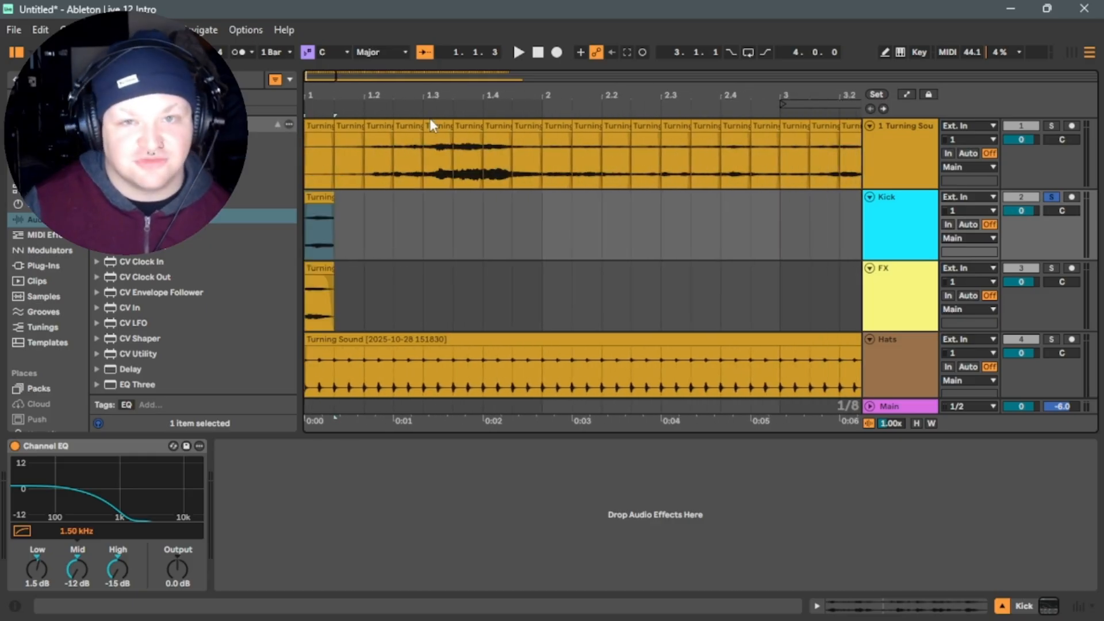
{"action": "left_click_drag", "start_coordinate": [323, 78], "coordinate": [313, 103]}
{"action": "left_click", "coordinate": [325, 196]}
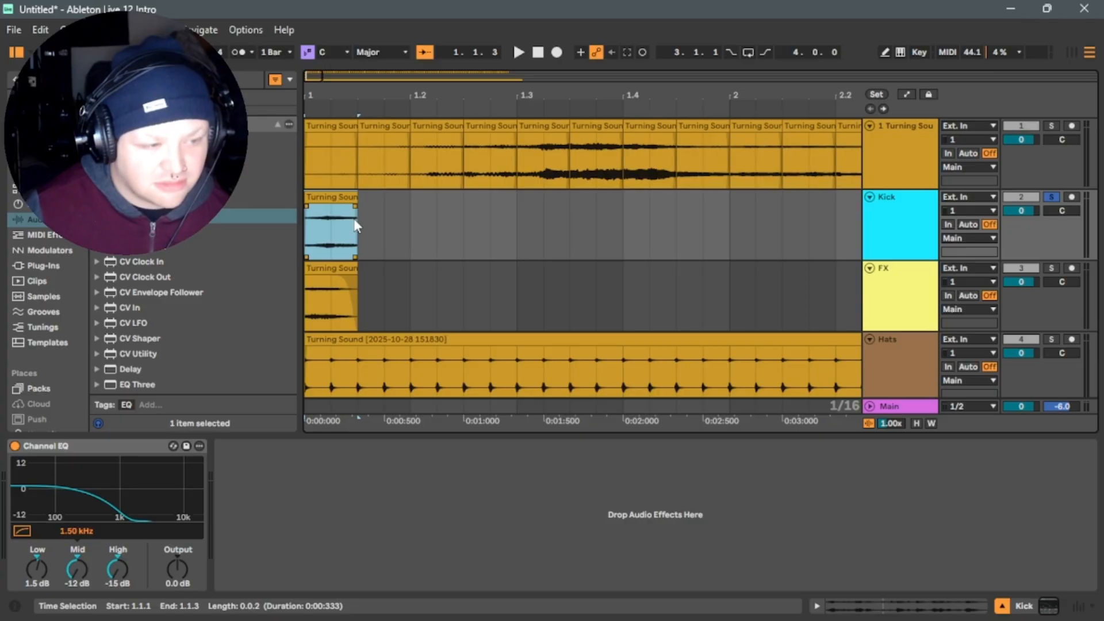
Fade out the Kick slice across its whole length and shorten it to end at 1.1.2, auditioning each change.
{"action": "left_click_drag", "start_coordinate": [355, 207], "coordinate": [282, 216]}
{"action": "key", "text": "space"}
{"action": "key", "text": "space"}
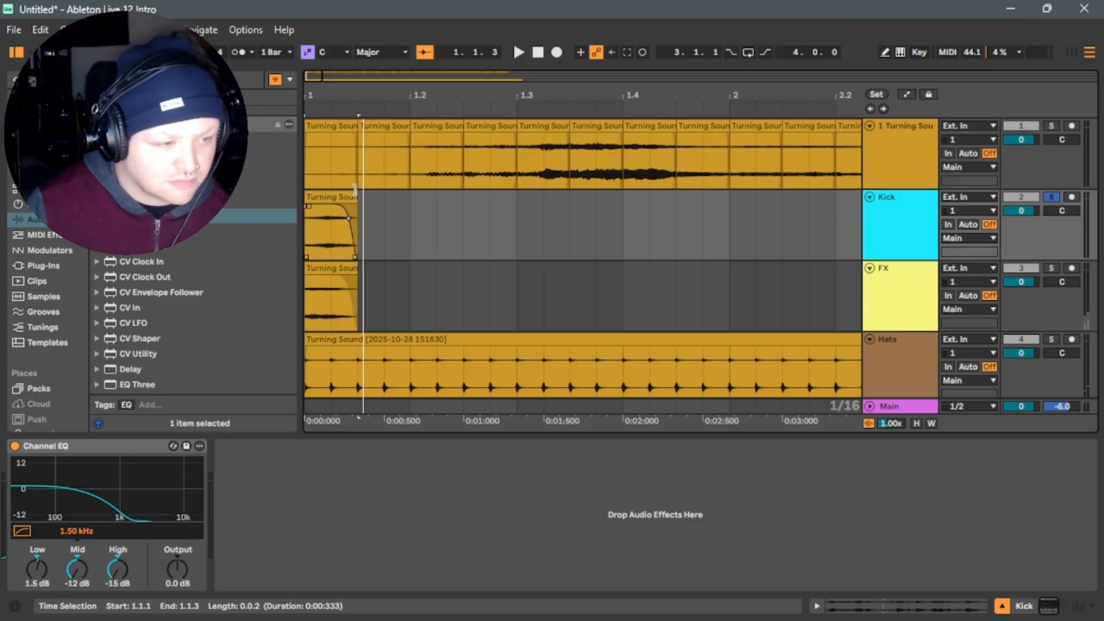
{"action": "left_click_drag", "start_coordinate": [356, 197], "coordinate": [330, 198]}
{"action": "key", "text": "space"}
{"action": "key", "text": "space"}
Open the Kick slice's clip settings, lower its pitch to -48 semitones, and audition the result.
{"action": "double_click", "coordinate": [320, 197]}
{"action": "key", "text": "space"}
{"action": "key", "text": "space"}
{"action": "left_click_drag", "start_coordinate": [255, 562], "coordinate": [256, 570]}
{"action": "key", "text": "space"}
{"action": "key", "text": "space"}
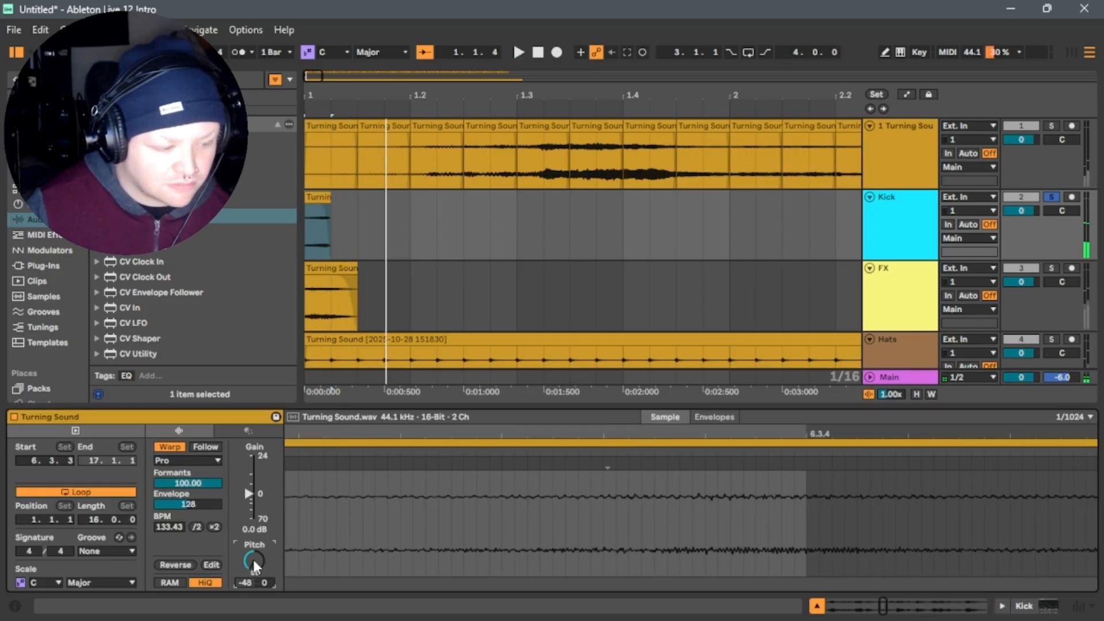
Audition the pitched-down Kick slice repeatedly from 1.1.1.
{"action": "key", "text": "space"}
{"action": "key", "text": "space"}
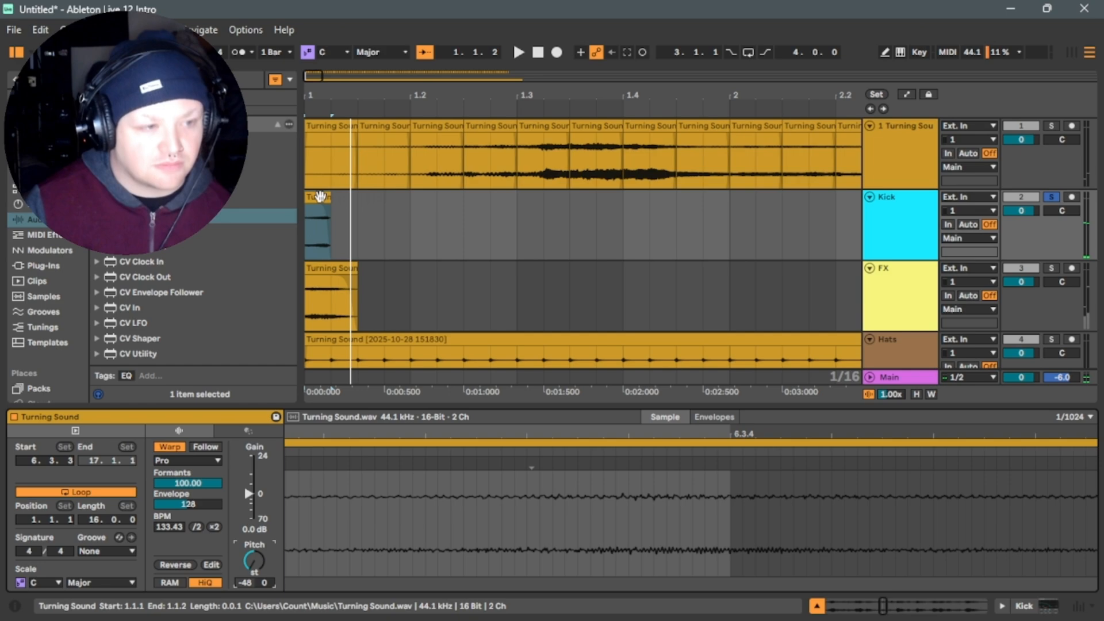
{"action": "key", "text": "space"}
{"action": "key", "text": "space"}
{"action": "mouse_move", "coordinate": [327, 92]}
{"action": "left_mouse_down"}
{"action": "mouse_move", "coordinate": [314, 135]}
{"action": "mouse_move", "coordinate": [355, 95]}
{"action": "left_mouse_up"}
{"action": "key", "text": "space"}
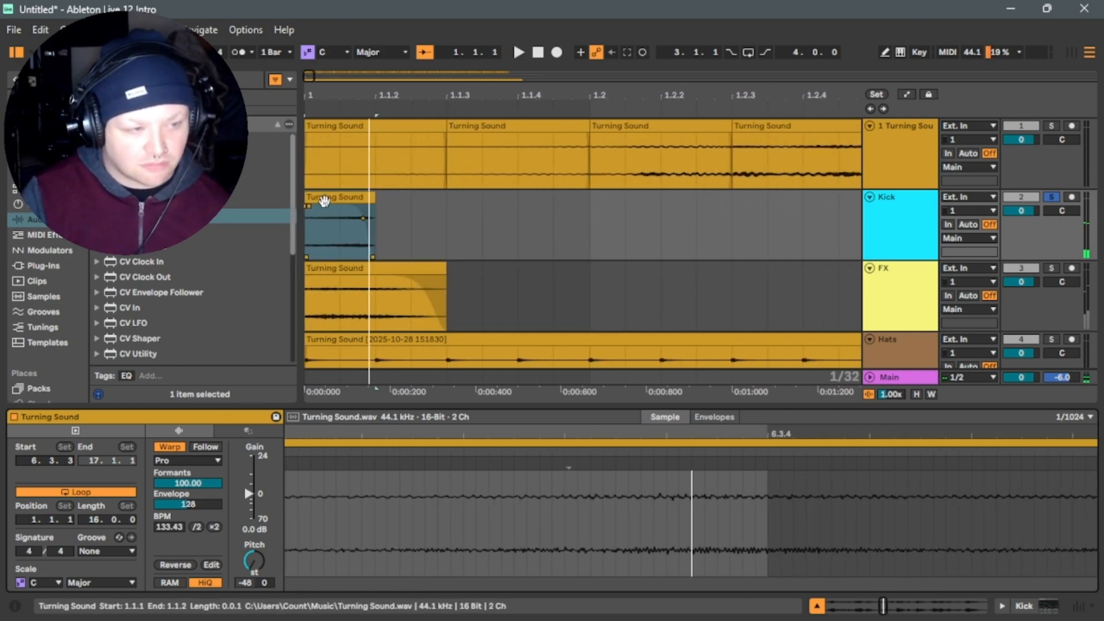
Show the plug-ins in the browser and collapse the Native Instruments folder.
{"action": "left_click", "coordinate": [83, 266]}
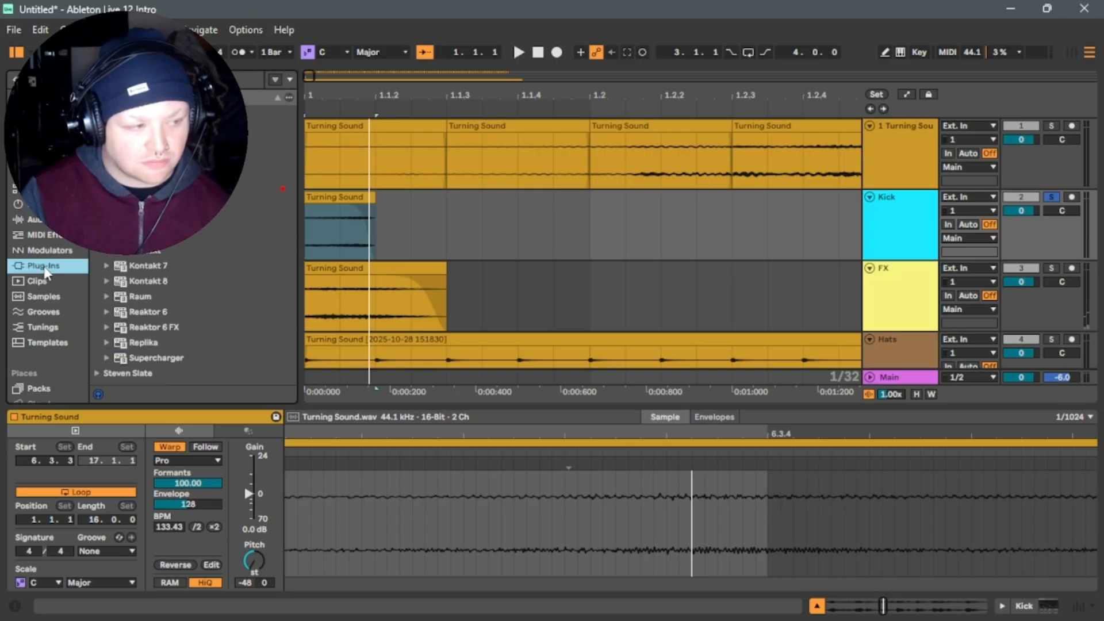
{"action": "left_click", "coordinate": [164, 188]}
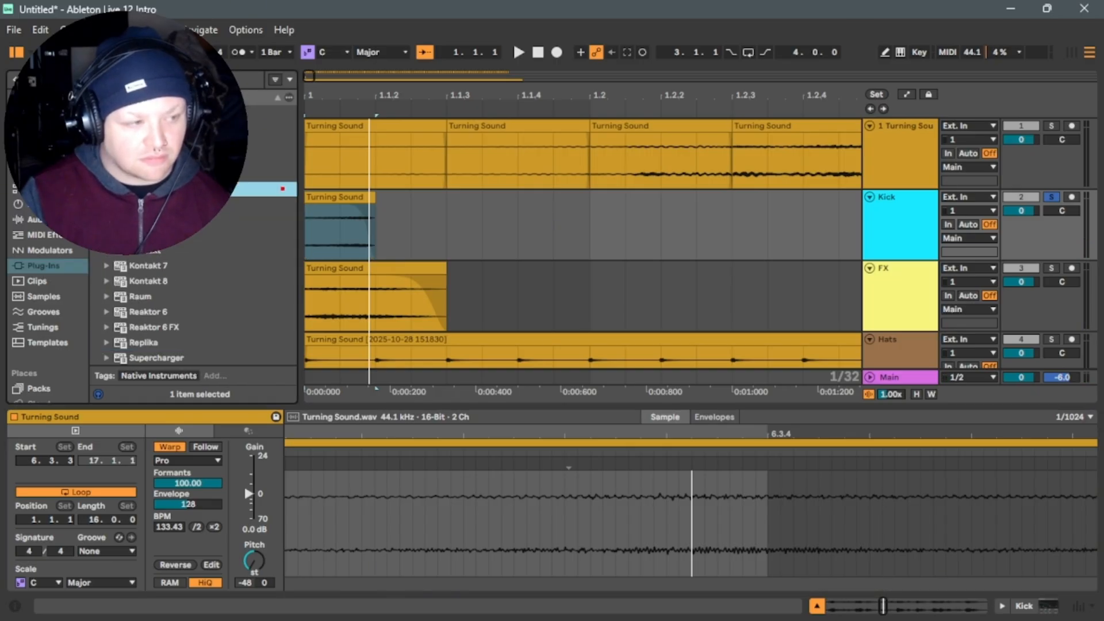
{"action": "left_click", "coordinate": [106, 173]}
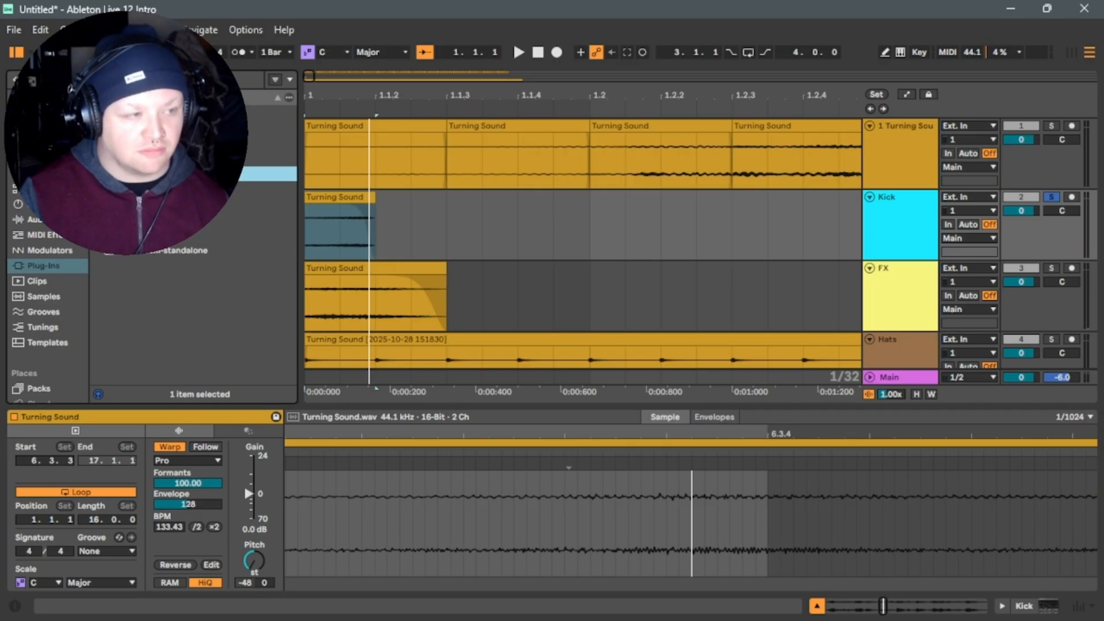
Try to reshape the fade-out curve of the Kick slice.
{"action": "left_click", "coordinate": [325, 199]}
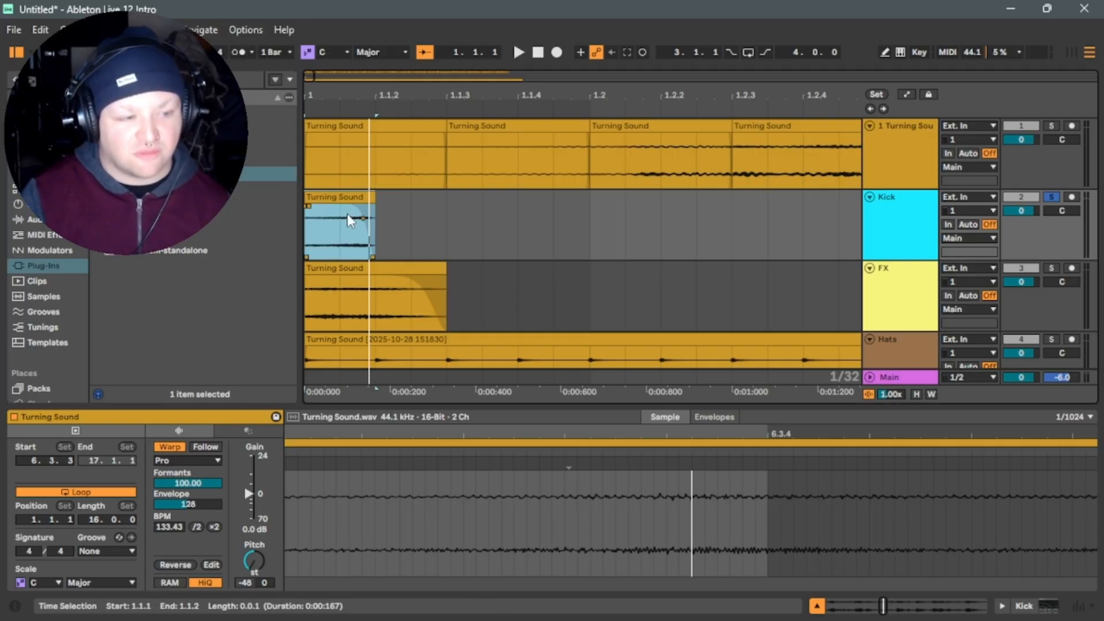
{"action": "left_click", "coordinate": [362, 220]}
{"action": "left_click_drag", "start_coordinate": [362, 226], "coordinate": [356, 240]}
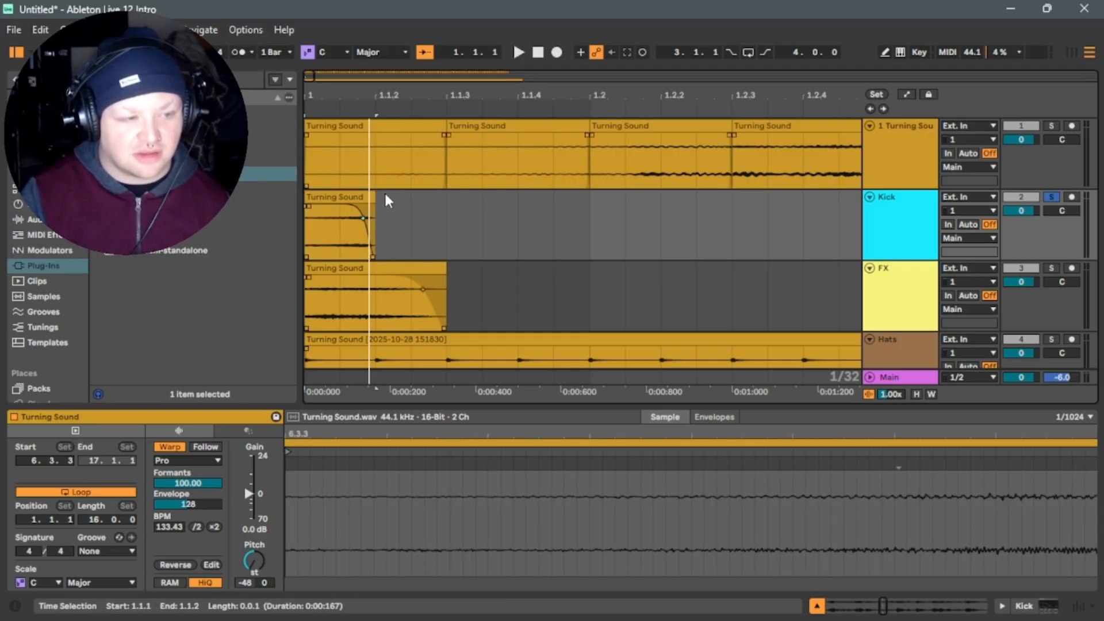
Delete the Channel EQ from the Kick track.
{"action": "double_click", "coordinate": [889, 237]}
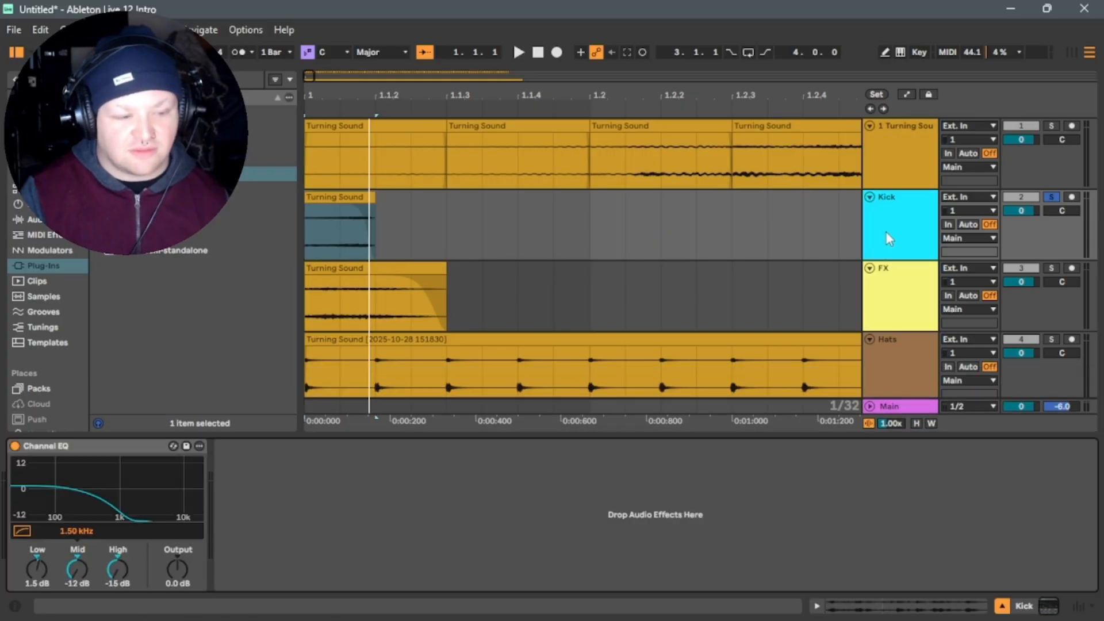
{"action": "left_click", "coordinate": [111, 449]}
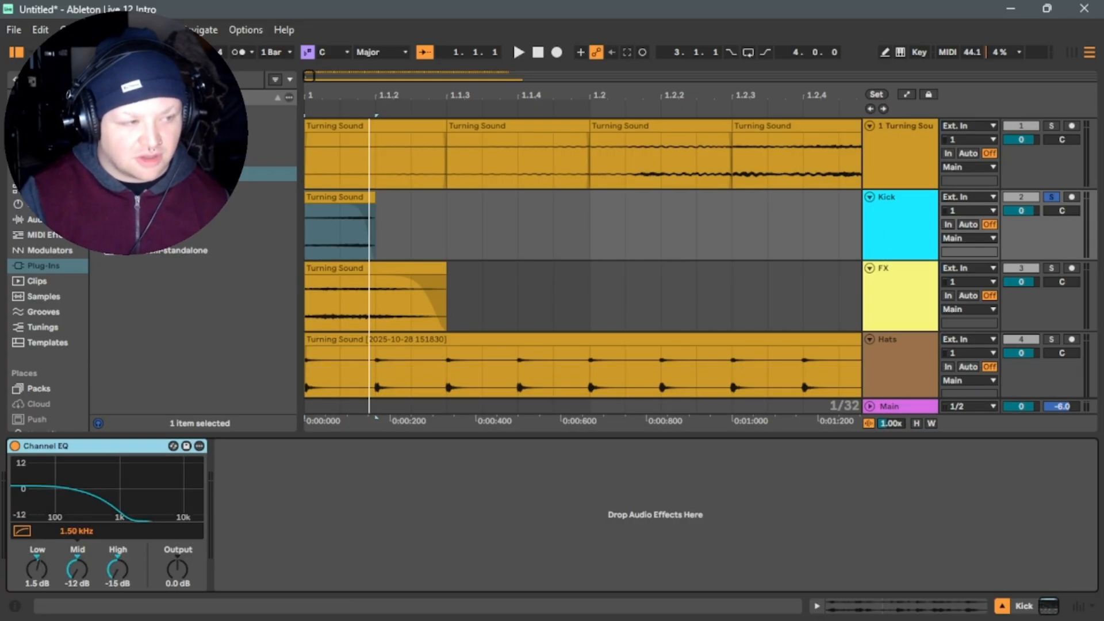
{"action": "key", "text": "Delete"}
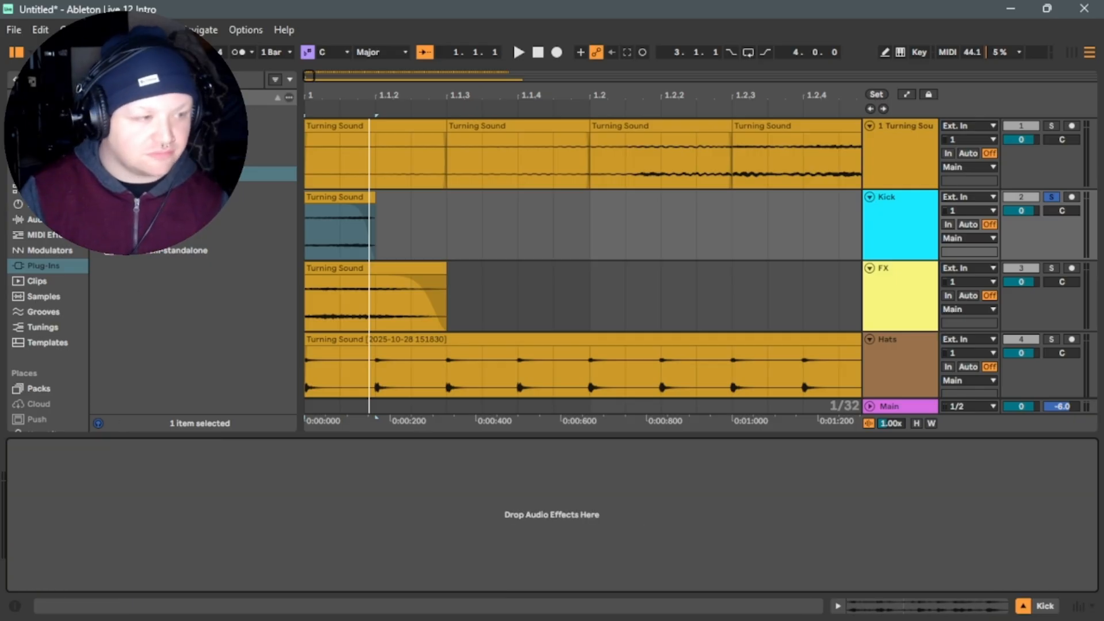
Add the iZotope Ozone Equalizer to the Kick track and close its window.
{"action": "left_click", "coordinate": [115, 158]}
{"action": "left_click", "coordinate": [155, 204]}
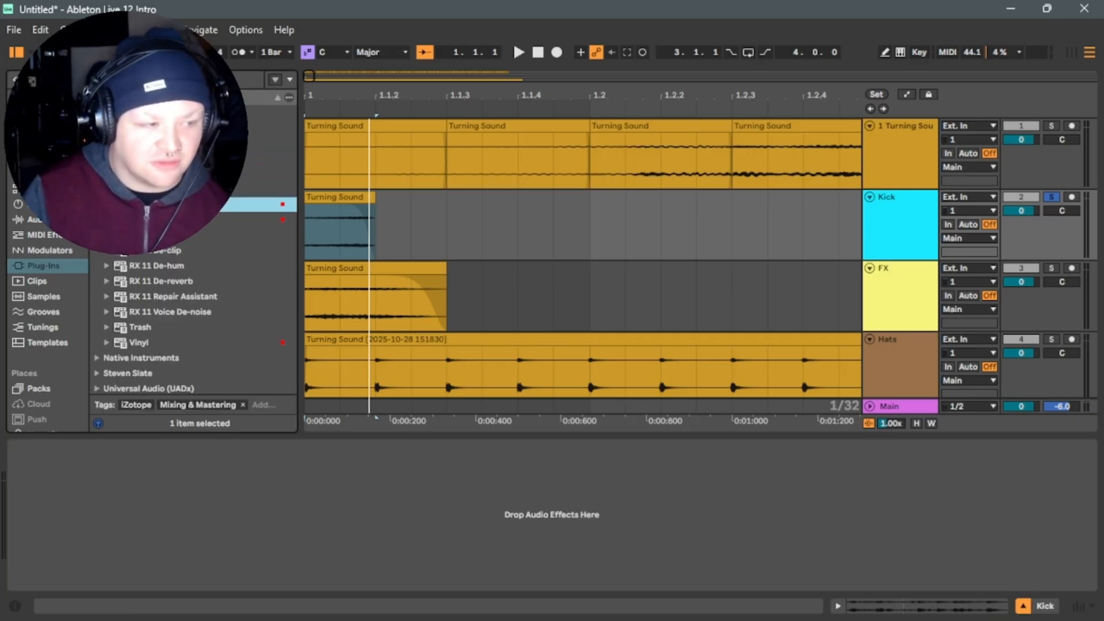
{"action": "left_click", "coordinate": [156, 219]}
{"action": "left_click_drag", "start_coordinate": [155, 219], "coordinate": [899, 210]}
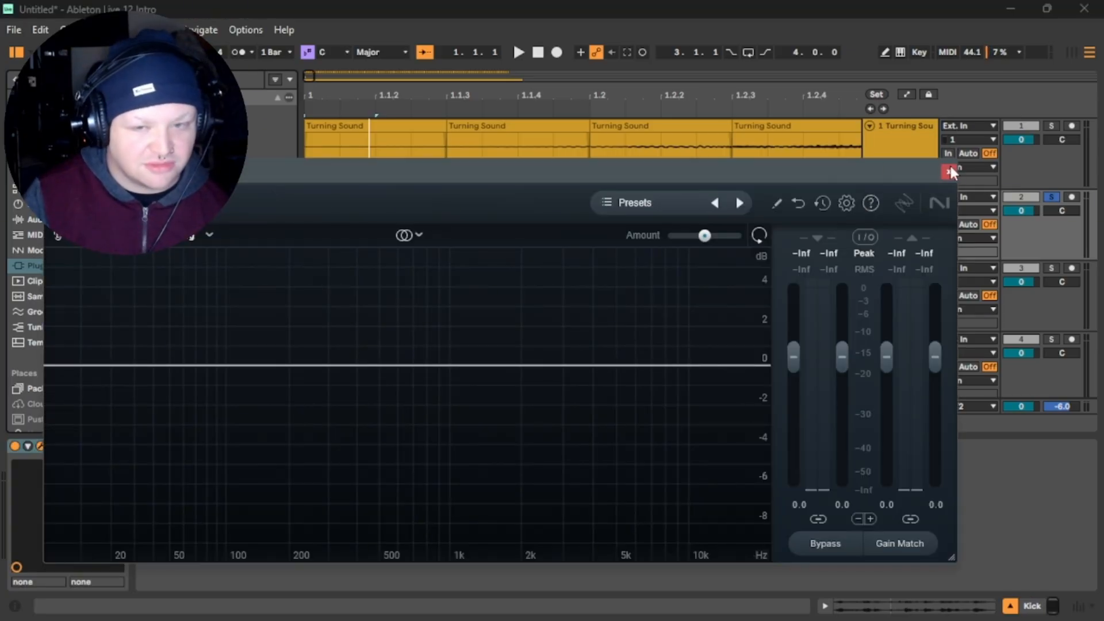
{"action": "left_click", "coordinate": [948, 172]}
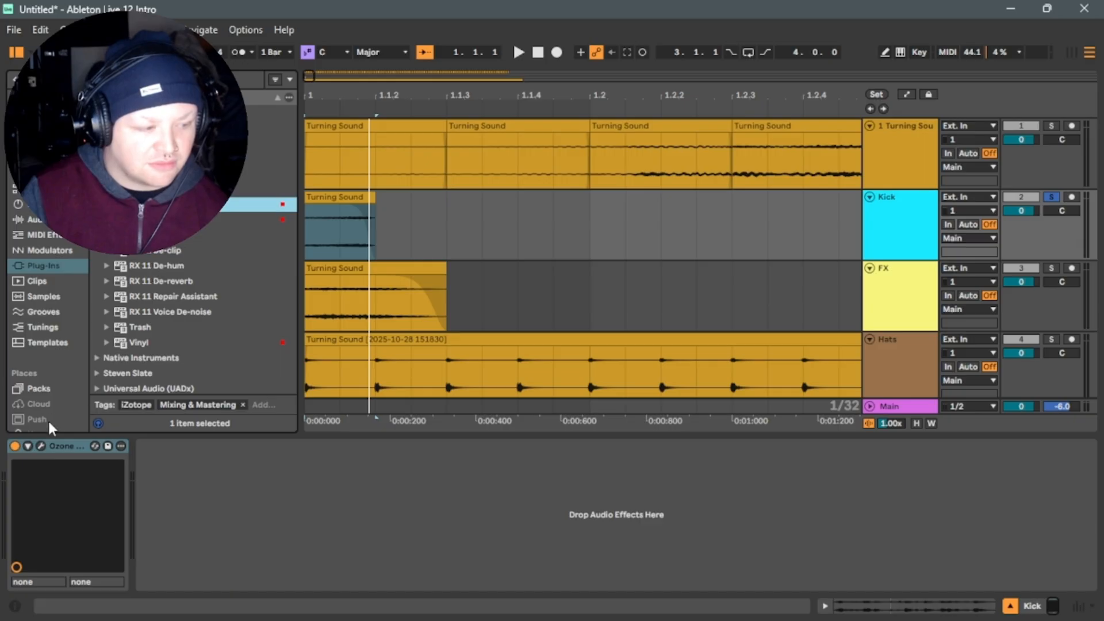
Reopen the Ozone Equalizer, check its presets, and add a high shelf band at 608 Hz with -4.5 dB gain.
{"action": "left_click", "coordinate": [41, 447]}
{"action": "left_click", "coordinate": [626, 206]}
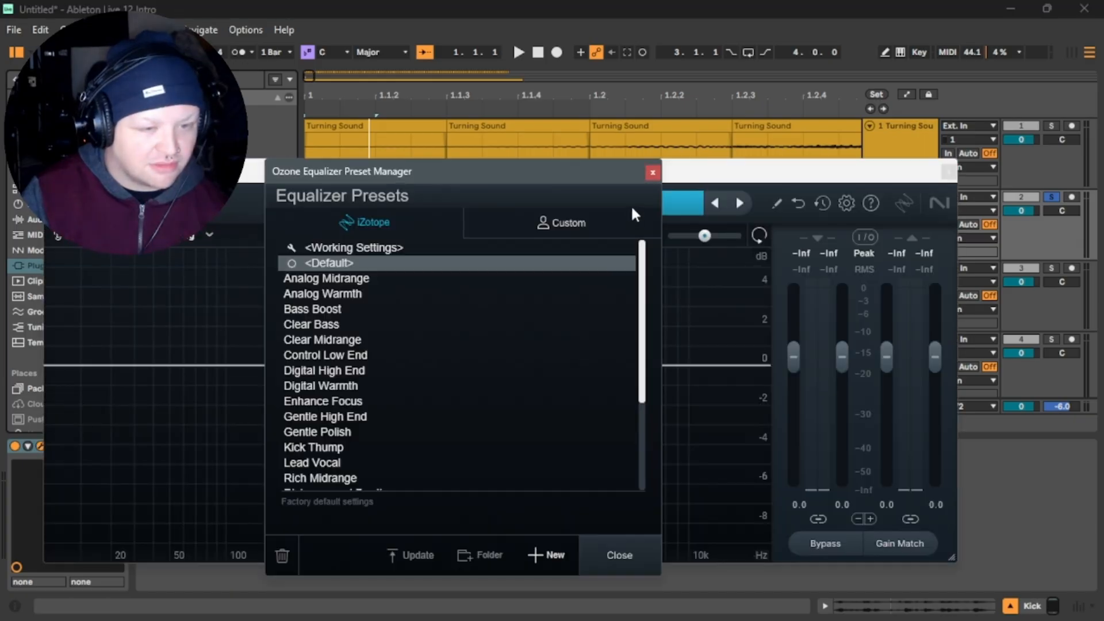
{"action": "left_click", "coordinate": [652, 173]}
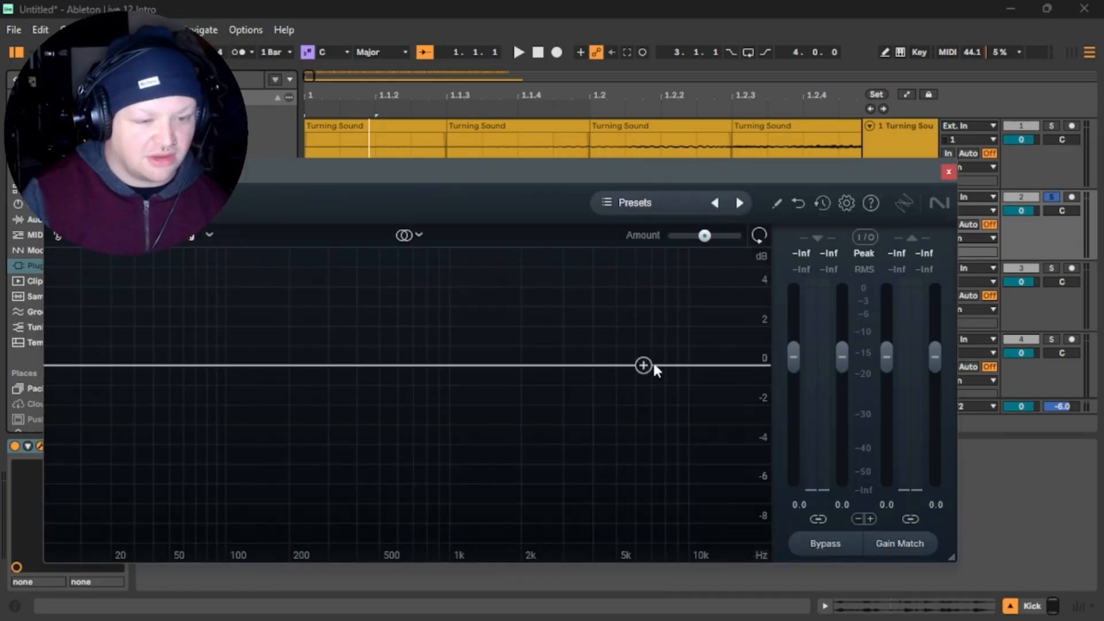
{"action": "left_click_drag", "start_coordinate": [688, 367], "coordinate": [453, 459]}
{"action": "left_click_drag", "start_coordinate": [452, 453], "coordinate": [399, 459]}
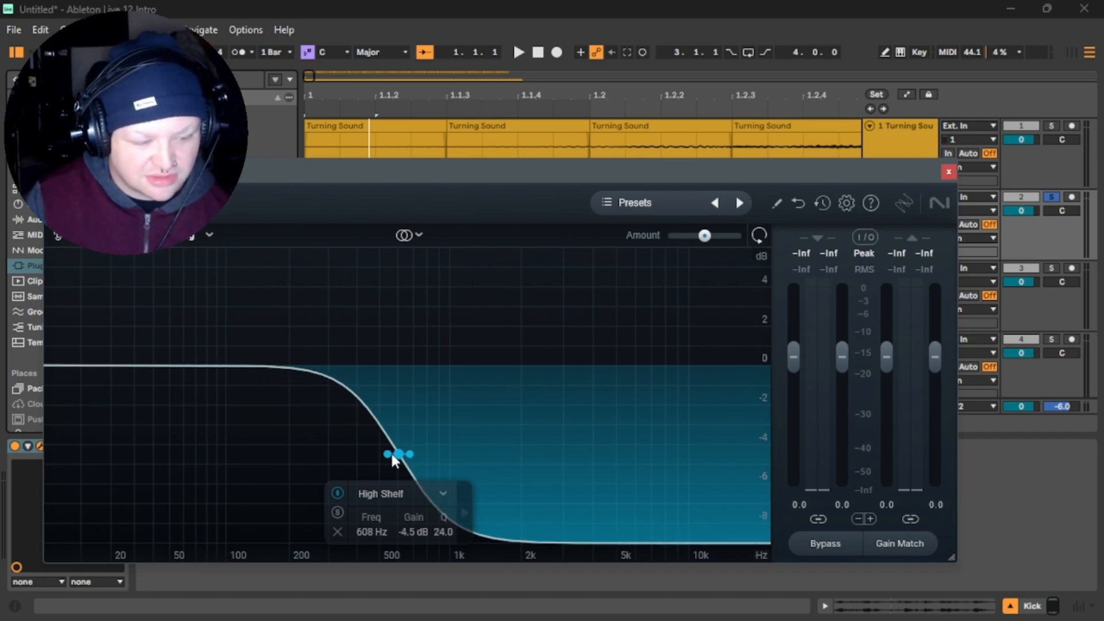
{"action": "left_click_drag", "start_coordinate": [392, 454], "coordinate": [391, 455]}
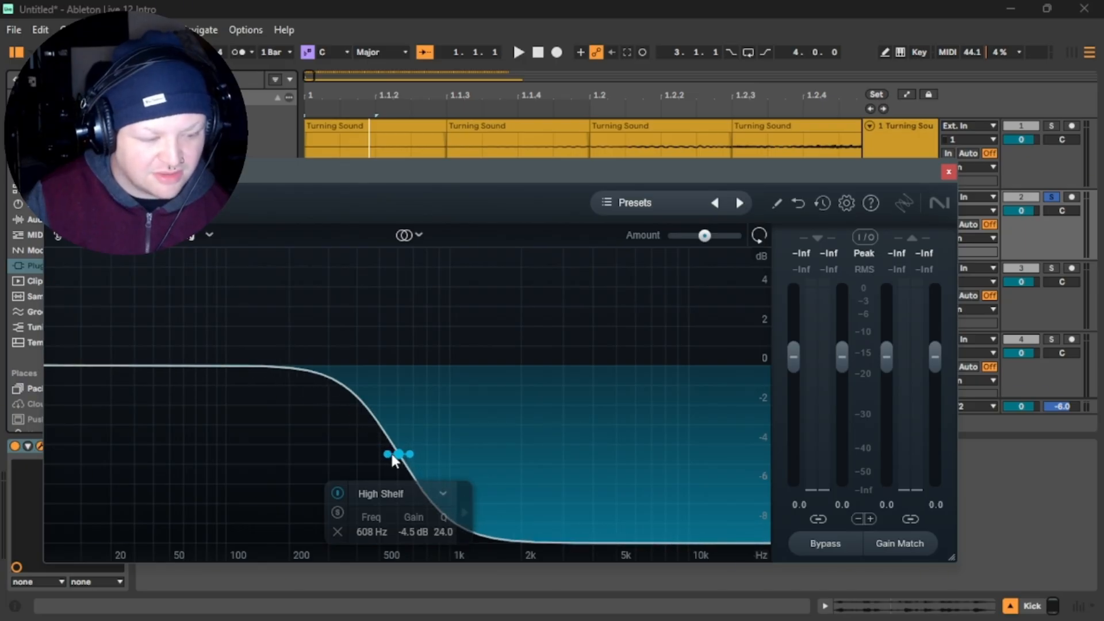
Add a low shelf band at 196 Hz with 2.4 dB gain, solo that band, audition the Kick, and close the equalizer.
{"action": "left_click", "coordinate": [219, 365]}
{"action": "left_click_drag", "start_coordinate": [215, 361], "coordinate": [226, 327]}
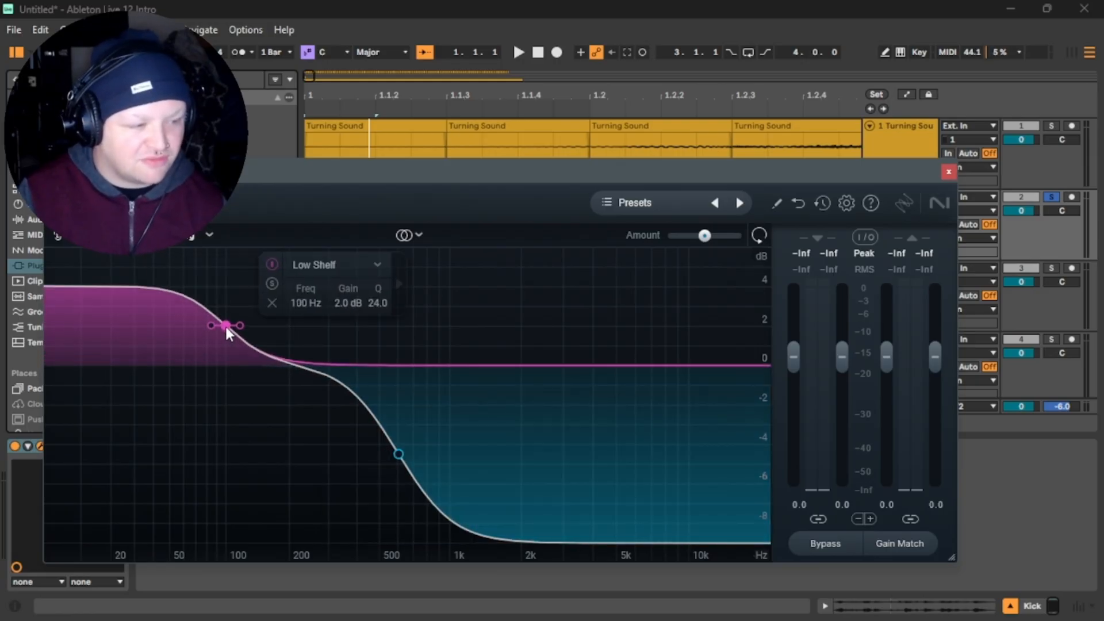
{"action": "left_click", "coordinate": [271, 284]}
{"action": "key", "text": "space"}
{"action": "key", "text": "space"}
{"action": "left_click_drag", "start_coordinate": [229, 321], "coordinate": [288, 319]}
{"action": "key", "text": "space"}
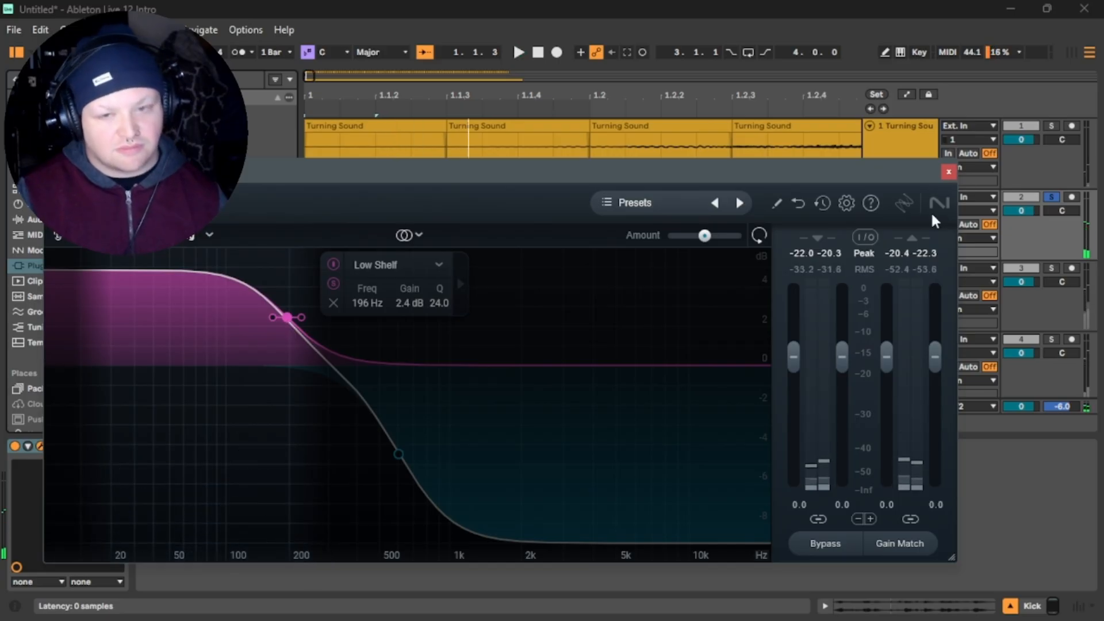
{"action": "left_click", "coordinate": [949, 171]}
Try a steeper fade-out on the Kick slice and trim the slice to about half its length, ending midway between 1.1.1 and 1.1.2.
{"action": "left_click_drag", "start_coordinate": [365, 219], "coordinate": [338, 242]}
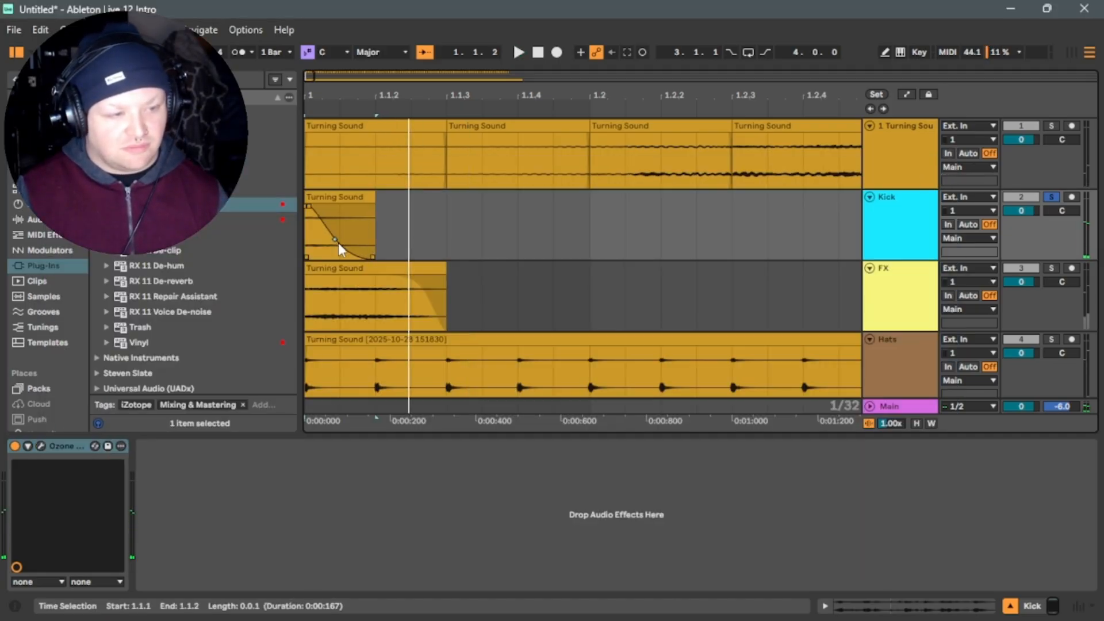
{"action": "left_click", "coordinate": [373, 203]}
{"action": "left_click_drag", "start_coordinate": [374, 199], "coordinate": [352, 198]}
{"action": "key", "text": "space"}
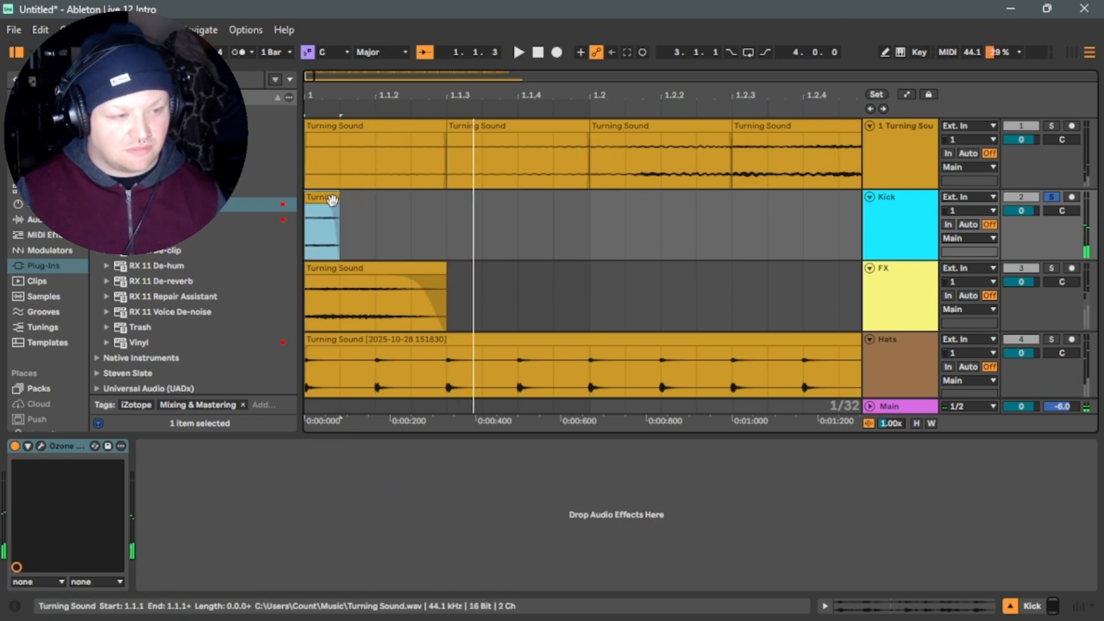
Add the Universal Audio UADx Showtime 64 Tube Amp plug-in to the Kick track after the Ozone Equalizer.
{"action": "double_click", "coordinate": [897, 232]}
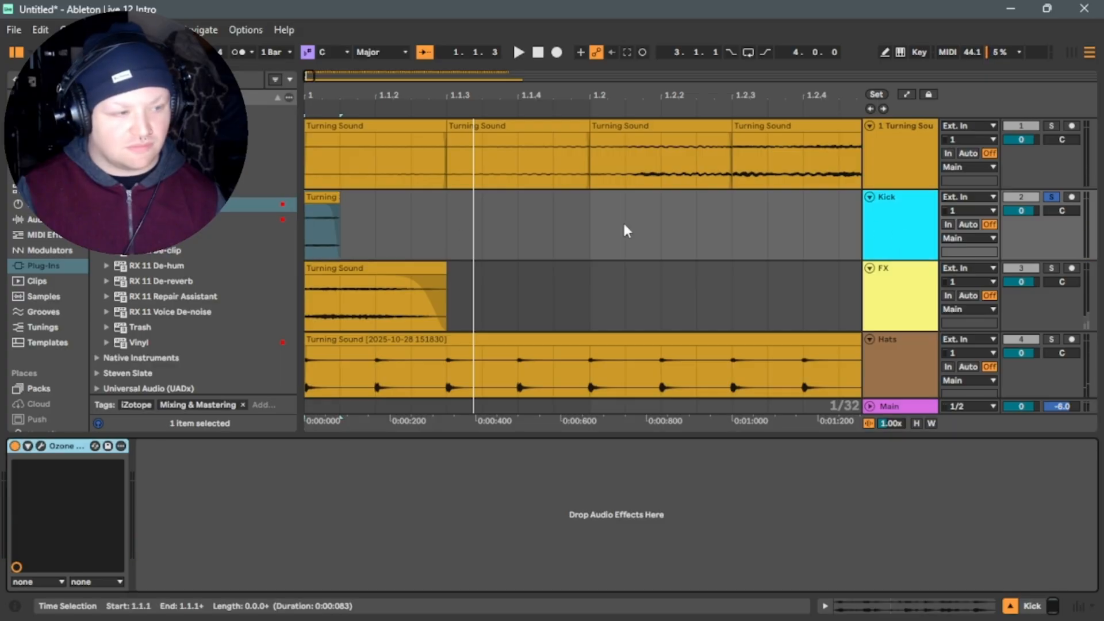
{"action": "left_click", "coordinate": [172, 158]}
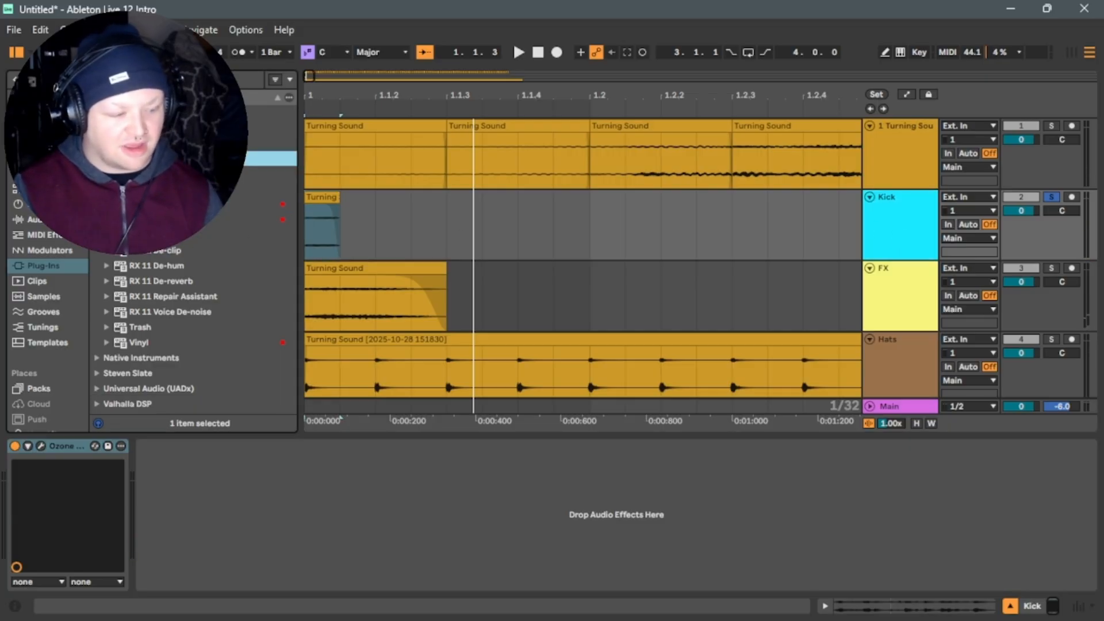
{"action": "left_click", "coordinate": [97, 386]}
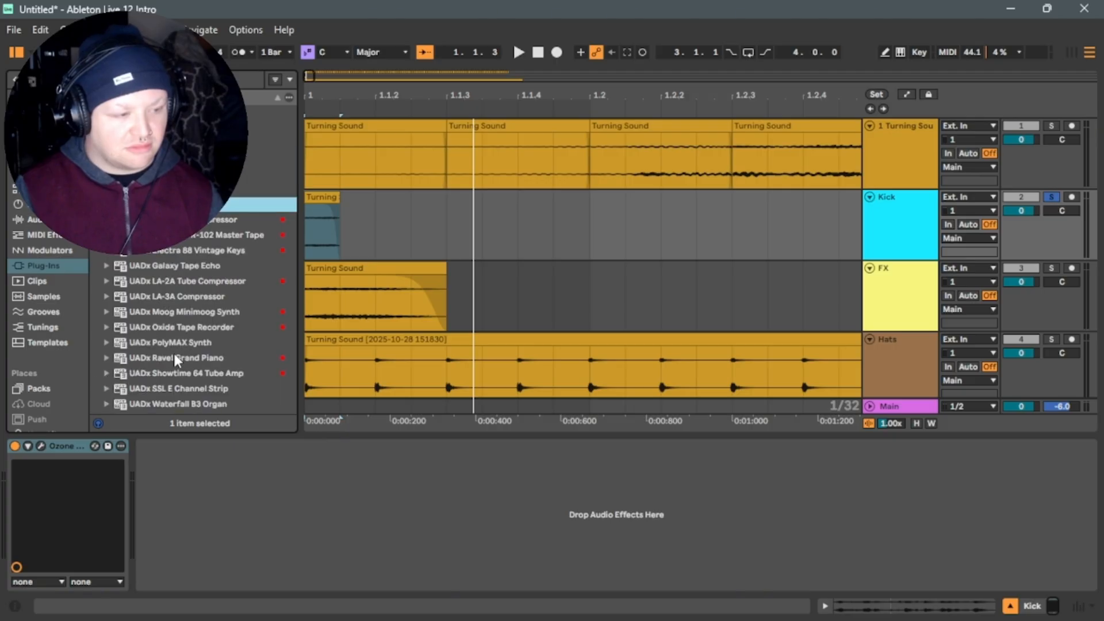
{"action": "scroll", "coordinate": [173, 352], "scroll_direction": "down", "scroll_amount": 4}
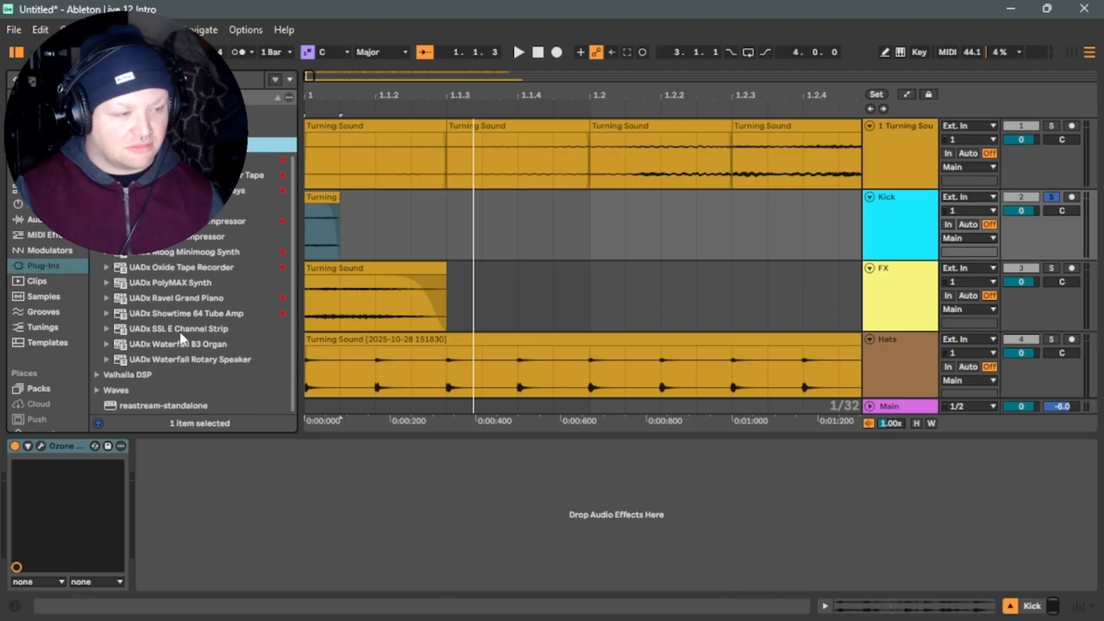
{"action": "left_click", "coordinate": [179, 330]}
{"action": "left_click", "coordinate": [187, 315]}
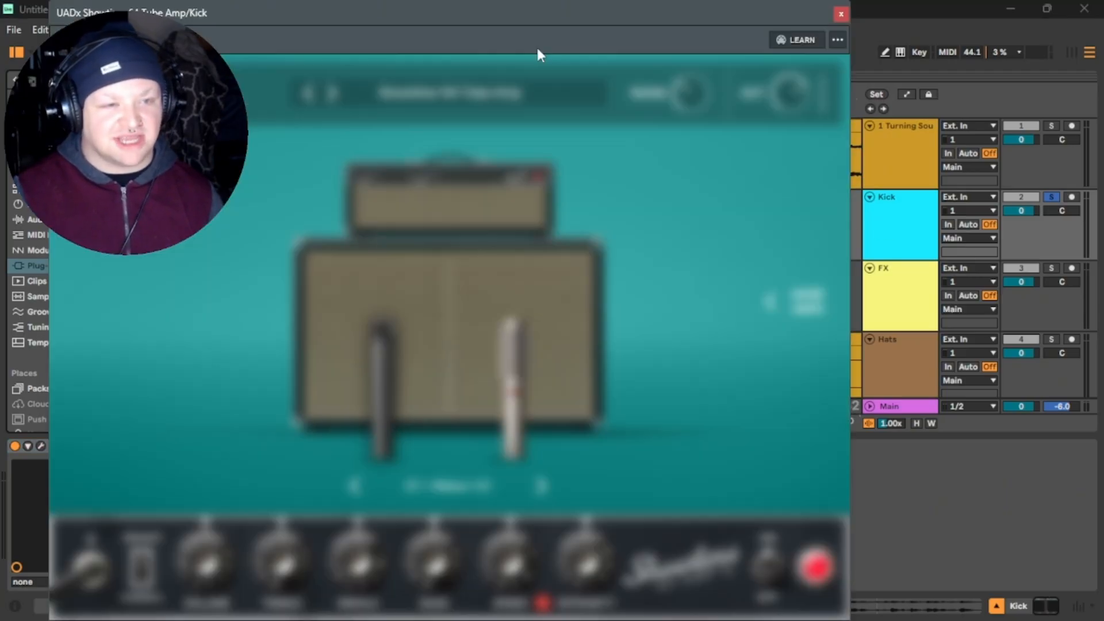
Move the tube amp window clear of the transport controls and audition the Kick through the amp from the start.
{"action": "left_click_drag", "start_coordinate": [654, 32], "coordinate": [708, 232]}
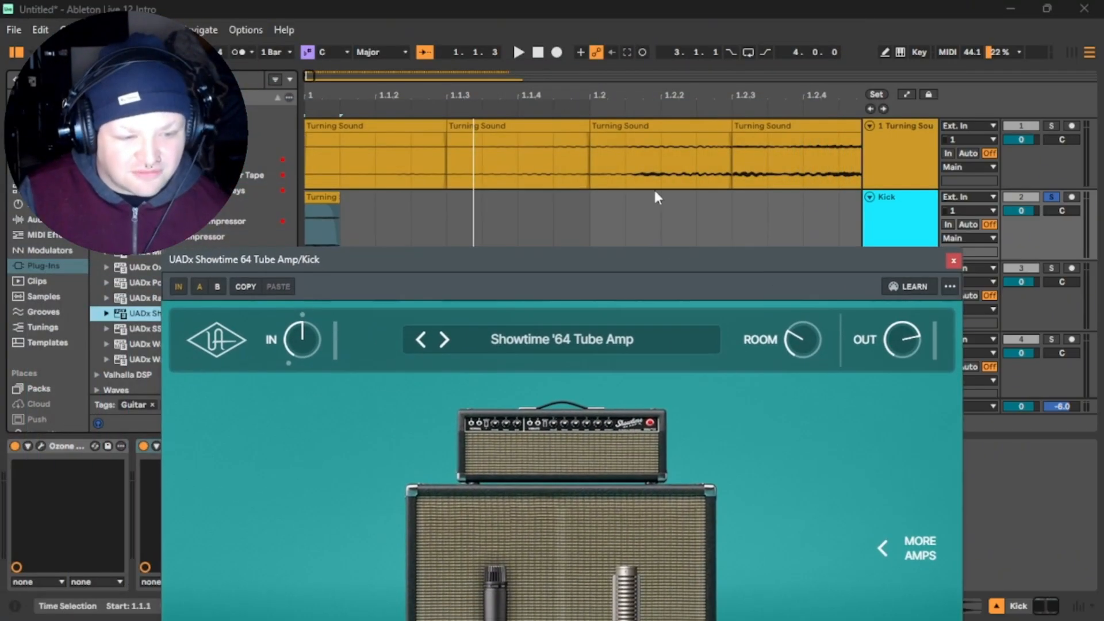
{"action": "left_click", "coordinate": [539, 54]}
{"action": "key", "text": "space"}
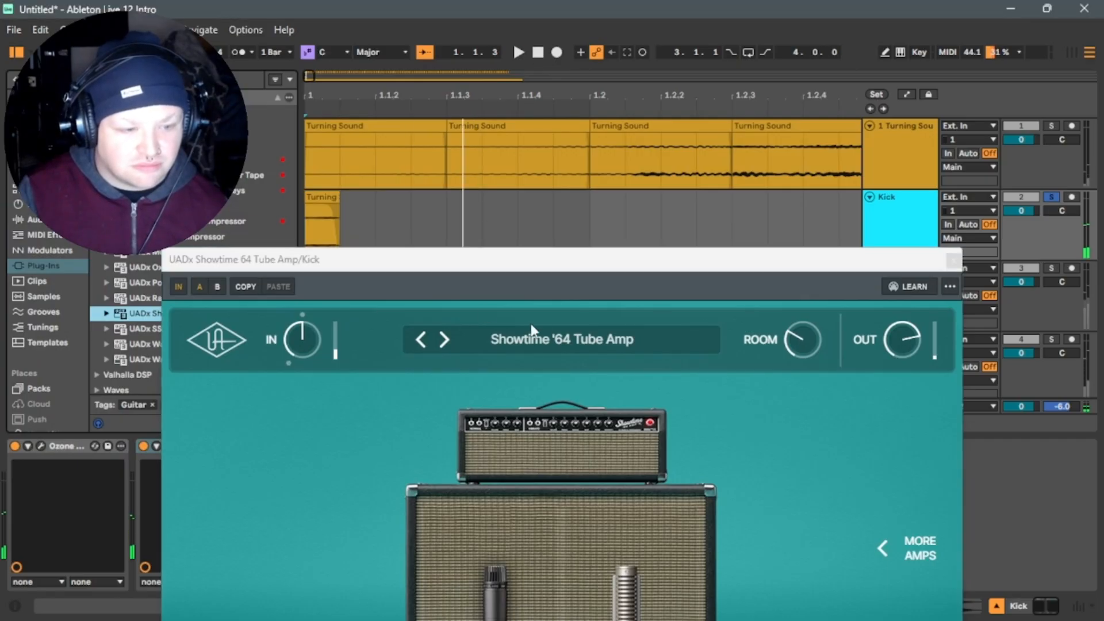
Load the Blues Swamp Vibes preset from the Crunch-tagged amp presets and audition the Kick through it.
{"action": "left_click", "coordinate": [572, 344]}
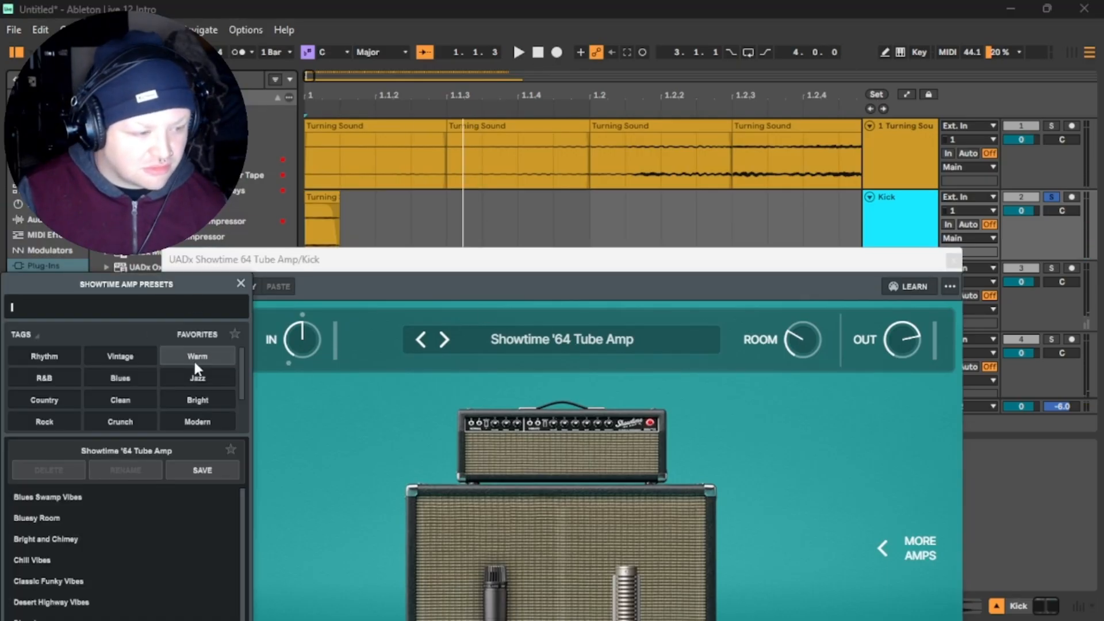
{"action": "left_click", "coordinate": [101, 425]}
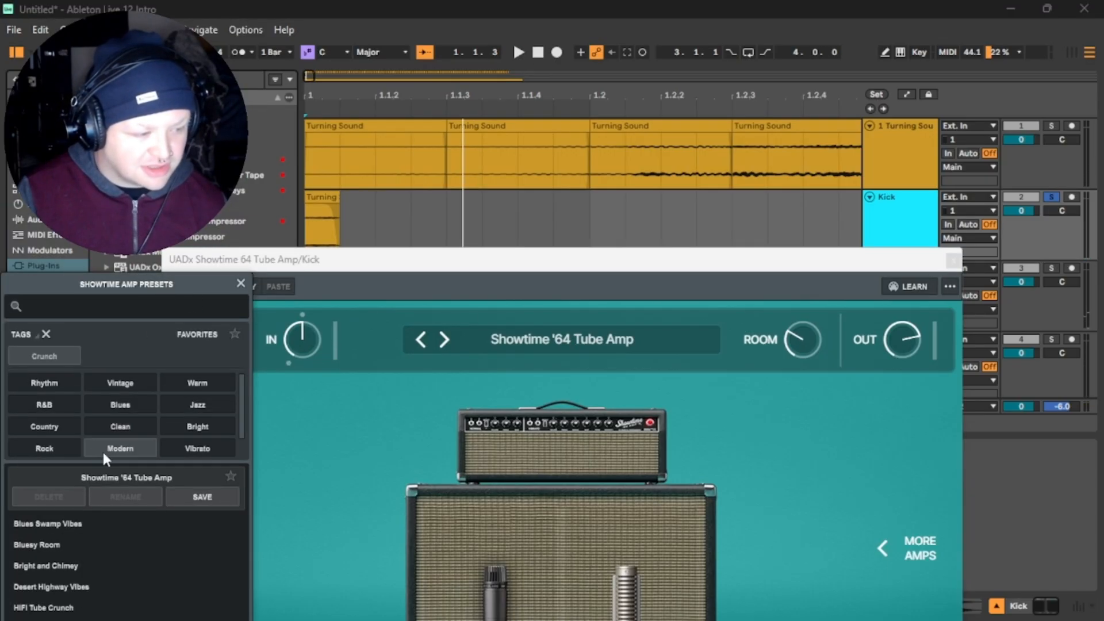
{"action": "left_click", "coordinate": [80, 524]}
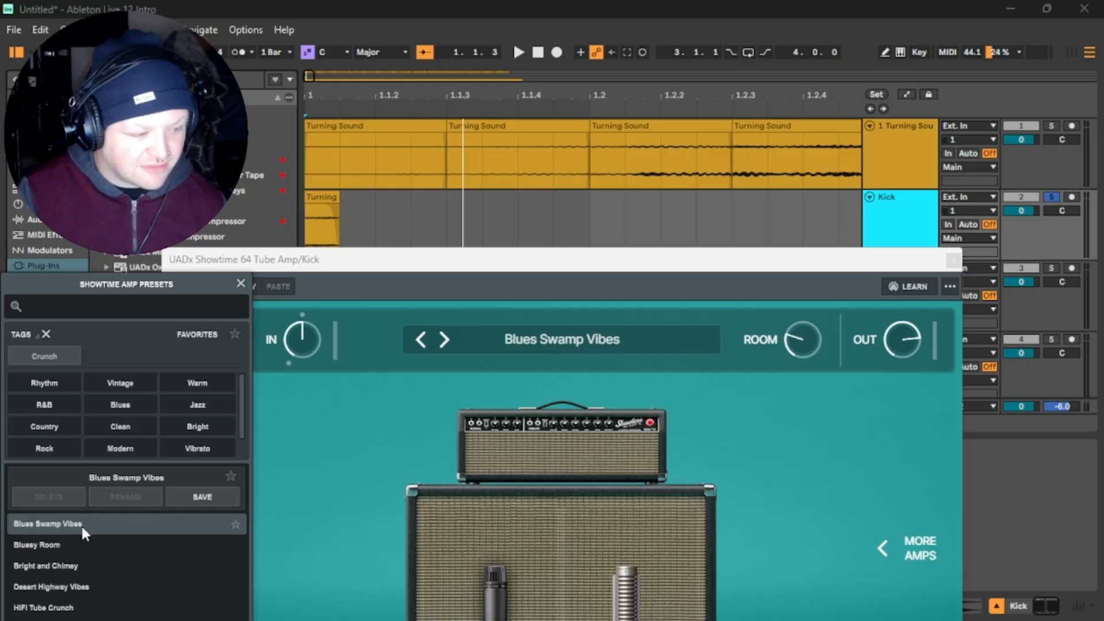
{"action": "left_click", "coordinate": [542, 55]}
{"action": "key", "text": "space"}
Select the Kick slice, move the amp window clear of the clip settings, set the clip gain to 24 dB and audition it.
{"action": "left_click", "coordinate": [339, 213]}
{"action": "key", "text": "space"}
{"action": "left_click_drag", "start_coordinate": [345, 270], "coordinate": [526, 263]}
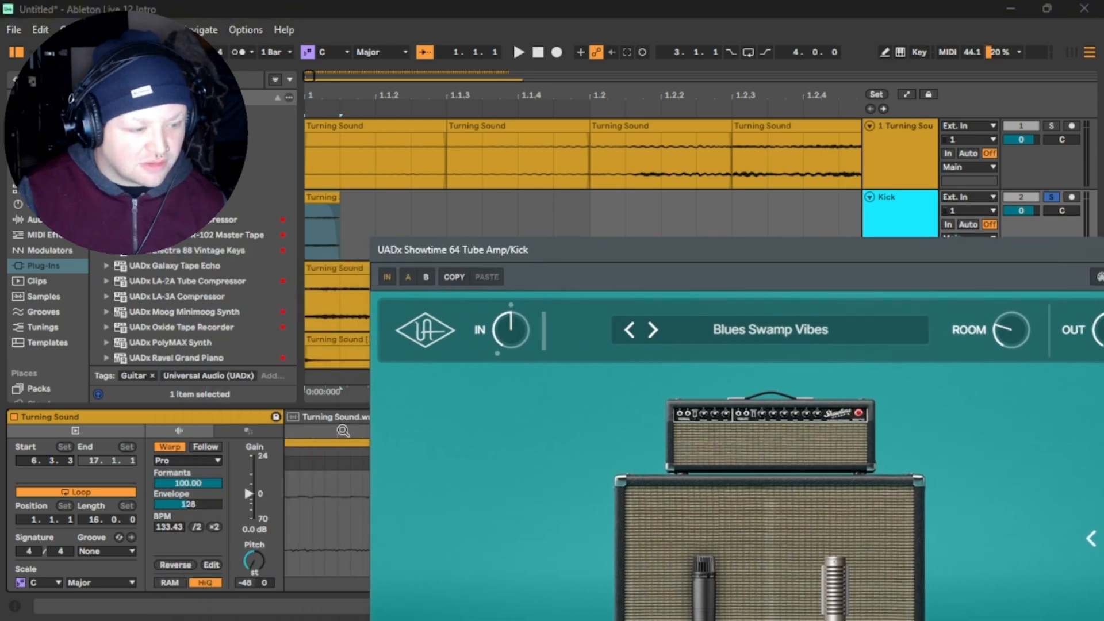
{"action": "left_click_drag", "start_coordinate": [250, 494], "coordinate": [250, 456]}
{"action": "key", "text": "space"}
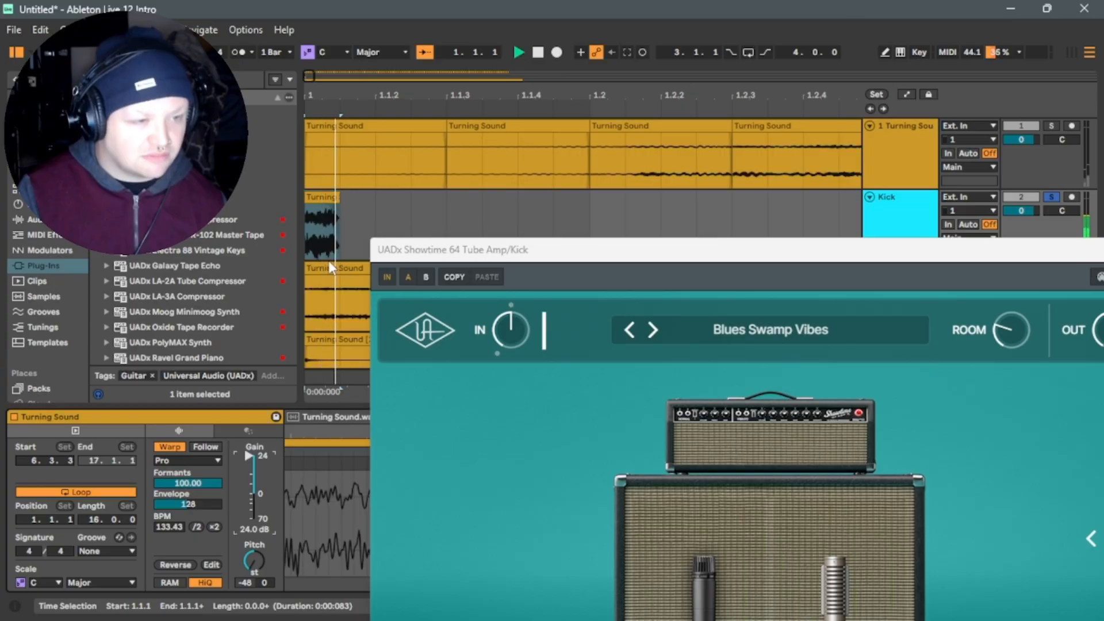
{"action": "key", "text": "space"}
Set the Kick slice's gain to 16.7 dB and audition it several times.
{"action": "left_click_drag", "start_coordinate": [249, 458], "coordinate": [249, 468]}
{"action": "key", "text": "space"}
{"action": "key", "text": "space"}
{"action": "key", "text": "space"}
{"action": "key", "text": "space"}
{"action": "key", "text": "space"}
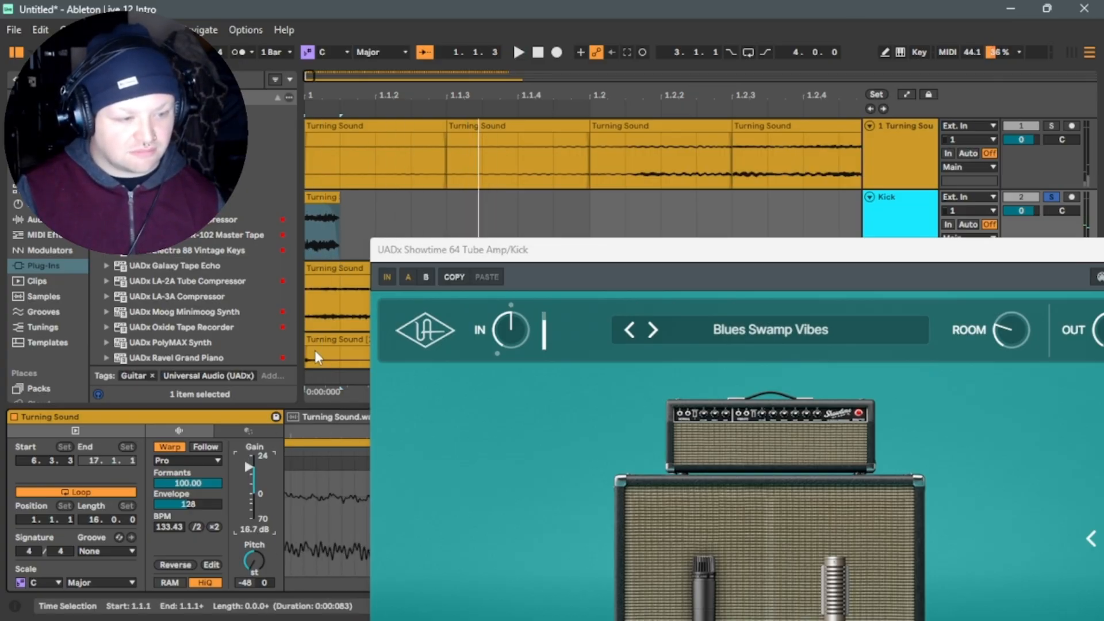
Bend the Kick slice's fade-out curve inward for a quicker decay and audition the result.
{"action": "left_click", "coordinate": [326, 218]}
{"action": "left_click_drag", "start_coordinate": [334, 230], "coordinate": [334, 242]}
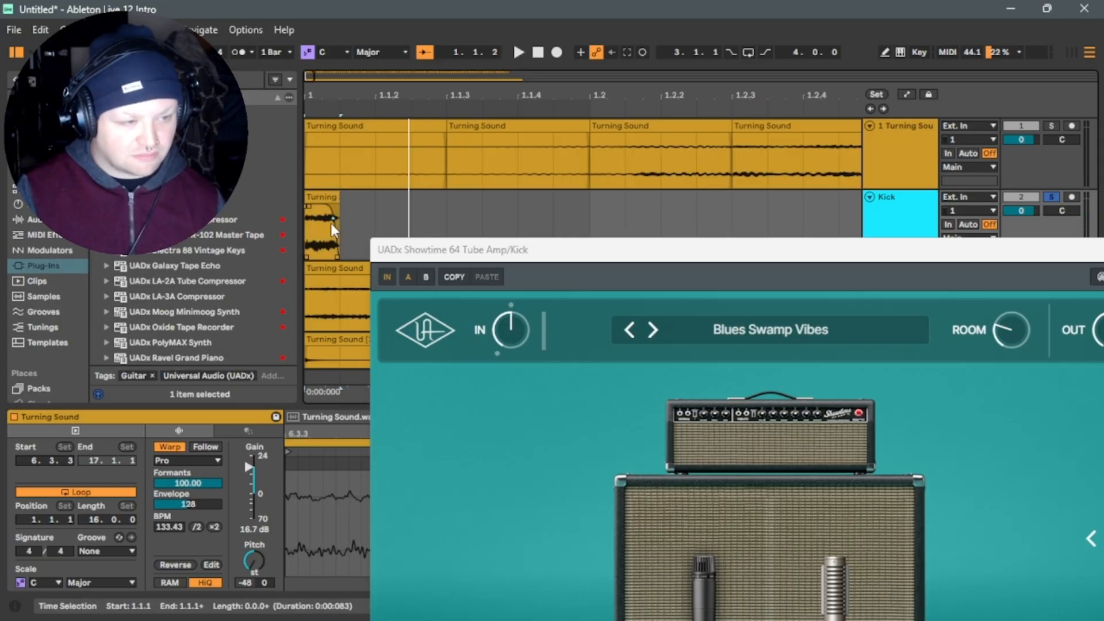
{"action": "key", "text": "space"}
{"action": "key", "text": "space"}
{"action": "key", "text": "space"}
Close the tube amp window and audition the Kick track.
{"action": "left_click_drag", "start_coordinate": [798, 254], "coordinate": [499, 298]}
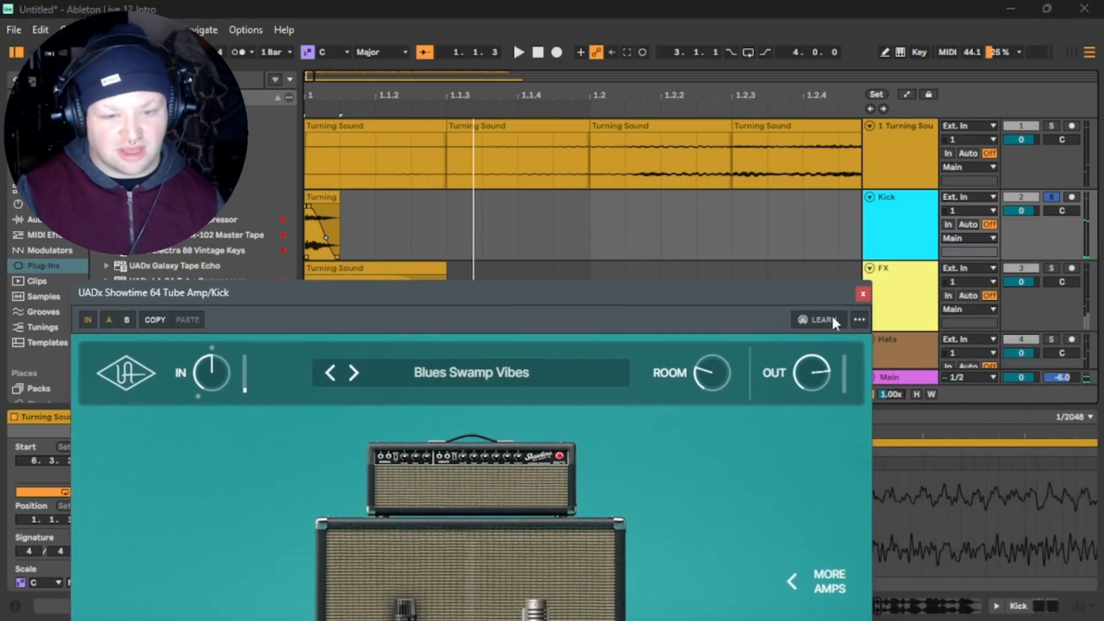
{"action": "left_click", "coordinate": [862, 295]}
{"action": "key", "text": "space"}
{"action": "left_click", "coordinate": [875, 228]}
{"action": "key", "text": "space"}
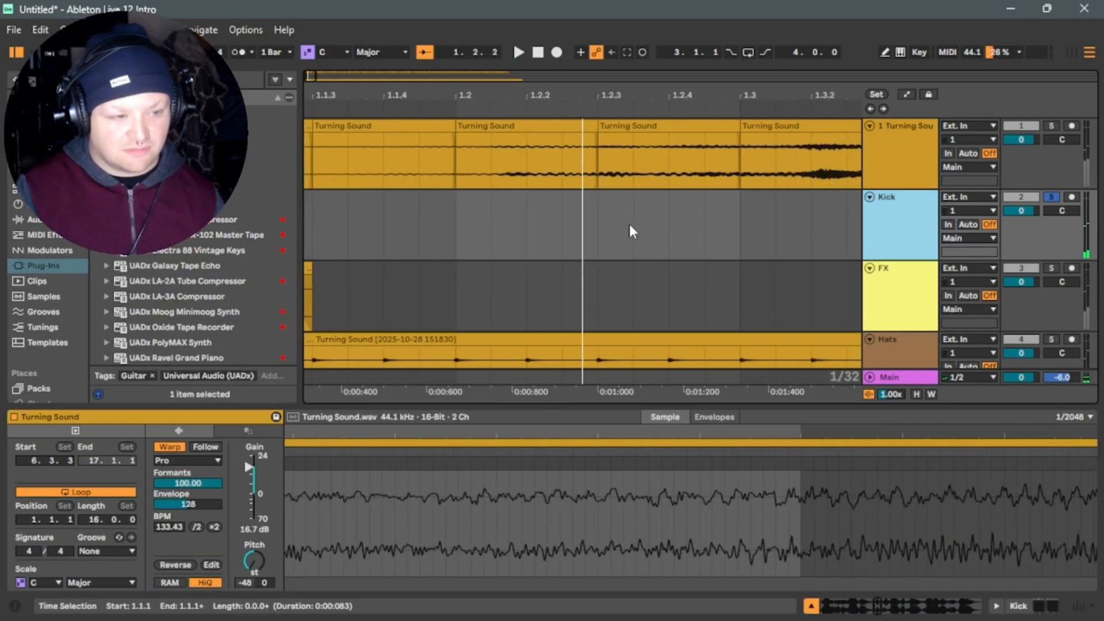
{"action": "key", "text": "space"}
{"action": "left_click", "coordinate": [447, 215]}
{"action": "key", "text": "space"}
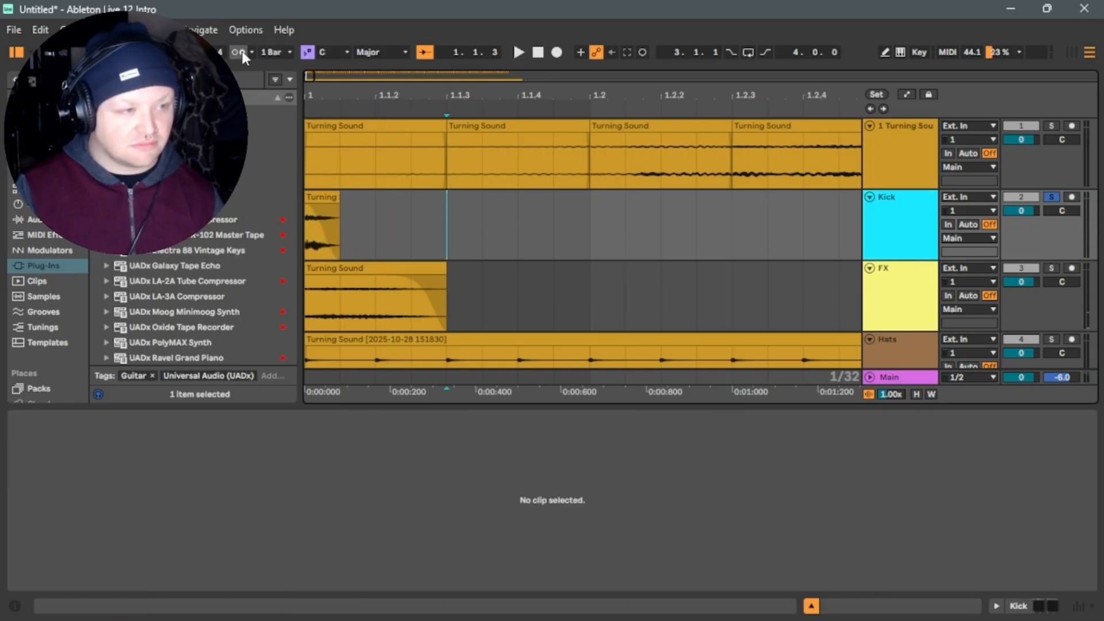
Turn on the metronome and audition the Kick against it.
{"action": "left_click", "coordinate": [518, 52]}
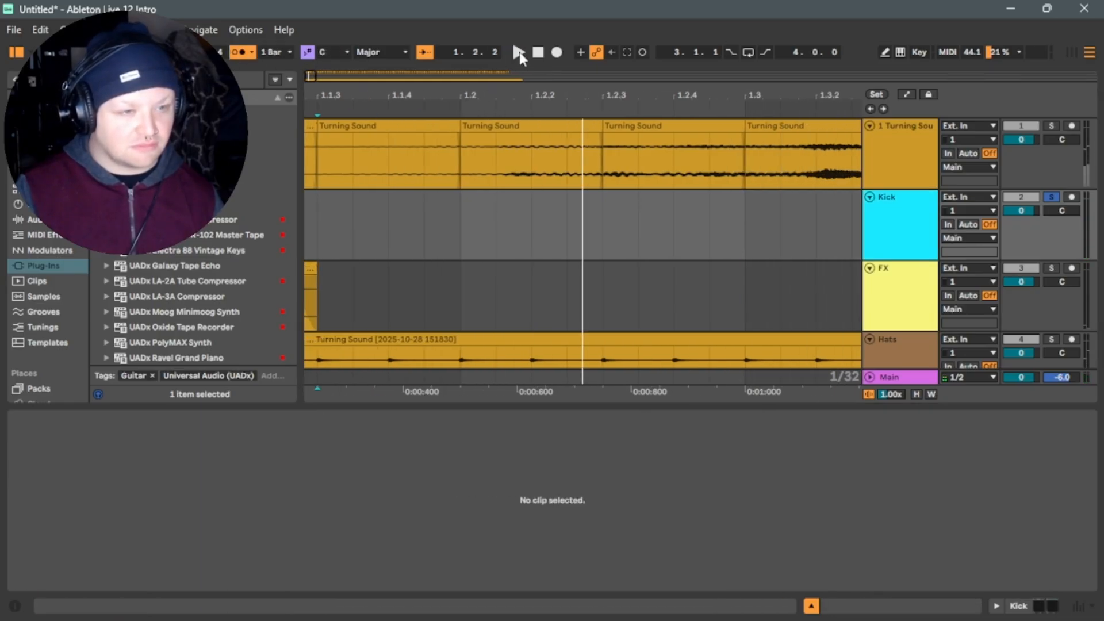
{"action": "left_click", "coordinate": [540, 56]}
{"action": "key", "text": "space"}
{"action": "key", "text": "space"}
Duplicate the Kick track's one-beat range from 1.1.1 to 1.2.1 repeatedly to place a kick on every beat up to 17.1.1.
{"action": "left_click_drag", "start_coordinate": [491, 218], "coordinate": [303, 230]}
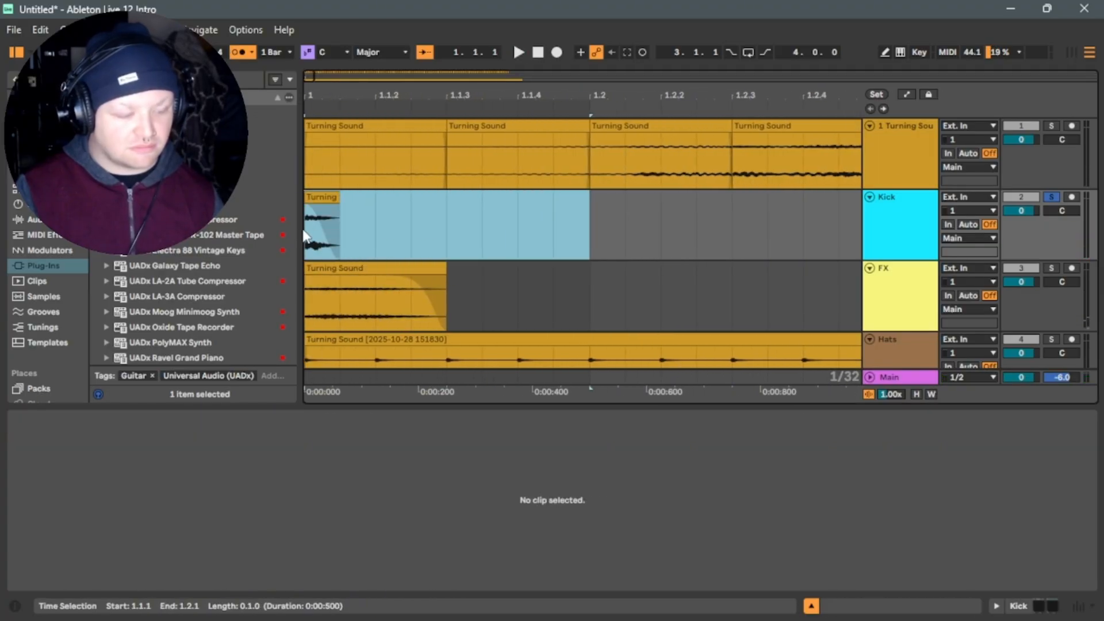
{"action": "key", "text": "ctrl+d"}
{"action": "key", "text": "ctrl+d"}
{"action": "key", "text": "ctrl+d"}
{"action": "key", "text": "ctrl+d"}
{"action": "key", "text": "ctrl+d"}
{"action": "key", "text": "ctrl+d"}
{"action": "key", "text": "ctrl+d"}
{"action": "key", "text": "ctrl+d"}
{"action": "key", "text": "ctrl+d"}
{"action": "key", "text": "ctrl+d"}
{"action": "key", "text": "ctrl+d"}
{"action": "key", "text": "ctrl+d"}
{"action": "key", "text": "ctrl+d"}
{"action": "key", "text": "ctrl+d"}
{"action": "key", "text": "ctrl+d"}
{"action": "key", "text": "ctrl+d"}
{"action": "key", "text": "ctrl+d"}
{"action": "key", "text": "ctrl+d"}
{"action": "key", "text": "ctrl+d"}
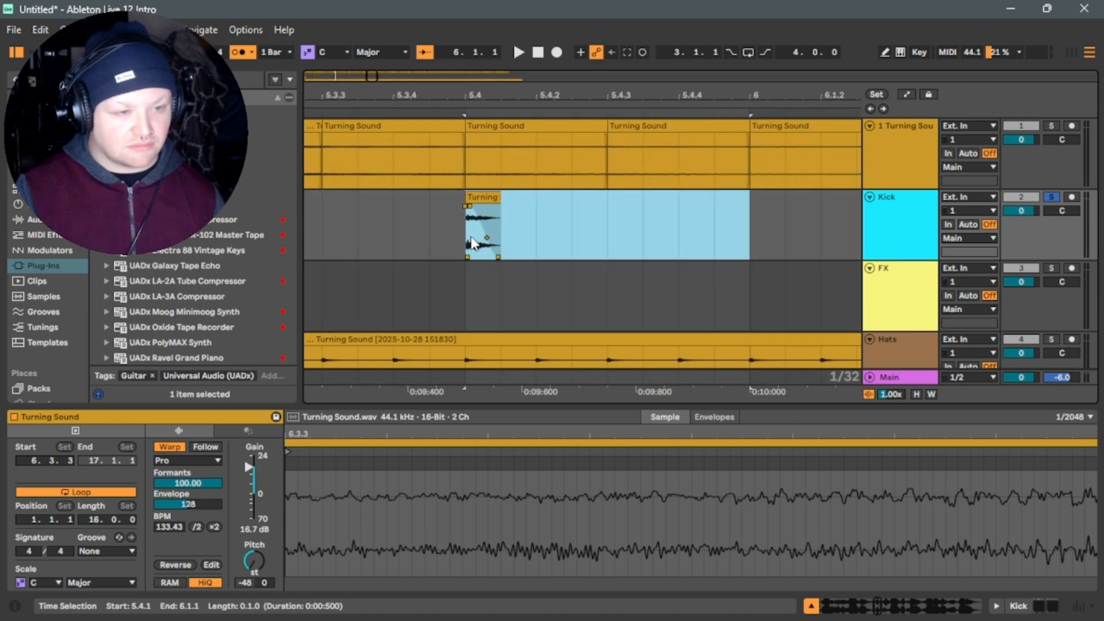
{"action": "key", "text": "ctrl+d"}
{"action": "key", "text": "ctrl+d"}
{"action": "key", "text": "ctrl+d"}
{"action": "key", "text": "ctrl+d"}
{"action": "key", "text": "ctrl+d"}
{"action": "key", "text": "ctrl+d"}
{"action": "key", "text": "ctrl+d"}
{"action": "key", "text": "ctrl+d"}
{"action": "key", "text": "ctrl+d"}
{"action": "key", "text": "ctrl+d"}
{"action": "key", "text": "ctrl+d"}
{"action": "key", "text": "ctrl+d"}
{"action": "key", "text": "ctrl+d"}
{"action": "key", "text": "ctrl+d"}
{"action": "key", "text": "ctrl+d"}
{"action": "key", "text": "ctrl+d"}
{"action": "key", "text": "ctrl+d"}
{"action": "key", "text": "ctrl+d"}
{"action": "key", "text": "ctrl+d"}
{"action": "key", "text": "ctrl+d"}
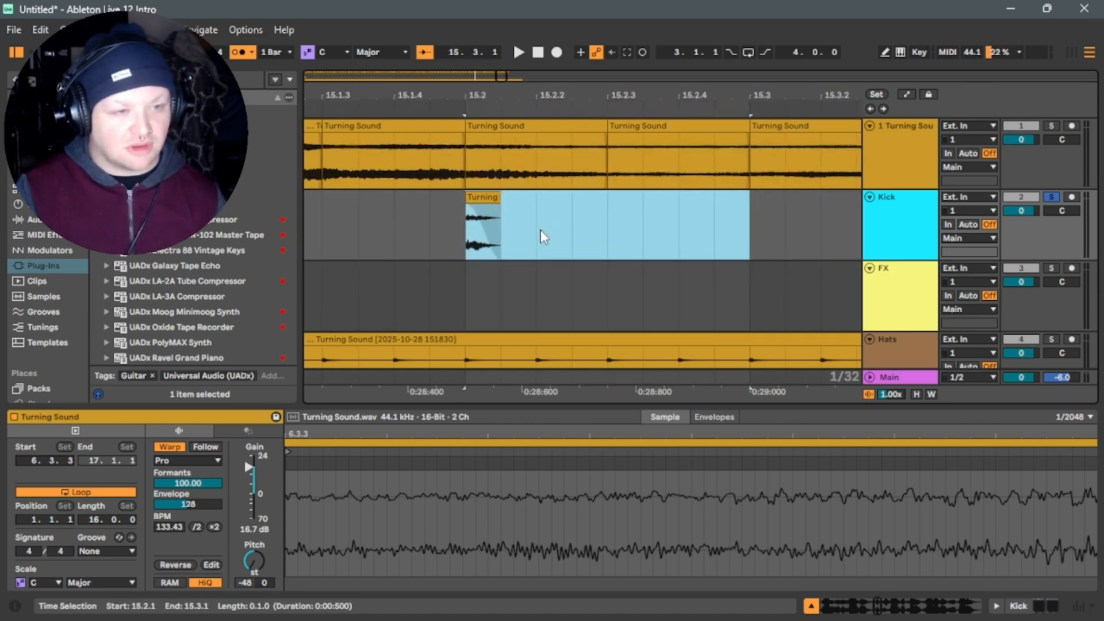
{"action": "key", "text": "ctrl+d"}
{"action": "key", "text": "ctrl+d"}
{"action": "key", "text": "ctrl+d"}
{"action": "key", "text": "ctrl+d"}
{"action": "key", "text": "ctrl+d"}
{"action": "key", "text": "ctrl+d"}
{"action": "key", "text": "ctrl+d"}
{"action": "key", "text": "ctrl+d"}
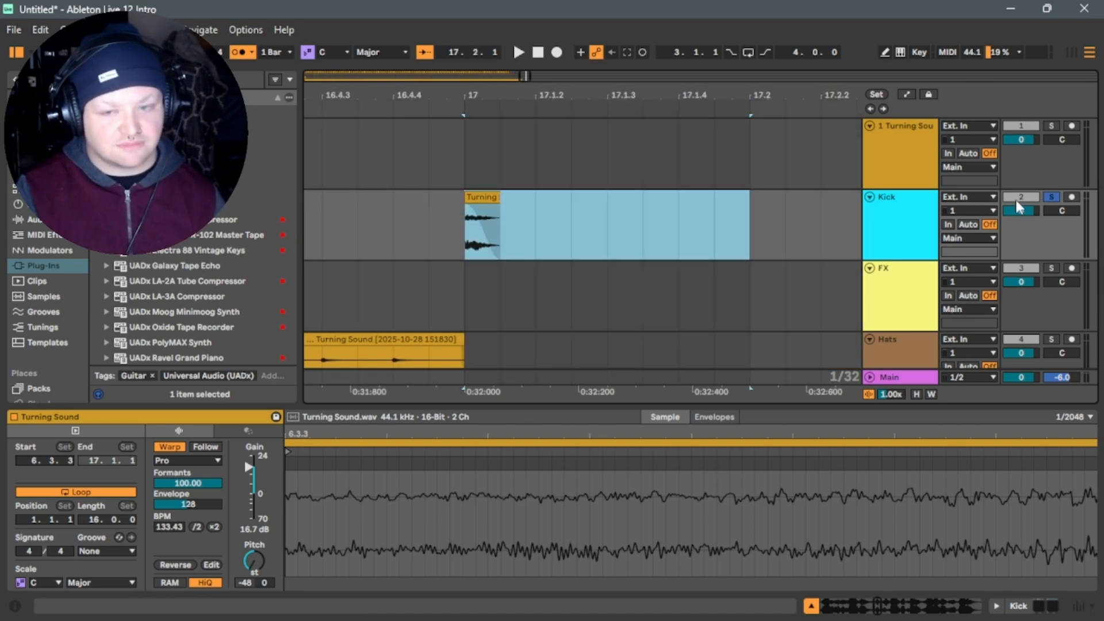
Solo the Hats and FX tracks together with the Kick and audition the combined beat from the start.
{"action": "left_click", "coordinate": [1057, 340]}
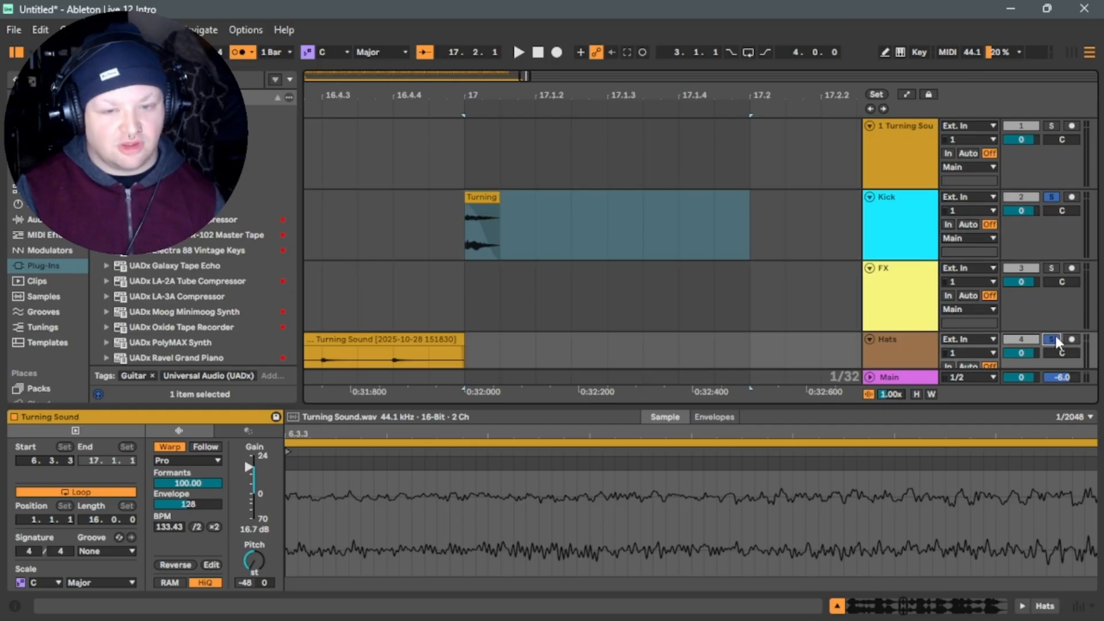
{"action": "left_click", "coordinate": [1050, 268], "text": "ctrl"}
{"action": "left_click", "coordinate": [537, 55]}
{"action": "key", "text": "space"}
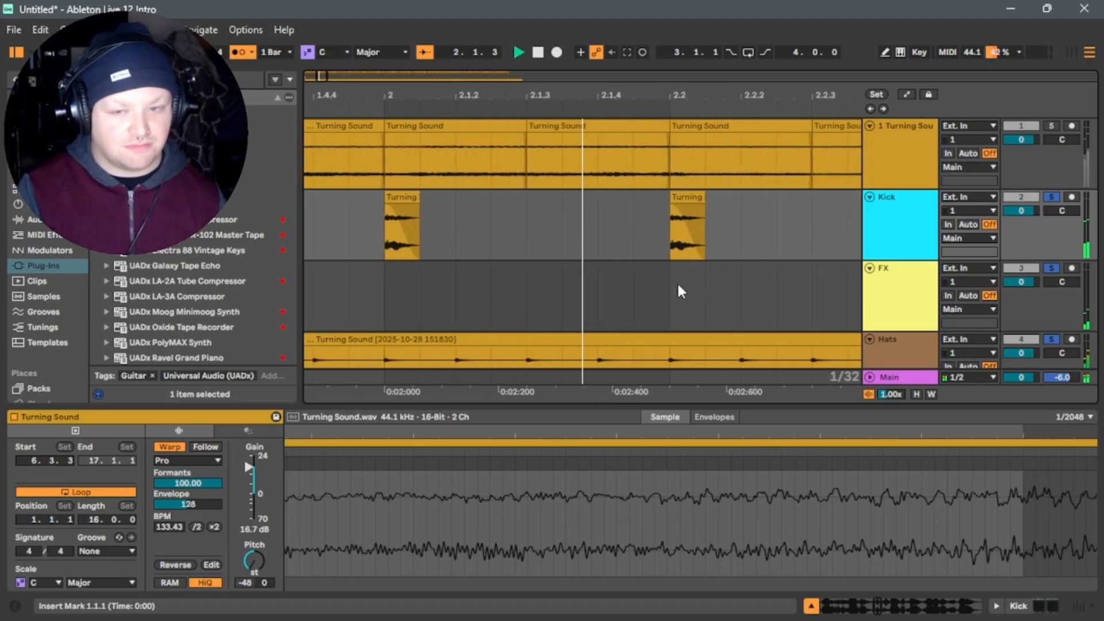
{"action": "key", "text": "space"}
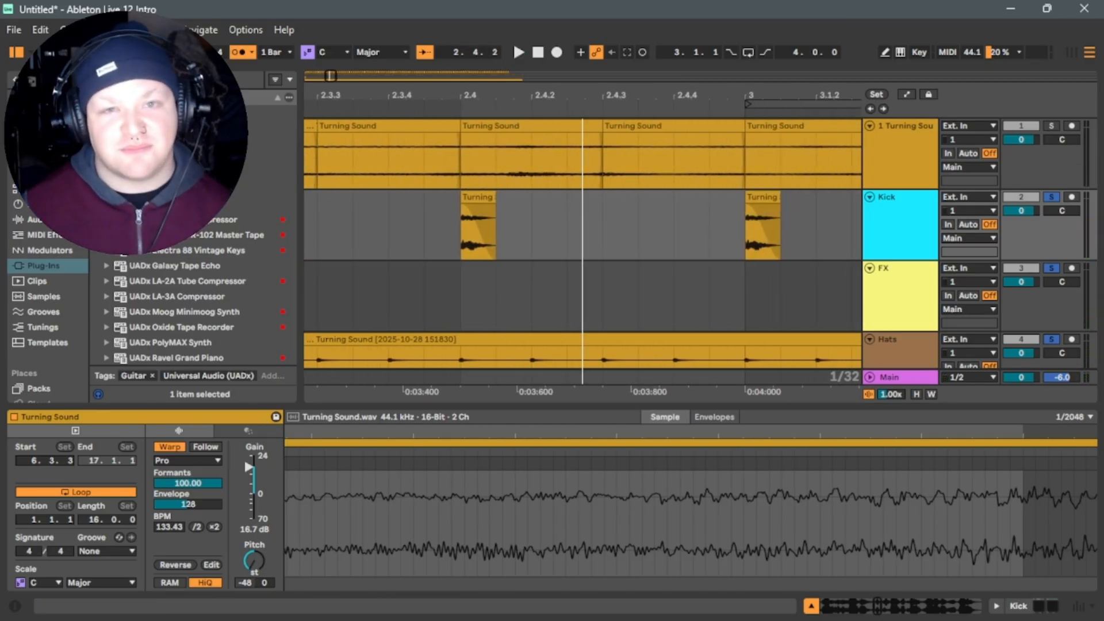
{"action": "key", "text": "Return"}
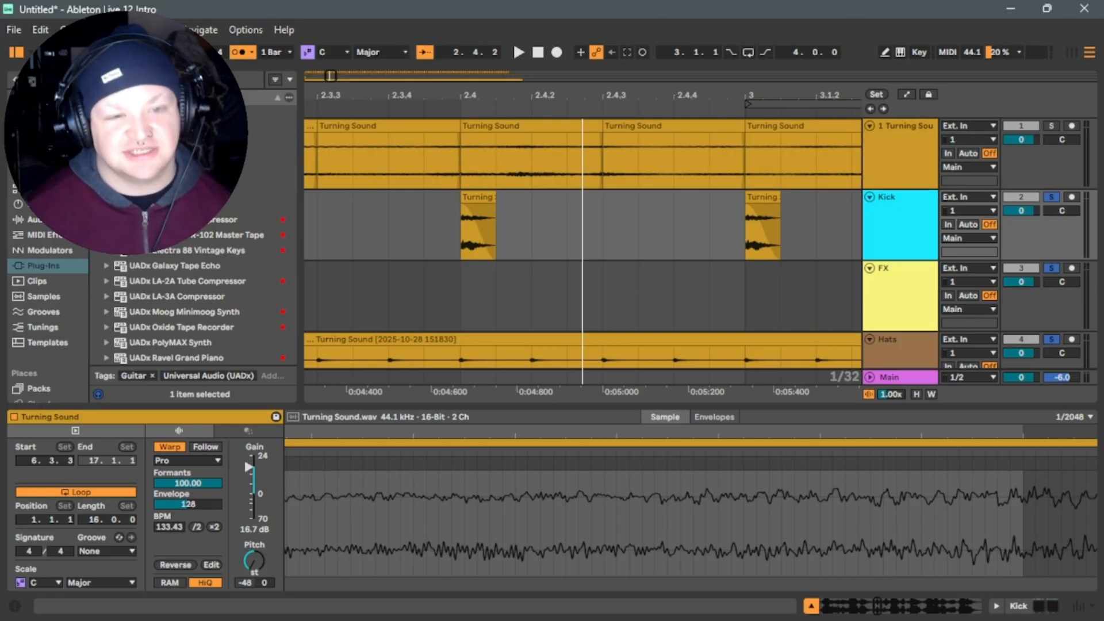
{"action": "key", "text": "space"}
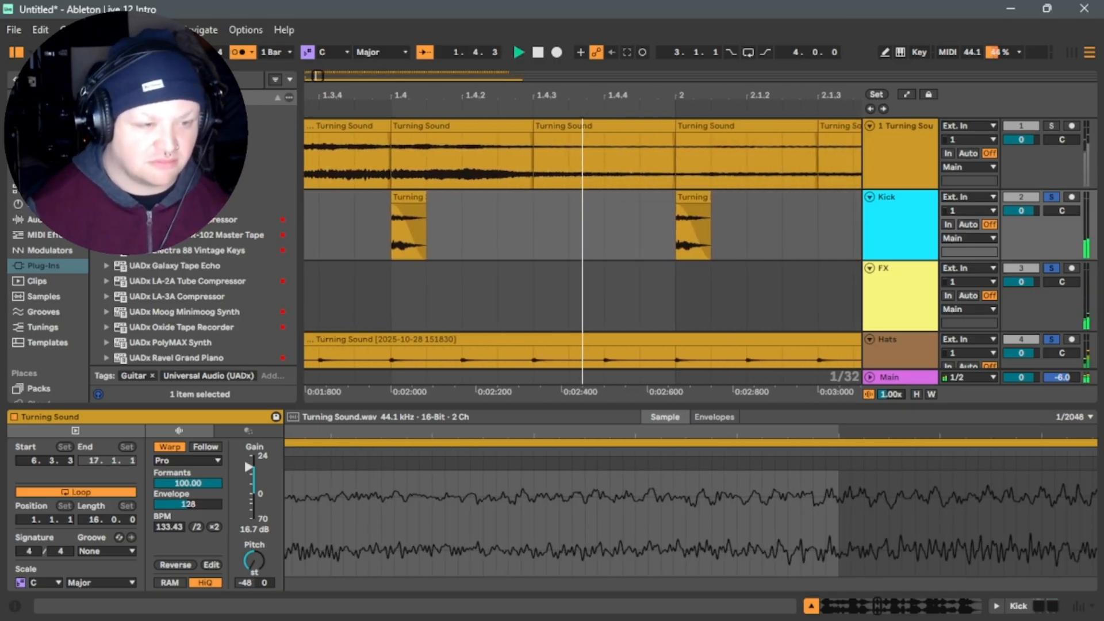
{"action": "key", "text": "space"}
{"action": "key", "text": "space"}
{"action": "key", "text": "space"}
Move the second Kick slice from 1.2.1 to 1.2.2 and audition the beat from the start.
{"action": "left_click_drag", "start_coordinate": [485, 213], "coordinate": [557, 213]}
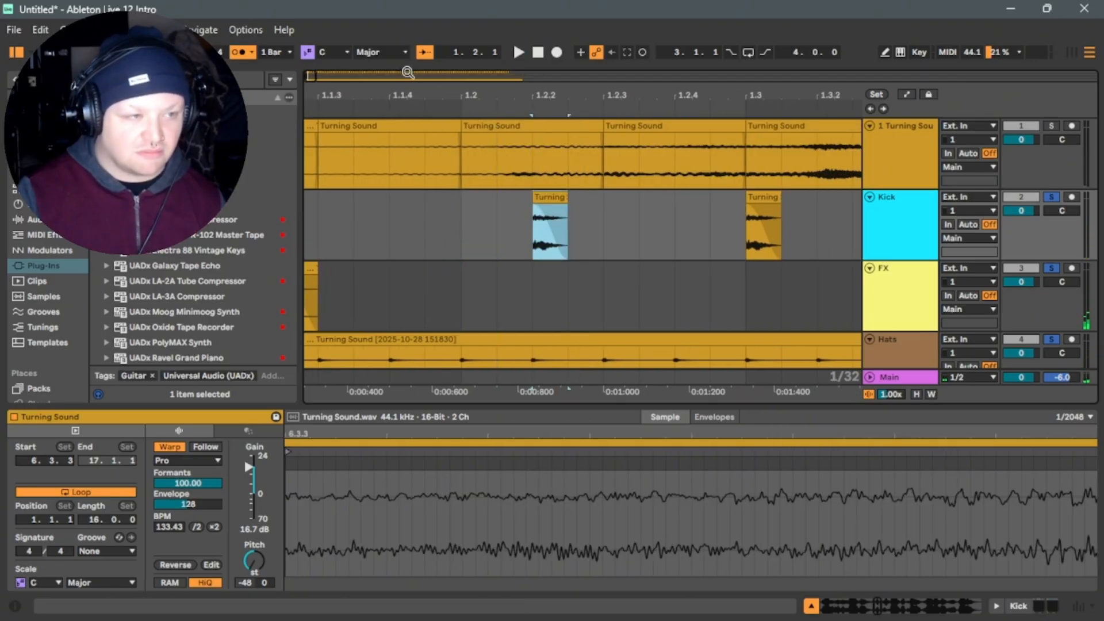
{"action": "key", "text": "space"}
{"action": "key", "text": "space"}
{"action": "left_click", "coordinate": [540, 58]}
{"action": "key", "text": "space"}
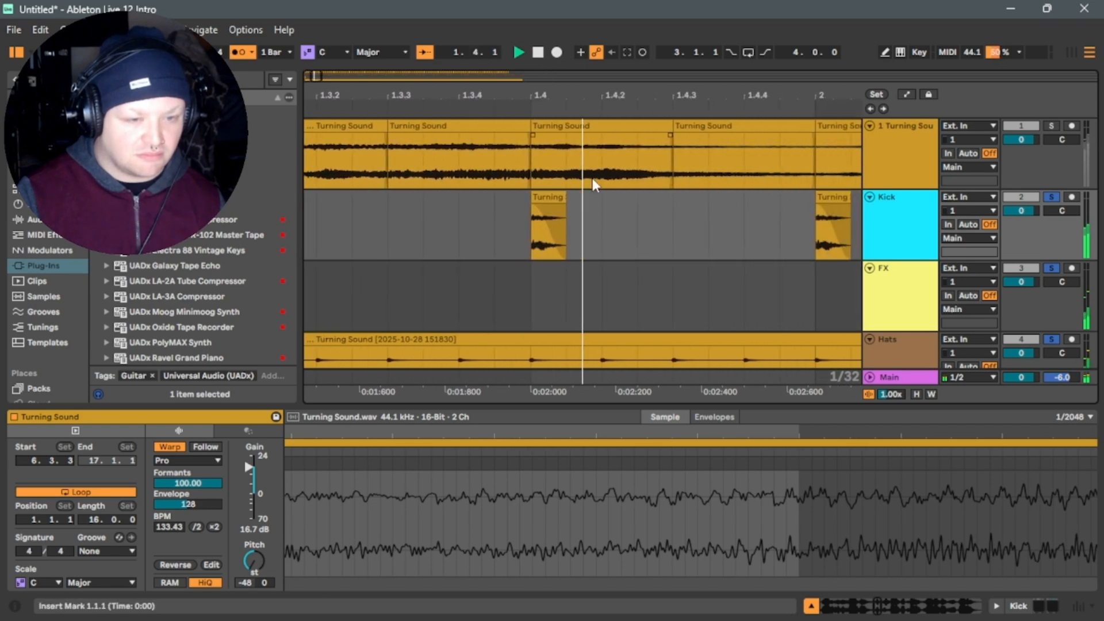
{"action": "key", "text": "space"}
Move the Kick slice at 2.1.1 to 2.1.2 and play the beat from the start.
{"action": "left_click_drag", "start_coordinate": [610, 197], "coordinate": [665, 202]}
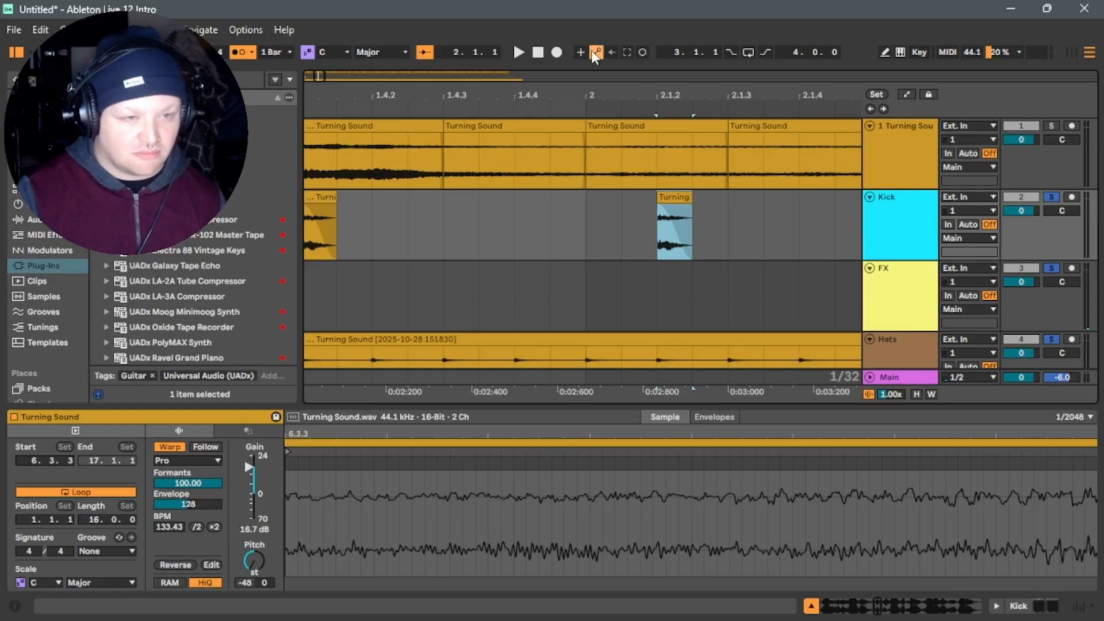
{"action": "left_click", "coordinate": [538, 53]}
{"action": "key", "text": "space"}
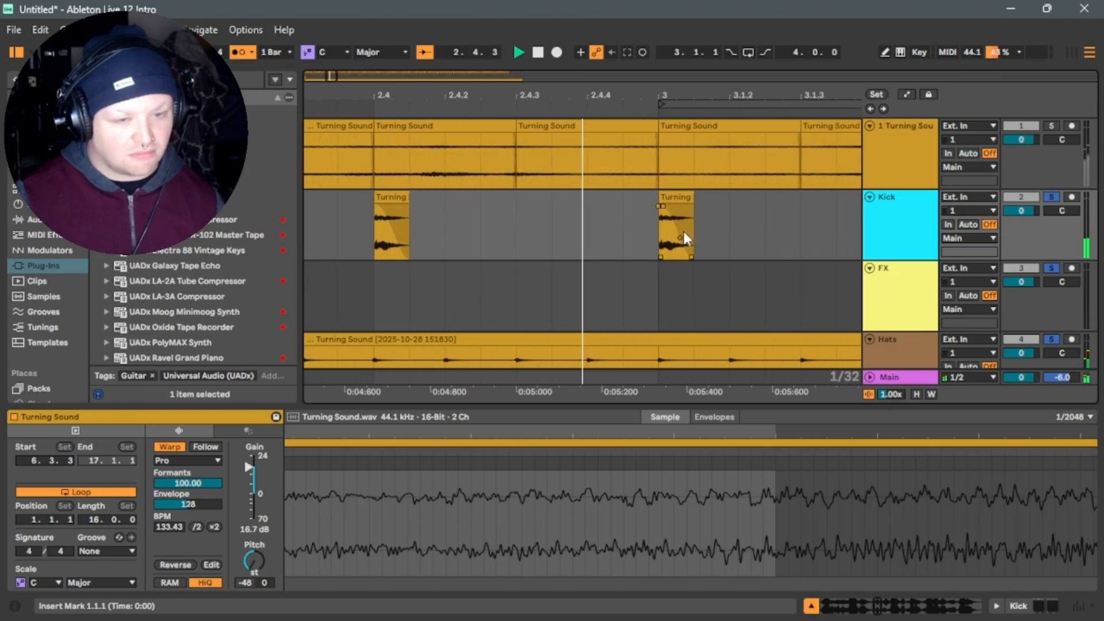
{"action": "key", "text": "space"}
Delete all Kick slices from 2.3.1 to the end of the track.
{"action": "left_click_drag", "start_coordinate": [335, 78], "coordinate": [335, 22]}
{"action": "key", "text": "space"}
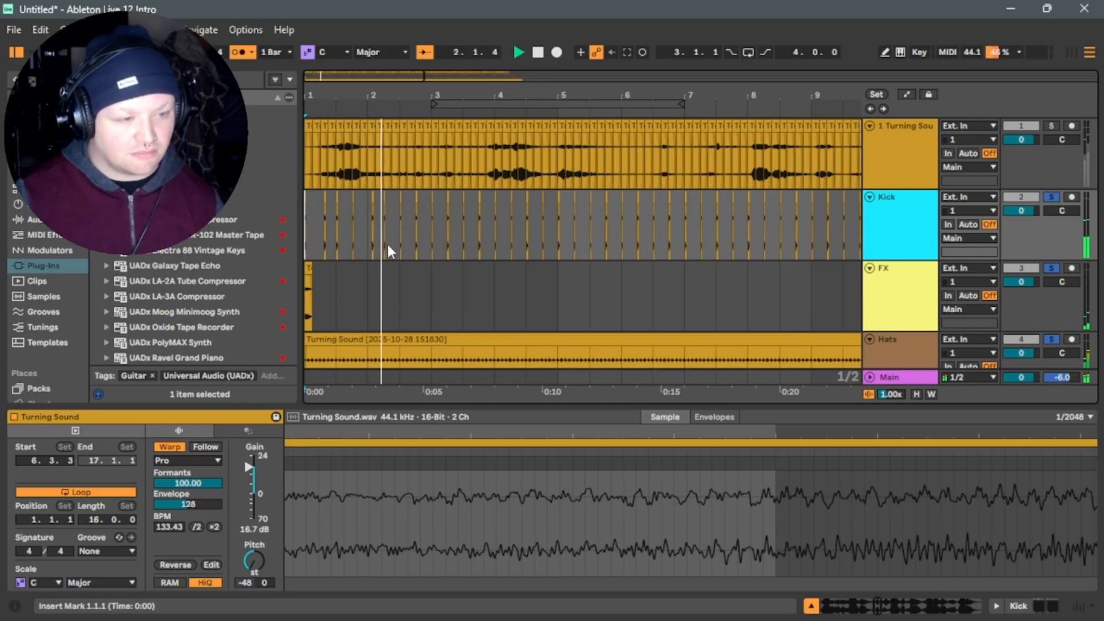
{"action": "left_click_drag", "start_coordinate": [394, 251], "coordinate": [861, 234]}
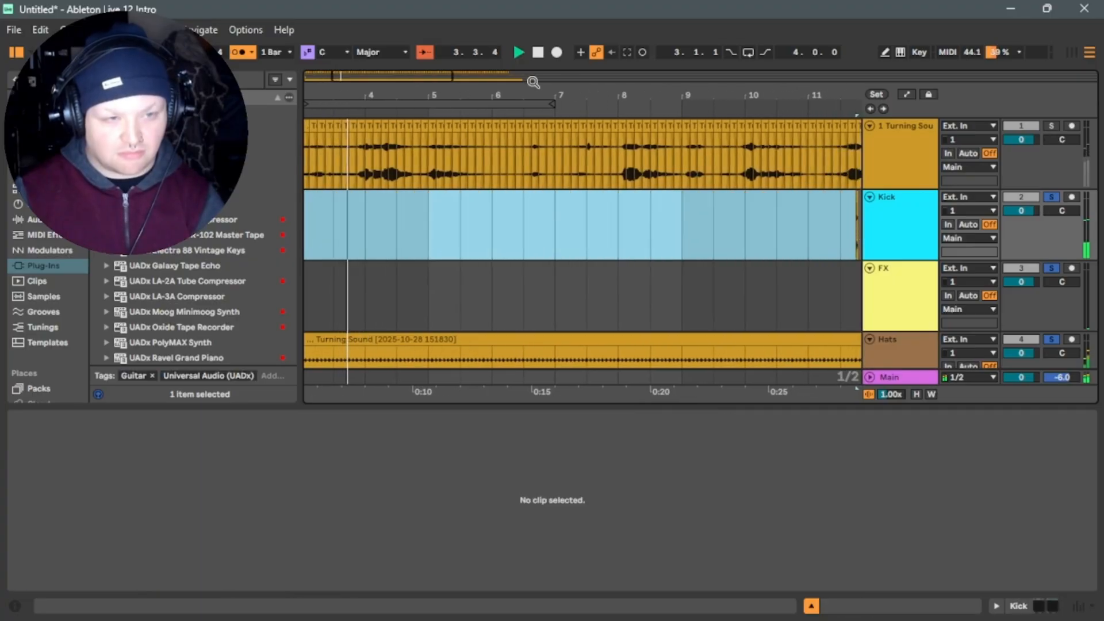
{"action": "left_click_drag", "start_coordinate": [446, 73], "coordinate": [541, 67]}
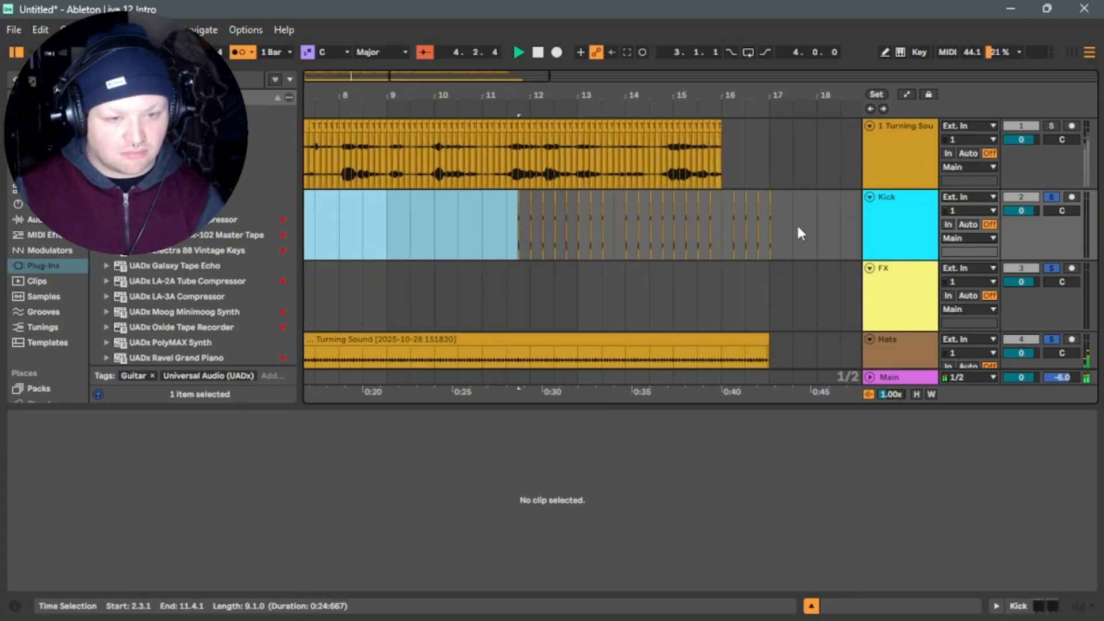
{"action": "left_click_drag", "start_coordinate": [816, 227], "coordinate": [498, 247]}
{"action": "left_click_drag", "start_coordinate": [422, 72], "coordinate": [337, 72]}
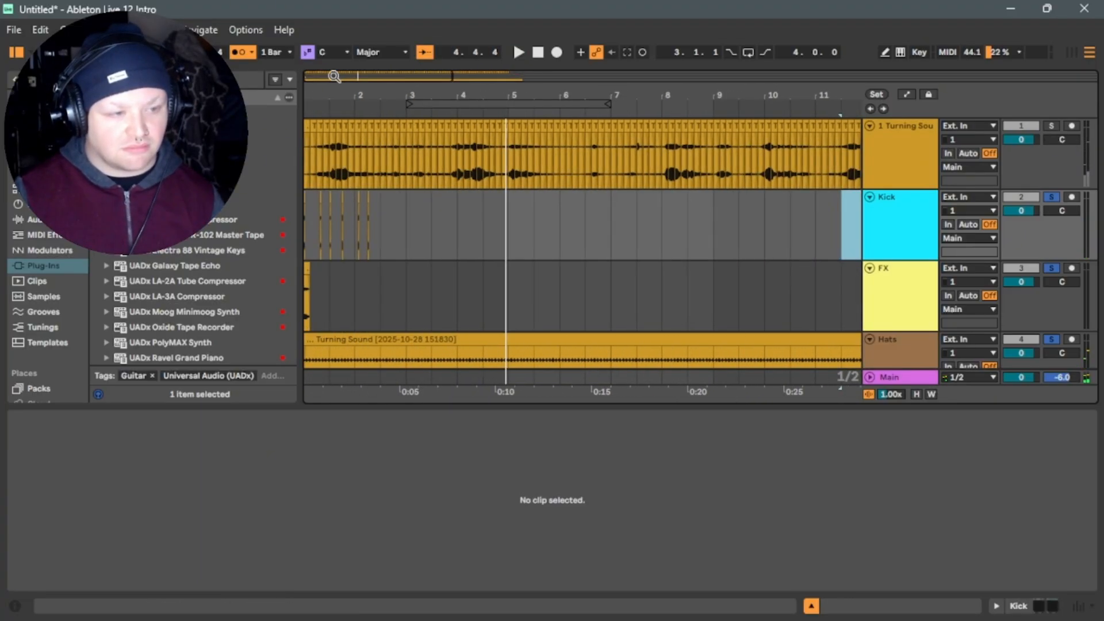
Duplicate the Kick pattern from 1.1.1 to 2.3.1 once, directly after itself, during playback.
{"action": "left_click_drag", "start_coordinate": [378, 216], "coordinate": [299, 221]}
{"action": "key", "text": "space"}
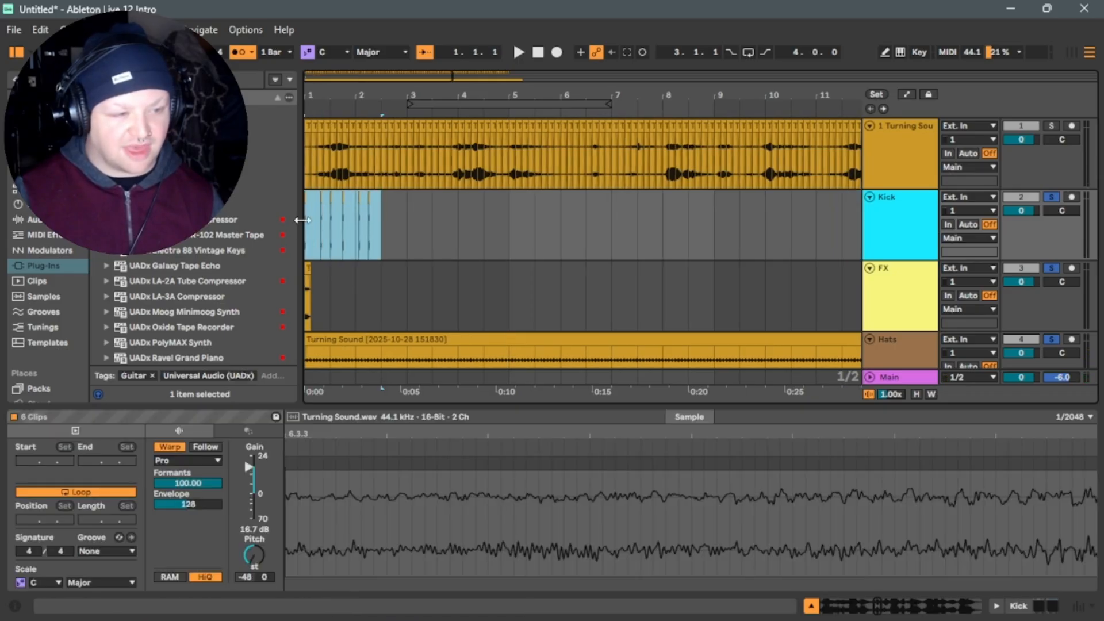
{"action": "key", "text": "ctrl+d"}
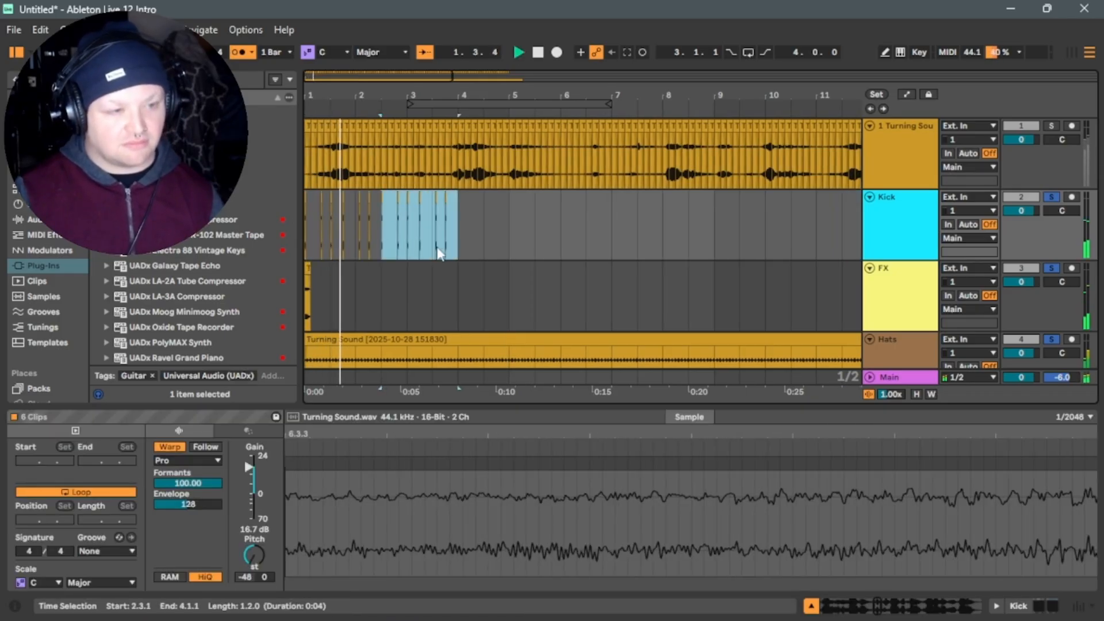
Duplicate the three-bar Kick pattern from 1.1.1 to 4.1.1 repeatedly until it reaches 43.1.1.
{"action": "left_click", "coordinate": [467, 239]}
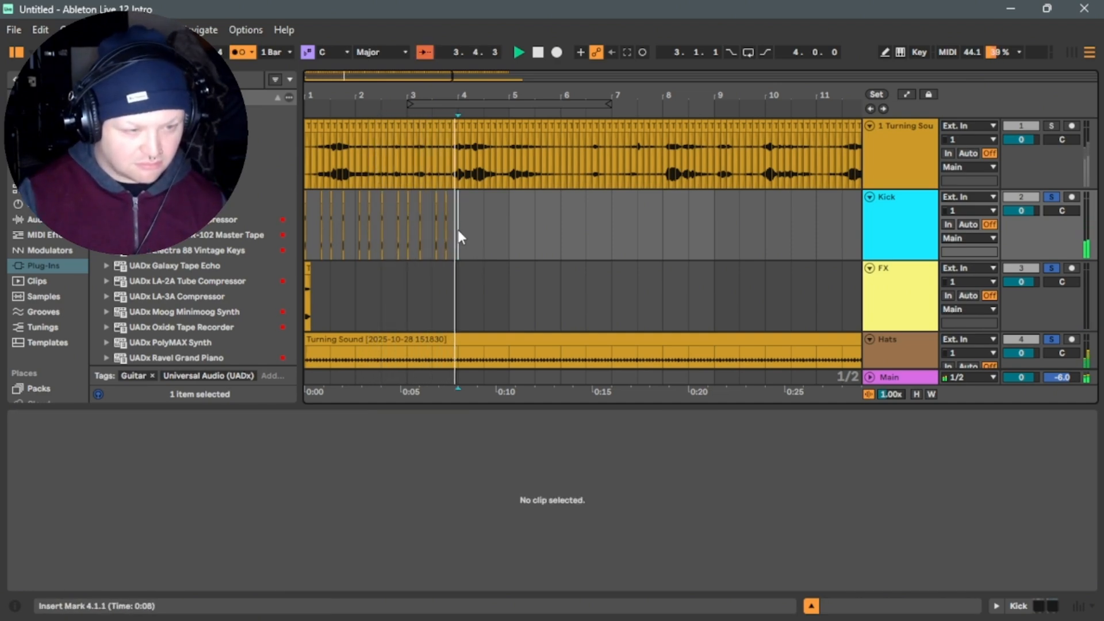
{"action": "left_click_drag", "start_coordinate": [458, 239], "coordinate": [297, 232]}
{"action": "key", "text": "ctrl+d"}
{"action": "key", "text": "ctrl+d"}
{"action": "key", "text": "ctrl+d"}
{"action": "key", "text": "ctrl+d"}
{"action": "key", "text": "ctrl+d"}
{"action": "key", "text": "ctrl+d"}
{"action": "key", "text": "ctrl+d"}
{"action": "key", "text": "ctrl+d"}
{"action": "key", "text": "ctrl+d"}
{"action": "key", "text": "ctrl+d"}
{"action": "key", "text": "ctrl+d"}
{"action": "key", "text": "ctrl+d"}
{"action": "key", "text": "ctrl+d"}
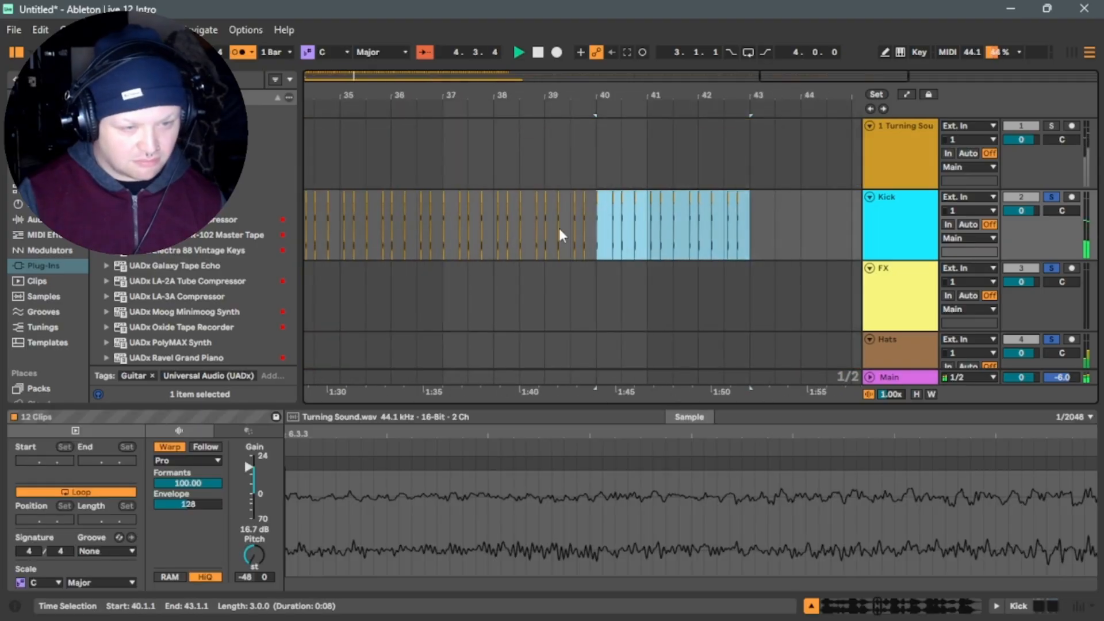
Delete the Kick slices from bar 16 onward so the track ends with the Turning Sound recording.
{"action": "left_click_drag", "start_coordinate": [521, 83], "coordinate": [660, 81]}
{"action": "left_click_drag", "start_coordinate": [819, 230], "coordinate": [464, 230]}
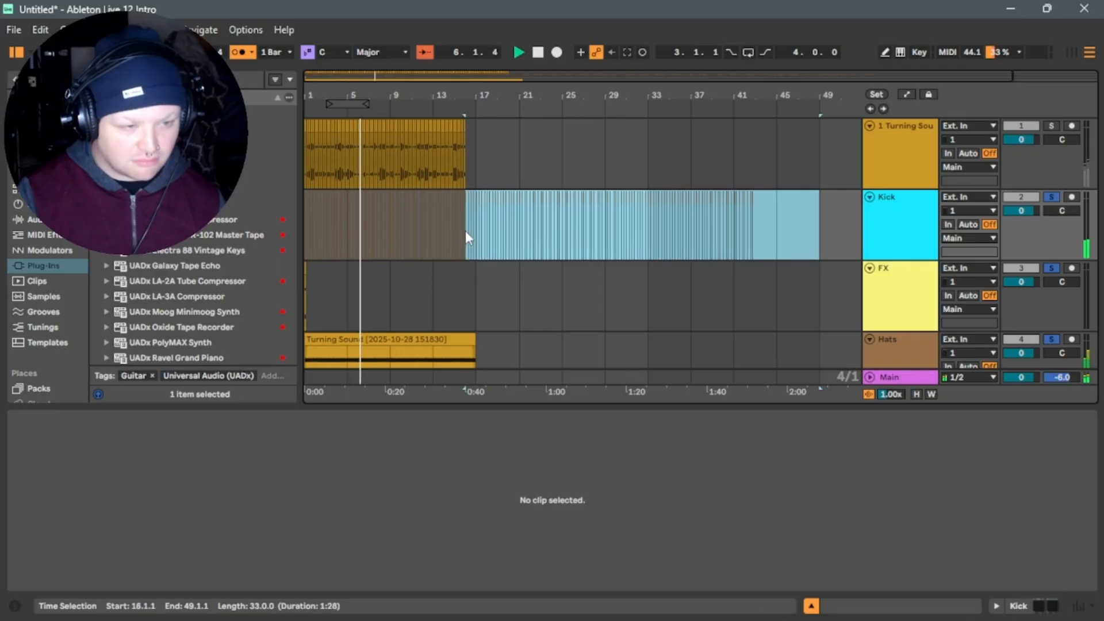
{"action": "key", "text": "Delete"}
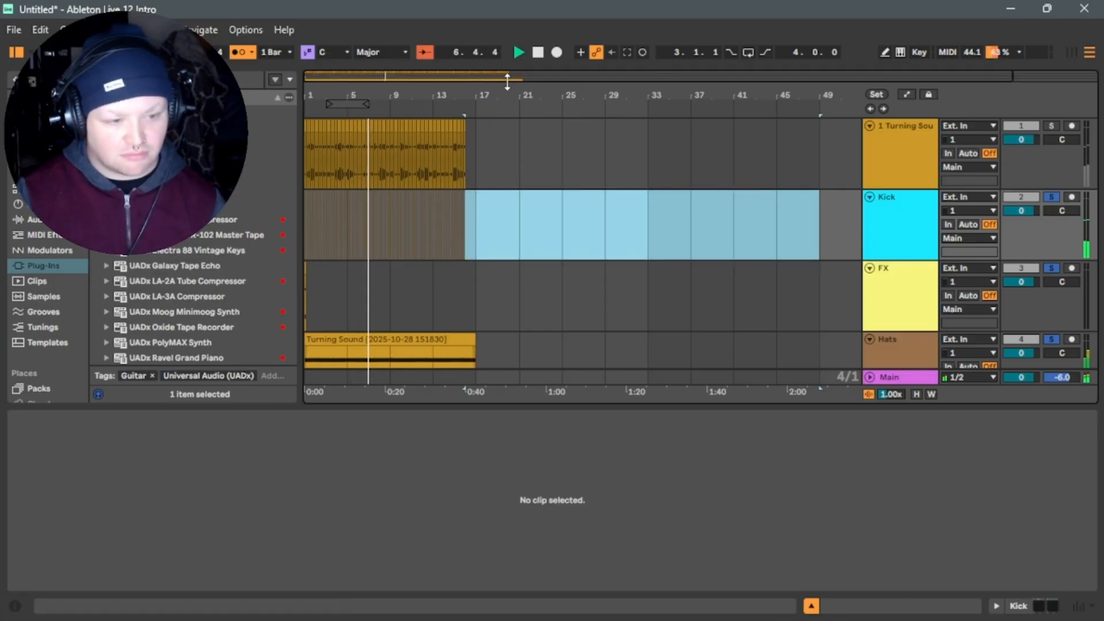
Stop playback, solo only the Hats track and show its empty device chain.
{"action": "left_click_drag", "start_coordinate": [504, 78], "coordinate": [713, 209]}
{"action": "left_click", "coordinate": [923, 339]}
{"action": "key", "text": "space"}
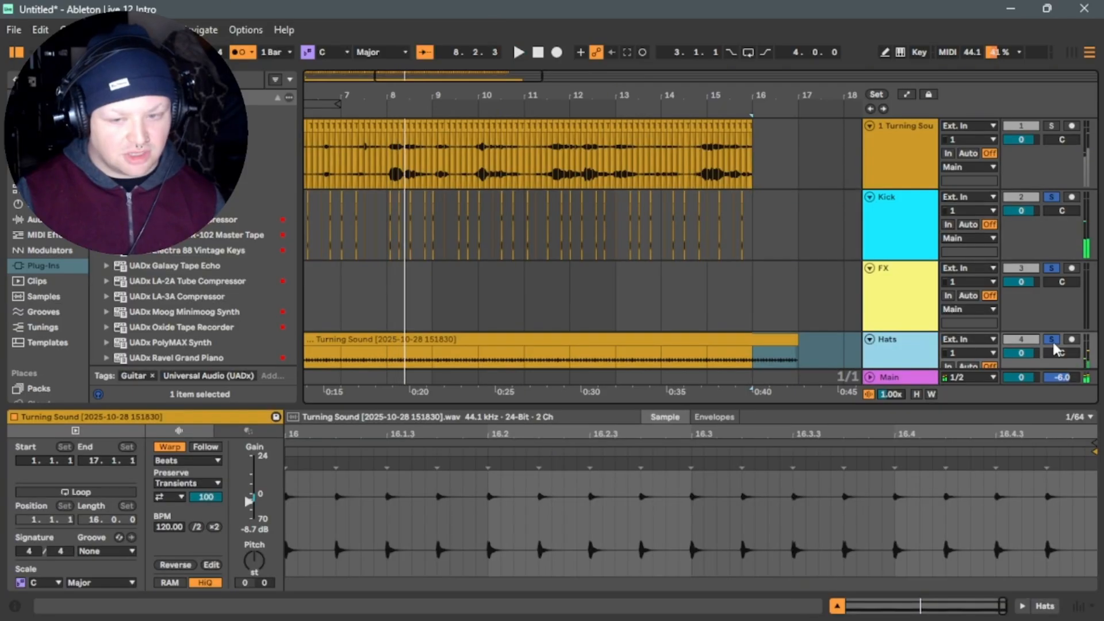
{"action": "left_click", "coordinate": [1053, 342]}
{"action": "left_click", "coordinate": [891, 350]}
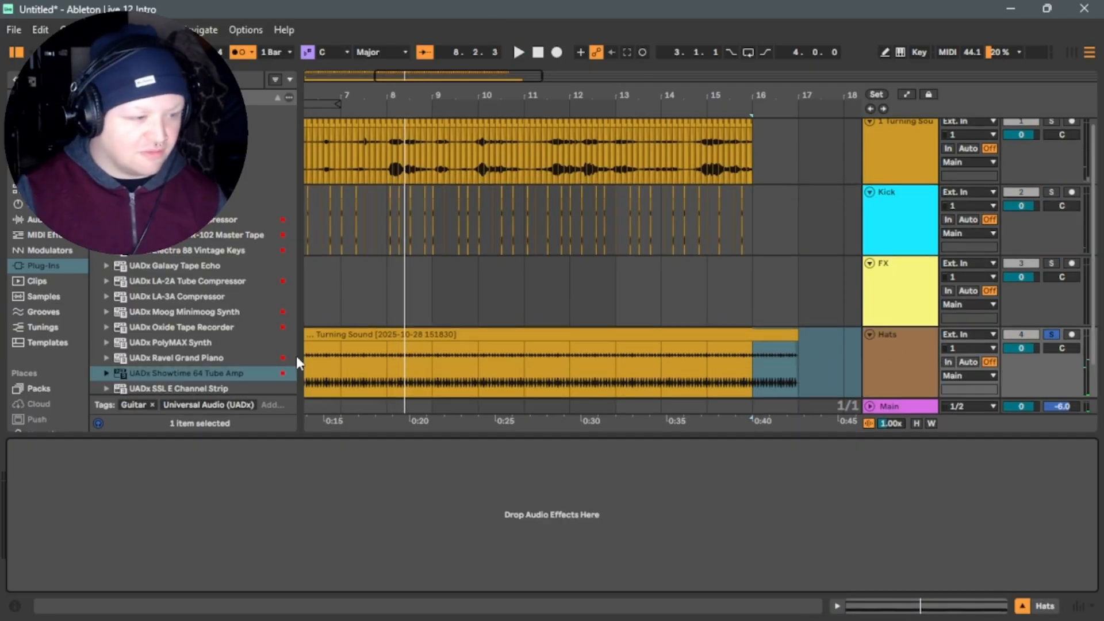
Load iZotope's Ozone Equalizer onto the Hats track and check its preset list without choosing a preset.
{"action": "left_click", "coordinate": [99, 204]}
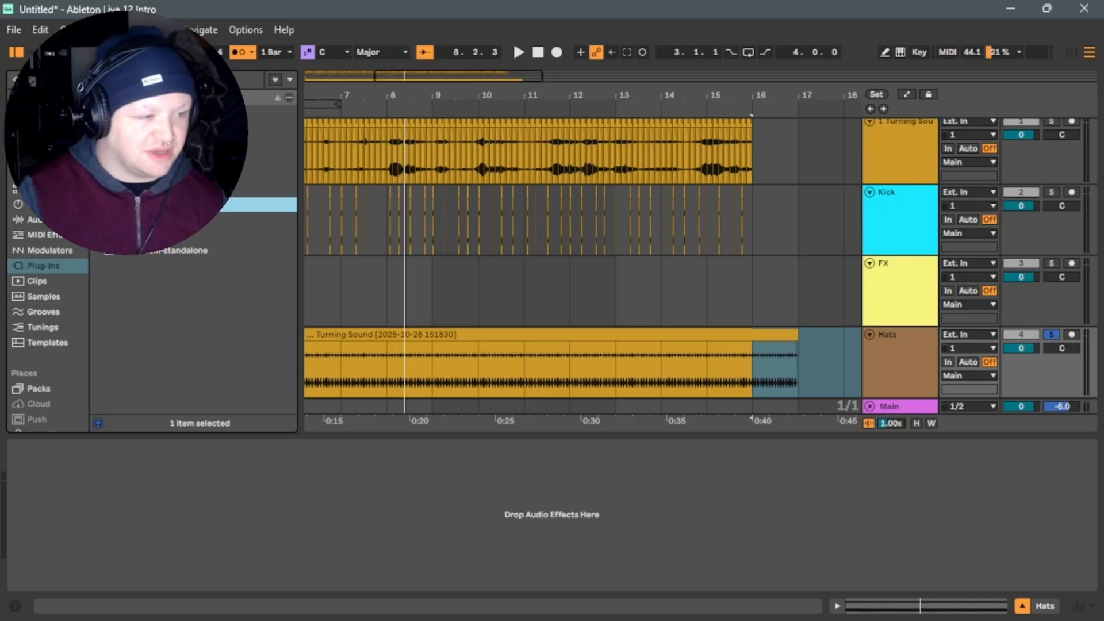
{"action": "left_click", "coordinate": [97, 174]}
{"action": "left_click", "coordinate": [97, 174]}
{"action": "left_click", "coordinate": [97, 158]}
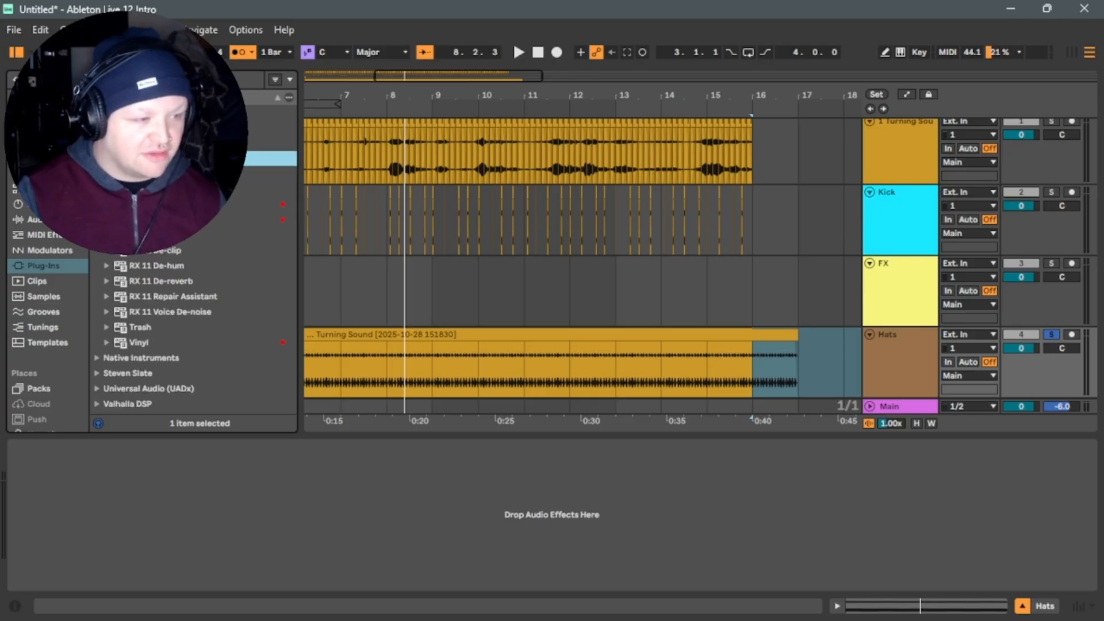
{"action": "left_click", "coordinate": [148, 220]}
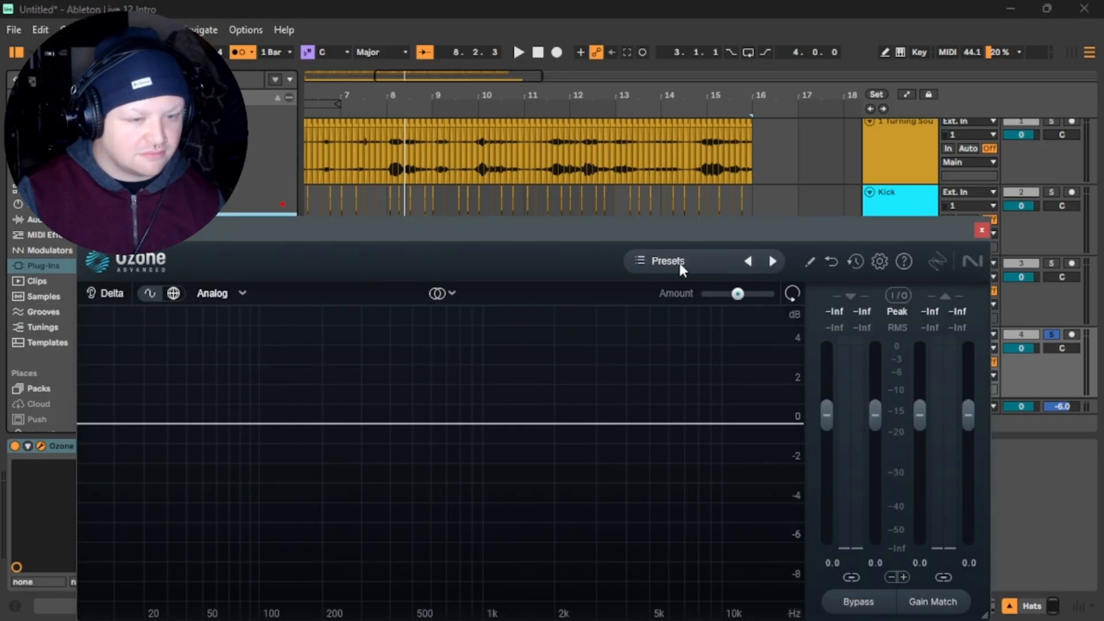
{"action": "left_click", "coordinate": [682, 263]}
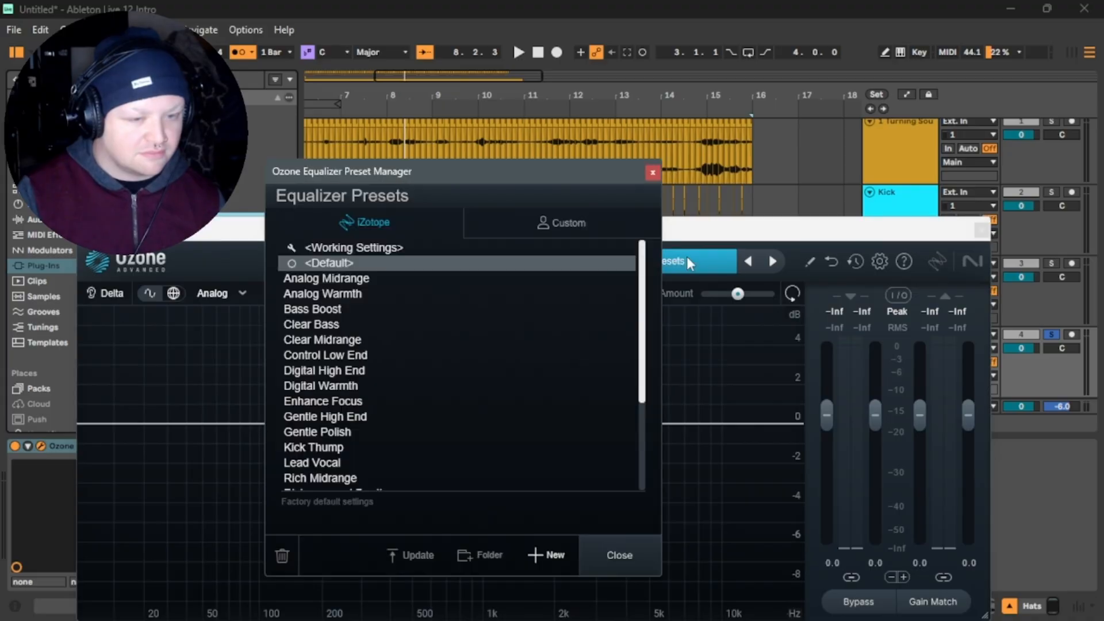
{"action": "left_click", "coordinate": [650, 172]}
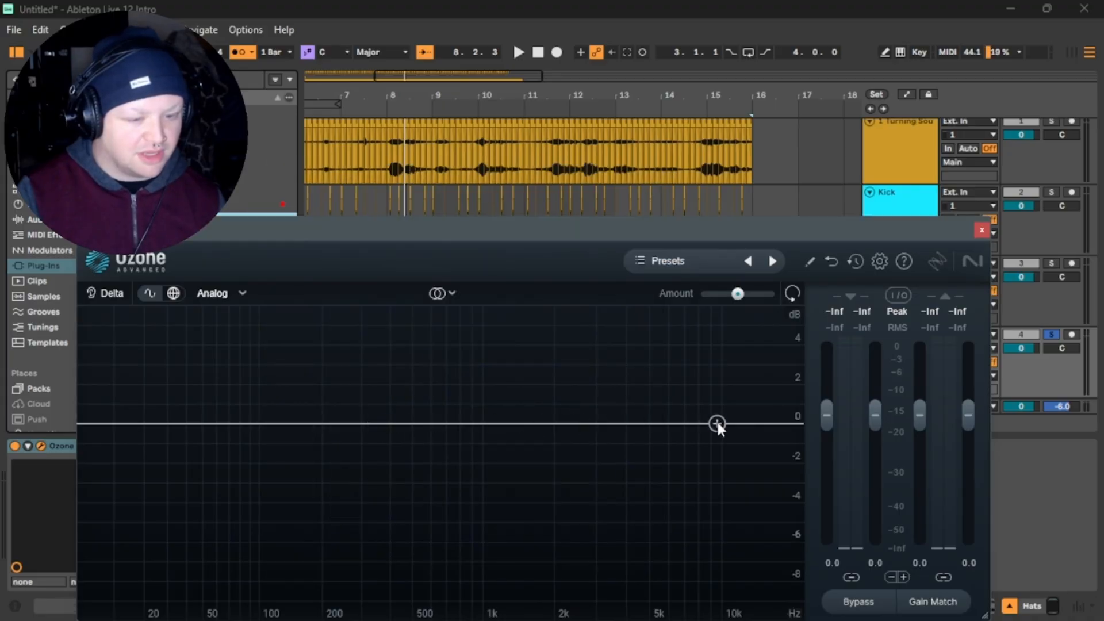
Add a high-shelf band to the Hats equalizer at about 5700 Hz with about 1.7 dB gain and play the result.
{"action": "left_click", "coordinate": [719, 424]}
{"action": "left_click_drag", "start_coordinate": [719, 424], "coordinate": [667, 391]}
{"action": "key", "text": "space"}
{"action": "key", "text": "space"}
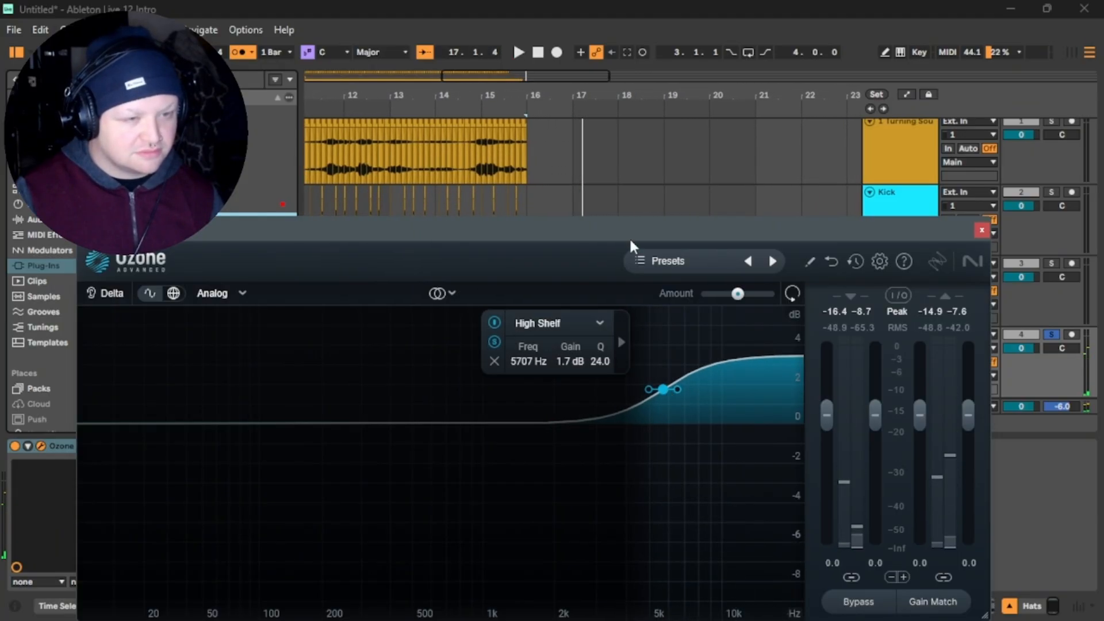
Play from the start, adjust the high shelf to about 5080 Hz and 0.7 dB gain, and close the equalizer window.
{"action": "left_click", "coordinate": [538, 52]}
{"action": "key", "text": "space"}
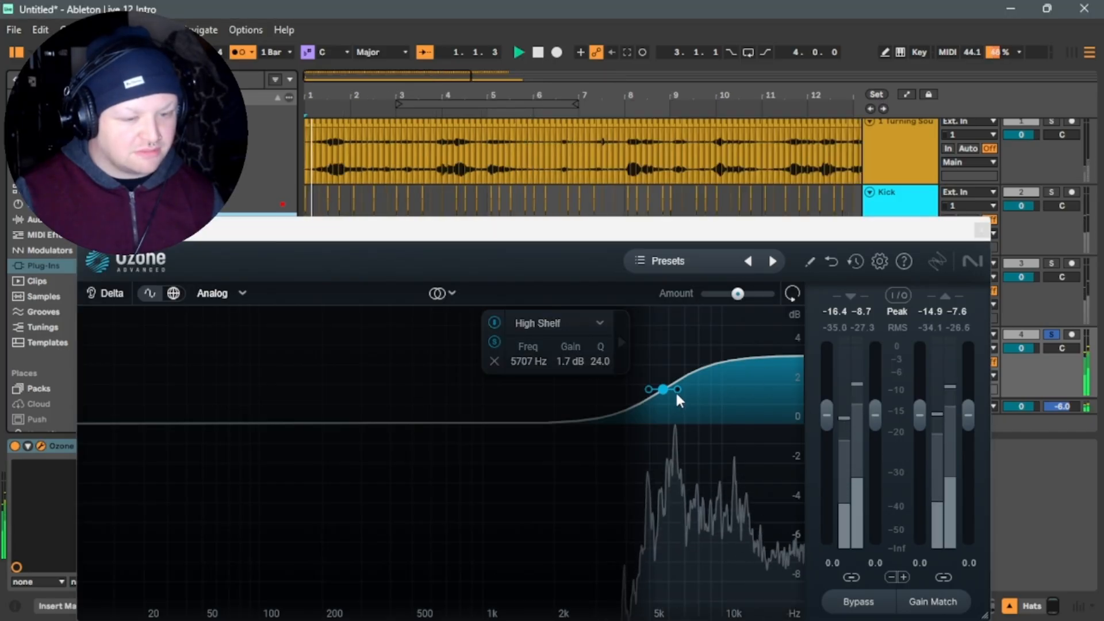
{"action": "mouse_move", "coordinate": [663, 389]}
{"action": "left_mouse_down"}
{"action": "mouse_move", "coordinate": [604, 390]}
{"action": "mouse_move", "coordinate": [581, 407]}
{"action": "mouse_move", "coordinate": [640, 409]}
{"action": "mouse_move", "coordinate": [642, 399]}
{"action": "mouse_move", "coordinate": [710, 411]}
{"action": "mouse_move", "coordinate": [650, 406]}
{"action": "left_mouse_up"}
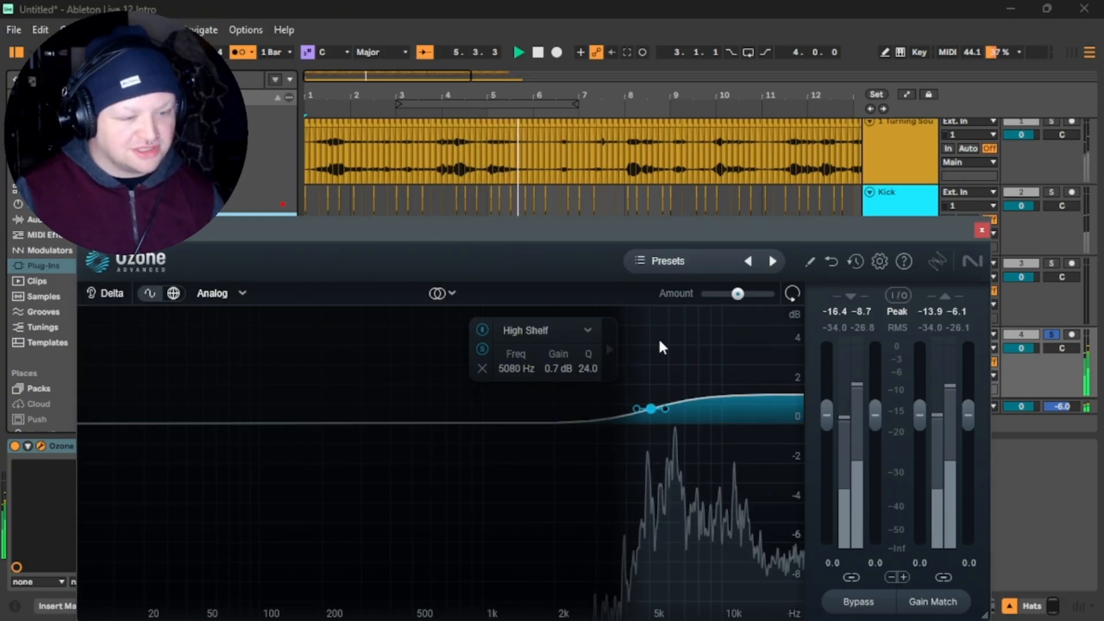
{"action": "left_click", "coordinate": [481, 349]}
{"action": "left_click", "coordinate": [482, 350]}
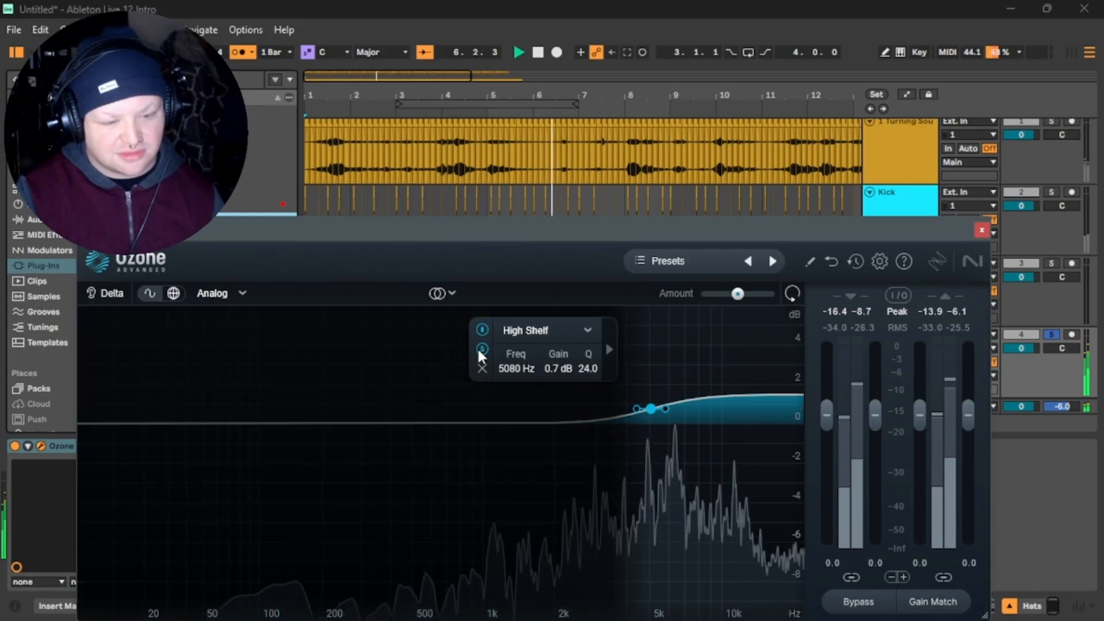
{"action": "left_click", "coordinate": [980, 230]}
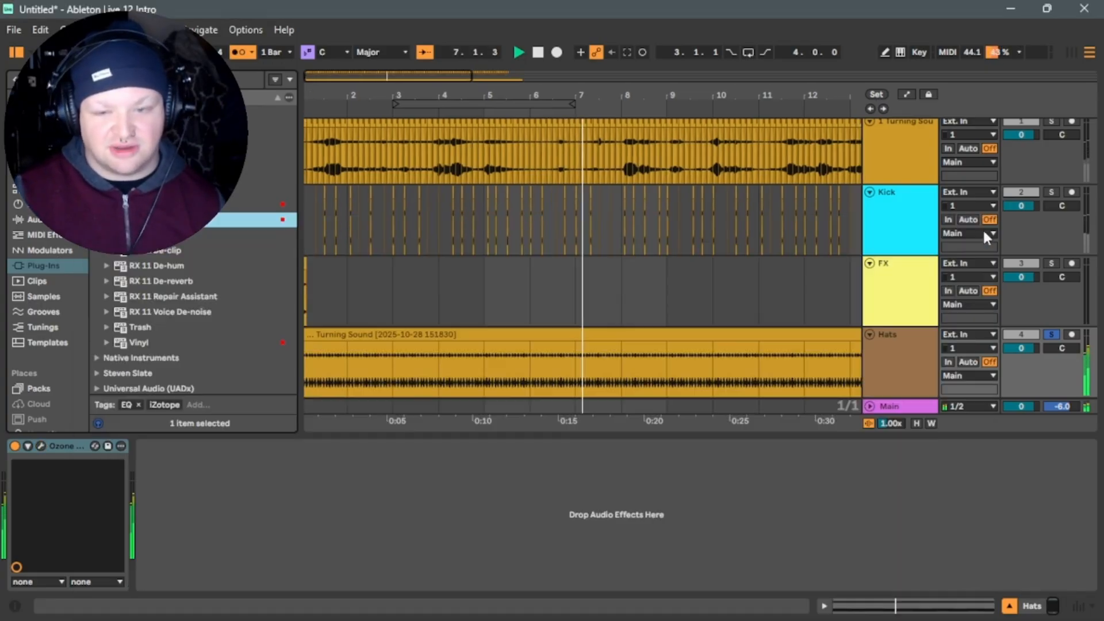
Solo the Kick together with the Hats, save the set and play both tracks from the beginning.
{"action": "left_click", "coordinate": [1051, 191]}
{"action": "key", "text": "ctrl+s"}
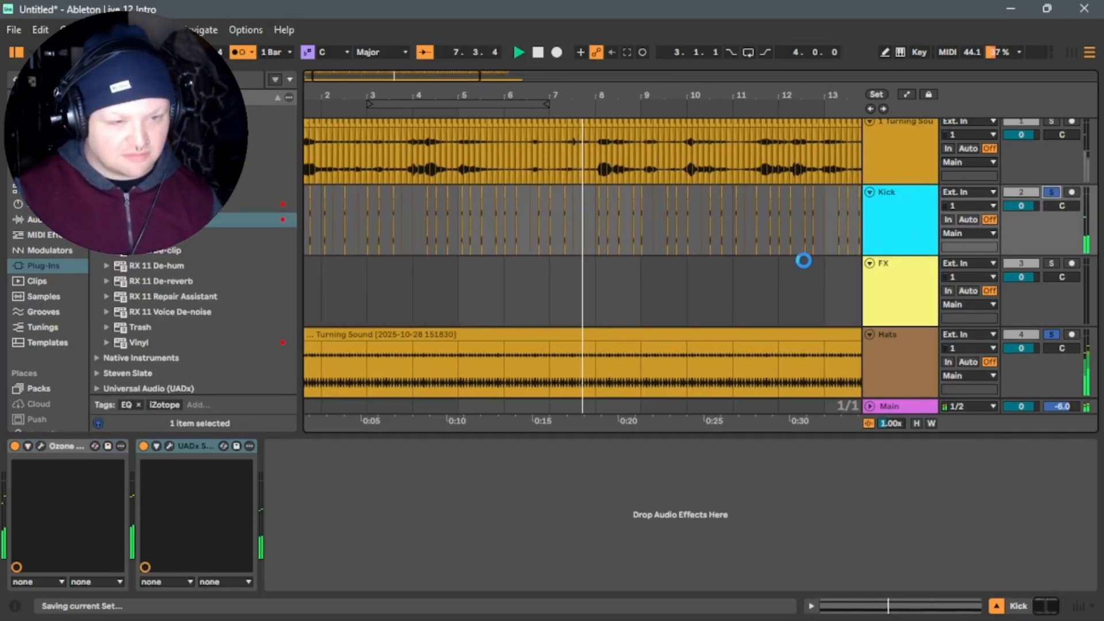
{"action": "left_click", "coordinate": [544, 51]}
{"action": "key", "text": "space"}
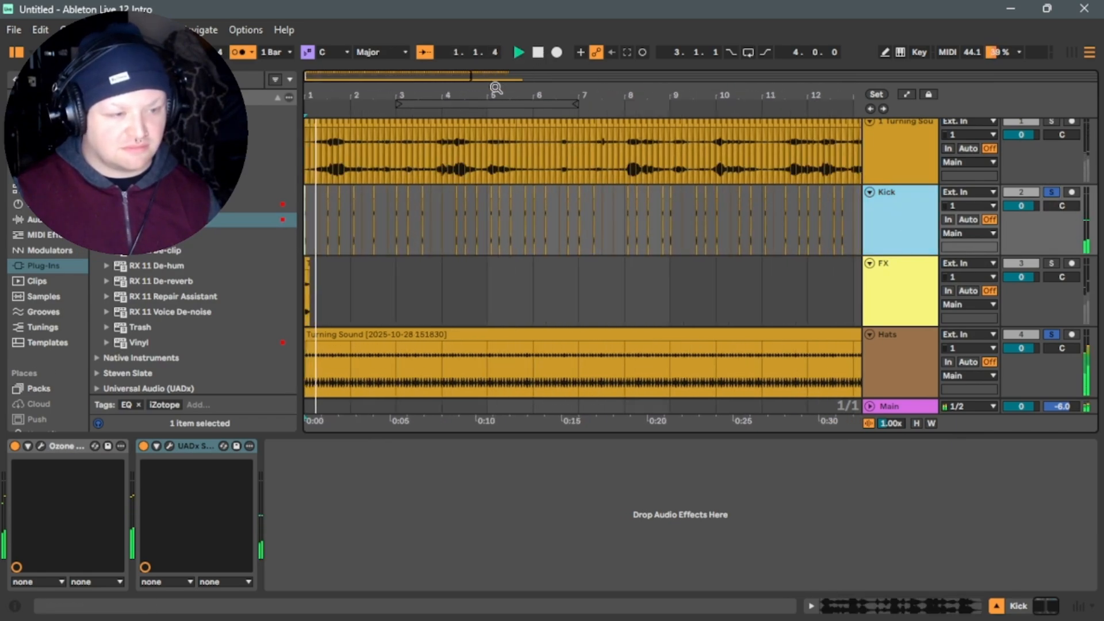
Clear all track solos, play the Kick, FX and Hats together from the start, and save the set.
{"action": "left_click", "coordinate": [1052, 263]}
{"action": "left_click", "coordinate": [1052, 263]}
{"action": "left_click", "coordinate": [539, 53]}
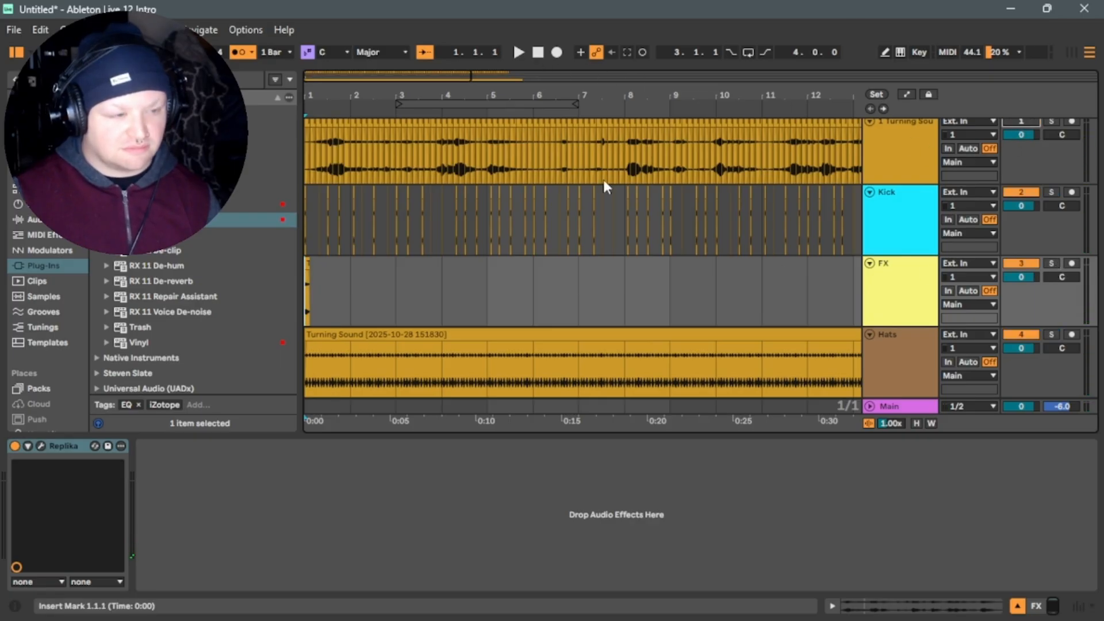
{"action": "key", "text": "space"}
{"action": "key", "text": "ctrl+s"}
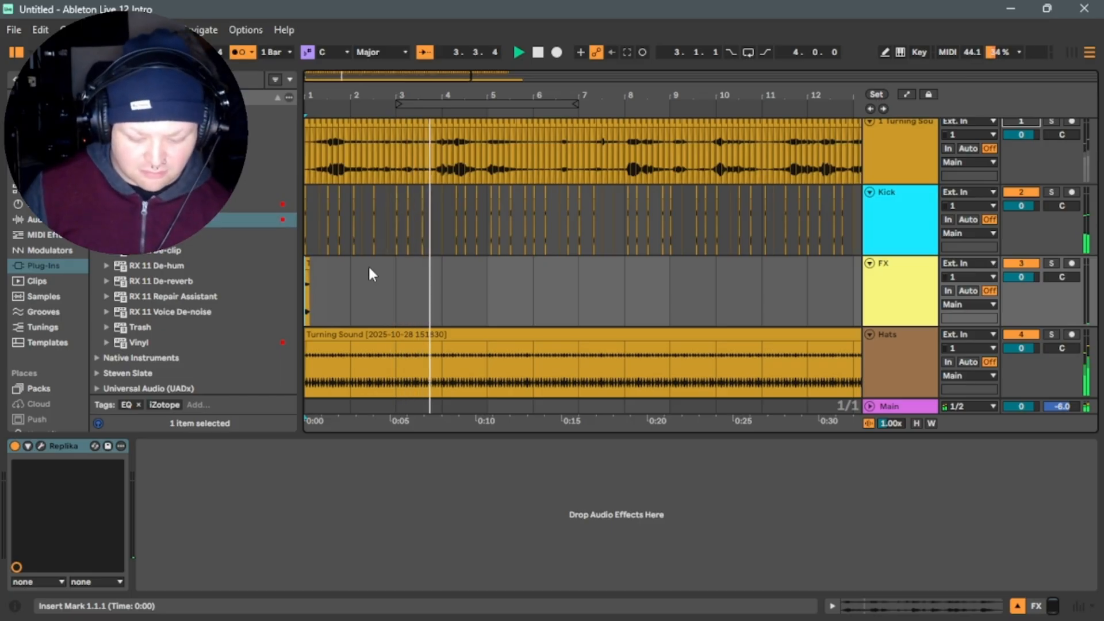
{"action": "key", "text": "space"}
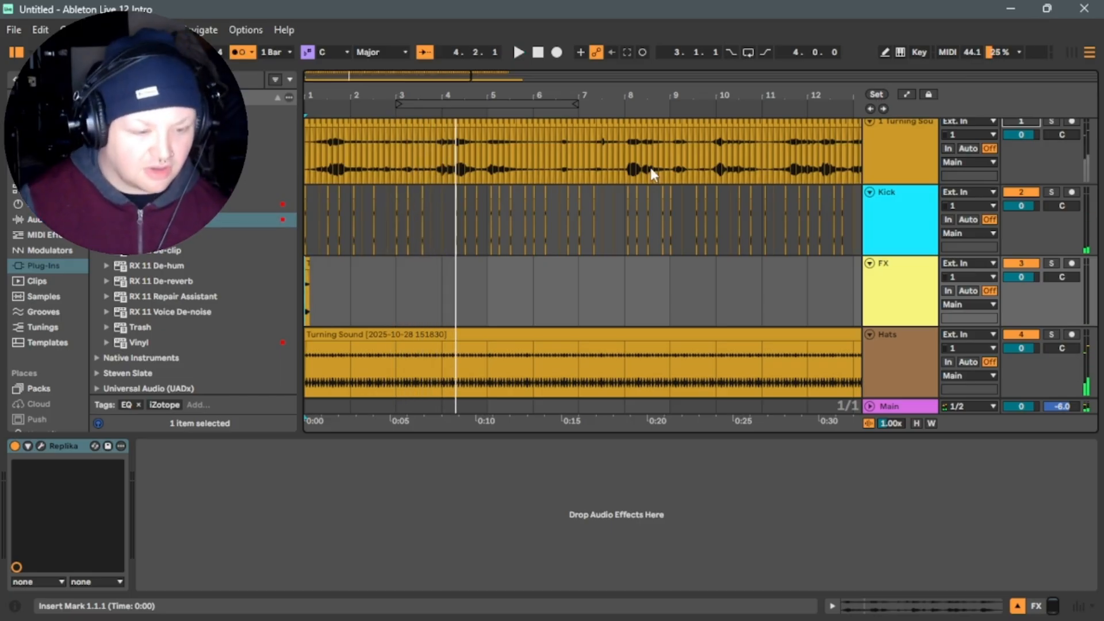
Solo the Turning Sound track and listen to its slices around bar 8.
{"action": "key", "text": "minus"}
{"action": "key", "text": "minus"}
{"action": "key", "text": "minus"}
{"action": "scroll", "coordinate": [923, 170], "scroll_direction": "up", "scroll_amount": 1}
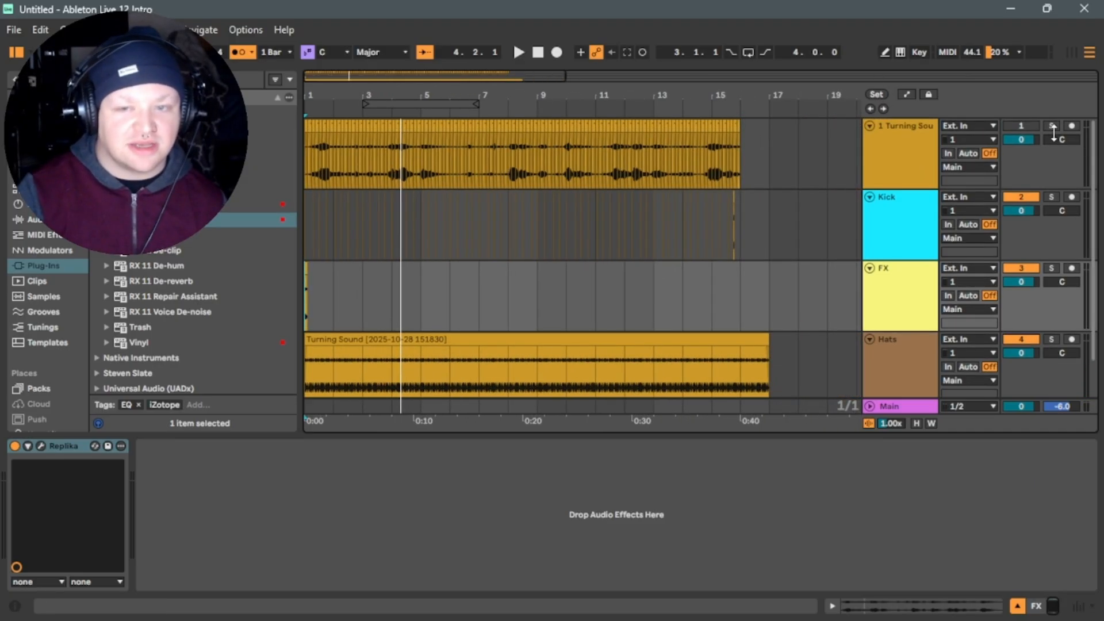
{"action": "left_click", "coordinate": [1052, 127]}
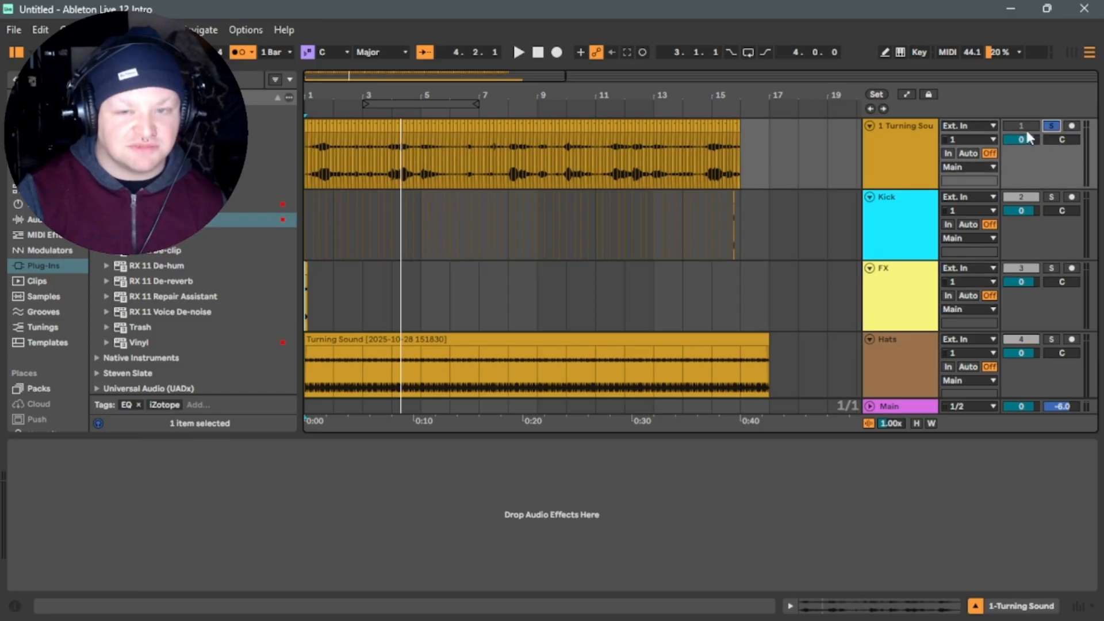
{"action": "left_click", "coordinate": [513, 168]}
{"action": "key", "text": "space"}
{"action": "left_click_drag", "start_coordinate": [694, 96], "coordinate": [836, 132]}
{"action": "key", "text": "space"}
Select the Turning Sound slice at 8.1.3, audition it and copy it.
{"action": "left_click", "coordinate": [538, 127]}
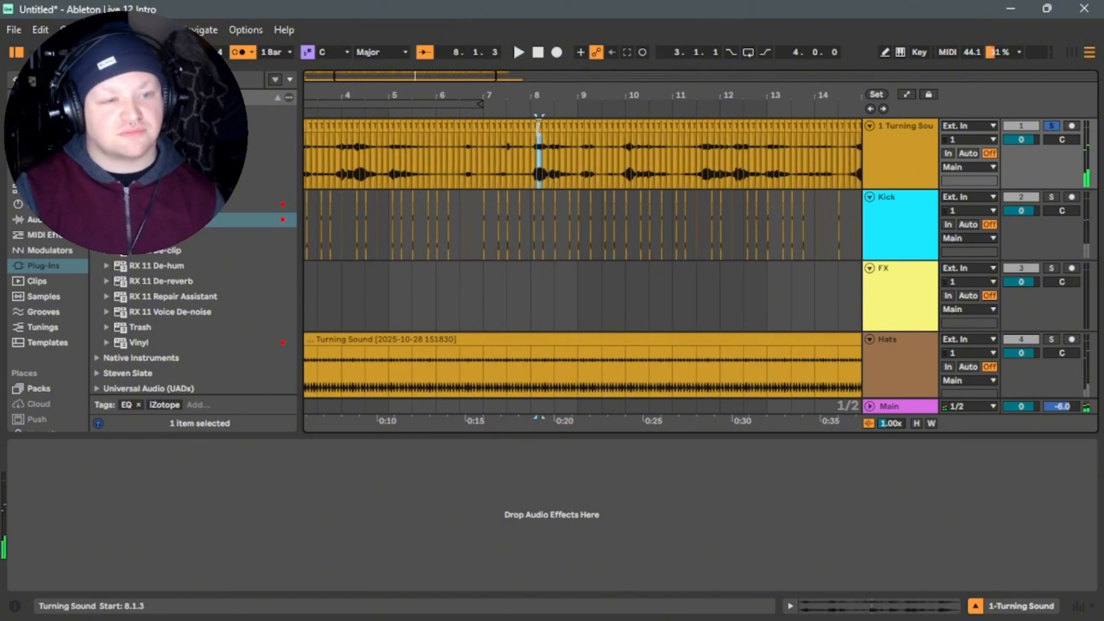
{"action": "key", "text": "space"}
{"action": "key", "text": "space"}
{"action": "key", "text": "space"}
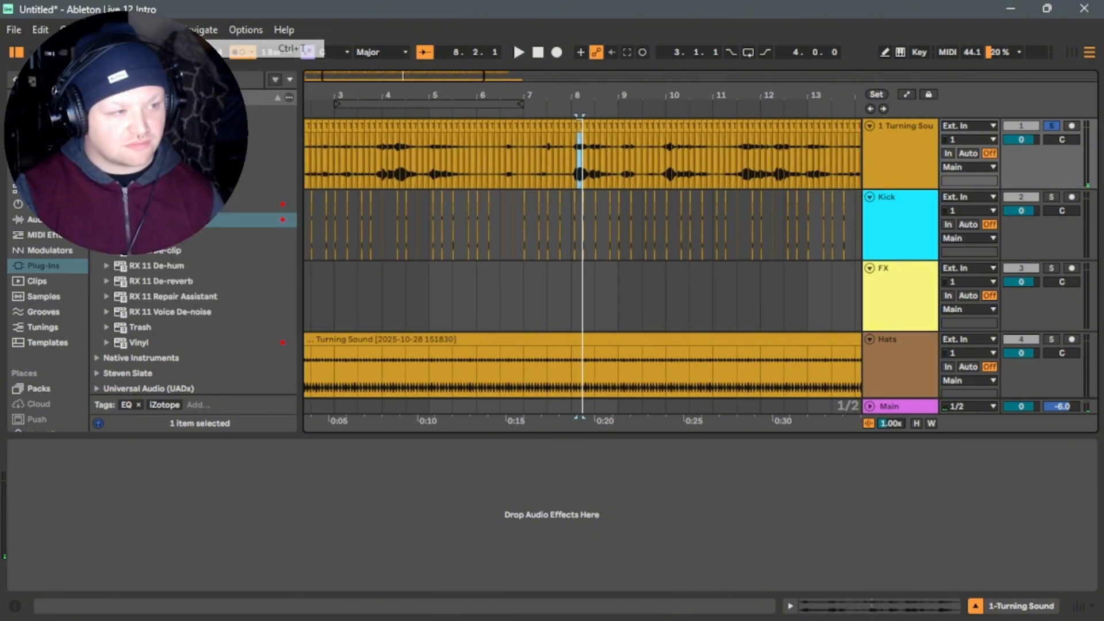
Insert a new audio track below Turning Sound, arm and solo it, and return to the start of the arrangement.
{"action": "key", "text": "ctrl+t"}
{"action": "left_click", "coordinate": [1072, 196]}
{"action": "left_click", "coordinate": [1052, 197]}
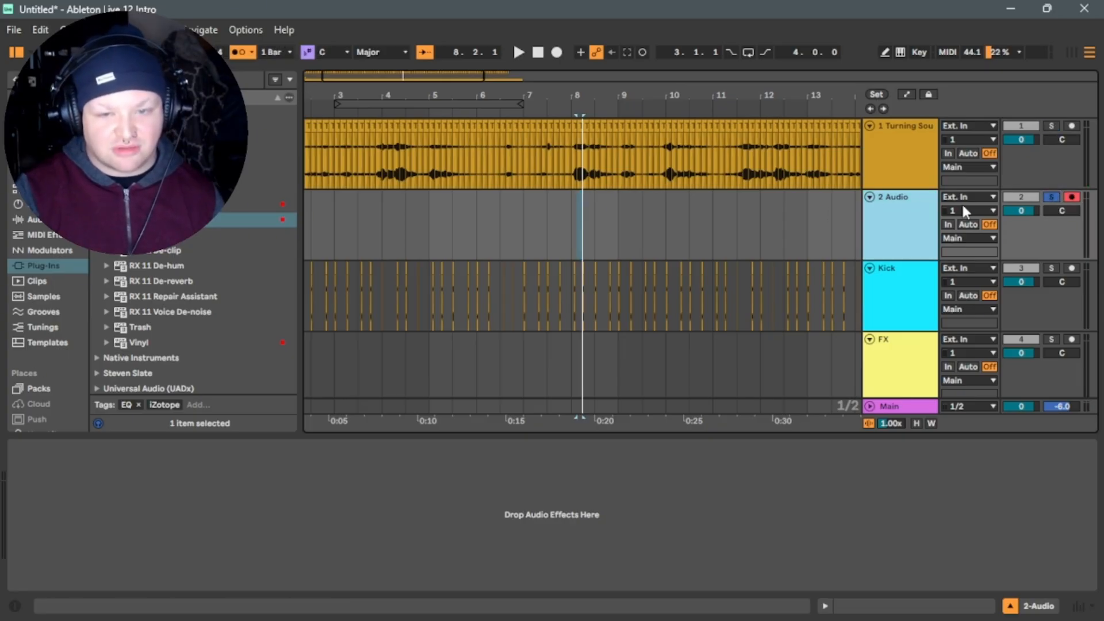
{"action": "left_click", "coordinate": [533, 54]}
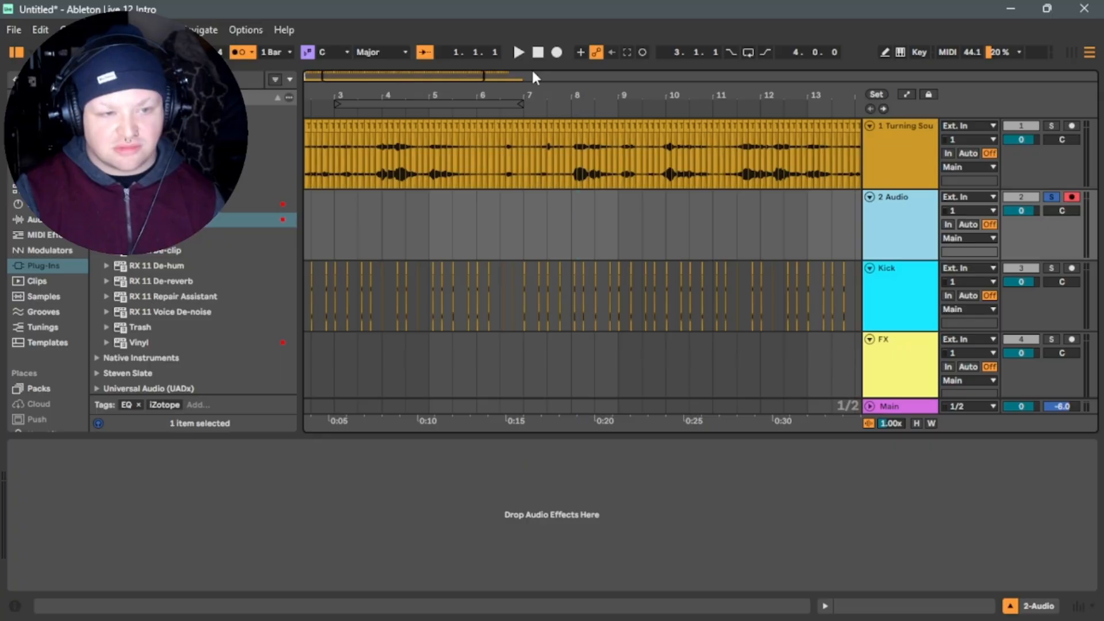
{"action": "key", "text": "space"}
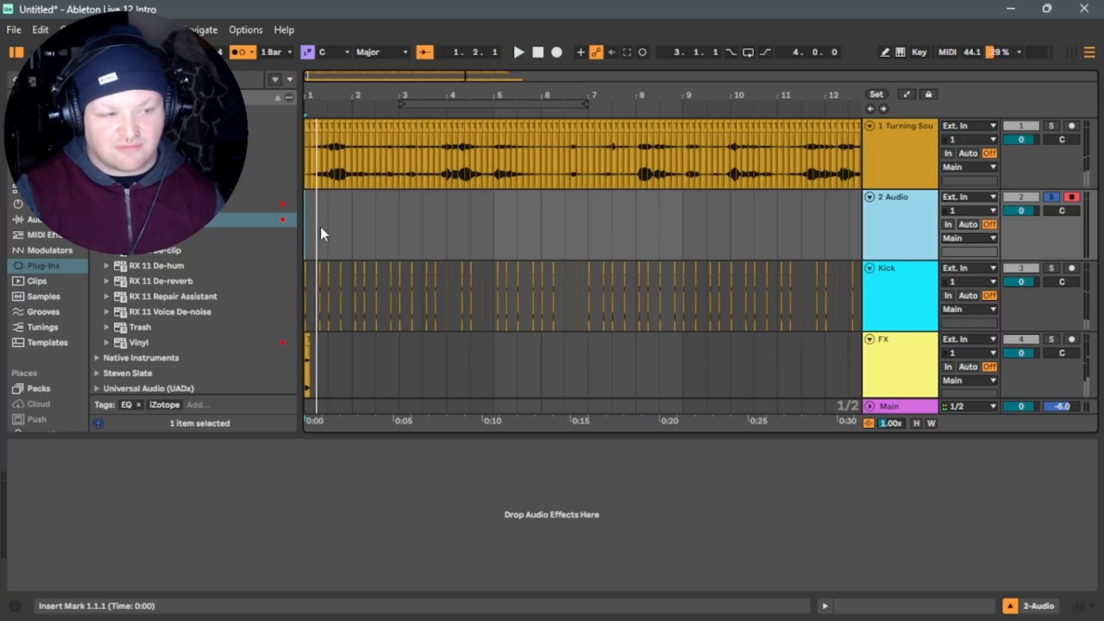
Paste the copied slice at 1.1.1 on the new audio track and play it.
{"action": "key", "text": "ctrl+v"}
{"action": "key", "text": "space"}
{"action": "key", "text": "space"}
{"action": "left_click_drag", "start_coordinate": [315, 77], "coordinate": [315, 109]}
{"action": "key", "text": "space"}
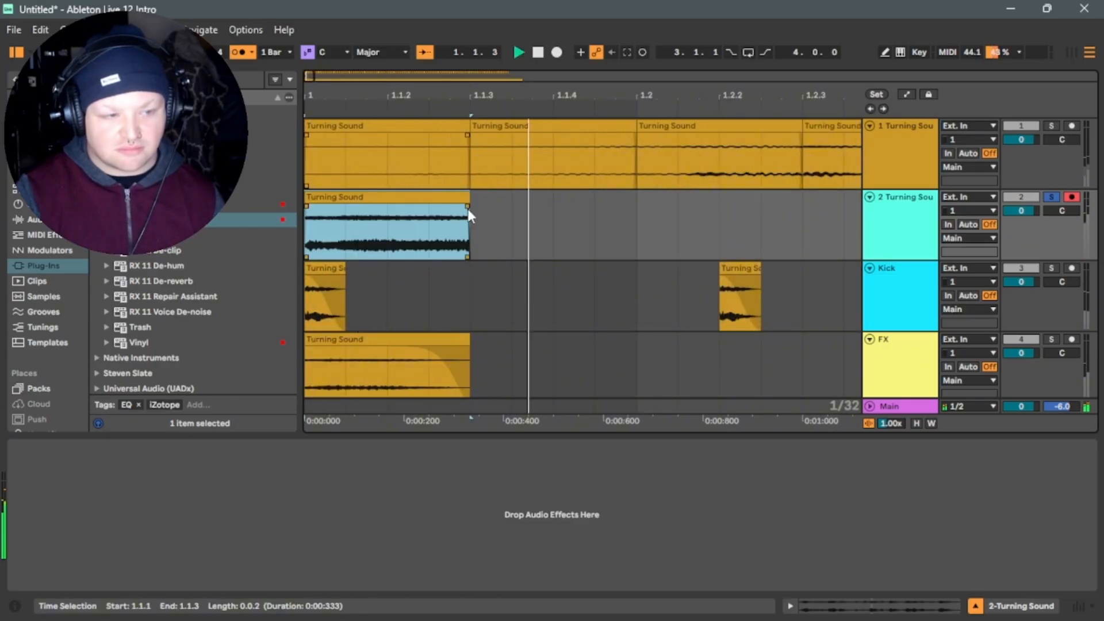
{"action": "key", "text": "space"}
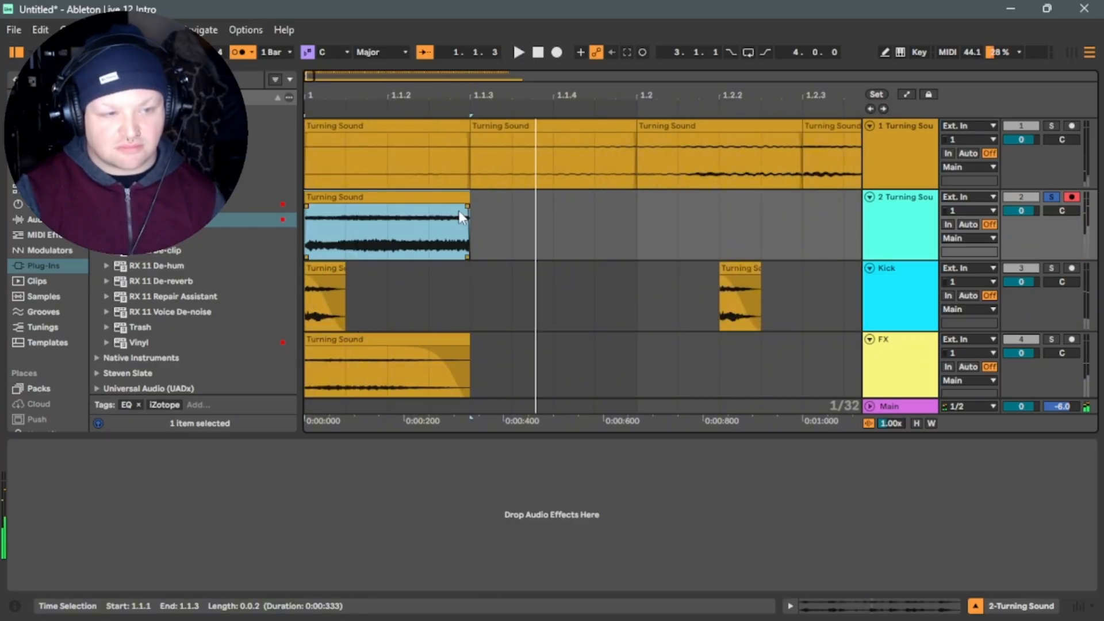
Shorten the pasted slice so it ends at 1.1.2 and play it back.
{"action": "double_click", "coordinate": [432, 199]}
{"action": "left_click_drag", "start_coordinate": [467, 196], "coordinate": [387, 201]}
{"action": "key", "text": "space"}
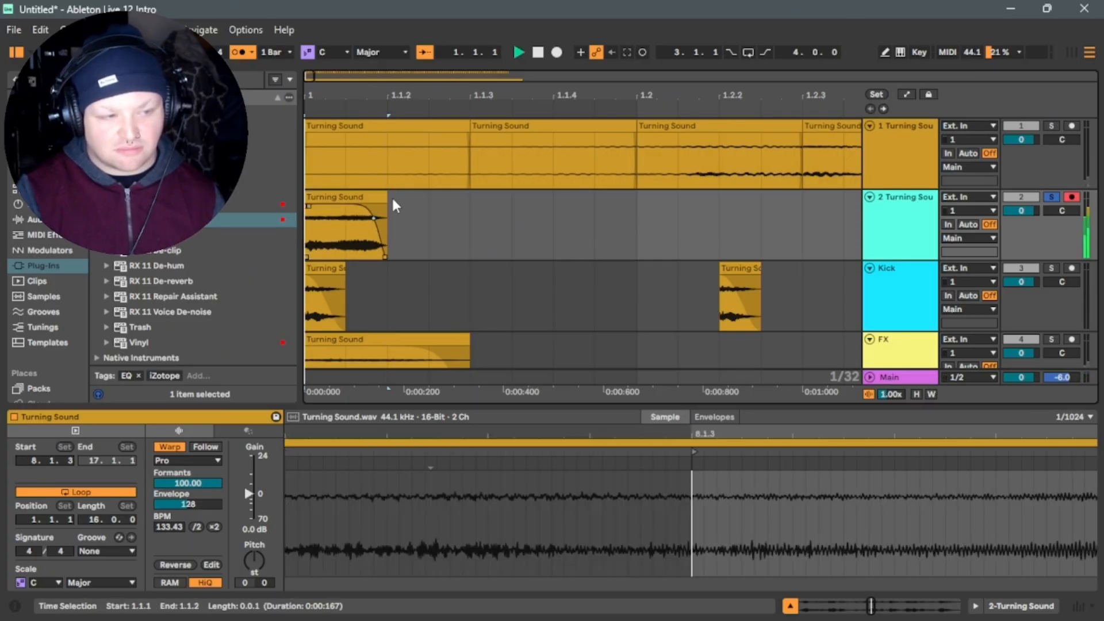
{"action": "key", "text": "space"}
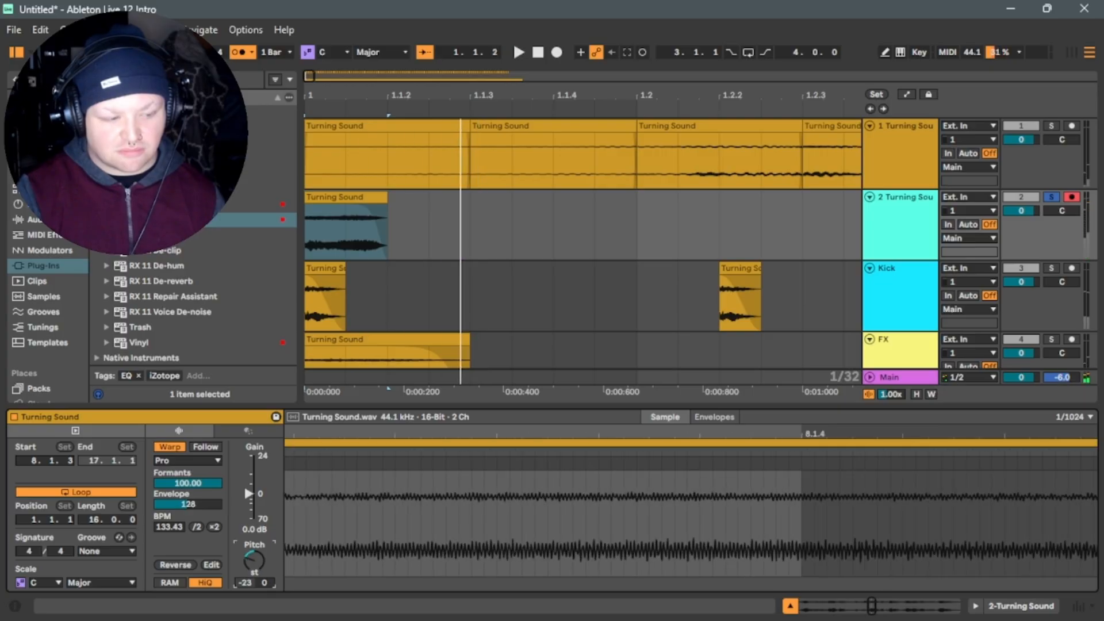
Transpose the shortened slice down to -38 semitones while auditioning it repeatedly.
{"action": "key", "text": "space"}
{"action": "left_click_drag", "start_coordinate": [256, 560], "coordinate": [255, 553]}
{"action": "key", "text": "space"}
{"action": "key", "text": "space"}
{"action": "key", "text": "space"}
{"action": "key", "text": "space"}
{"action": "key", "text": "space"}
{"action": "key", "text": "space"}
{"action": "key", "text": "space"}
{"action": "key", "text": "space"}
{"action": "key", "text": "space"}
{"action": "key", "text": "Up"}
{"action": "key", "text": "space"}
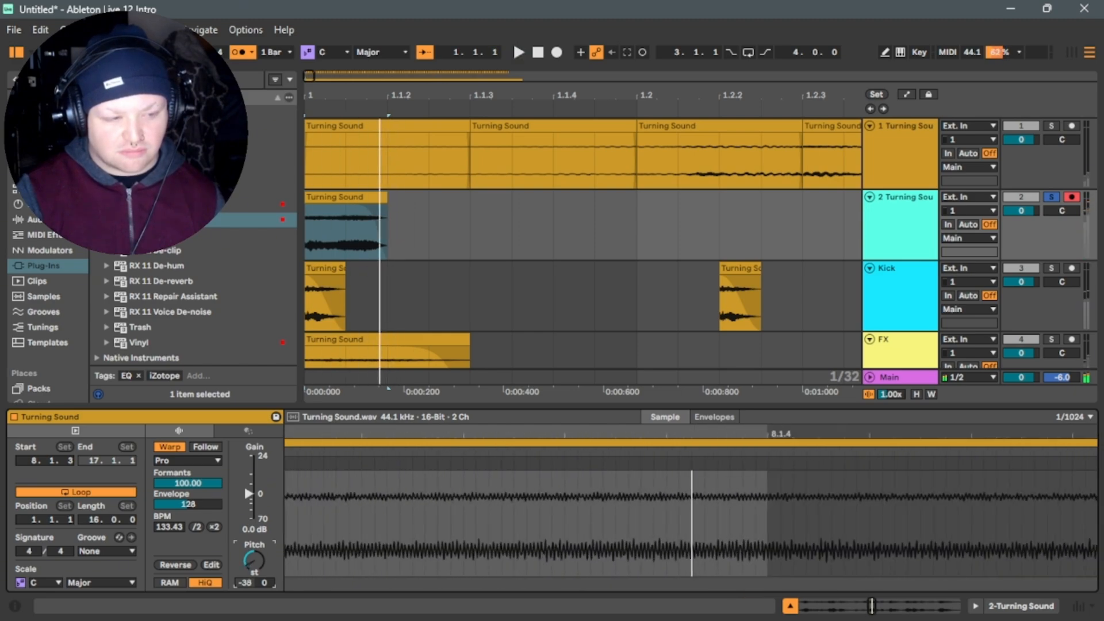
Audition further pitch changes on the slice and transpose it down to -48 semitones.
{"action": "key", "text": "space"}
{"action": "key", "text": "space"}
{"action": "key", "text": "Up"}
{"action": "key", "text": "Up"}
{"action": "key", "text": "space"}
{"action": "key", "text": "space"}
{"action": "key", "text": "Up"}
{"action": "key", "text": "space"}
{"action": "key", "text": "space"}
{"action": "key", "text": "space"}
{"action": "key", "text": "space"}
{"action": "left_click_drag", "start_coordinate": [252, 559], "coordinate": [252, 580]}
{"action": "key", "text": "space"}
{"action": "key", "text": "space"}
{"action": "key", "text": "space"}
{"action": "key", "text": "space"}
{"action": "key", "text": "space"}
{"action": "key", "text": "space"}
{"action": "key", "text": "space"}
{"action": "key", "text": "space"}
{"action": "key", "text": "space"}
Duplicate the short slice back to back on the new track until the copies fill 1.1.1 to 4.1.1.
{"action": "left_click_drag", "start_coordinate": [312, 72], "coordinate": [309, 40]}
{"action": "key", "text": "space"}
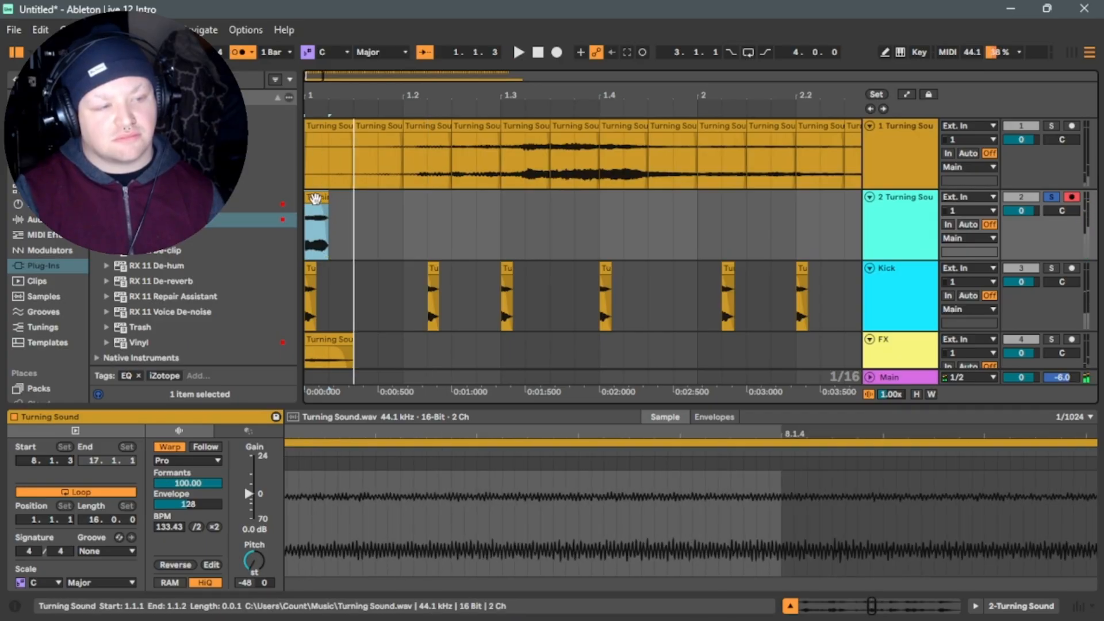
{"action": "key", "text": "ctrl+d"}
{"action": "key", "text": "ctrl+d"}
{"action": "key", "text": "ctrl+d"}
{"action": "key", "text": "ctrl+d"}
{"action": "key", "text": "ctrl+d"}
{"action": "key", "text": "ctrl+d"}
{"action": "key", "text": "ctrl+d"}
{"action": "key", "text": "ctrl+d"}
{"action": "key", "text": "ctrl+d"}
{"action": "key", "text": "ctrl+d"}
{"action": "key", "text": "ctrl+d"}
{"action": "key", "text": "ctrl+d"}
{"action": "key", "text": "ctrl+d"}
{"action": "key", "text": "ctrl+d"}
{"action": "key", "text": "ctrl+d"}
{"action": "key", "text": "ctrl+d"}
{"action": "key", "text": "ctrl+d"}
{"action": "key", "text": "ctrl+d"}
{"action": "key", "text": "ctrl+d"}
{"action": "key", "text": "ctrl+d"}
{"action": "key", "text": "ctrl+d"}
{"action": "key", "text": "ctrl+d"}
{"action": "left_click_drag", "start_coordinate": [332, 77], "coordinate": [360, 43]}
{"action": "key", "text": "ctrl+d"}
{"action": "key", "text": "ctrl+d"}
{"action": "key", "text": "ctrl+d"}
{"action": "key", "text": "ctrl+d"}
{"action": "key", "text": "ctrl+d"}
{"action": "key", "text": "ctrl+d"}
Reset the pitch of all the duplicated slices to 0 semitones, consolidate them into one three-bar clip and play it.
{"action": "left_click_drag", "start_coordinate": [464, 236], "coordinate": [275, 222]}
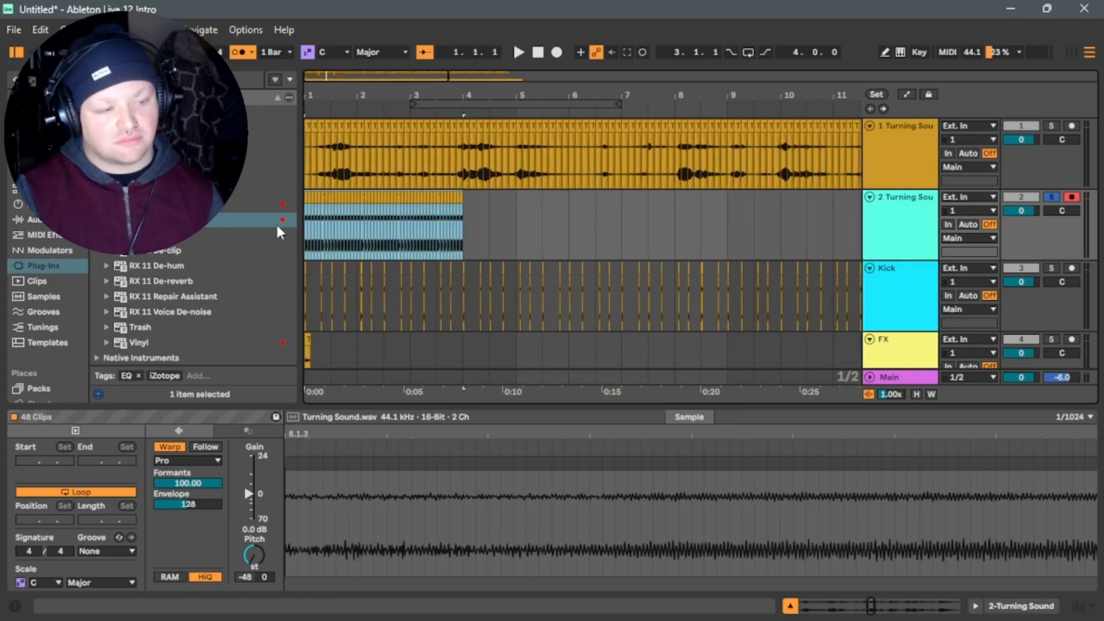
{"action": "double_click", "coordinate": [253, 555]}
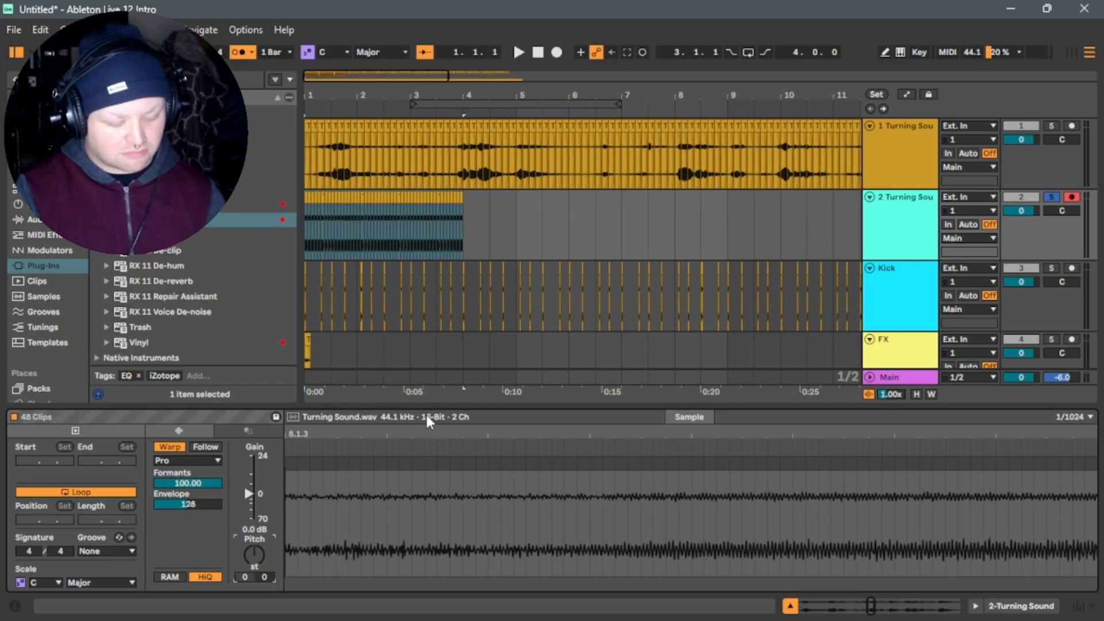
{"action": "left_click", "coordinate": [462, 225]}
{"action": "left_click_drag", "start_coordinate": [465, 225], "coordinate": [283, 222]}
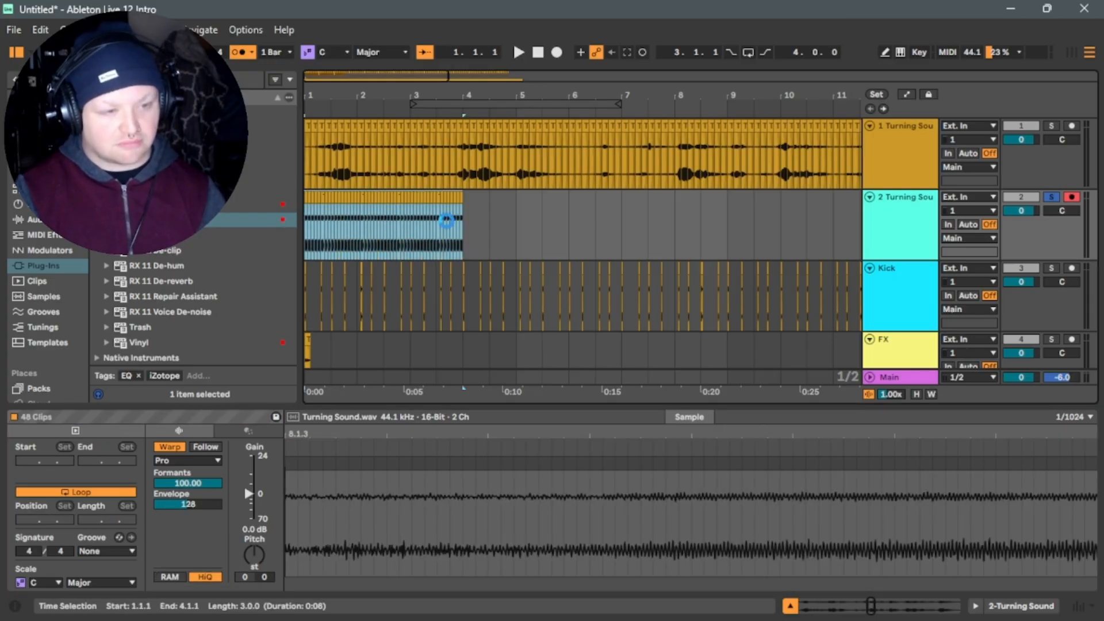
{"action": "key", "text": "ctrl+j"}
{"action": "key", "text": "space"}
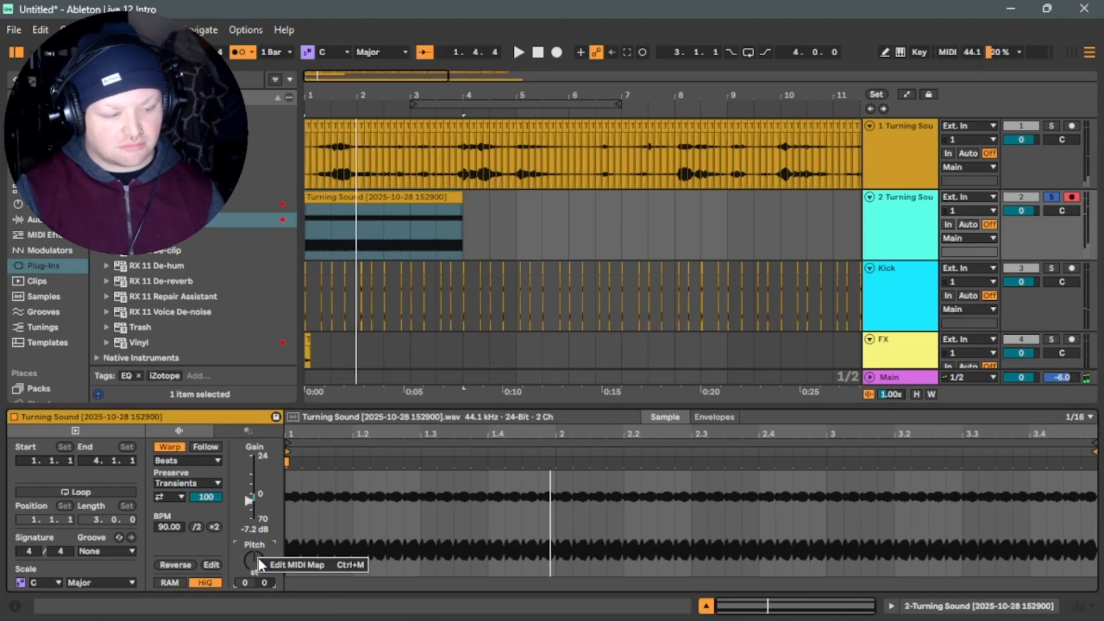
Draw a transposition envelope on the three-bar clip ramping up from -48 st to about +44.60 st, then slightly lower its end point.
{"action": "left_click", "coordinate": [703, 418]}
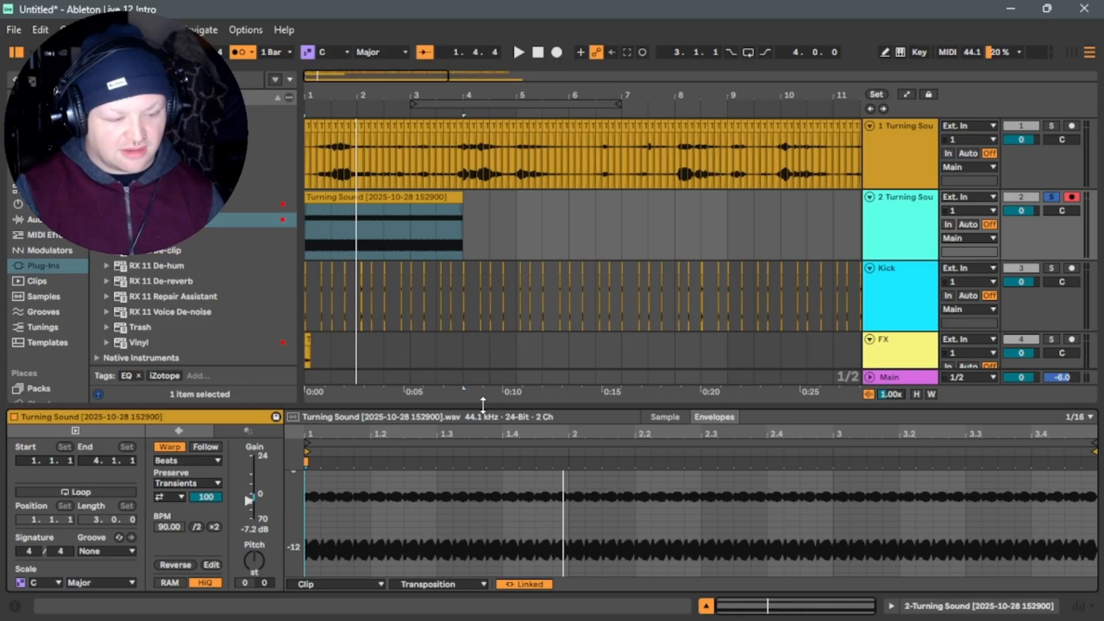
{"action": "left_click_drag", "start_coordinate": [483, 405], "coordinate": [480, 28]}
{"action": "left_click_drag", "start_coordinate": [602, 265], "coordinate": [185, 574]}
{"action": "key", "text": "space"}
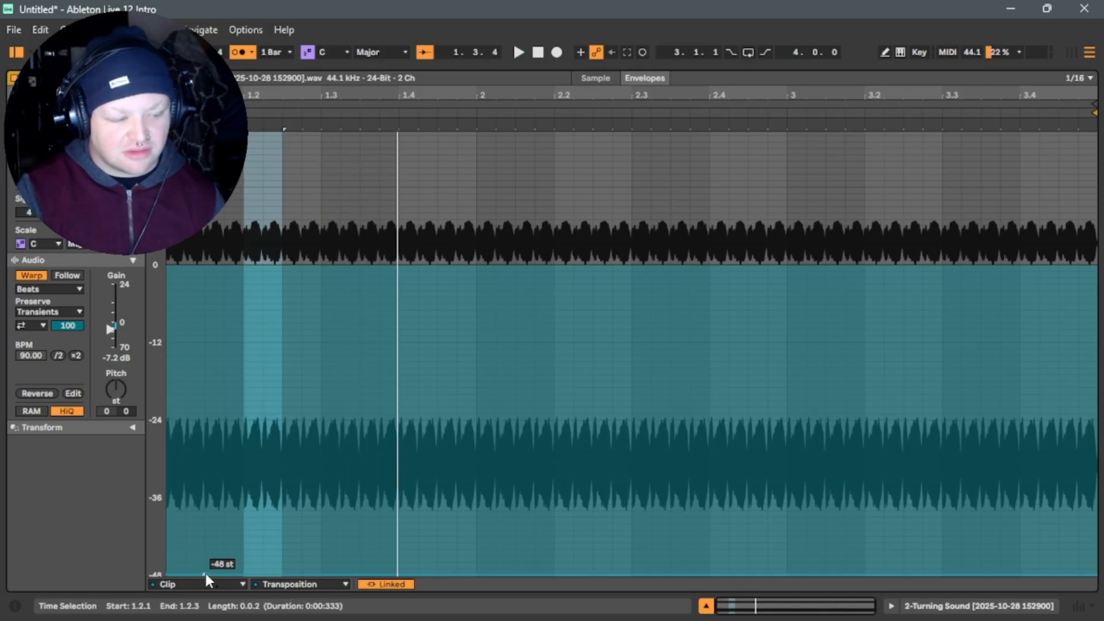
{"action": "left_click_drag", "start_coordinate": [382, 574], "coordinate": [1097, 159]}
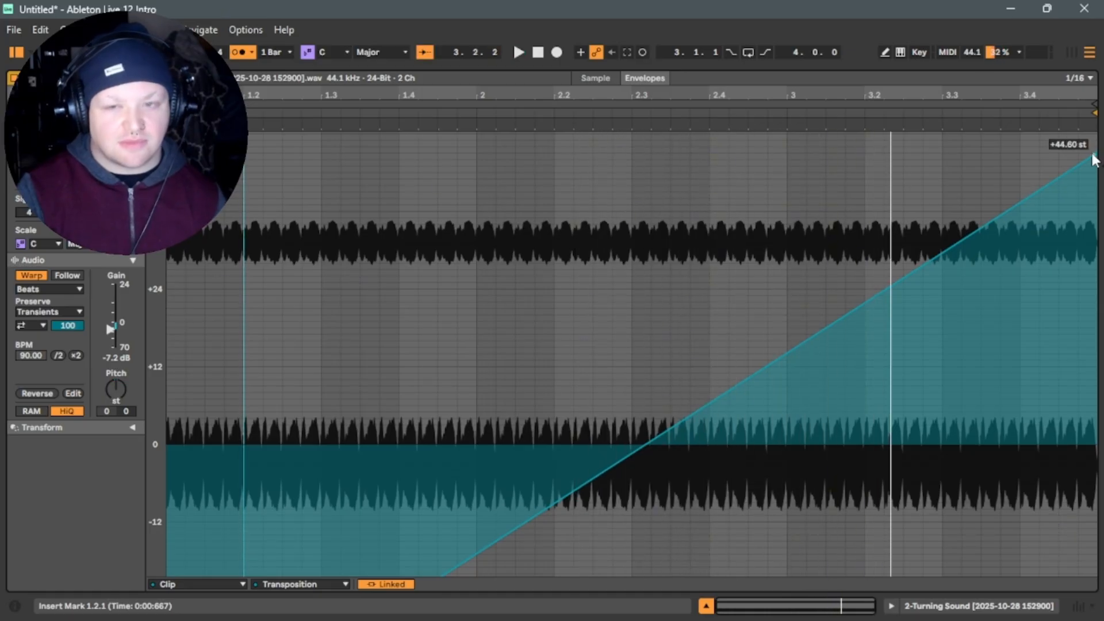
{"action": "left_click_drag", "start_coordinate": [1095, 156], "coordinate": [1095, 184]}
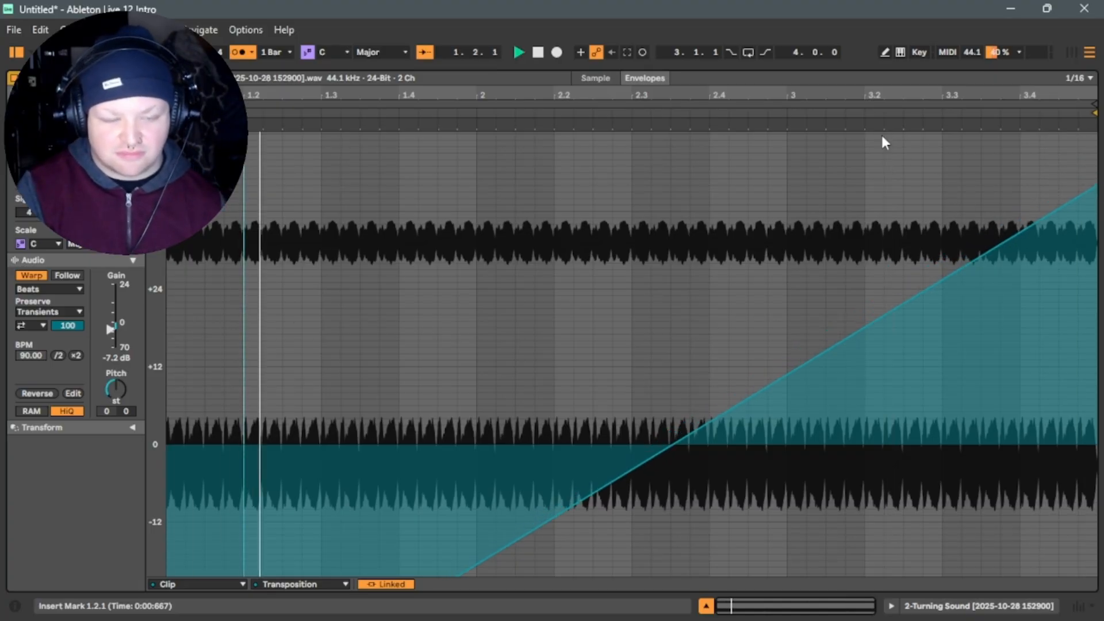
Return to the arrangement, unsolo the pitched Turning Sound track and play it together with the other tracks.
{"action": "left_click_drag", "start_coordinate": [868, 67], "coordinate": [624, 414]}
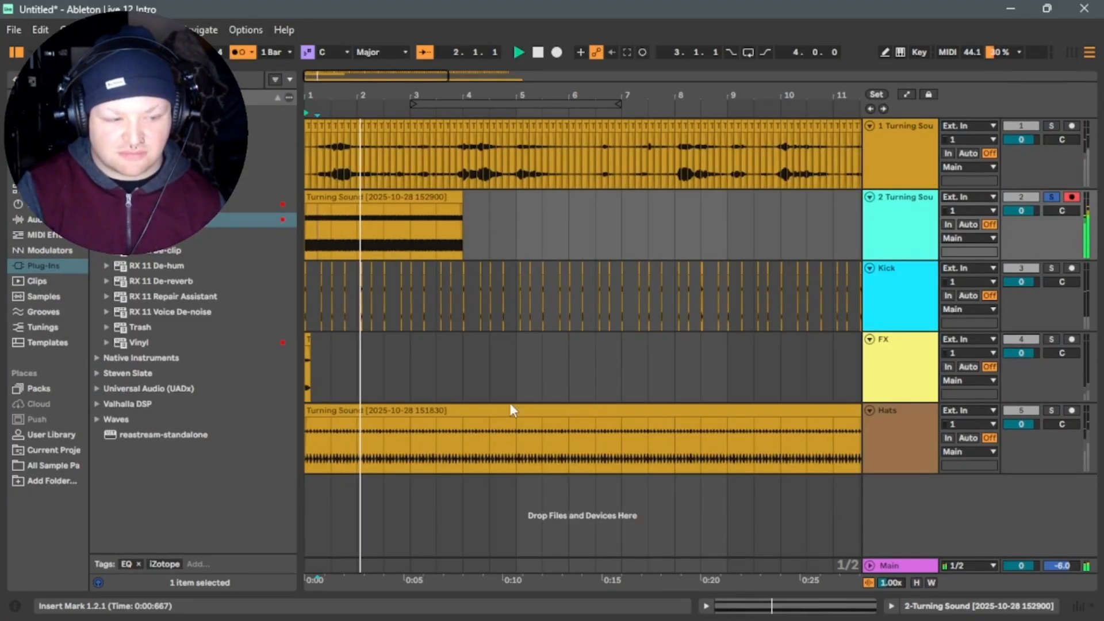
{"action": "left_click", "coordinate": [447, 207]}
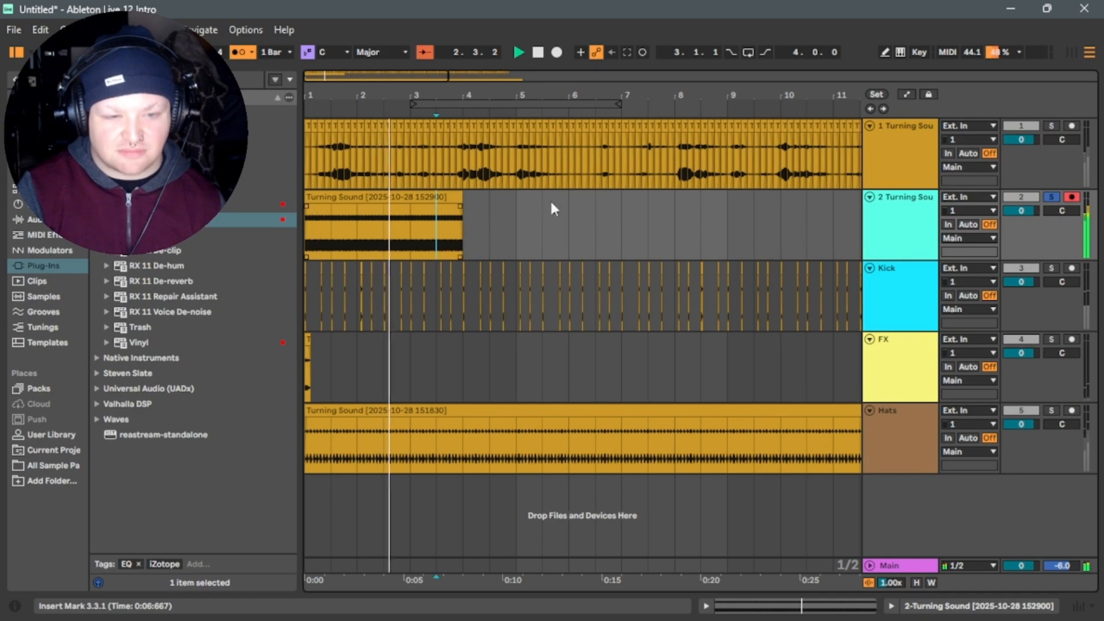
{"action": "key", "text": "space"}
{"action": "left_click", "coordinate": [1054, 196]}
{"action": "key", "text": "space"}
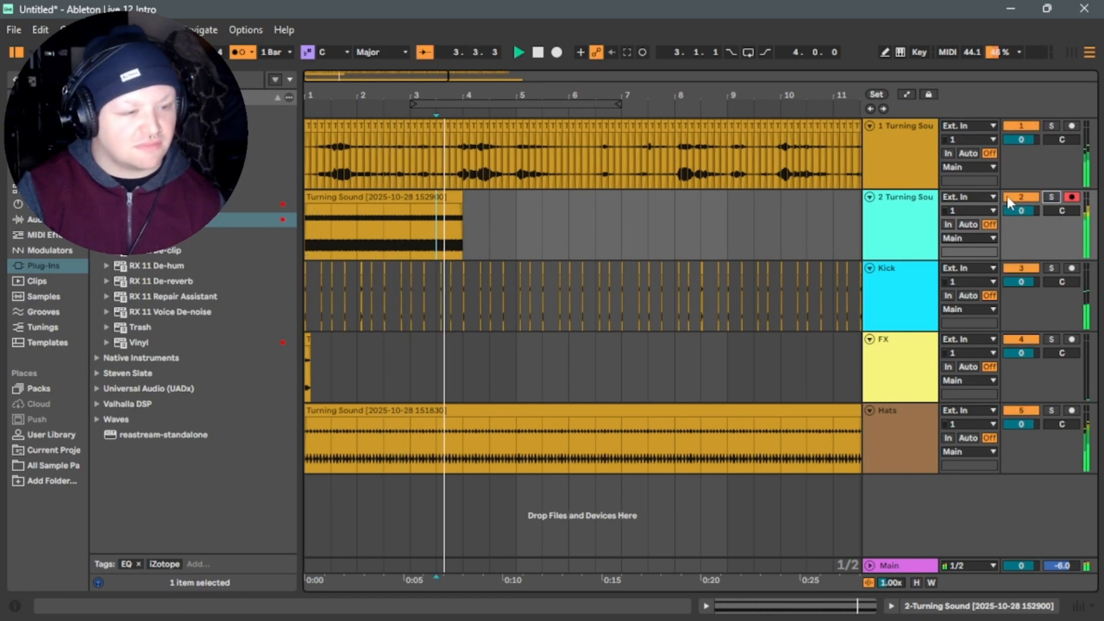
Play from the start with the first Turning Sound track muted, and shorten the pitched clip to end at 2.3.1.
{"action": "double_click", "coordinate": [538, 52]}
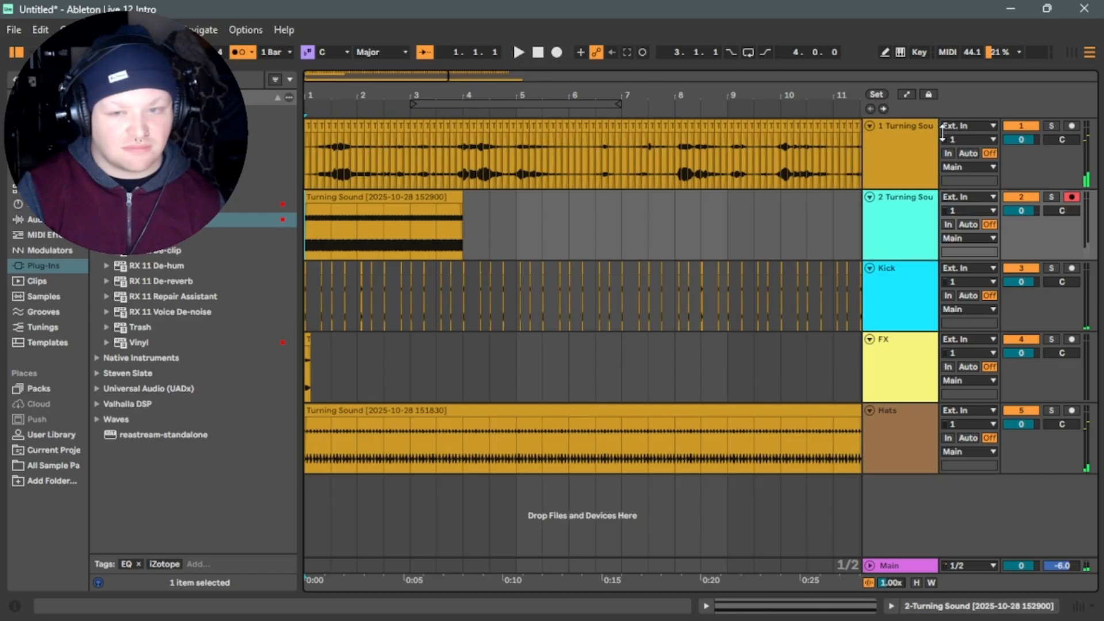
{"action": "key", "text": "space"}
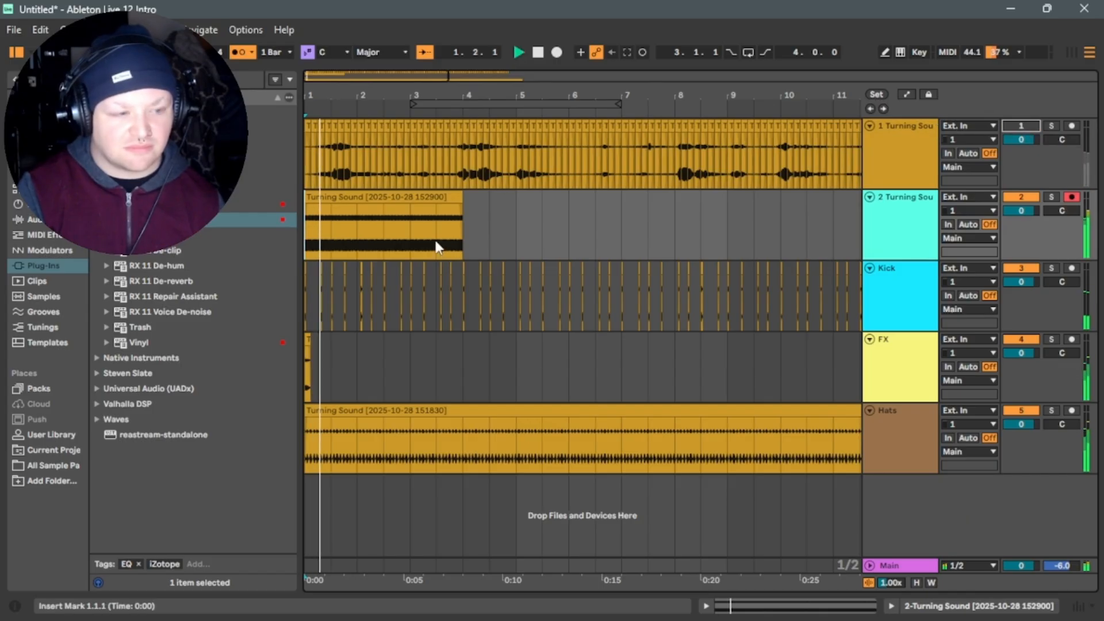
{"action": "left_click_drag", "start_coordinate": [456, 200], "coordinate": [389, 214]}
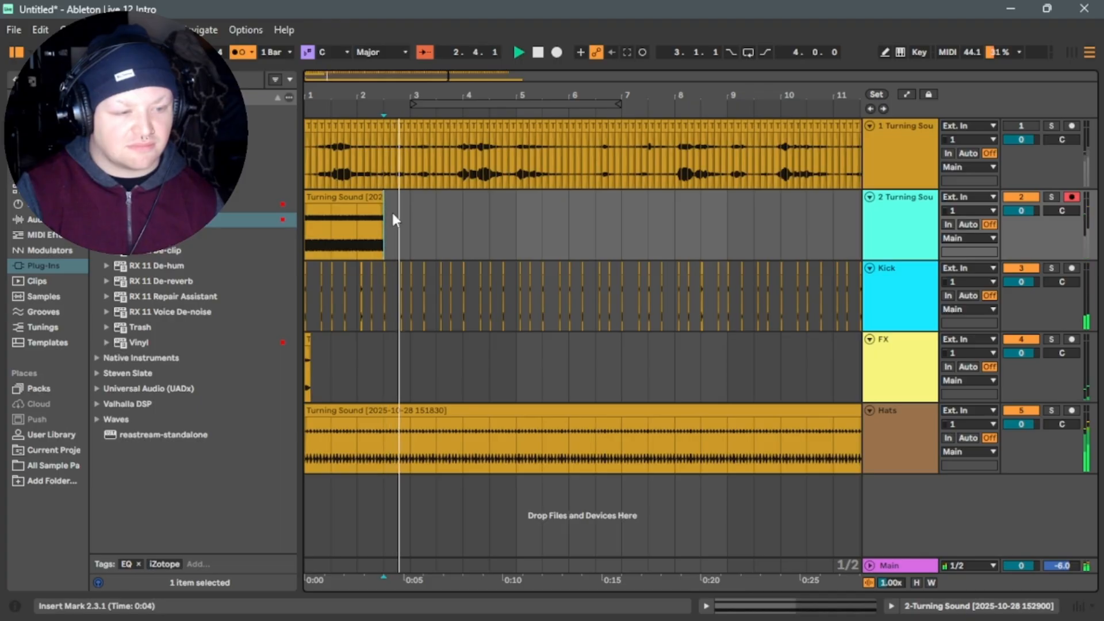
Examine the effect devices on the Kick, Hats, FX and pitched Turning Sound tracks.
{"action": "double_click", "coordinate": [892, 294]}
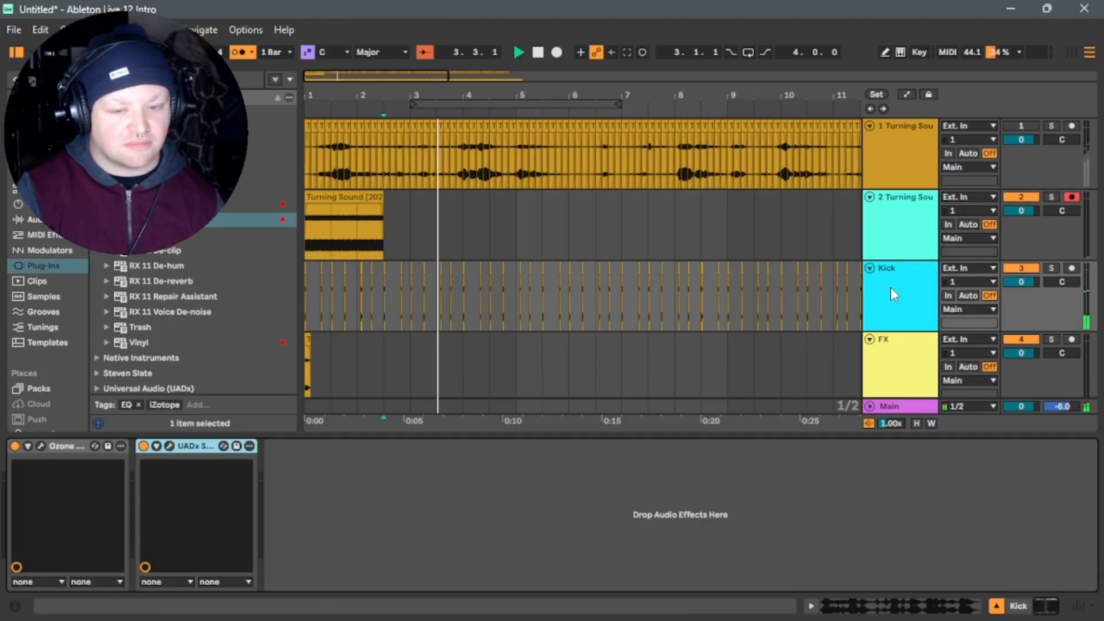
{"action": "scroll", "coordinate": [888, 293], "scroll_direction": "down", "scroll_amount": 3}
{"action": "left_click", "coordinate": [884, 316]}
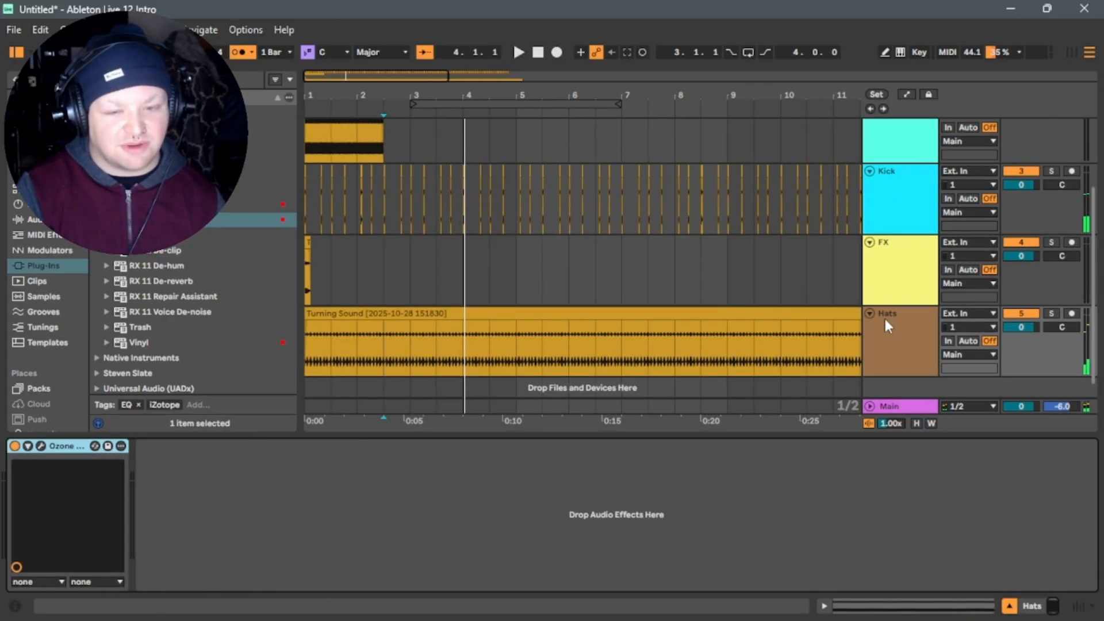
{"action": "left_click", "coordinate": [886, 266]}
{"action": "scroll", "coordinate": [885, 253], "scroll_direction": "up", "scroll_amount": 2}
{"action": "left_click", "coordinate": [886, 191]}
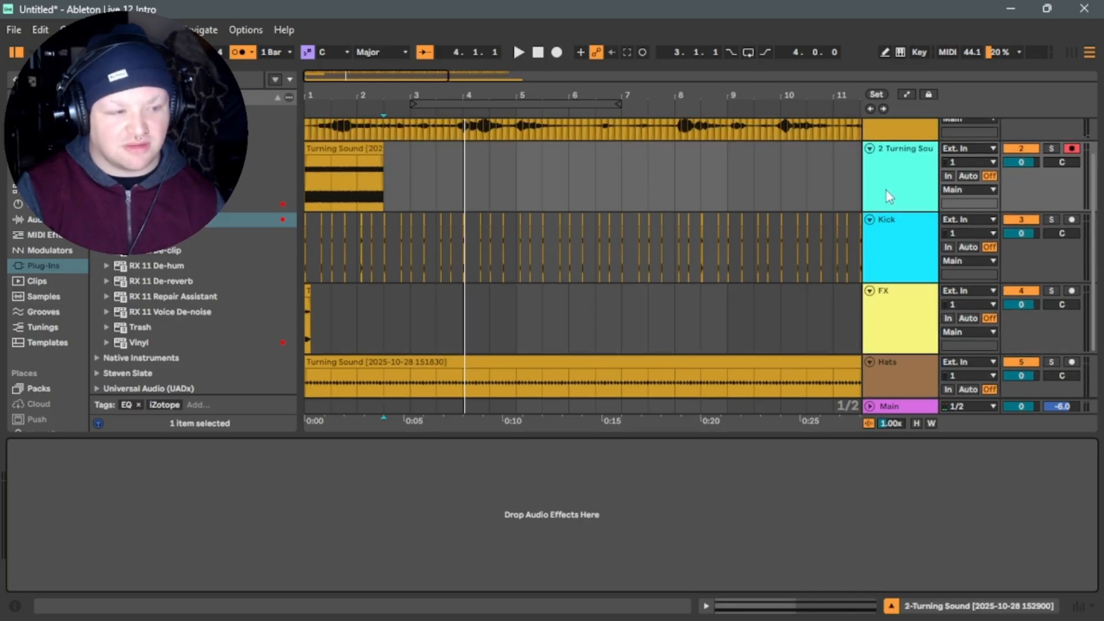
{"action": "left_click", "coordinate": [909, 244]}
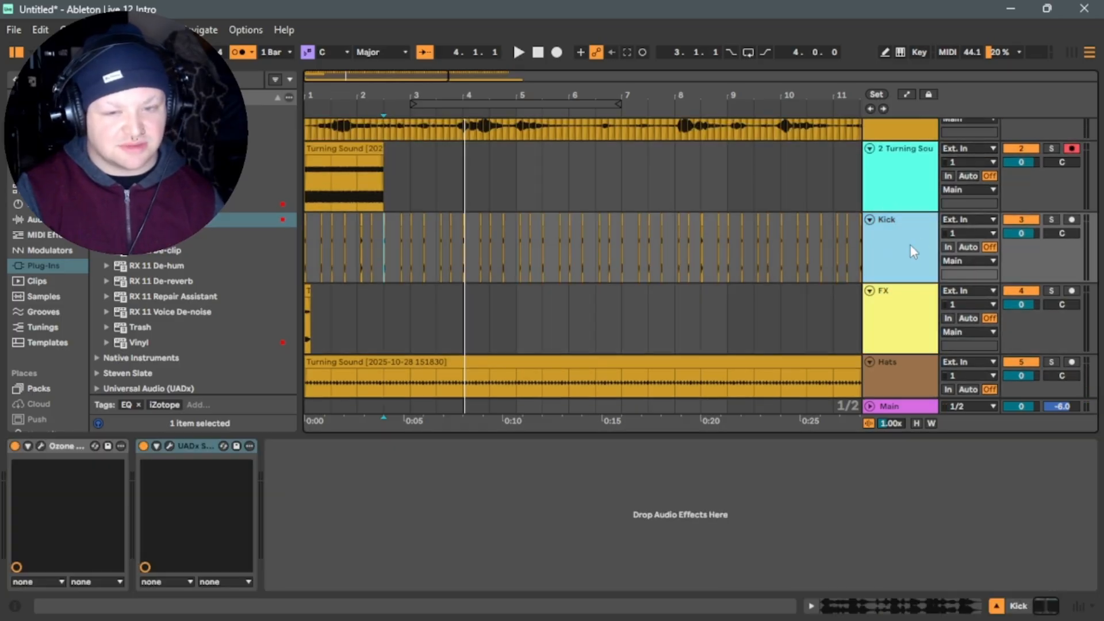
Solo the Kick track and audition it with its UADx plug-in bypassed.
{"action": "left_click", "coordinate": [1051, 221]}
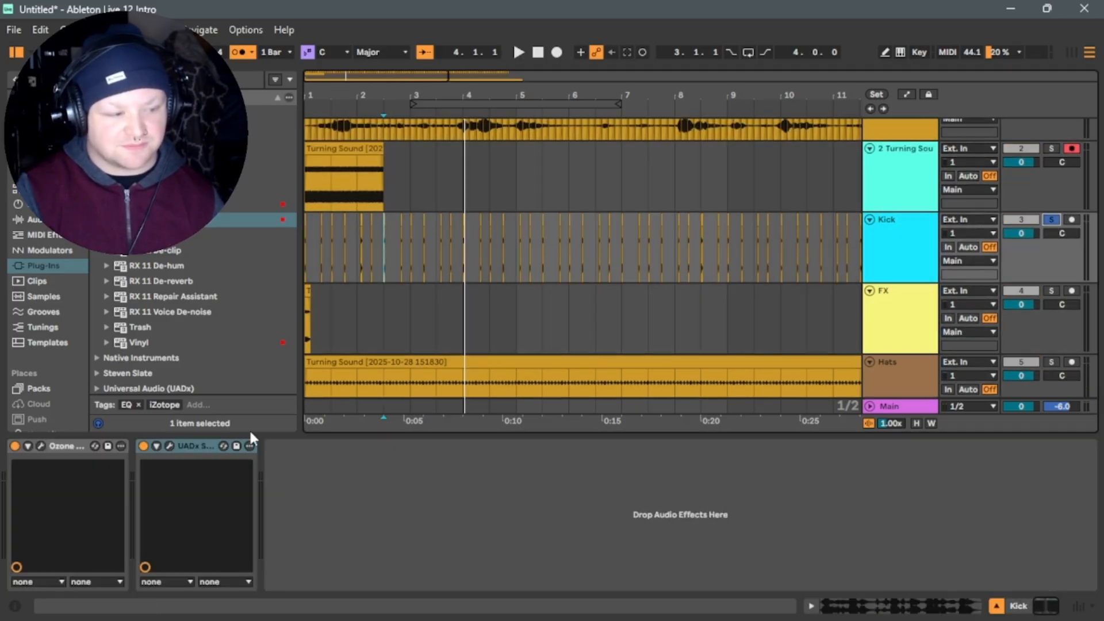
{"action": "left_click", "coordinate": [143, 446]}
{"action": "key", "text": "space"}
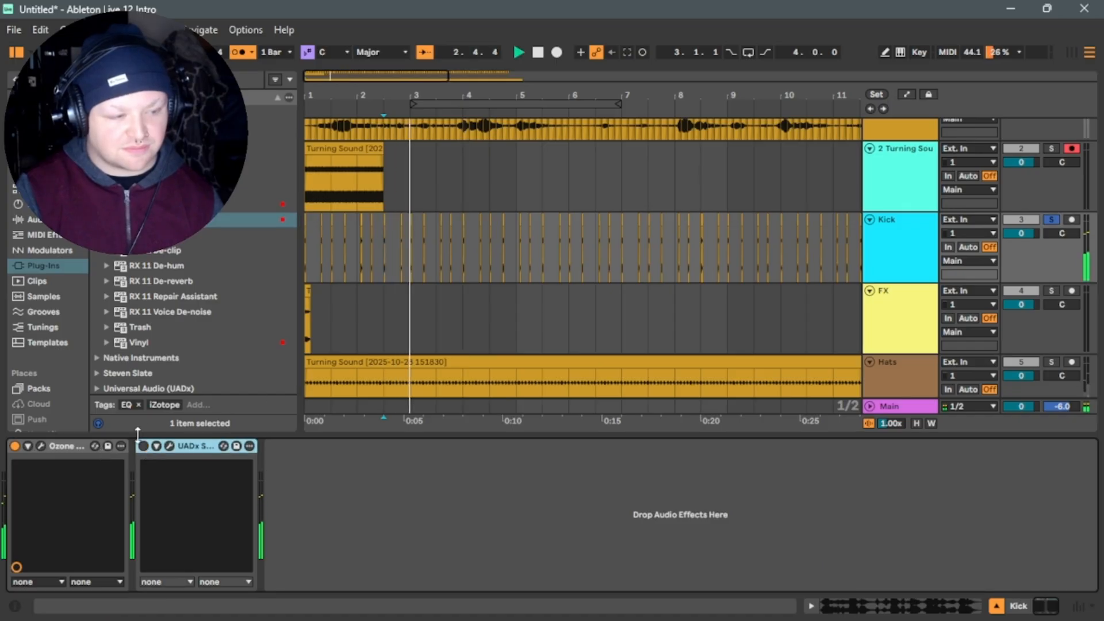
{"action": "left_click", "coordinate": [69, 447]}
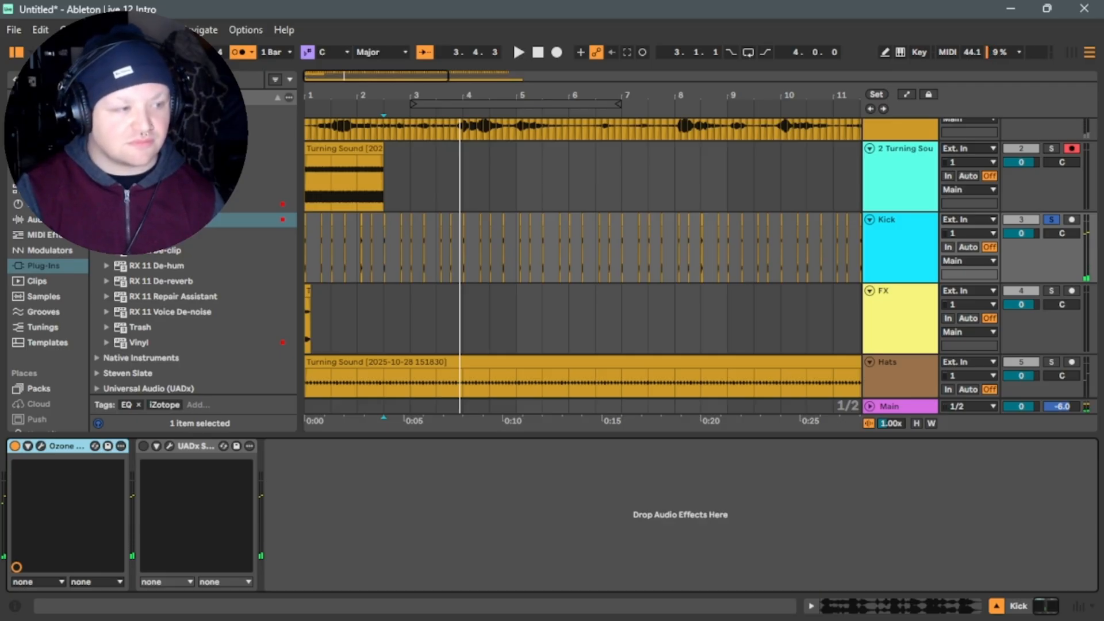
Search the audio effects for "satu", add a Saturator to the Kick track and set its Drive to 9.7 dB during playback.
{"action": "left_click", "coordinate": [40, 173]}
{"action": "left_click", "coordinate": [41, 220]}
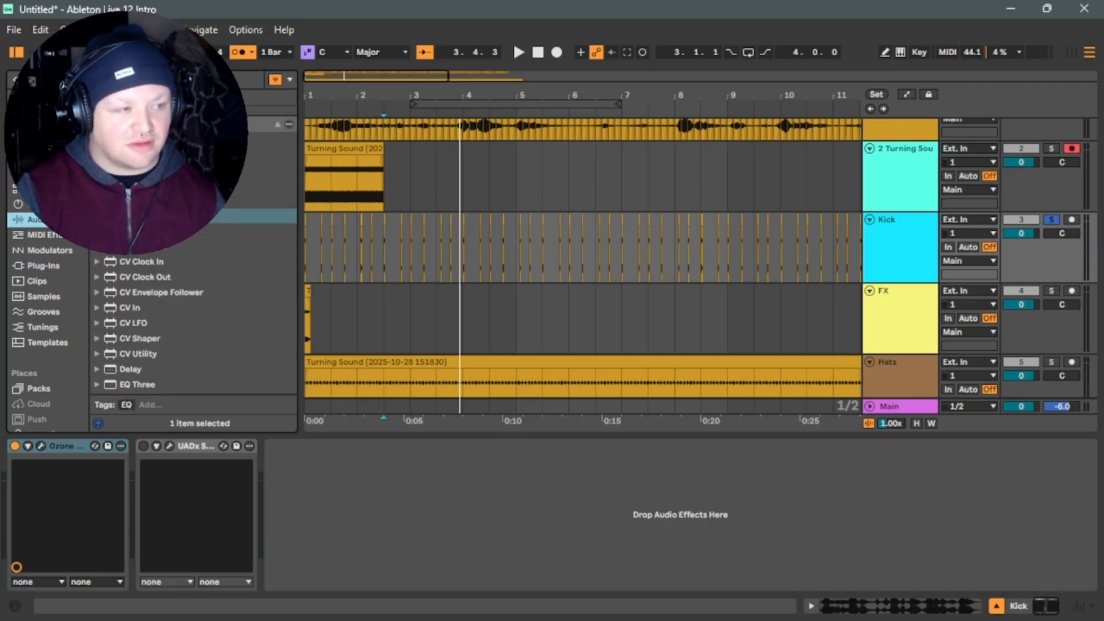
{"action": "type", "text": "satu"}
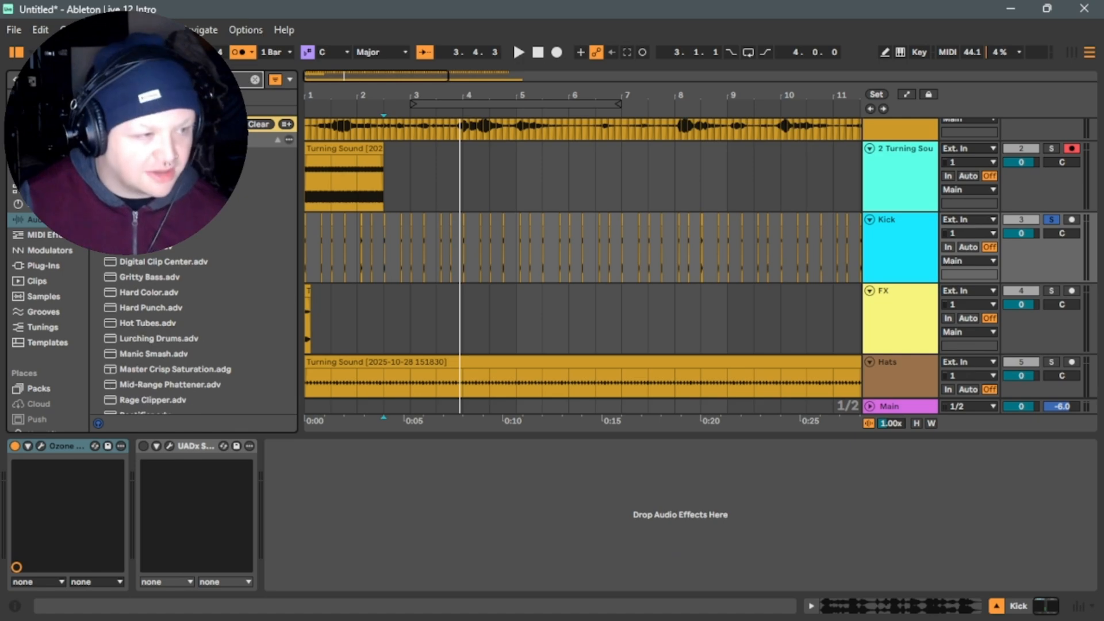
{"action": "key", "text": "Down"}
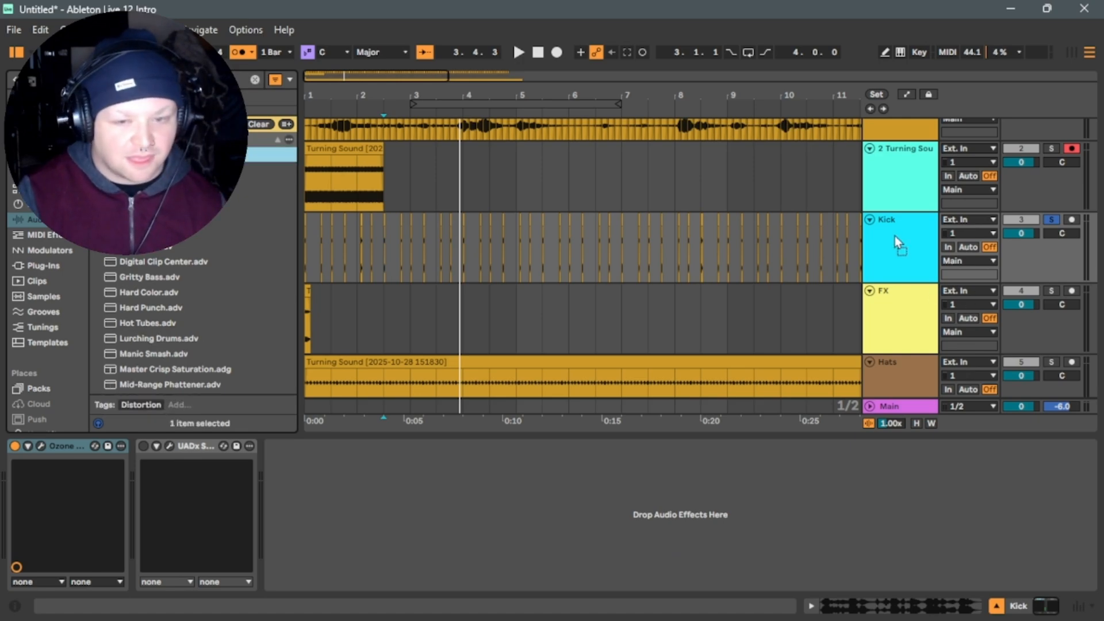
{"action": "key", "text": "Return"}
{"action": "key", "text": "space"}
{"action": "mouse_move", "coordinate": [301, 568]}
{"action": "left_mouse_down"}
{"action": "mouse_move", "coordinate": [300, 522]}
{"action": "mouse_move", "coordinate": [298, 582]}
{"action": "left_mouse_up"}
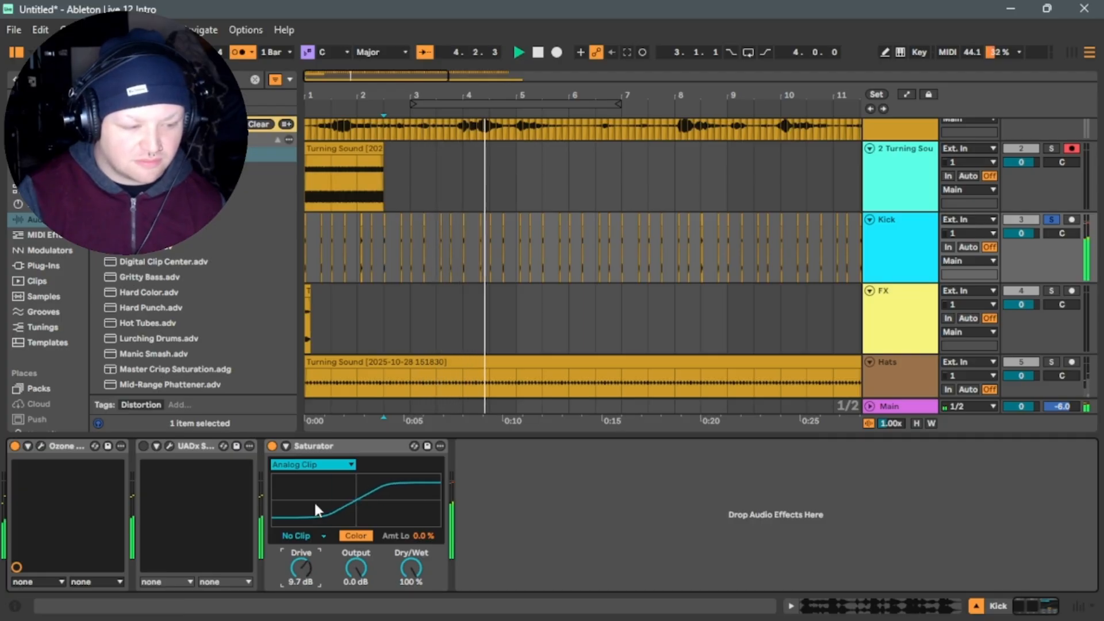
Re-enable the UADx plug-in on the Kick track, unsolo the track and play the full beat from the start.
{"action": "left_click", "coordinate": [144, 447]}
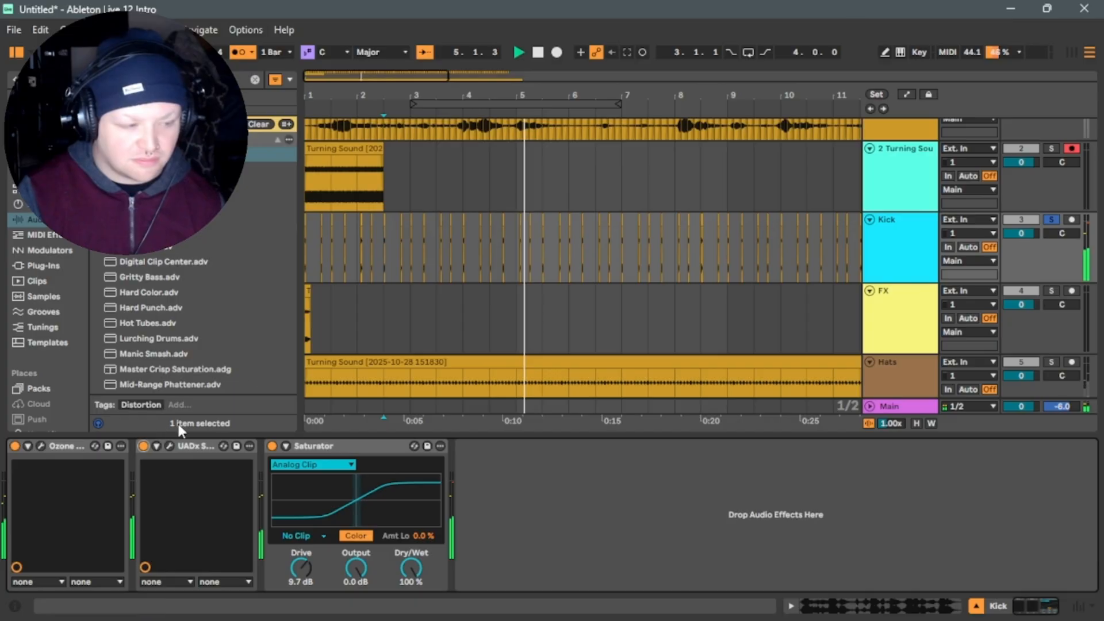
{"action": "left_click", "coordinate": [1051, 220]}
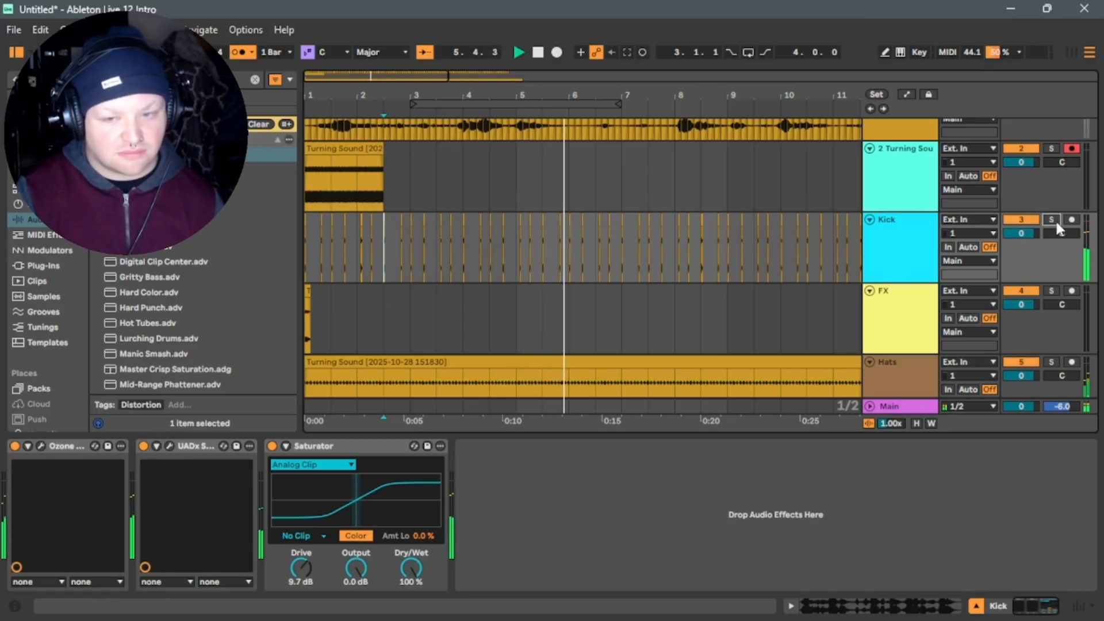
{"action": "left_click", "coordinate": [538, 53]}
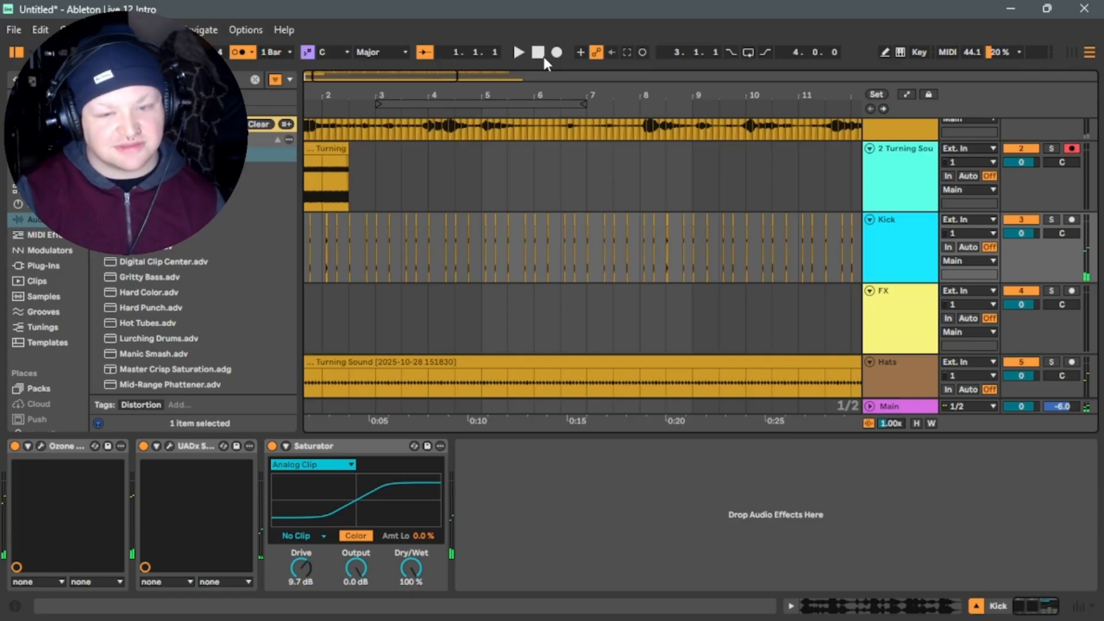
{"action": "key", "text": "space"}
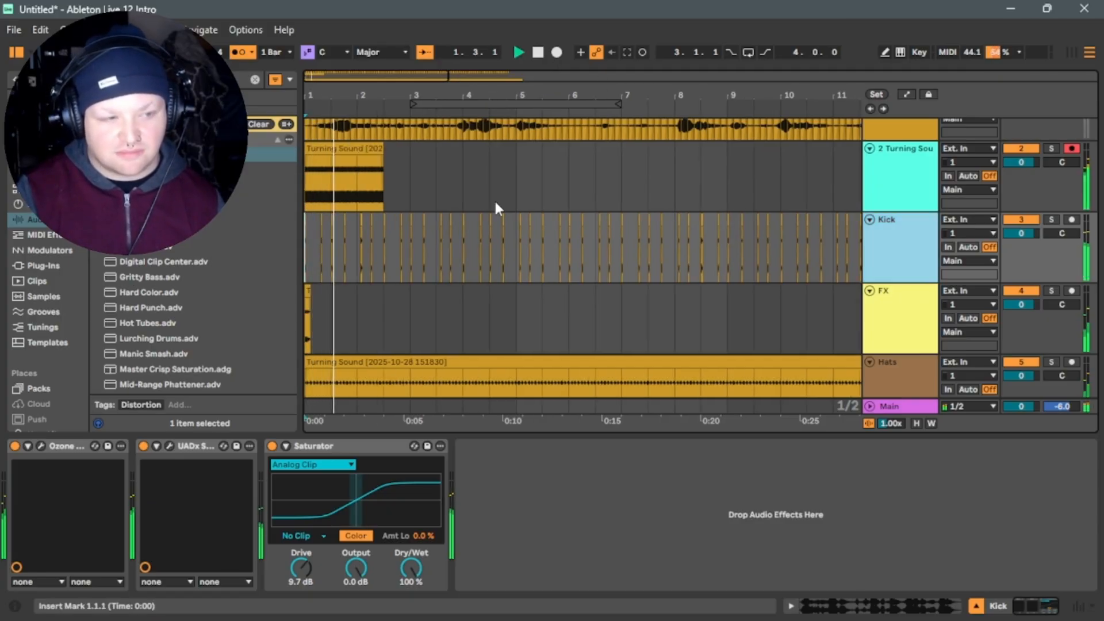
Extend the pitched clip to end at 3.1.1, select its track and clear the browser search to look for an effect.
{"action": "double_click", "coordinate": [383, 154]}
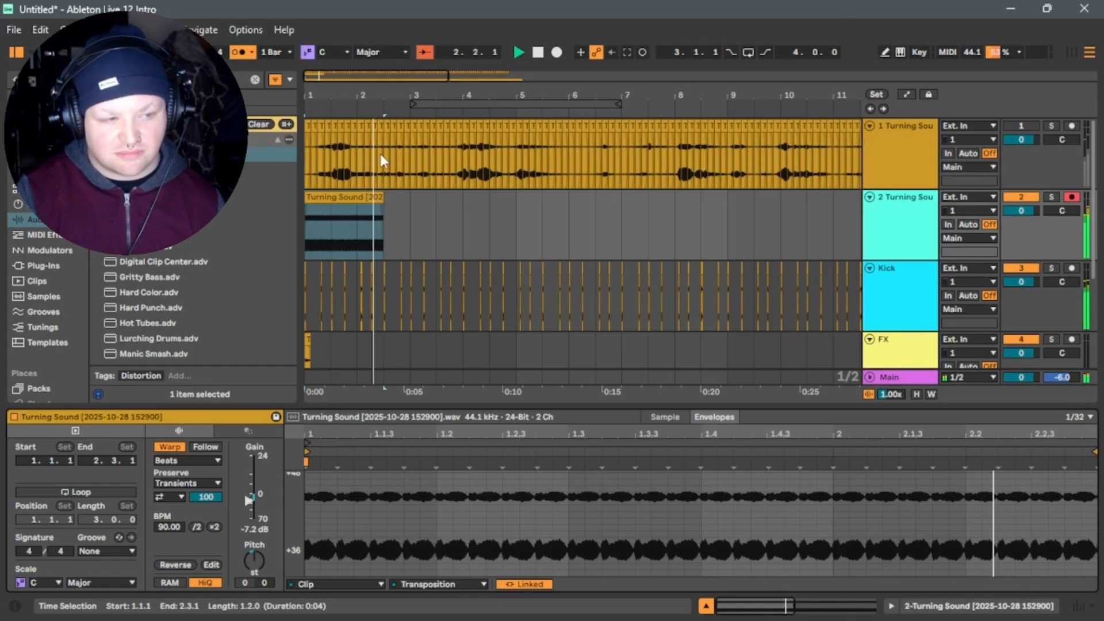
{"action": "left_click", "coordinate": [423, 220]}
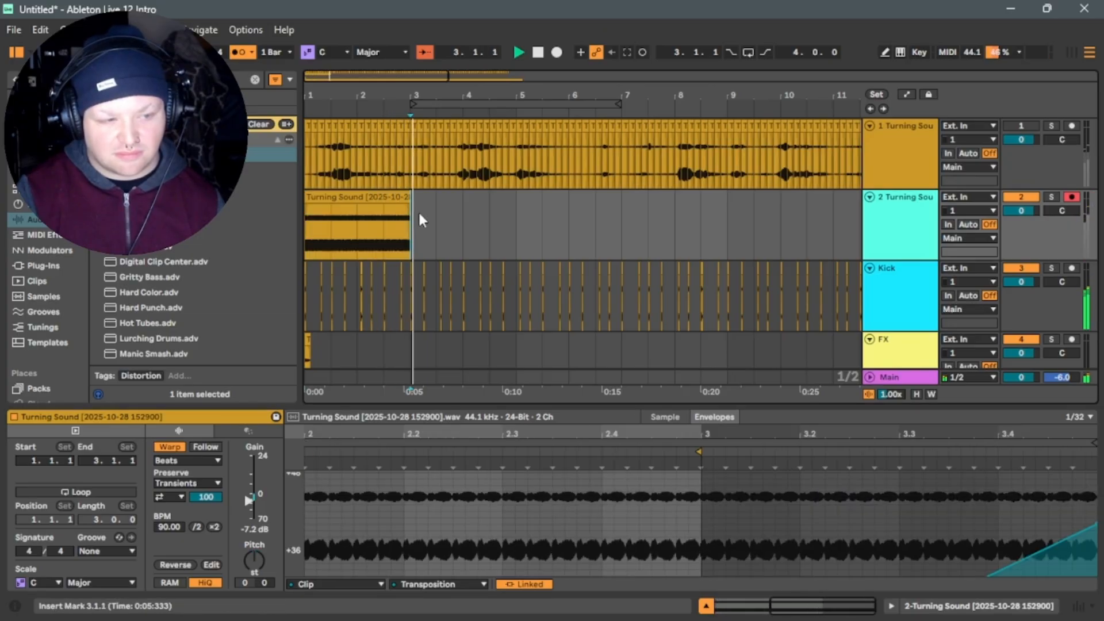
{"action": "left_click", "coordinate": [903, 238]}
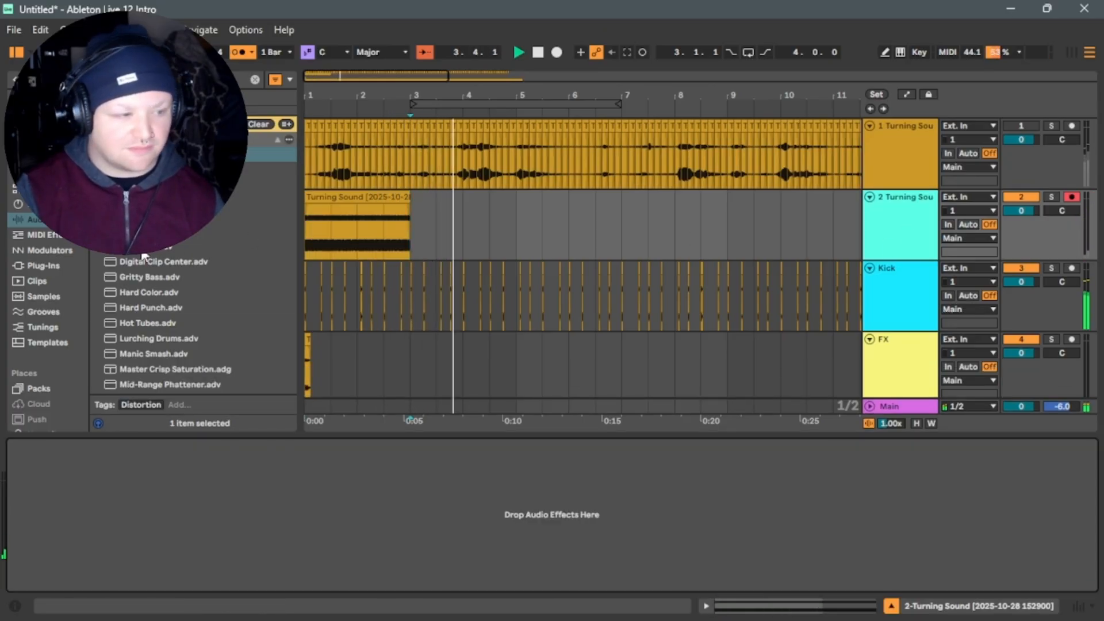
{"action": "left_click", "coordinate": [255, 80]}
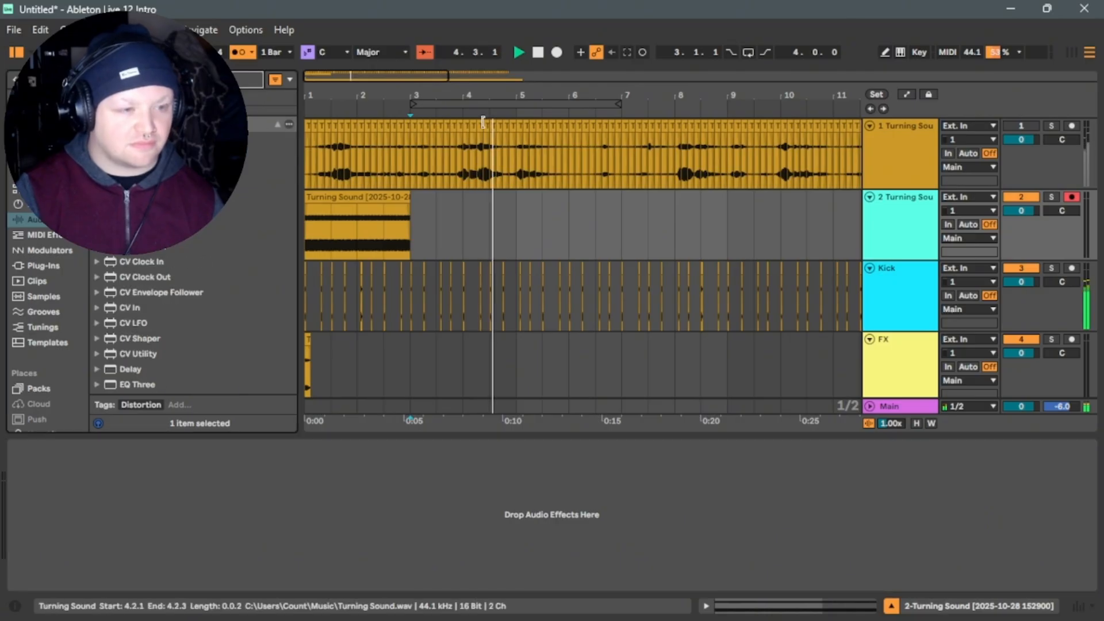
{"action": "left_click", "coordinate": [543, 52]}
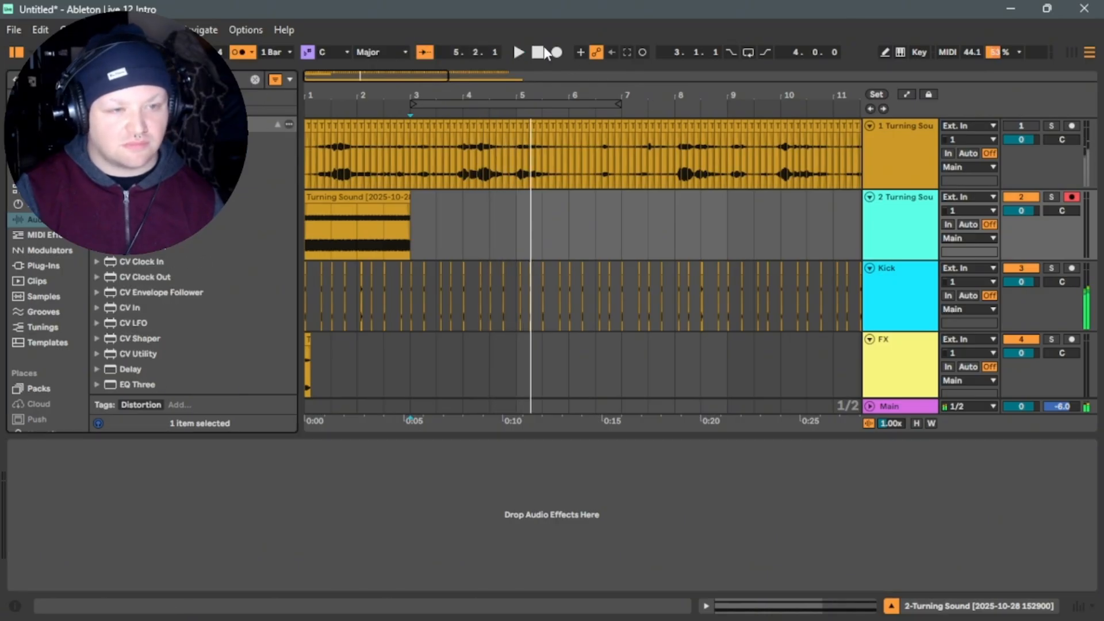
Delete the pitched second Turning Sound track and play the remaining tracks from the start.
{"action": "key", "text": "space"}
{"action": "scroll", "coordinate": [926, 344], "scroll_direction": "down", "scroll_amount": 5}
{"action": "scroll", "coordinate": [921, 333], "scroll_direction": "up", "scroll_amount": 3}
{"action": "key", "text": "space"}
{"action": "left_click", "coordinate": [879, 199]}
{"action": "key", "text": "Delete"}
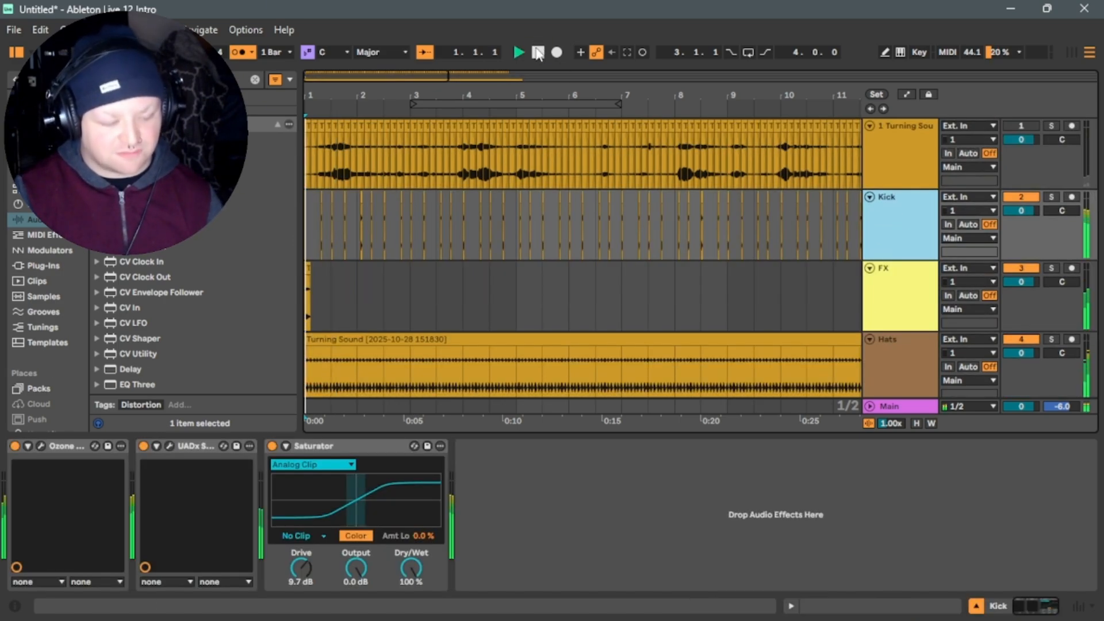
Save the Live set and keep listening to the remaining Kick, FX and Hats tracks.
{"action": "key", "text": "ctrl+s"}
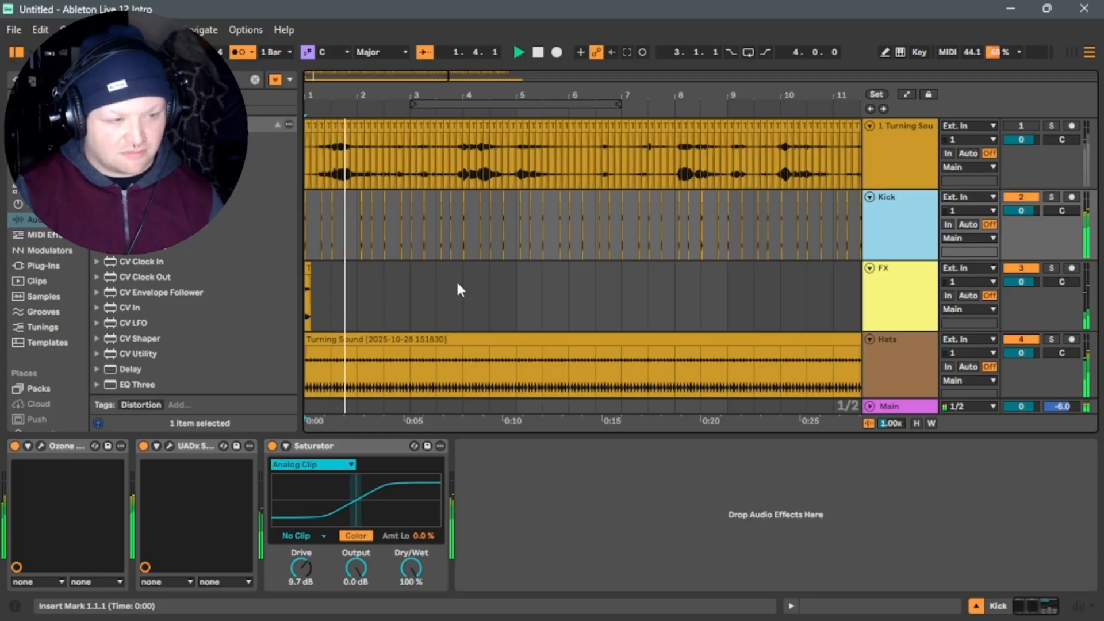
{"action": "scroll", "coordinate": [442, 335], "scroll_direction": "down", "scroll_amount": 3}
{"action": "scroll", "coordinate": [442, 335], "scroll_direction": "up", "scroll_amount": 3}
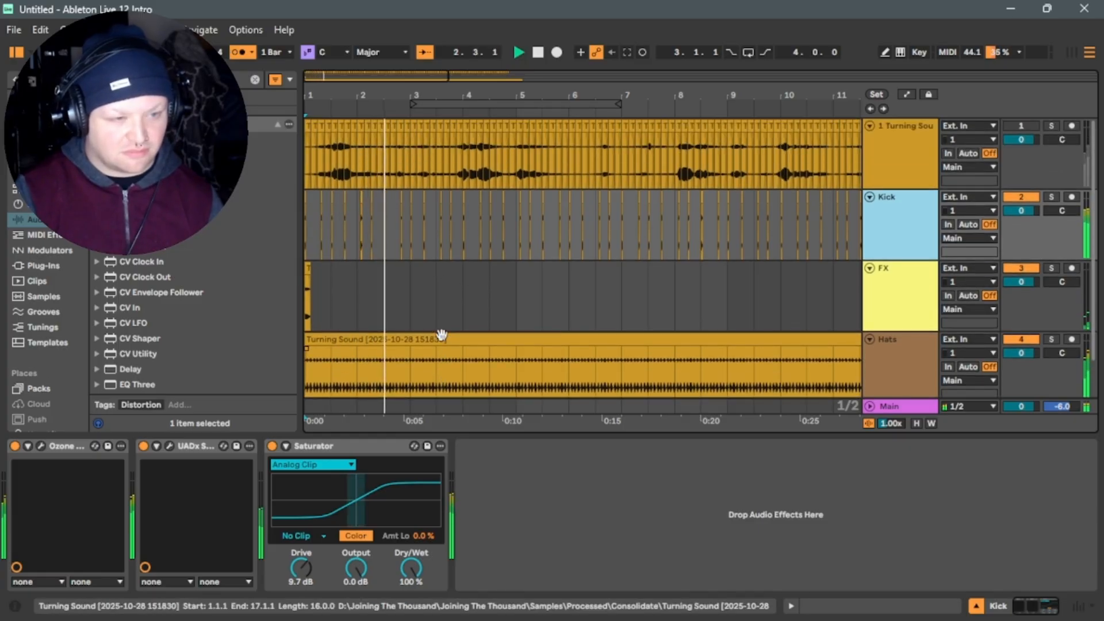
Stop playback, select the Hats track and add a Saturator to it by searching the effects for "sat".
{"action": "left_click", "coordinate": [485, 129]}
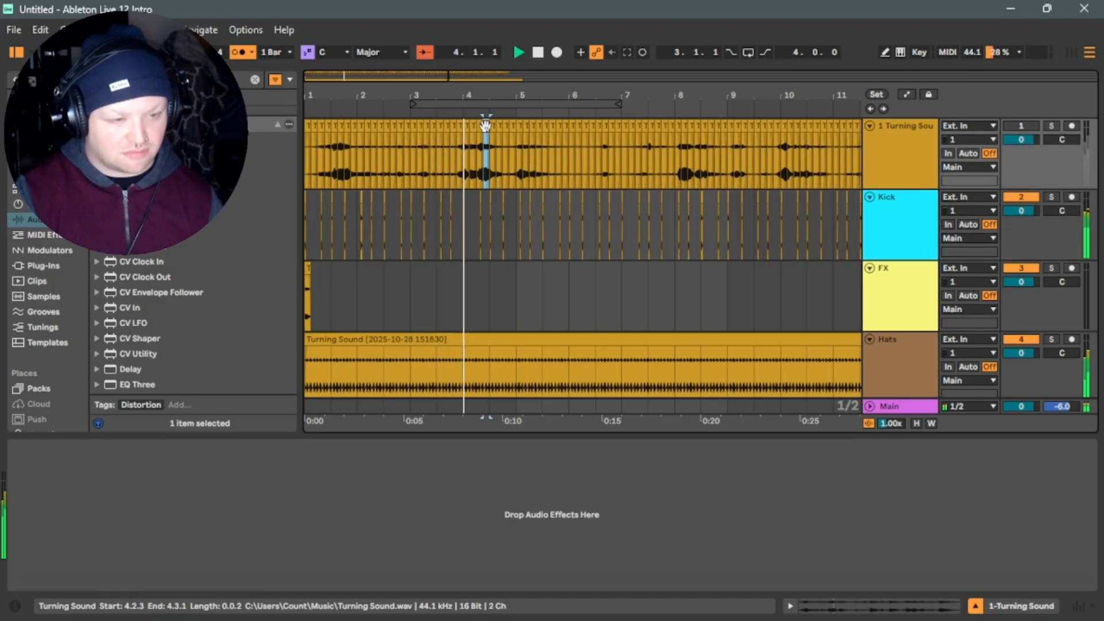
{"action": "key", "text": "space"}
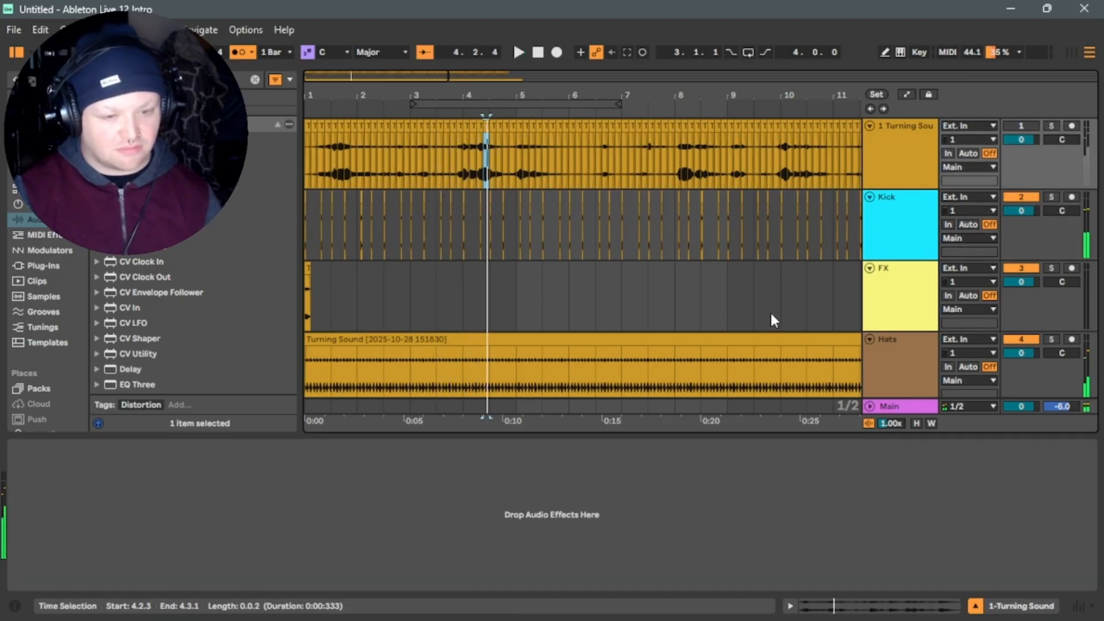
{"action": "left_click", "coordinate": [895, 352]}
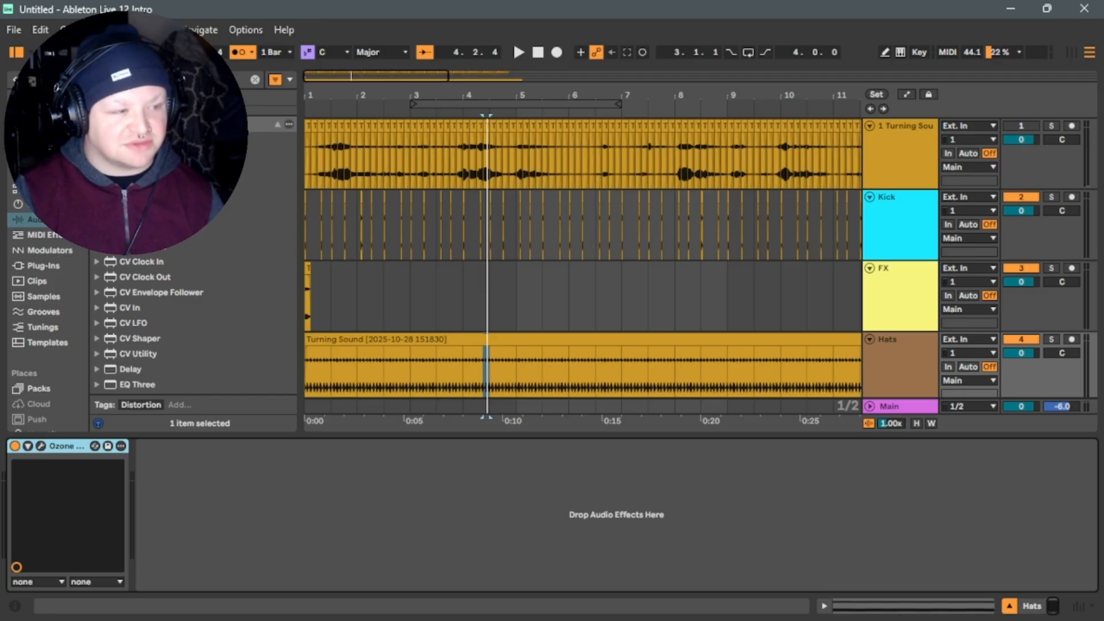
{"action": "left_click", "coordinate": [45, 219]}
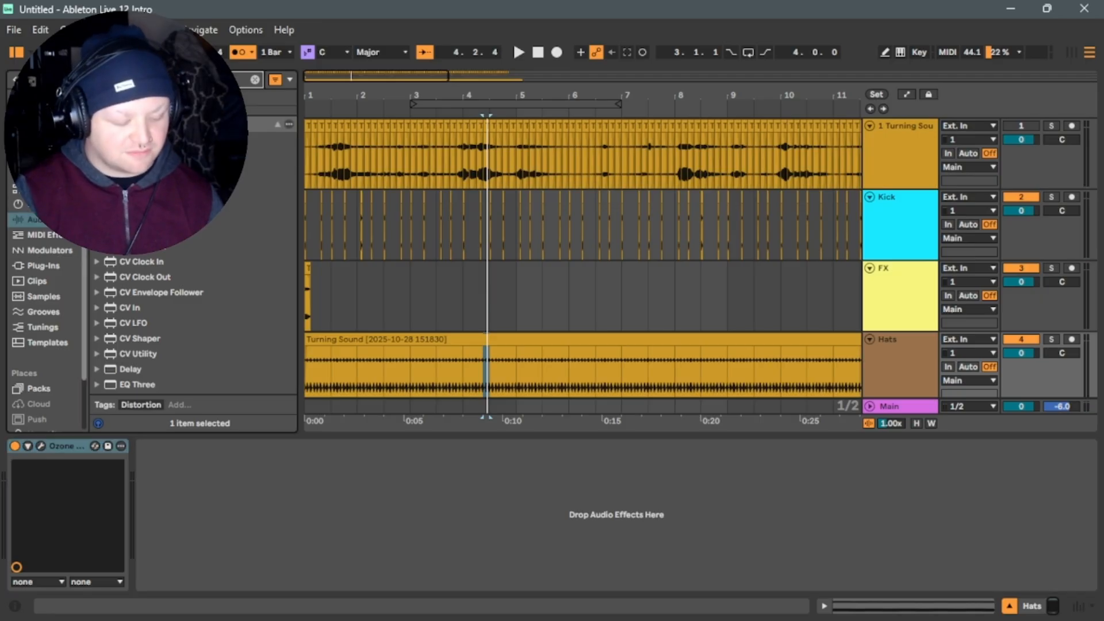
{"action": "type", "text": "sat"}
{"action": "key", "text": "Return"}
Solo the Hats track during playback from the start, set its Saturator Drive to 6.3 dB, and unsolo it.
{"action": "key", "text": "space"}
{"action": "left_click", "coordinate": [537, 56]}
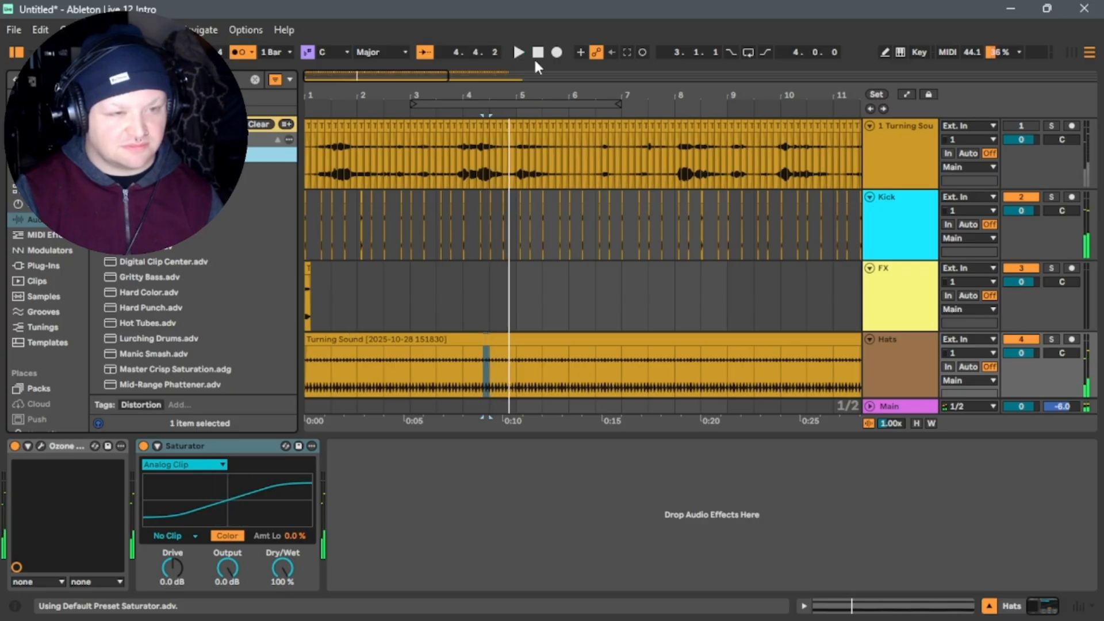
{"action": "left_click", "coordinate": [538, 55]}
{"action": "key", "text": "space"}
{"action": "left_click", "coordinate": [1052, 339]}
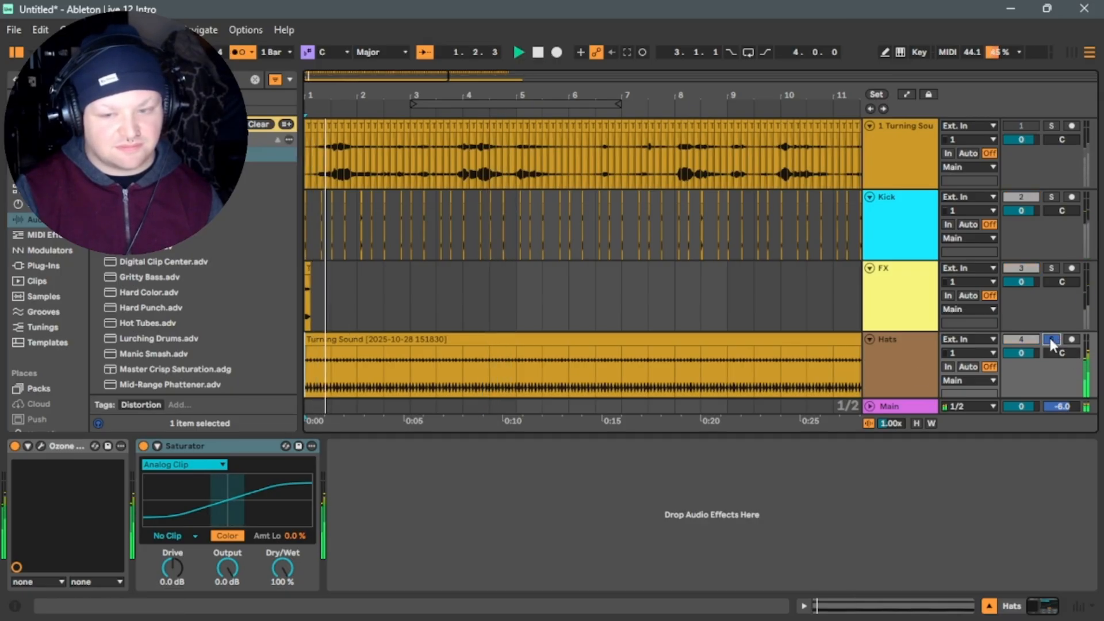
{"action": "mouse_move", "coordinate": [173, 568]}
{"action": "left_mouse_down"}
{"action": "mouse_move", "coordinate": [172, 549]}
{"action": "mouse_move", "coordinate": [172, 560]}
{"action": "left_mouse_up"}
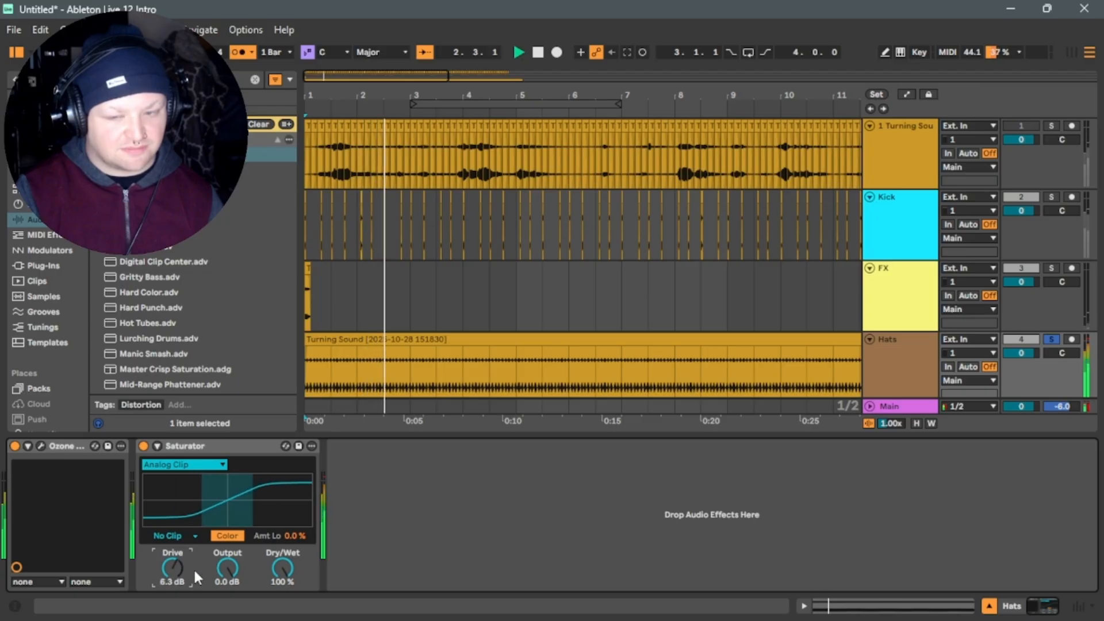
{"action": "left_click", "coordinate": [1054, 338]}
Save the Live set and stop playback.
{"action": "key", "text": "ctrl+s"}
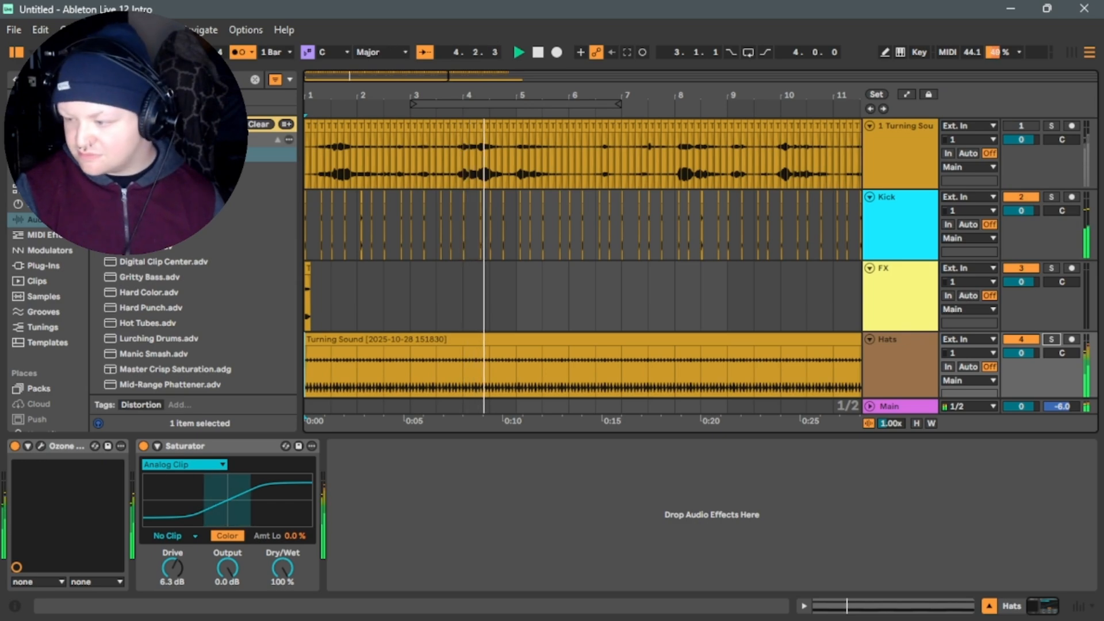
{"action": "left_click", "coordinate": [717, 323]}
{"action": "key", "text": "space"}
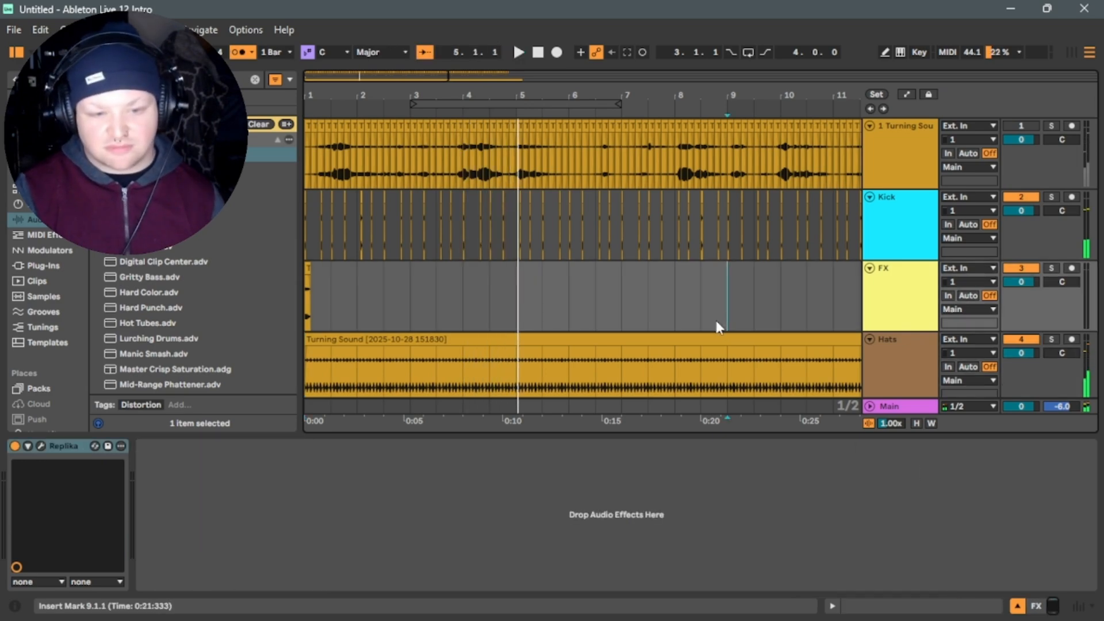
{"action": "key", "text": "alt+Tab"}
{"action": "key", "text": "alt+Tab"}
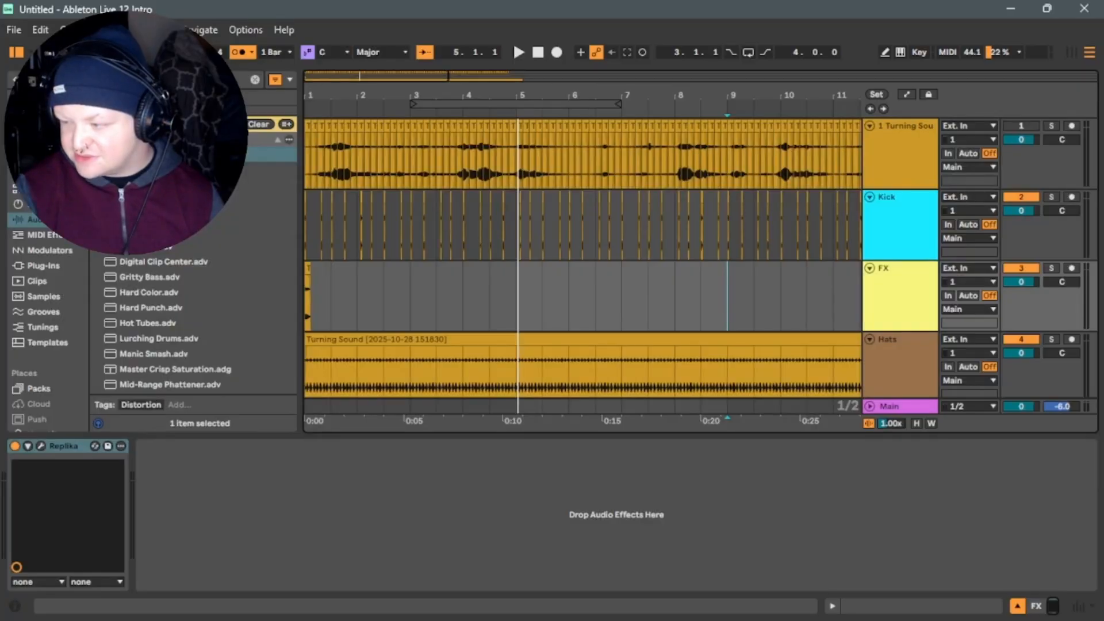
{"action": "key", "text": "alt+Tab"}
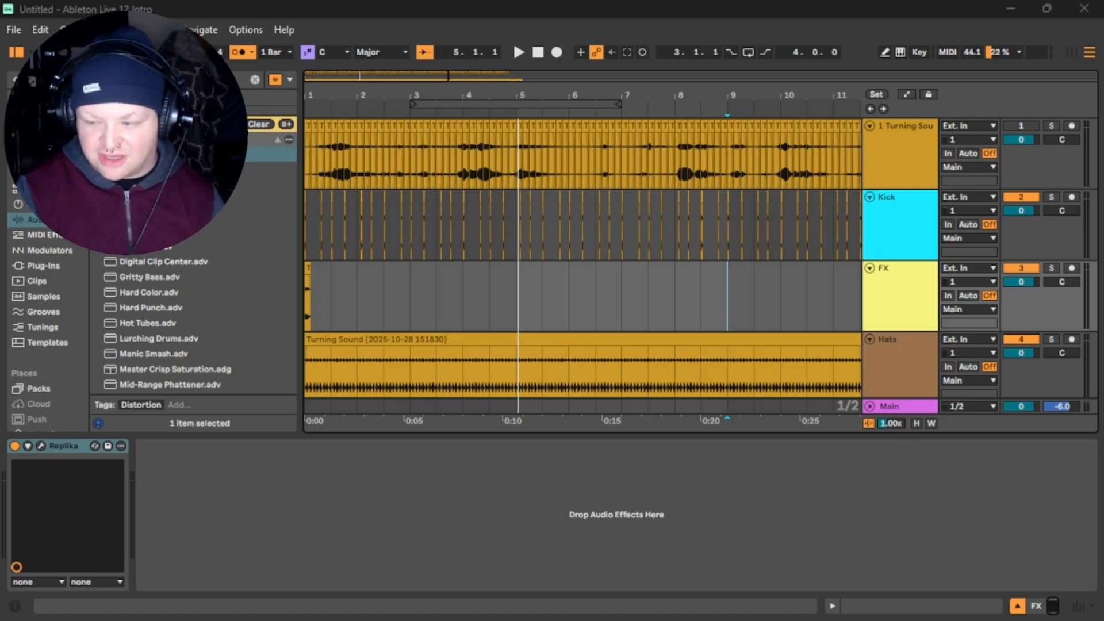
{"action": "key", "text": "alt+Tab"}
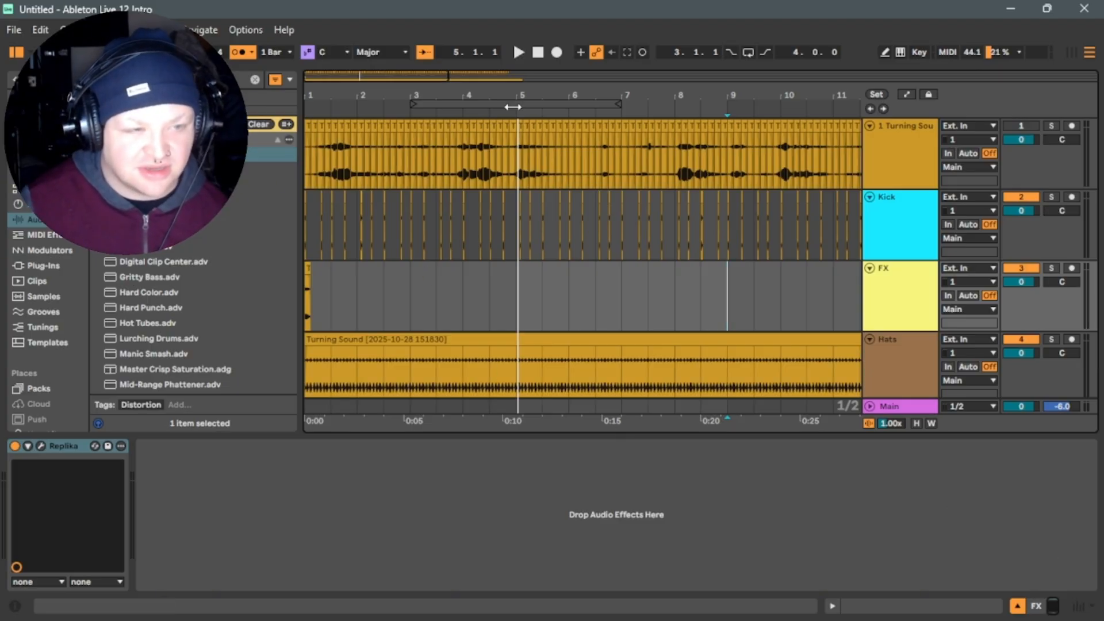
Return playback to the start of the arrangement and solo the first track, 1-Turning Sound.
{"action": "left_click", "coordinate": [536, 57]}
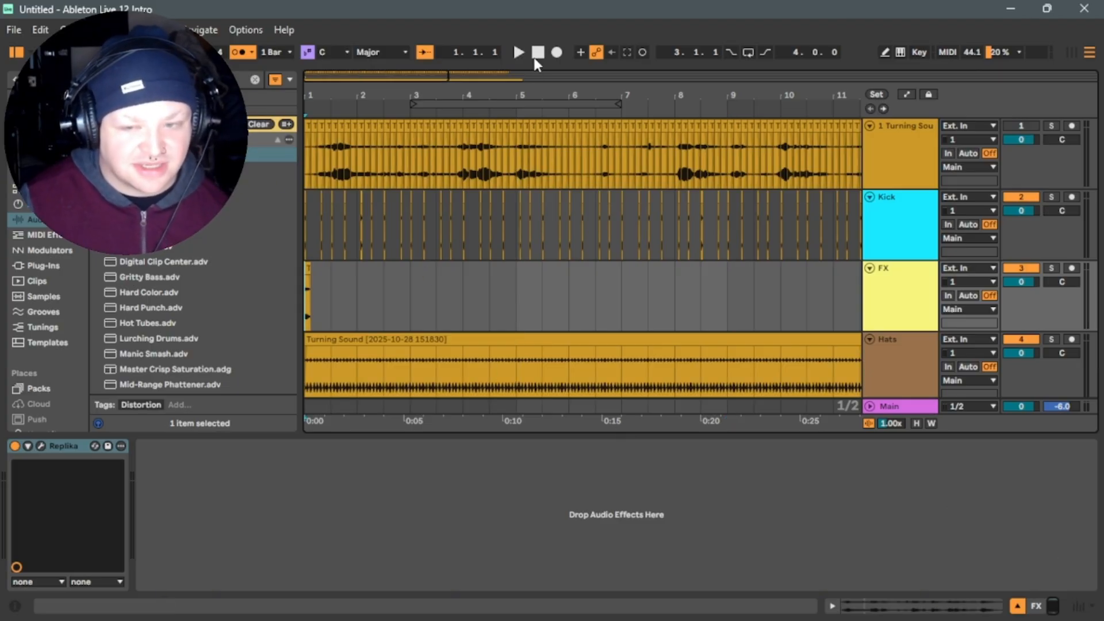
{"action": "key", "text": "space"}
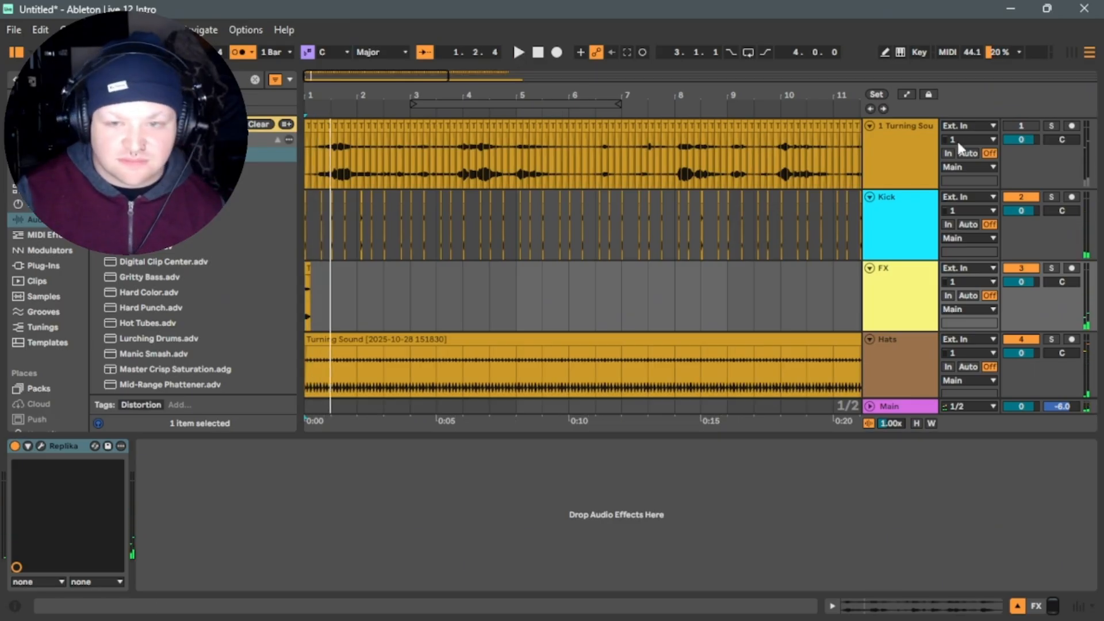
{"action": "left_click", "coordinate": [1035, 126]}
{"action": "left_click", "coordinate": [1050, 126]}
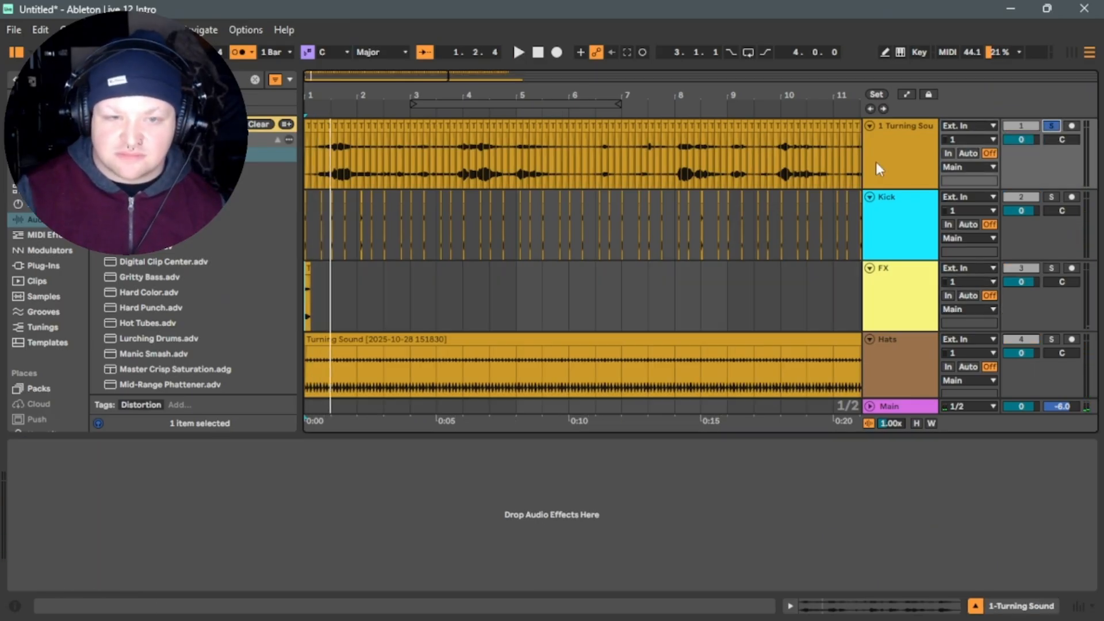
Audition the sliced clips of the 1-Turning Sound track around bar 11 to look for a usable sound.
{"action": "left_click", "coordinate": [726, 167]}
{"action": "left_click_drag", "start_coordinate": [394, 77], "coordinate": [450, 77]}
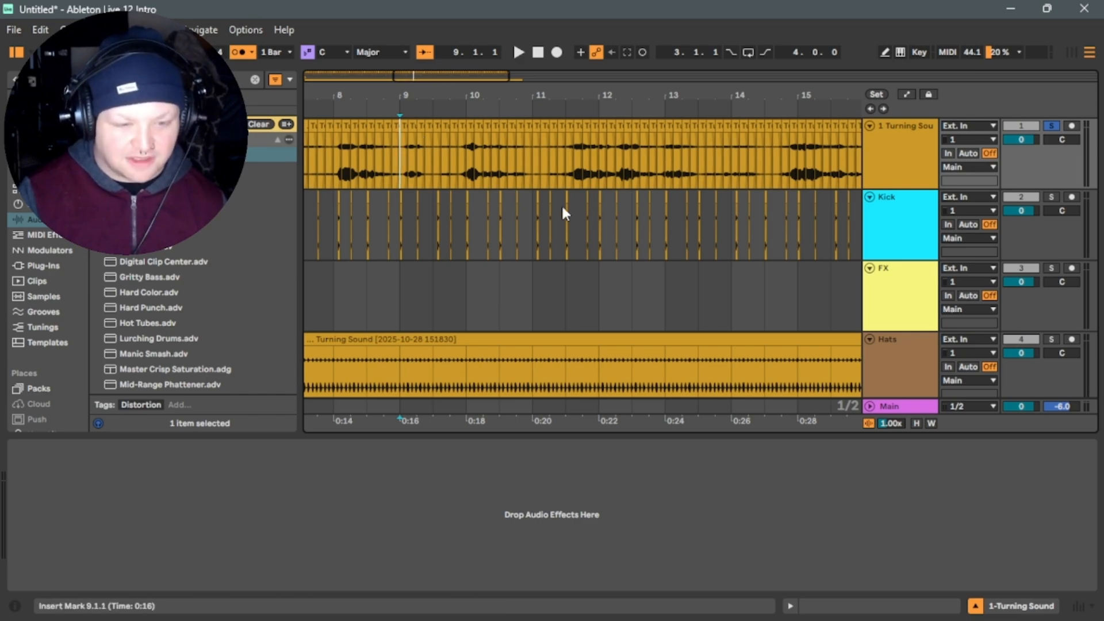
{"action": "left_click", "coordinate": [574, 171]}
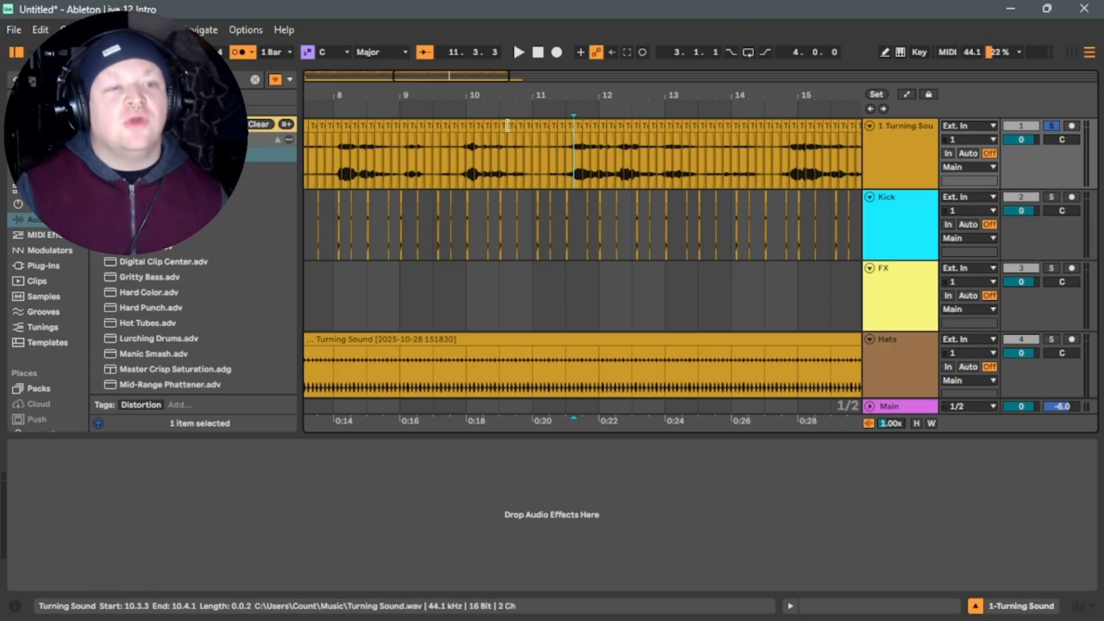
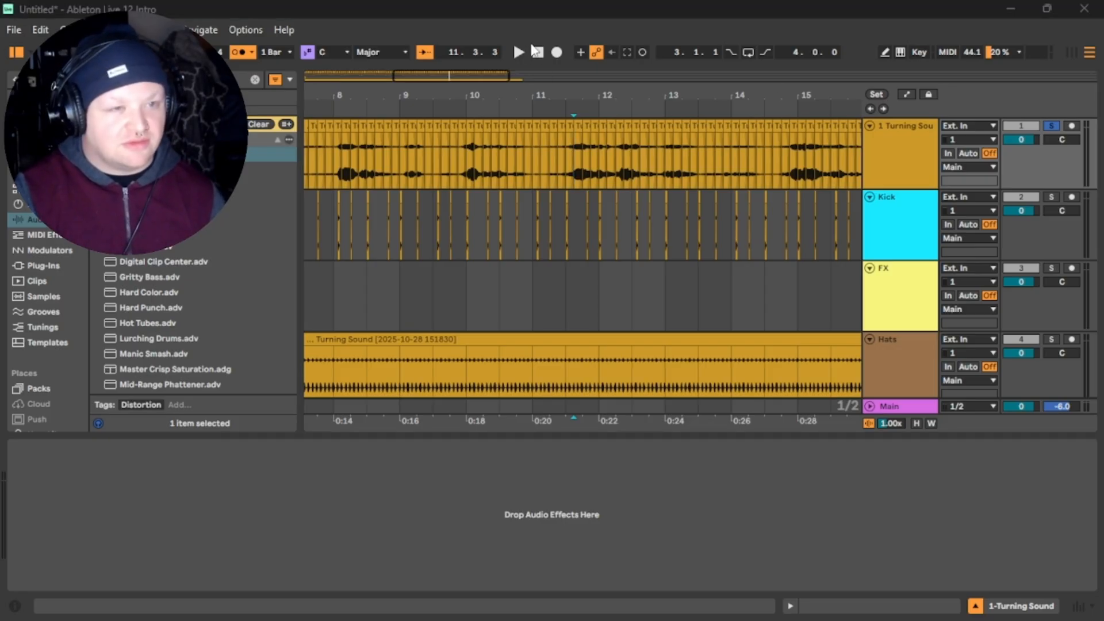
{"action": "left_click", "coordinate": [538, 54]}
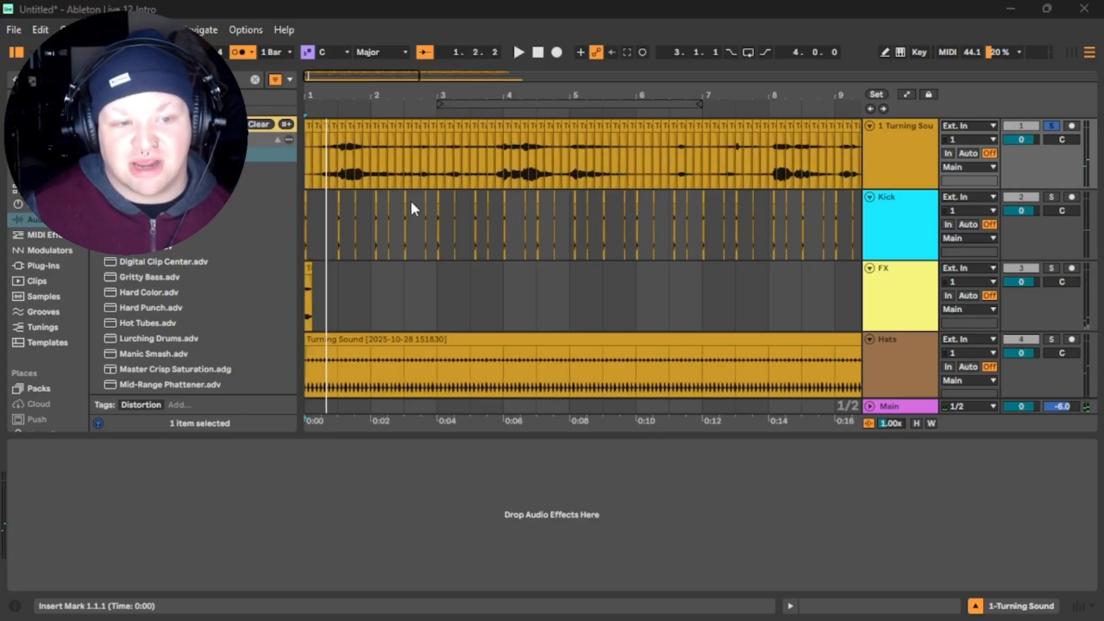
{"action": "left_click_drag", "start_coordinate": [343, 77], "coordinate": [457, 70]}
{"action": "left_click_drag", "start_coordinate": [480, 130], "coordinate": [483, 130]}
{"action": "key", "text": "space"}
{"action": "key", "text": "space"}
Insert a new audio track below the 1-Turning Sound track and return the playhead to the start.
{"action": "left_click", "coordinate": [73, 30]}
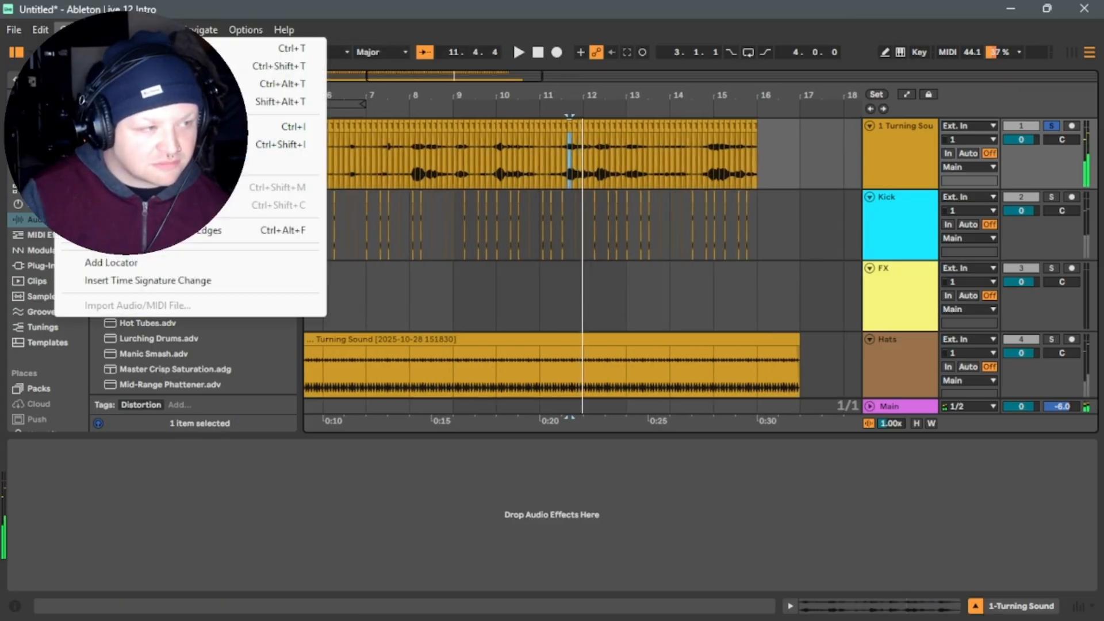
{"action": "left_click", "coordinate": [276, 48]}
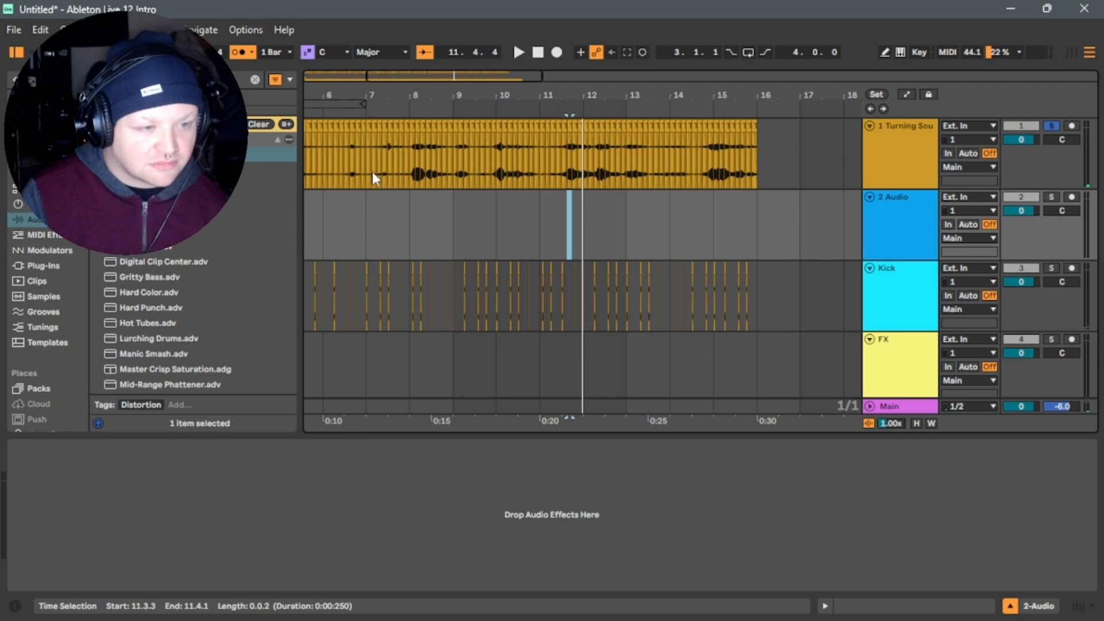
{"action": "left_click", "coordinate": [539, 53]}
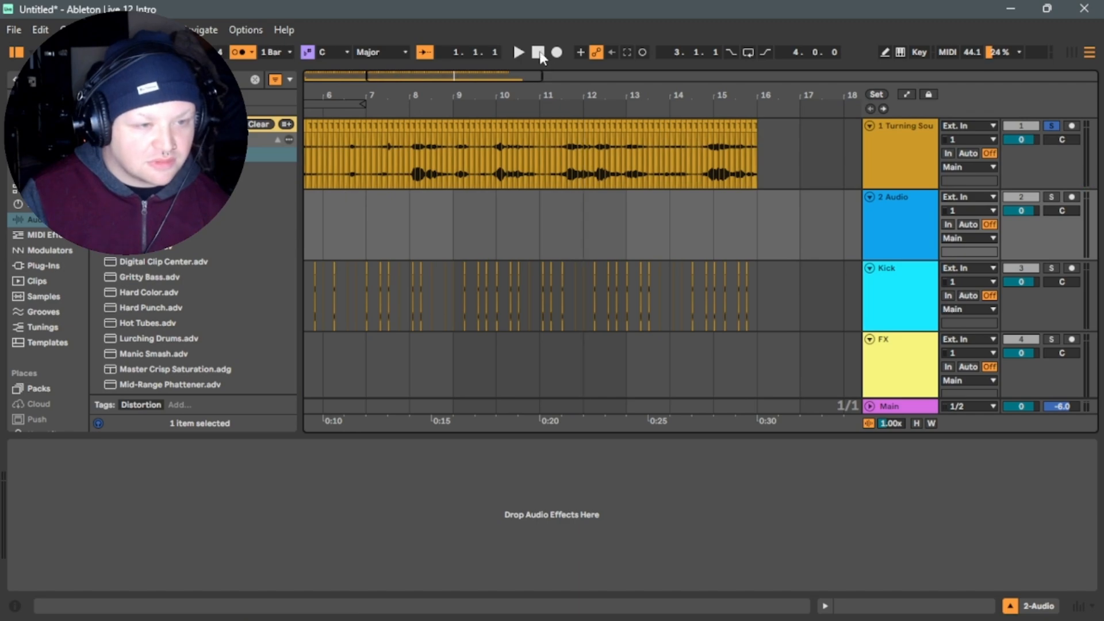
Copy the 9.4.3 to 10.1.3 section of the 1-Turning Sound track to the start of the new audio track.
{"action": "left_click", "coordinate": [493, 121]}
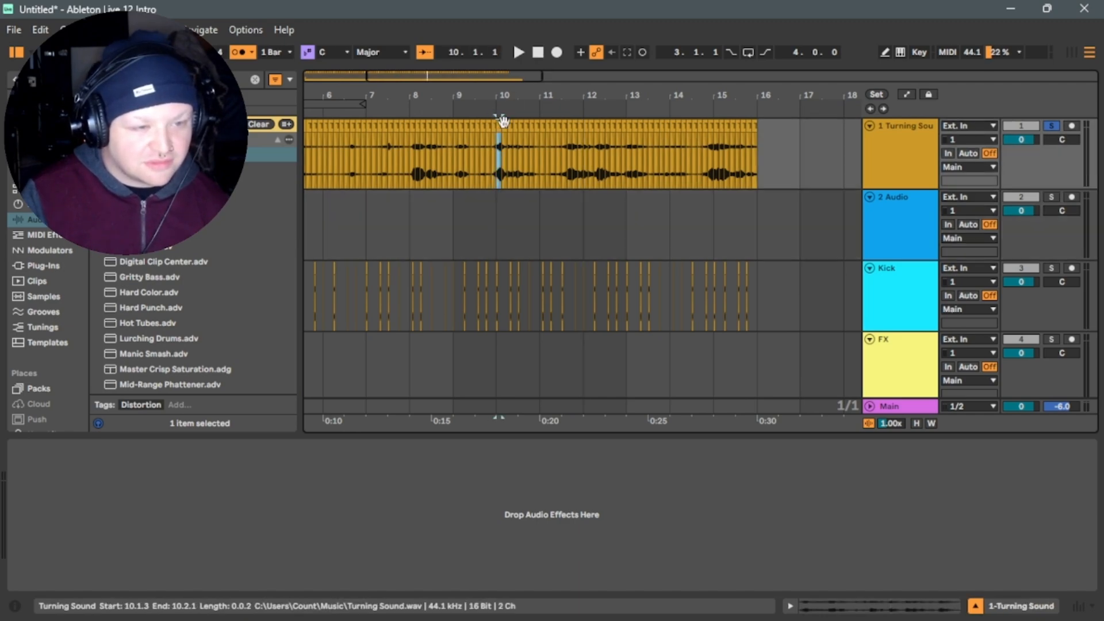
{"action": "left_click", "coordinate": [492, 125]}
{"action": "key", "text": "space"}
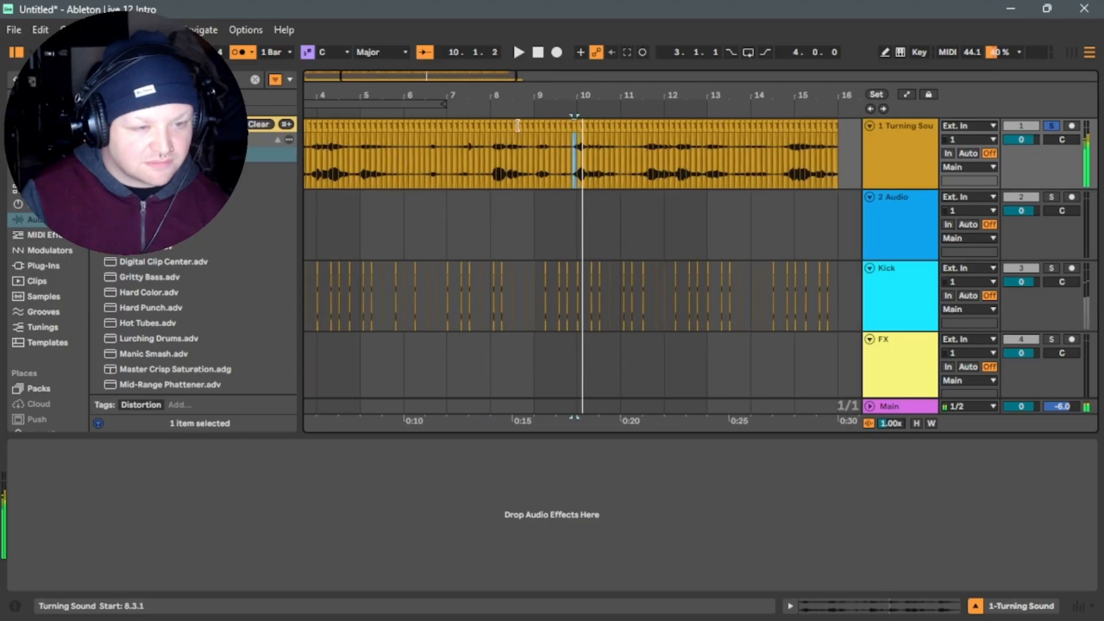
{"action": "left_click_drag", "start_coordinate": [582, 140], "coordinate": [572, 143]}
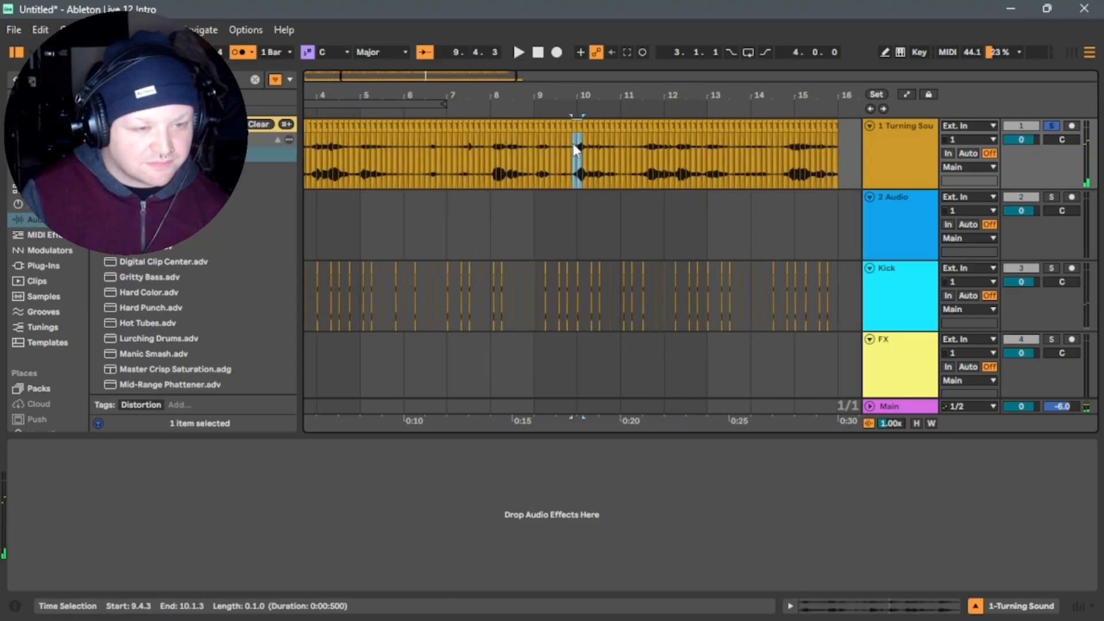
{"action": "left_click", "coordinate": [538, 52]}
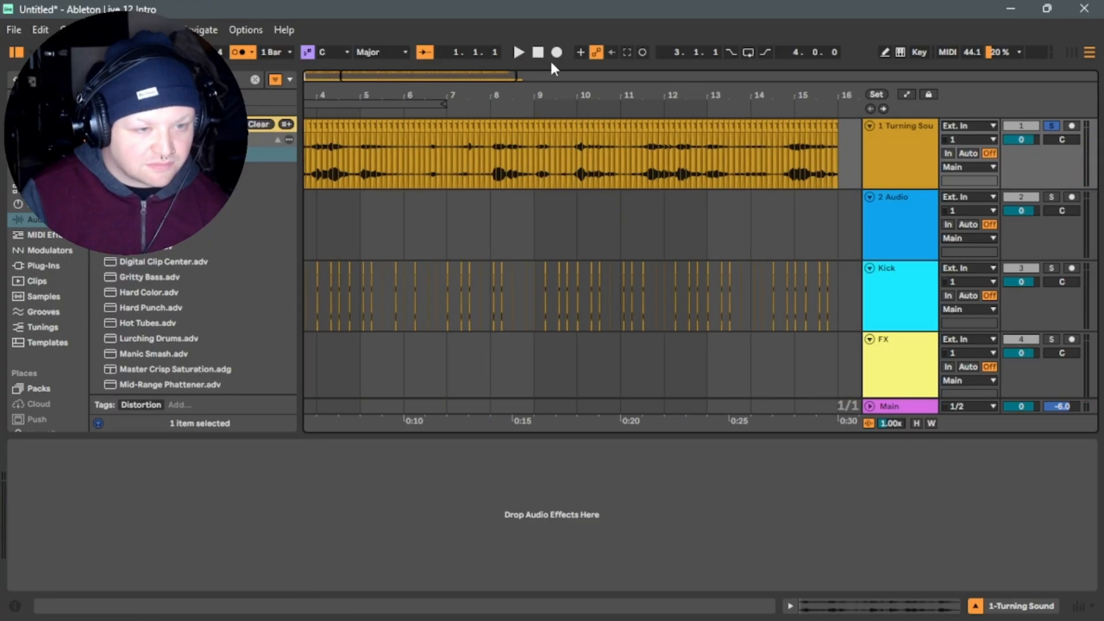
{"action": "left_click_drag", "start_coordinate": [442, 79], "coordinate": [401, 81]}
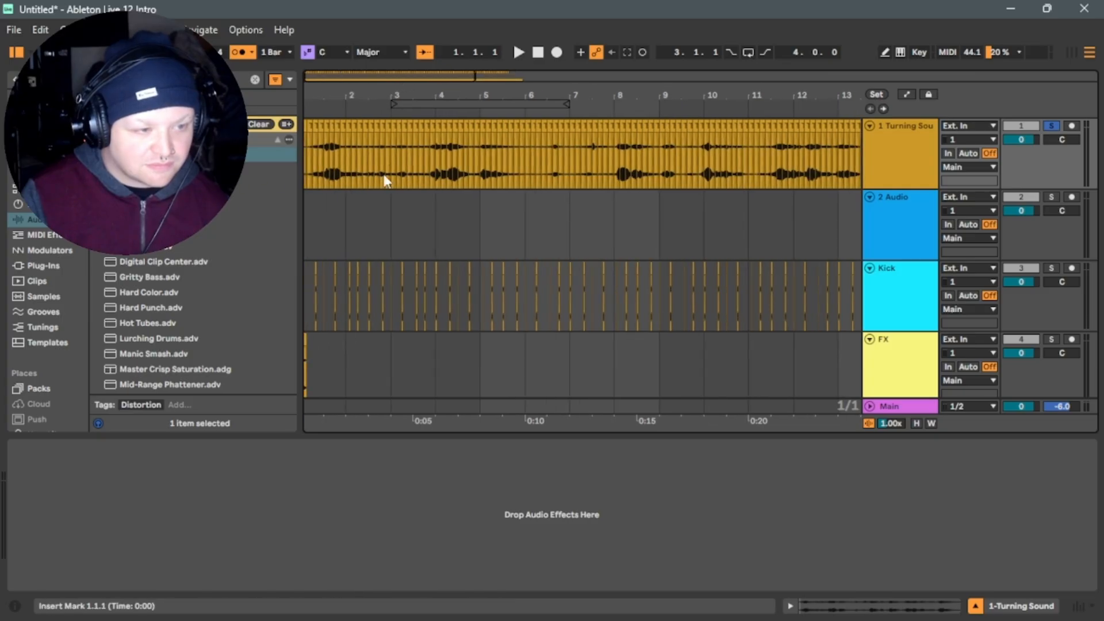
{"action": "left_click", "coordinate": [310, 226]}
{"action": "key", "text": "ctrl+v"}
Solo the second track and play back its pasted clips from the start.
{"action": "key", "text": "space"}
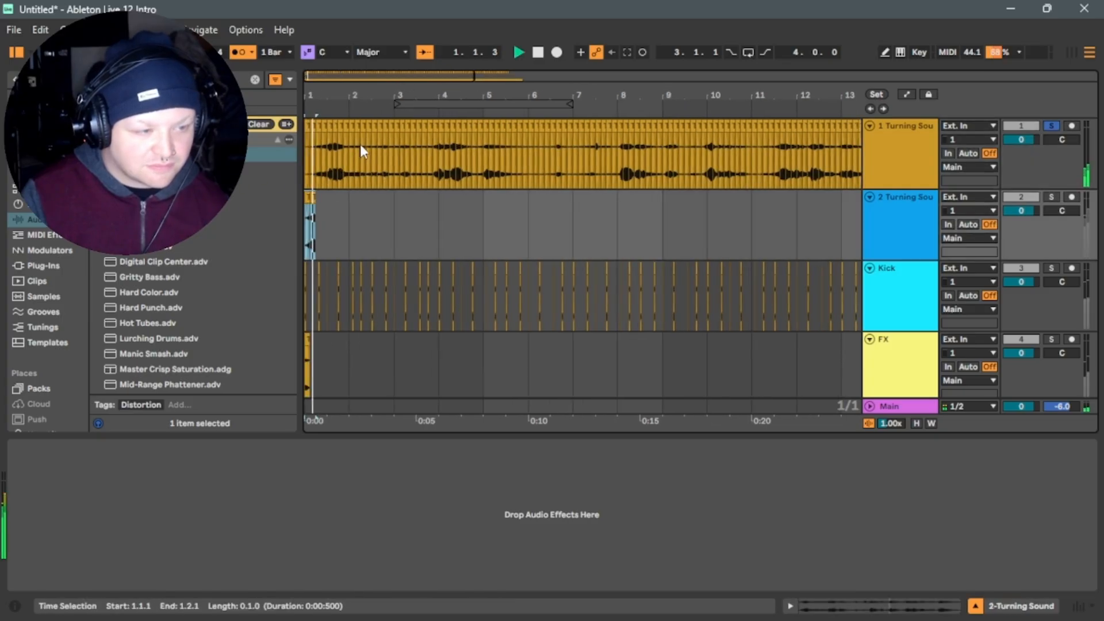
{"action": "left_click", "coordinate": [1051, 196]}
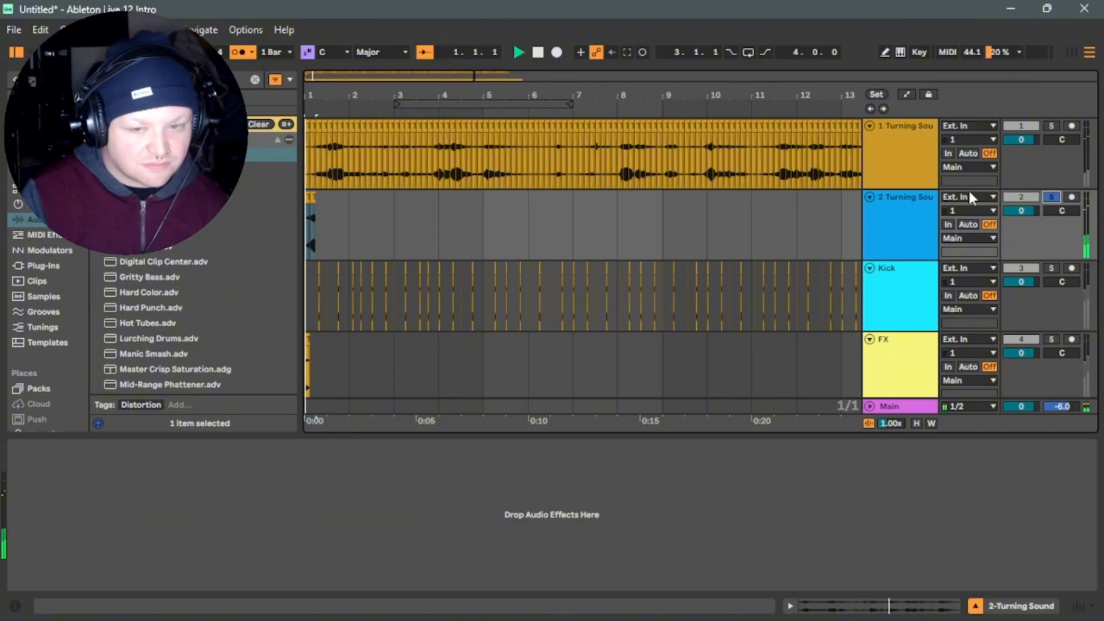
{"action": "left_click_drag", "start_coordinate": [314, 76], "coordinate": [313, 156]}
{"action": "key", "text": "space"}
{"action": "key", "text": "space"}
Delete the second pasted clip on the second track and consolidate 1.1.1 to 1.2.1 into a single clip.
{"action": "left_click", "coordinate": [383, 197]}
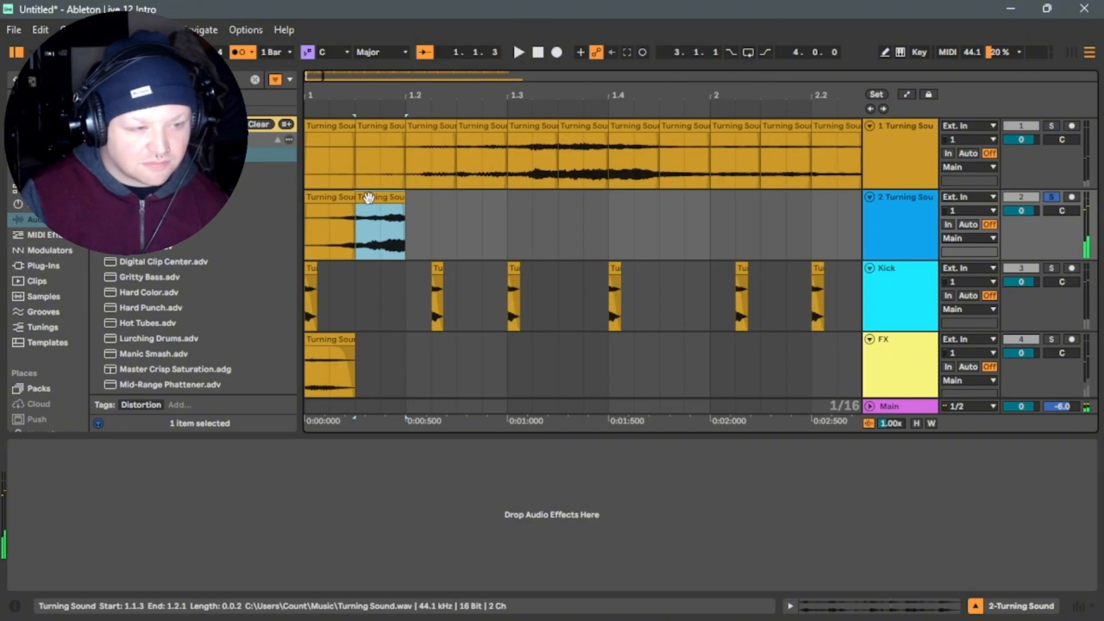
{"action": "left_click", "coordinate": [344, 202]}
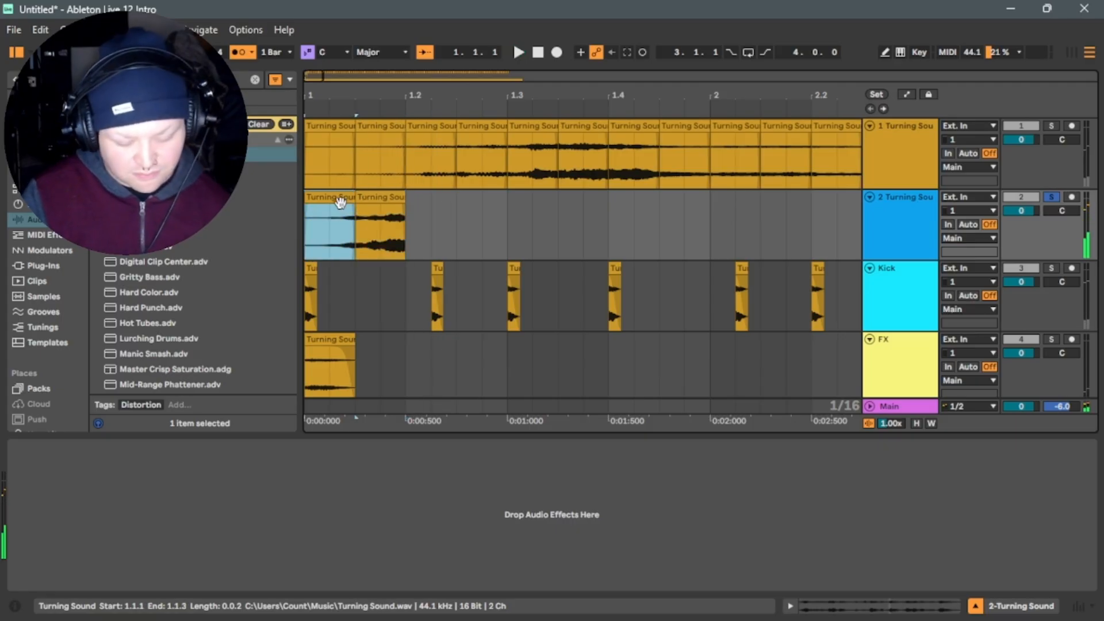
{"action": "left_click", "coordinate": [356, 209]}
{"action": "key", "text": "Delete"}
{"action": "left_click_drag", "start_coordinate": [356, 208], "coordinate": [304, 223]}
{"action": "key", "text": "ctrl+z"}
{"action": "key", "text": "ctrl+j"}
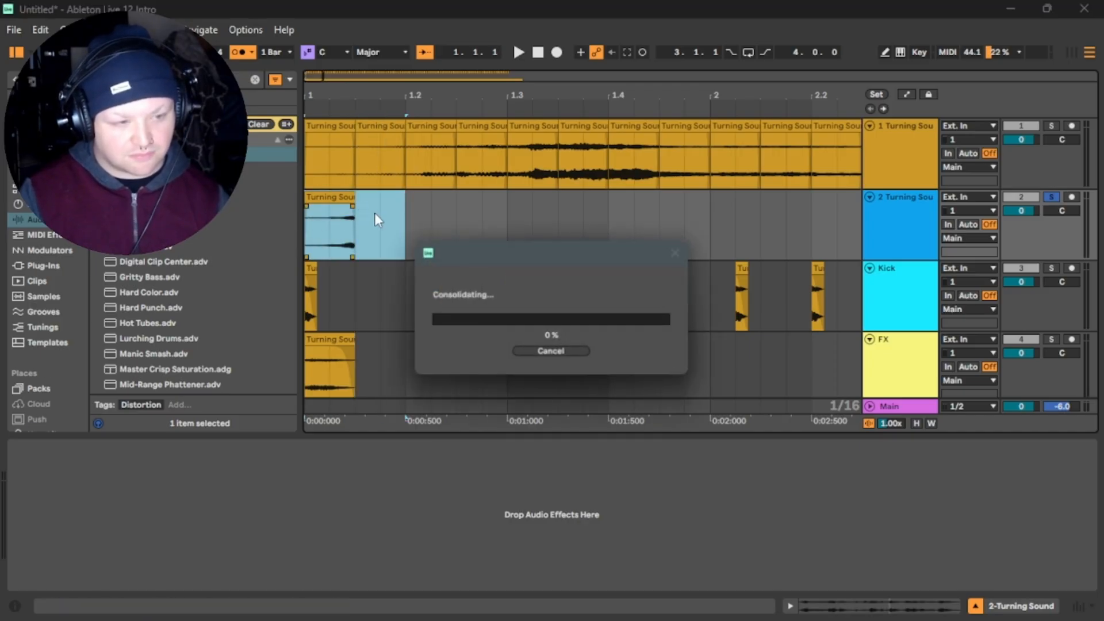
Open the consolidated clip's sample and stretch it with a warp marker from the end of the sound to the clip's end.
{"action": "double_click", "coordinate": [402, 244]}
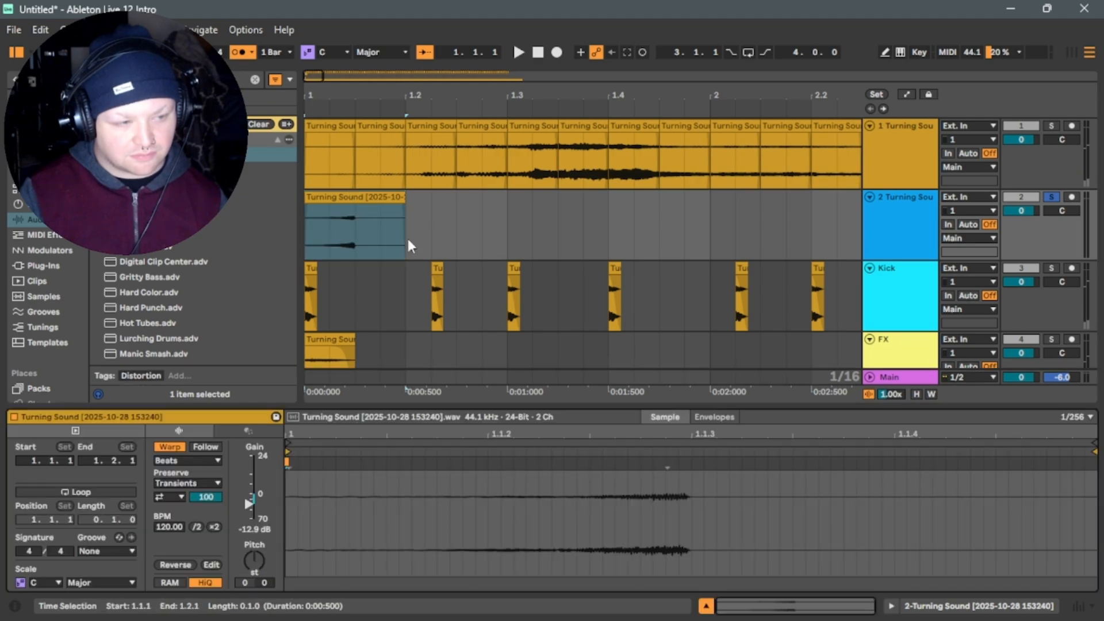
{"action": "left_click", "coordinate": [666, 464]}
{"action": "mouse_move", "coordinate": [667, 463]}
{"action": "left_mouse_down"}
{"action": "mouse_move", "coordinate": [1084, 461]}
{"action": "mouse_move", "coordinate": [1094, 498]}
{"action": "left_mouse_up"}
Audition the stretched clip and pull its end warp marker slightly before 1.2 so the tail fits inside the clip.
{"action": "key", "text": "space"}
{"action": "key", "text": "space"}
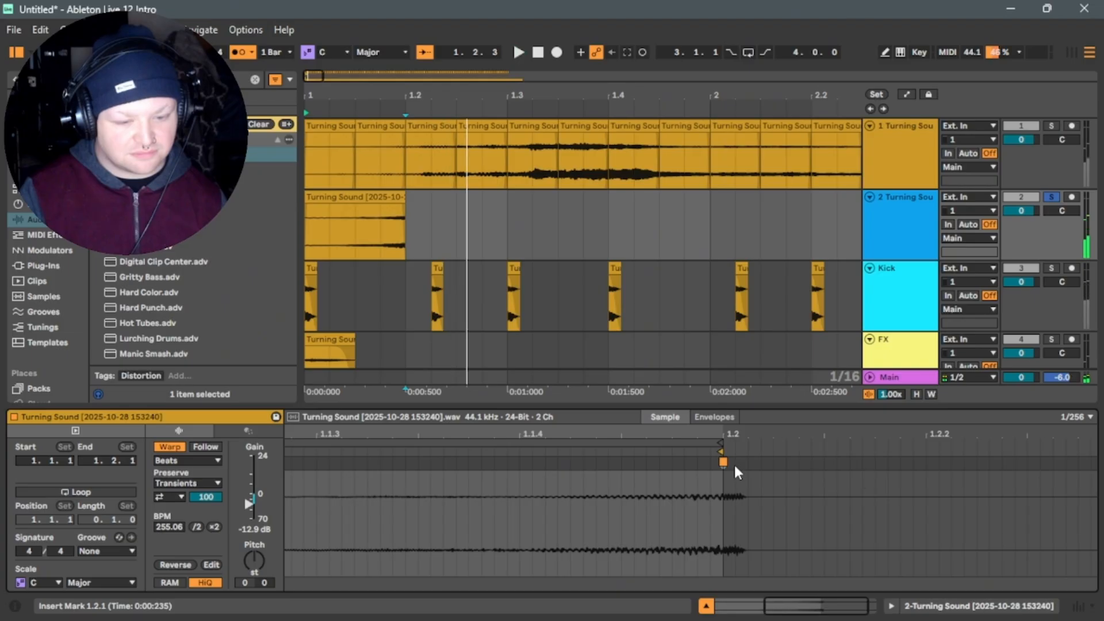
{"action": "mouse_move", "coordinate": [724, 463]}
{"action": "left_mouse_down"}
{"action": "mouse_move", "coordinate": [557, 483]}
{"action": "mouse_move", "coordinate": [701, 486]}
{"action": "left_mouse_up"}
{"action": "key", "text": "space"}
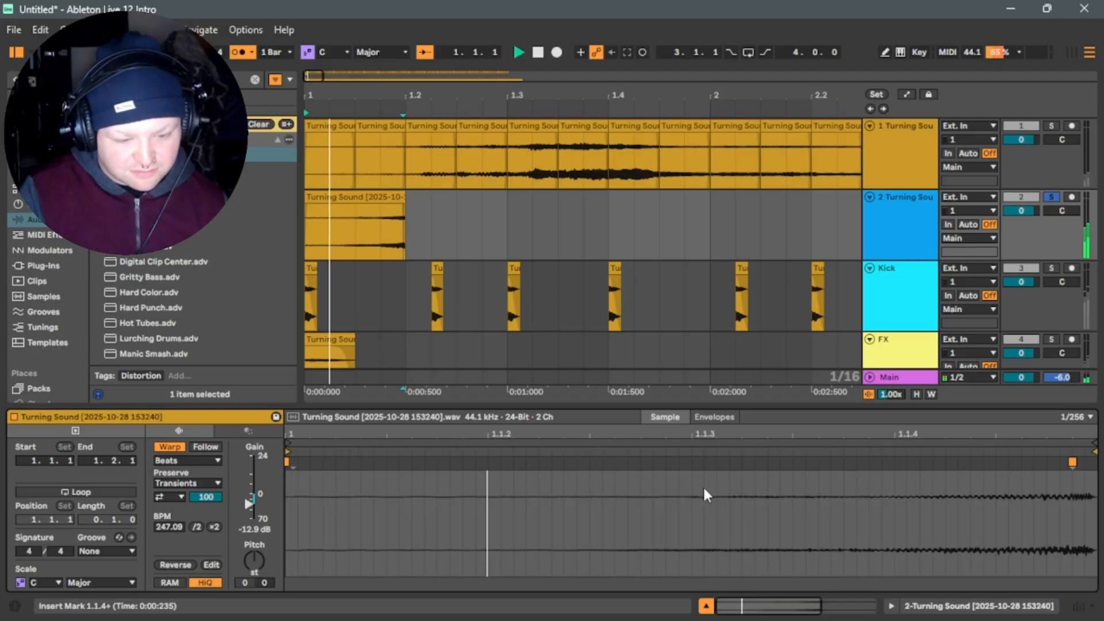
Switch the stretched clip's warp mode to Pro and realign its end warp marker with beat 1.2.
{"action": "key", "text": "space"}
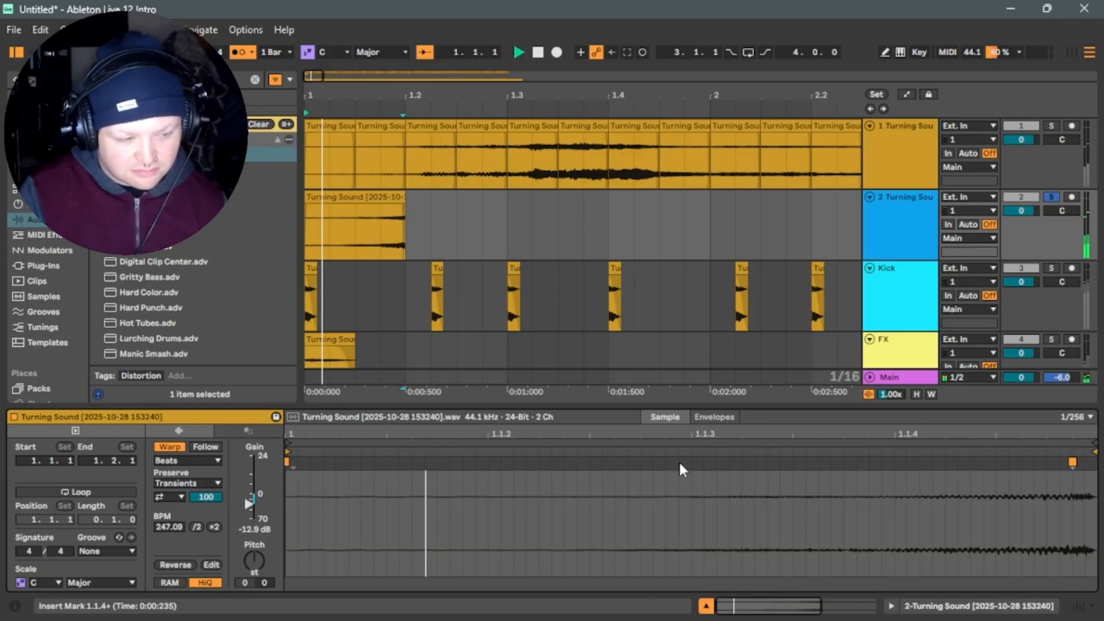
{"action": "left_click", "coordinate": [213, 460]}
{"action": "left_click", "coordinate": [203, 528]}
{"action": "key", "text": "space"}
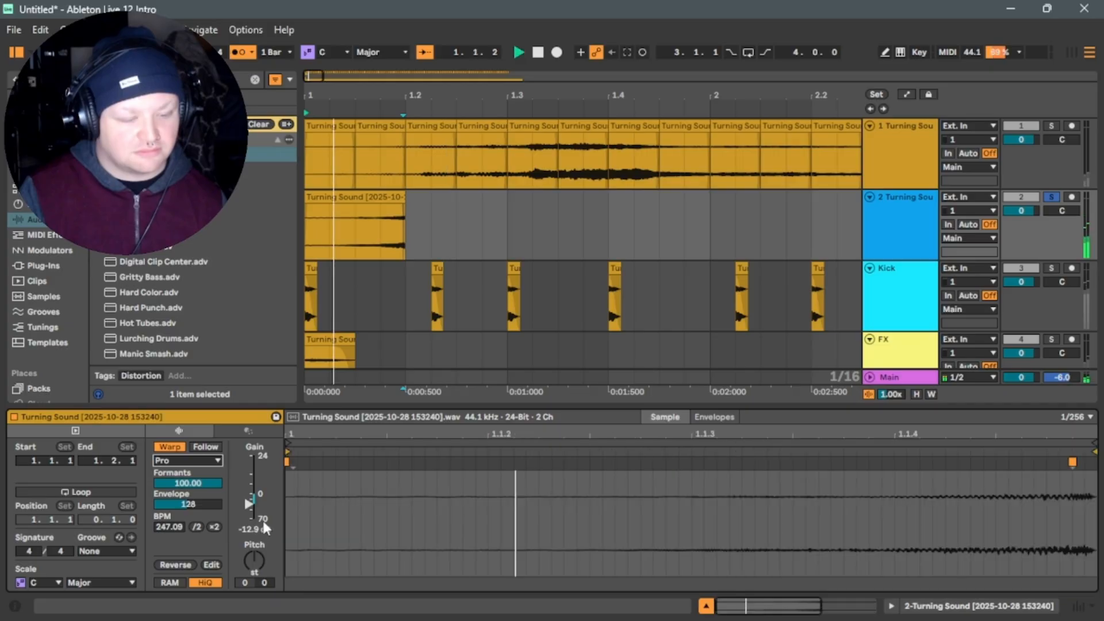
{"action": "left_click_drag", "start_coordinate": [676, 464], "coordinate": [693, 464]}
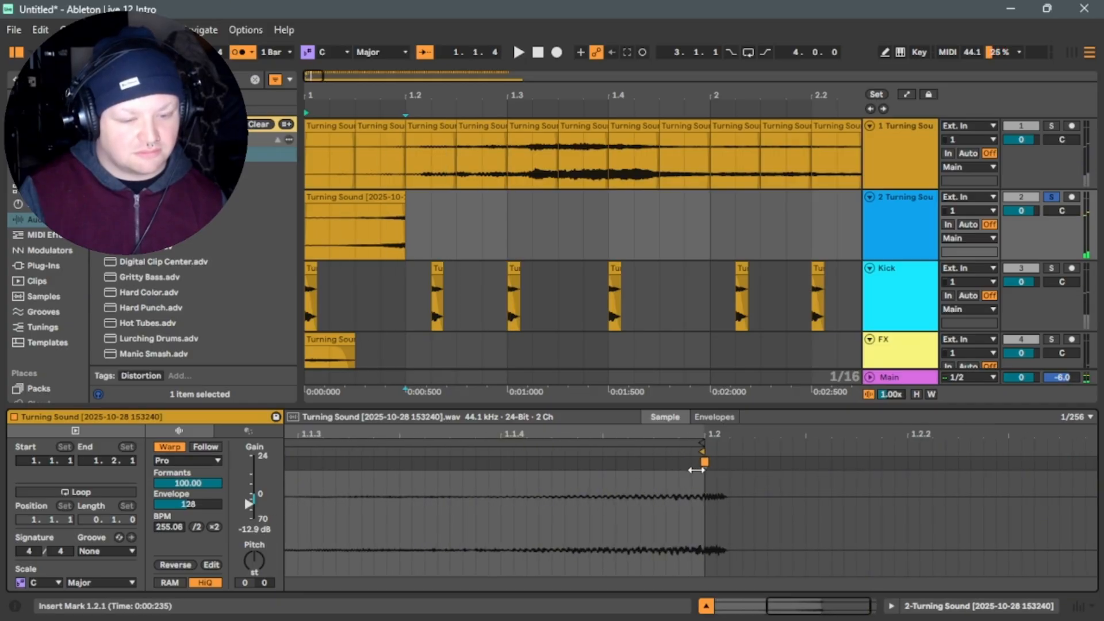
Add a curved fade-in spanning nearly the whole stretched clip on the second track and audition it.
{"action": "left_click", "coordinate": [370, 201]}
{"action": "key", "text": "space"}
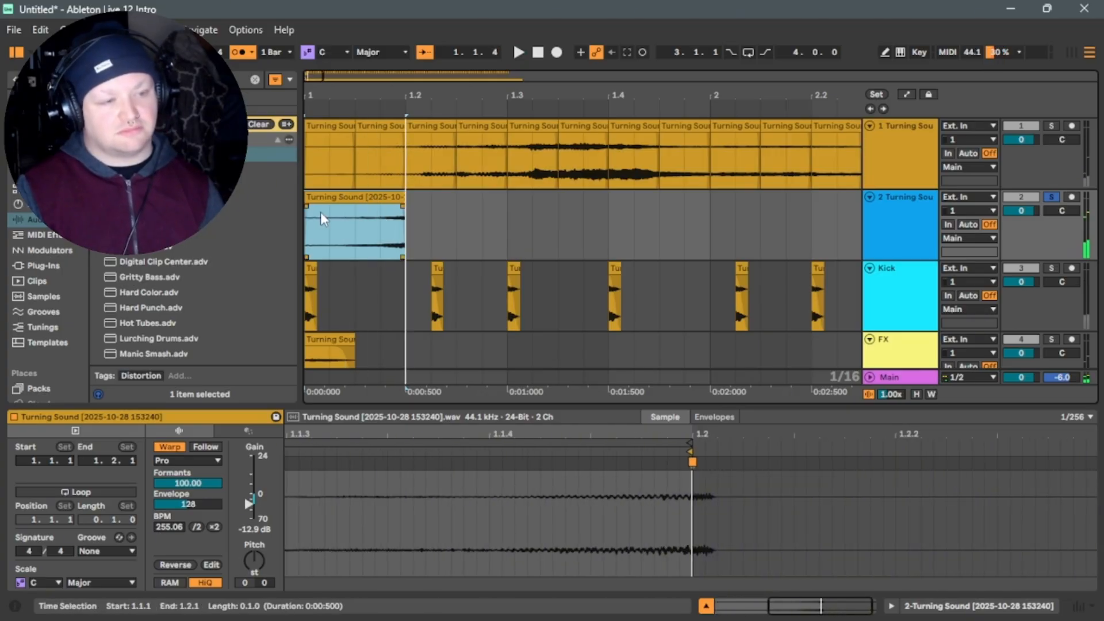
{"action": "left_click_drag", "start_coordinate": [308, 212], "coordinate": [405, 232]}
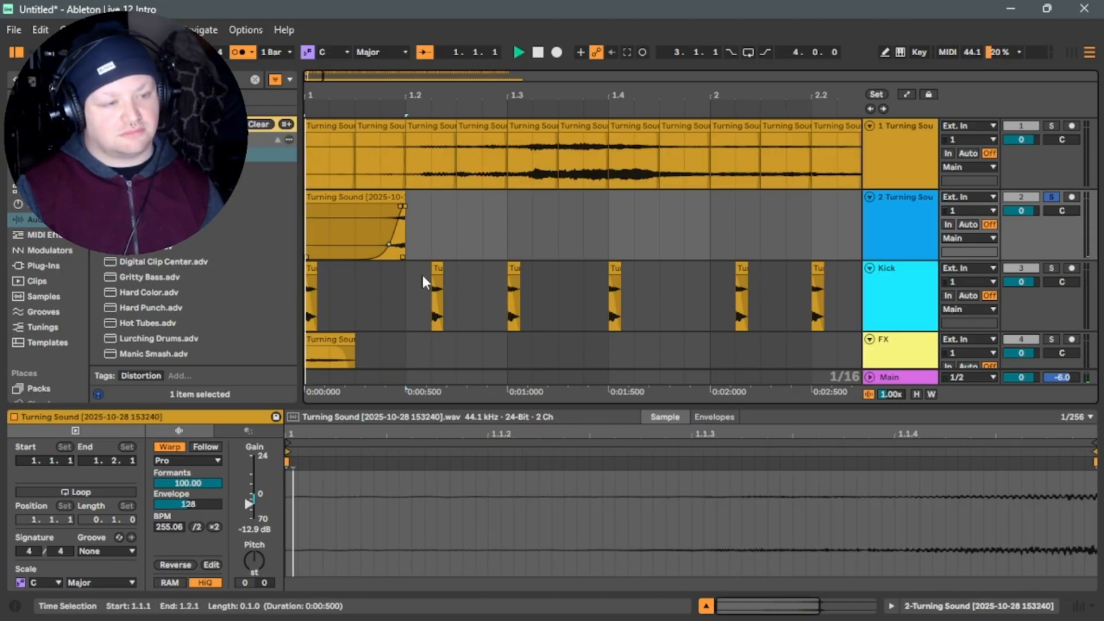
{"action": "key", "text": "space"}
{"action": "key", "text": "space"}
{"action": "left_click", "coordinate": [374, 199]}
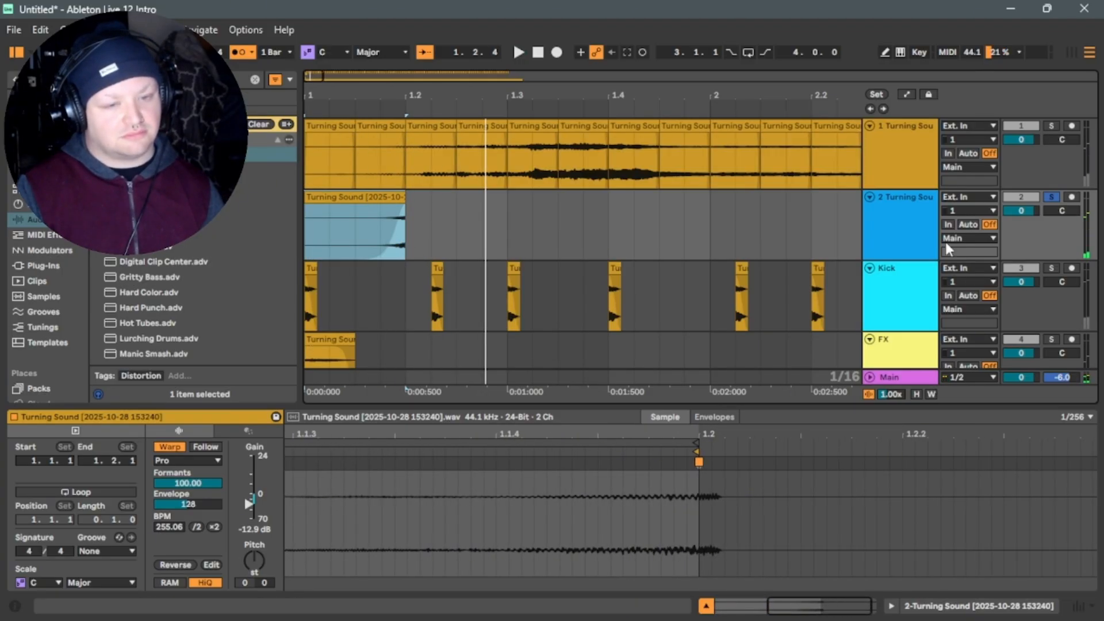
Copy the Replika delay from the FX track onto the second track and play the result.
{"action": "left_click", "coordinate": [912, 229]}
{"action": "left_click", "coordinate": [904, 334]}
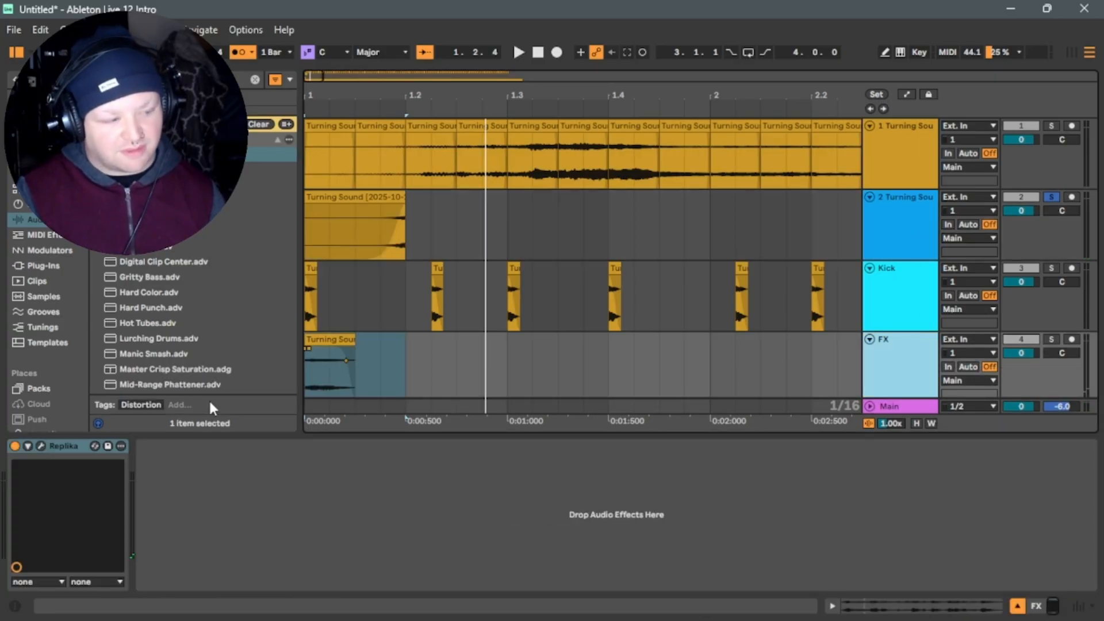
{"action": "left_click", "coordinate": [883, 213]}
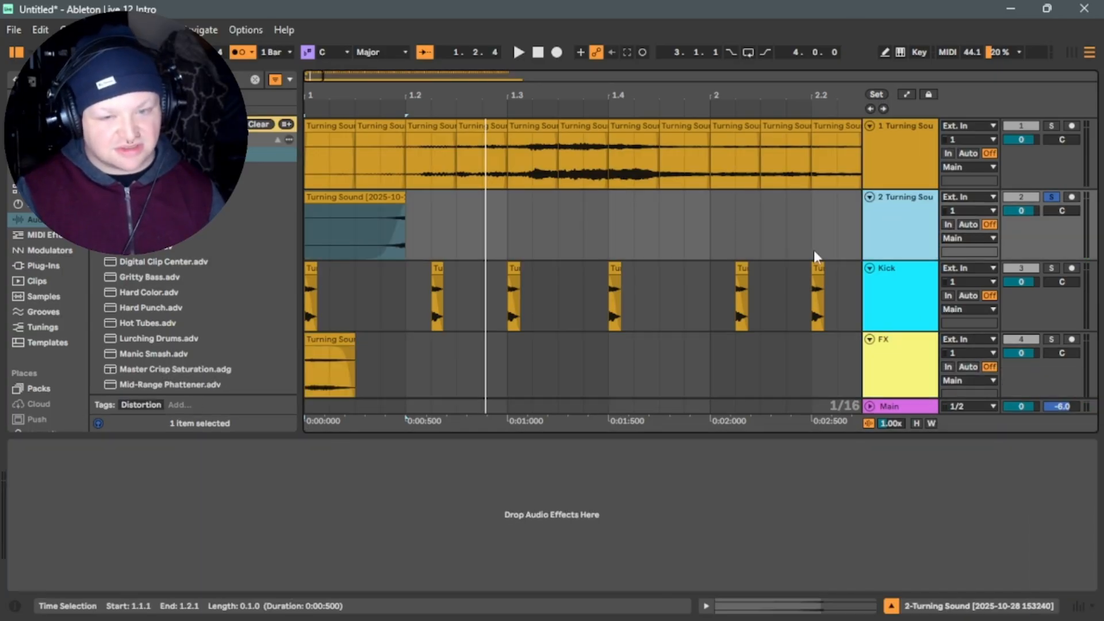
{"action": "left_click", "coordinate": [742, 489]}
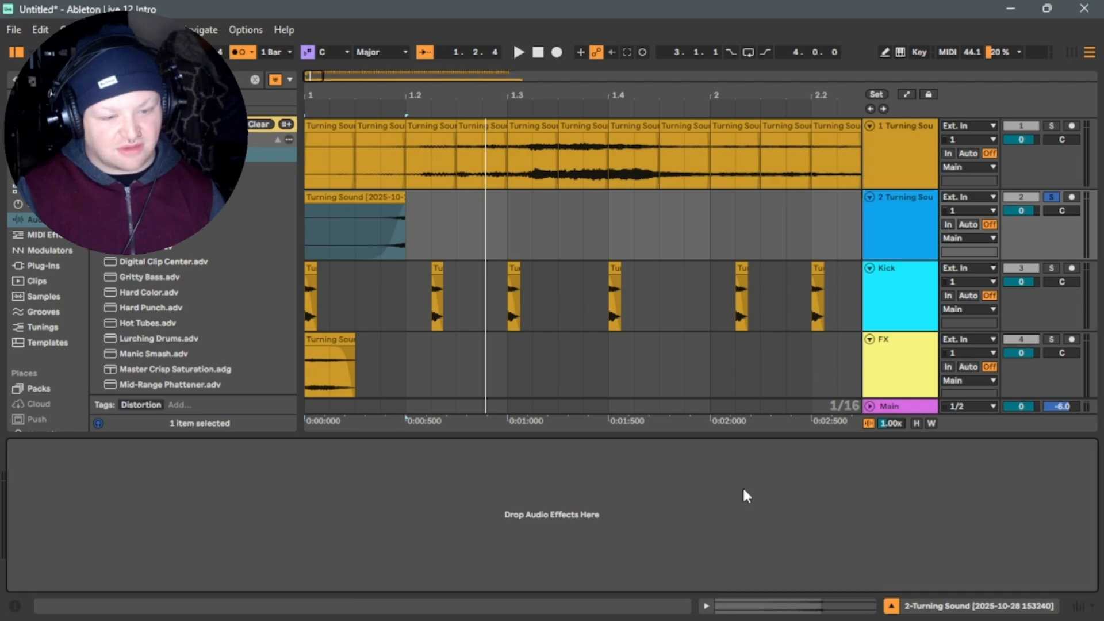
{"action": "key", "text": "ctrl+v"}
{"action": "left_click", "coordinate": [543, 55]}
{"action": "key", "text": "space"}
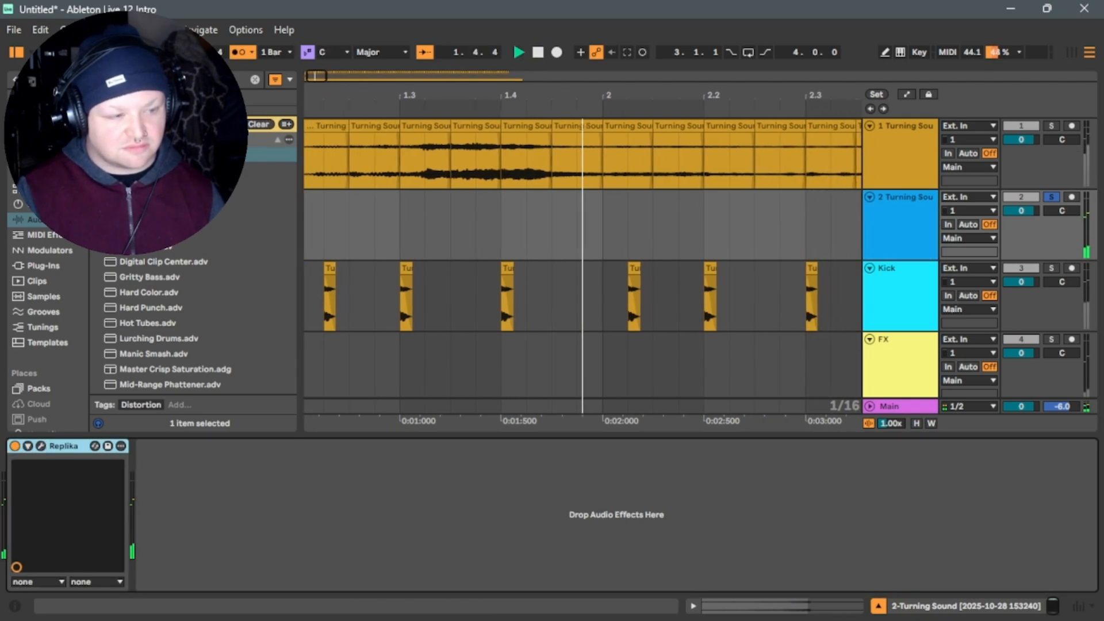
Set the second track's Replika delay to 1/2 time in Ping Pong mode and audition the echo.
{"action": "left_click", "coordinate": [40, 446]}
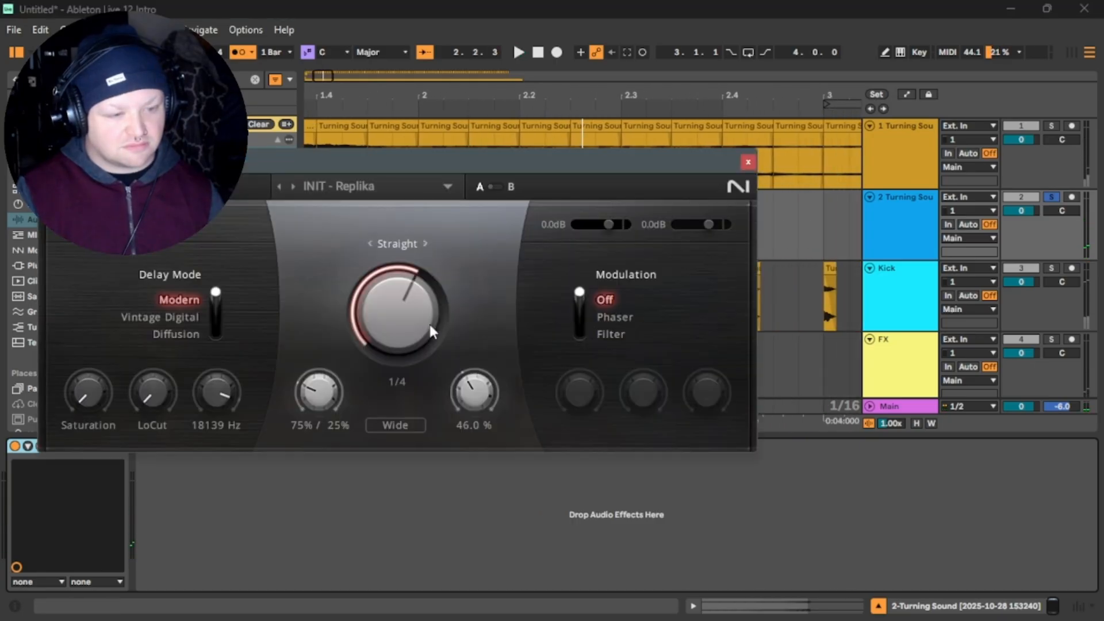
{"action": "left_click", "coordinate": [402, 428]}
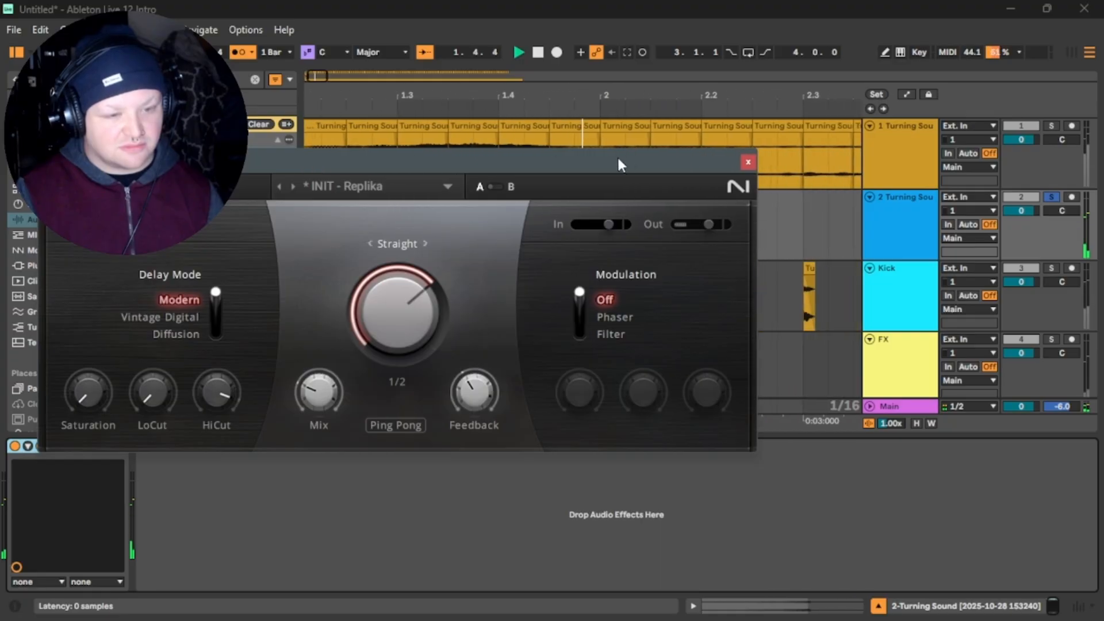
{"action": "left_click", "coordinate": [747, 161]}
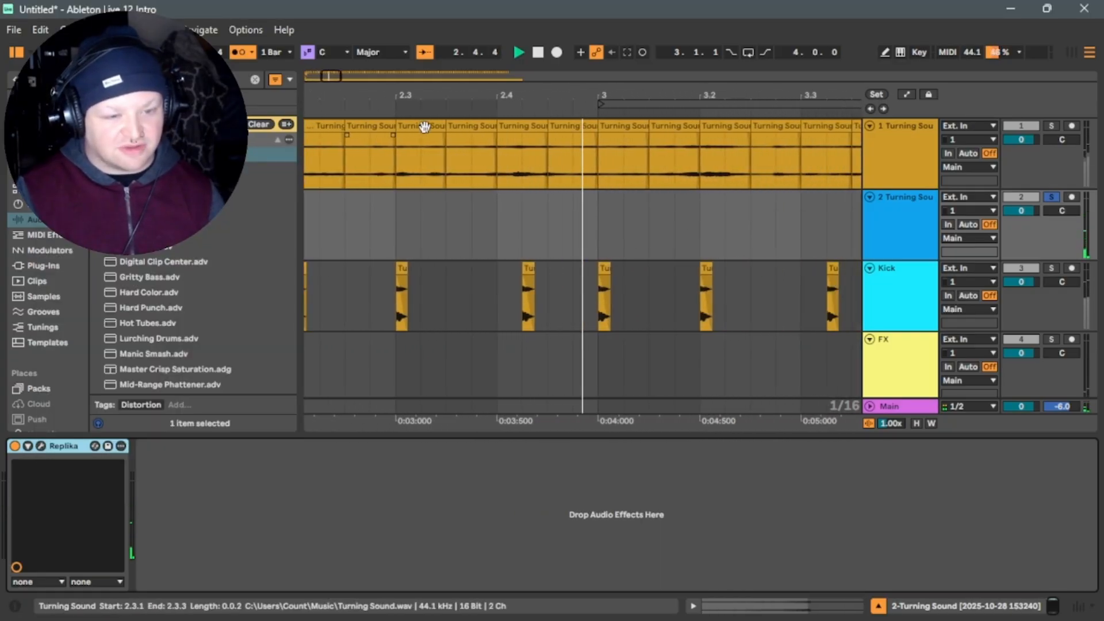
{"action": "left_click", "coordinate": [538, 53]}
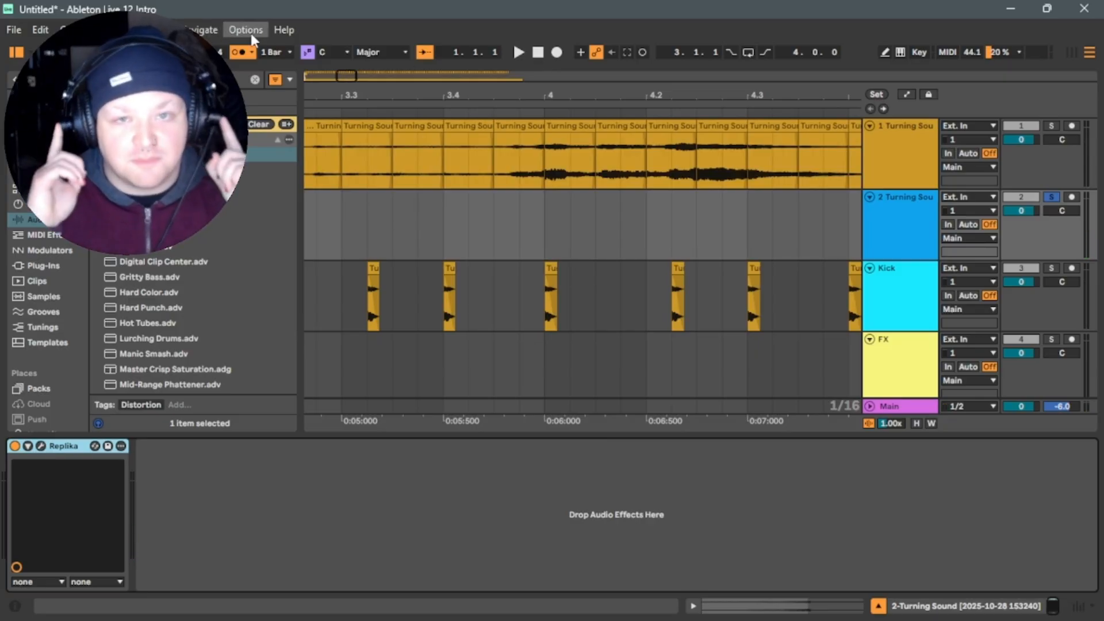
Play the second track from the start and set the project tempo to 90 BPM.
{"action": "left_click_drag", "start_coordinate": [310, 74], "coordinate": [350, 88]}
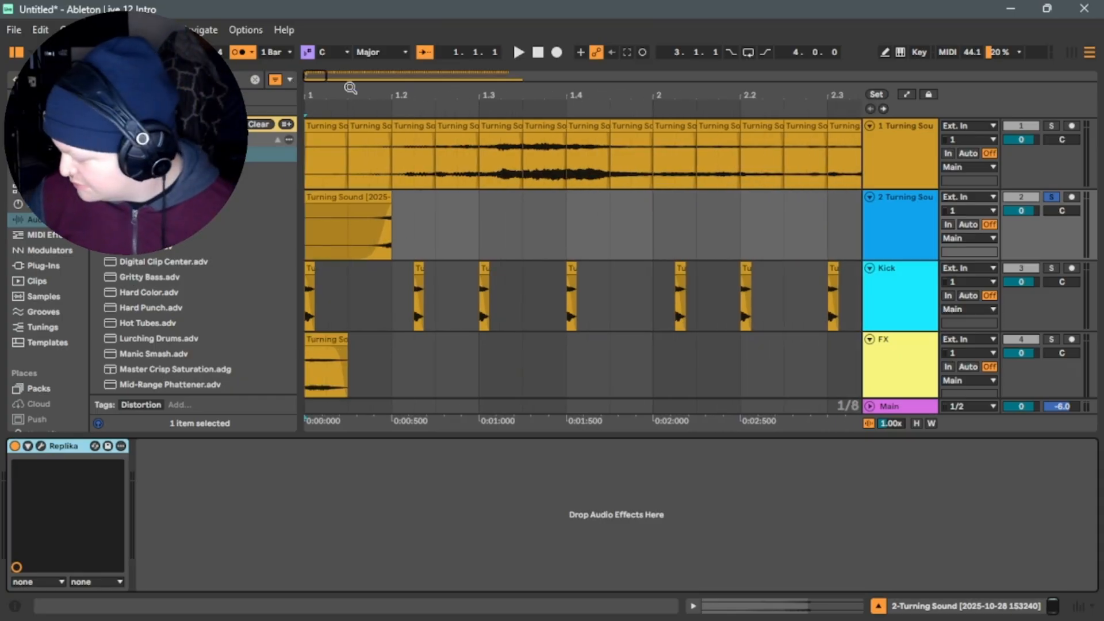
{"action": "key", "text": "space"}
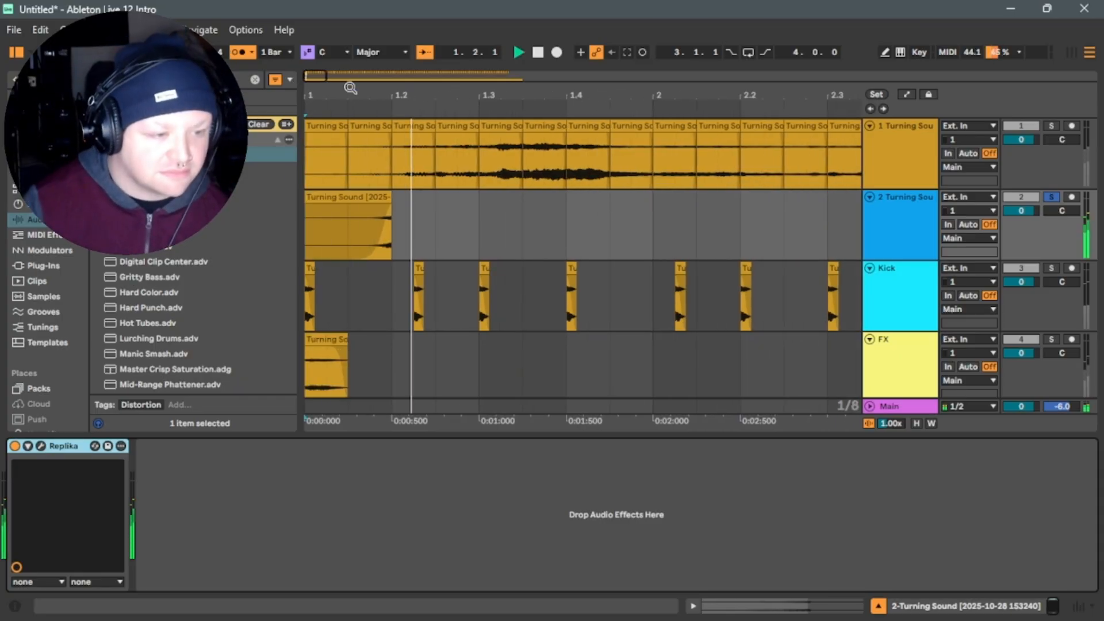
{"action": "key", "text": "space"}
{"action": "type", "text": "90"}
{"action": "key", "text": "Return"}
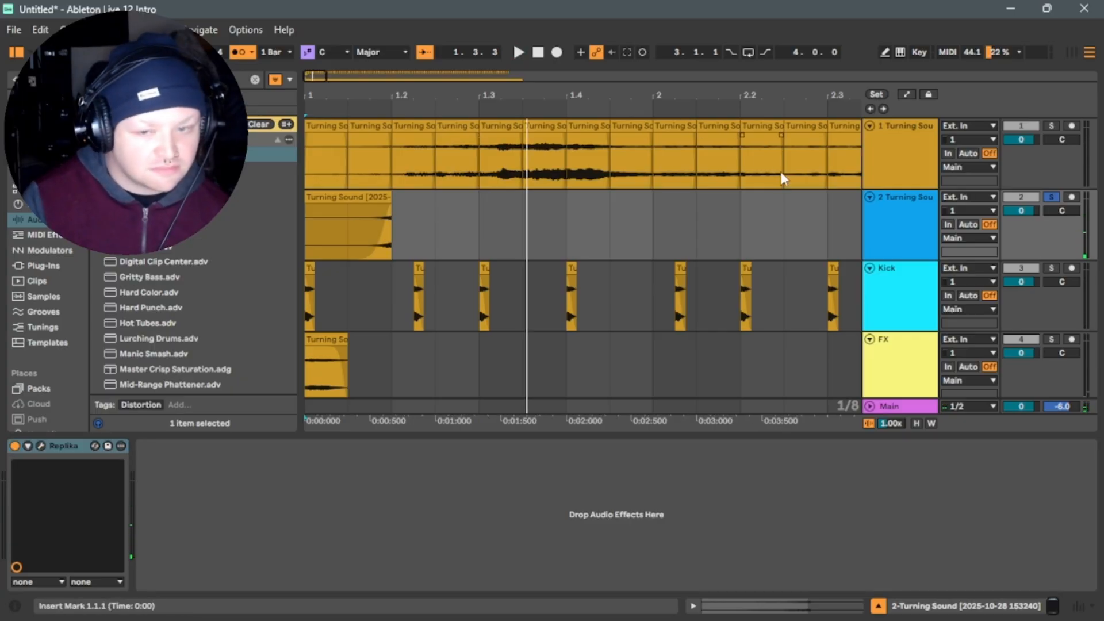
Unsolo the second track, mute the first track and play the remaining tracks together.
{"action": "left_click", "coordinate": [1053, 197]}
{"action": "left_click", "coordinate": [1035, 125]}
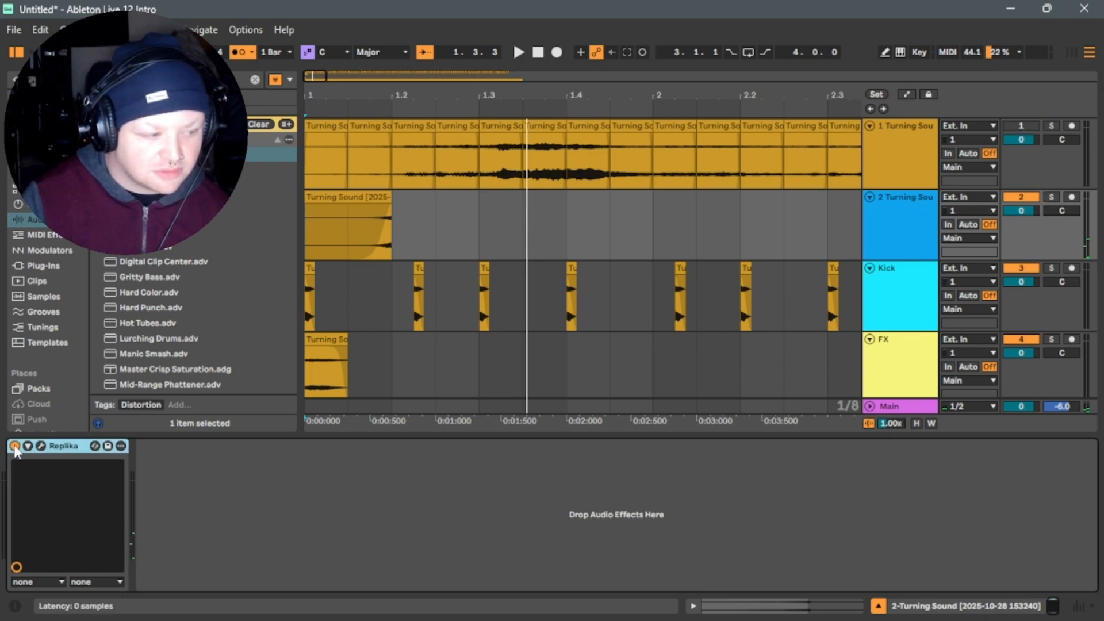
{"action": "key", "text": "space"}
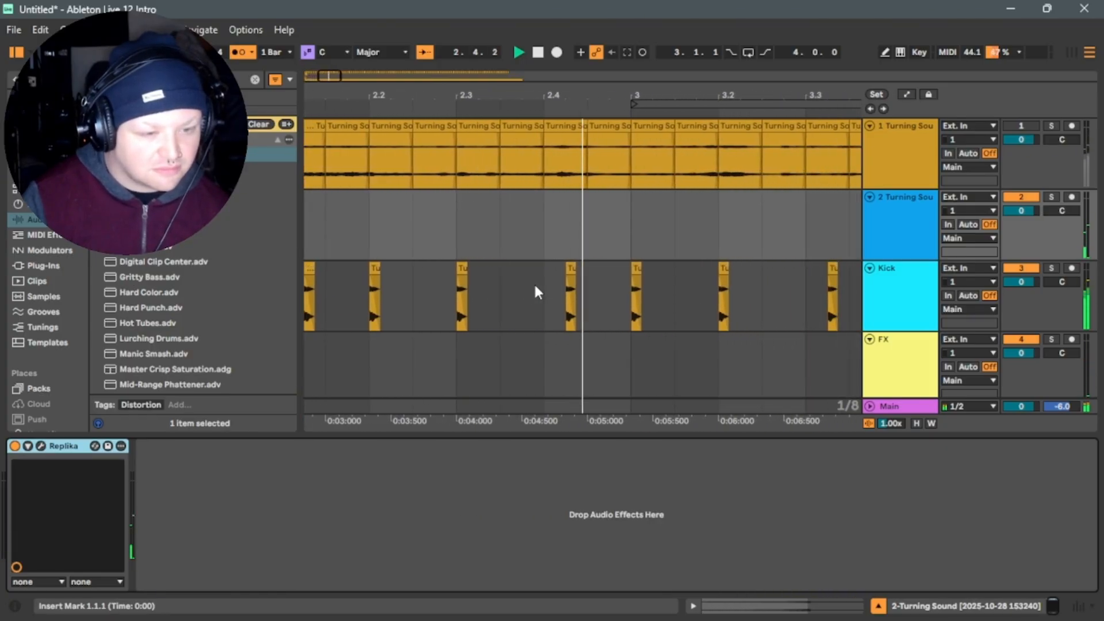
Raise the Kick track's Saturator Drive to 23 dB and lower the track volume to -5.4 dB.
{"action": "left_click", "coordinate": [877, 275]}
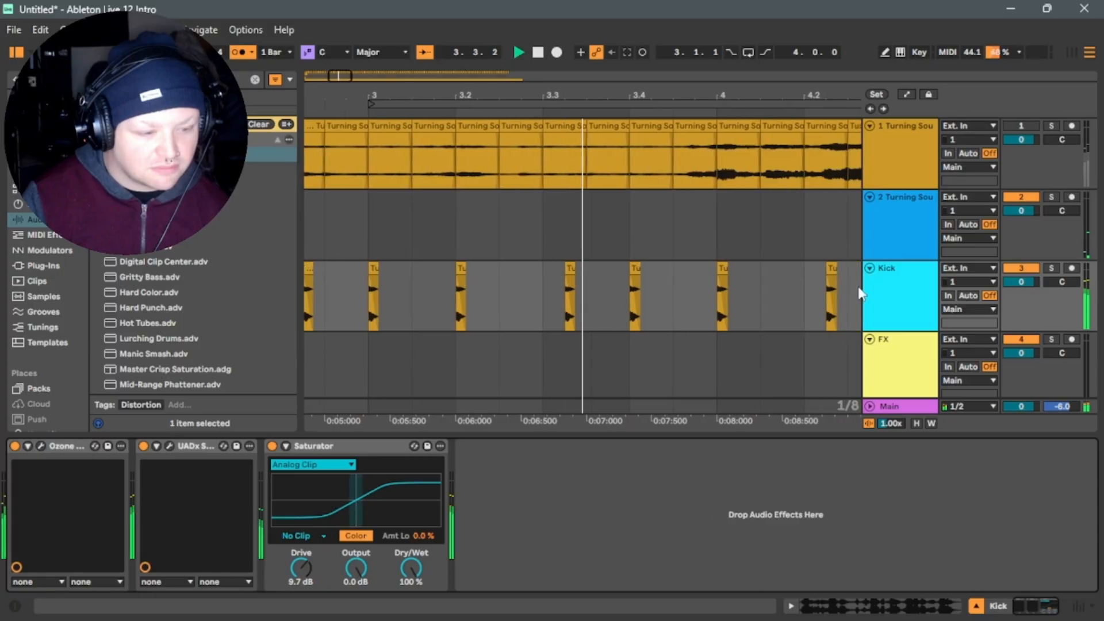
{"action": "mouse_move", "coordinate": [301, 568]}
{"action": "left_mouse_down"}
{"action": "mouse_move", "coordinate": [301, 541]}
{"action": "mouse_move", "coordinate": [301, 550]}
{"action": "left_mouse_up"}
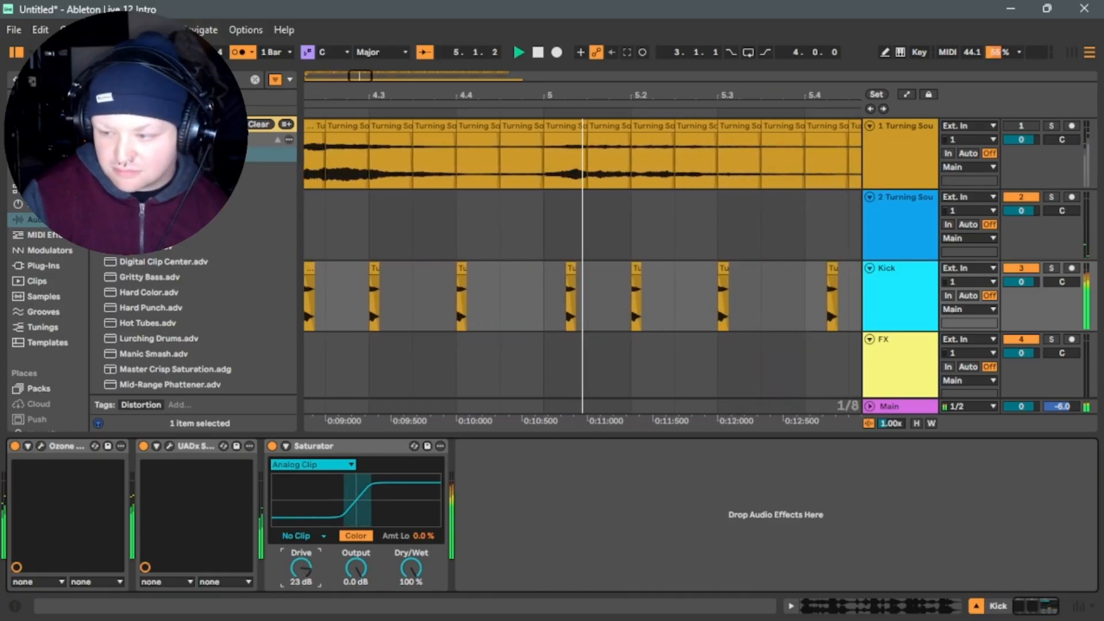
{"action": "left_click_drag", "start_coordinate": [1021, 282], "coordinate": [1021, 301]}
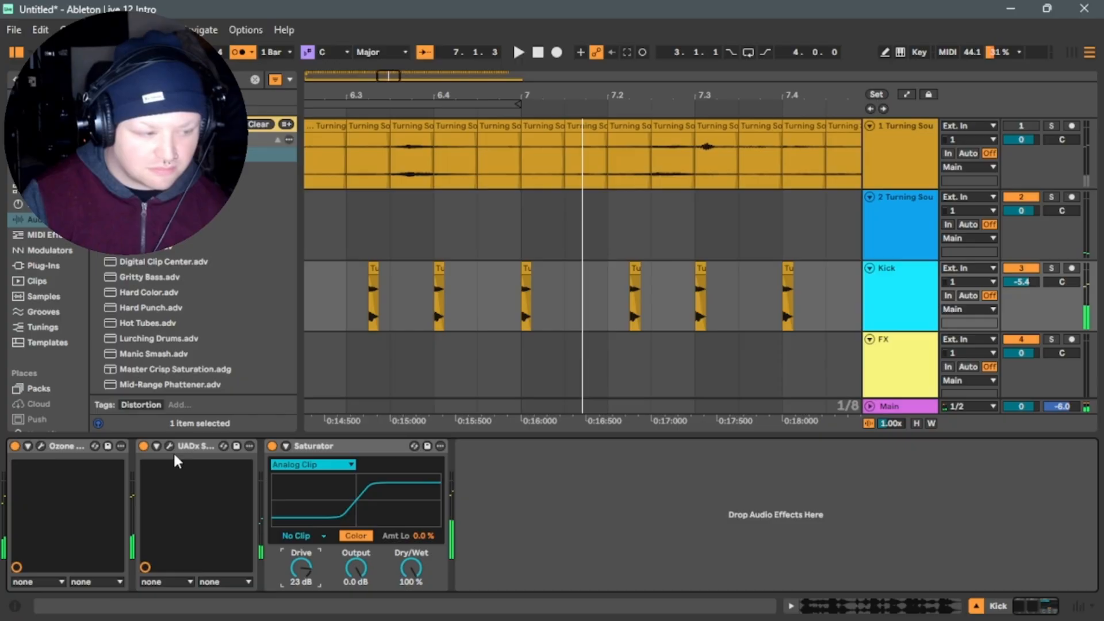
Audition the Kick with its UADx effect bypassed and set the Ozone EQ's low shelf to 155 Hz with 2.1 dB gain.
{"action": "left_click", "coordinate": [143, 446]}
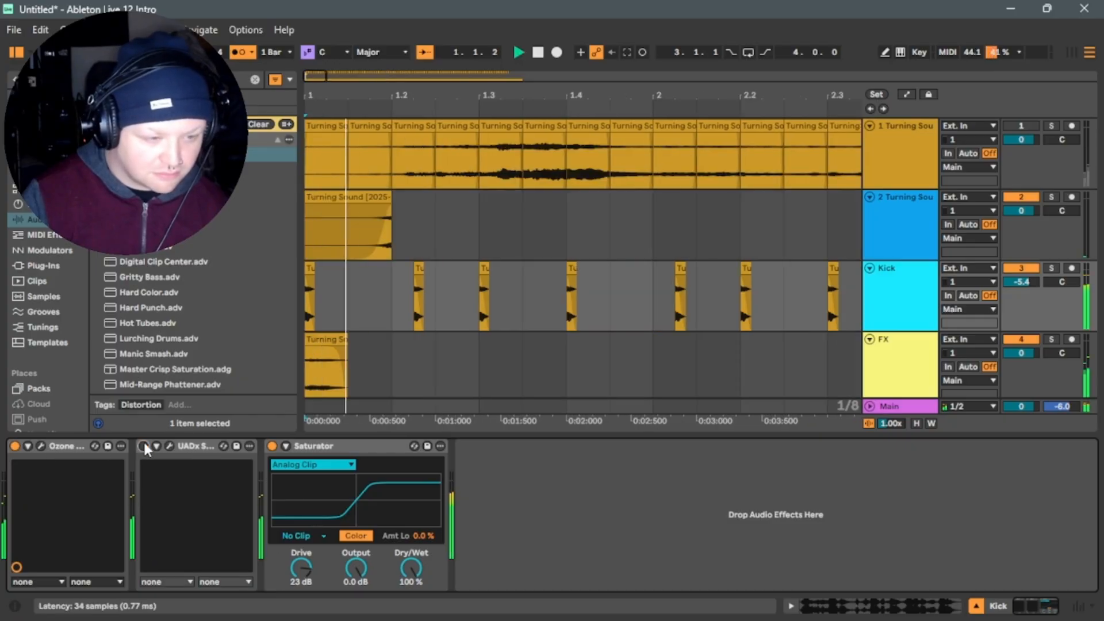
{"action": "left_click", "coordinate": [41, 446]}
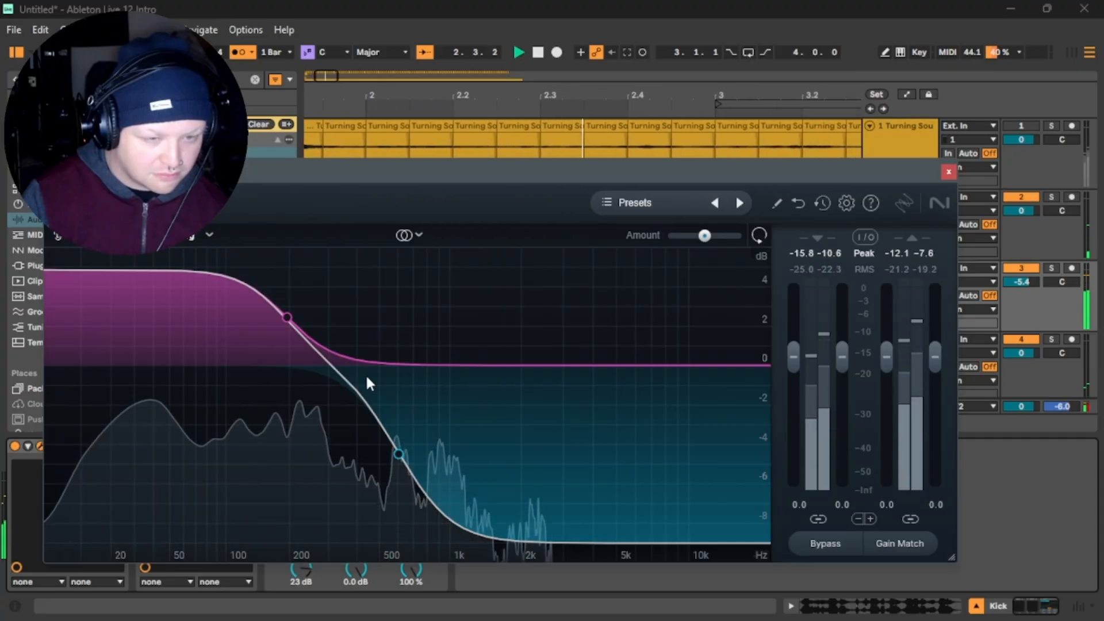
{"action": "mouse_move", "coordinate": [285, 319]}
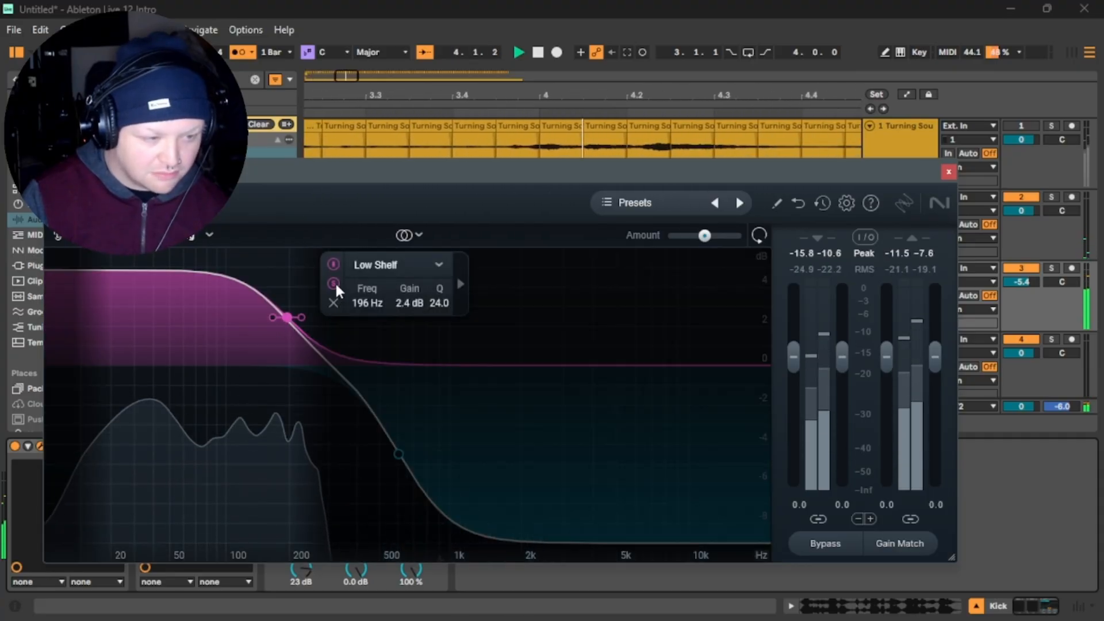
{"action": "mouse_move", "coordinate": [289, 321]}
{"action": "left_mouse_down"}
{"action": "mouse_move", "coordinate": [289, 333]}
{"action": "mouse_move", "coordinate": [312, 332]}
{"action": "mouse_move", "coordinate": [232, 337]}
{"action": "mouse_move", "coordinate": [237, 323]}
{"action": "mouse_move", "coordinate": [281, 323]}
{"action": "mouse_move", "coordinate": [268, 323]}
{"action": "left_mouse_up"}
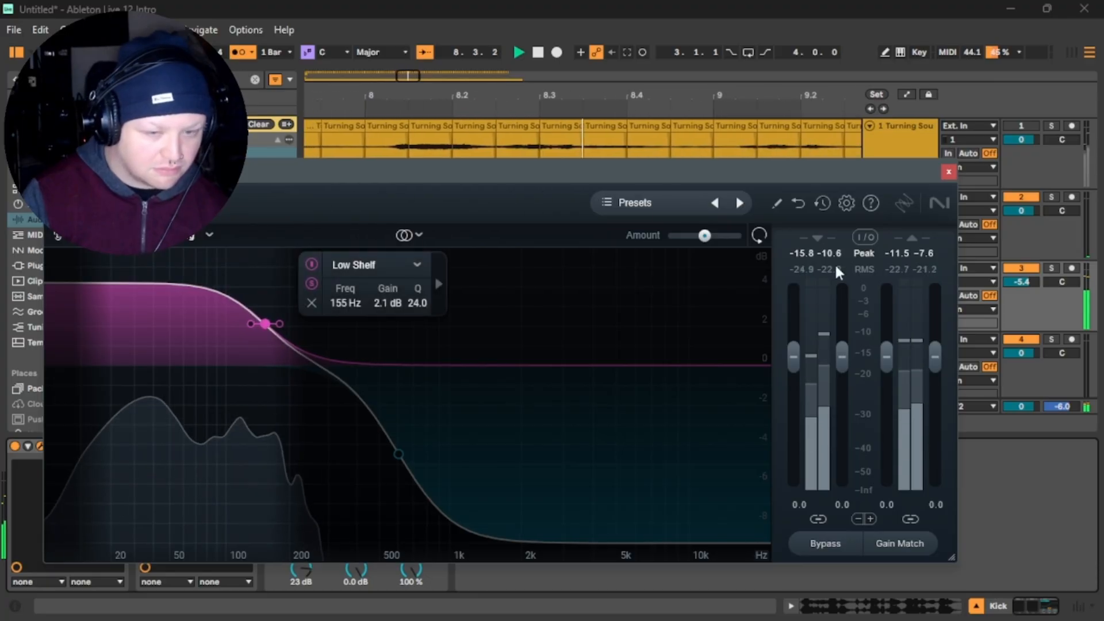
{"action": "left_click", "coordinate": [949, 172]}
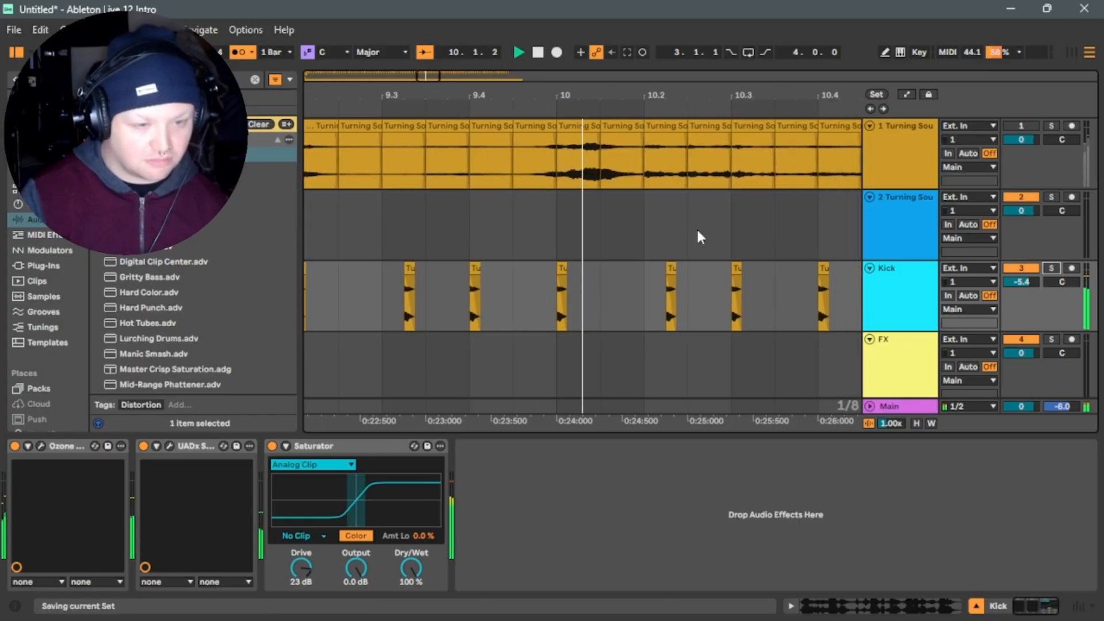
{"action": "left_click", "coordinate": [539, 53]}
{"action": "key", "text": "space"}
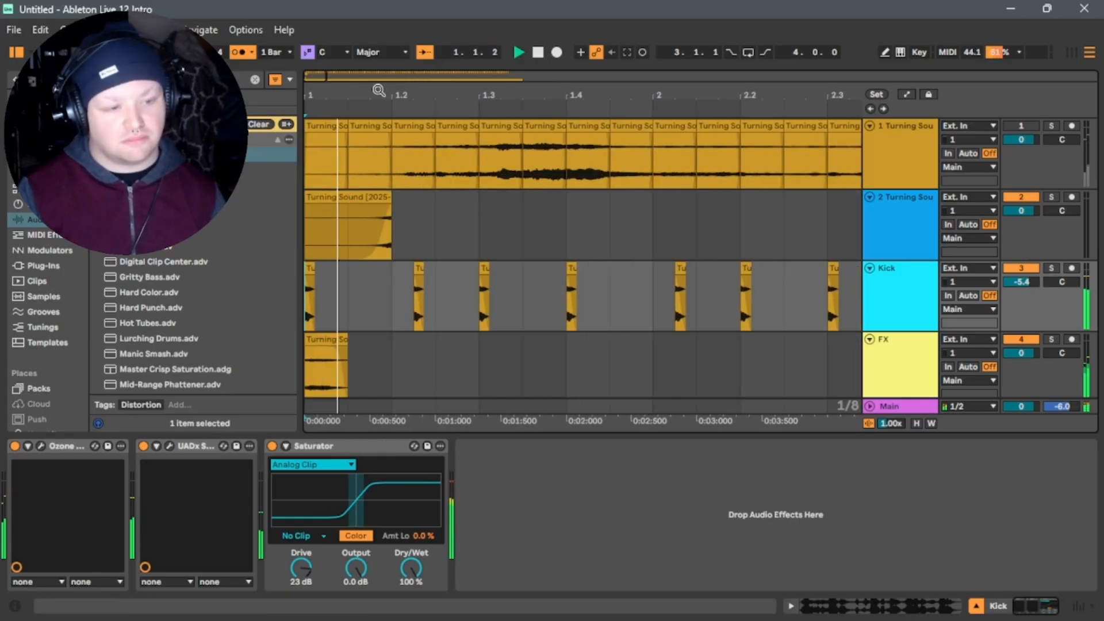
Duplicate the first eight bars of the second, Kick and FX tracks into 9.1.1 to 17.1.1.
{"action": "left_click_drag", "start_coordinate": [339, 88], "coordinate": [620, 239]}
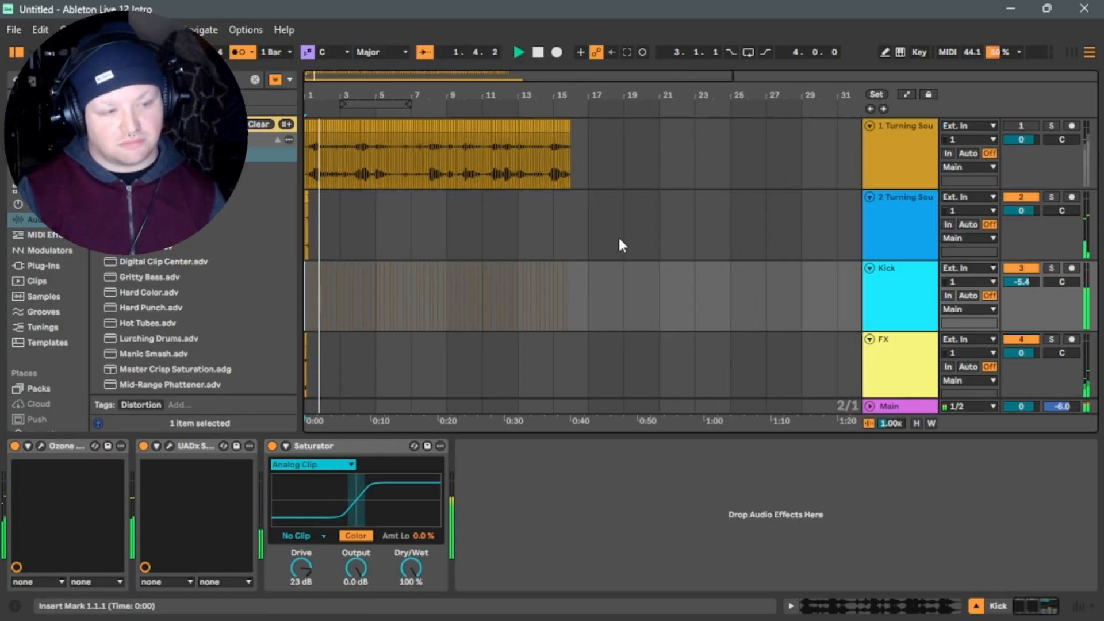
{"action": "left_click", "coordinate": [439, 250]}
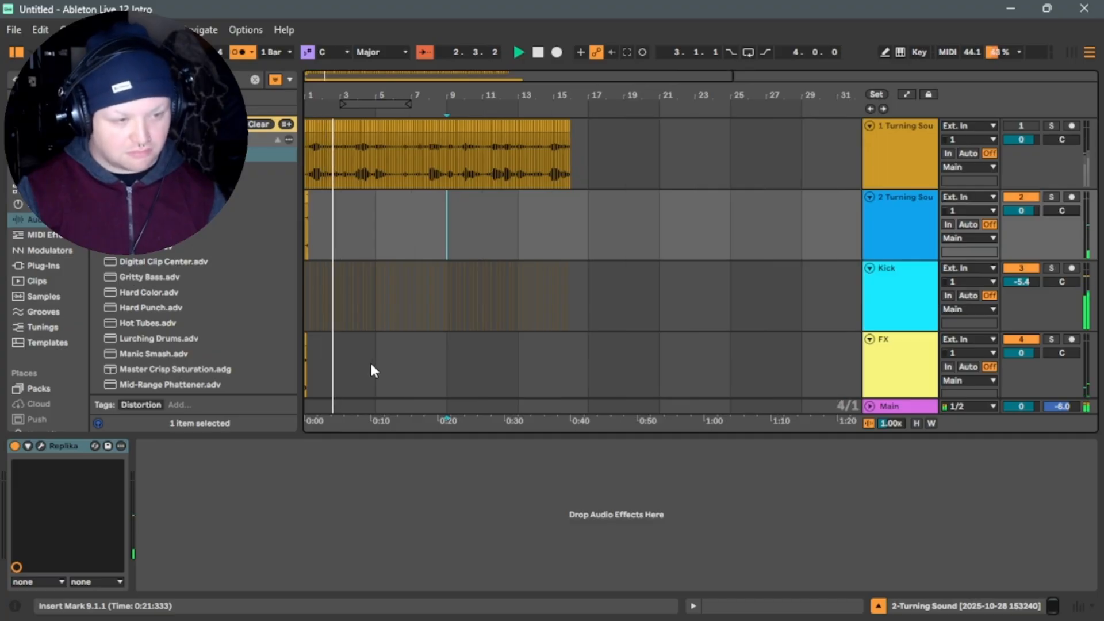
{"action": "left_click", "coordinate": [440, 369]}
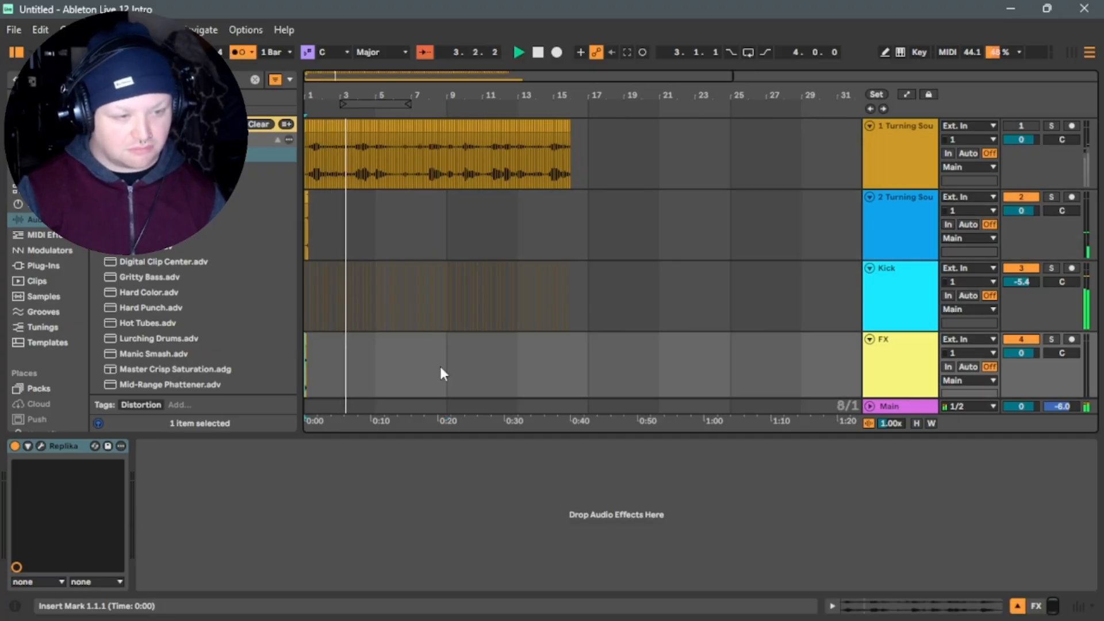
{"action": "left_click_drag", "start_coordinate": [433, 373], "coordinate": [261, 231]}
{"action": "key", "text": "ctrl+d"}
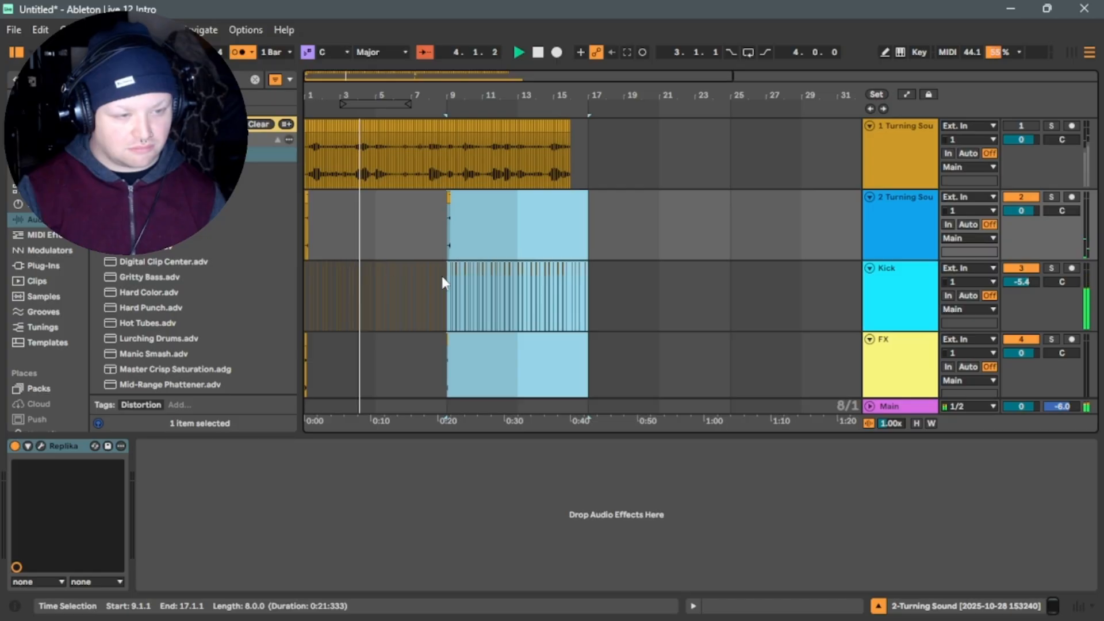
{"action": "left_click", "coordinate": [467, 353]}
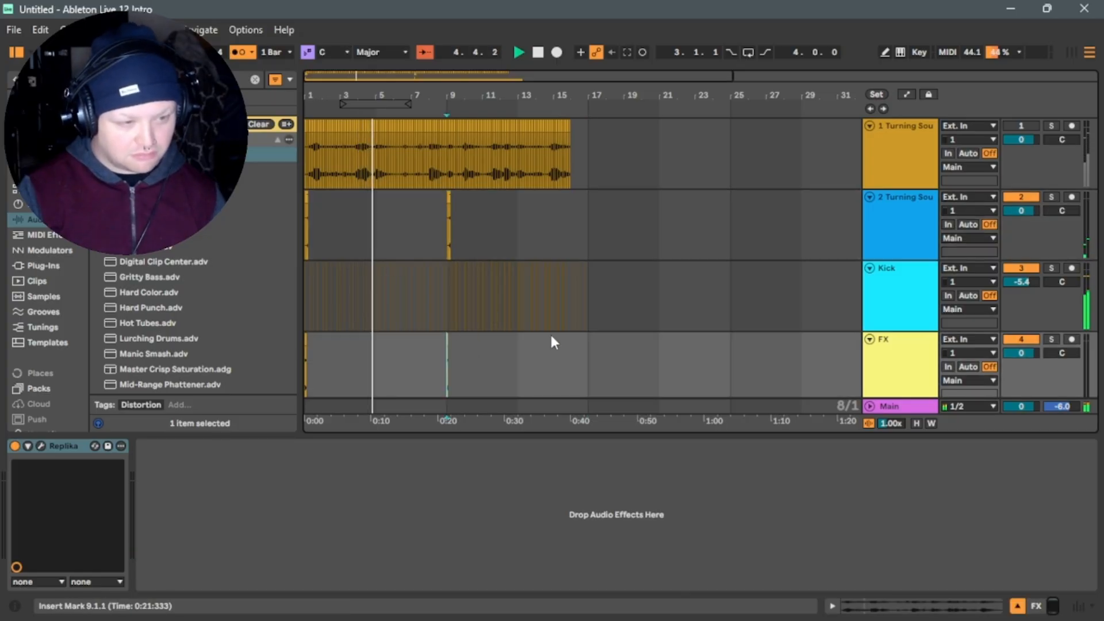
Stop playback and solo the first track.
{"action": "left_click", "coordinate": [537, 52]}
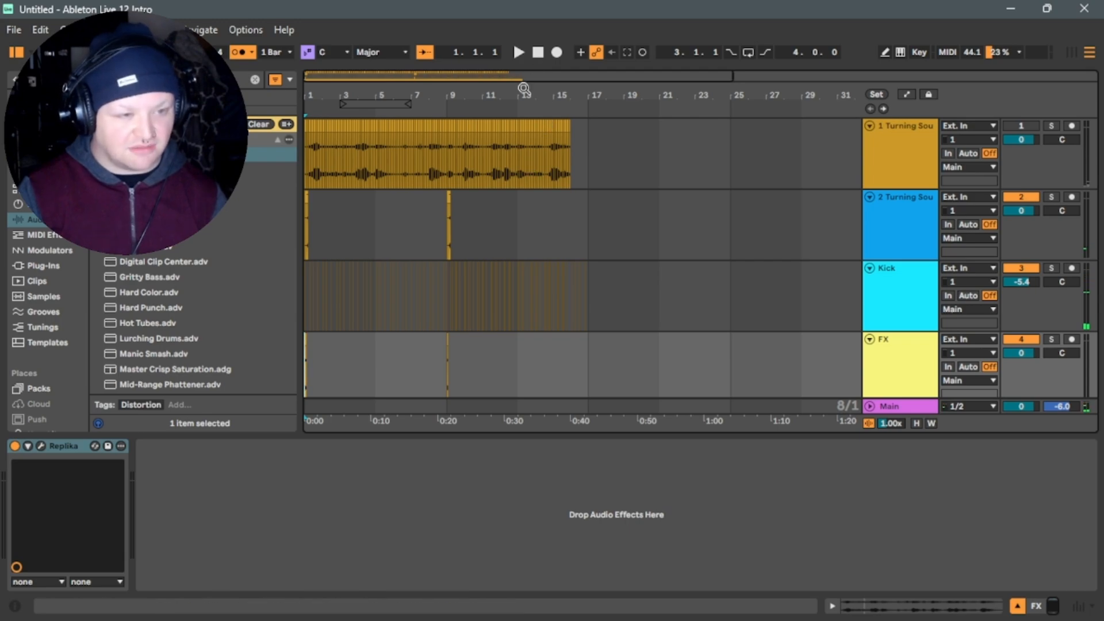
{"action": "left_click", "coordinate": [1052, 126]}
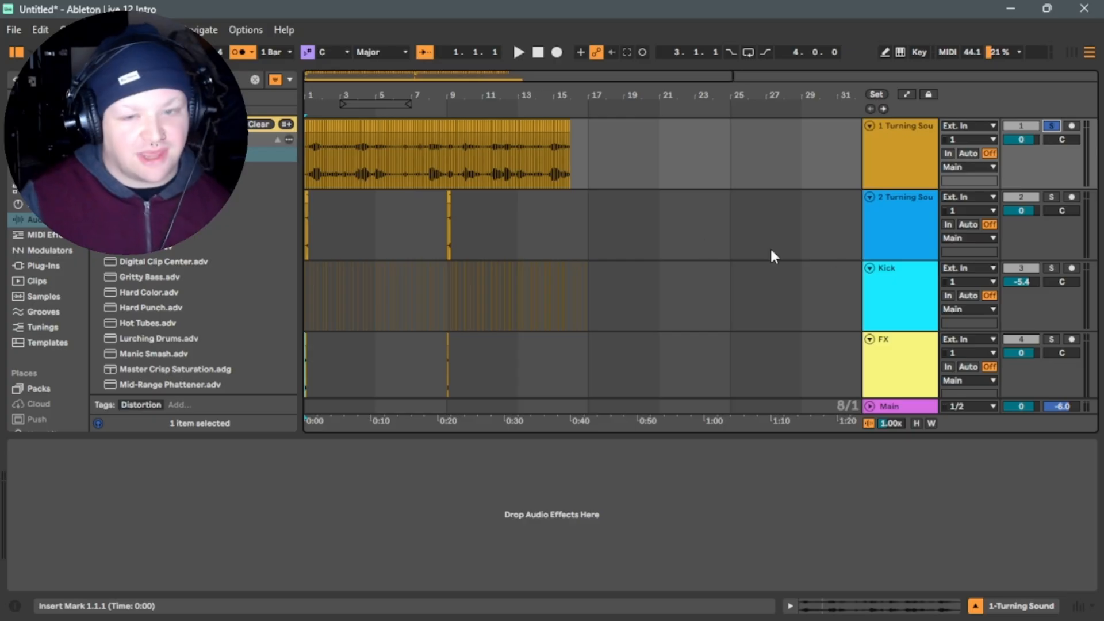
Rename the second track FX2 and place the FX track directly above it.
{"action": "left_click", "coordinate": [904, 224]}
{"action": "right_click", "coordinate": [907, 227]}
{"action": "left_click", "coordinate": [925, 283]}
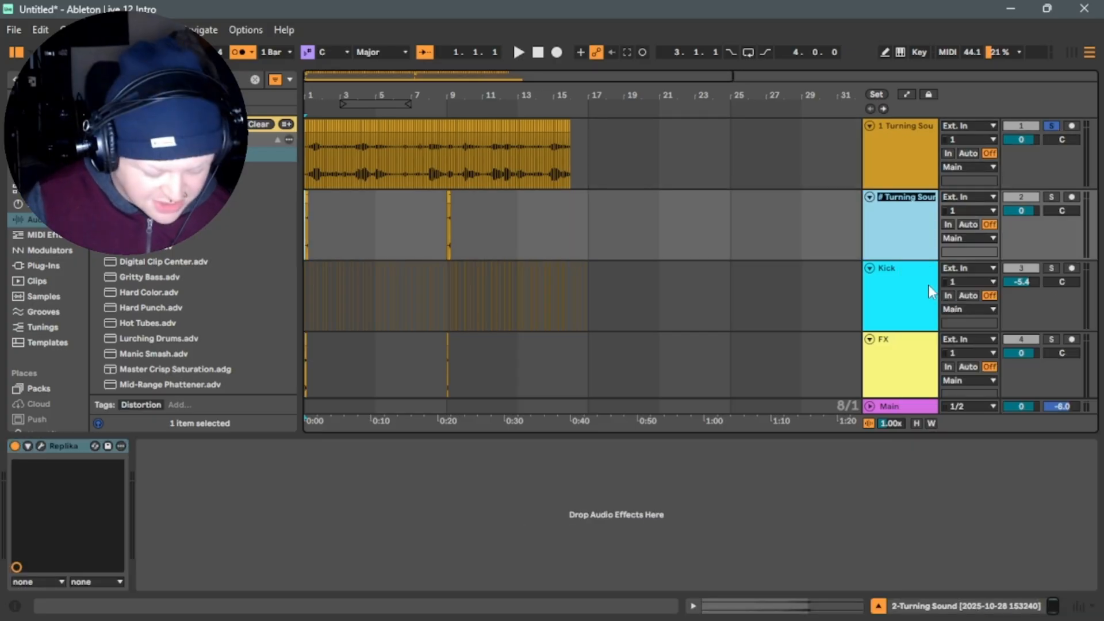
{"action": "left_click_drag", "start_coordinate": [894, 336], "coordinate": [898, 236]}
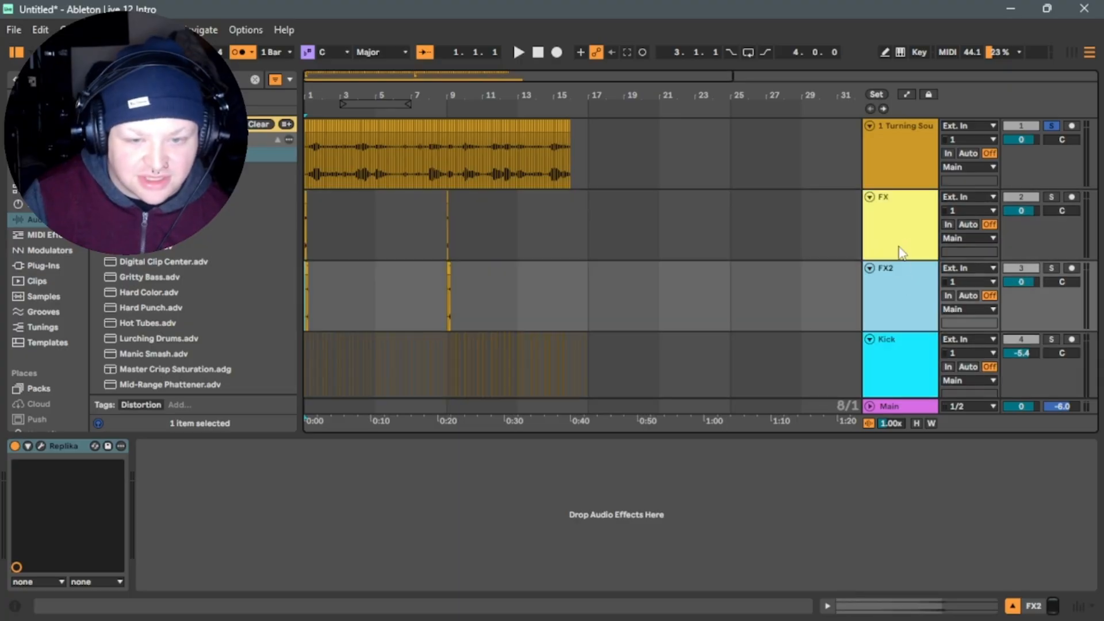
Group the FX and FX2 tracks and name the group Sound FX.
{"action": "right_click", "coordinate": [898, 240]}
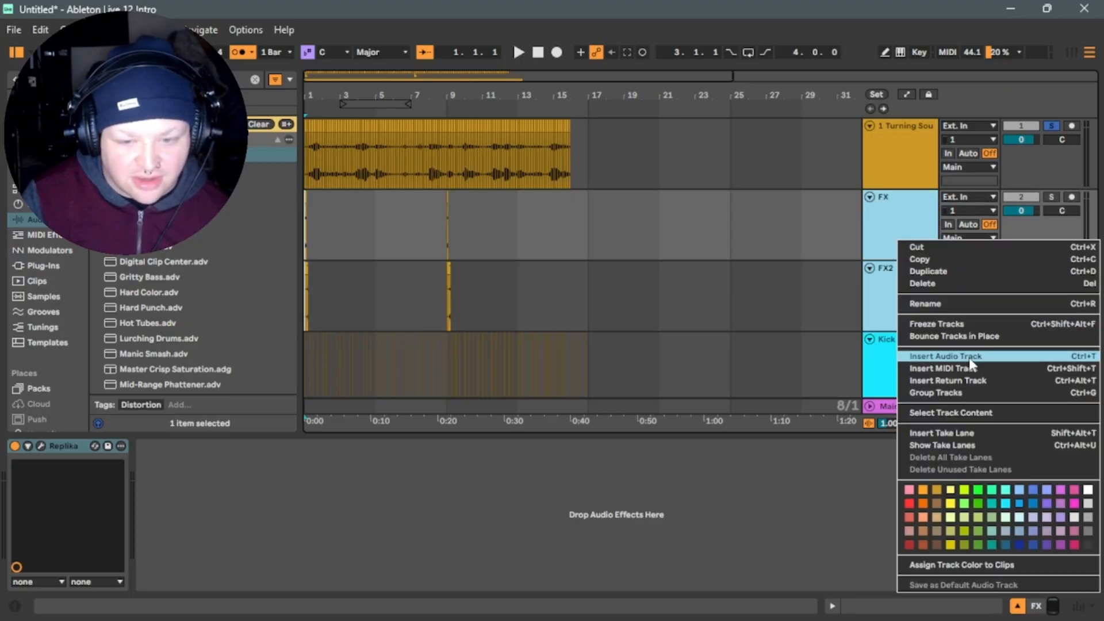
{"action": "left_click", "coordinate": [959, 394]}
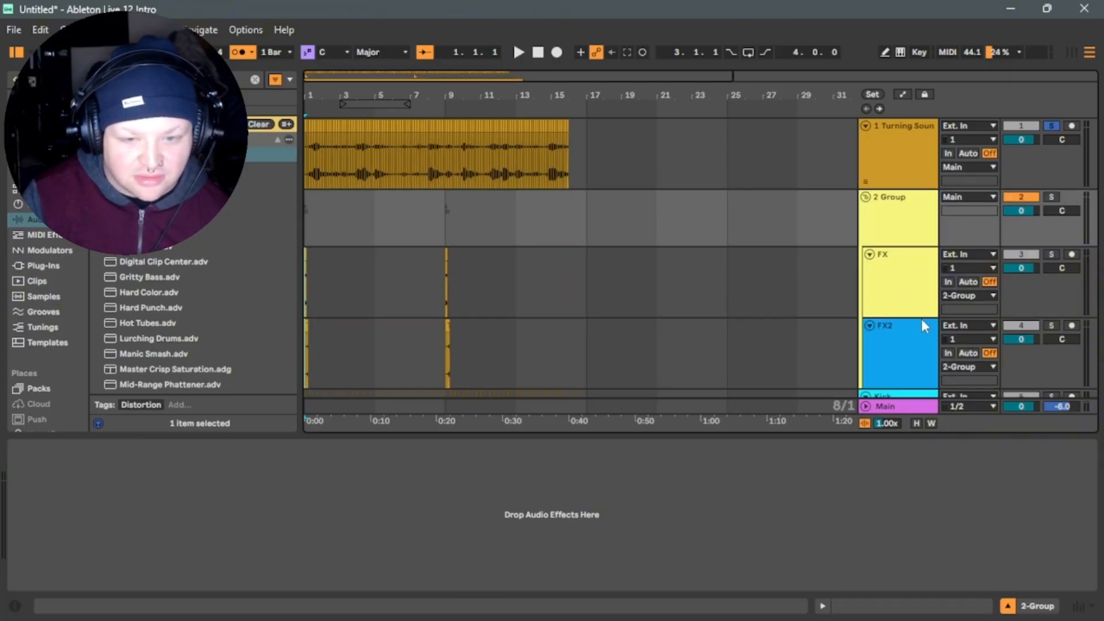
{"action": "right_click", "coordinate": [888, 219]}
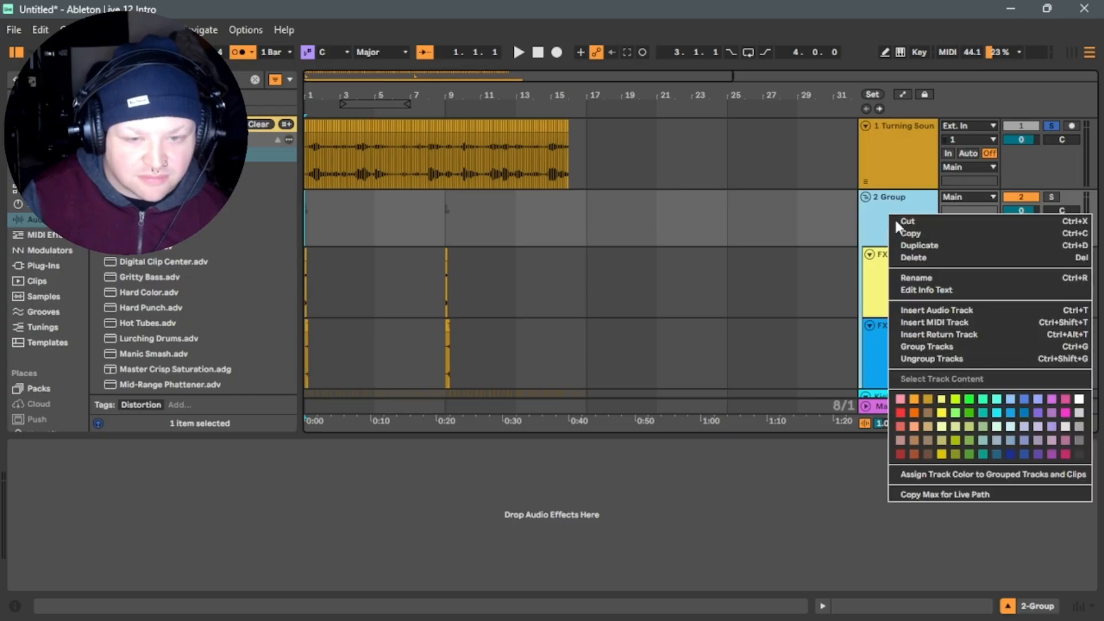
{"action": "left_click", "coordinate": [935, 278]}
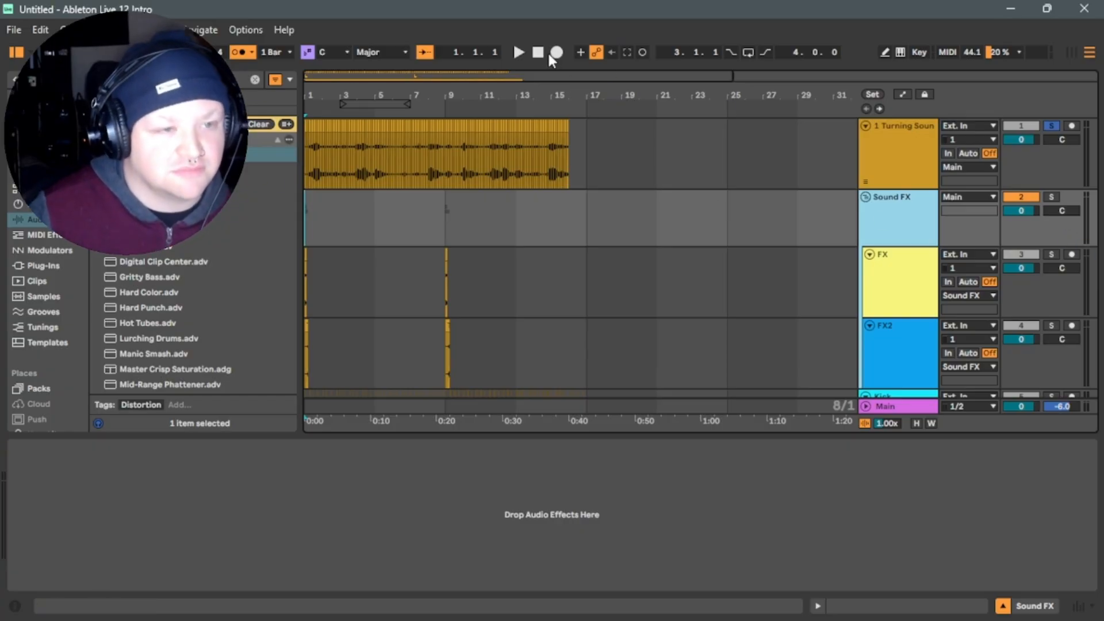
Audition the first track briefly, clear its solo and save the set.
{"action": "key", "text": "space"}
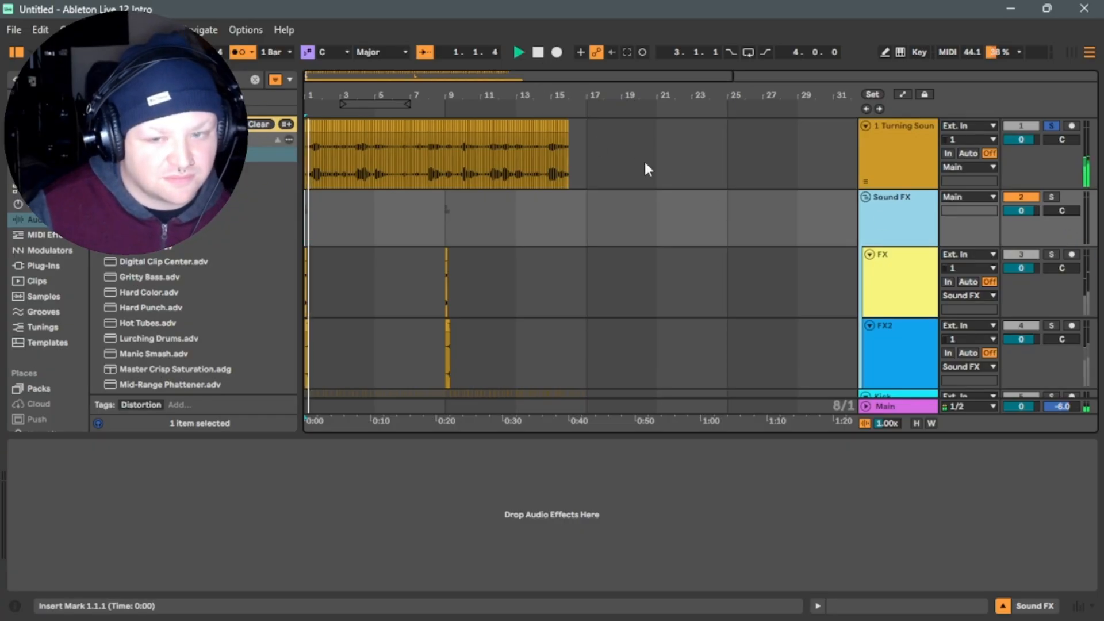
{"action": "left_click", "coordinate": [1050, 126]}
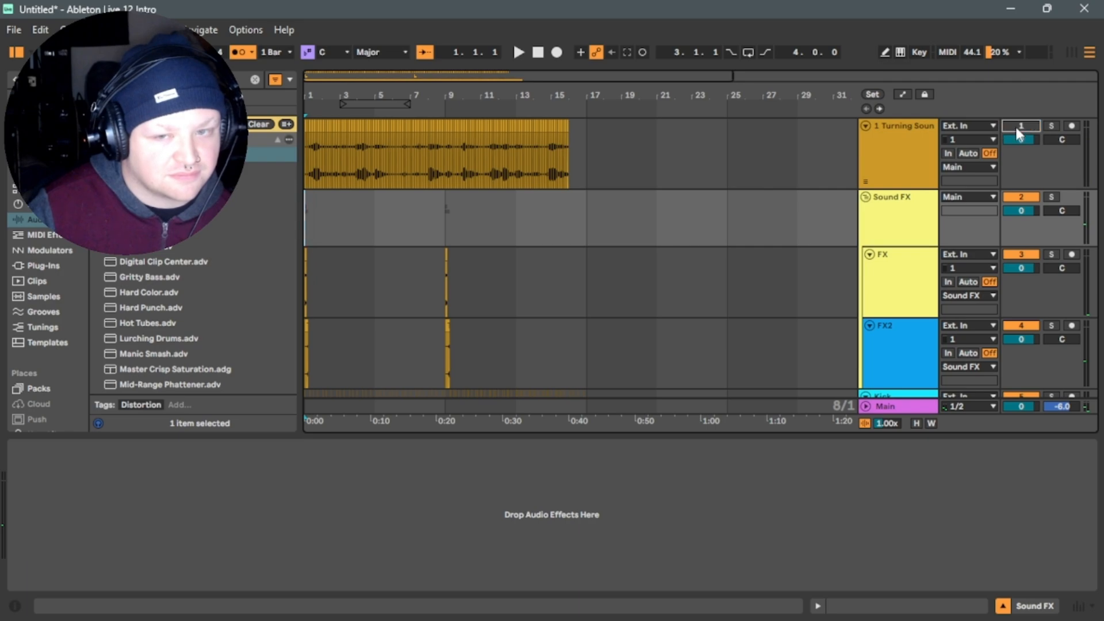
{"action": "key", "text": "ctrl+s"}
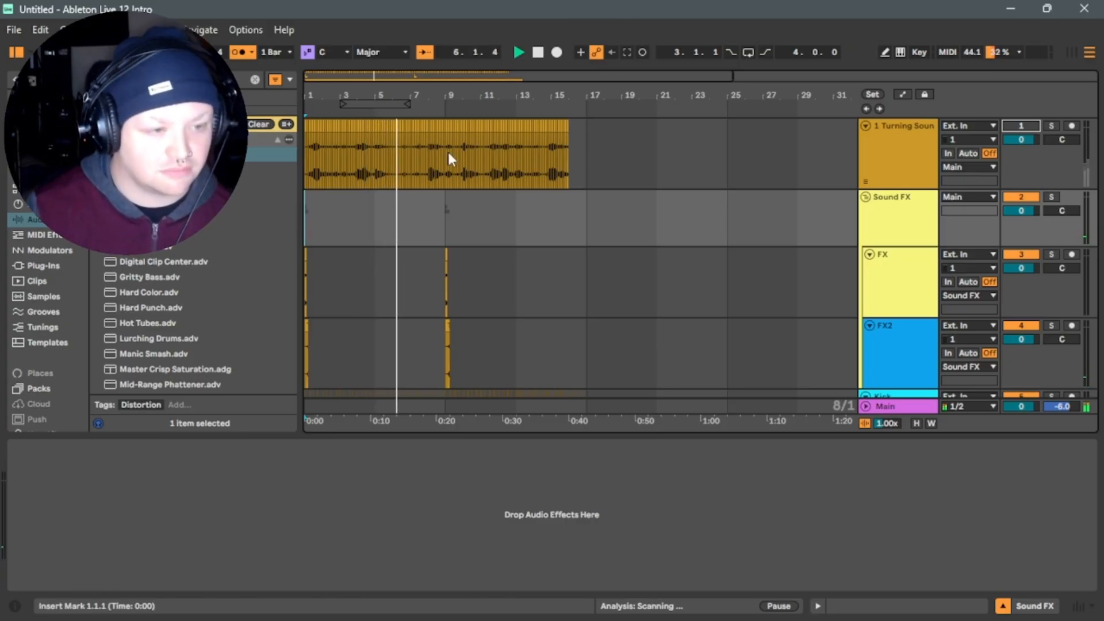
Listen to the mix without the first track while checking the FX, Kick and Hats clips.
{"action": "left_click_drag", "start_coordinate": [412, 75], "coordinate": [353, 75]}
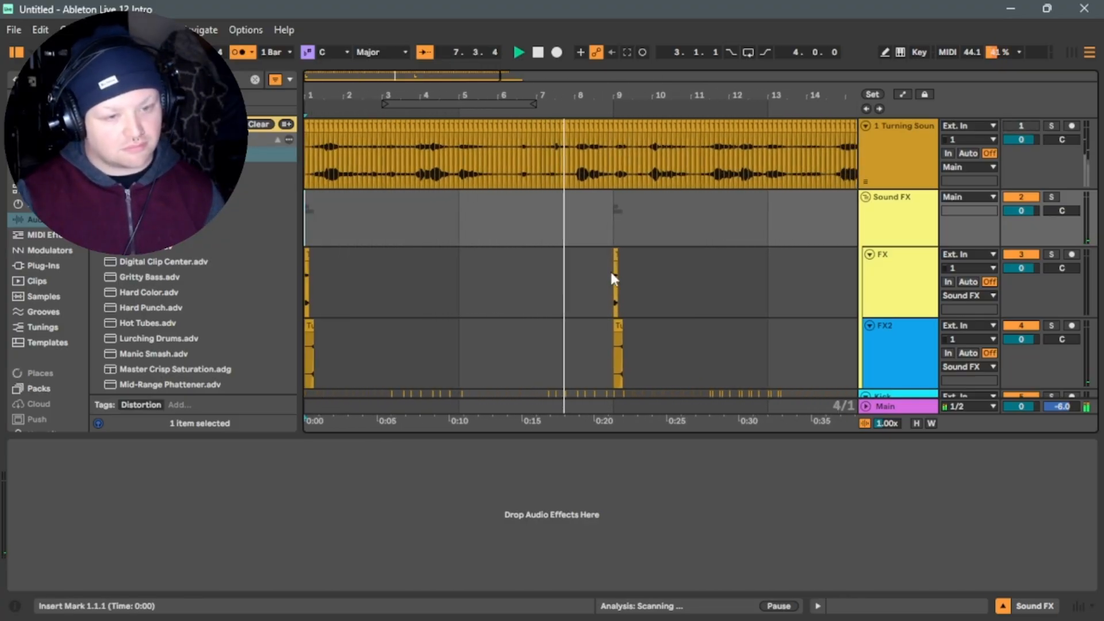
{"action": "scroll", "coordinate": [589, 285], "scroll_direction": "down", "scroll_amount": 4}
{"action": "scroll", "coordinate": [577, 315], "scroll_direction": "down", "scroll_amount": 1}
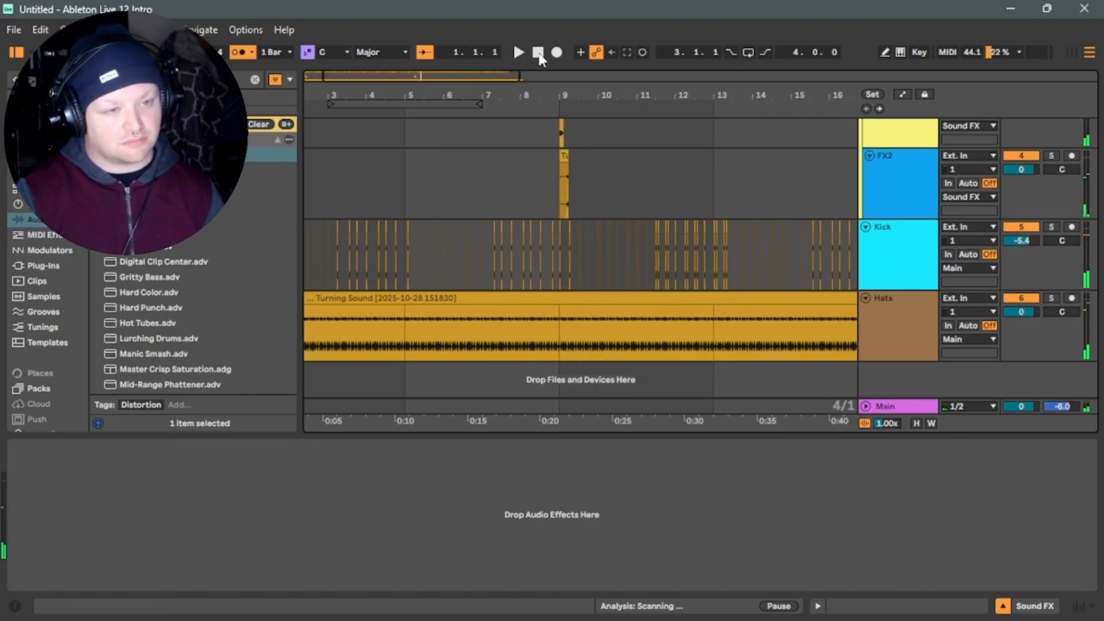
{"action": "scroll", "coordinate": [891, 273], "scroll_direction": "up", "scroll_amount": 5}
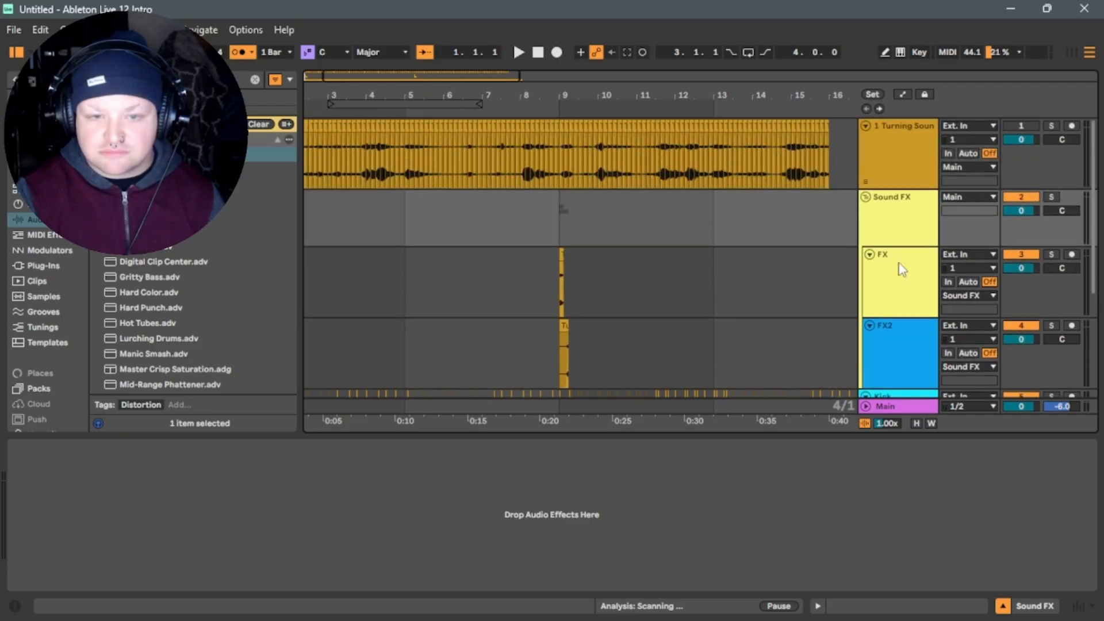
Solo the first track and audition its slices from 4.2.3 and 6.3.3.
{"action": "left_click", "coordinate": [1051, 126]}
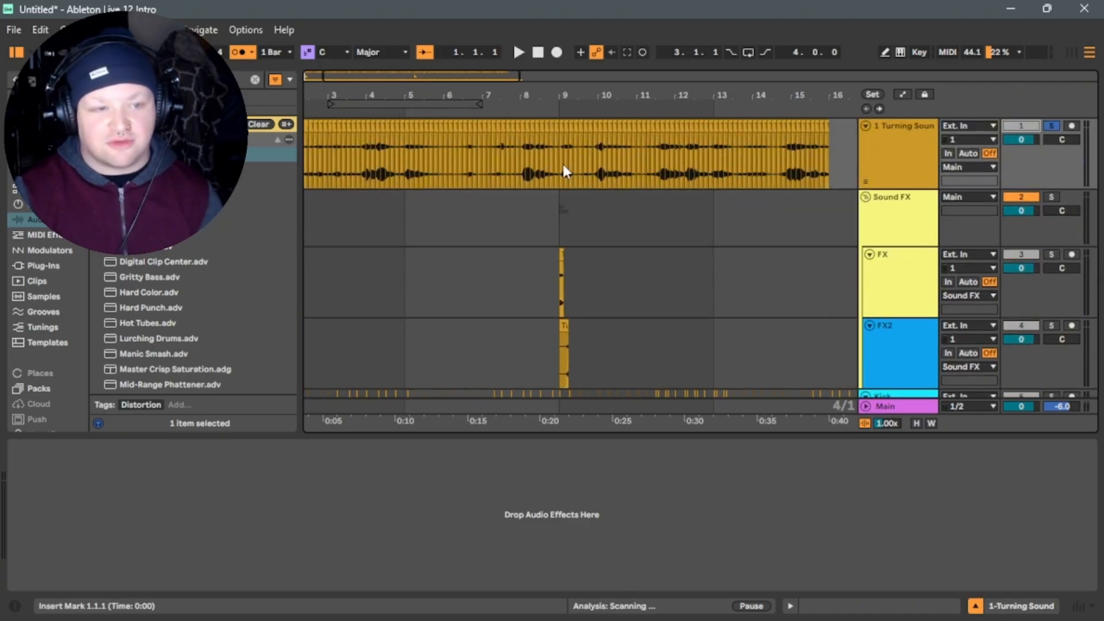
{"action": "left_click", "coordinate": [378, 179]}
{"action": "key", "text": "space"}
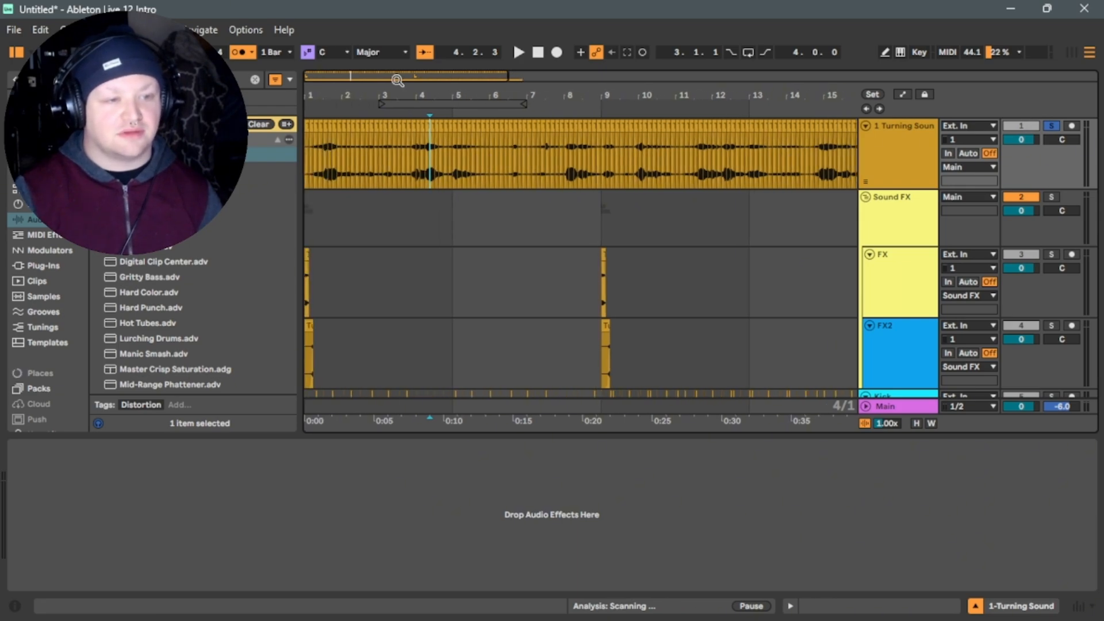
{"action": "scroll", "coordinate": [560, 154], "scroll_direction": "up", "scroll_amount": 4}
{"action": "left_click_drag", "start_coordinate": [552, 95], "coordinate": [591, 99]}
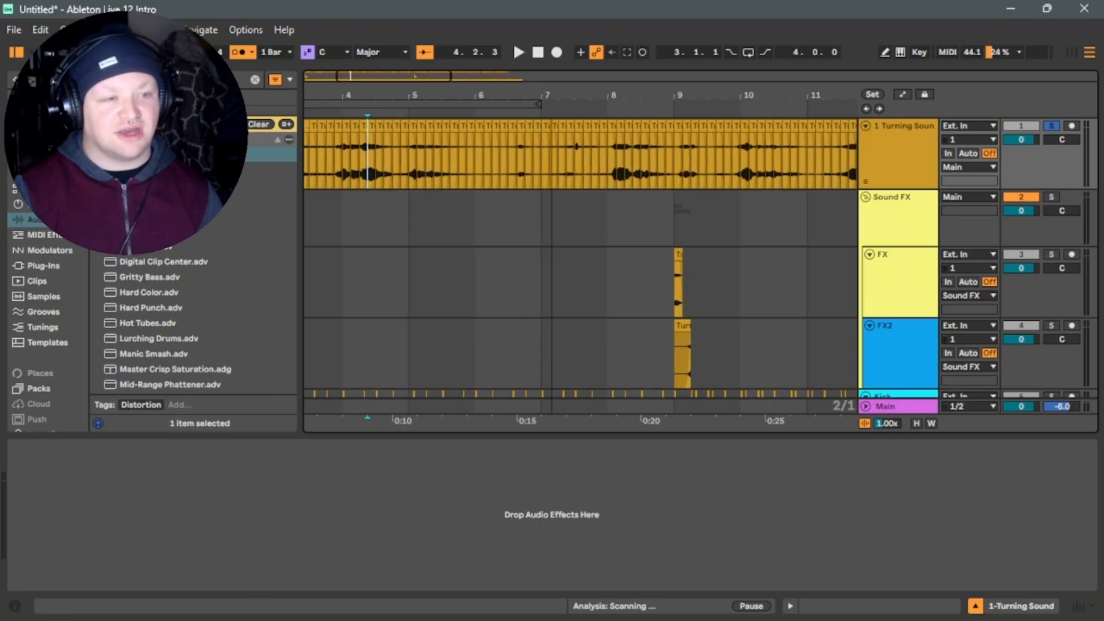
{"action": "left_click_drag", "start_coordinate": [388, 76], "coordinate": [389, 81]}
{"action": "left_click", "coordinate": [506, 174]}
{"action": "key", "text": "space"}
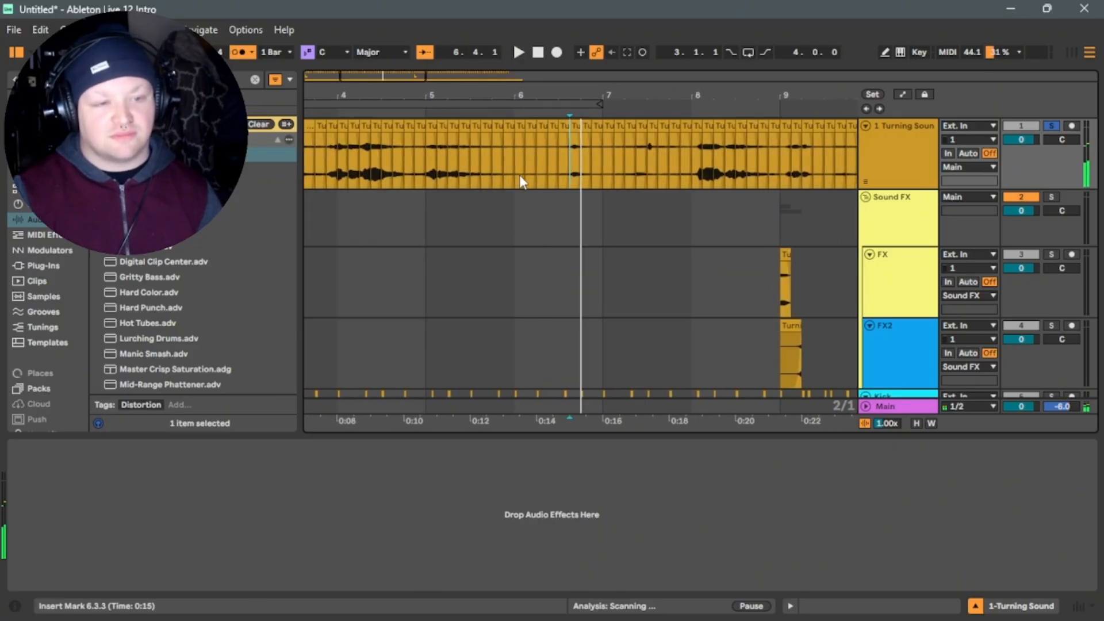
{"action": "key", "text": "space"}
{"action": "left_click_drag", "start_coordinate": [394, 78], "coordinate": [395, 57]}
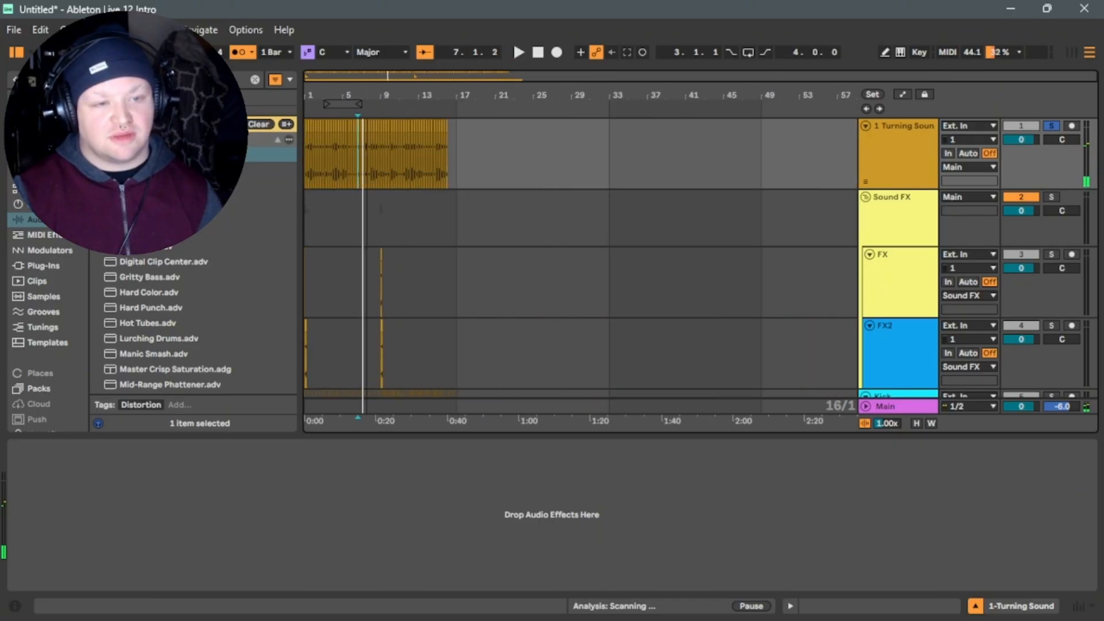
Select all slices on the first track from 1.1.1 to 17.1.1 and transpose them to +48 st.
{"action": "left_click_drag", "start_coordinate": [610, 166], "coordinate": [304, 166]}
{"action": "left_click", "coordinate": [429, 124]}
{"action": "left_click_drag", "start_coordinate": [457, 133], "coordinate": [304, 162]}
{"action": "left_click_drag", "start_coordinate": [255, 545], "coordinate": [255, 500]}
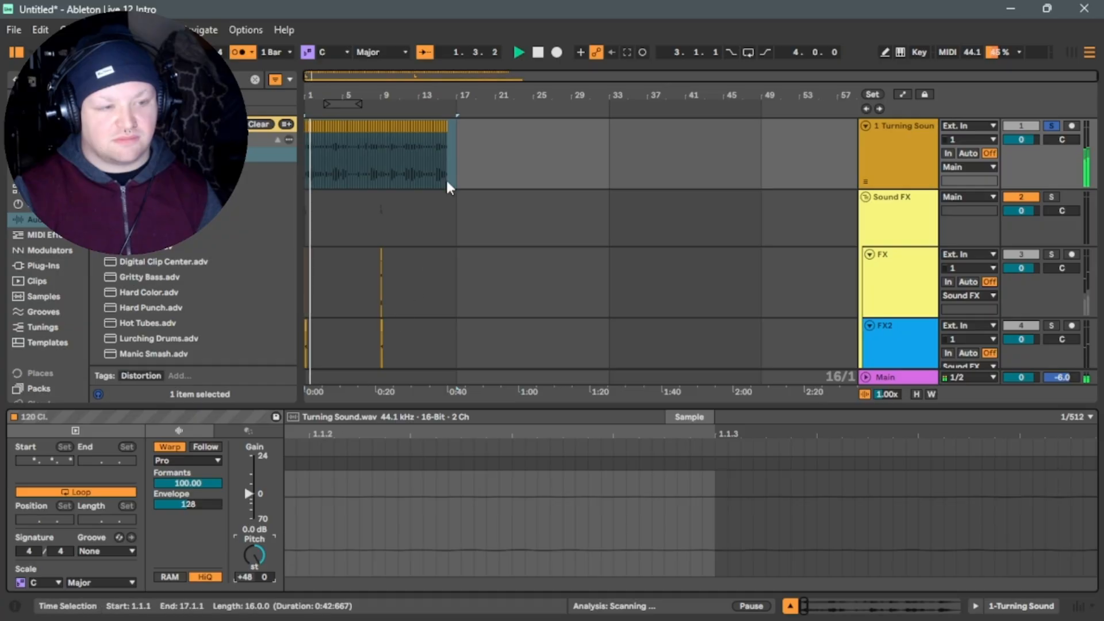
{"action": "left_click", "coordinate": [455, 163]}
{"action": "left_click_drag", "start_coordinate": [457, 166], "coordinate": [271, 182]}
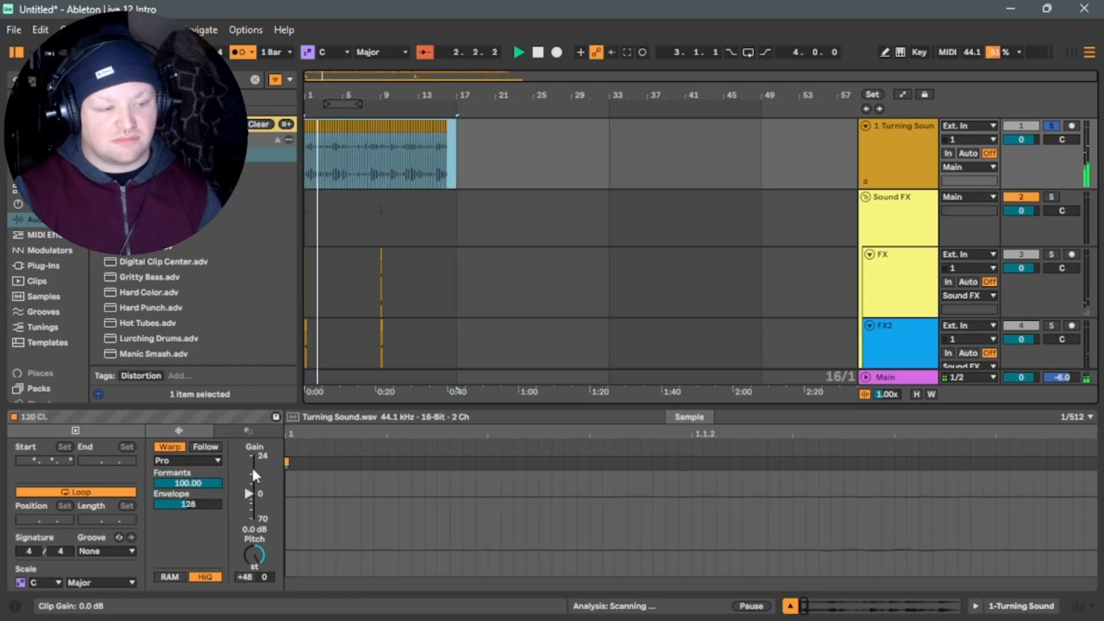
Lower the pitch of the selected Turning Sound slices to -14 st during playback.
{"action": "left_click_drag", "start_coordinate": [329, 75], "coordinate": [326, 88]}
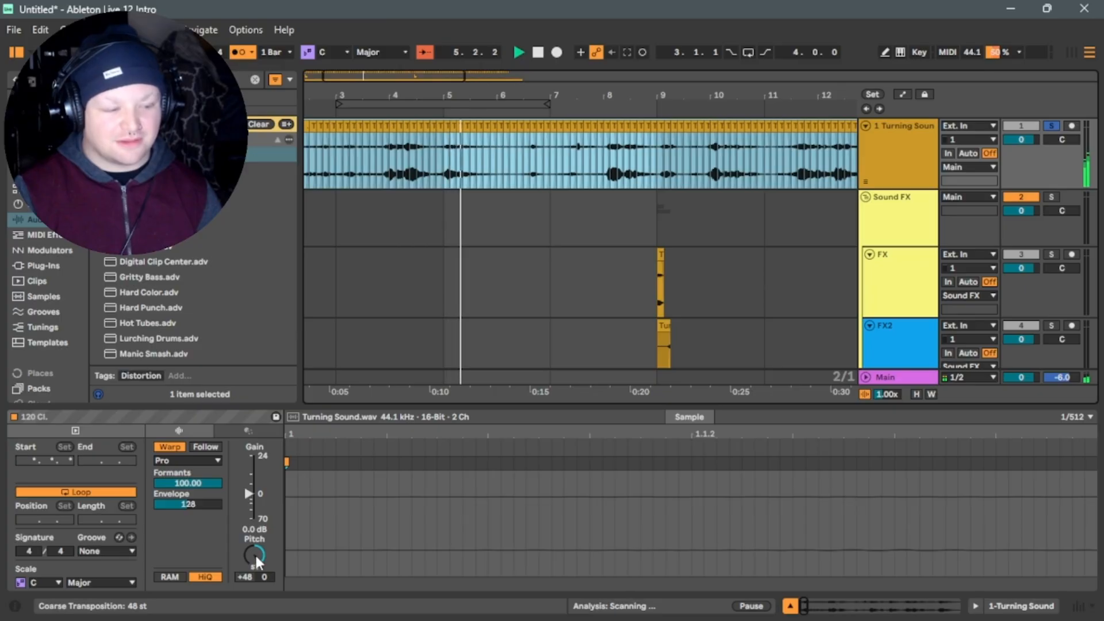
{"action": "left_click_drag", "start_coordinate": [258, 556], "coordinate": [257, 598]}
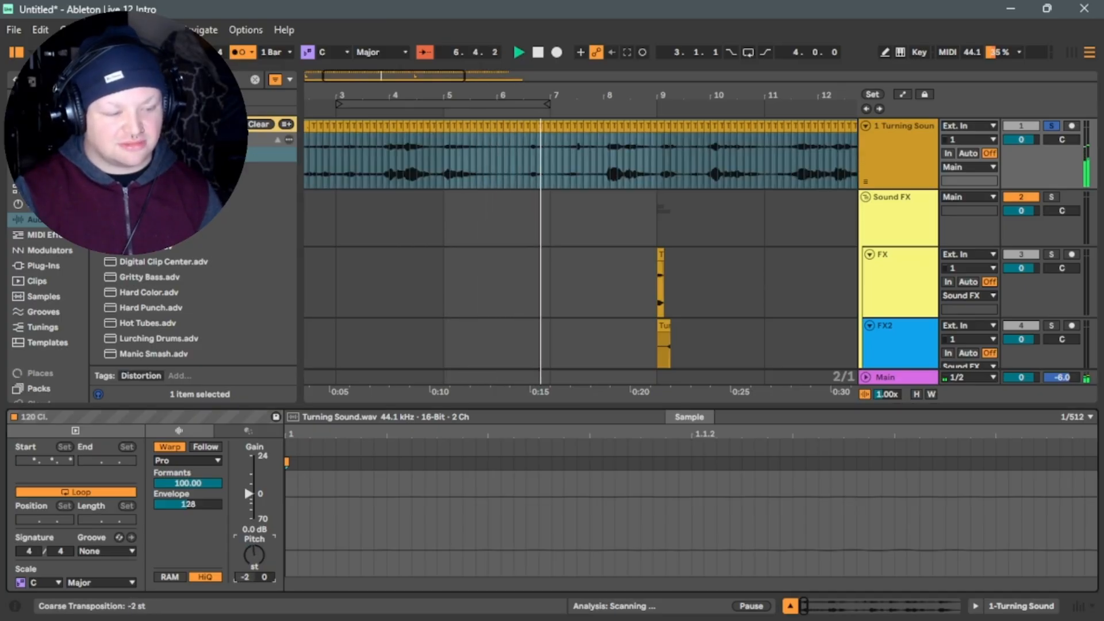
{"action": "left_click_drag", "start_coordinate": [253, 555], "coordinate": [254, 560]}
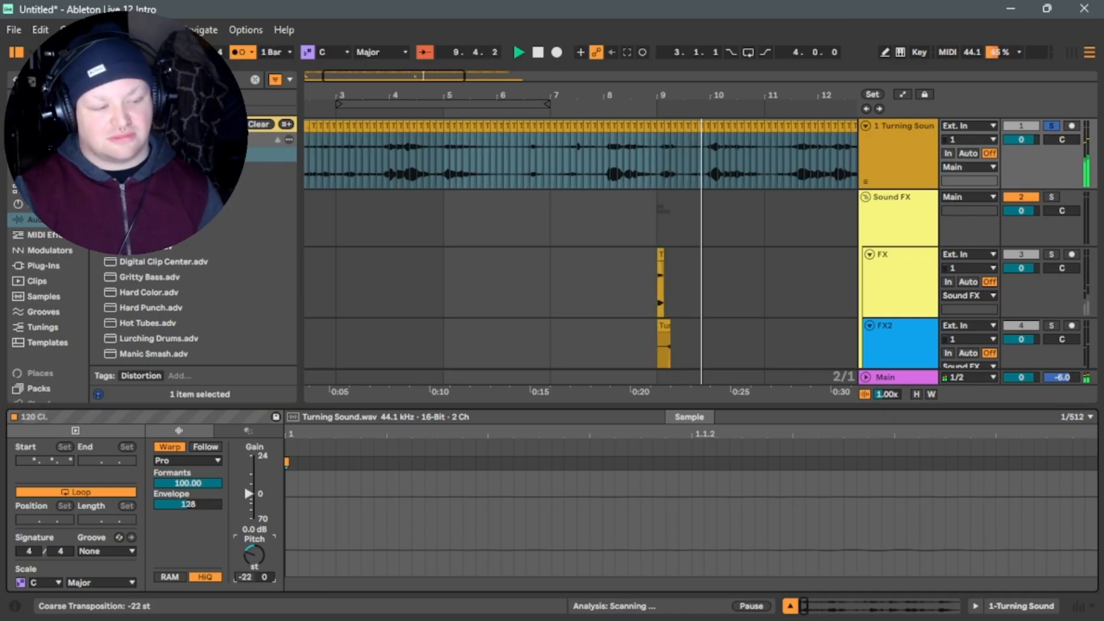
{"action": "left_click_drag", "start_coordinate": [421, 77], "coordinate": [421, 45]}
{"action": "left_click_drag", "start_coordinate": [598, 95], "coordinate": [660, 129]}
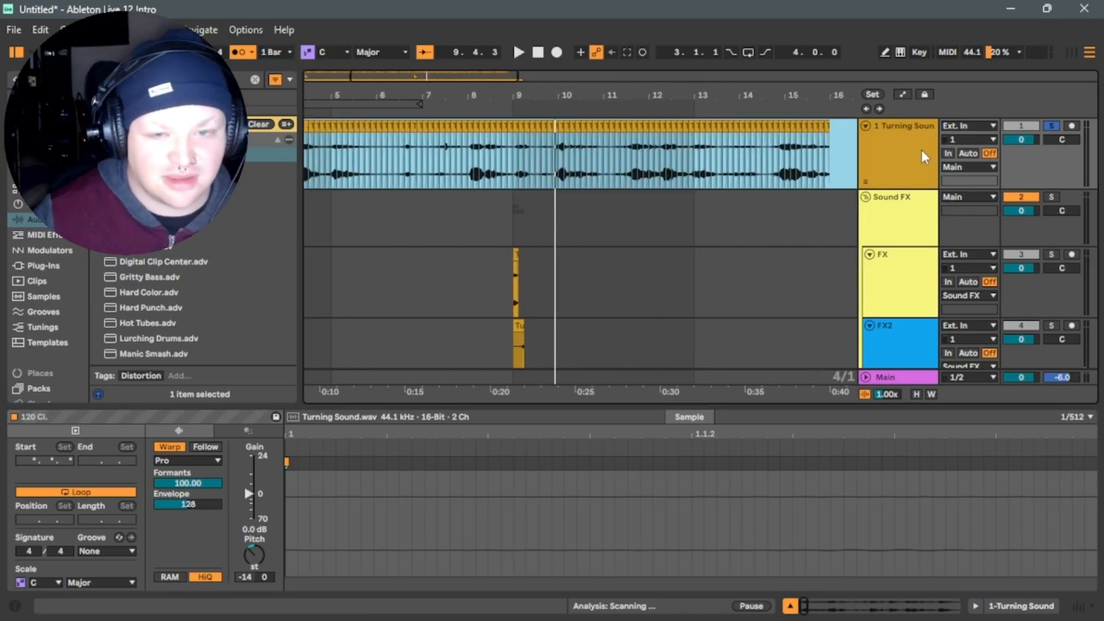
Extend the first Turning Sound slice over all the others so one continuous clip runs from 1.1.1 to 17.1.1.
{"action": "left_click", "coordinate": [922, 150]}
{"action": "left_click", "coordinate": [827, 166]}
{"action": "left_click_drag", "start_coordinate": [830, 166], "coordinate": [306, 168]}
{"action": "left_click", "coordinate": [643, 152]}
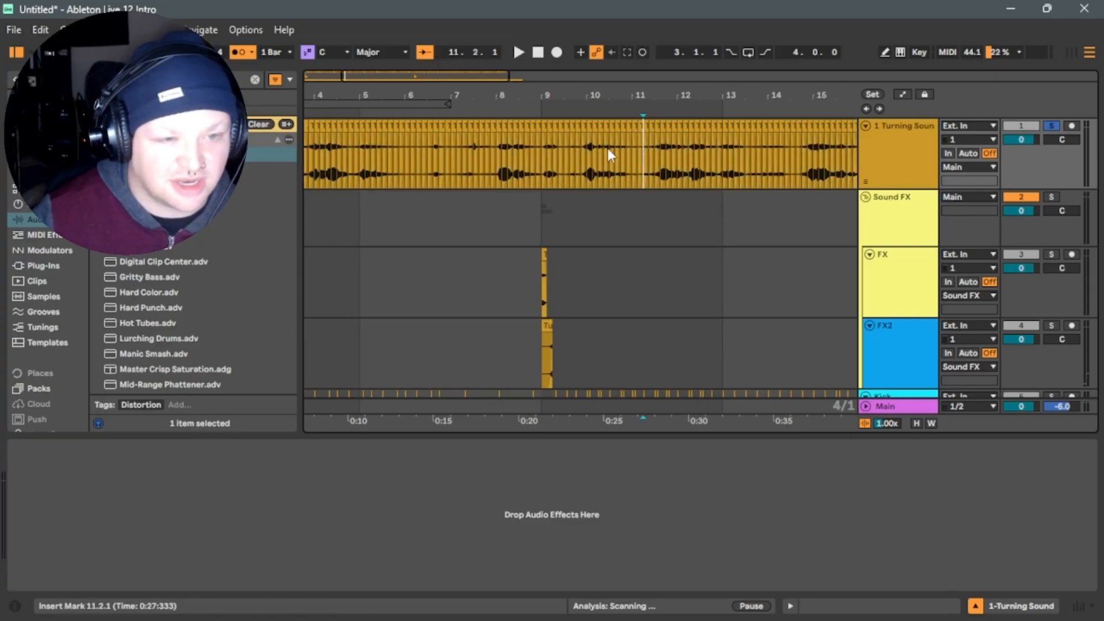
{"action": "left_click_drag", "start_coordinate": [384, 76], "coordinate": [340, 103]}
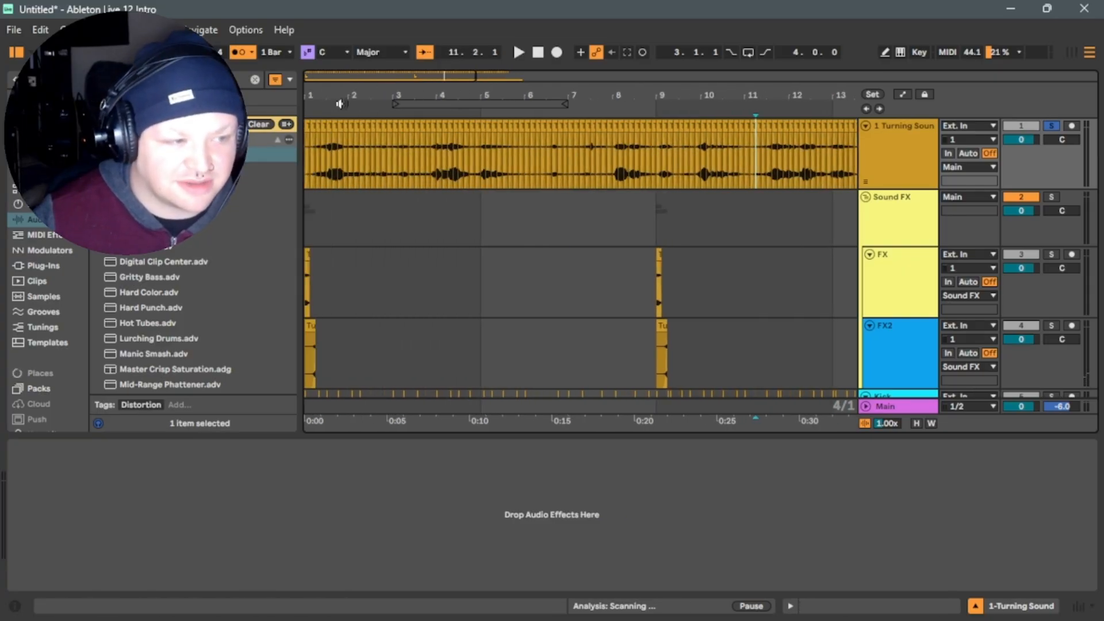
{"action": "left_click", "coordinate": [310, 128]}
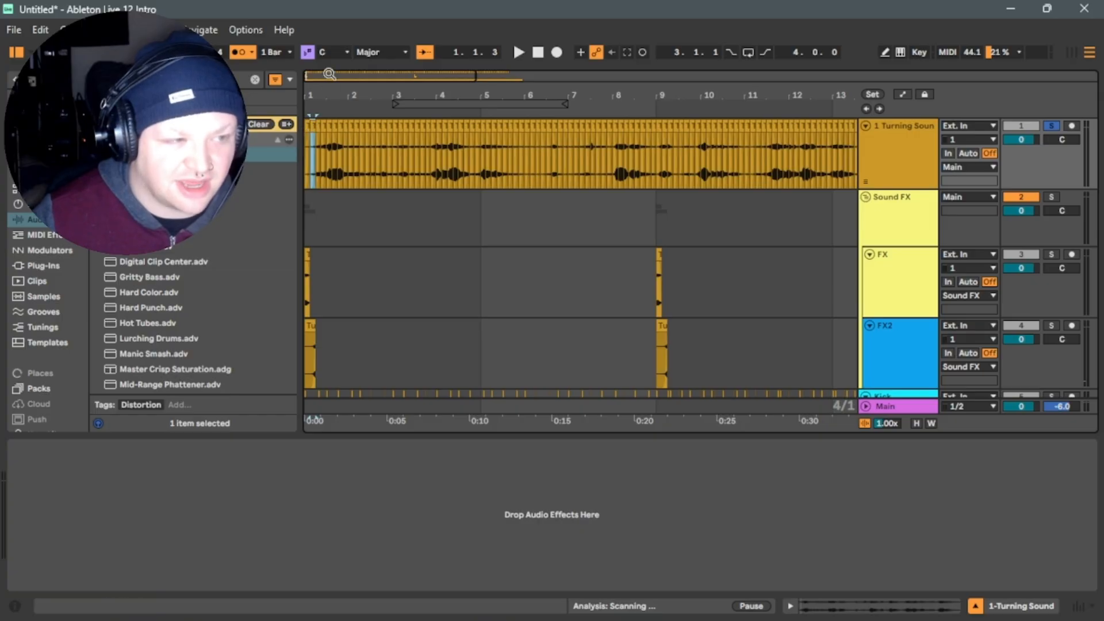
{"action": "left_click_drag", "start_coordinate": [329, 74], "coordinate": [313, 75]}
{"action": "left_click_drag", "start_coordinate": [315, 120], "coordinate": [863, 150]}
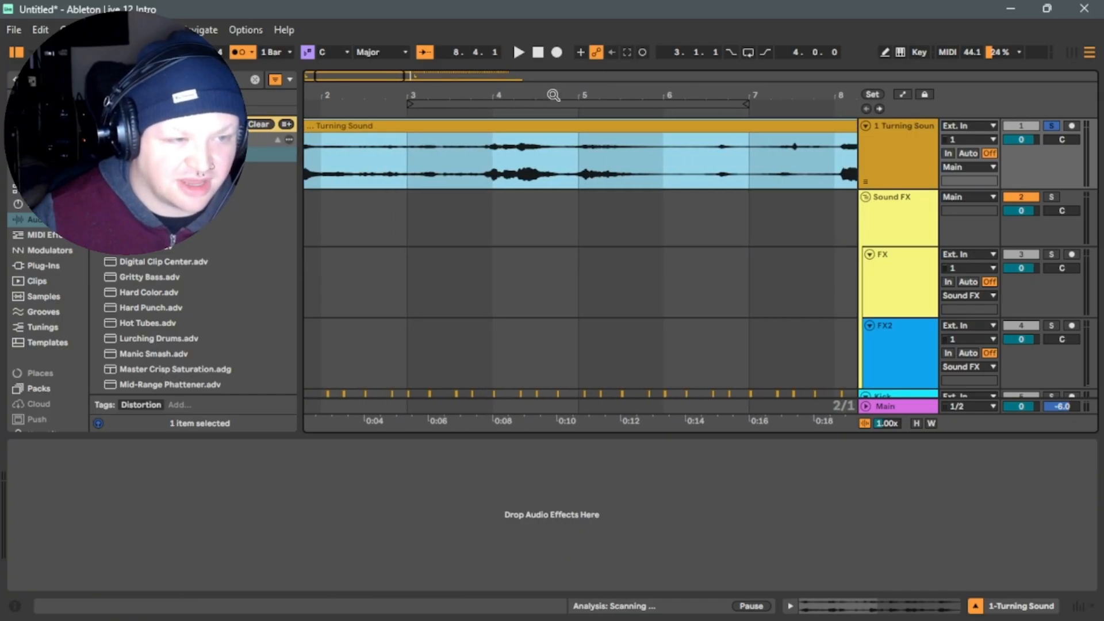
{"action": "left_click_drag", "start_coordinate": [395, 75], "coordinate": [397, 57]}
{"action": "left_click_drag", "start_coordinate": [581, 128], "coordinate": [636, 161]}
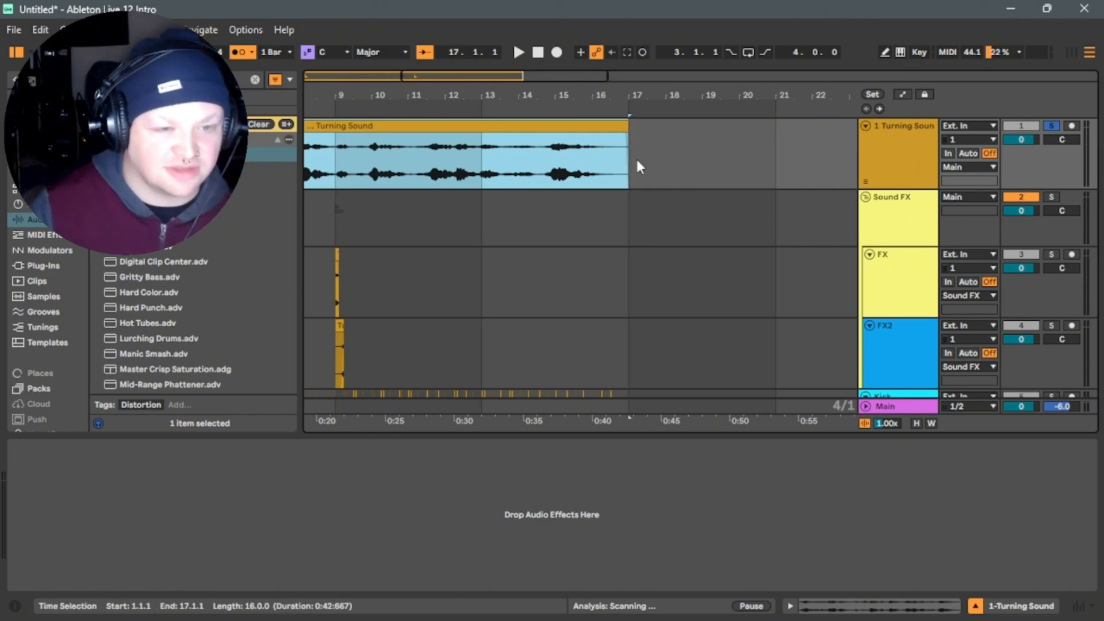
Reset the continuous Turning Sound clip's pitch to 0 st and replay it from the start.
{"action": "key", "text": "space"}
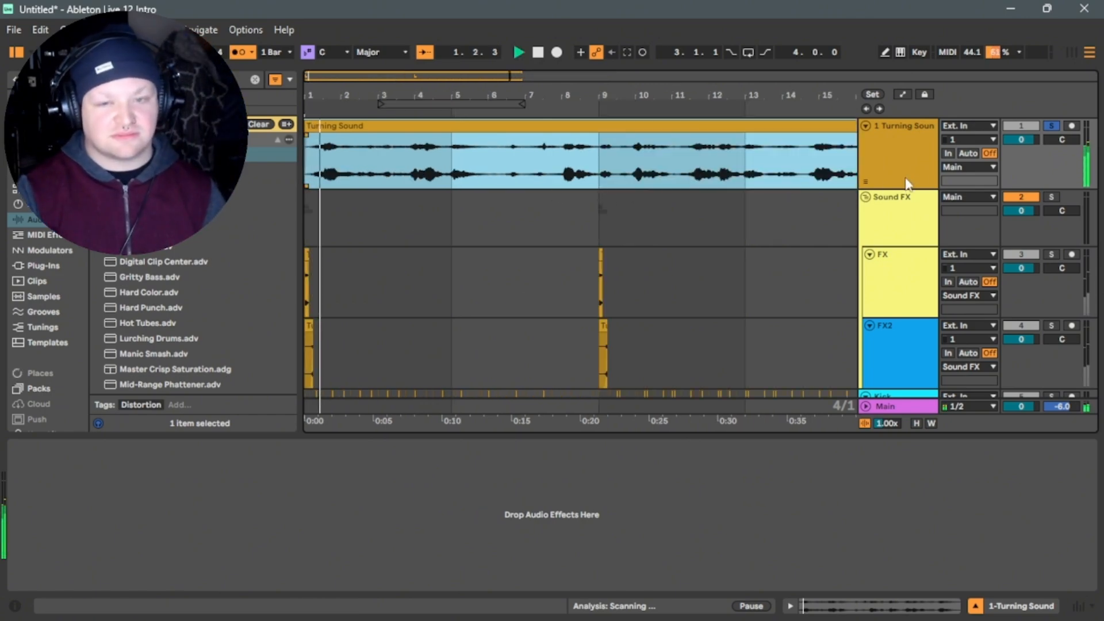
{"action": "double_click", "coordinate": [772, 136]}
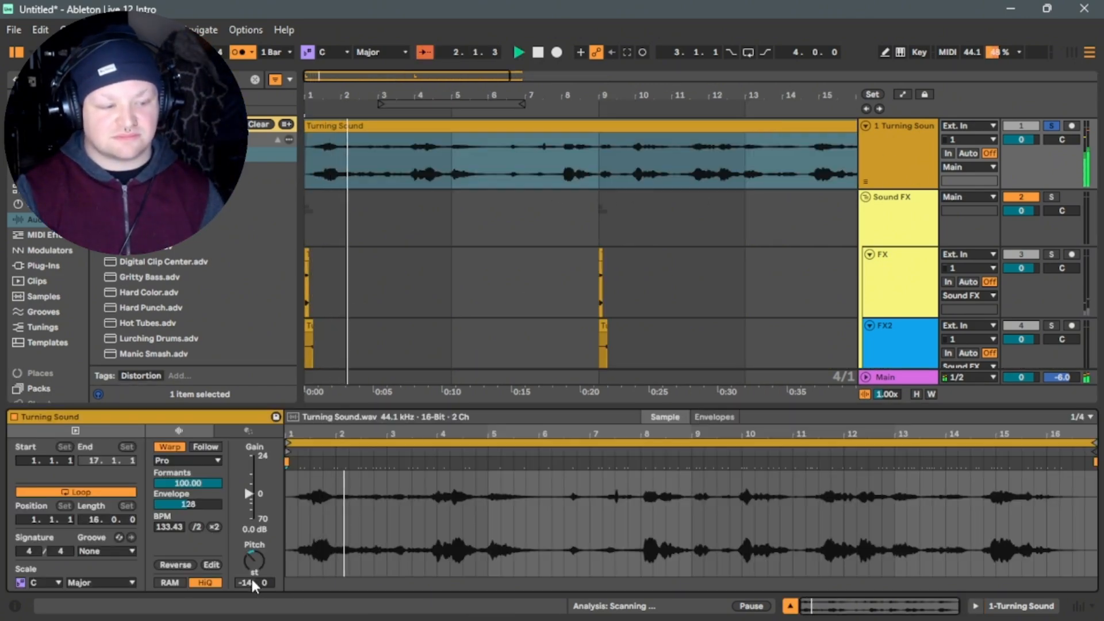
{"action": "left_click", "coordinate": [432, 150]}
{"action": "left_click", "coordinate": [537, 52]}
{"action": "left_click", "coordinate": [518, 53]}
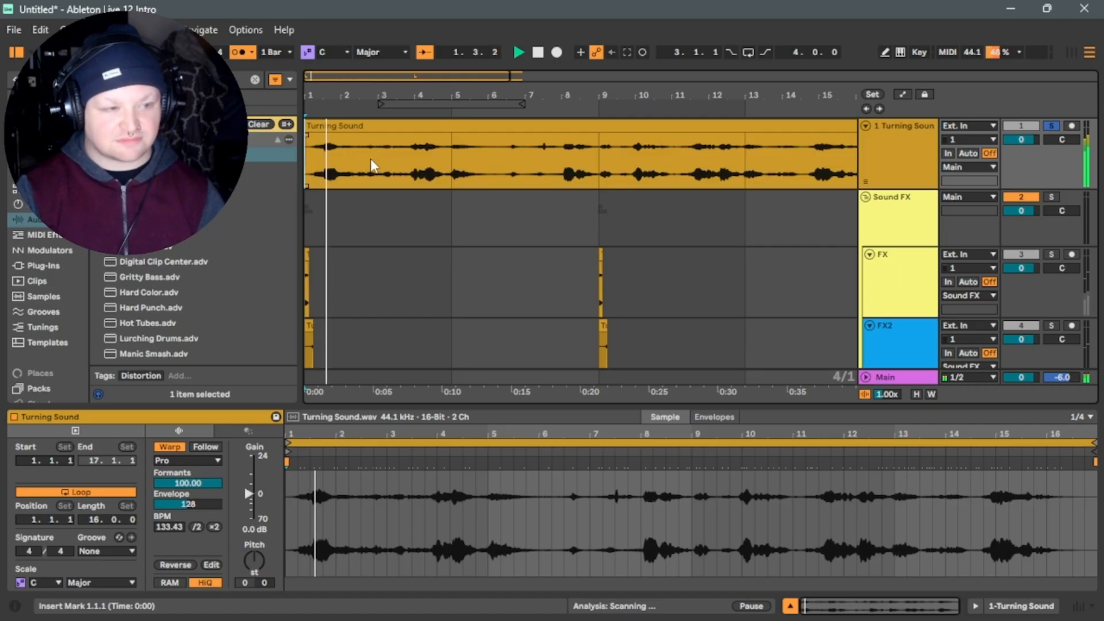
Narrow the arrangement grid to 1/2 and stop playback.
{"action": "key", "text": "ctrl+1"}
{"action": "key", "text": "ctrl+1"}
{"action": "key", "text": "ctrl+1"}
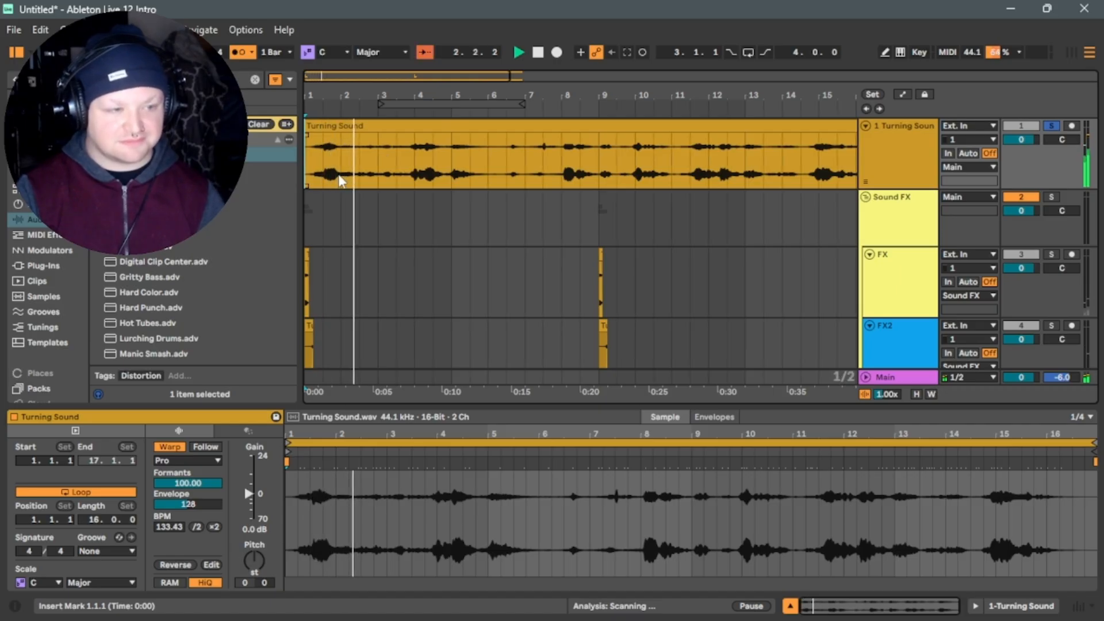
{"action": "key", "text": "space"}
Audition the Turning Sound clip's range from 2.1.1 to 4.1.1, then replay the clip from 1.1.1.
{"action": "left_click_drag", "start_coordinate": [341, 180], "coordinate": [408, 171]}
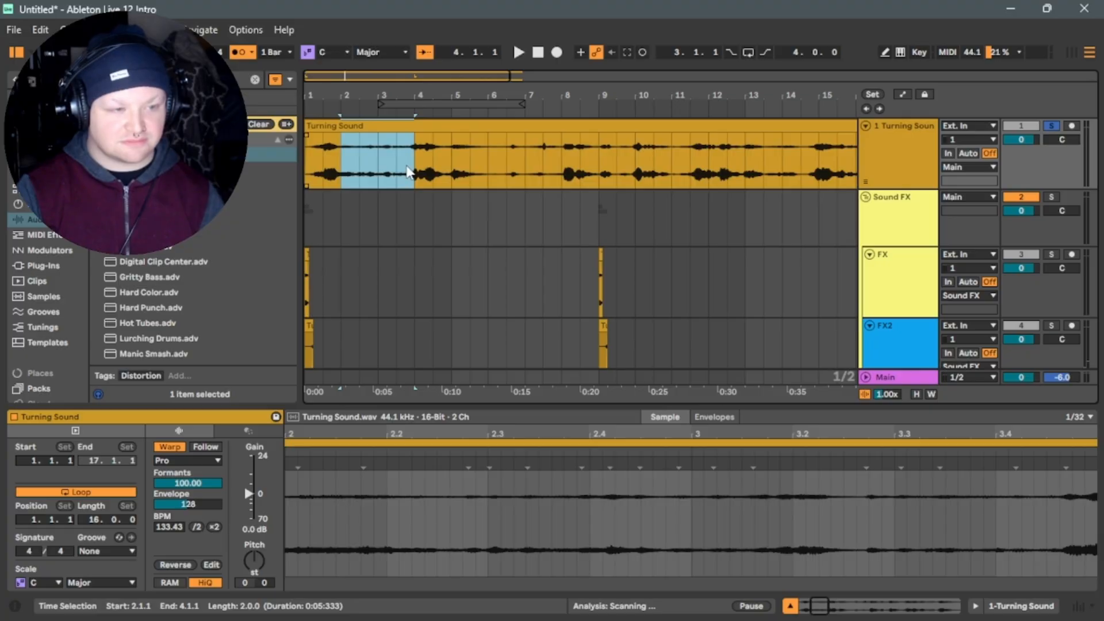
{"action": "left_click", "coordinate": [518, 52]}
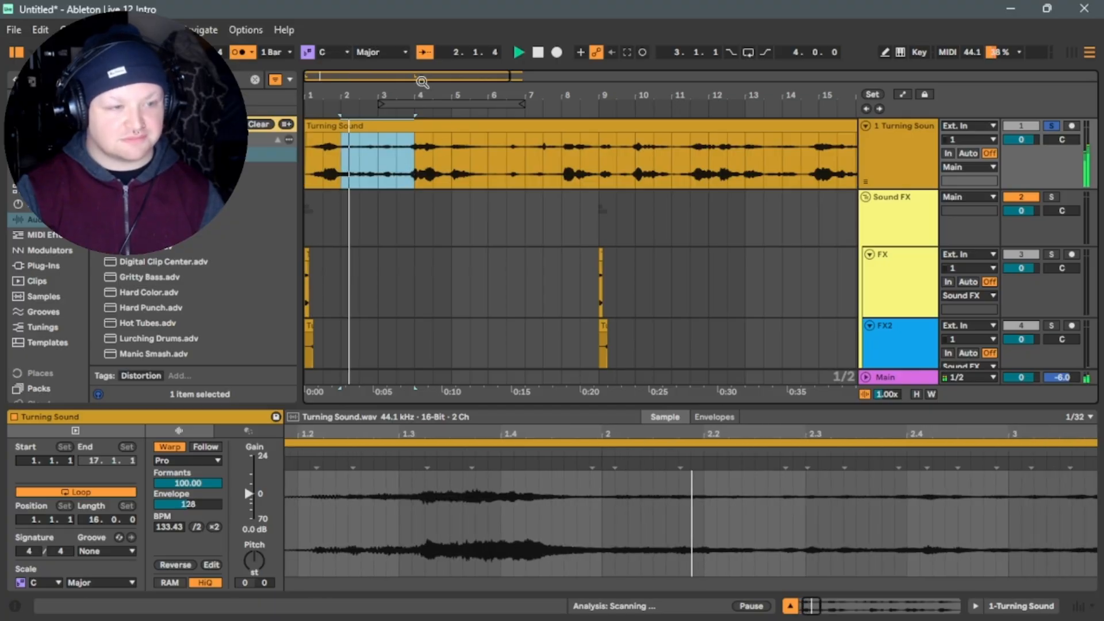
{"action": "double_click", "coordinate": [537, 55]}
{"action": "key", "text": "space"}
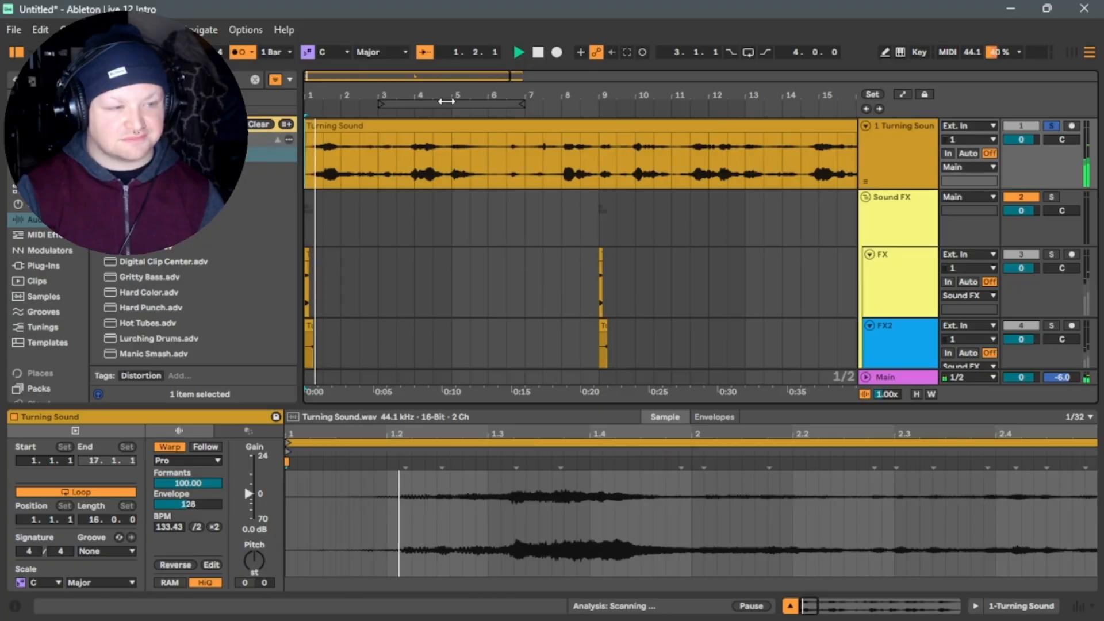
Stop playback and add a Compressor to the Turning Sound track.
{"action": "left_click", "coordinate": [346, 173]}
{"action": "key", "text": "space"}
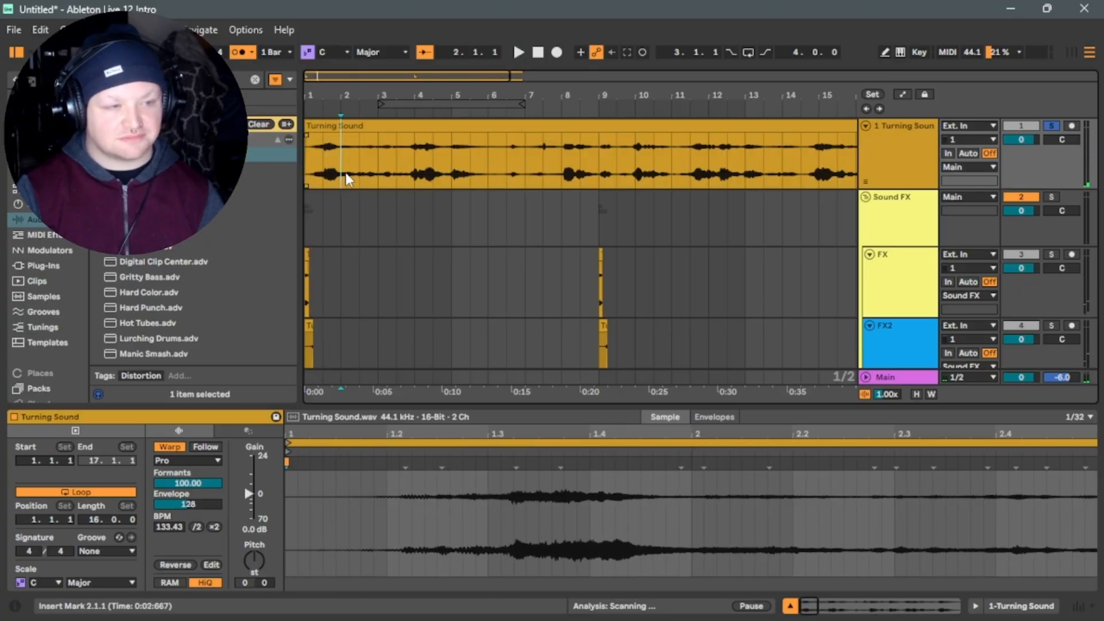
{"action": "left_click", "coordinate": [898, 146]}
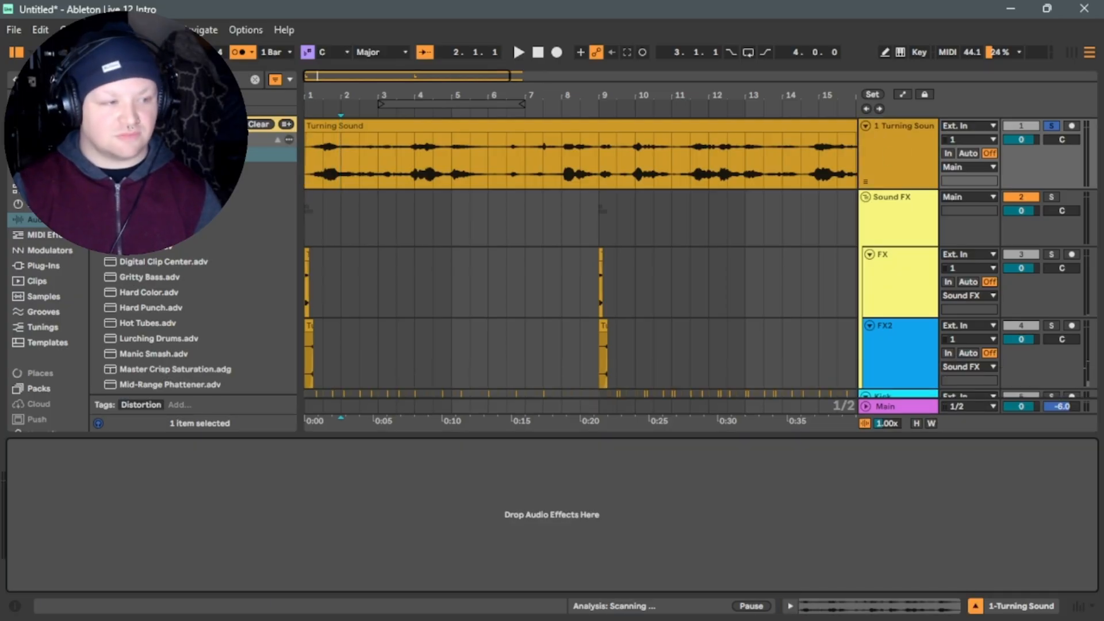
{"action": "left_click", "coordinate": [253, 78]}
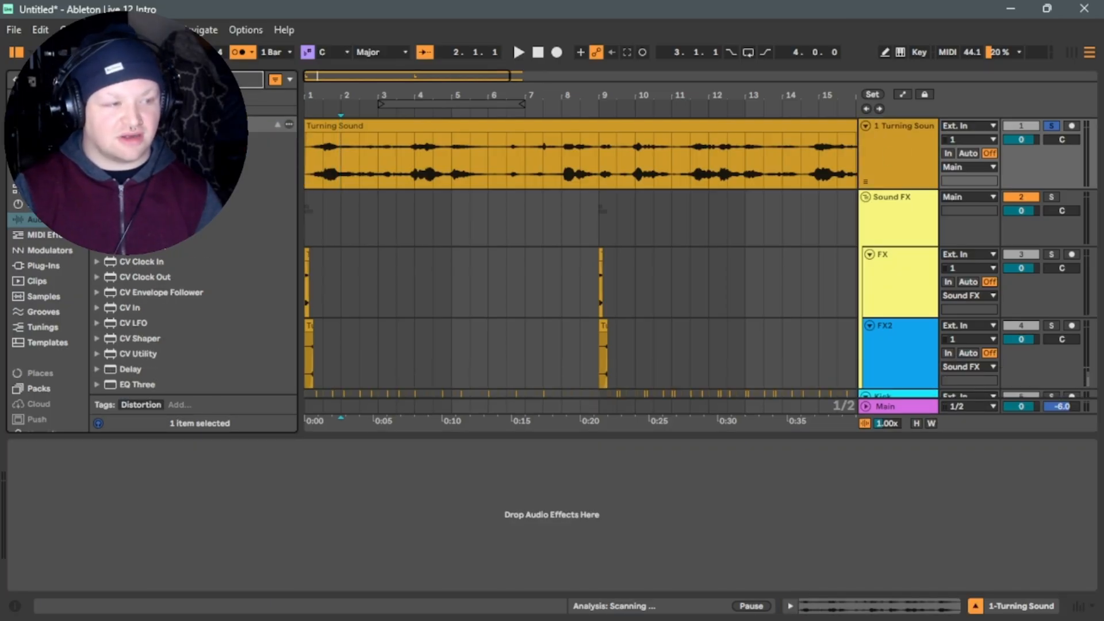
{"action": "left_click", "coordinate": [157, 247]}
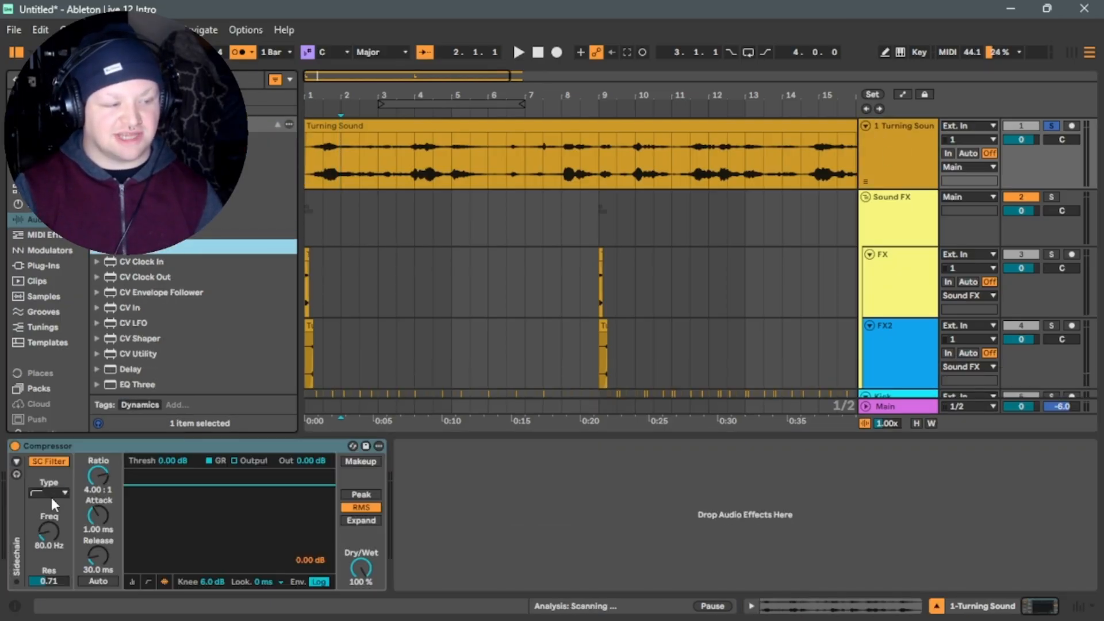
Sidechain the Compressor externally from the Kick track, lower its threshold to -40.3 dB, and replay from the start.
{"action": "left_click", "coordinate": [16, 461]}
{"action": "left_click", "coordinate": [43, 465]}
{"action": "left_click", "coordinate": [69, 492]}
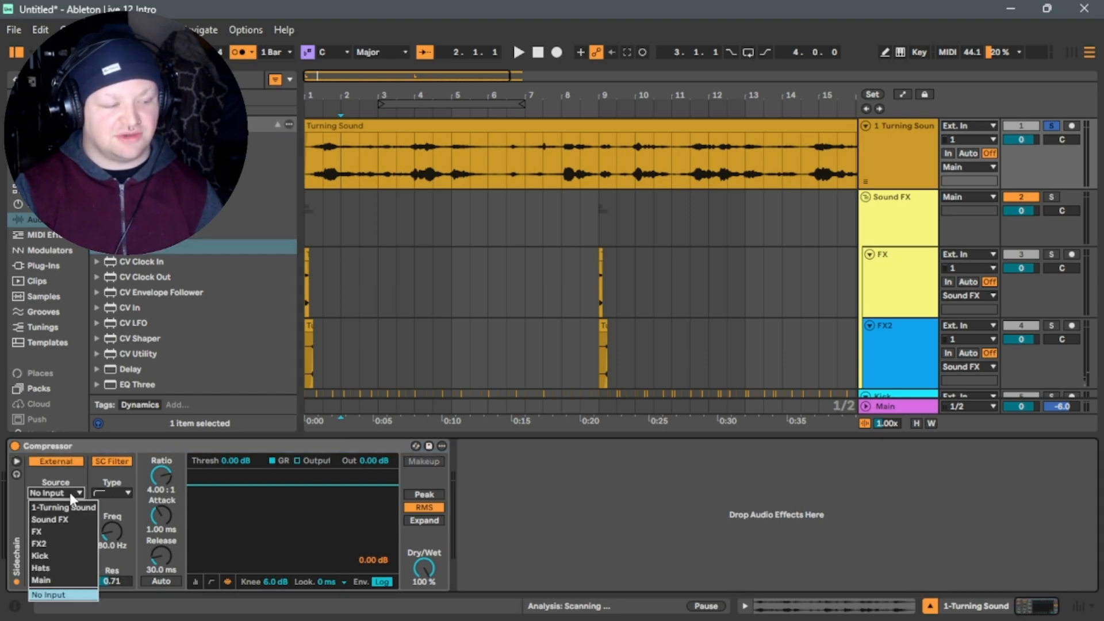
{"action": "left_click", "coordinate": [78, 556]}
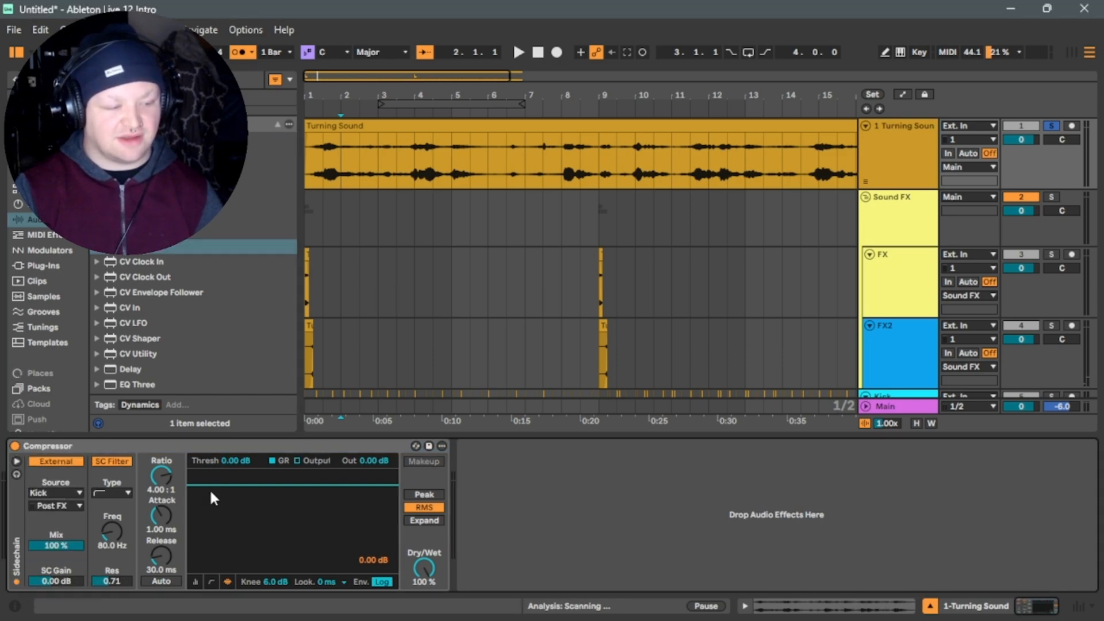
{"action": "left_click_drag", "start_coordinate": [225, 487], "coordinate": [224, 528]}
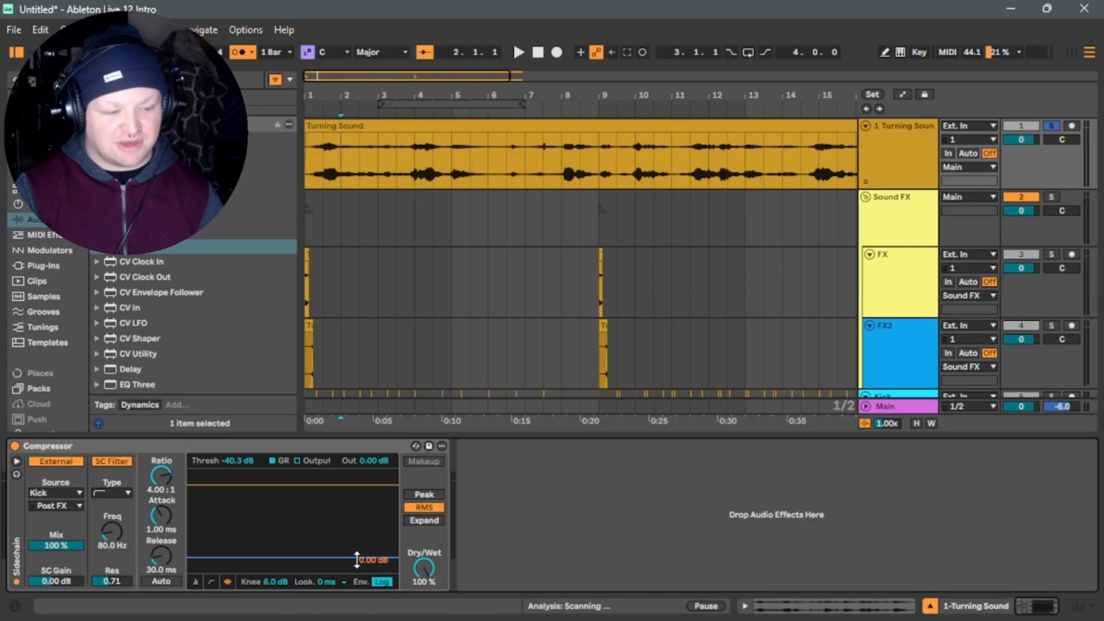
{"action": "key", "text": "space"}
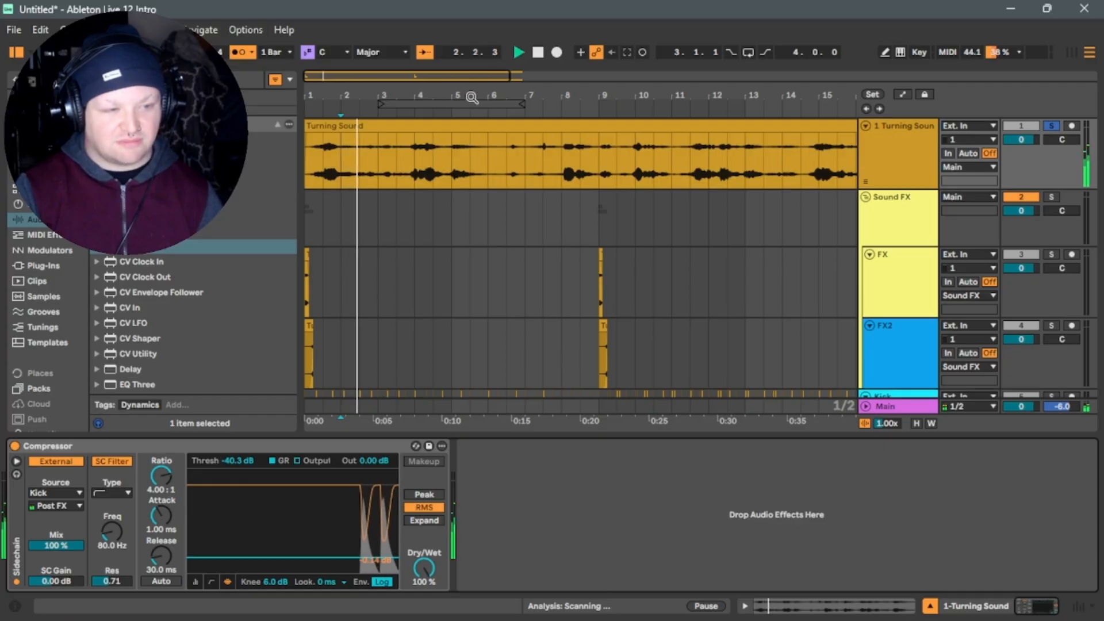
{"action": "double_click", "coordinate": [533, 57]}
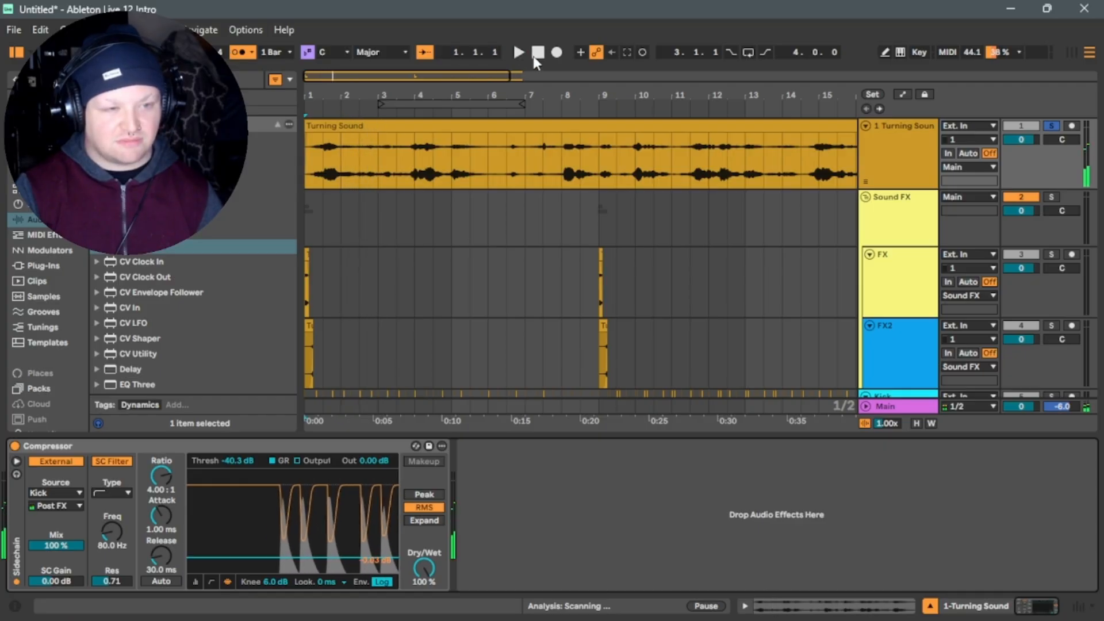
{"action": "key", "text": "space"}
Open the Turning Sound clip's Transposition envelope and draw a rise from its low start to 0 st at bar 3.
{"action": "left_click", "coordinate": [374, 125]}
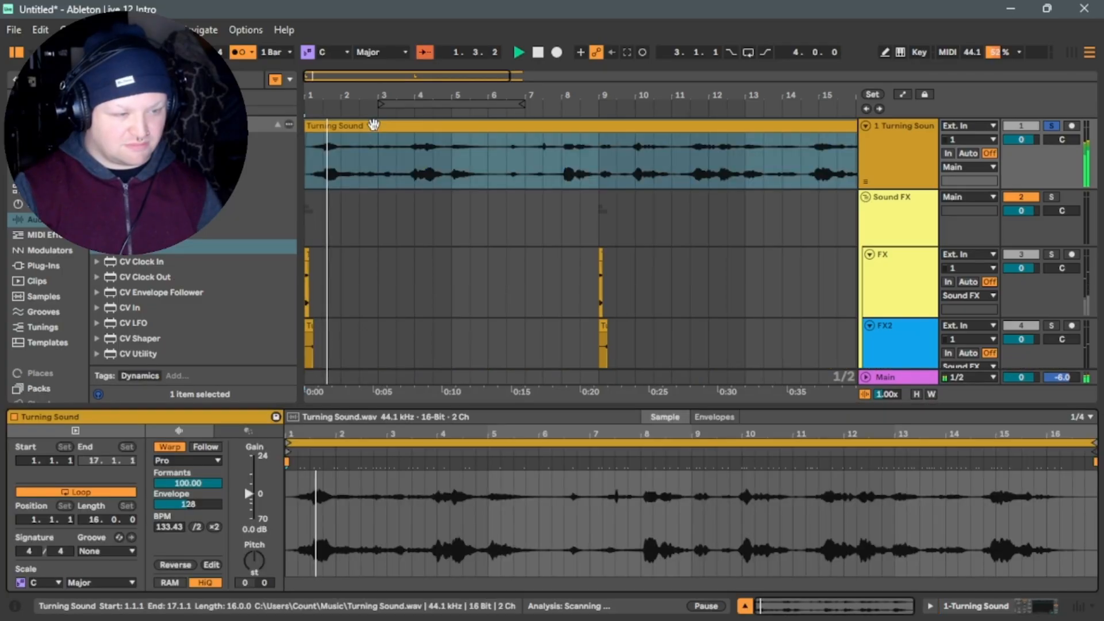
{"action": "left_click", "coordinate": [698, 418]}
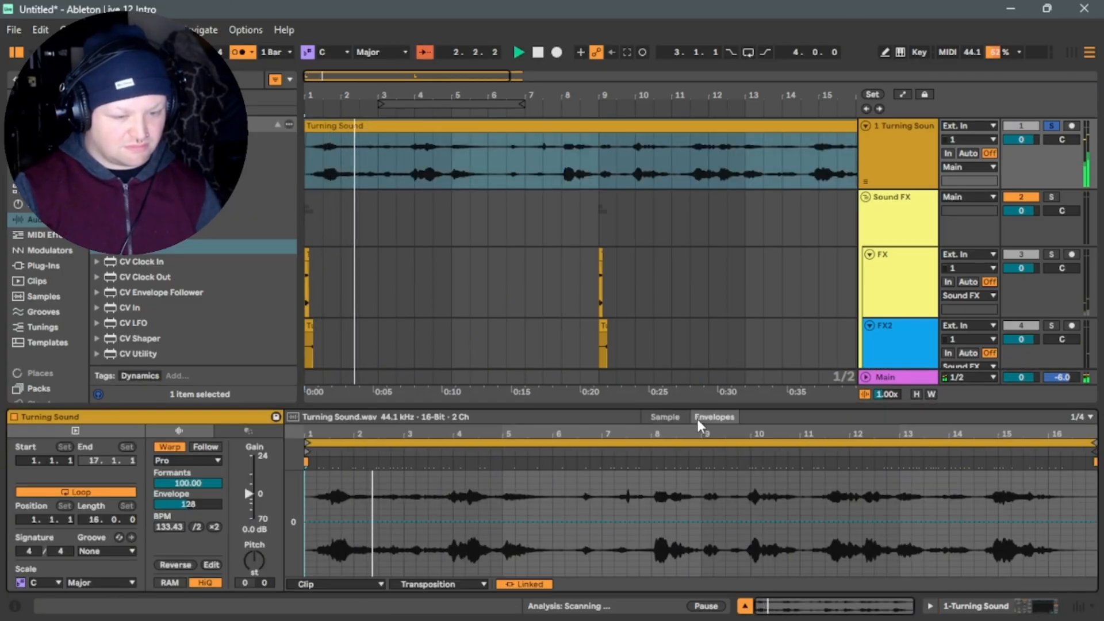
{"action": "left_click", "coordinate": [404, 520]}
{"action": "key", "text": "space"}
{"action": "left_click_drag", "start_coordinate": [393, 523], "coordinate": [329, 567]}
{"action": "key", "text": "space"}
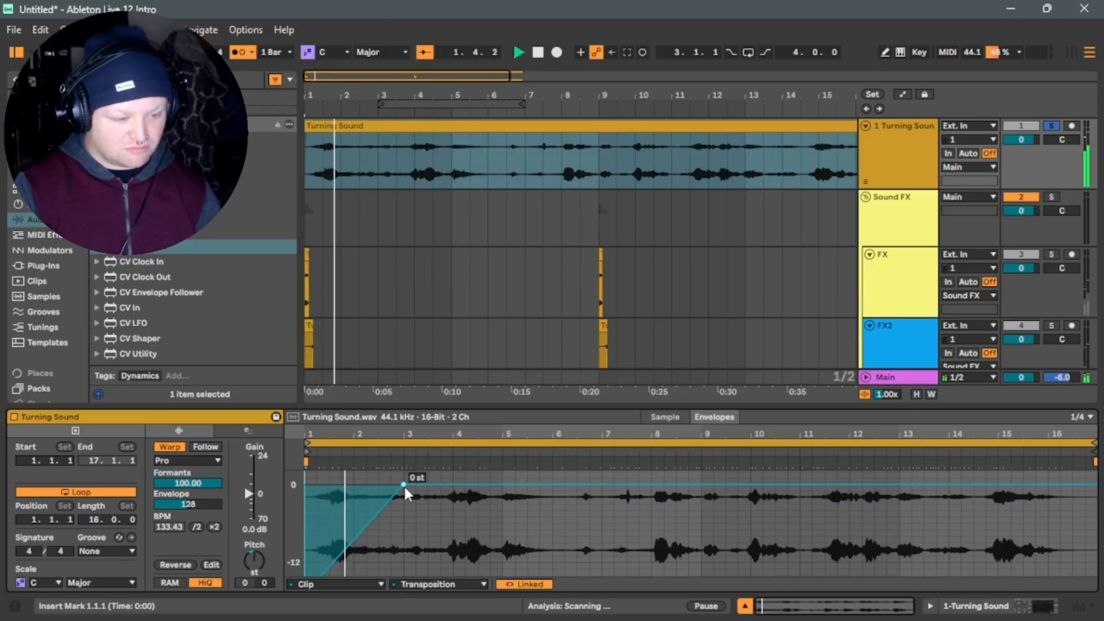
Shape the Transposition envelope into alternating 0 st peaks and low dips over bars 1 to 3, dropping to -13 st before bar 4.
{"action": "key", "text": "space"}
{"action": "mouse_move", "coordinate": [404, 485]}
{"action": "left_mouse_down"}
{"action": "mouse_move", "coordinate": [366, 485]}
{"action": "mouse_move", "coordinate": [347, 502]}
{"action": "mouse_move", "coordinate": [354, 573]}
{"action": "mouse_move", "coordinate": [364, 575]}
{"action": "mouse_move", "coordinate": [367, 513]}
{"action": "left_mouse_up"}
{"action": "left_click_drag", "start_coordinate": [403, 569], "coordinate": [404, 493]}
{"action": "key", "text": "space"}
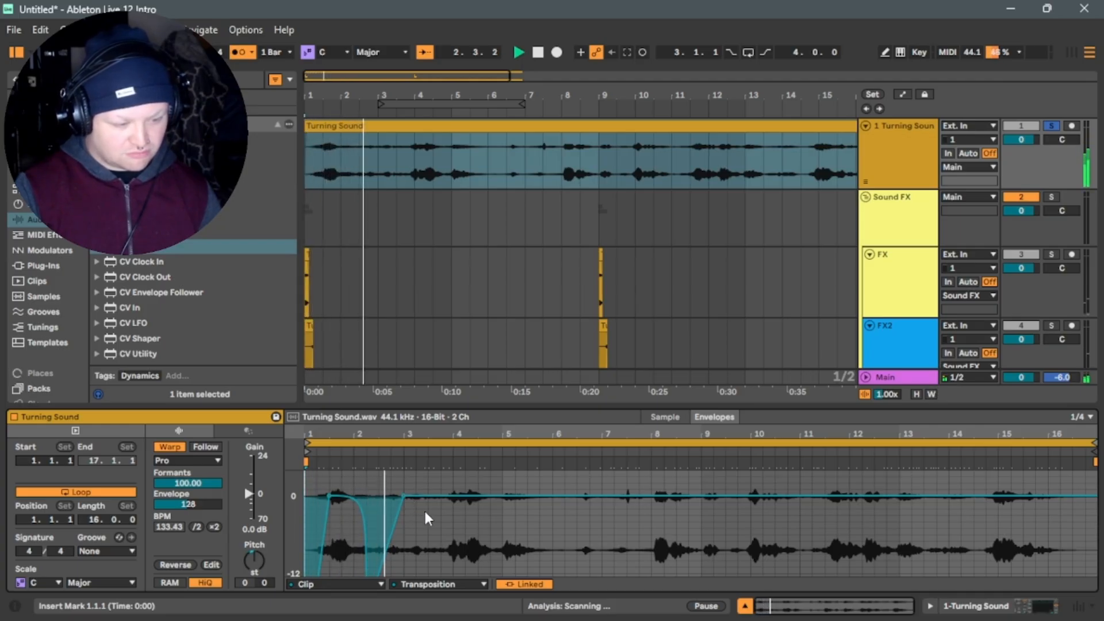
{"action": "left_click_drag", "start_coordinate": [432, 495], "coordinate": [440, 571]}
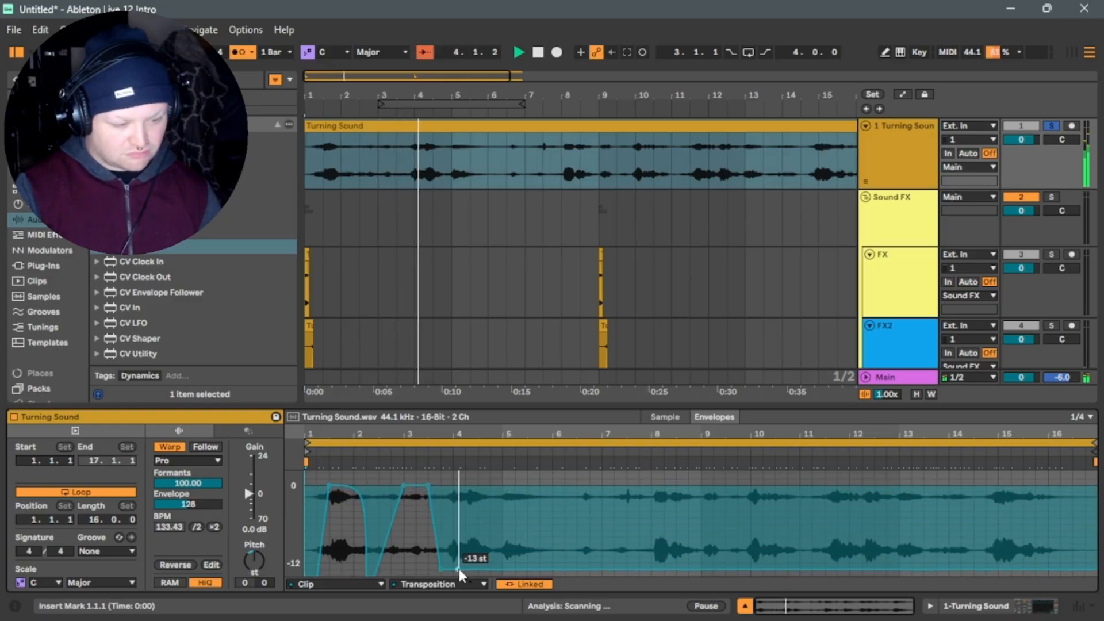
Unsolo the Turning Sound track, stop playback and save the set.
{"action": "left_click", "coordinate": [1053, 128]}
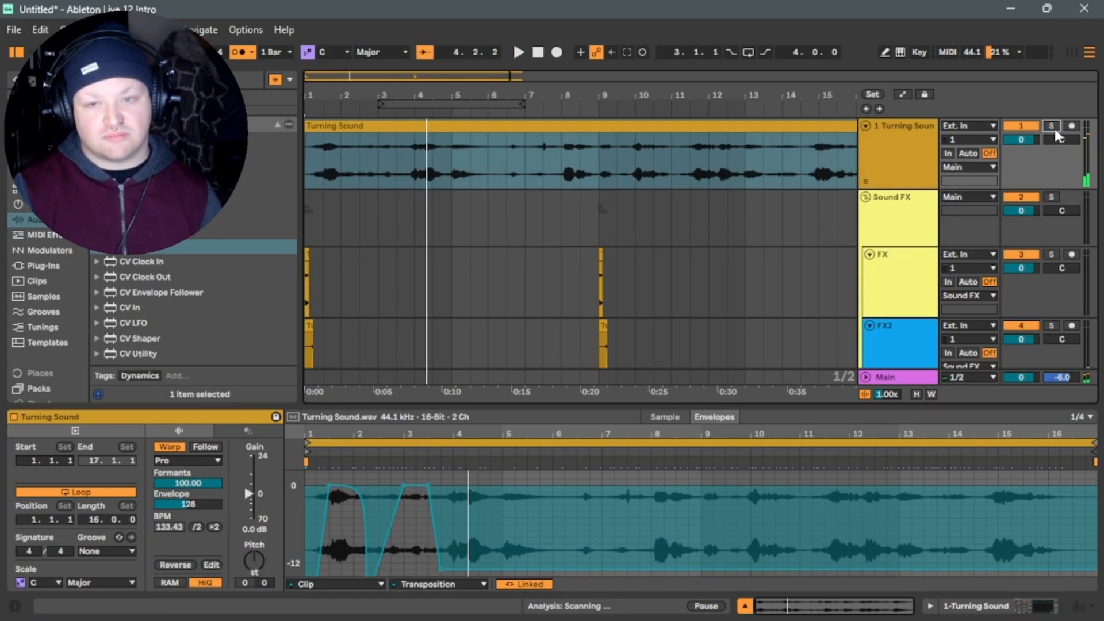
{"action": "key", "text": "space"}
{"action": "key", "text": "ctrl+s"}
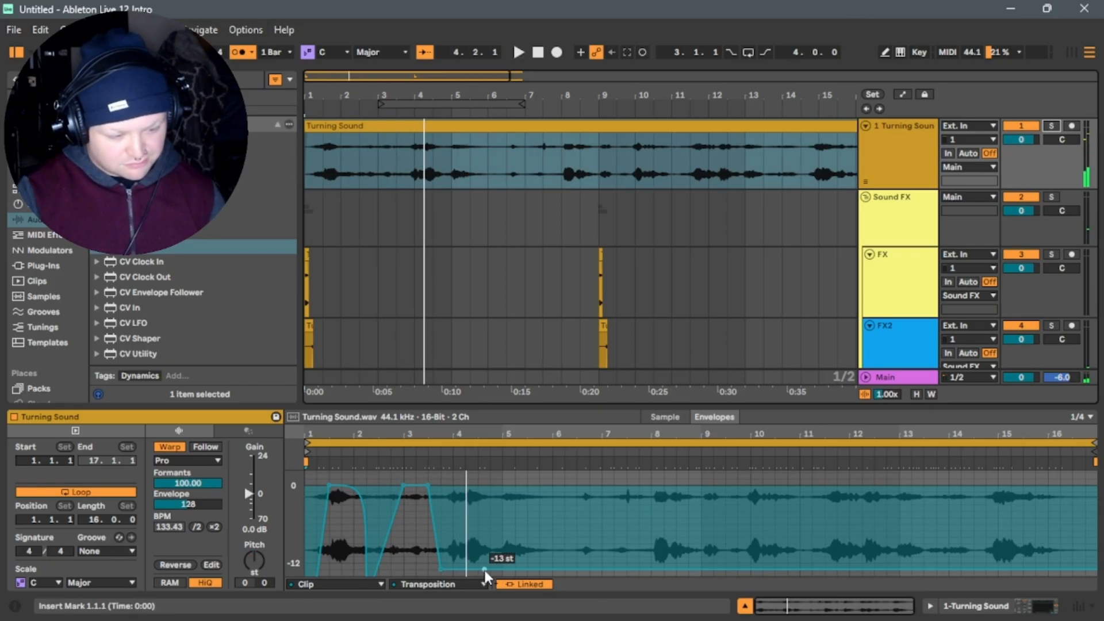
Continue the Transposition envelope with peaks and deep dips from bar 4, returning to 0 st at about bar 10.
{"action": "left_click_drag", "start_coordinate": [478, 567], "coordinate": [501, 573]}
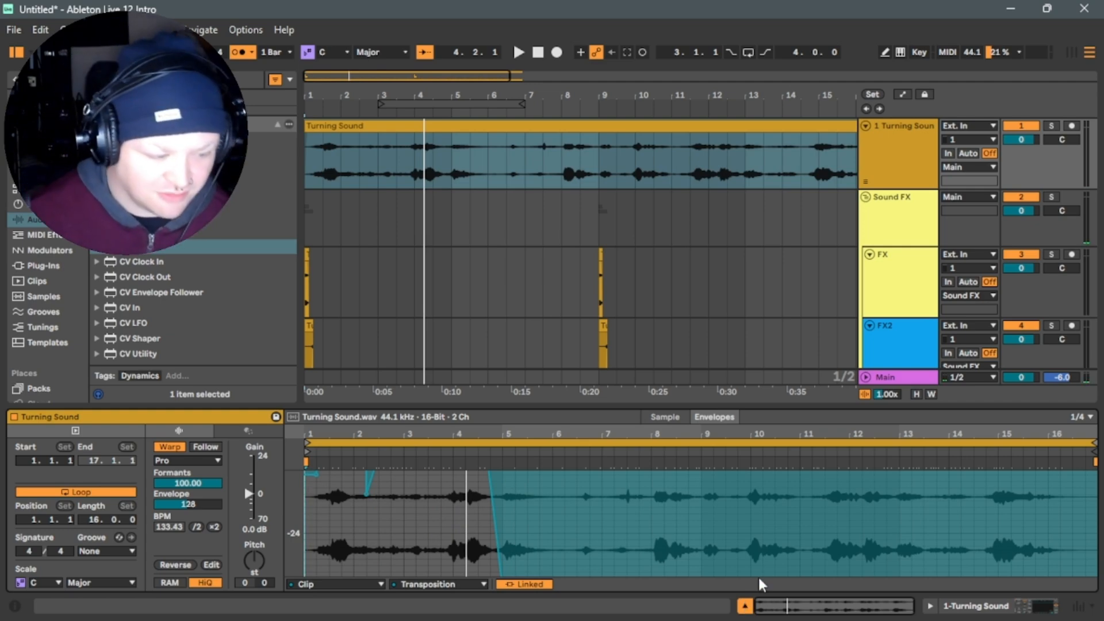
{"action": "key", "text": "space"}
{"action": "left_click_drag", "start_coordinate": [529, 553], "coordinate": [761, 515]}
{"action": "left_click", "coordinate": [602, 542]}
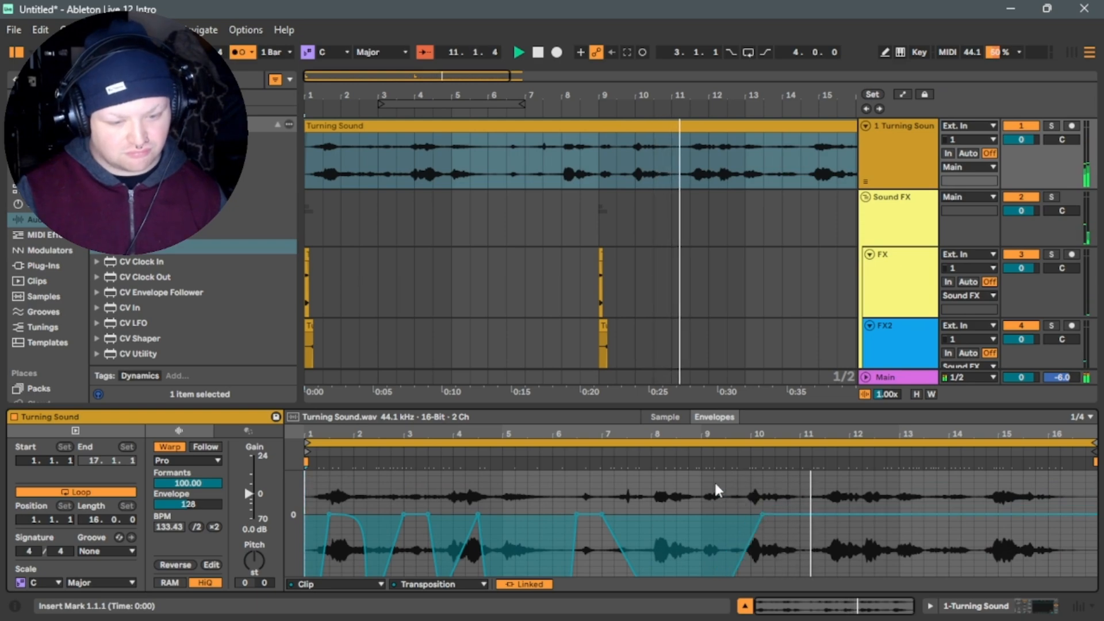
Replay the full mix from 1.1.1, save the set and review the tracks during playback.
{"action": "left_click", "coordinate": [541, 55]}
{"action": "left_click", "coordinate": [544, 58]}
{"action": "left_click", "coordinate": [521, 53]}
{"action": "key", "text": "ctrl+s"}
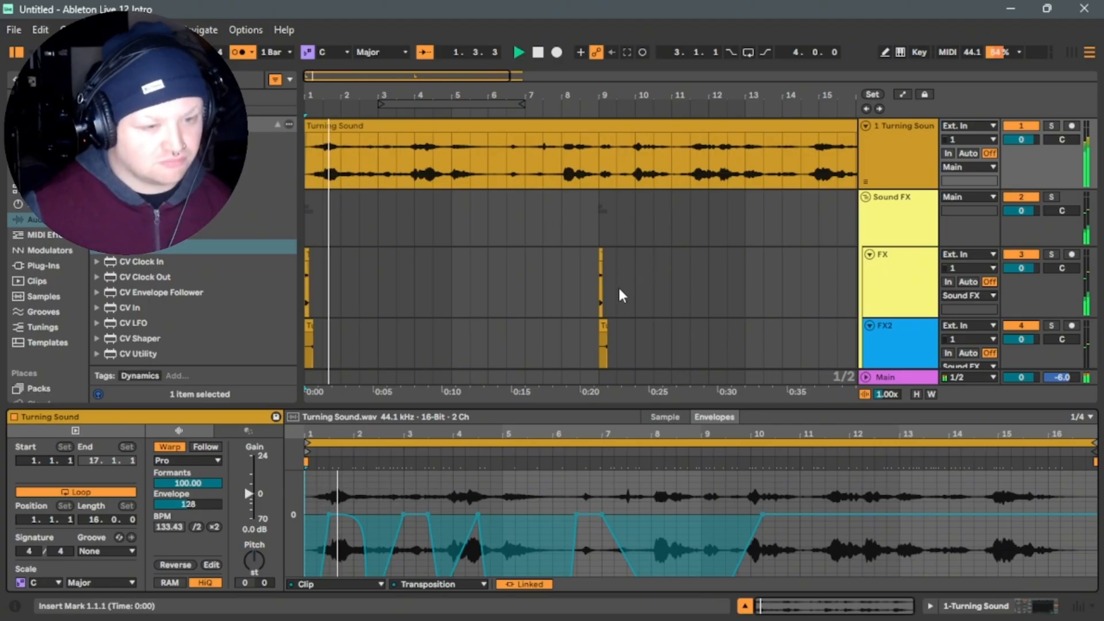
{"action": "scroll", "coordinate": [618, 299], "scroll_direction": "down", "scroll_amount": 5}
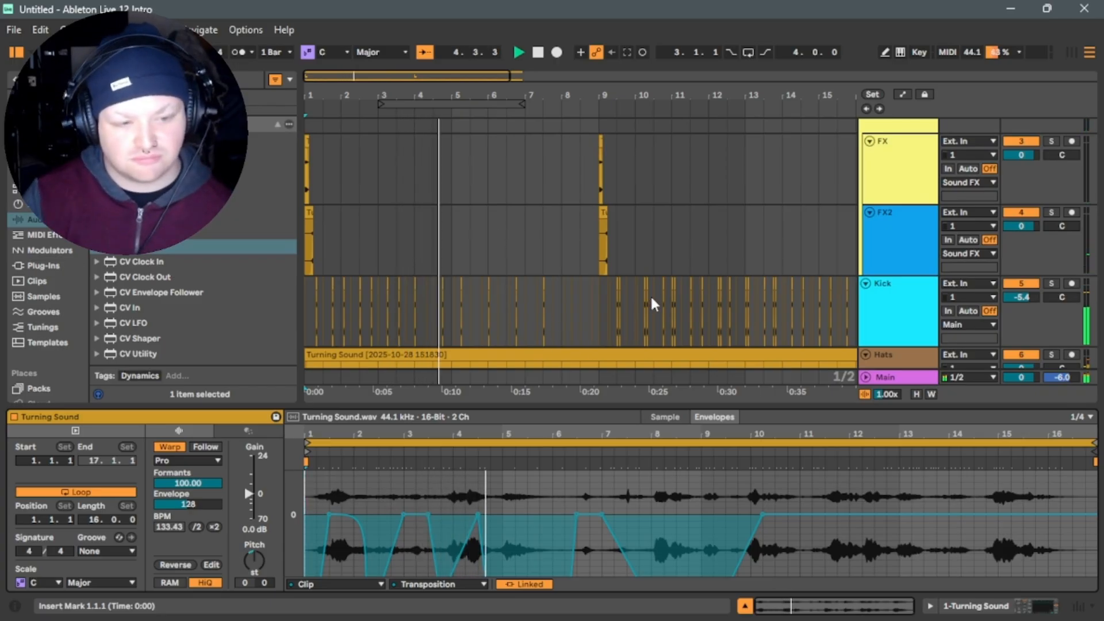
{"action": "scroll", "coordinate": [632, 299], "scroll_direction": "up", "scroll_amount": 4}
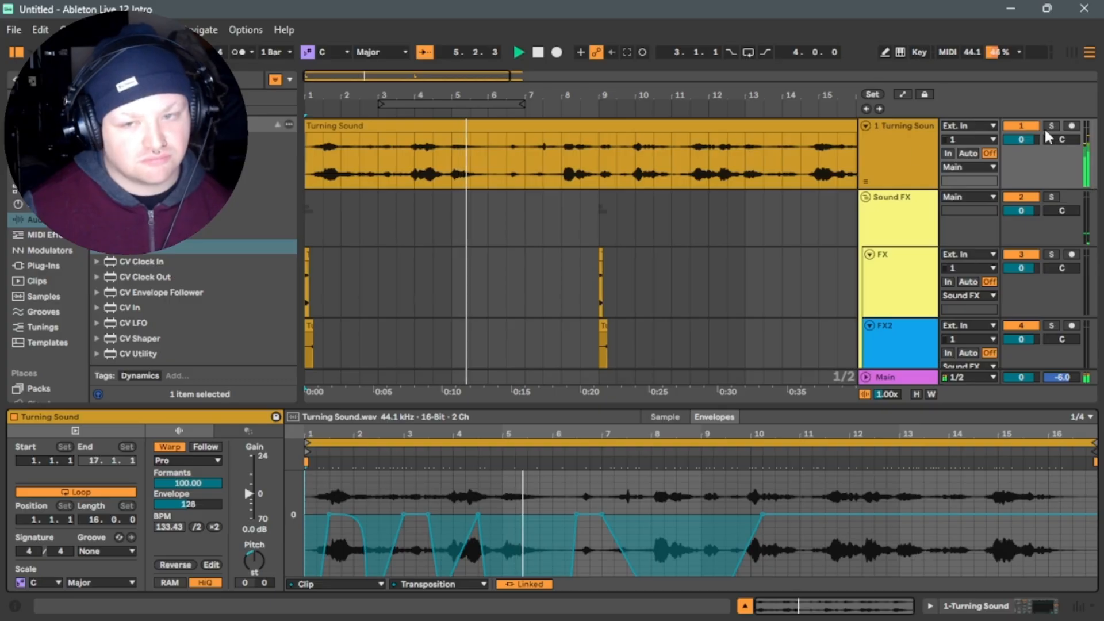
Solo the Turning Sound track, duplicate its section from 1.1.1 to 9.1.1 directly after itself, and save the set.
{"action": "left_click", "coordinate": [909, 148]}
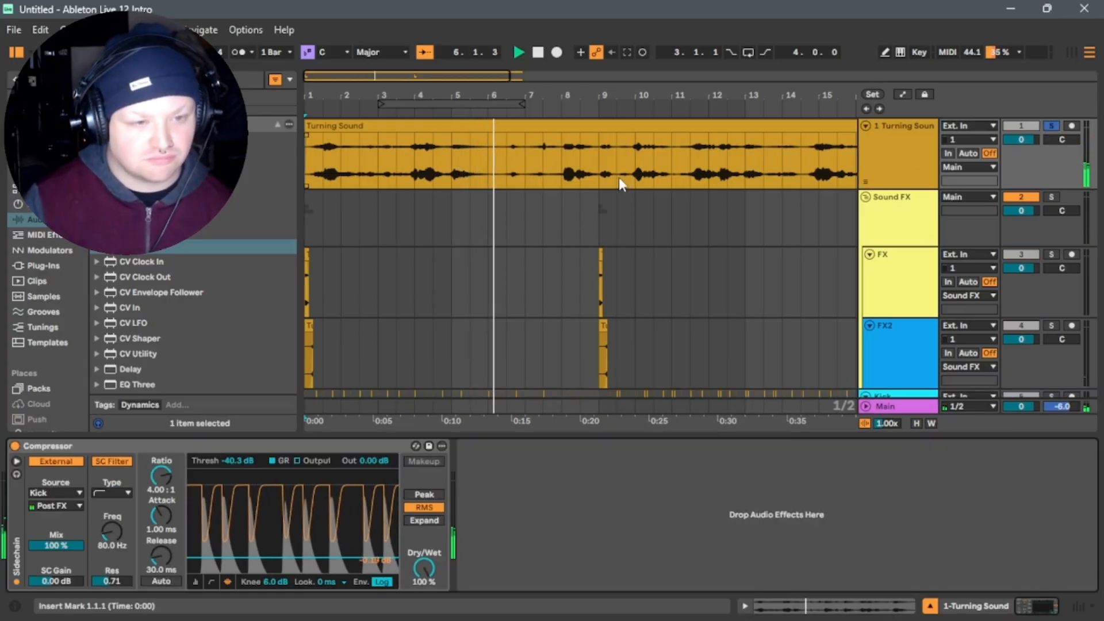
{"action": "left_click_drag", "start_coordinate": [595, 169], "coordinate": [282, 150]}
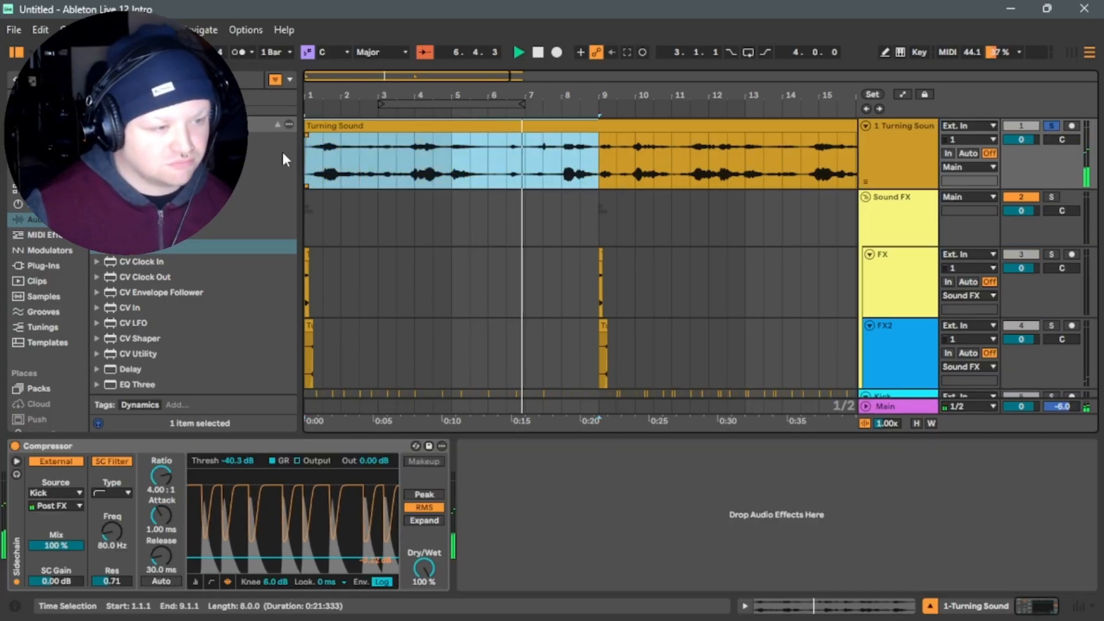
{"action": "key", "text": "ctrl+d"}
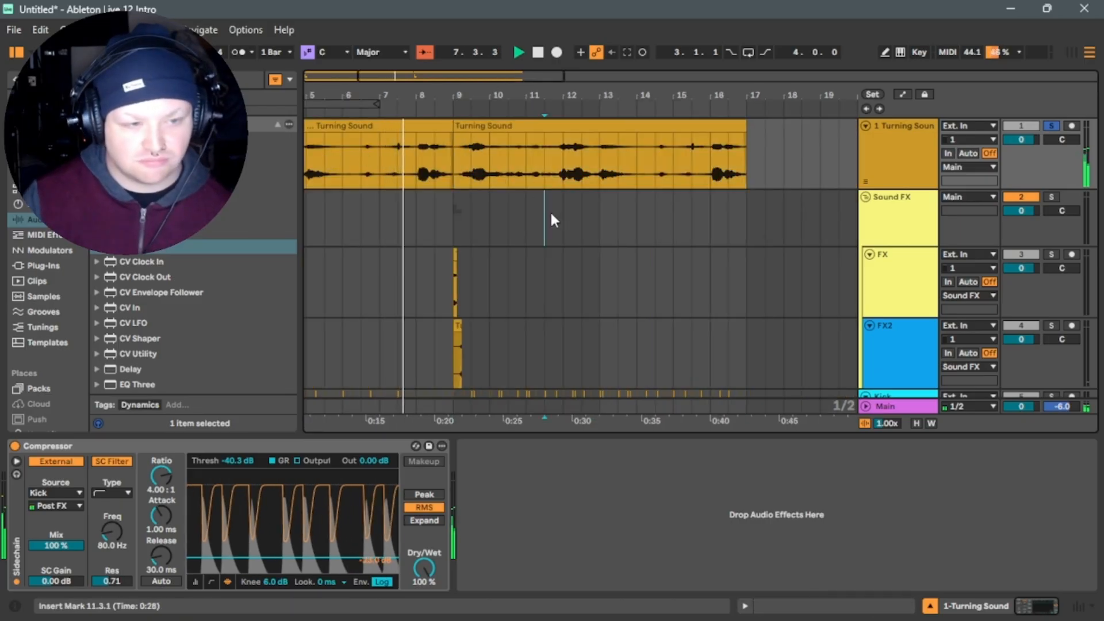
{"action": "left_click", "coordinate": [549, 209]}
{"action": "key", "text": "ctrl+s"}
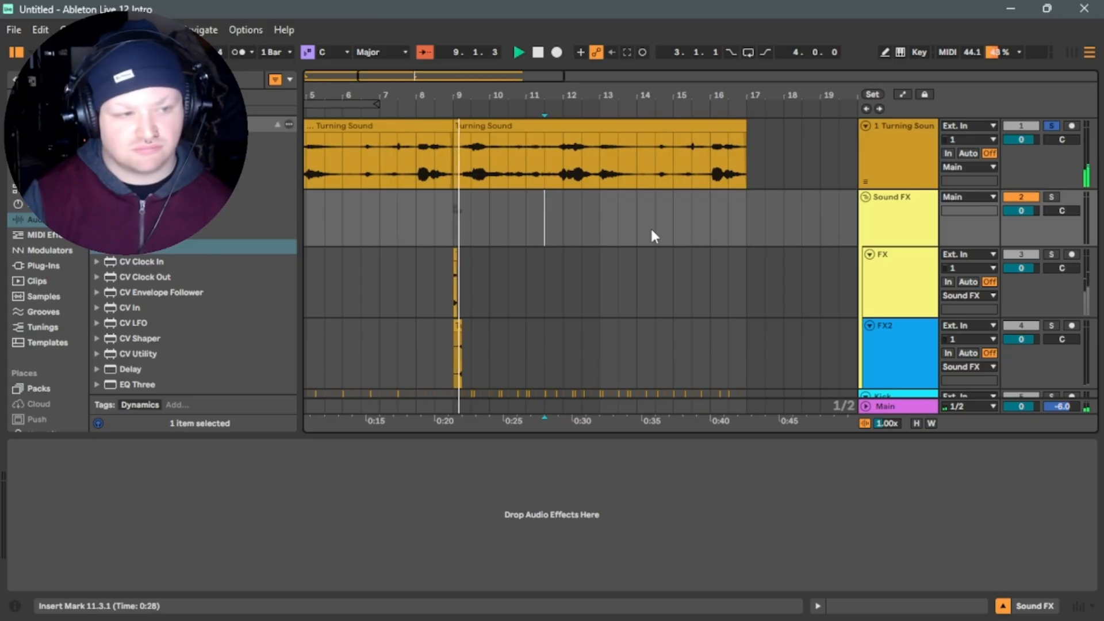
Stop playback, return to the start and add the Tremolo effect after the Turning Sound track's Compressor.
{"action": "left_click", "coordinate": [903, 140]}
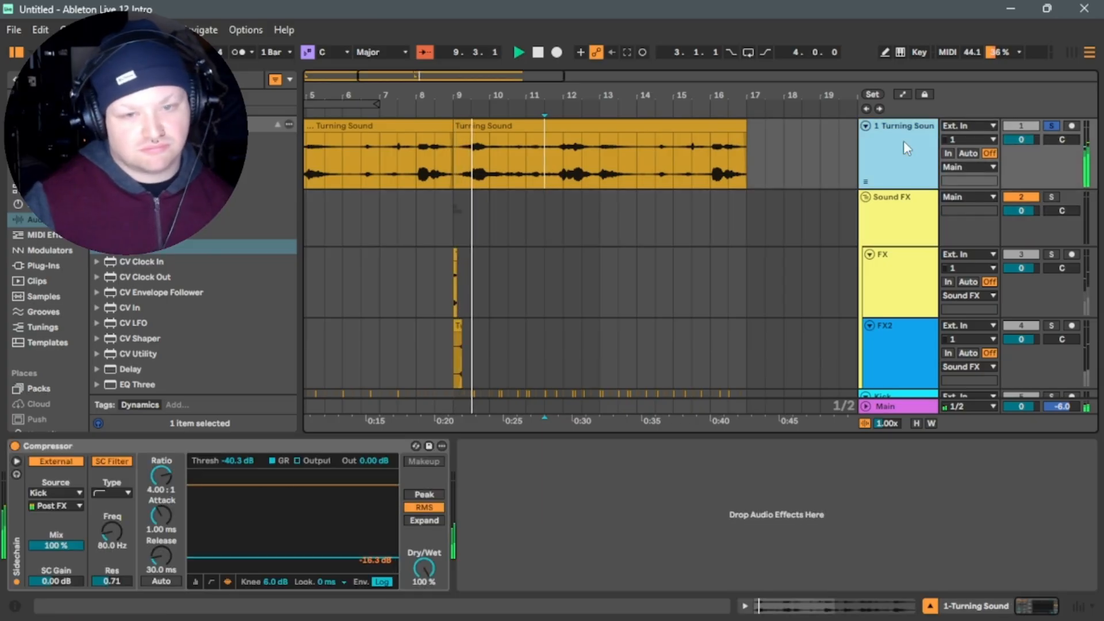
{"action": "double_click", "coordinate": [539, 52]}
{"action": "left_click", "coordinate": [150, 80]}
{"action": "type", "text": "utility"}
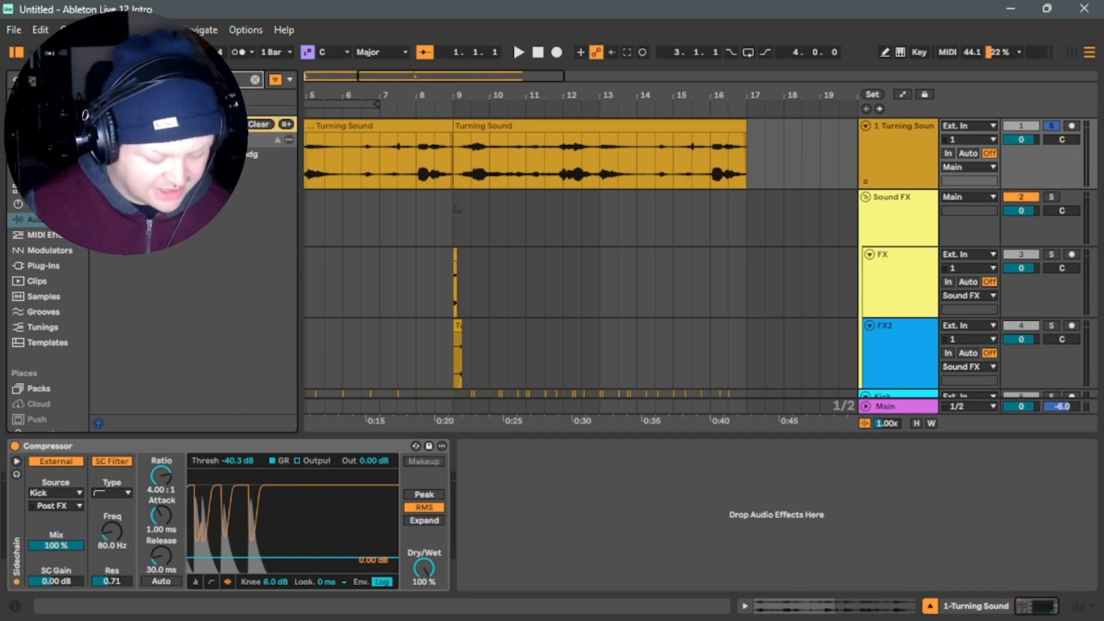
{"action": "left_click_drag", "start_coordinate": [138, 186], "coordinate": [733, 190]}
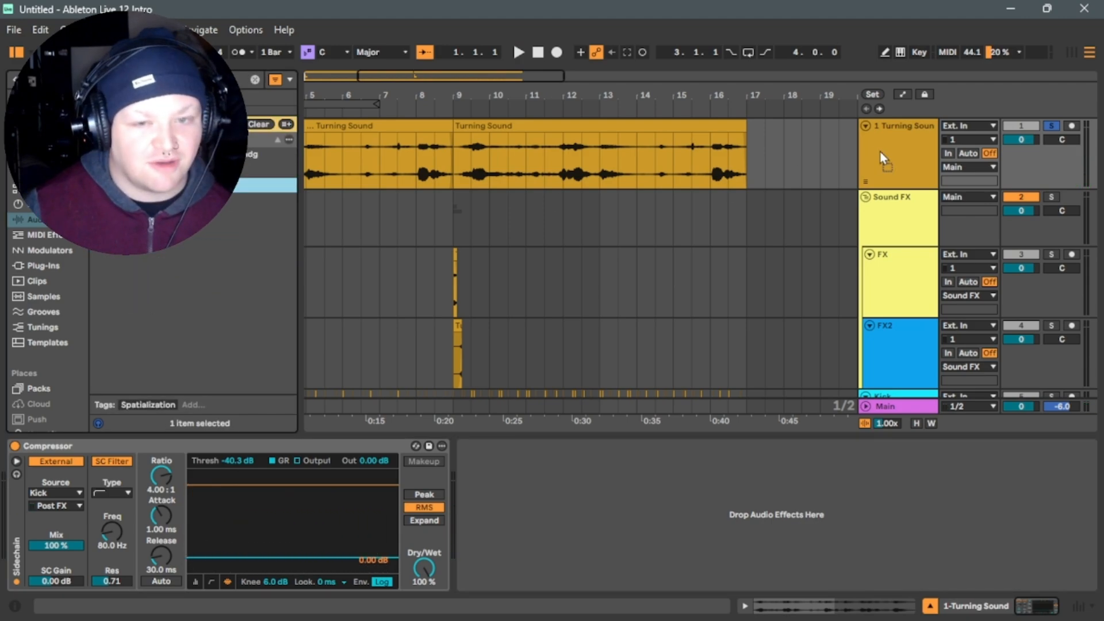
{"action": "left_click_drag", "start_coordinate": [880, 152], "coordinate": [882, 154]}
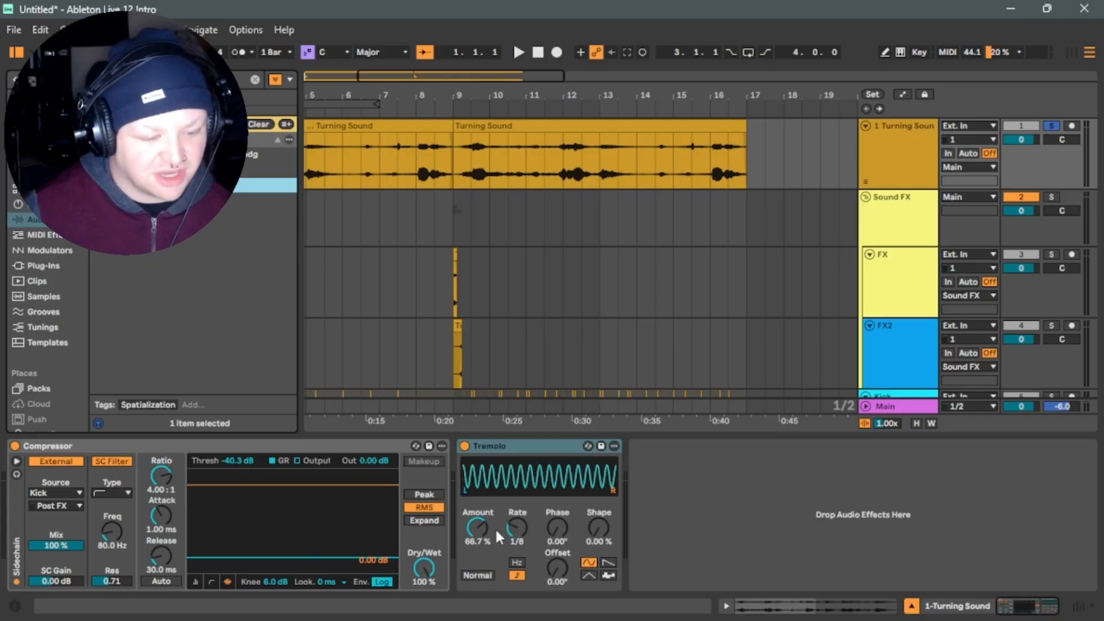
Set the Tremolo amount to 0% and automate it with a curved rise to about 97% at 3.1.1, falling back to 0% at 3.3.1.
{"action": "mouse_move", "coordinate": [515, 532]}
{"action": "left_mouse_down"}
{"action": "mouse_move", "coordinate": [516, 520]}
{"action": "mouse_move", "coordinate": [516, 531]}
{"action": "left_mouse_up"}
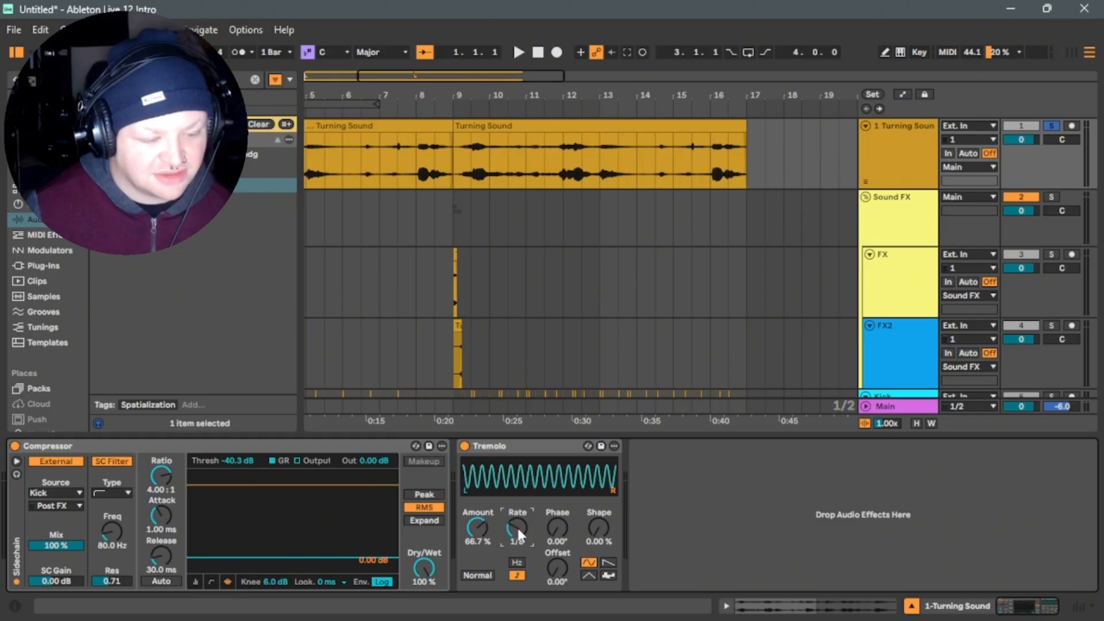
{"action": "key", "text": "space"}
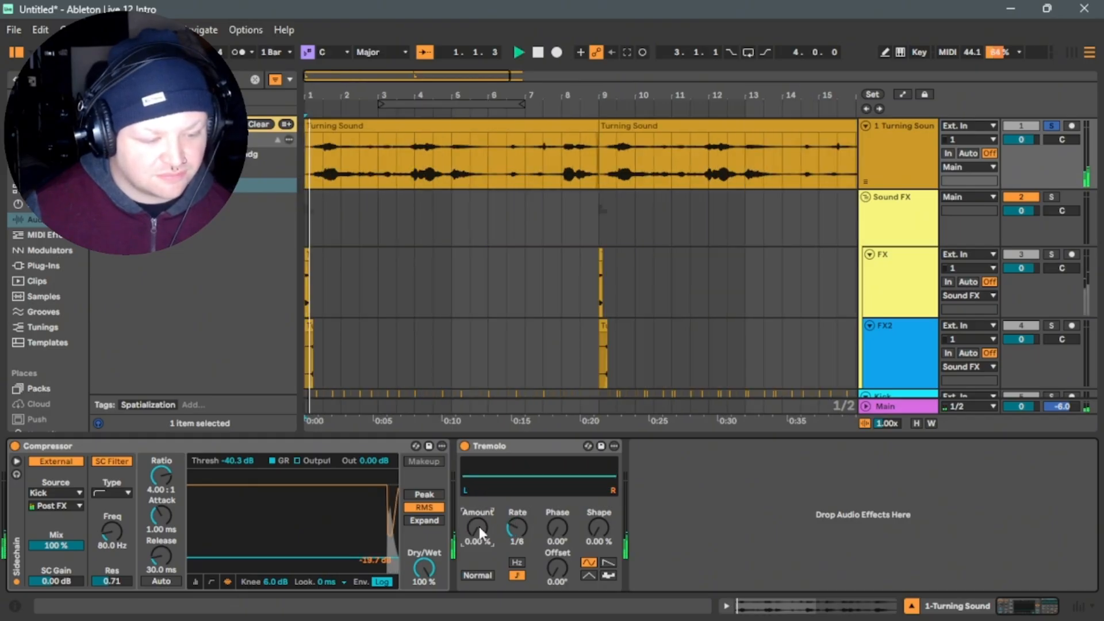
{"action": "right_click", "coordinate": [478, 527]}
{"action": "left_click", "coordinate": [554, 433]}
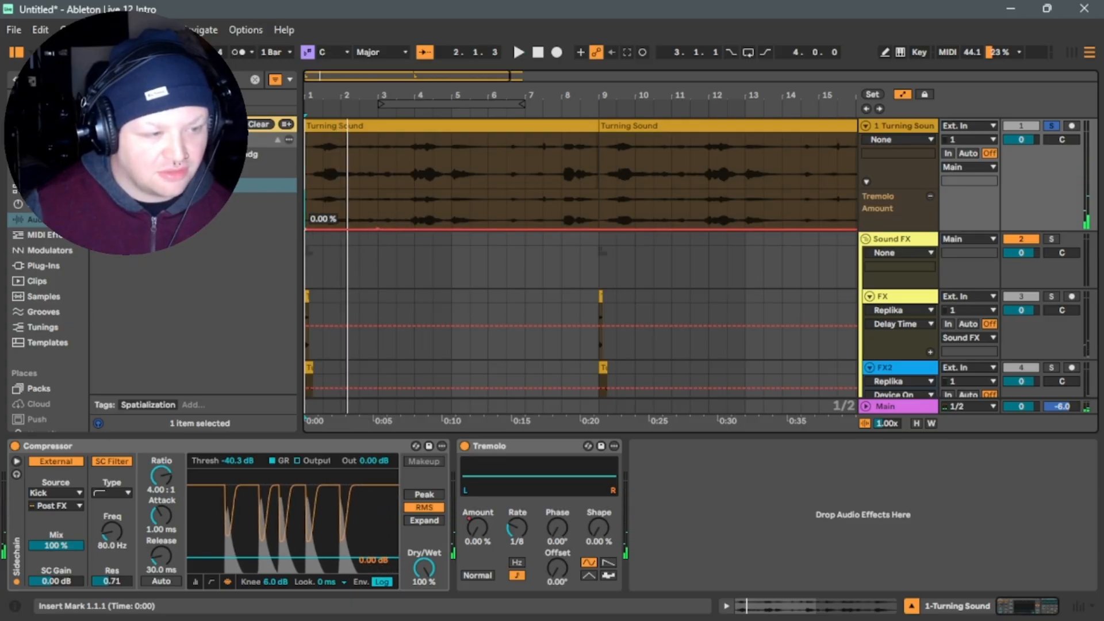
{"action": "left_click_drag", "start_coordinate": [373, 228], "coordinate": [349, 224]}
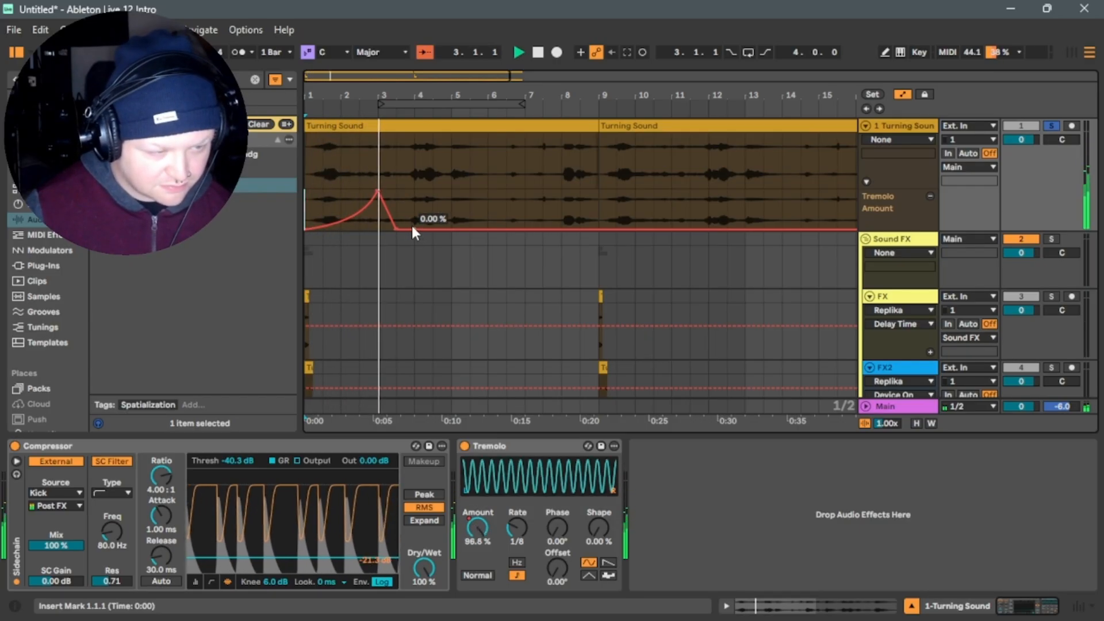
Set the Tremolo's rate to 1/16 and replay the automated section from the start.
{"action": "key", "text": "space"}
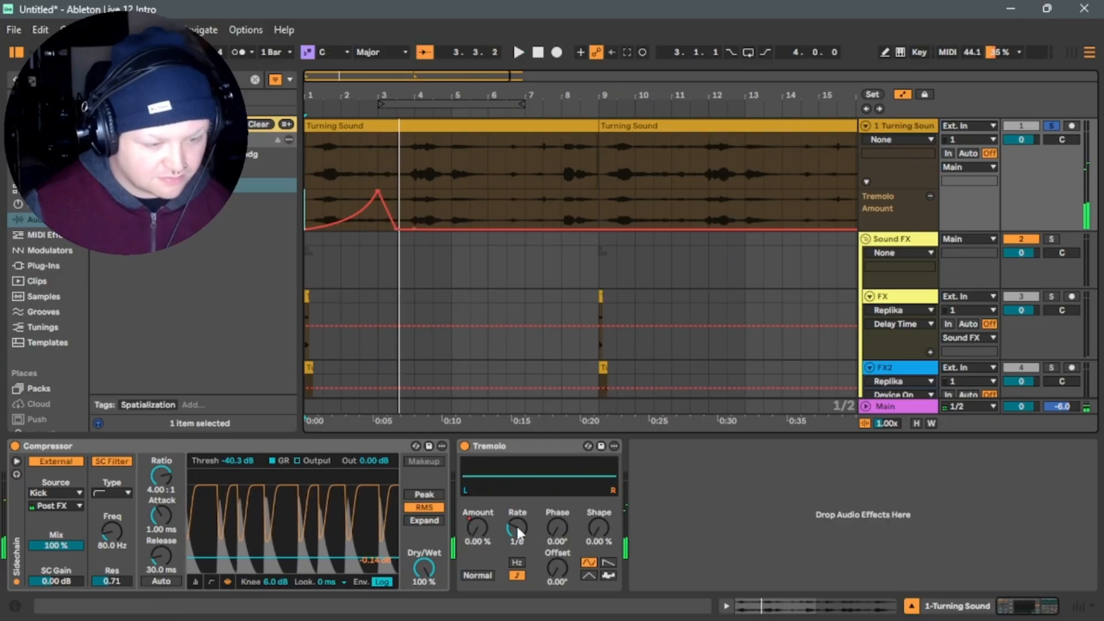
{"action": "left_click", "coordinate": [516, 527]}
{"action": "key", "text": "space"}
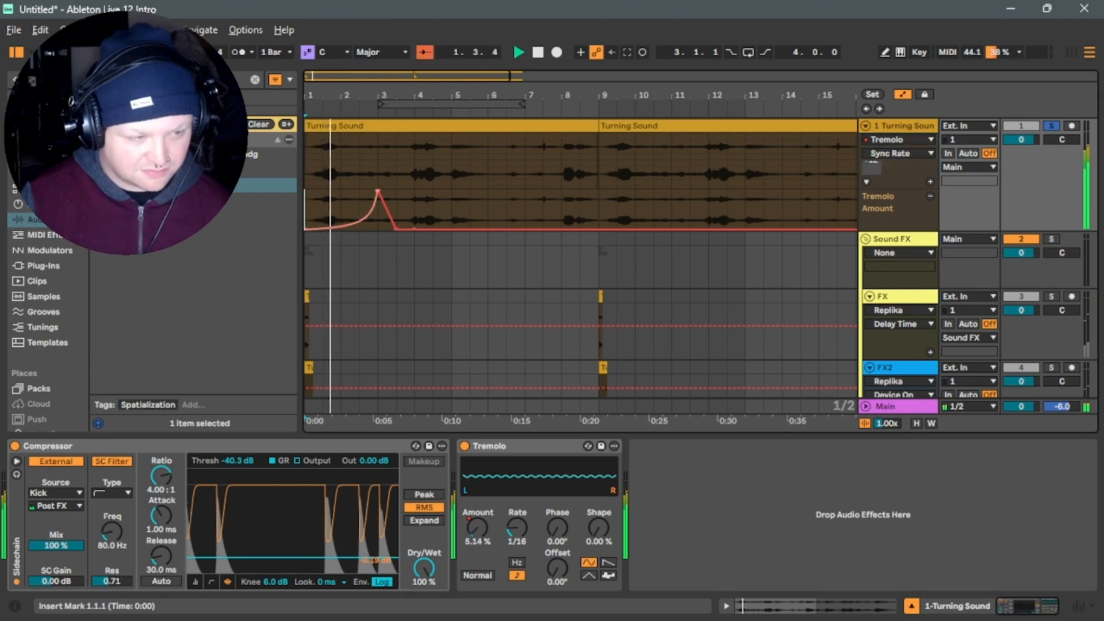
Shape the Tremolo amount automation to reach 0% at 4.1.1, hold 100% from 4.3.1 to 5.1.1, and fall to 0% at 6.1.1.
{"action": "left_click_drag", "start_coordinate": [395, 225], "coordinate": [412, 225]}
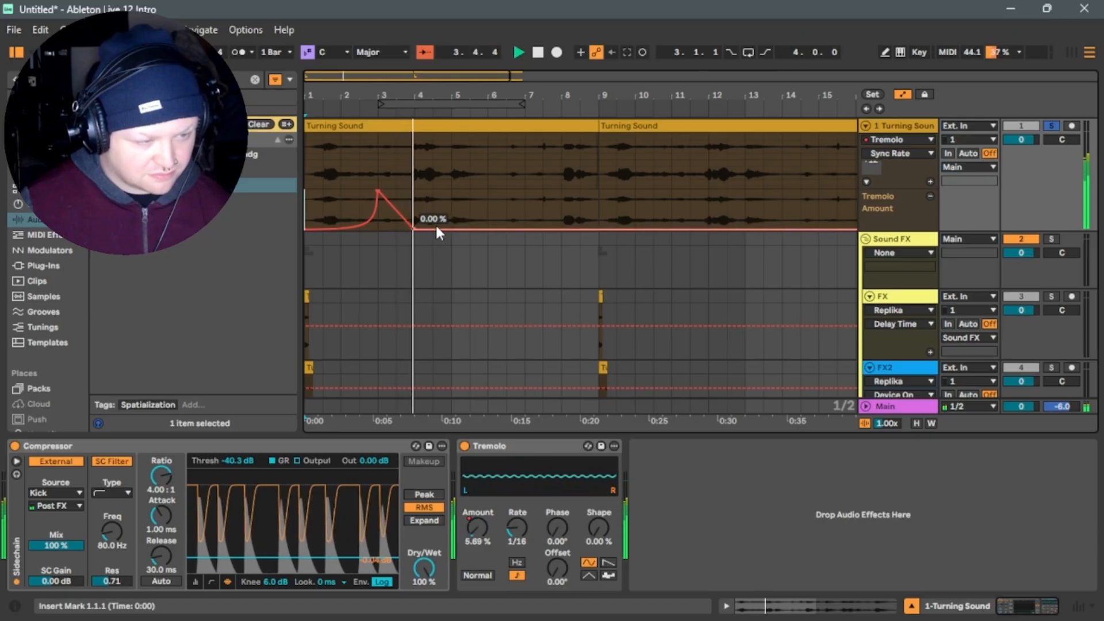
{"action": "left_click_drag", "start_coordinate": [449, 229], "coordinate": [433, 190]}
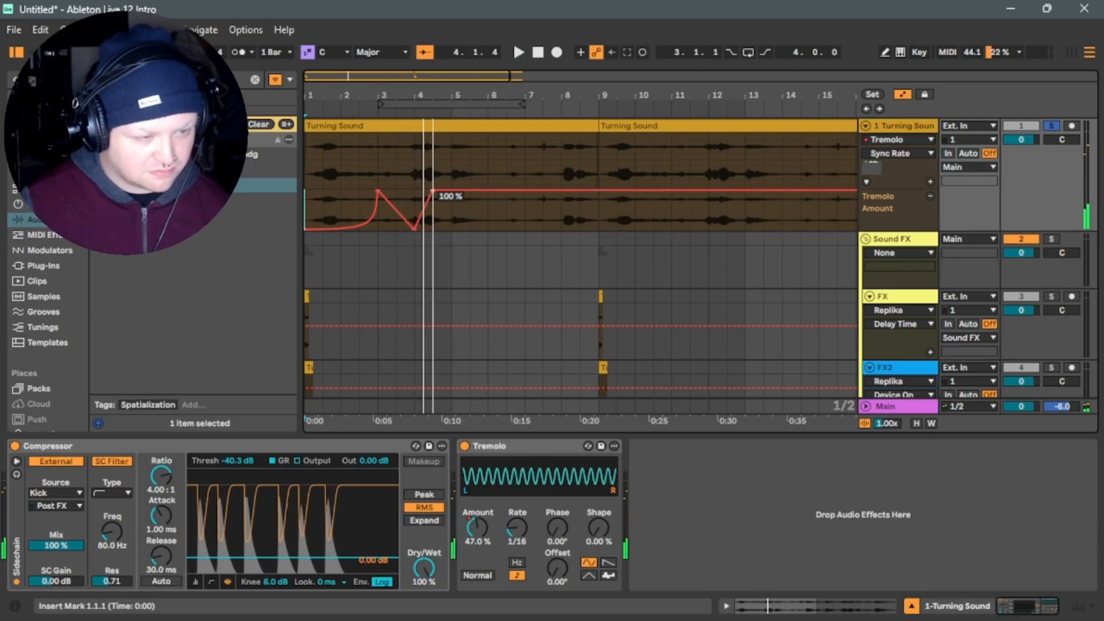
{"action": "left_click", "coordinate": [423, 197]}
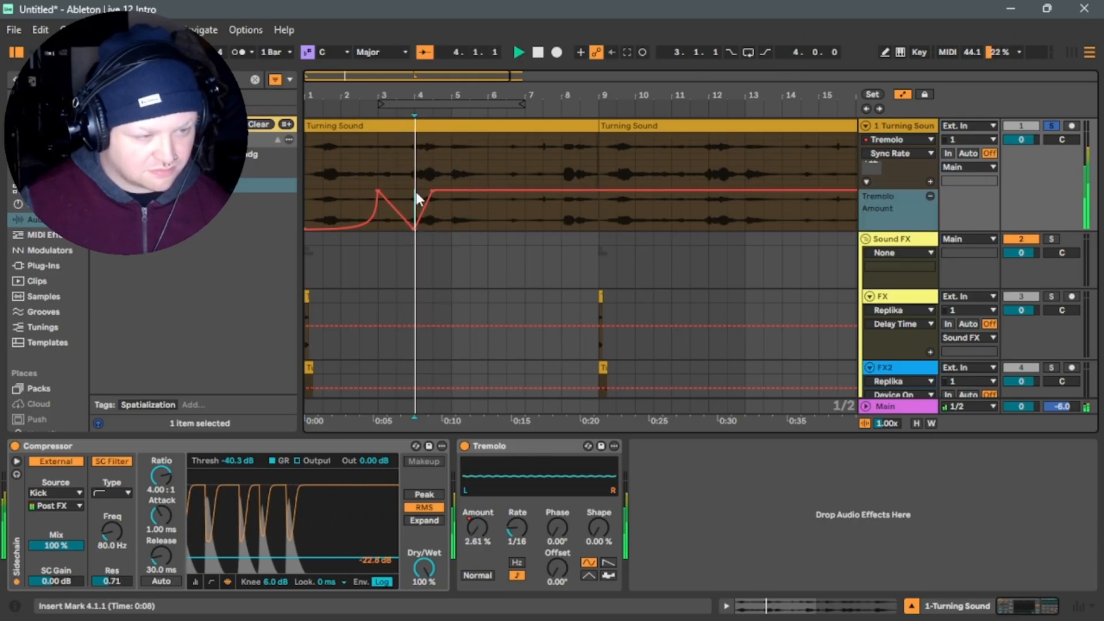
{"action": "left_click", "coordinate": [454, 194]}
{"action": "left_click", "coordinate": [468, 194]}
{"action": "left_click_drag", "start_coordinate": [470, 192], "coordinate": [488, 229]}
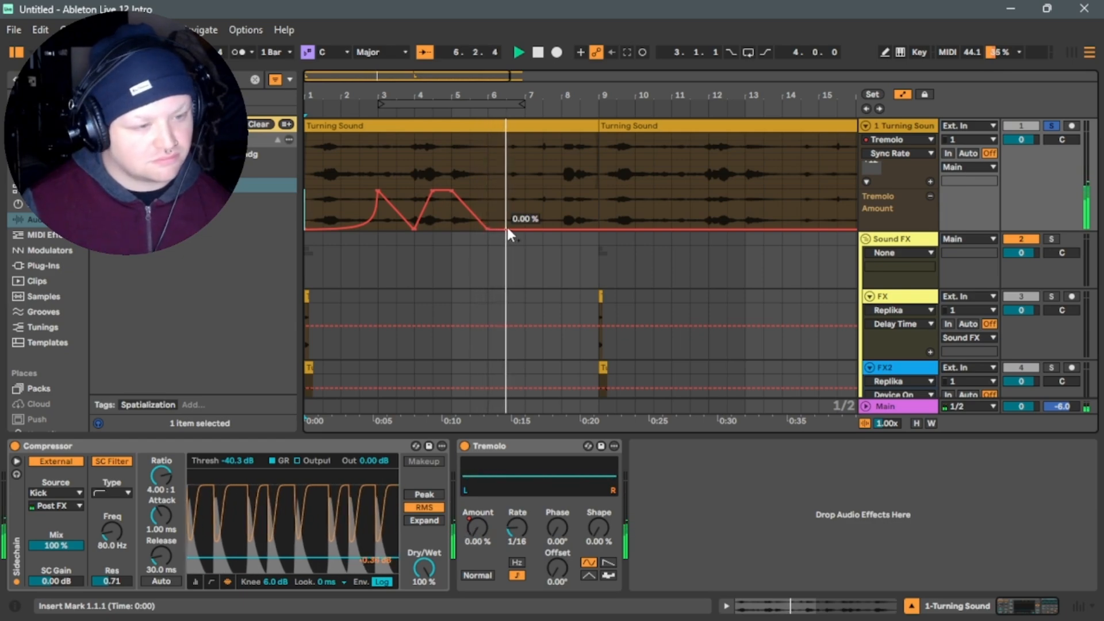
Add Tremolo amount peaks at 7.1.1 and 8.3.1, and duplicate the envelope from 1.1.1 to 9.1.1 directly after itself.
{"action": "mouse_move", "coordinate": [522, 225]}
{"action": "left_mouse_down"}
{"action": "mouse_move", "coordinate": [524, 190]}
{"action": "mouse_move", "coordinate": [561, 229]}
{"action": "mouse_move", "coordinate": [579, 192]}
{"action": "mouse_move", "coordinate": [598, 229]}
{"action": "mouse_move", "coordinate": [311, 225]}
{"action": "left_mouse_up"}
{"action": "key", "text": "ctrl+d"}
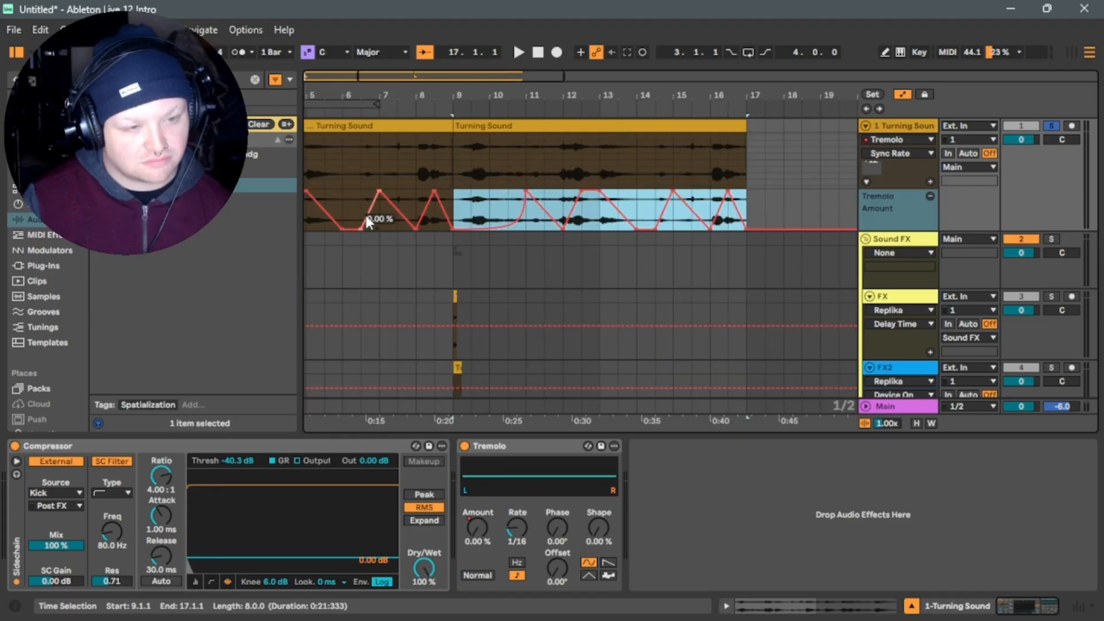
{"action": "left_click", "coordinate": [536, 55]}
{"action": "key", "text": "space"}
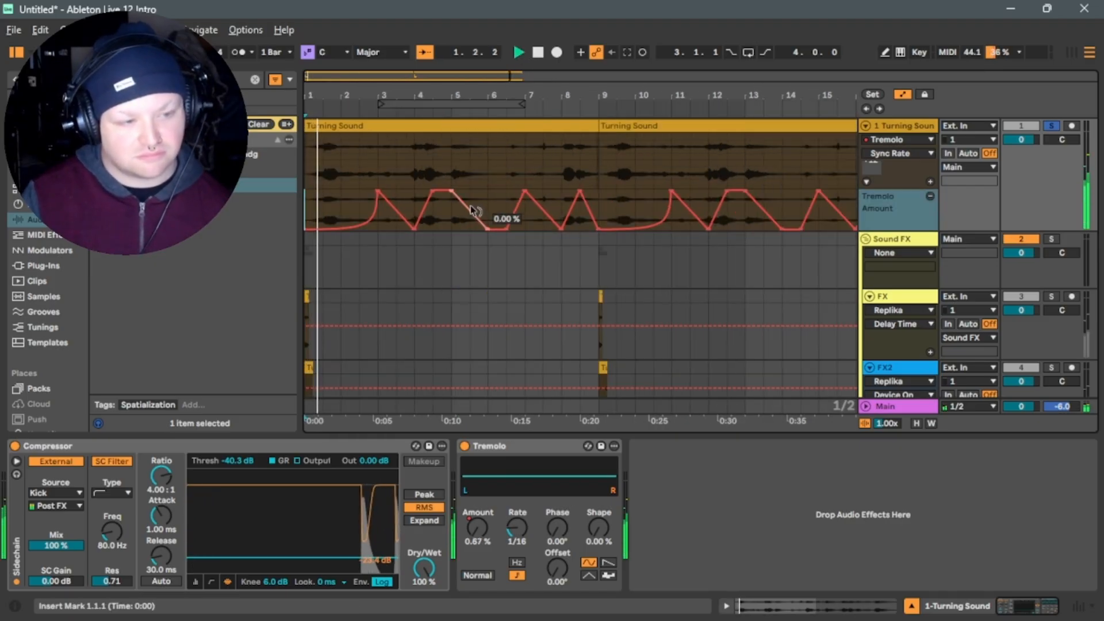
Bend the falling segments of the first section's Tremolo amount envelope outward and remove the flat stretch after 6.1.1.
{"action": "left_click_drag", "start_coordinate": [451, 202], "coordinate": [402, 208]}
{"action": "left_click", "coordinate": [430, 214]}
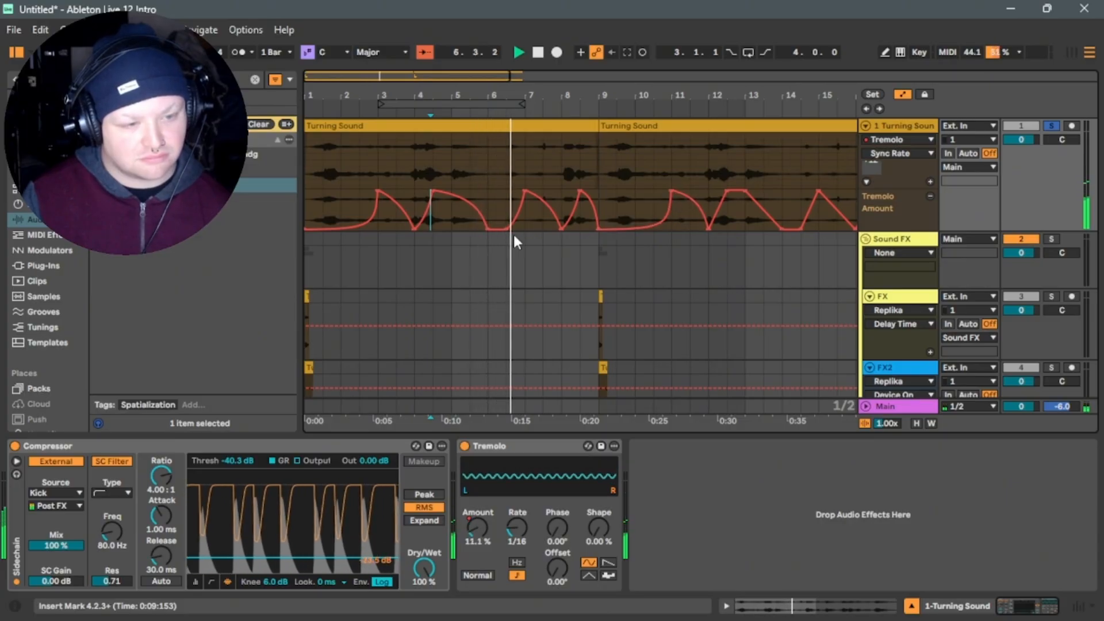
{"action": "left_click_drag", "start_coordinate": [506, 223], "coordinate": [505, 204]}
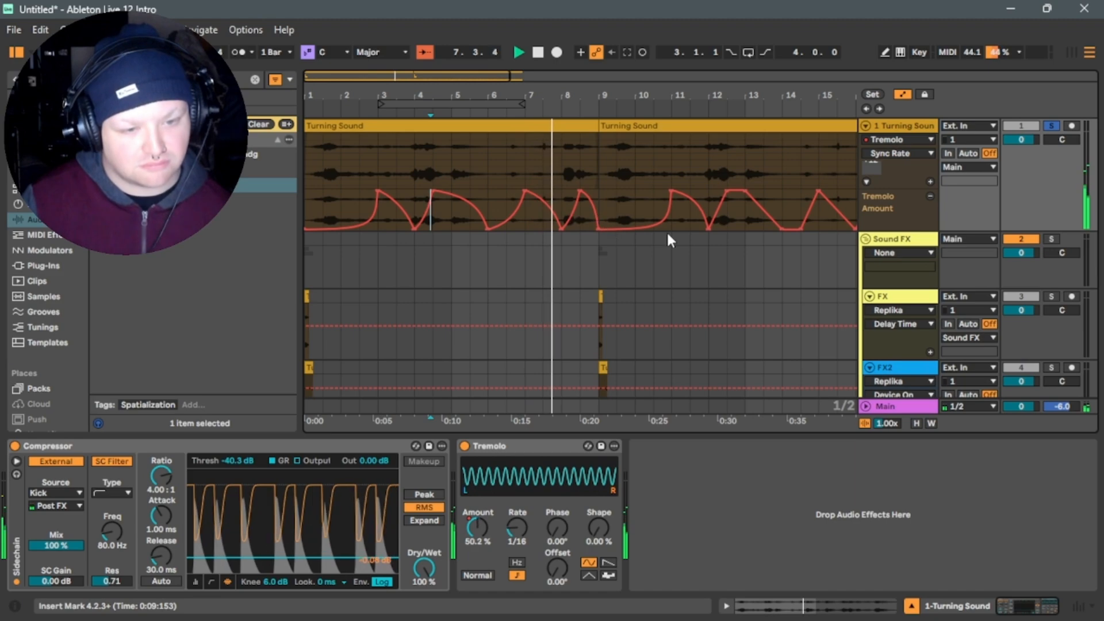
In the duplicated amount envelope, delete the nodes at 12.3.1 and 14.1.1 and curve the segments around the peaks at 13.1.1 and 15.1.1.
{"action": "left_click", "coordinate": [726, 190]}
{"action": "left_click_drag", "start_coordinate": [724, 211], "coordinate": [723, 220]}
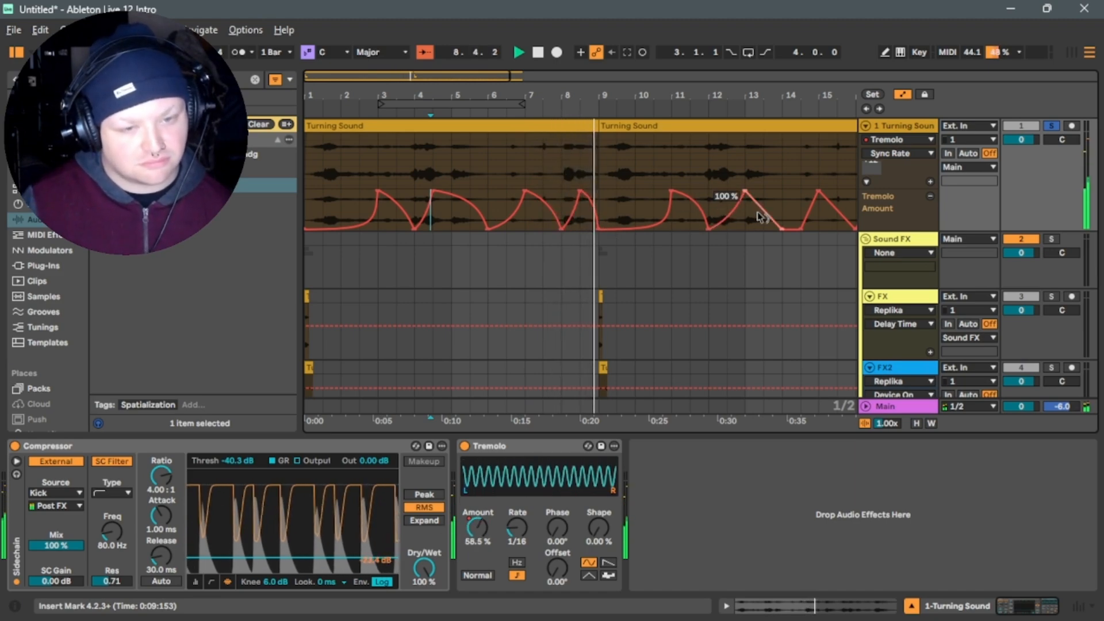
{"action": "left_click", "coordinate": [782, 229]}
{"action": "left_click_drag", "start_coordinate": [770, 207], "coordinate": [770, 193]}
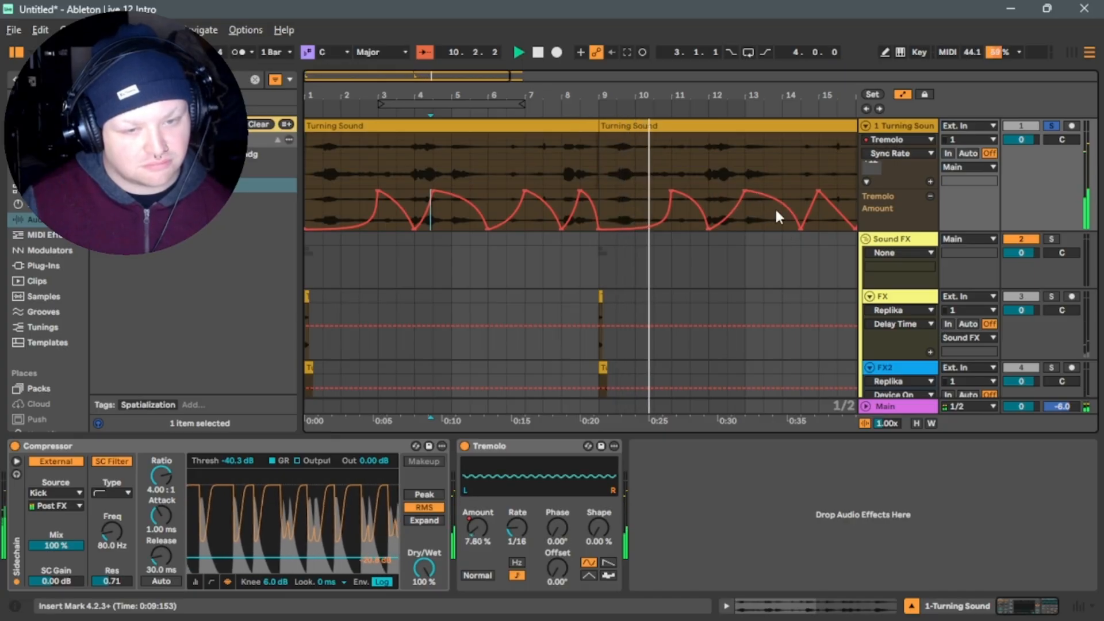
{"action": "left_click_drag", "start_coordinate": [839, 213], "coordinate": [840, 193]}
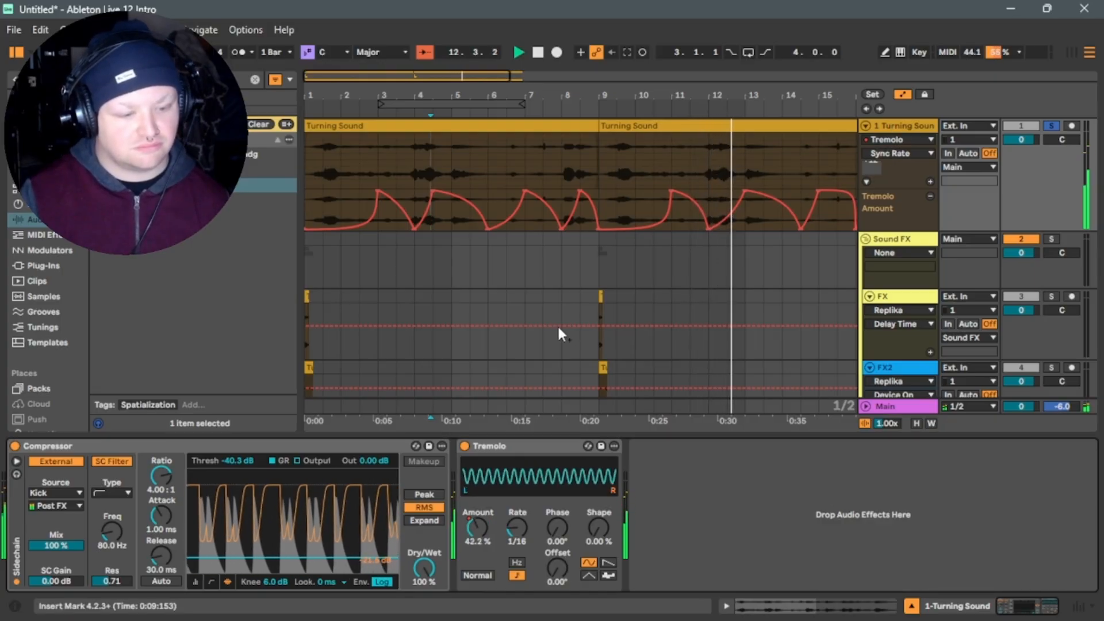
Automate the Tremolo shape in a new lane, rising from 2.1.1 to 100% at 3.1.1, holding to 4.1.1 and falling to 0% at 4.3.1.
{"action": "right_click", "coordinate": [599, 528]}
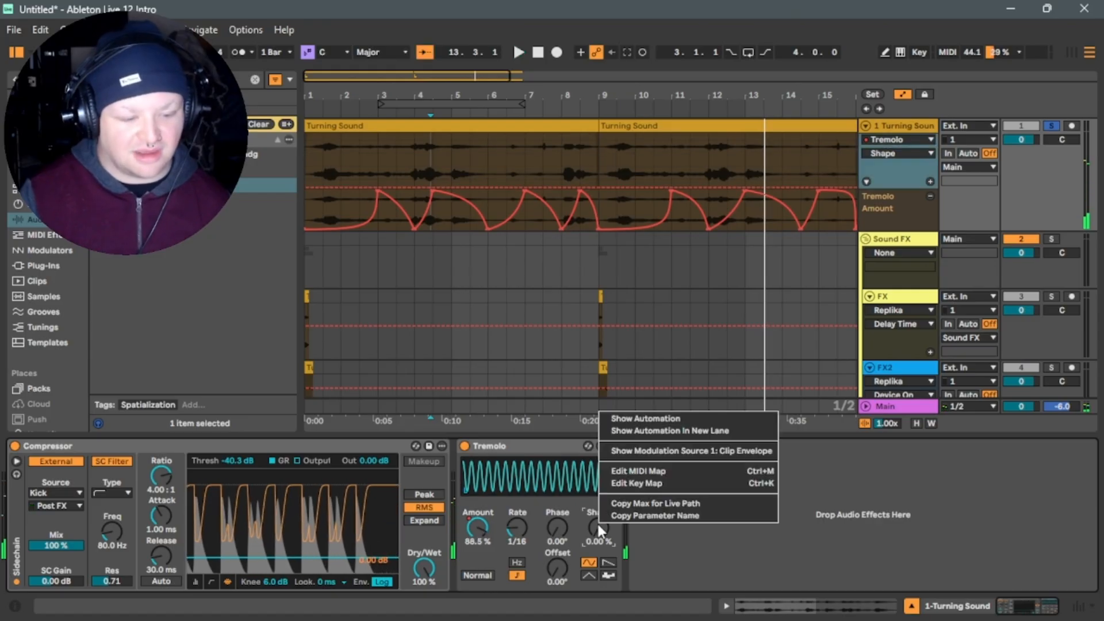
{"action": "left_click", "coordinate": [673, 435]}
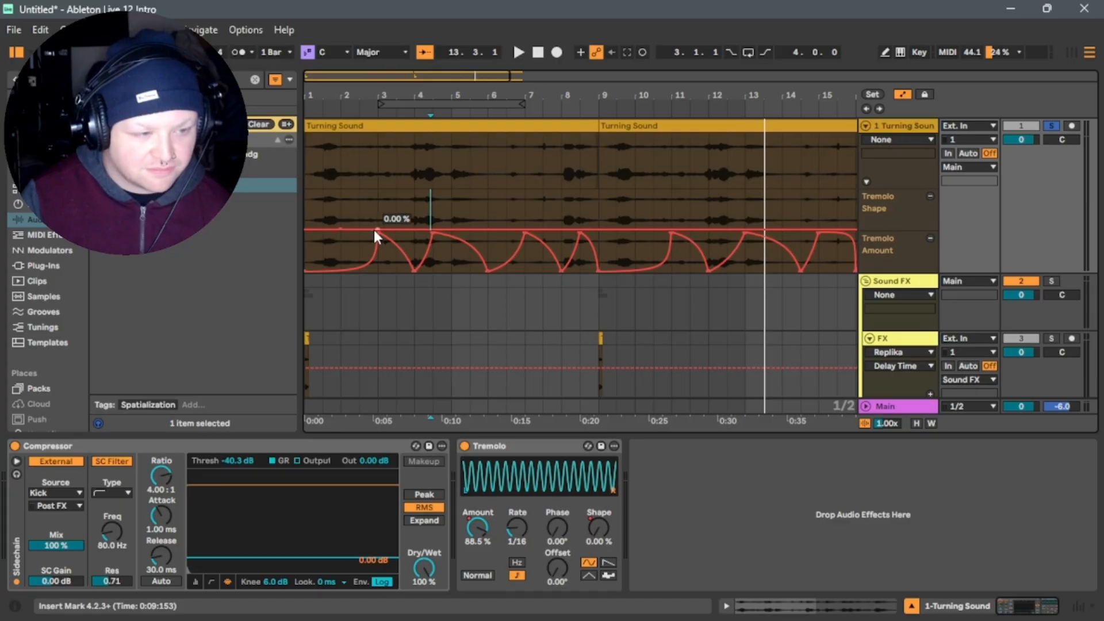
{"action": "left_click_drag", "start_coordinate": [374, 230], "coordinate": [378, 190]}
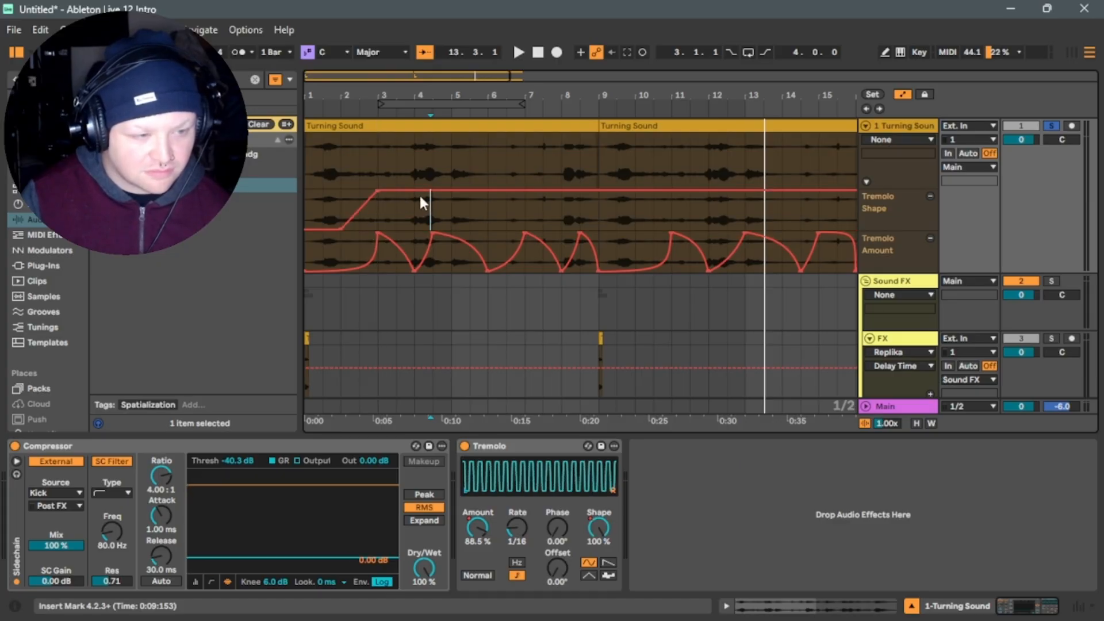
{"action": "mouse_move", "coordinate": [431, 190]}
{"action": "left_mouse_down"}
{"action": "mouse_move", "coordinate": [432, 229]}
{"action": "mouse_move", "coordinate": [429, 196]}
{"action": "left_mouse_up"}
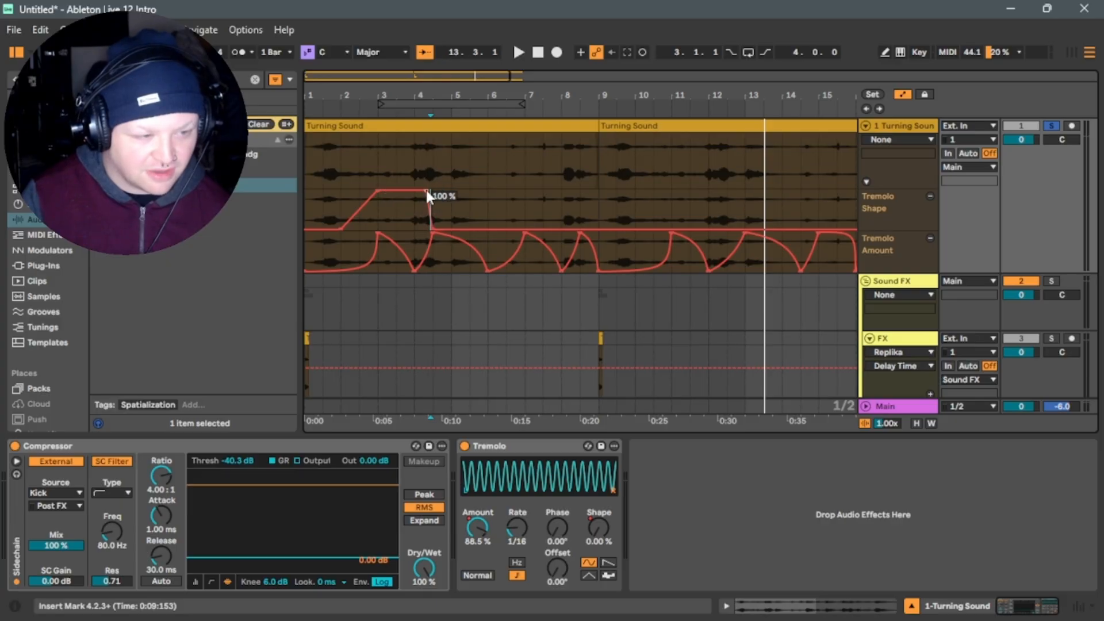
{"action": "key", "text": "space"}
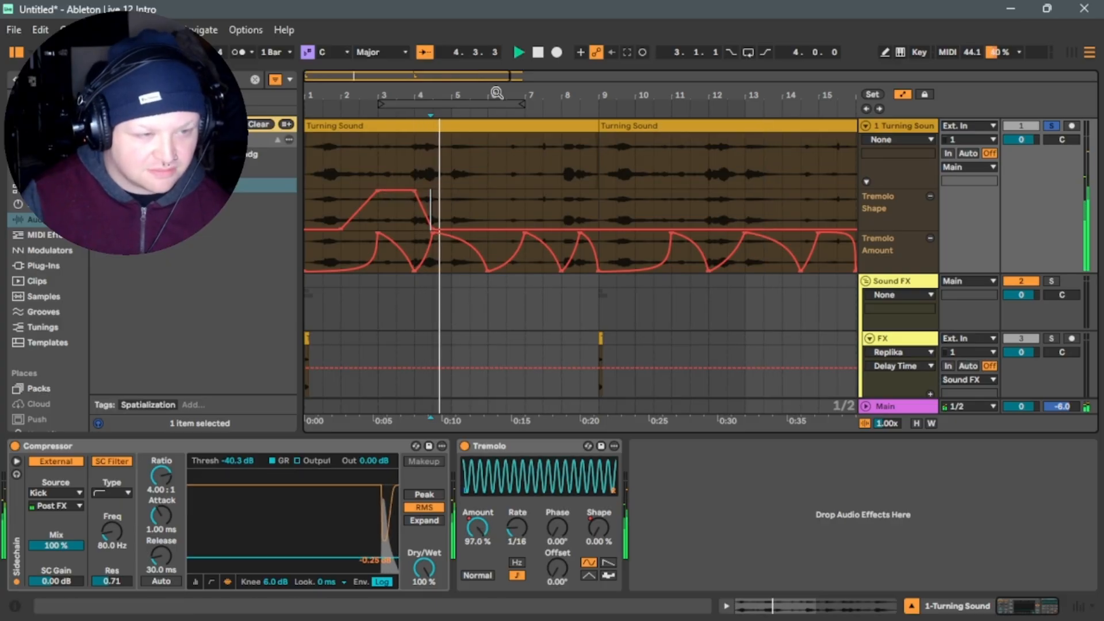
{"action": "left_click", "coordinate": [536, 53]}
{"action": "key", "text": "space"}
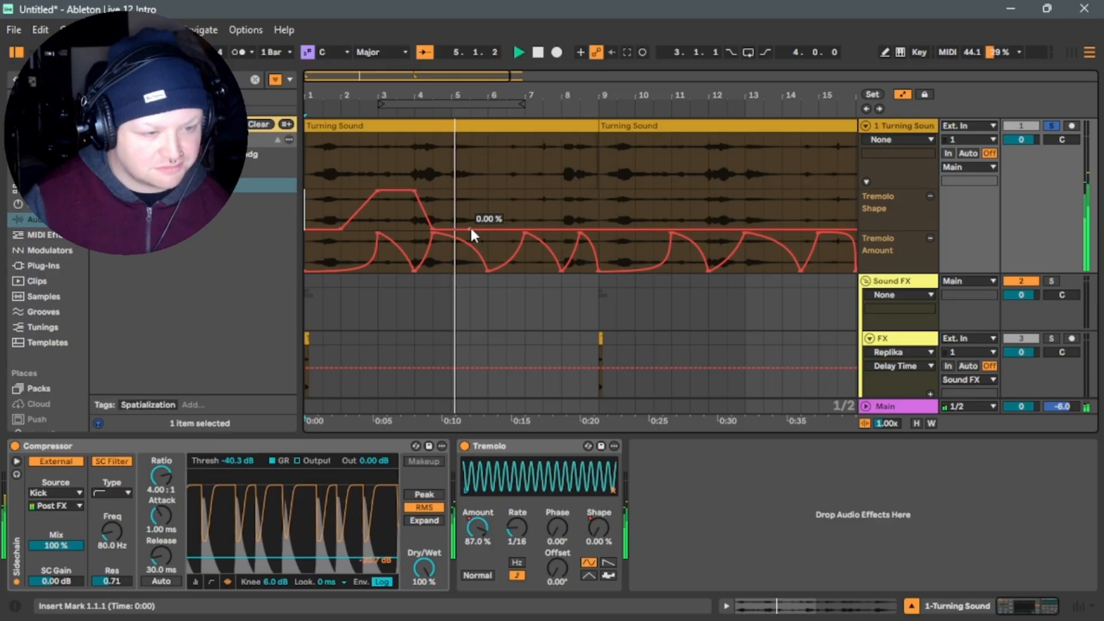
Add a shape rise to 100% at 6.3.1 falling to 0% at 9.1.1, duplicate the envelope's first eight bars after itself, and save.
{"action": "left_click_drag", "start_coordinate": [506, 229], "coordinate": [506, 190]}
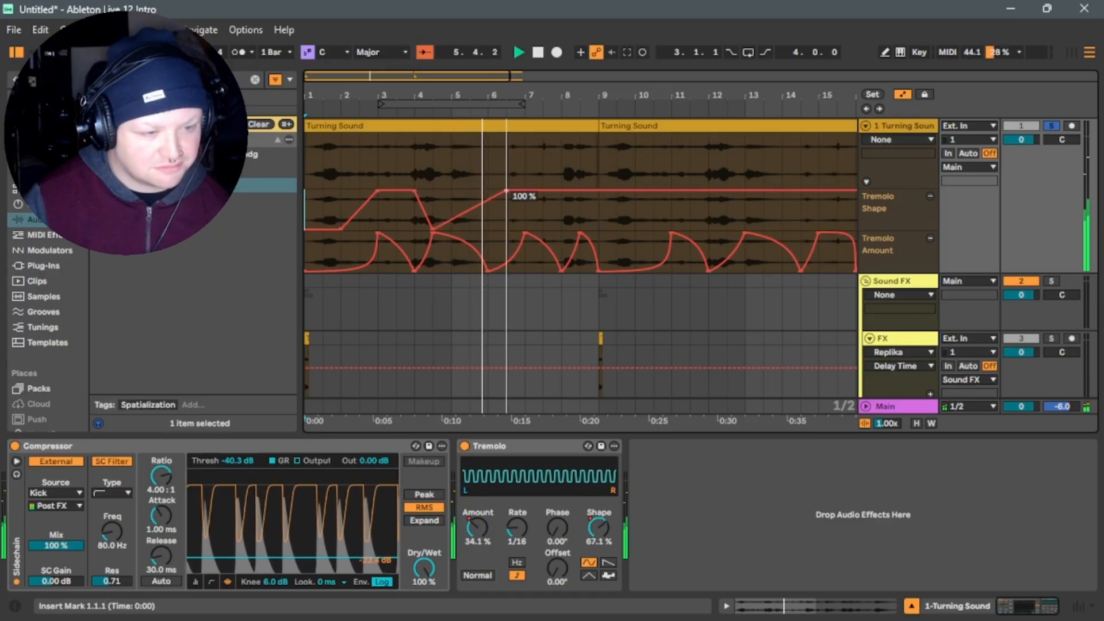
{"action": "left_click_drag", "start_coordinate": [593, 190], "coordinate": [596, 229]}
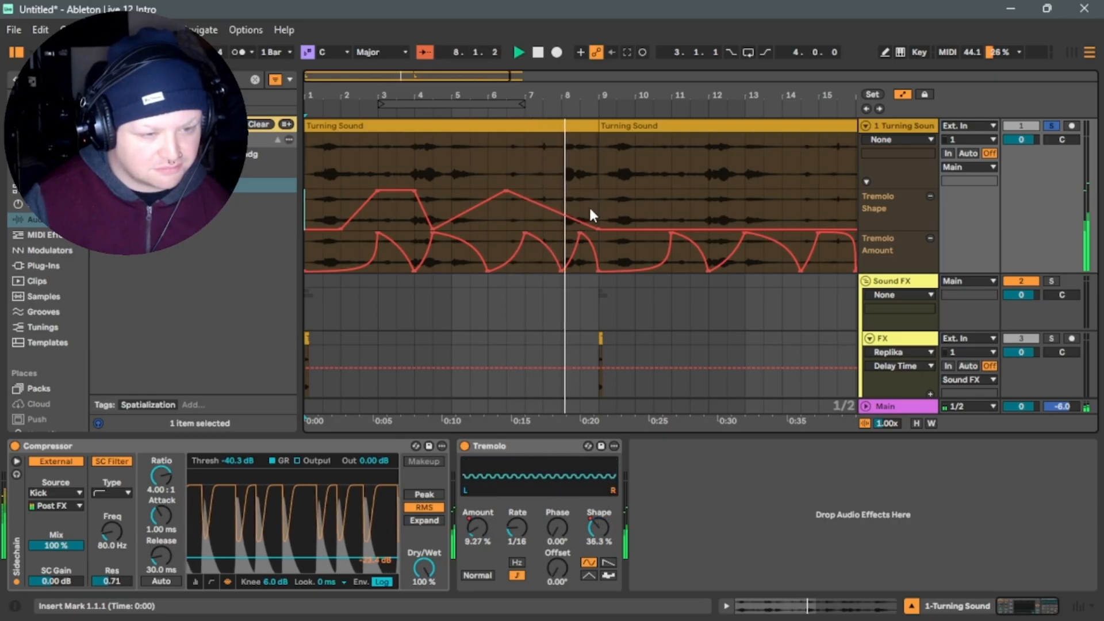
{"action": "left_click_drag", "start_coordinate": [595, 215], "coordinate": [295, 216]}
{"action": "key", "text": "ctrl+d"}
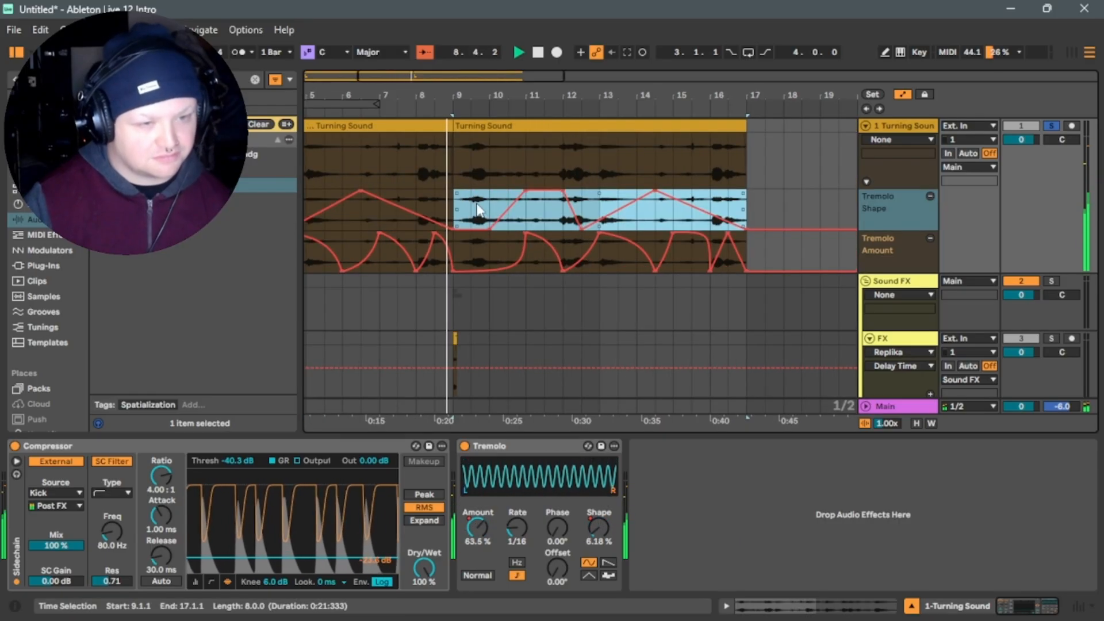
{"action": "key", "text": "ctrl+s"}
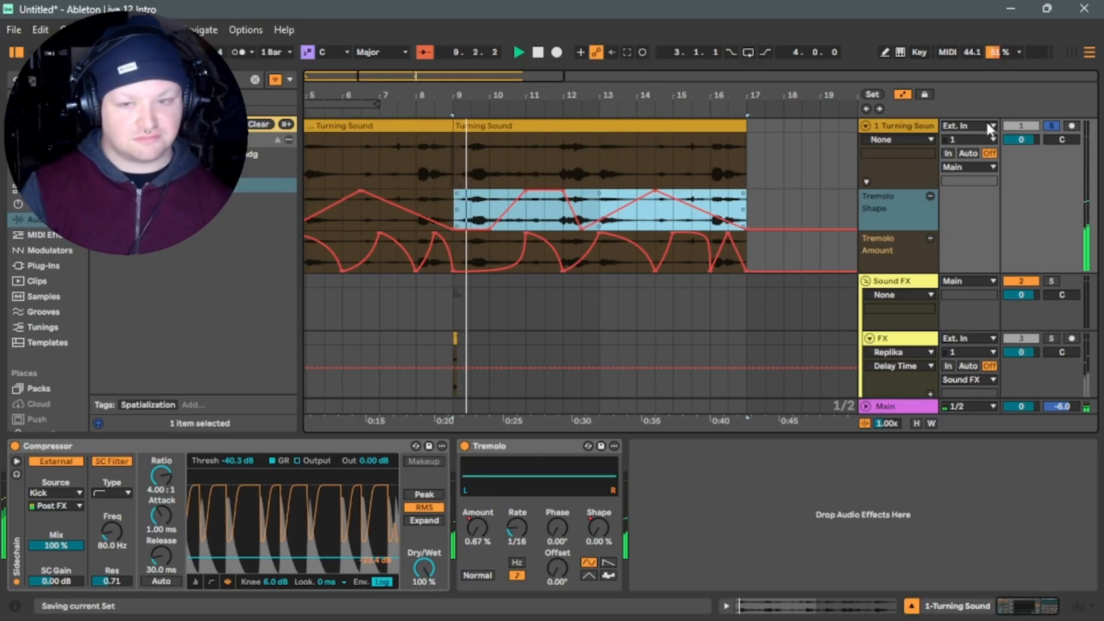
Unsolo the Turning Sound track, listen to it with the other tracks, and return playback to the start.
{"action": "left_click", "coordinate": [1056, 124]}
{"action": "left_click", "coordinate": [563, 307]}
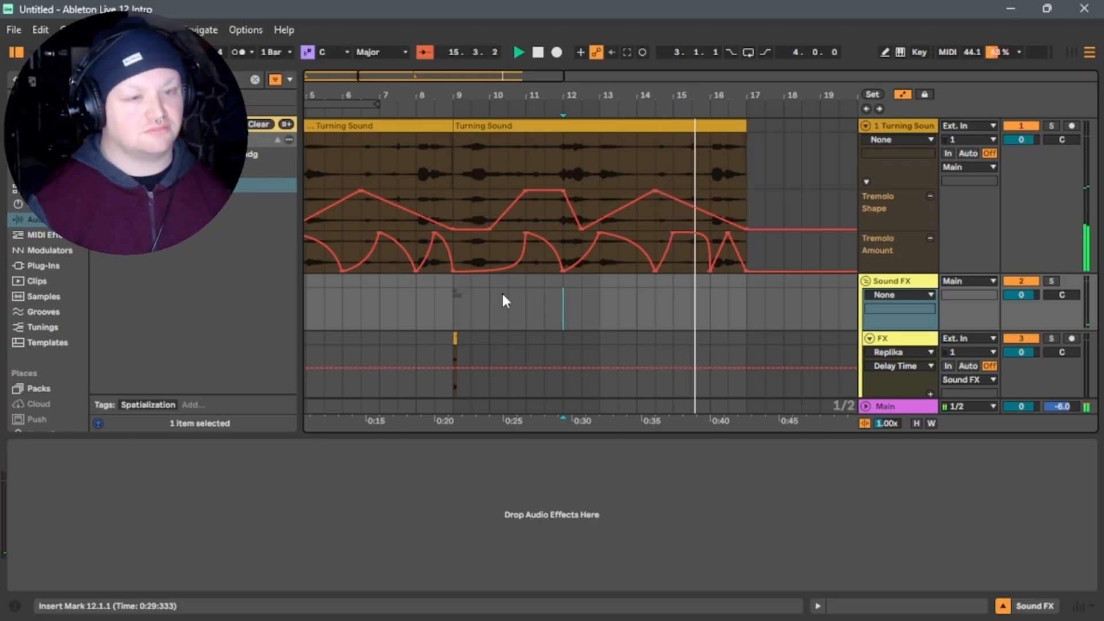
{"action": "key", "text": "space"}
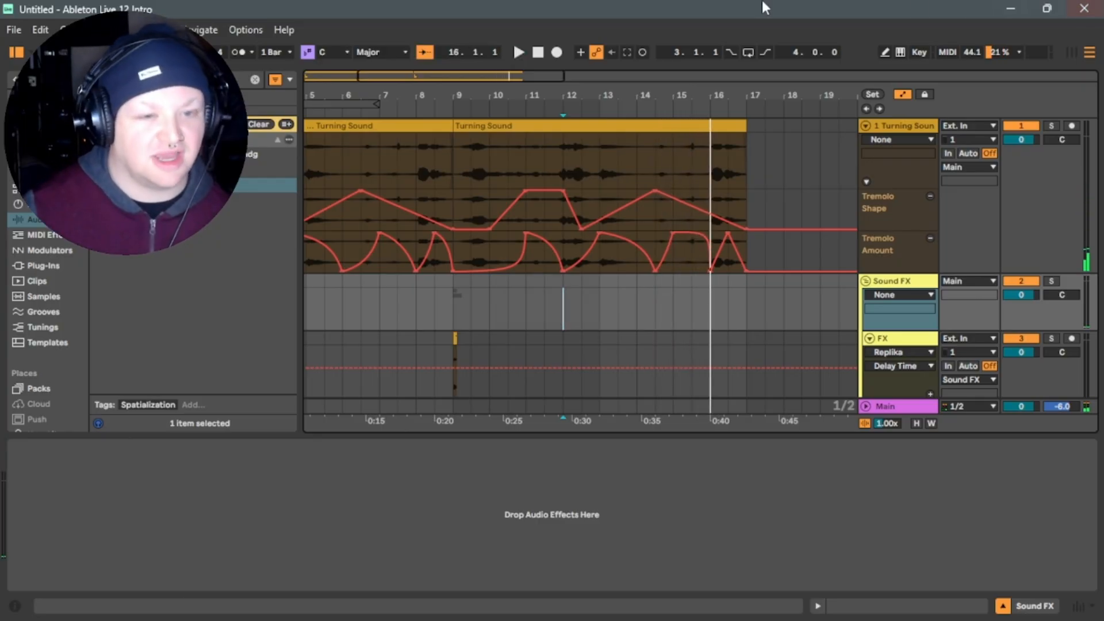
{"action": "left_click", "coordinate": [537, 51]}
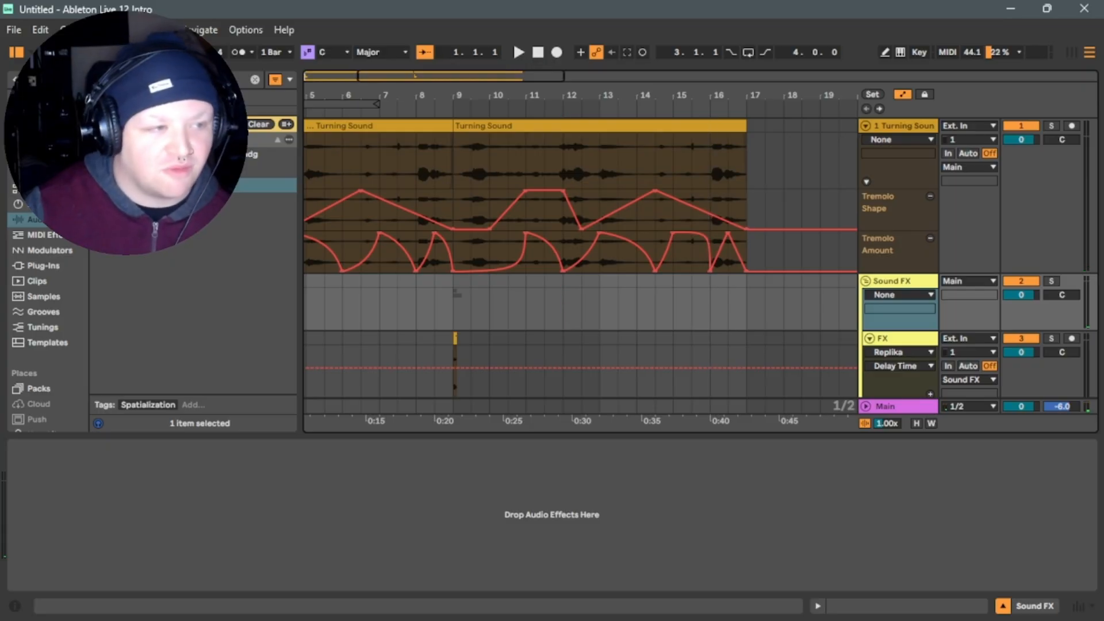
Clear the browser search, add the Airpusher Beat Repeat preset after the Turning Sound track's Tremolo, and play the arrangement with it.
{"action": "left_click", "coordinate": [253, 79]}
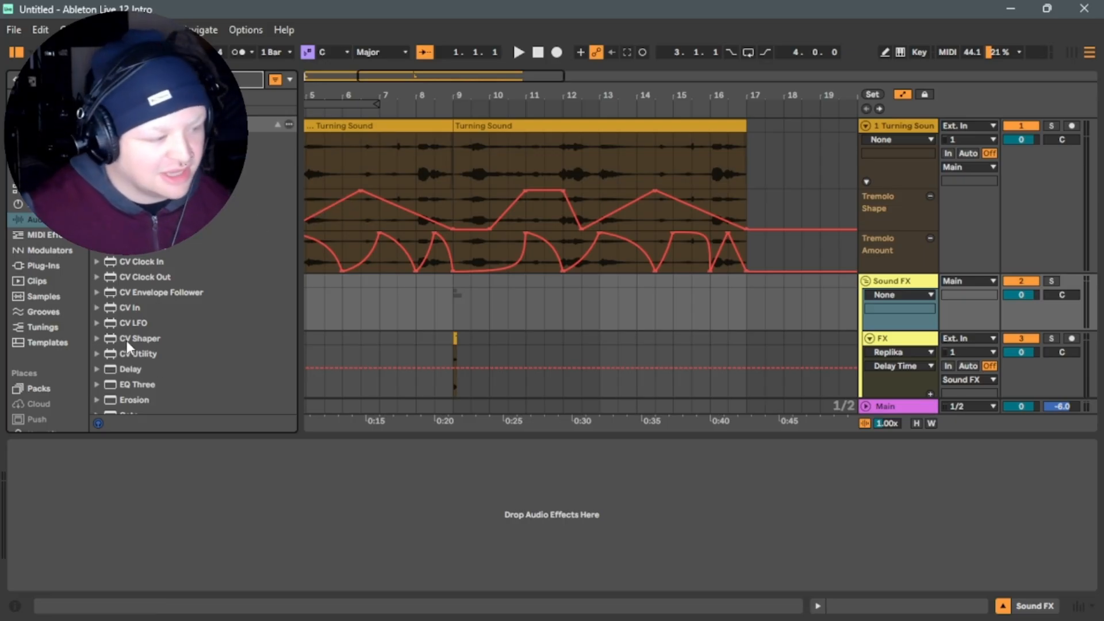
{"action": "left_click", "coordinate": [97, 200]}
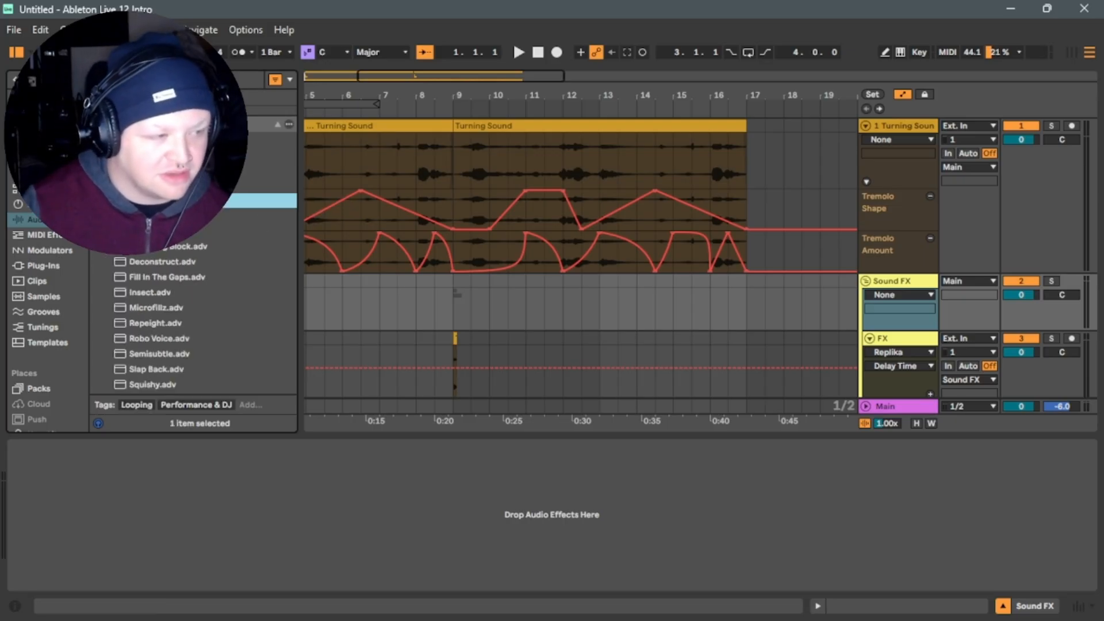
{"action": "left_click_drag", "start_coordinate": [144, 217], "coordinate": [900, 140]}
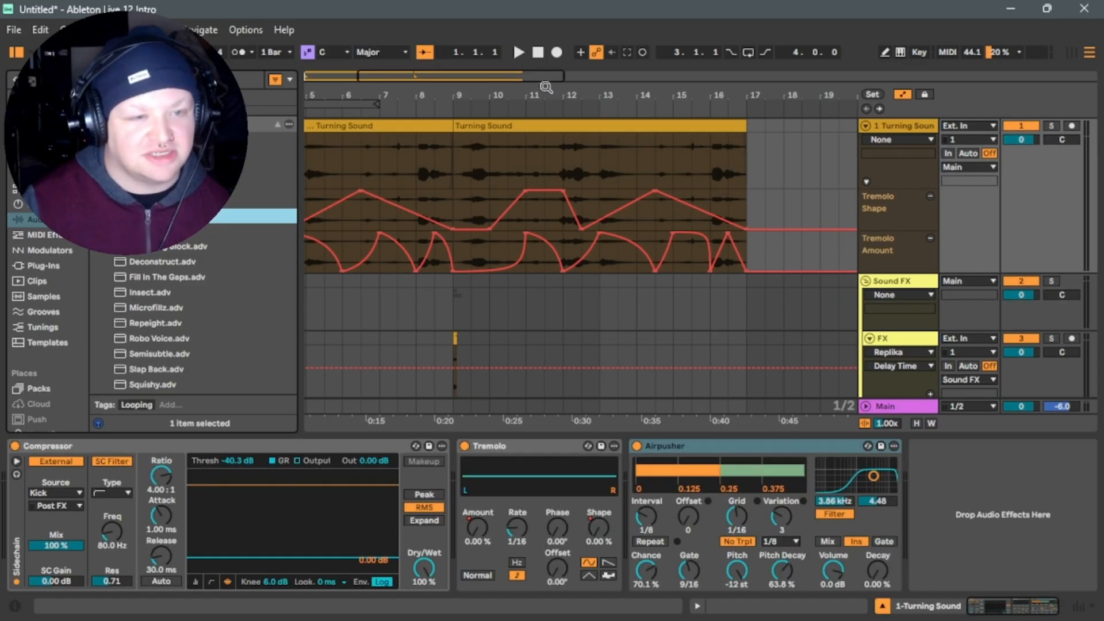
{"action": "key", "text": "space"}
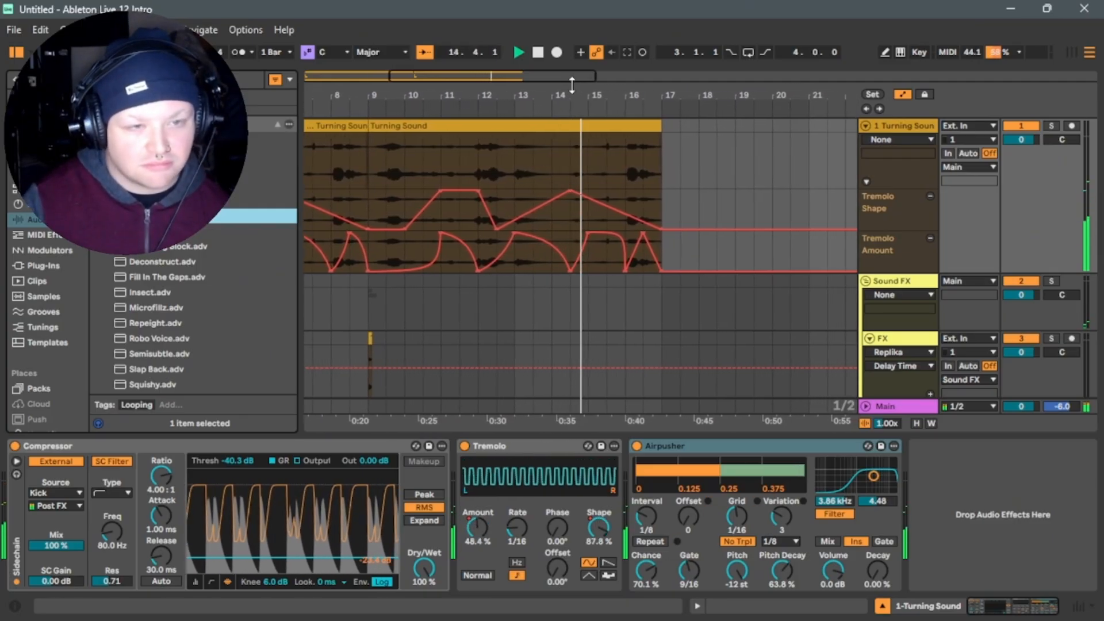
{"action": "left_click", "coordinate": [538, 54]}
{"action": "left_click", "coordinate": [537, 53]}
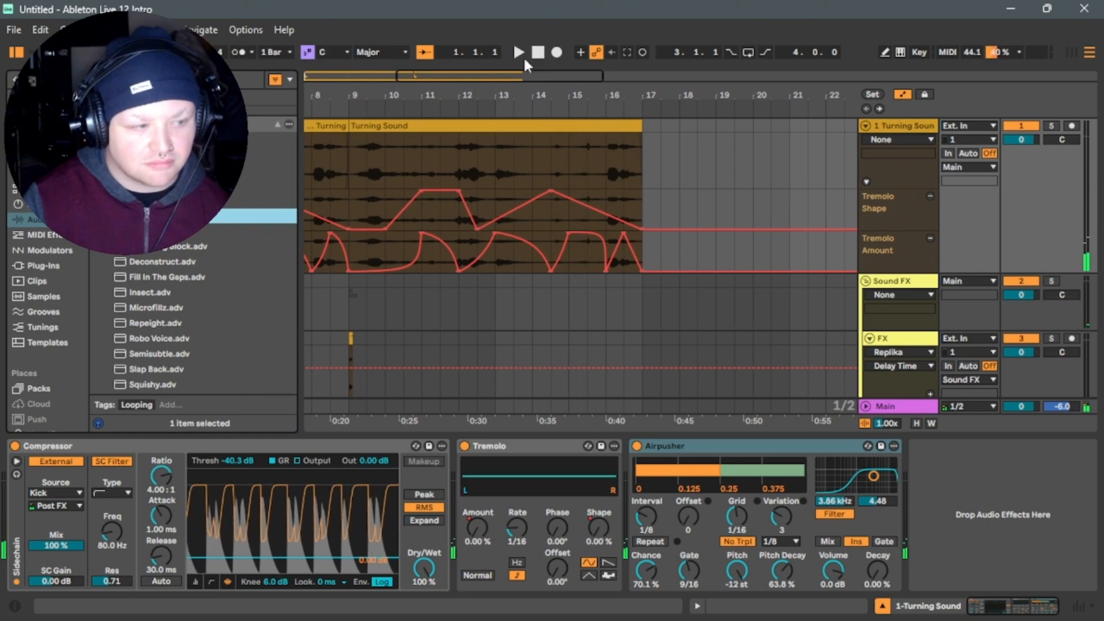
Add the Fill In The Gaps preset after Airpusher on the Turning Sound track and play the arrangement from the start.
{"action": "left_click", "coordinate": [165, 295]}
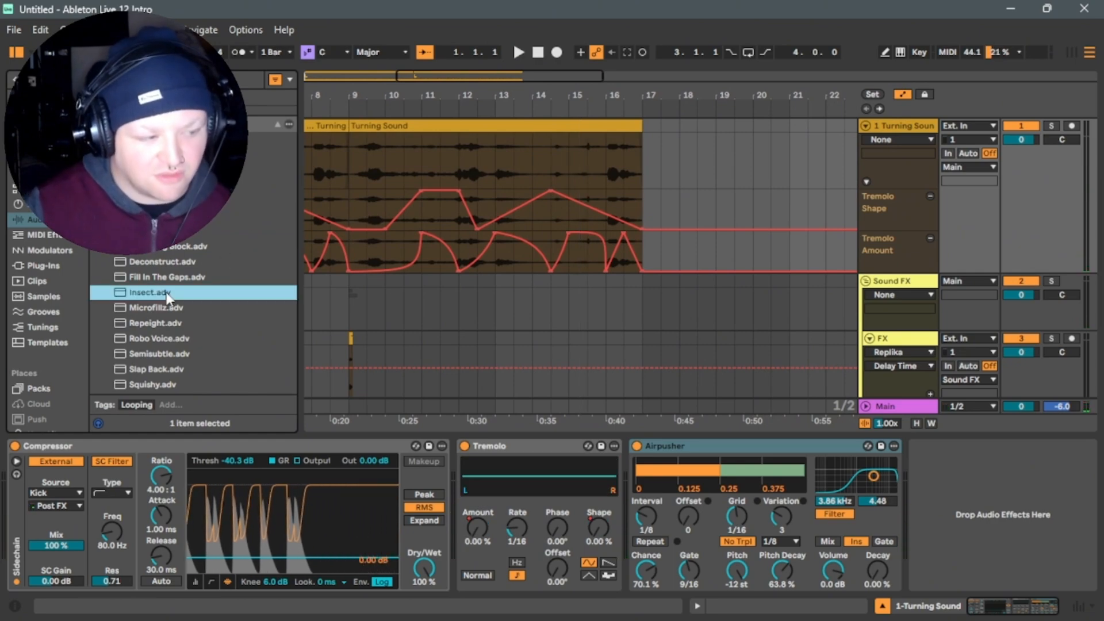
{"action": "left_click_drag", "start_coordinate": [166, 279], "coordinate": [923, 471]}
{"action": "key", "text": "space"}
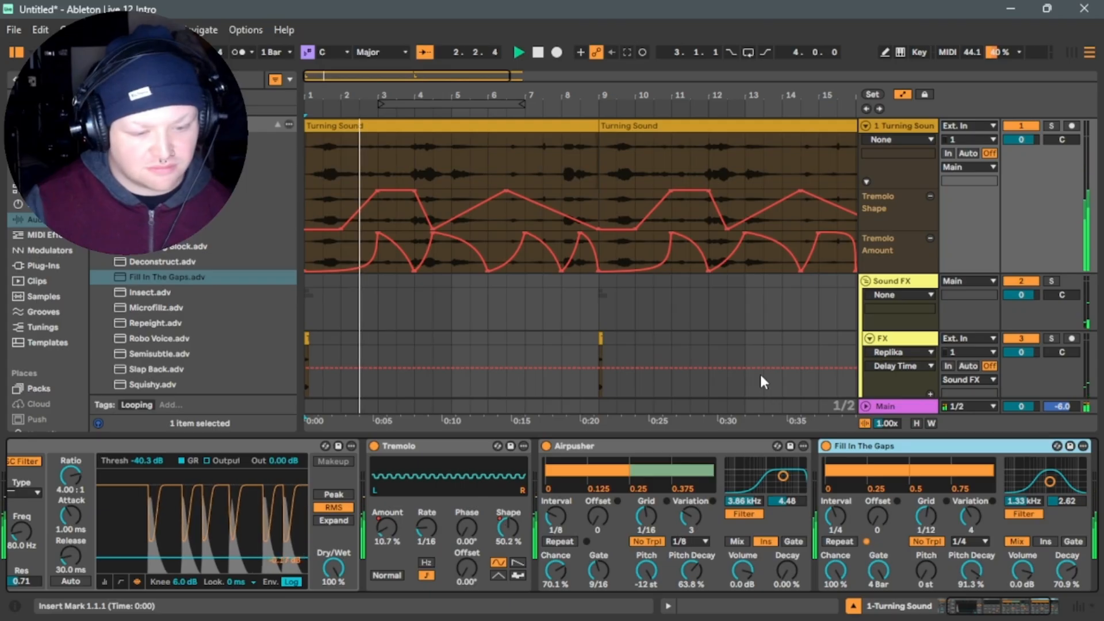
{"action": "scroll", "coordinate": [698, 363], "scroll_direction": "down", "scroll_amount": 6}
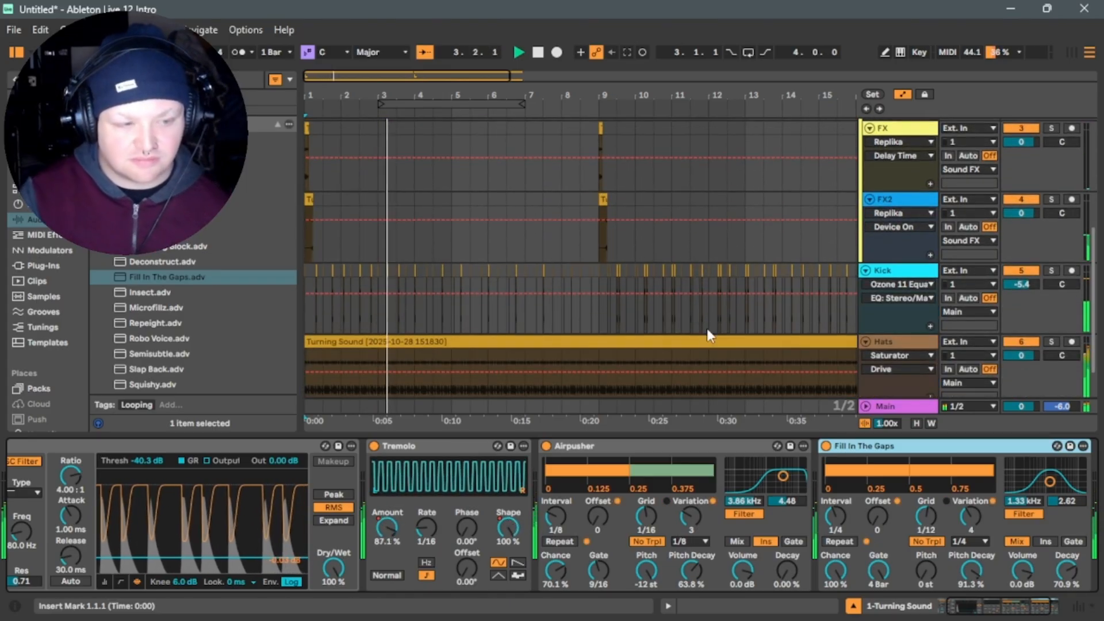
{"action": "scroll", "coordinate": [707, 338], "scroll_direction": "up", "scroll_amount": 6}
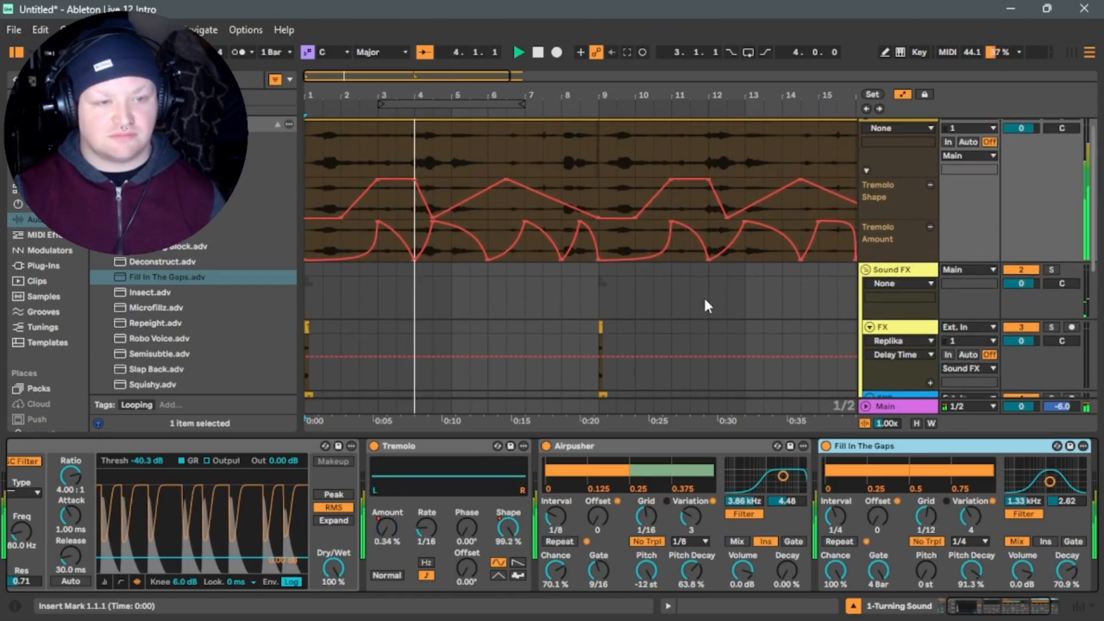
{"action": "scroll", "coordinate": [705, 301], "scroll_direction": "up", "scroll_amount": 1}
Save the set, stop playback and bring up the Turning Sound track's effect chain.
{"action": "left_click", "coordinate": [686, 310]}
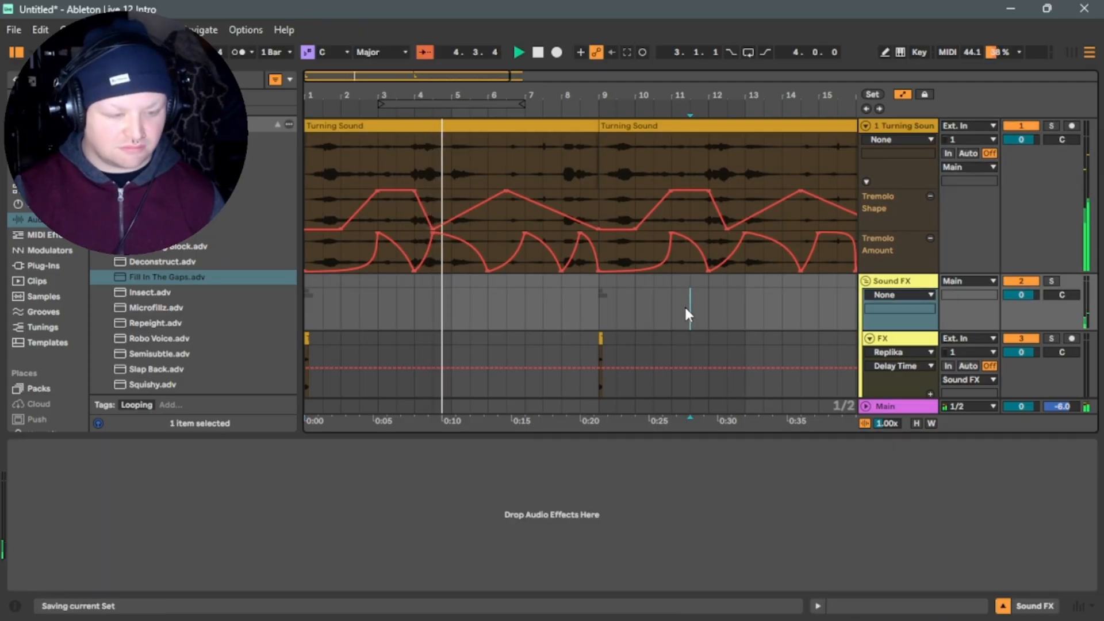
{"action": "key", "text": "space"}
{"action": "left_click", "coordinate": [887, 128]}
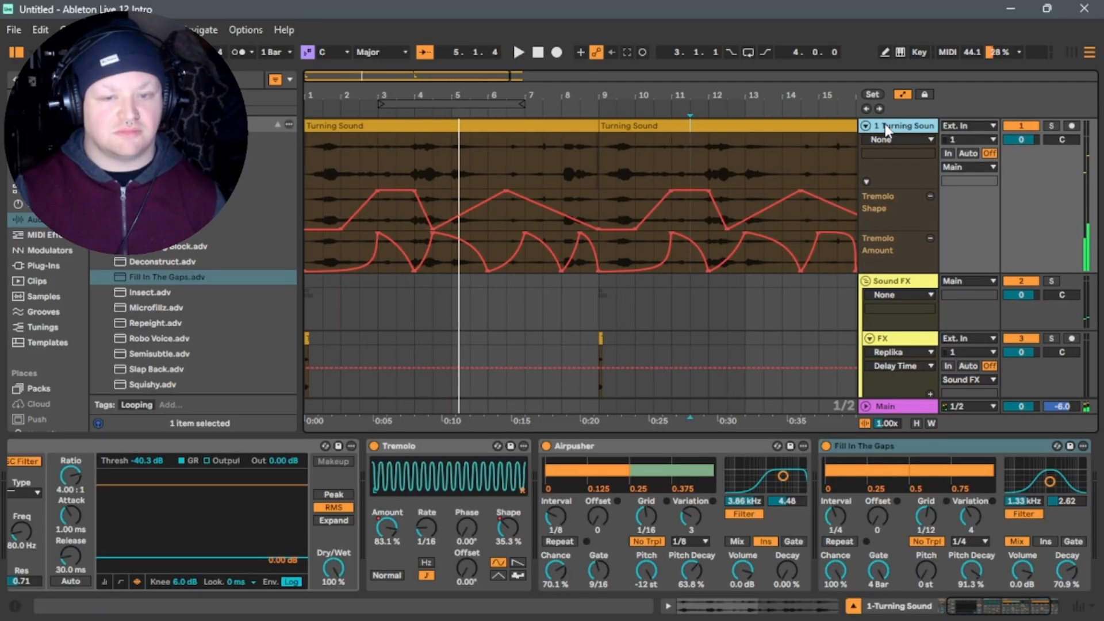
Duplicate the Turning Sound track with its clips and automation, and delete every effect from the original track.
{"action": "key", "text": "ctrl+d"}
{"action": "scroll", "coordinate": [849, 276], "scroll_direction": "up", "scroll_amount": 1}
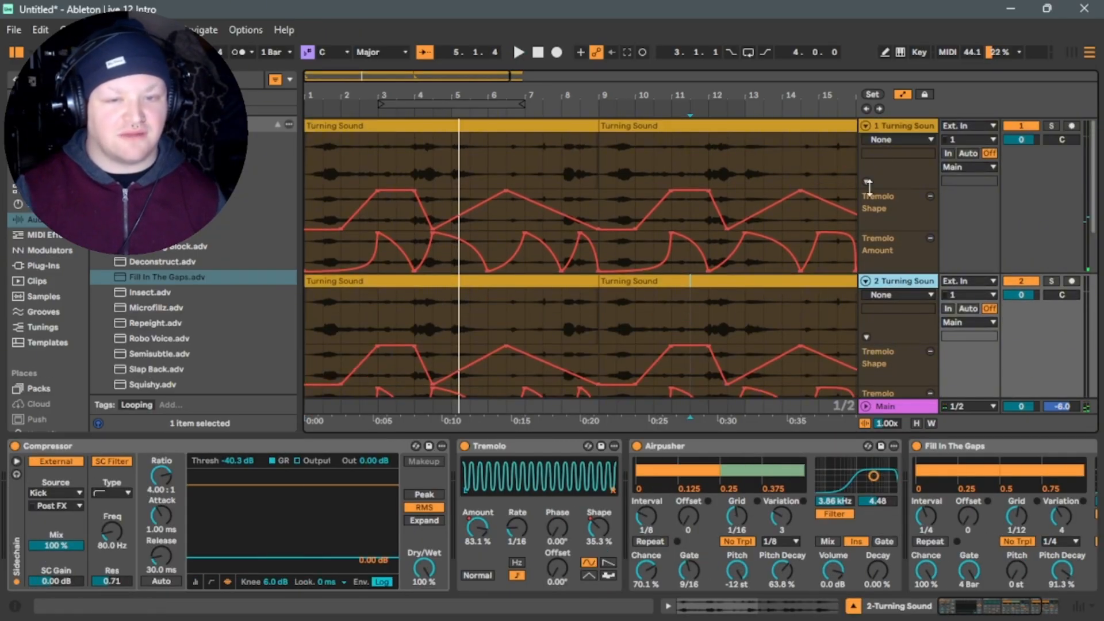
{"action": "double_click", "coordinate": [901, 126]}
{"action": "key", "text": "ctrl+a"}
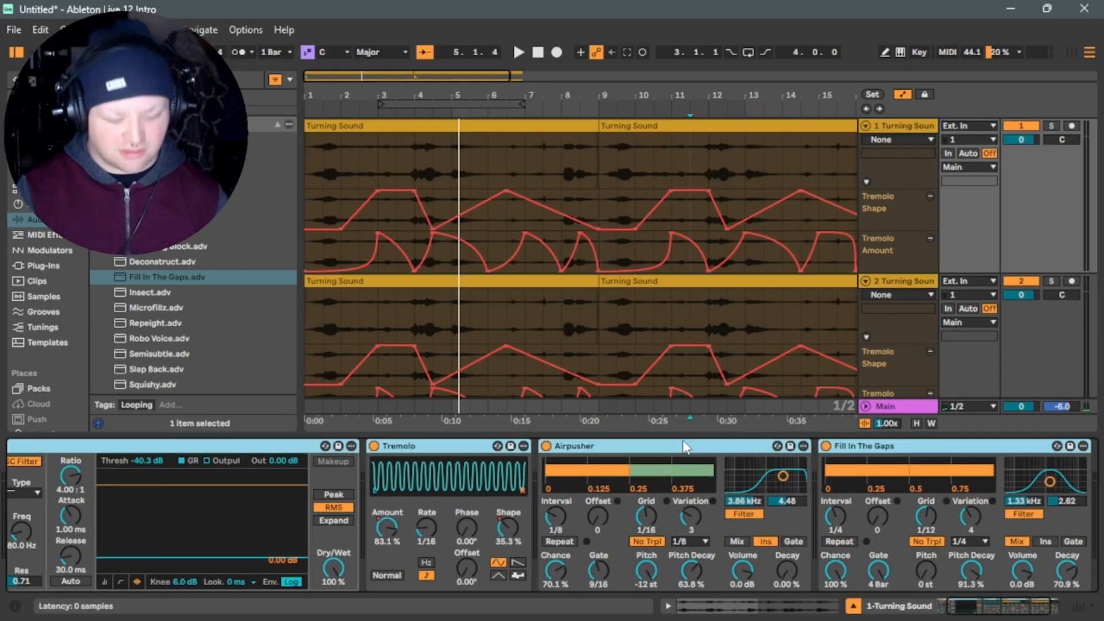
{"action": "key", "text": "Delete"}
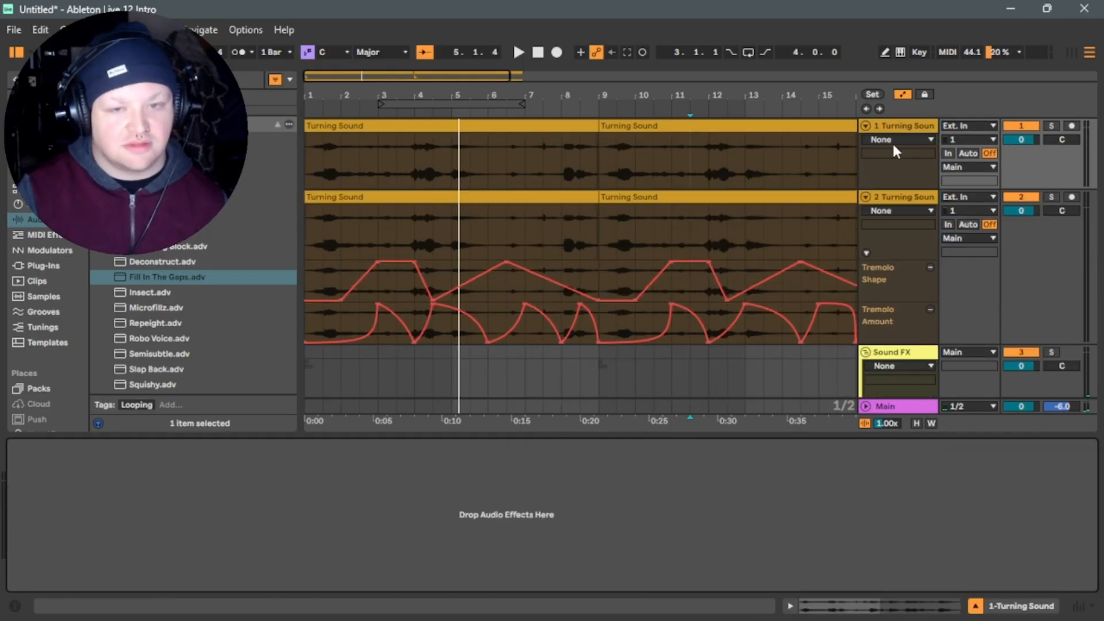
Fold the duplicated Turning Sound track, play the arrangement from the start and solo the effect-free original.
{"action": "left_click", "coordinate": [904, 125]}
{"action": "left_click", "coordinate": [865, 197]}
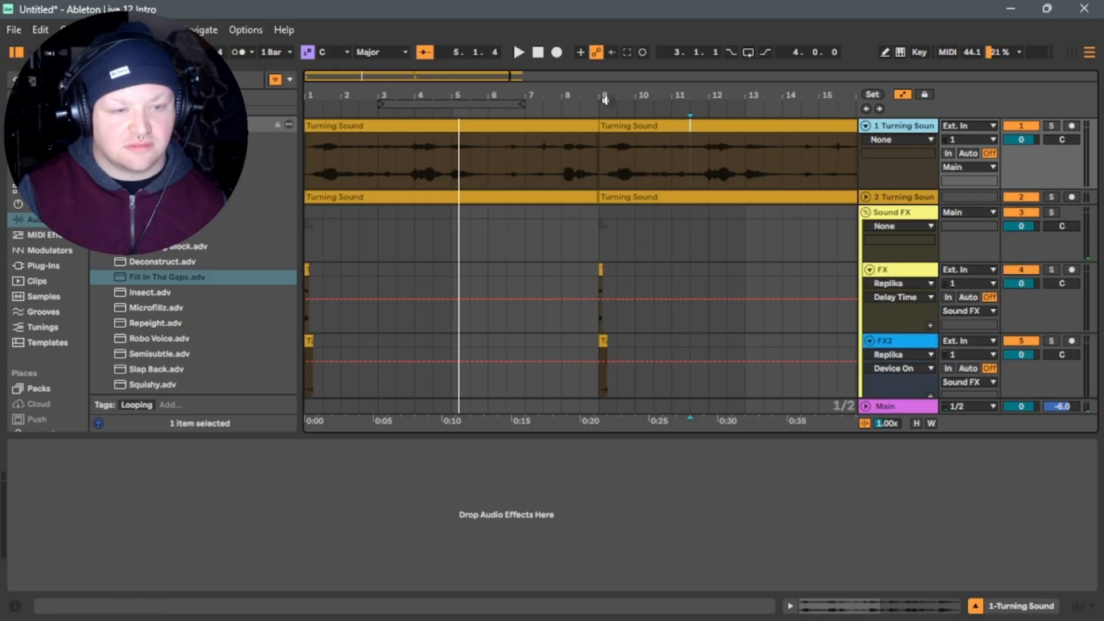
{"action": "key", "text": "space"}
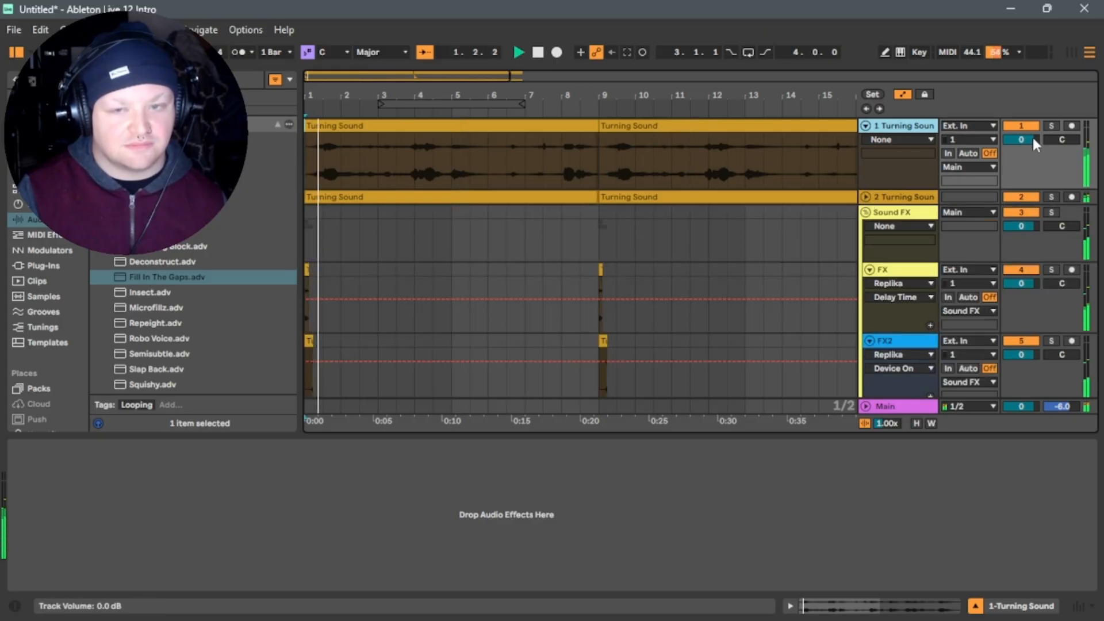
{"action": "left_click", "coordinate": [1051, 125]}
Open the first Turning Sound clip's Transposition envelope and remove its pitch-dip breakpoints so the envelope runs flat at 0.
{"action": "double_click", "coordinate": [574, 124]}
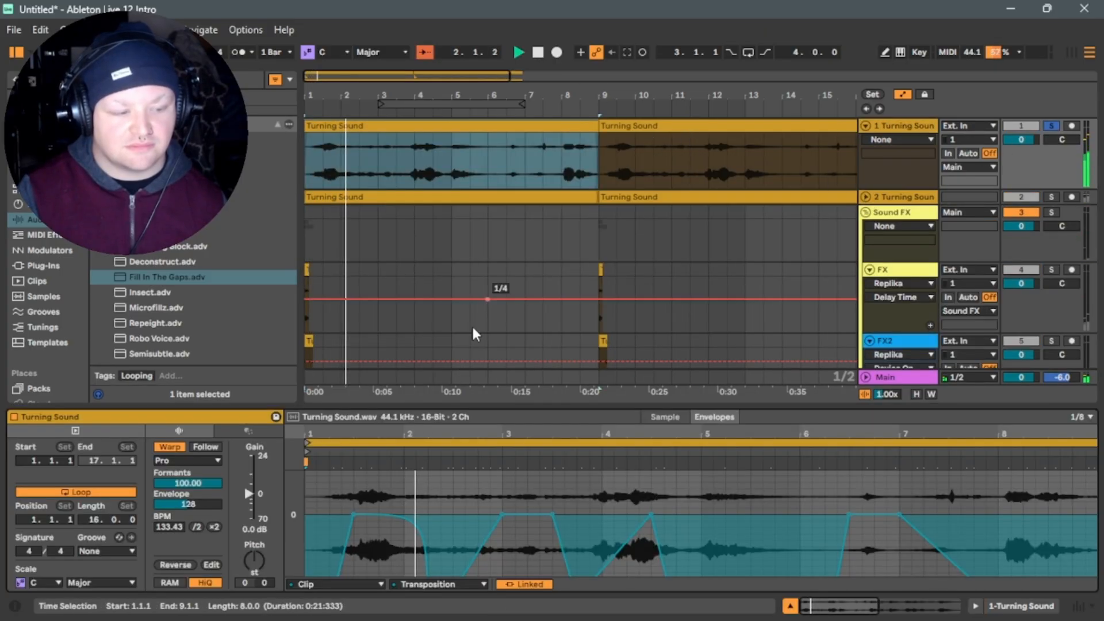
{"action": "left_click_drag", "start_coordinate": [353, 514], "coordinate": [330, 565]}
{"action": "left_click", "coordinate": [329, 565]}
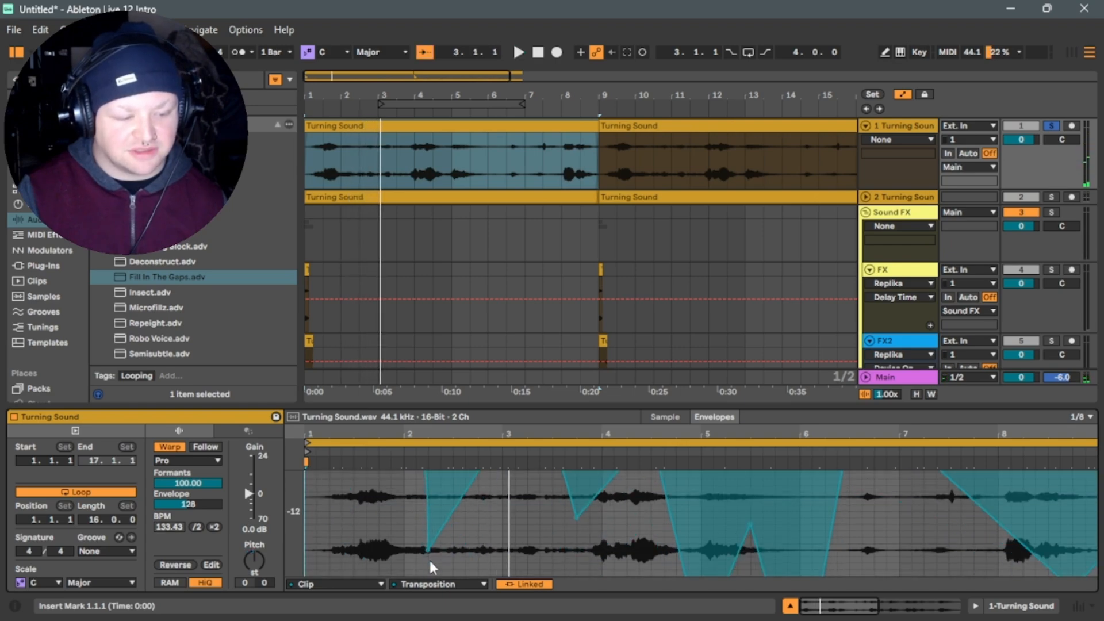
{"action": "left_click", "coordinate": [576, 518]}
{"action": "left_click_drag", "start_coordinate": [599, 426], "coordinate": [611, 51]}
{"action": "left_click", "coordinate": [632, 472]}
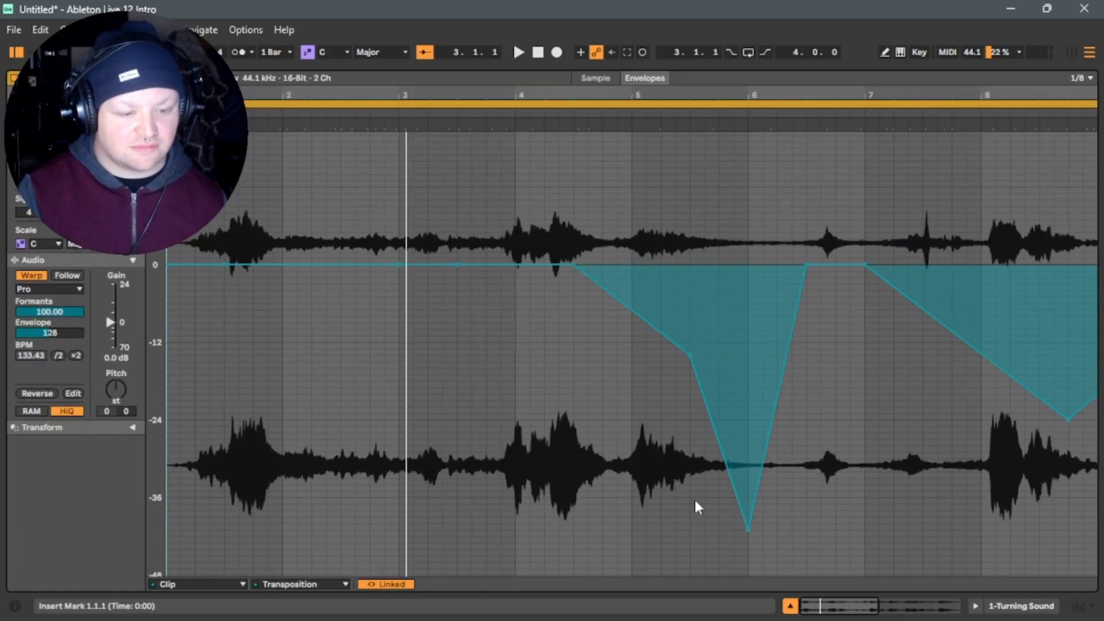
{"action": "left_click", "coordinate": [747, 529]}
{"action": "left_click", "coordinate": [690, 357]}
{"action": "left_click", "coordinate": [1068, 420]}
Duplicate the flattened first clip over the second Turning Sound clip at bar 9 and save the set.
{"action": "key", "text": "space"}
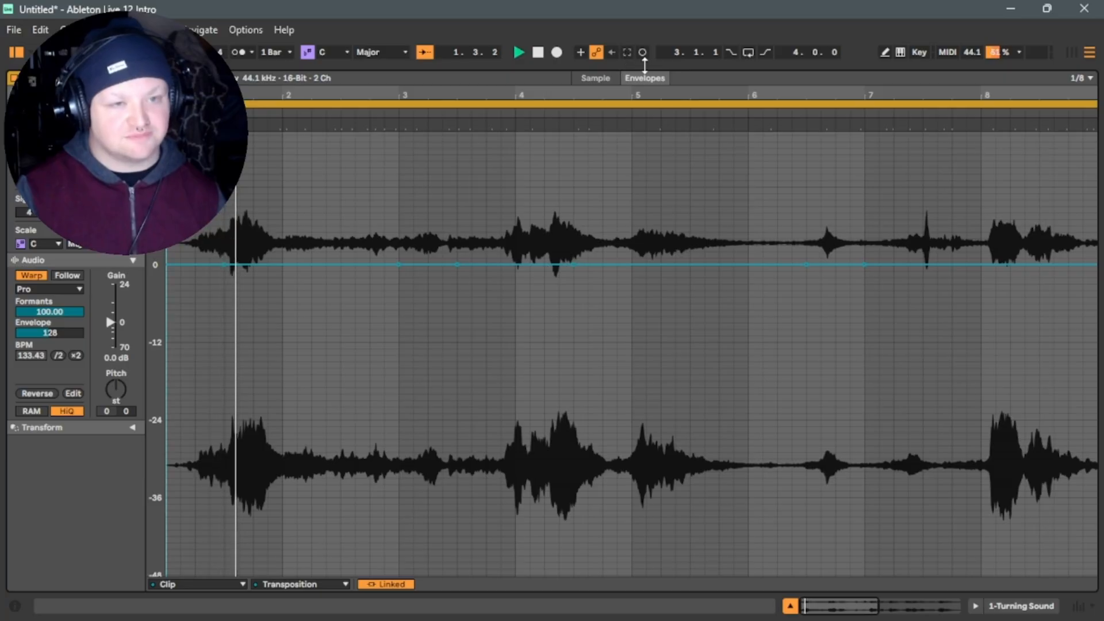
{"action": "left_click_drag", "start_coordinate": [644, 68], "coordinate": [682, 613]}
{"action": "left_click", "coordinate": [542, 131]}
{"action": "key", "text": "ctrl+d"}
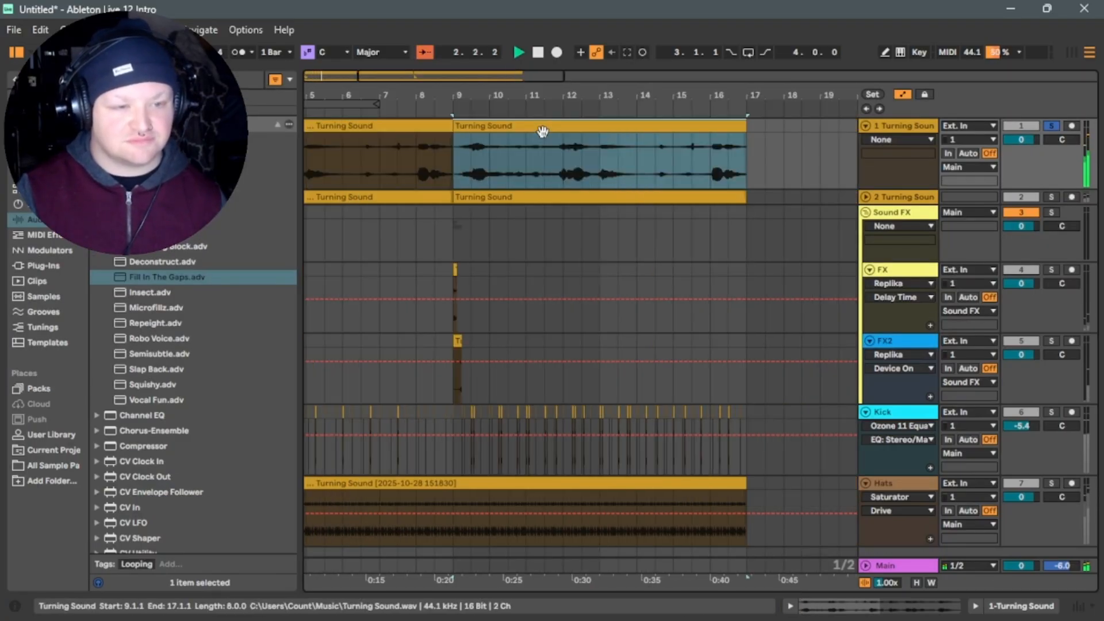
{"action": "key", "text": "ctrl+s"}
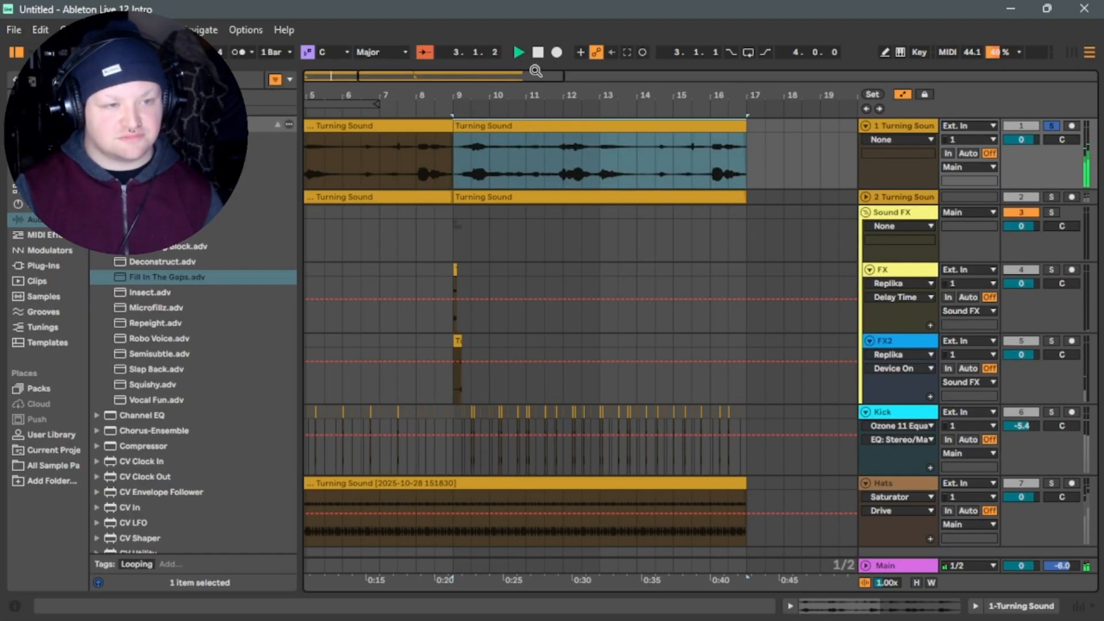
Listen to the soloed, unpitched Turning Sound track from the start and again from bar 8.
{"action": "key", "text": "space"}
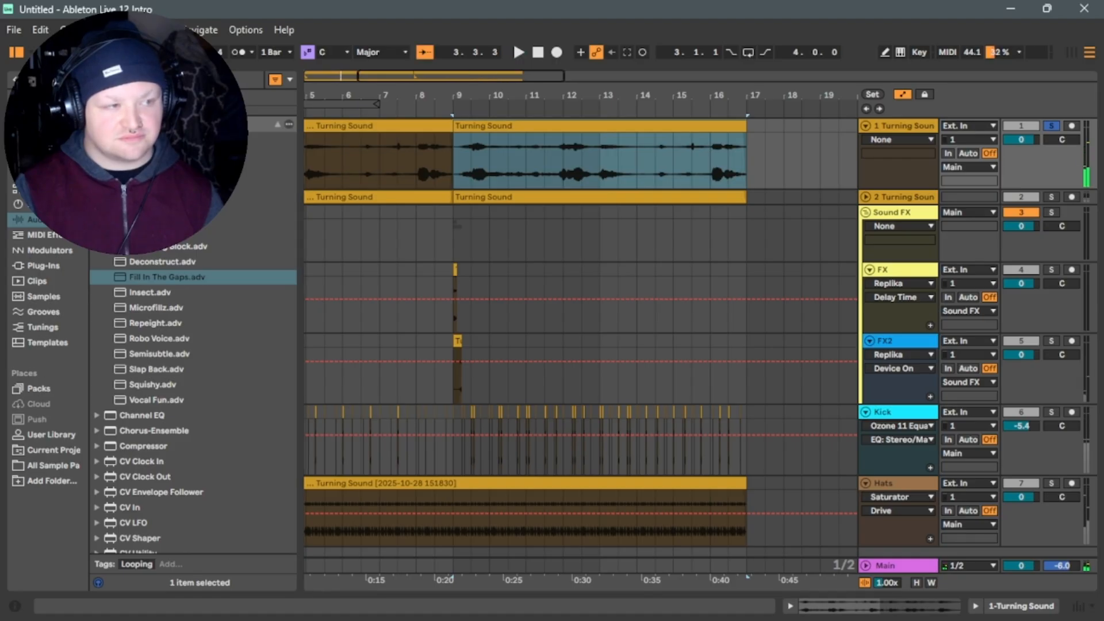
{"action": "key", "text": "space"}
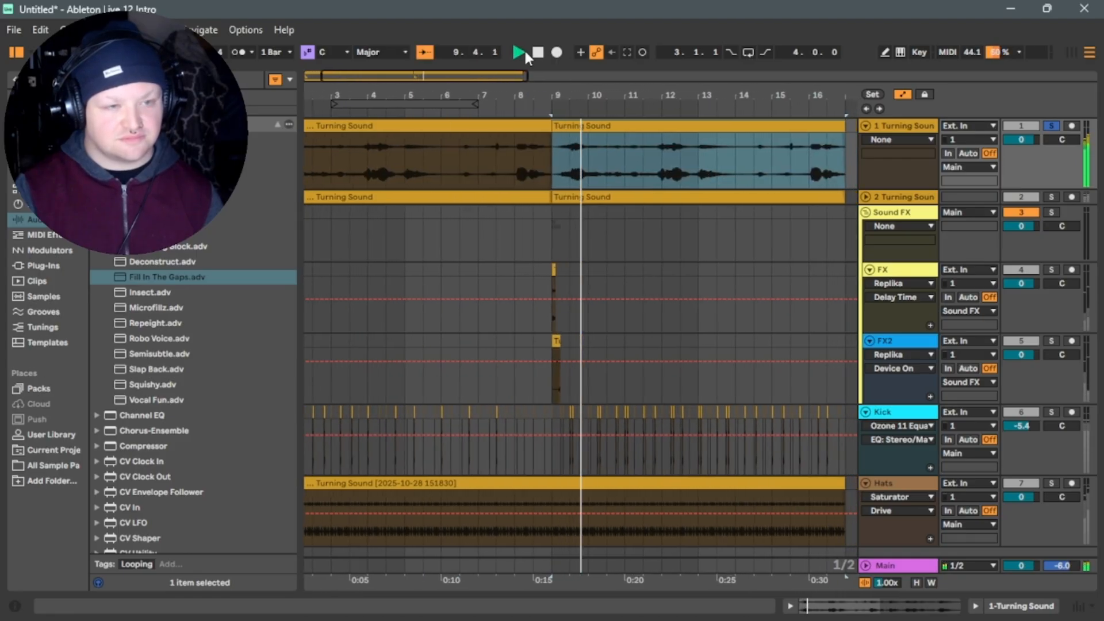
{"action": "double_click", "coordinate": [538, 53]}
{"action": "key", "text": "space"}
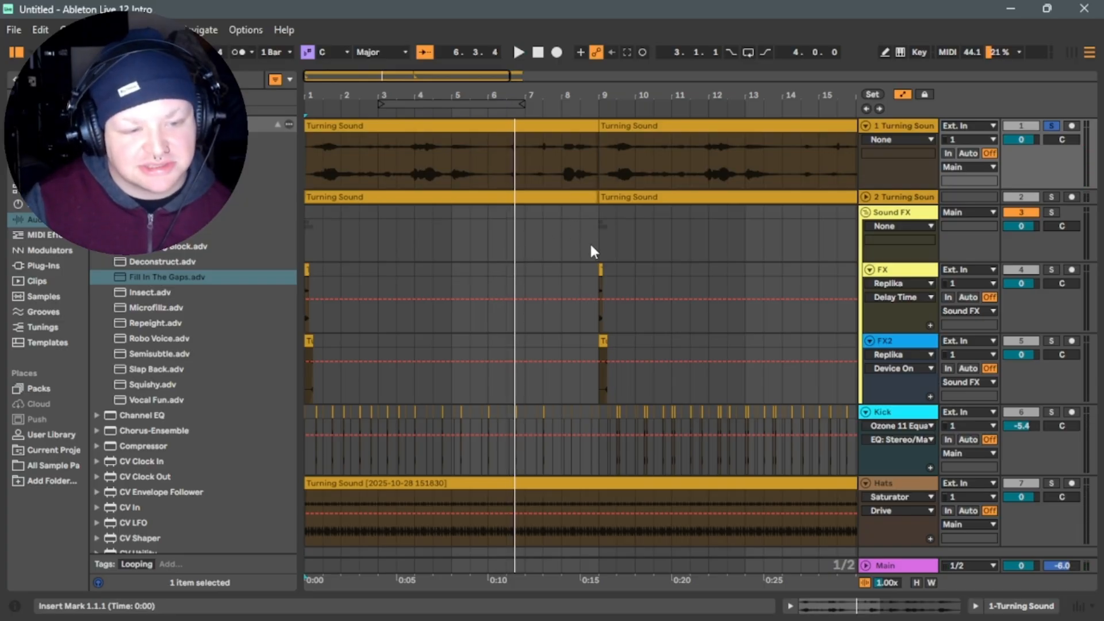
{"action": "left_click", "coordinate": [568, 172]}
{"action": "key", "text": "space"}
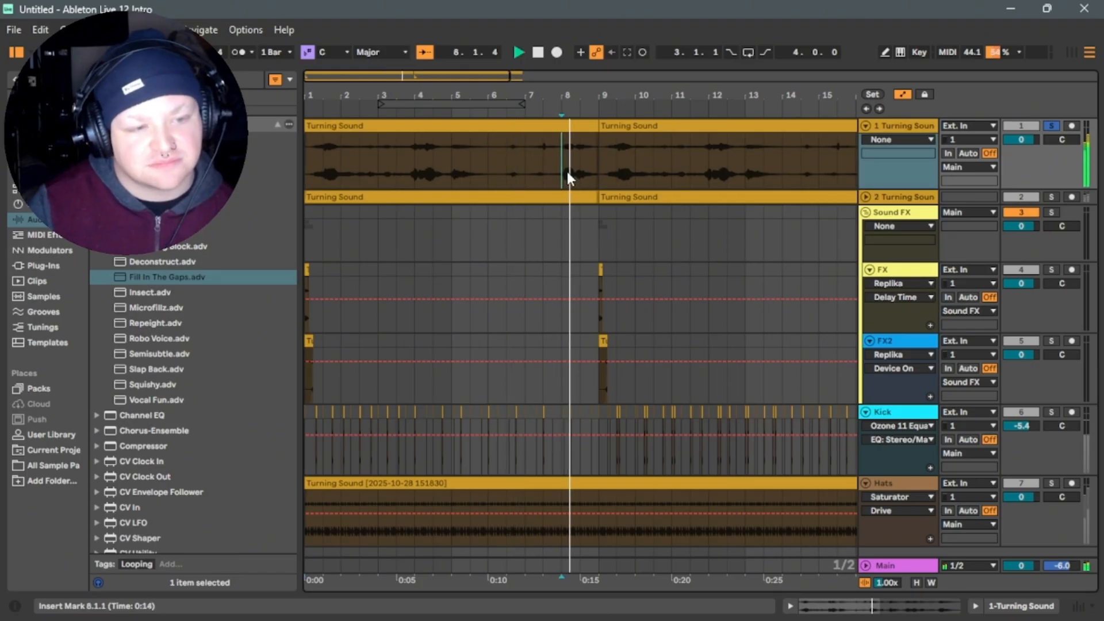
{"action": "key", "text": "space"}
{"action": "key", "text": "space"}
Split the passage from 8.1.3 to 8.2.1 out of the Turning Sound clip on the first track as its own slice.
{"action": "left_click_drag", "start_coordinate": [474, 82], "coordinate": [461, 161]}
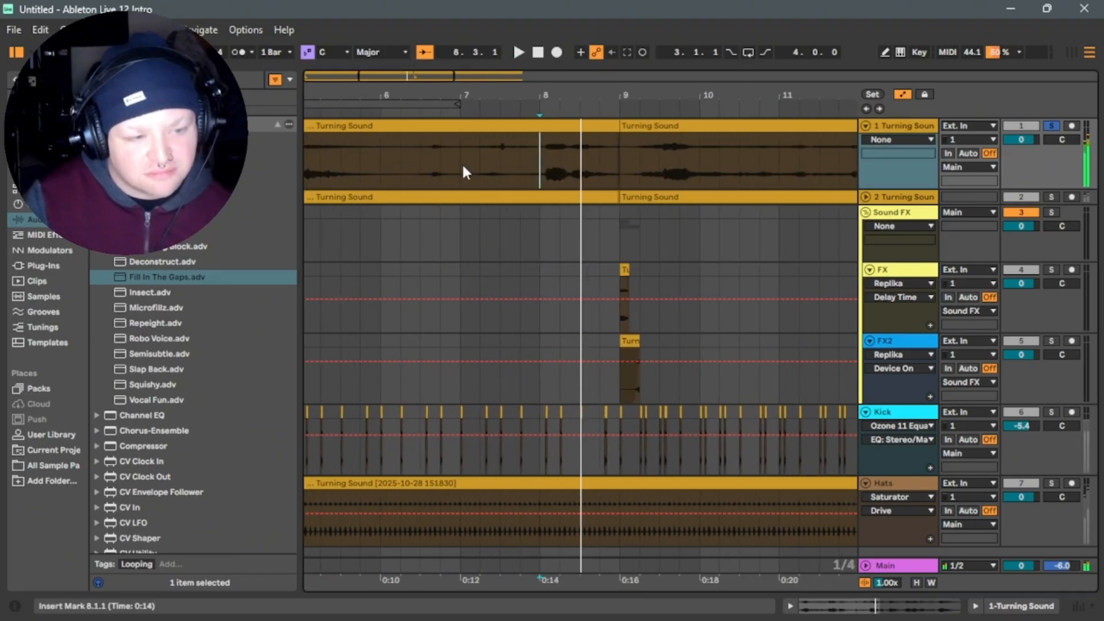
{"action": "key", "text": "space"}
{"action": "key", "text": "plus"}
{"action": "key", "text": "plus"}
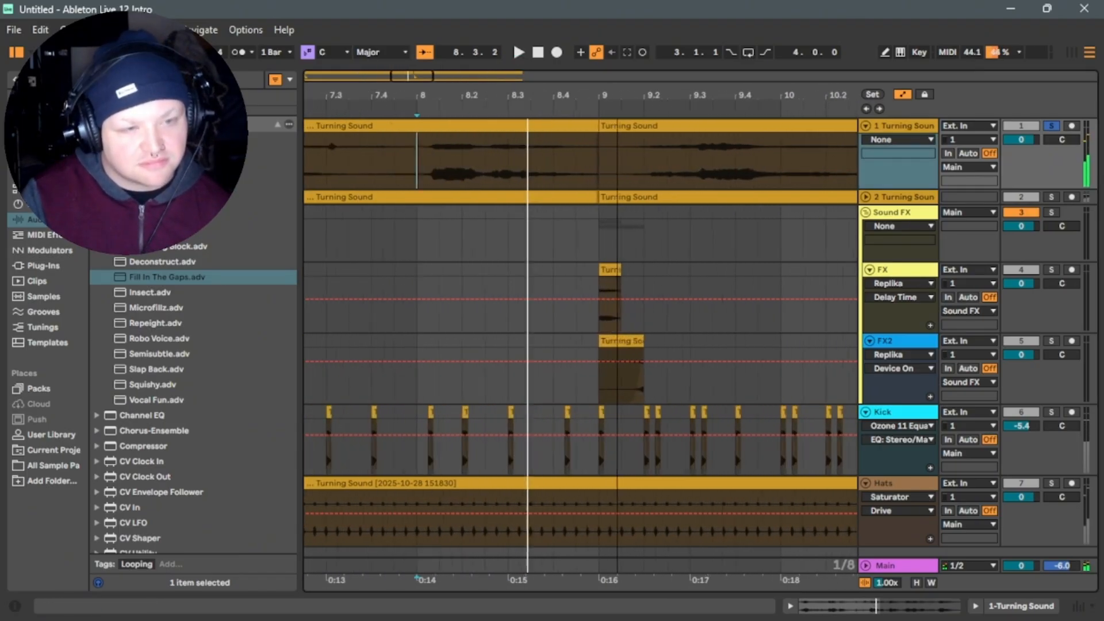
{"action": "left_click_drag", "start_coordinate": [543, 177], "coordinate": [573, 173]}
{"action": "key", "text": "ctrl+e"}
Insert a new audio track below the first one and move the 8.1.3 slice down onto it.
{"action": "left_click", "coordinate": [64, 29]}
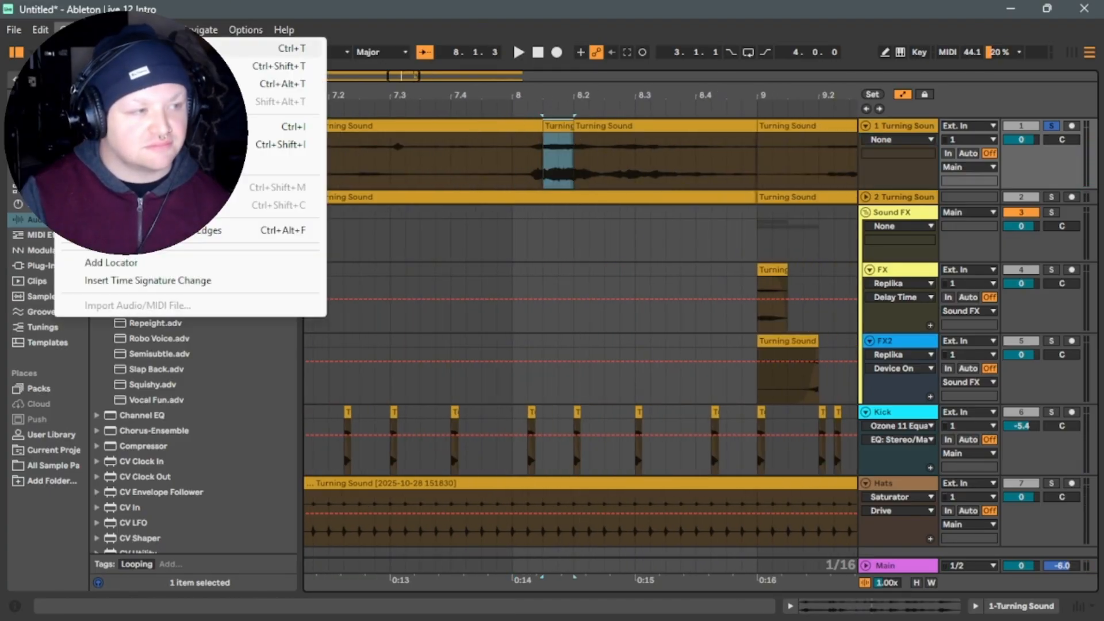
{"action": "left_click", "coordinate": [115, 47]}
{"action": "left_click", "coordinate": [562, 130]}
{"action": "left_click_drag", "start_coordinate": [562, 130], "coordinate": [562, 201]}
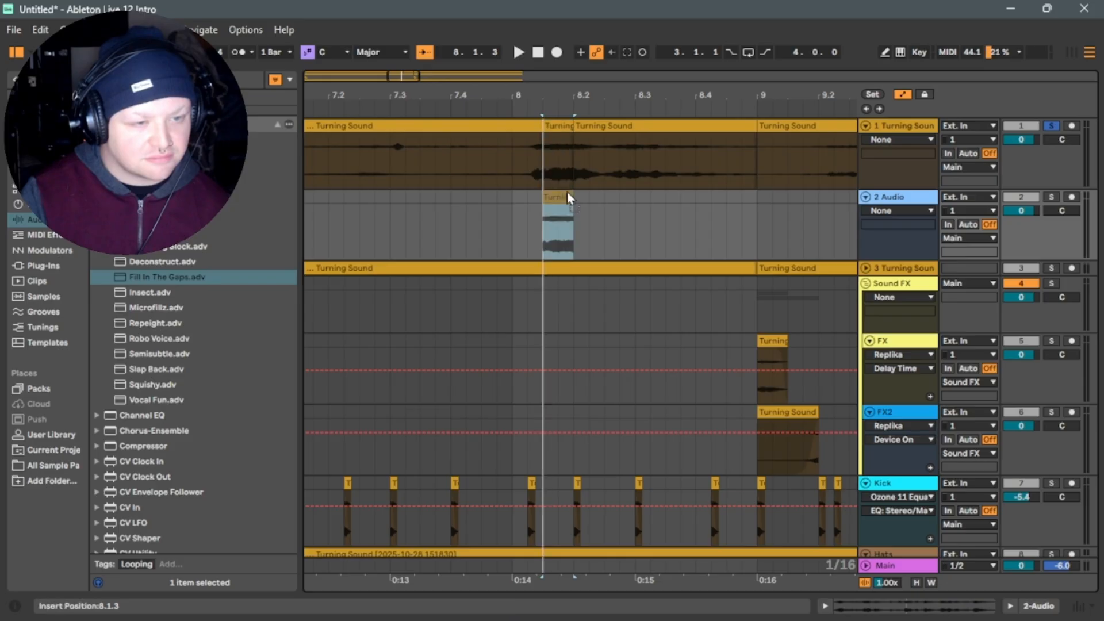
Solo the new audio track and play the isolated slice.
{"action": "left_click", "coordinate": [1053, 197]}
{"action": "key", "text": "space"}
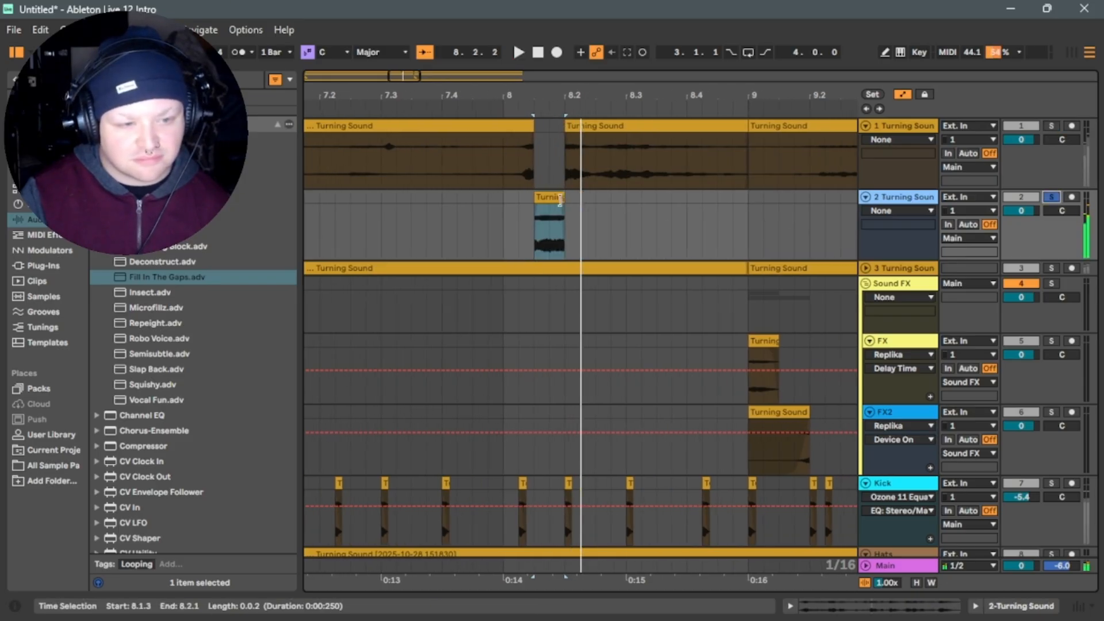
{"action": "key", "text": "space"}
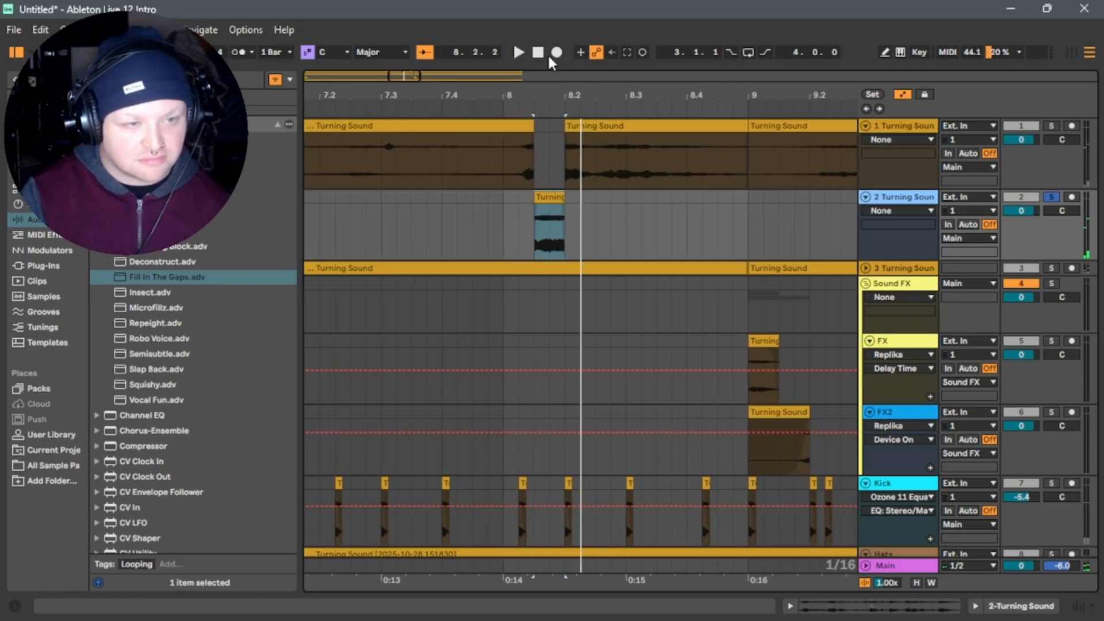
Take the slice off the second track and extend the Turning Sound clip above to close the gap at 8.1.3.
{"action": "left_click", "coordinate": [551, 199]}
{"action": "key", "text": "Delete"}
{"action": "left_click_drag", "start_coordinate": [531, 127], "coordinate": [564, 127]}
Place the slice at 1.1.1 on the second track and extend the first track's clip back to the arrangement start.
{"action": "key", "text": "space"}
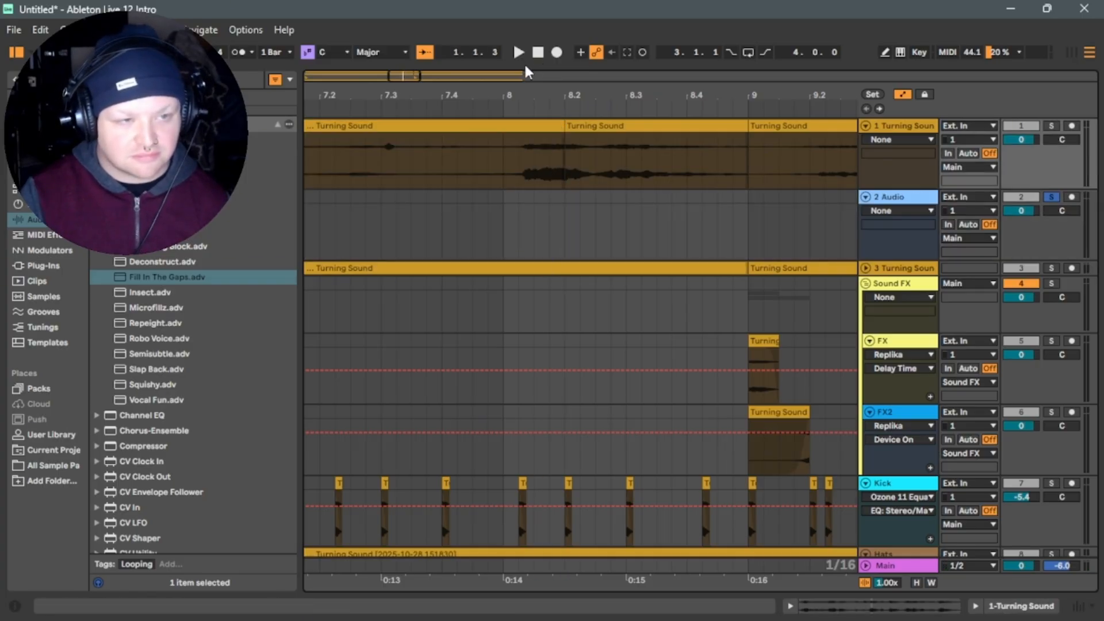
{"action": "key", "text": "space"}
{"action": "left_click_drag", "start_coordinate": [316, 127], "coordinate": [320, 202]}
{"action": "key", "text": "space"}
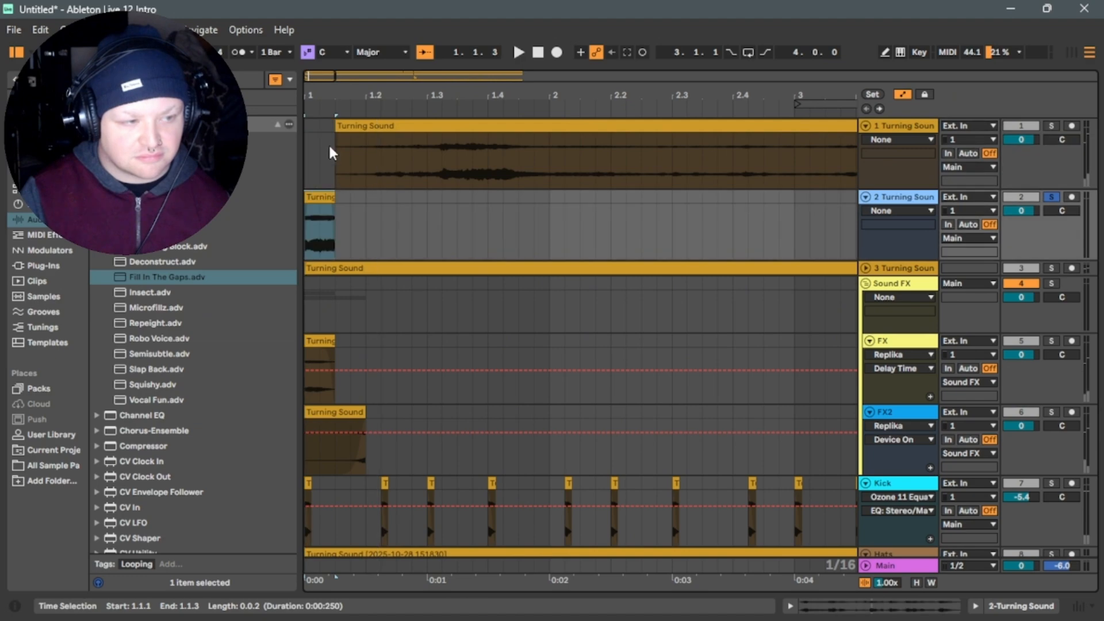
{"action": "left_click_drag", "start_coordinate": [336, 150], "coordinate": [306, 152]}
Open the slice at 1.1.1, lower its pitch to -23 semitones and audition it.
{"action": "key", "text": "space"}
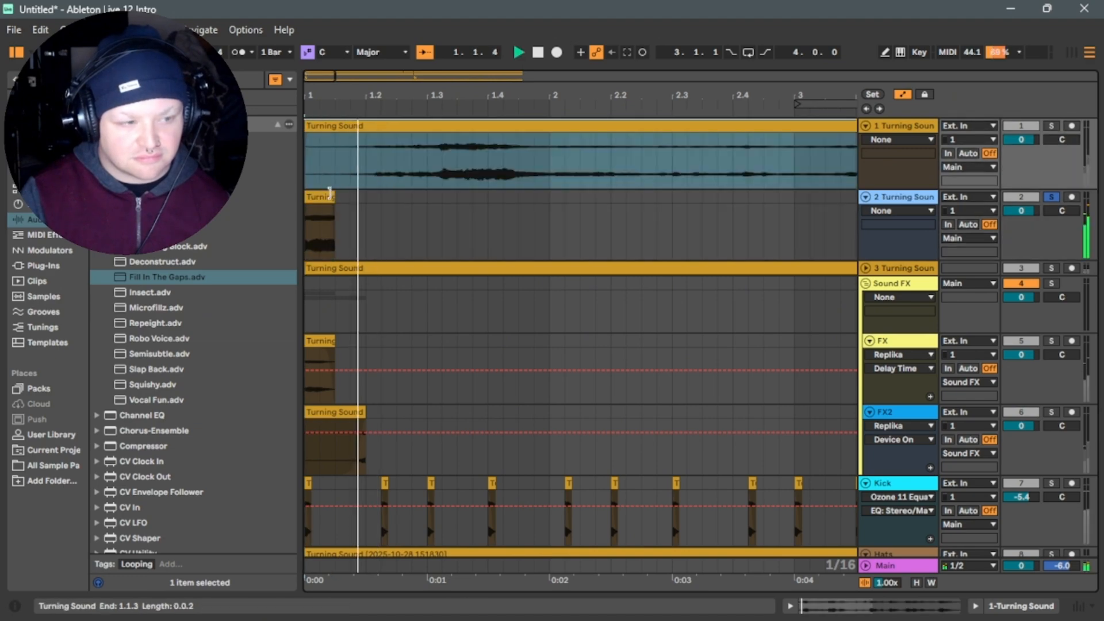
{"action": "double_click", "coordinate": [325, 207]}
{"action": "key", "text": "space"}
{"action": "left_click_drag", "start_coordinate": [253, 561], "coordinate": [253, 588]}
{"action": "key", "text": "space"}
{"action": "key", "text": "space"}
{"action": "key", "text": "space"}
{"action": "key", "text": "space"}
{"action": "key", "text": "space"}
{"action": "key", "text": "space"}
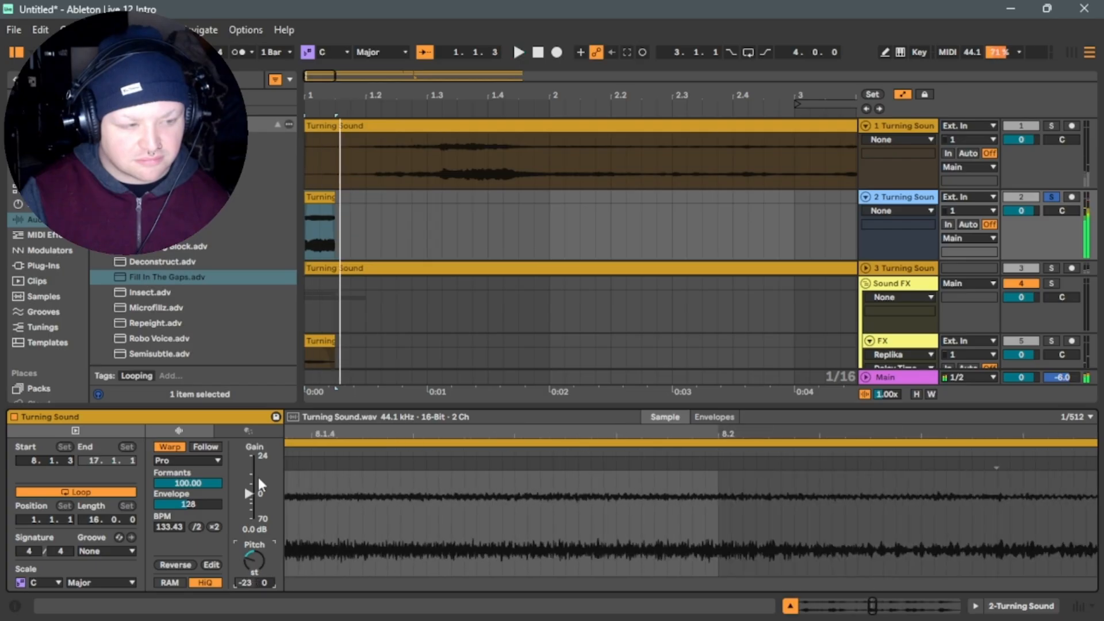
Duplicate the slice at 1.1.3, readjust the first slice's pitch and bring the second slice to -6 semitones.
{"action": "left_click", "coordinate": [325, 198]}
{"action": "key", "text": "ctrl+d"}
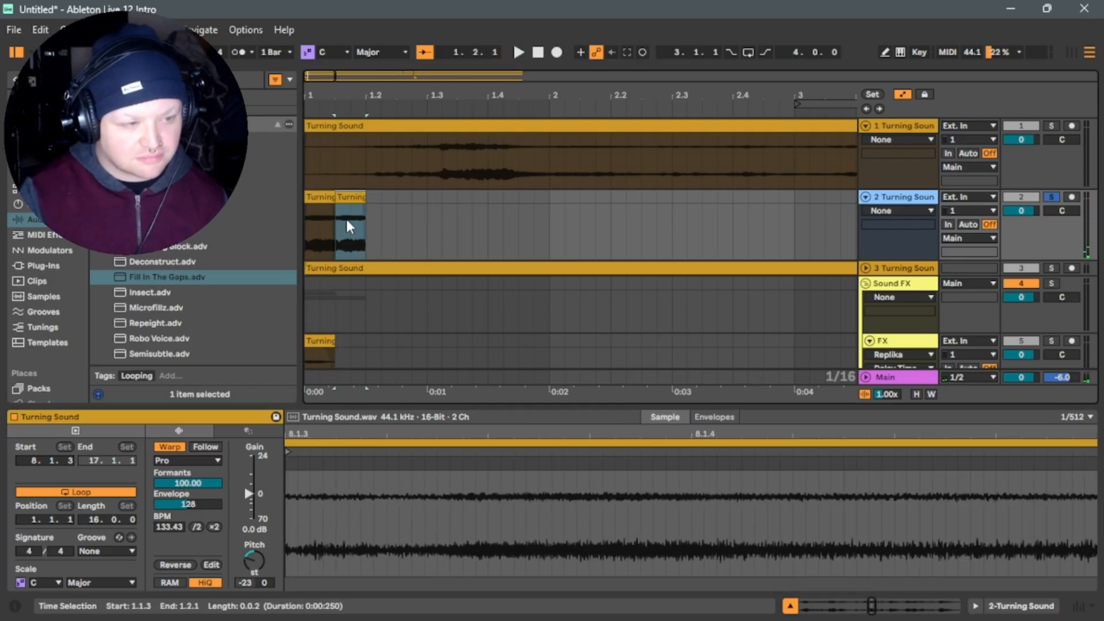
{"action": "left_click", "coordinate": [327, 199]}
{"action": "left_click", "coordinate": [255, 562]}
{"action": "left_click", "coordinate": [353, 202]}
{"action": "left_click_drag", "start_coordinate": [262, 556], "coordinate": [267, 558]}
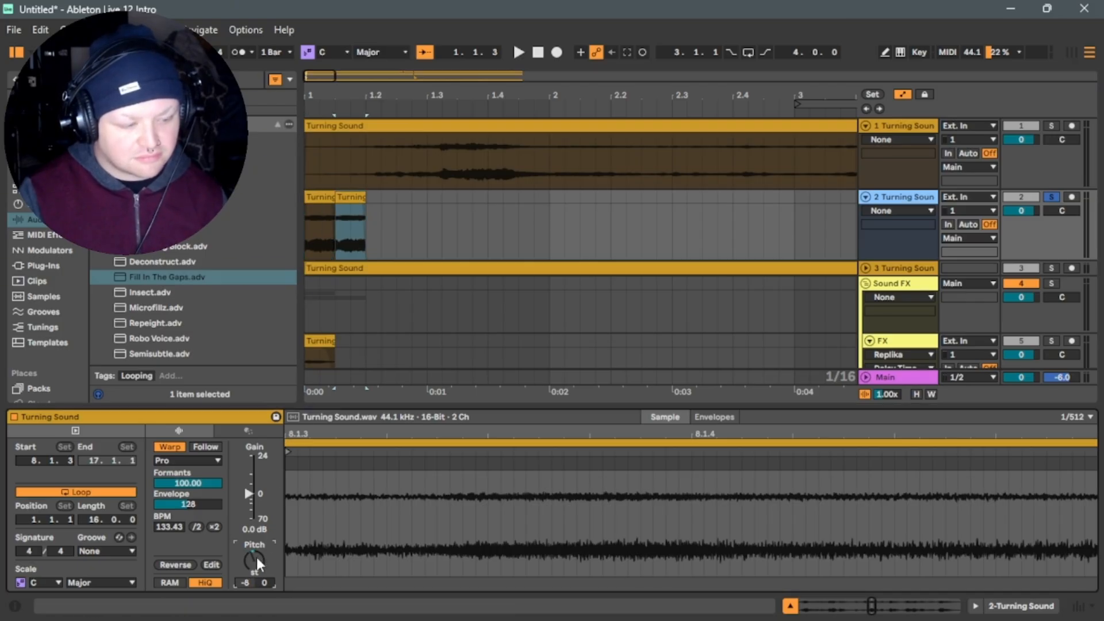
Add a third slice pitched to -15 semitones and a fourth pitched to -25 semitones directly after the second.
{"action": "key", "text": "ctrl+d"}
{"action": "key", "text": "Down"}
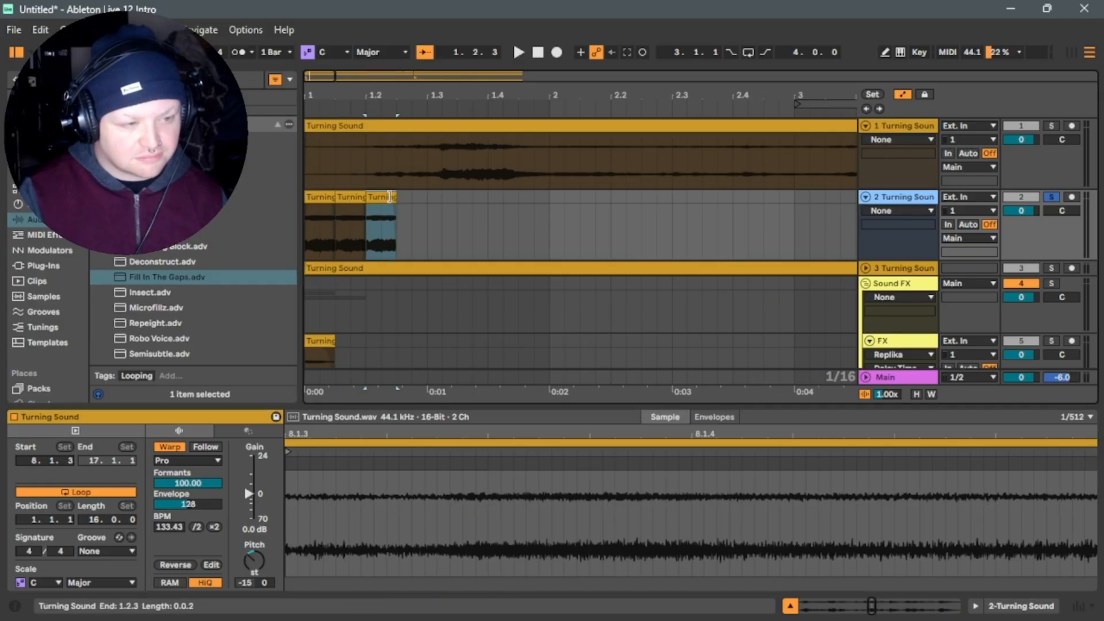
{"action": "key", "text": "ctrl+d"}
{"action": "left_click_drag", "start_coordinate": [253, 555], "coordinate": [253, 560]}
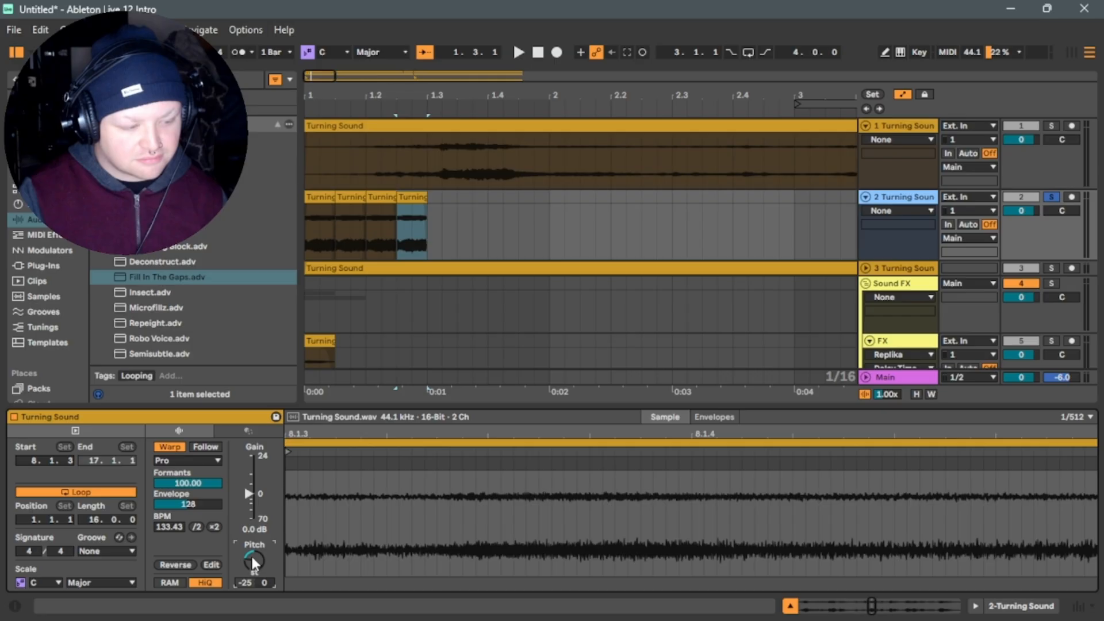
Play the four progressively lower slices from the start of the arrangement.
{"action": "key", "text": "space"}
{"action": "left_click", "coordinate": [542, 54]}
{"action": "left_click", "coordinate": [519, 54]}
{"action": "key", "text": "space"}
Add four more slices to fill bar 1, pitching them progressively lower, with the seventh at -39 and the eighth at -48 semitones.
{"action": "left_click_drag", "start_coordinate": [429, 236], "coordinate": [296, 207]}
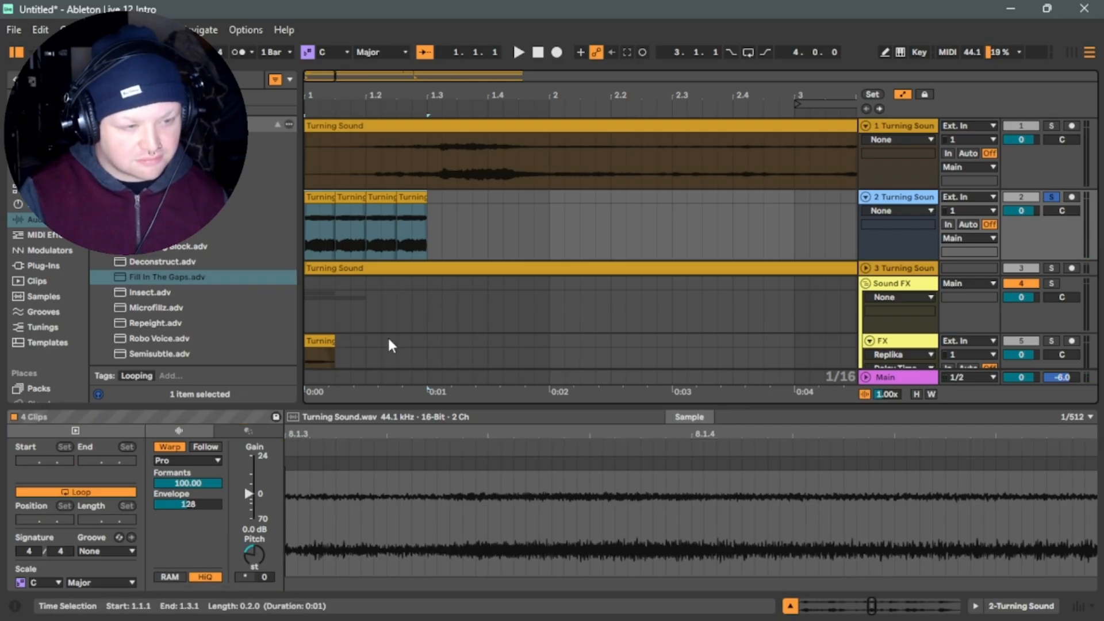
{"action": "left_click", "coordinate": [432, 229]}
{"action": "key", "text": "ctrl+v"}
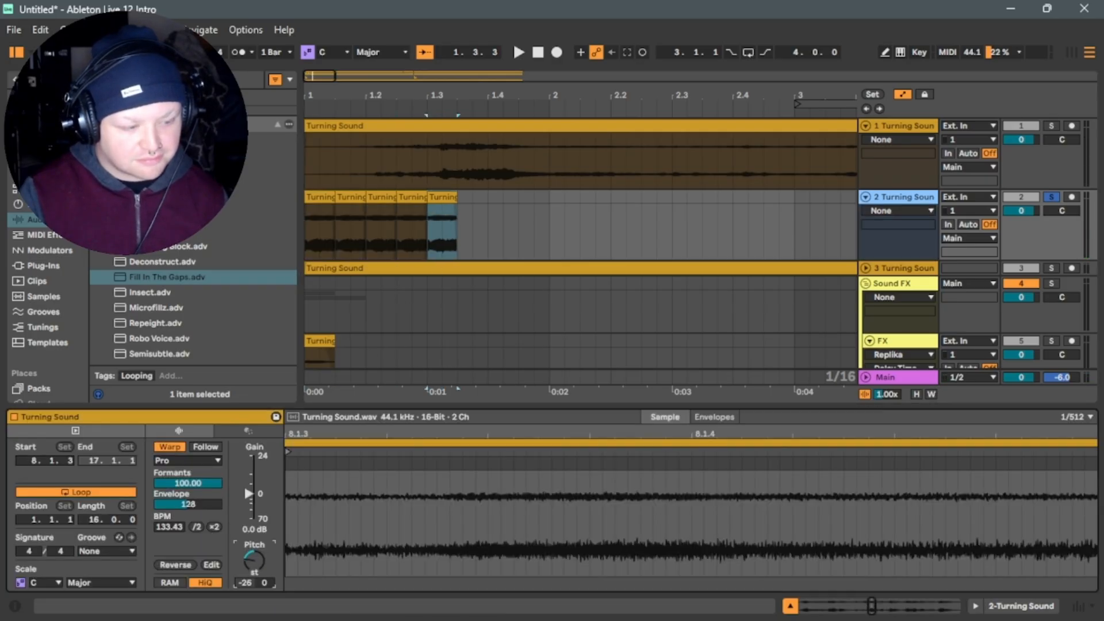
{"action": "key", "text": "ctrl+v"}
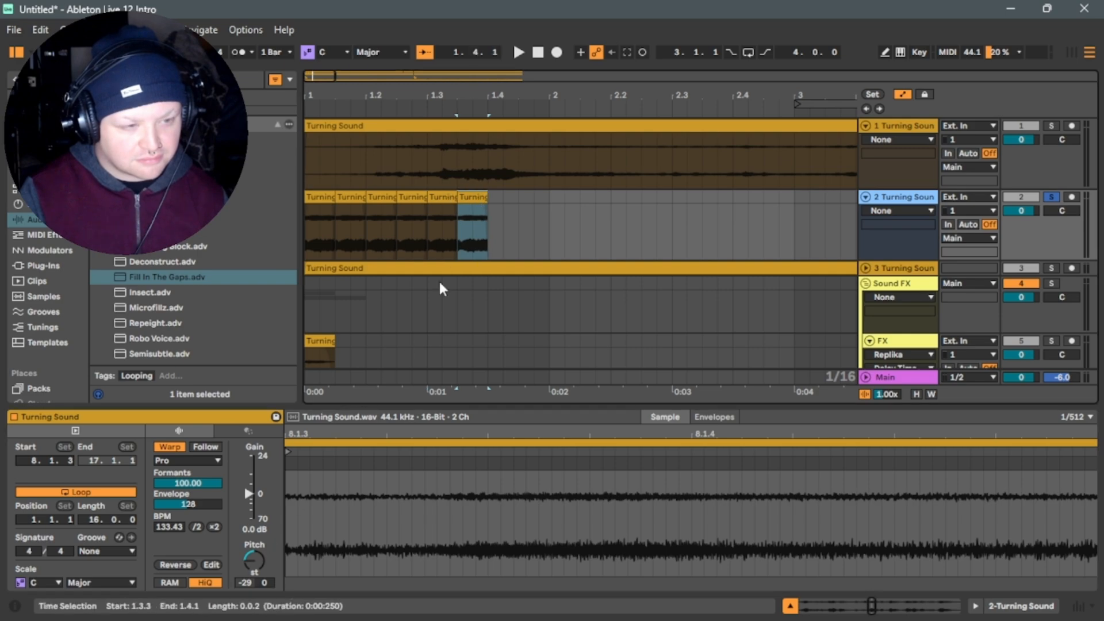
{"action": "key", "text": "ctrl+v"}
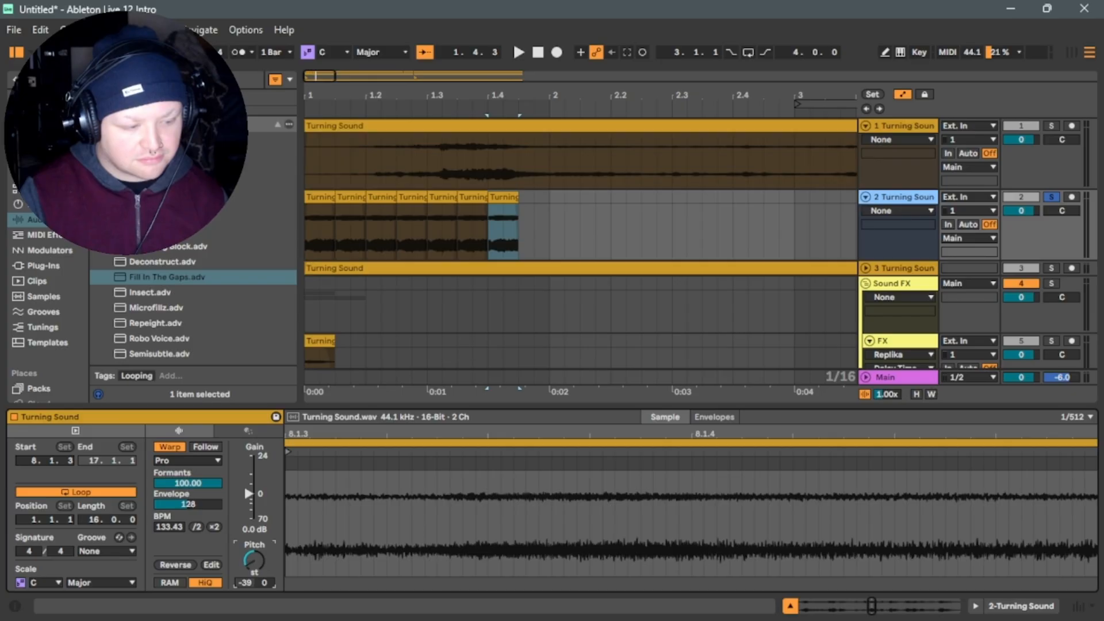
{"action": "key", "text": "ctrl+v"}
{"action": "left_click_drag", "start_coordinate": [254, 560], "coordinate": [254, 570]}
Audition the eight slices in bar 1, select them all and consolidate them into one clip.
{"action": "key", "text": "space"}
{"action": "key", "text": "space"}
{"action": "left_click_drag", "start_coordinate": [543, 228], "coordinate": [288, 198]}
{"action": "key", "text": "space"}
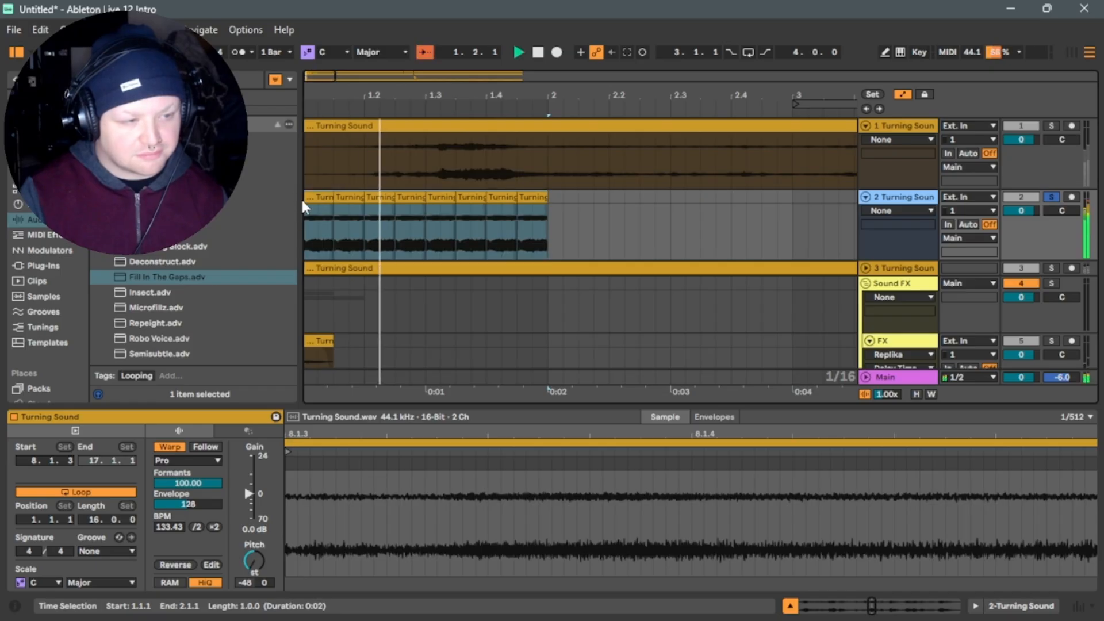
{"action": "left_click", "coordinate": [473, 198]}
{"action": "key", "text": "ctrl+j"}
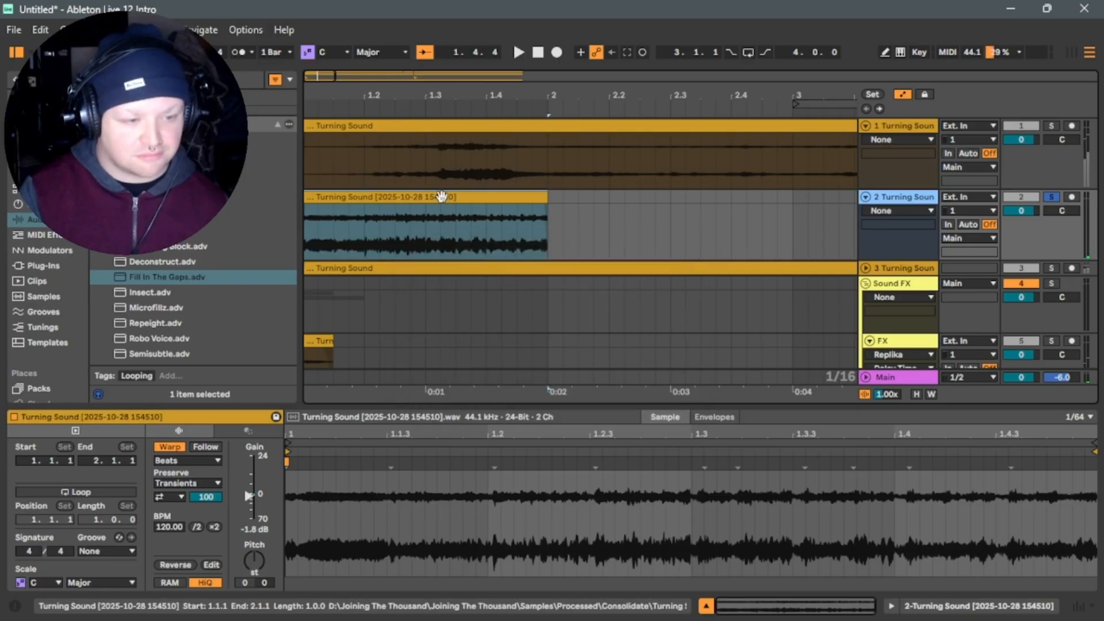
Set the consolidated clip's gain to 0 dB and halve its warp tempo twice to 30 BPM while auditioning it.
{"action": "left_click_drag", "start_coordinate": [249, 495], "coordinate": [253, 505]}
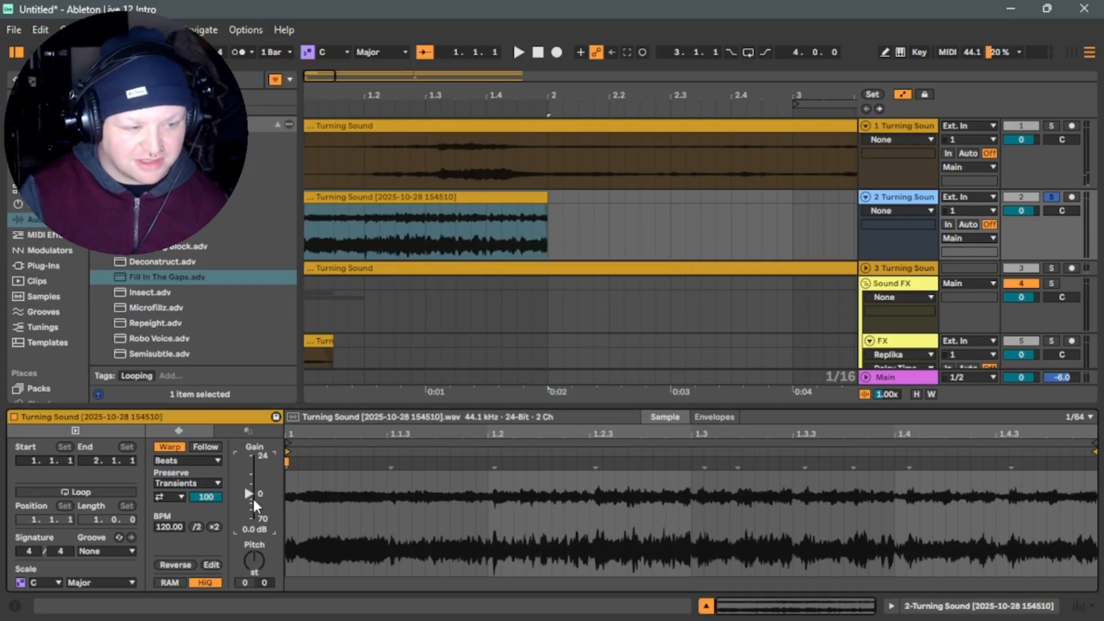
{"action": "left_click", "coordinate": [215, 526]}
{"action": "left_click", "coordinate": [196, 526]}
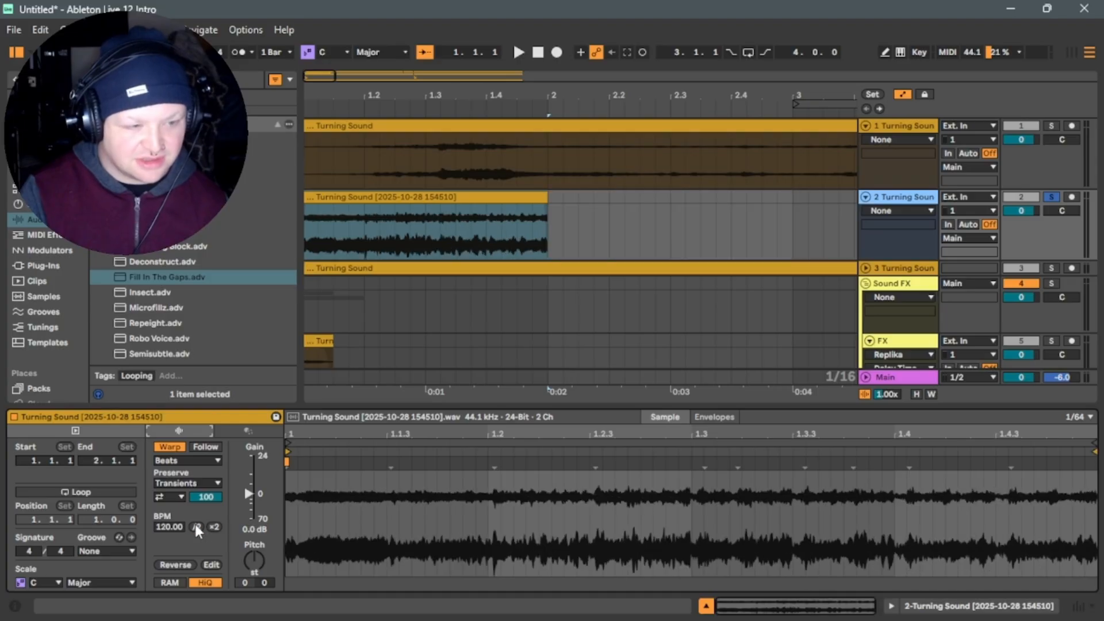
{"action": "left_click", "coordinate": [196, 526]}
{"action": "key", "text": "space"}
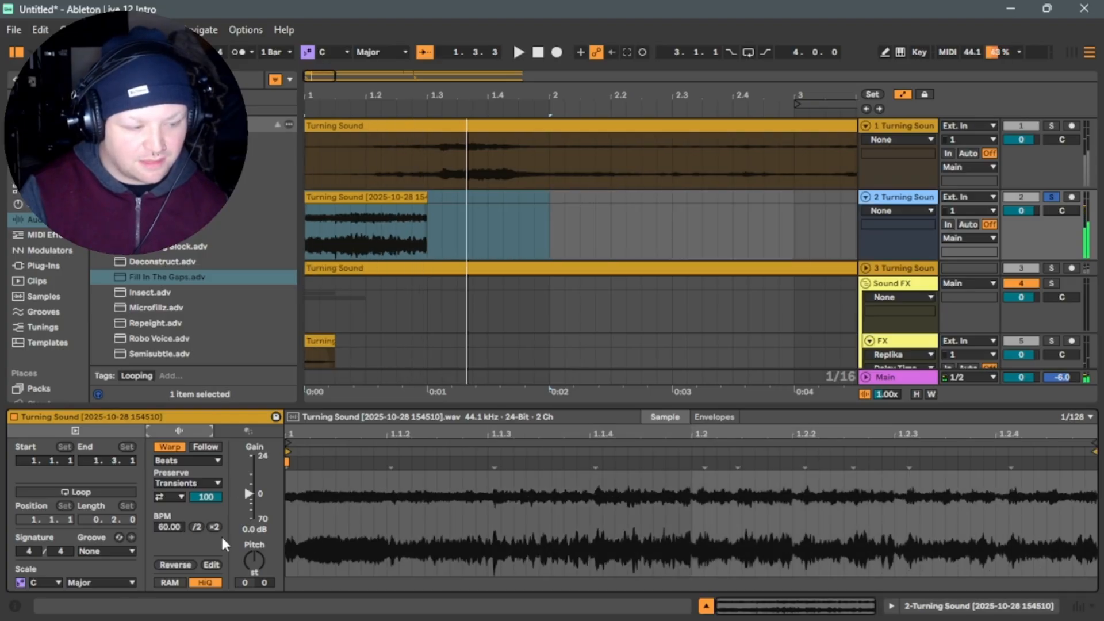
{"action": "left_click", "coordinate": [198, 525]}
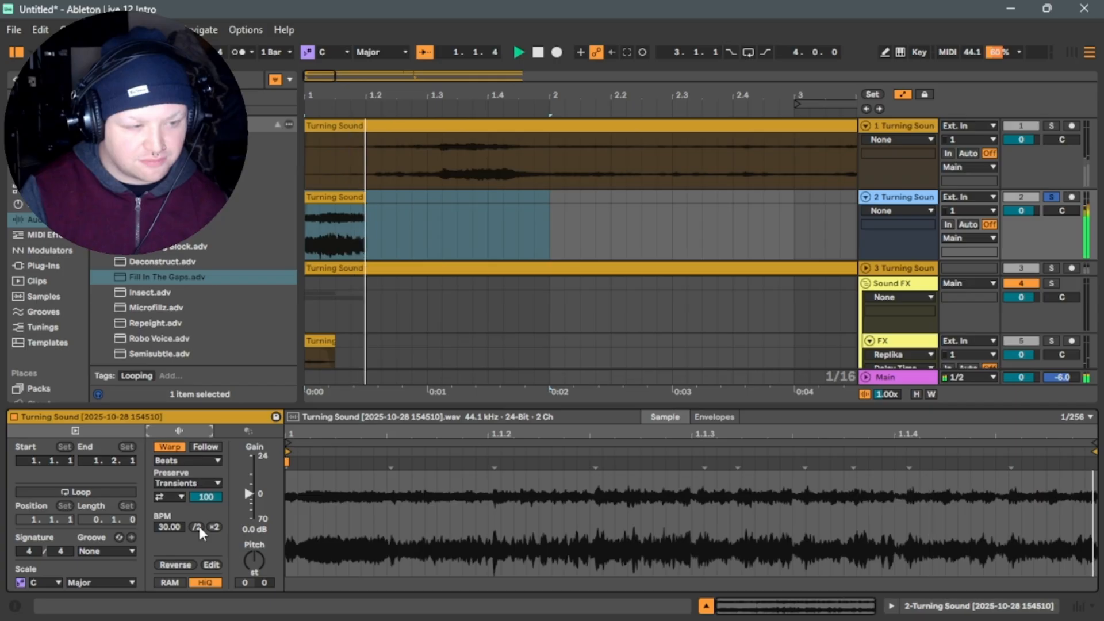
Unsolo the second track, mute the first track and play the mix from the start.
{"action": "left_click", "coordinate": [1061, 199]}
{"action": "key", "text": "space"}
{"action": "left_click", "coordinate": [336, 211]}
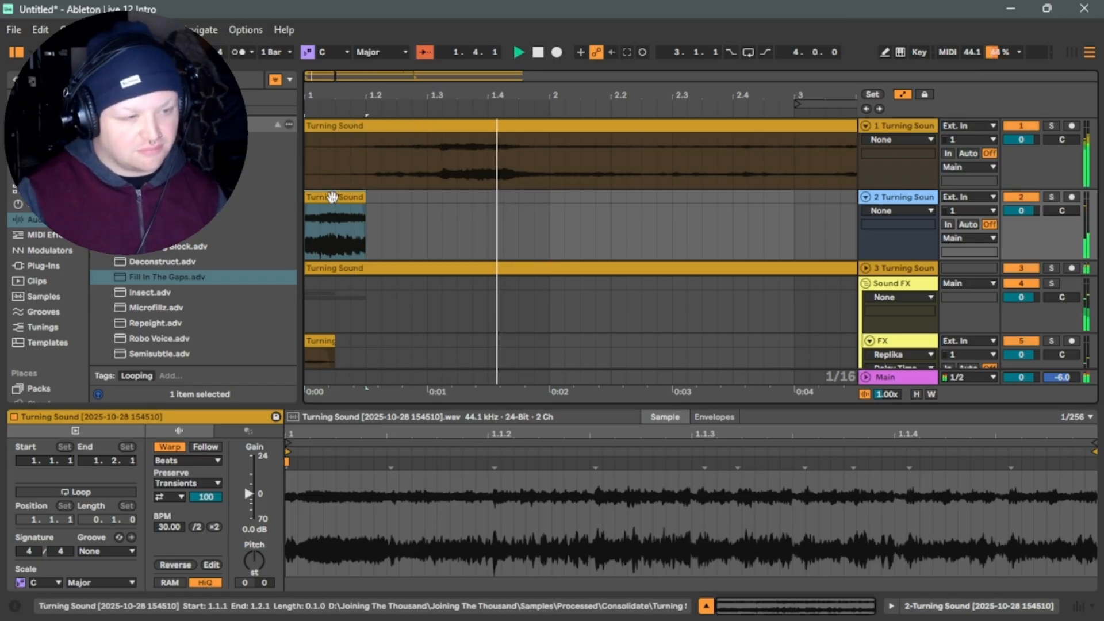
{"action": "left_click", "coordinate": [1030, 126]}
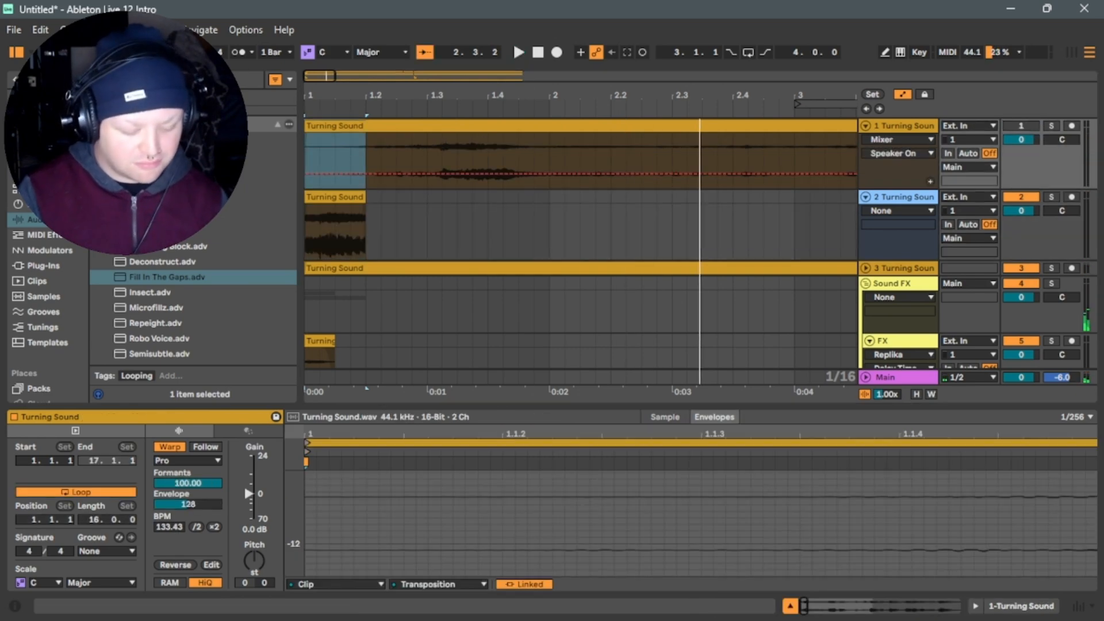
{"action": "key", "text": "space"}
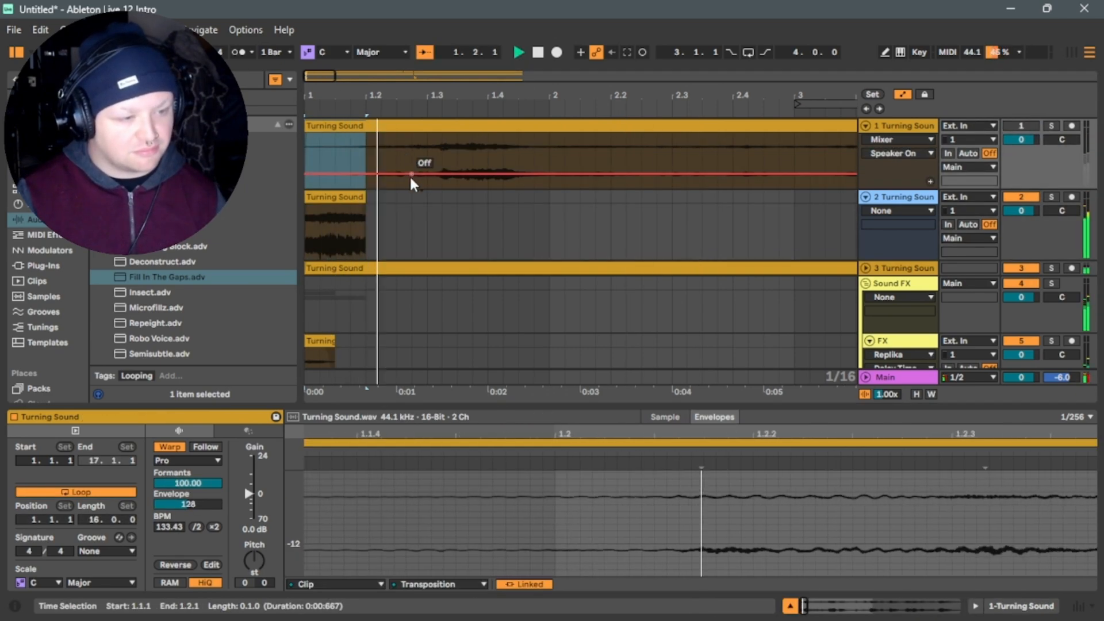
Move the second track's clip to beat 3 of bar 1 and shorten it to a sixteenth note.
{"action": "left_click", "coordinate": [361, 198]}
{"action": "left_click_drag", "start_coordinate": [363, 197], "coordinate": [454, 197]}
{"action": "left_click", "coordinate": [537, 57]}
{"action": "left_click", "coordinate": [537, 57]}
{"action": "key", "text": "space"}
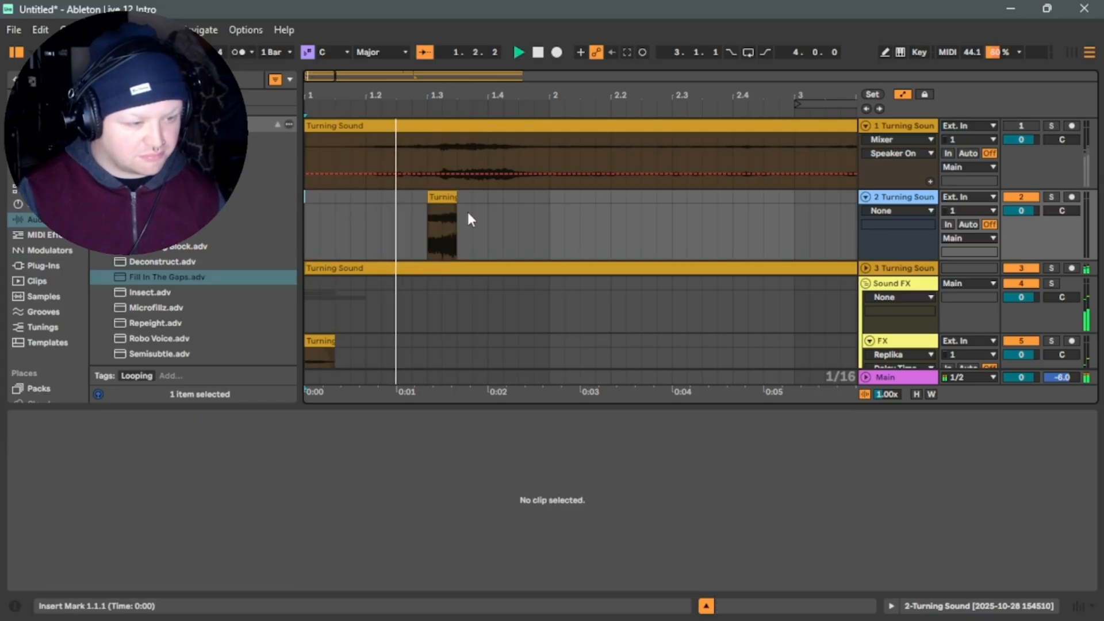
{"action": "left_click_drag", "start_coordinate": [455, 198], "coordinate": [444, 197]}
Duplicate bar 1 of the second track into bars 2 and 3 and play the hits from the start.
{"action": "left_click", "coordinate": [446, 199]}
{"action": "left_click_drag", "start_coordinate": [547, 193], "coordinate": [322, 203]}
{"action": "key", "text": "ctrl+d"}
{"action": "key", "text": "ctrl+d"}
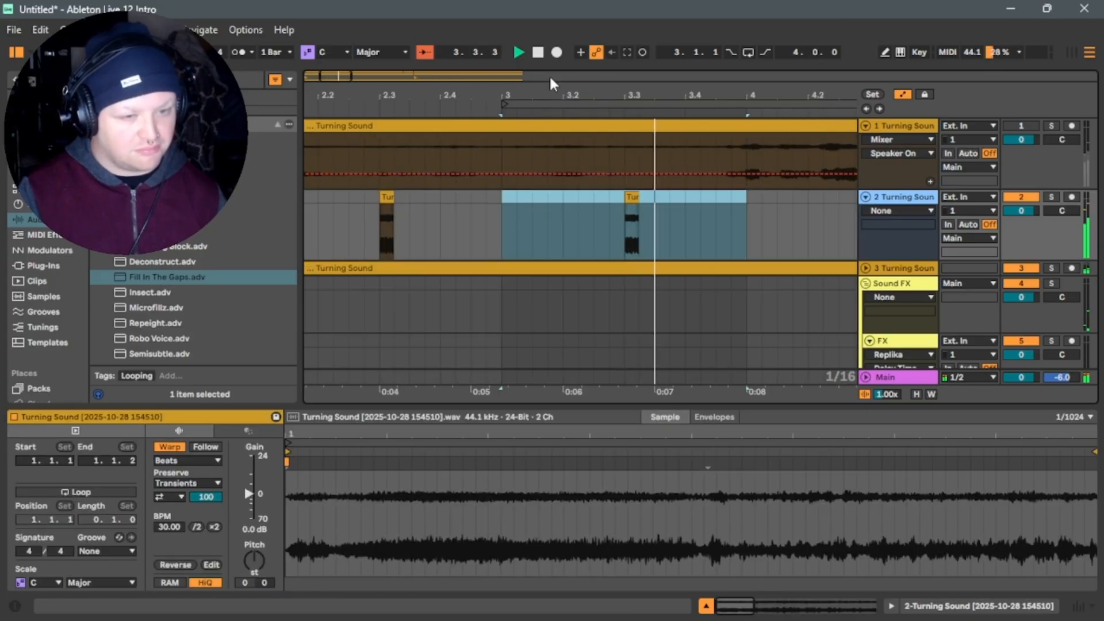
{"action": "left_click", "coordinate": [537, 52]}
{"action": "key", "text": "space"}
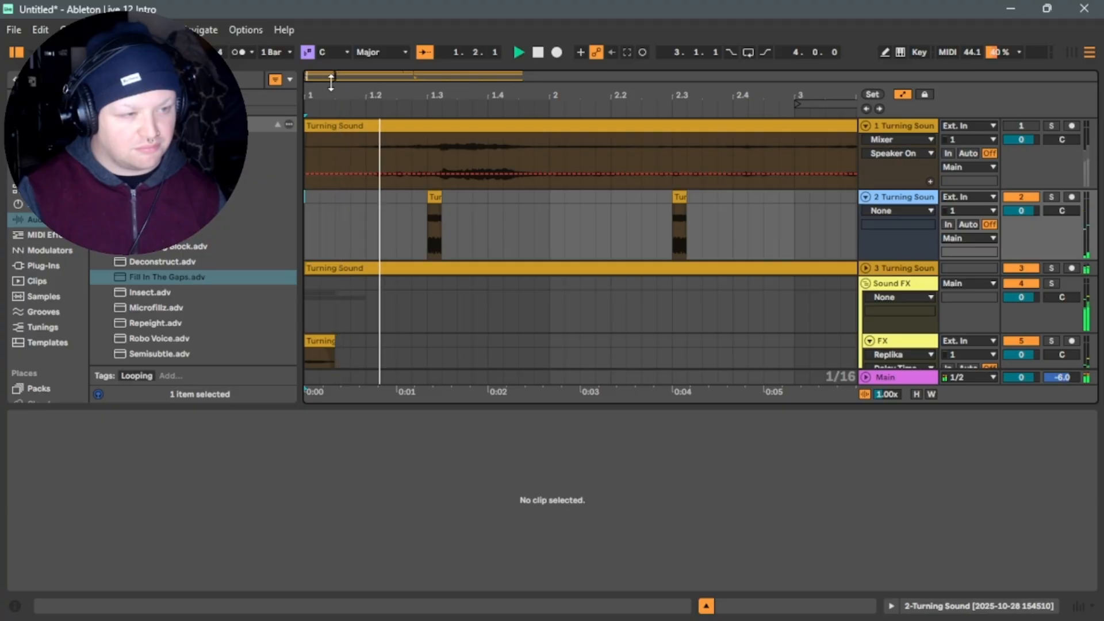
Duplicate the three-bar hit pattern along the second track and delete the excess hits beyond bar 17.
{"action": "left_click_drag", "start_coordinate": [706, 96], "coordinate": [706, 32]}
{"action": "left_click_drag", "start_coordinate": [417, 198], "coordinate": [256, 213]}
{"action": "key", "text": "ctrl+d"}
{"action": "key", "text": "ctrl+d"}
{"action": "key", "text": "ctrl+d"}
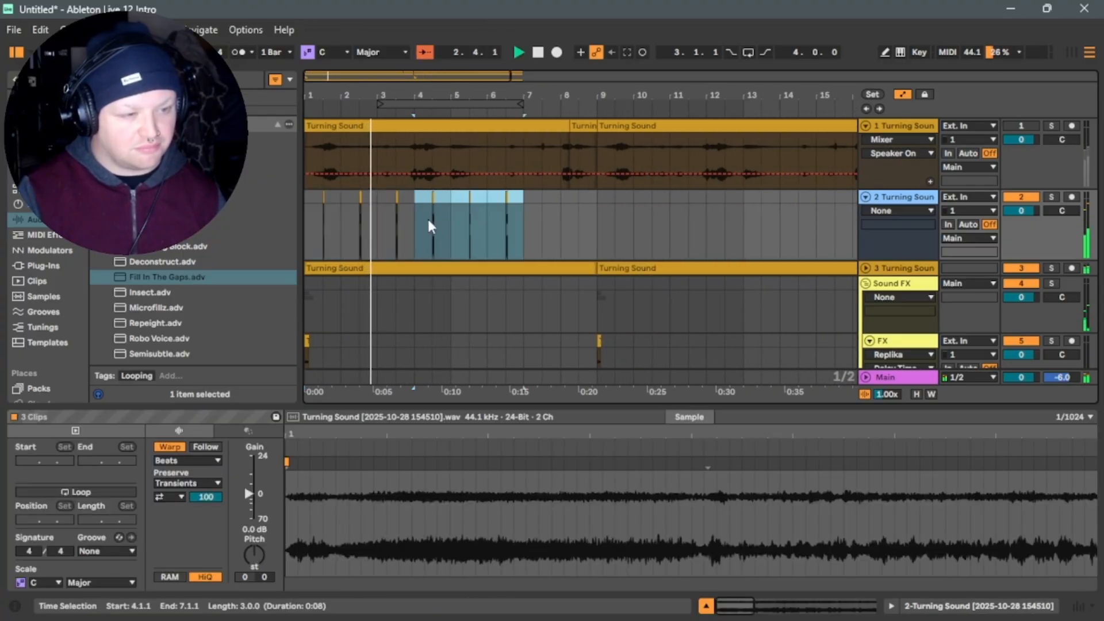
{"action": "key", "text": "ctrl+d"}
{"action": "key", "text": "ctrl+d"}
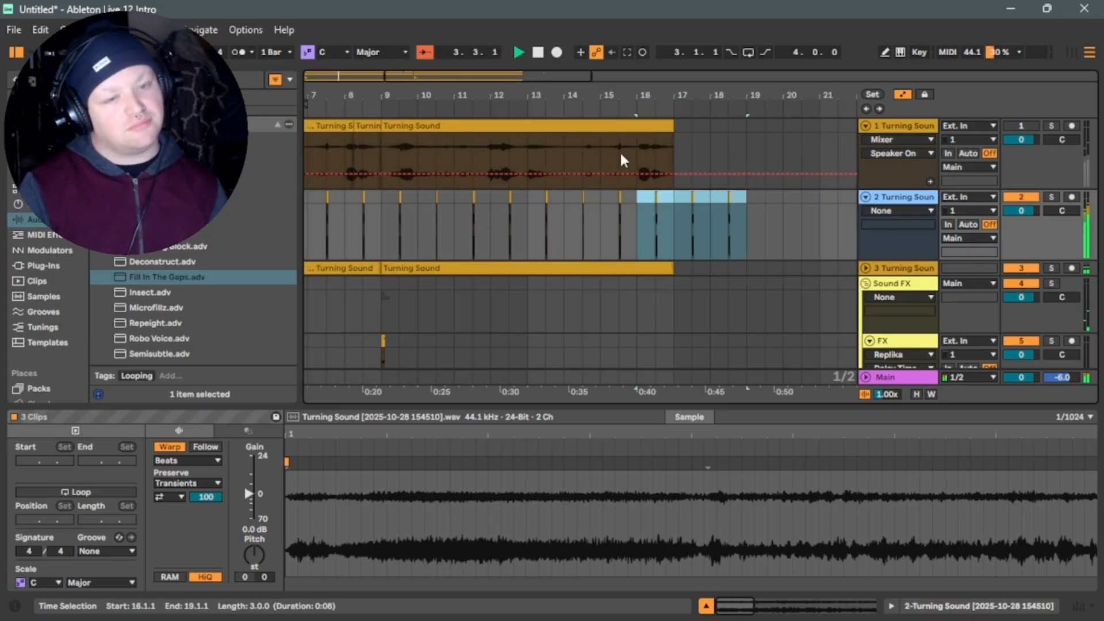
{"action": "left_click_drag", "start_coordinate": [760, 195], "coordinate": [675, 202]}
{"action": "left_click", "coordinate": [676, 201]}
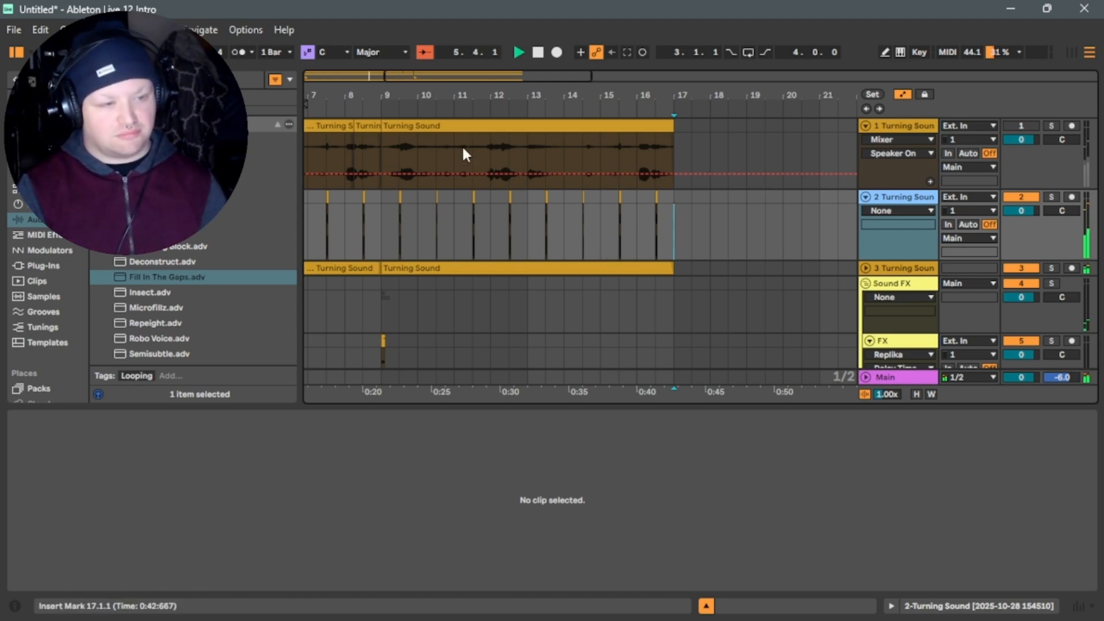
{"action": "left_click_drag", "start_coordinate": [368, 95], "coordinate": [594, 70]}
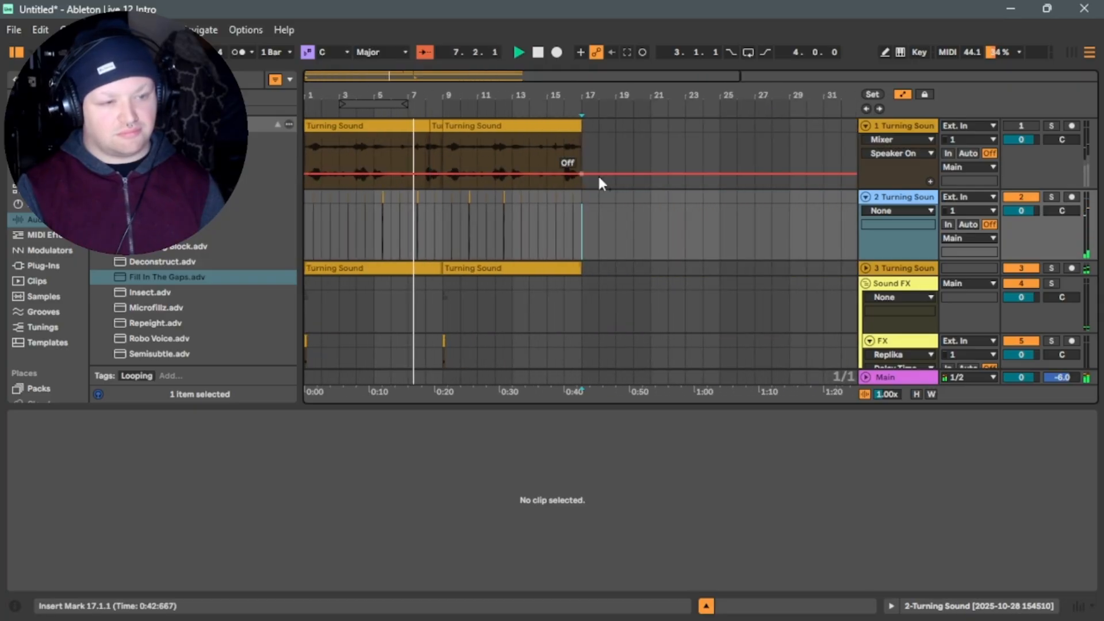
Open the second track's device chain and list the available plug-ins in the browser.
{"action": "double_click", "coordinate": [884, 197]}
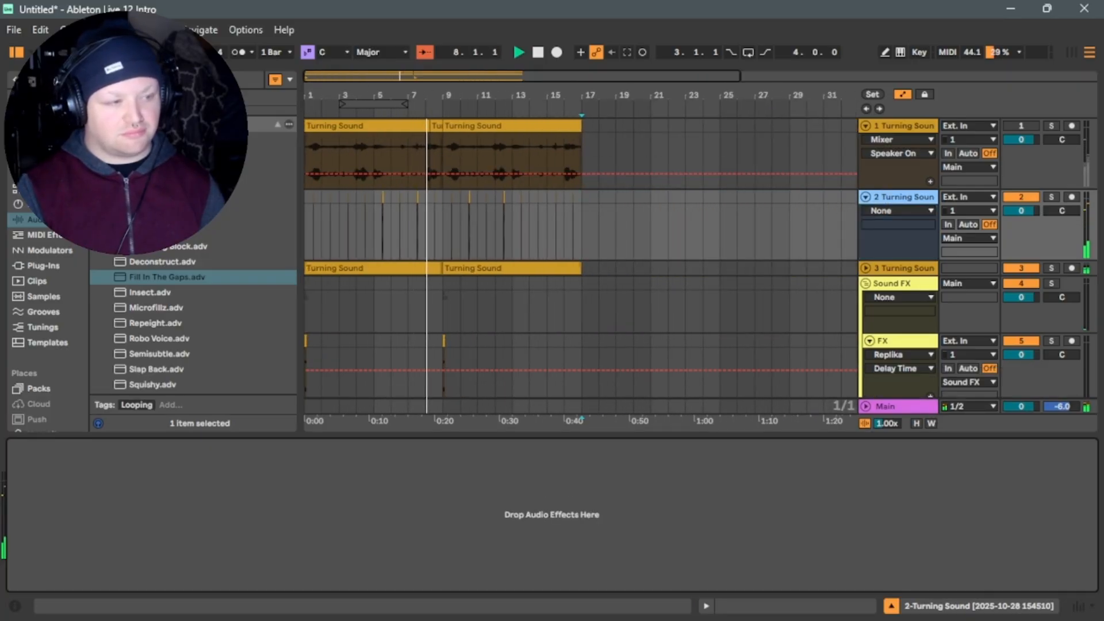
{"action": "left_click", "coordinate": [97, 200]}
{"action": "left_click", "coordinate": [53, 267]}
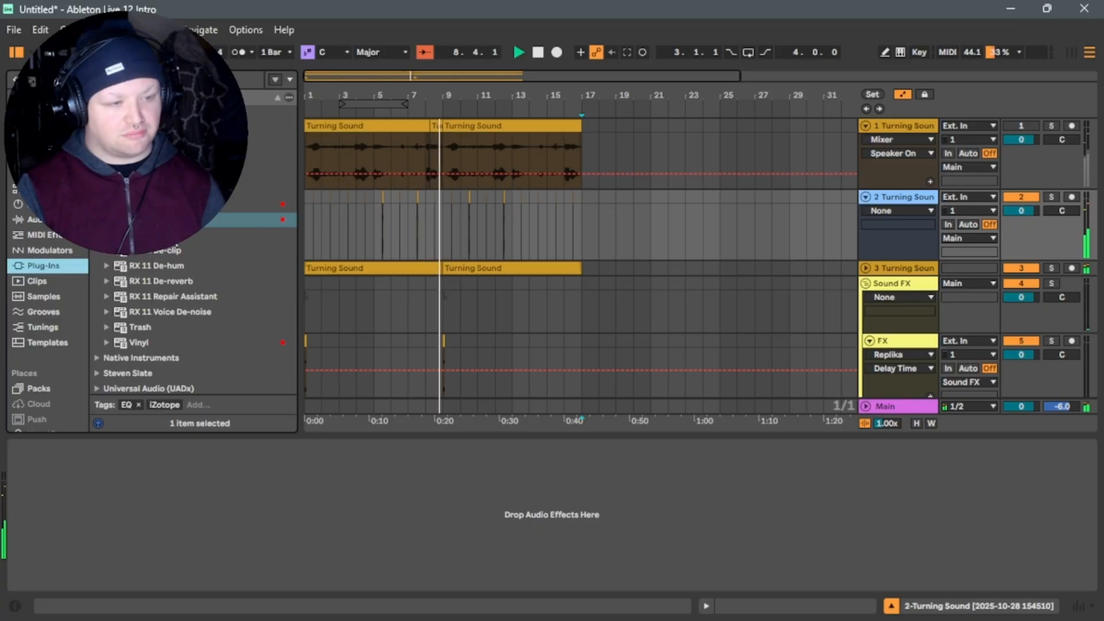
Solo the second track, play it from the start and save the set.
{"action": "left_click", "coordinate": [544, 55]}
{"action": "left_click", "coordinate": [544, 56]}
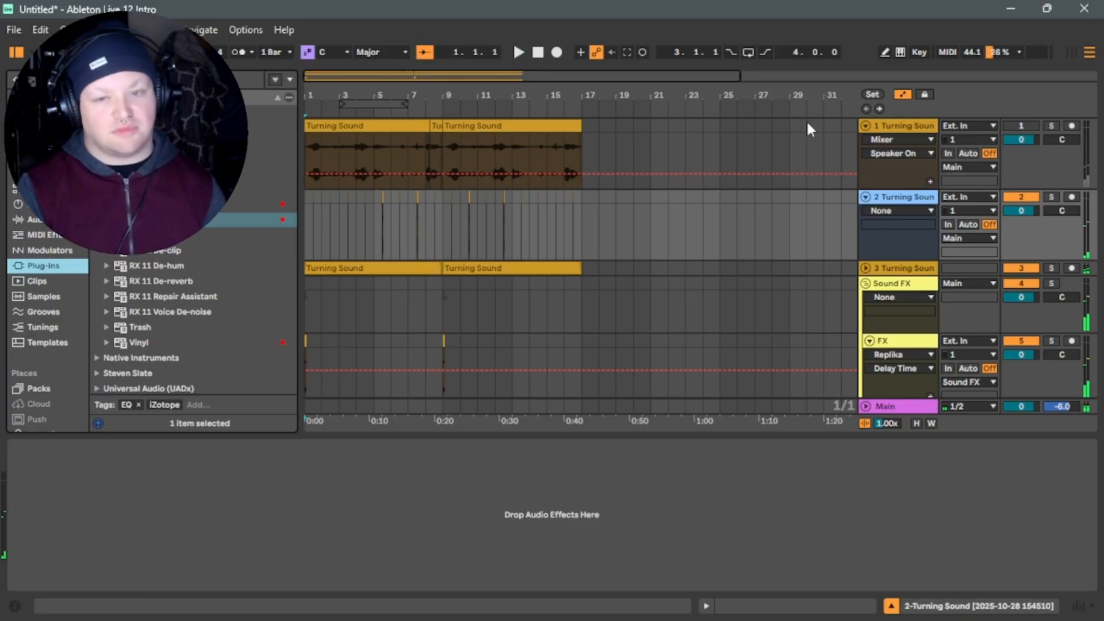
{"action": "left_click", "coordinate": [1054, 198]}
{"action": "key", "text": "space"}
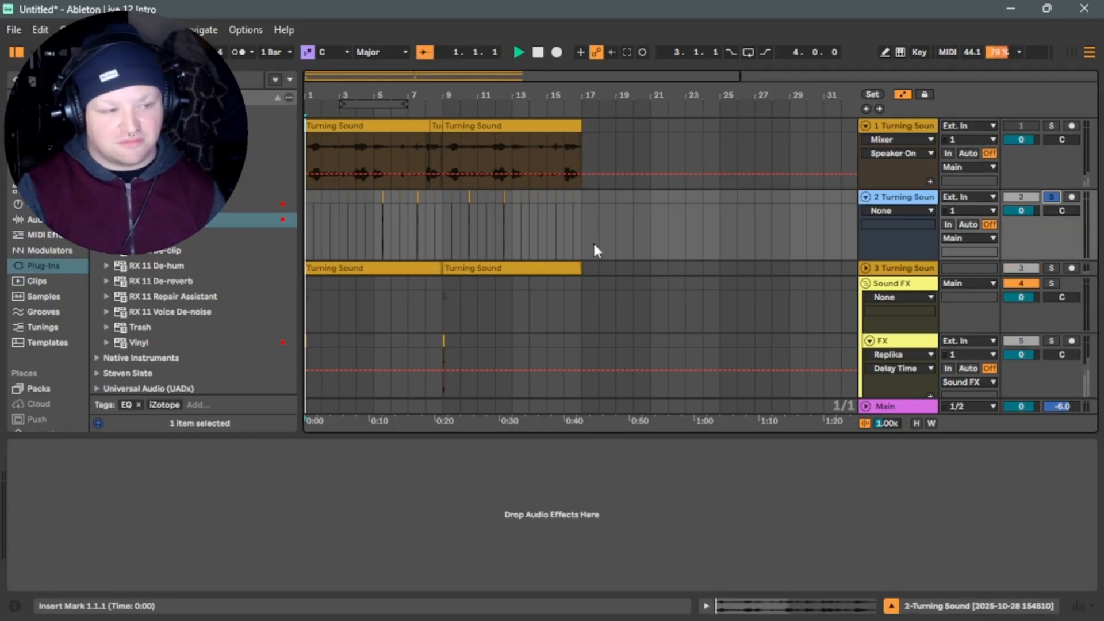
{"action": "key", "text": "ctrl+s"}
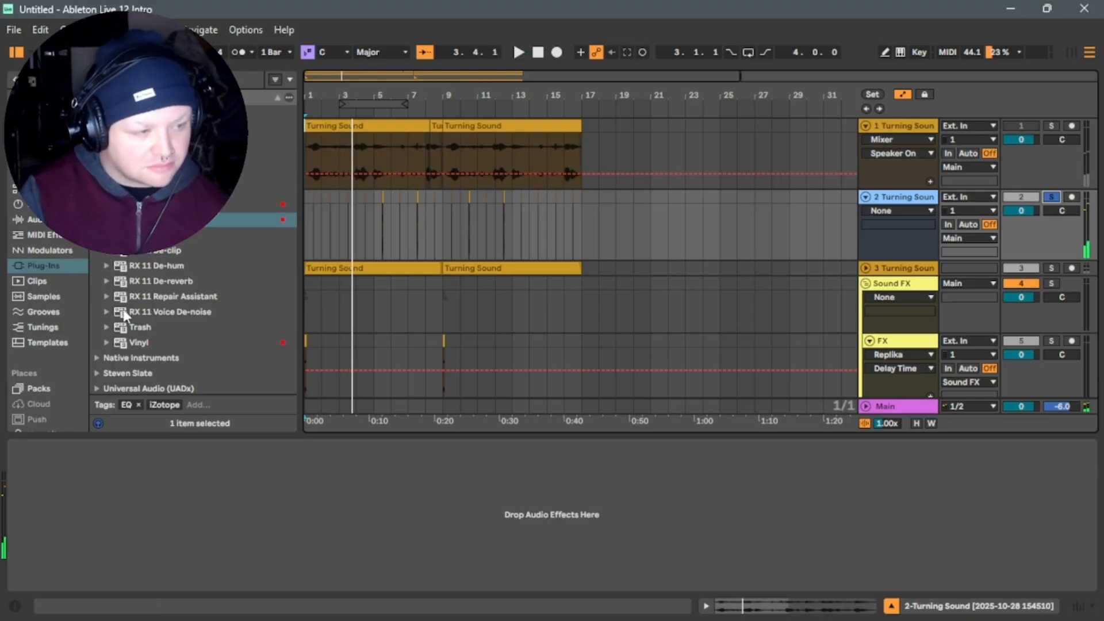
Look through the plug-in folders and replay the soloed hits from the start.
{"action": "left_click", "coordinate": [167, 158]}
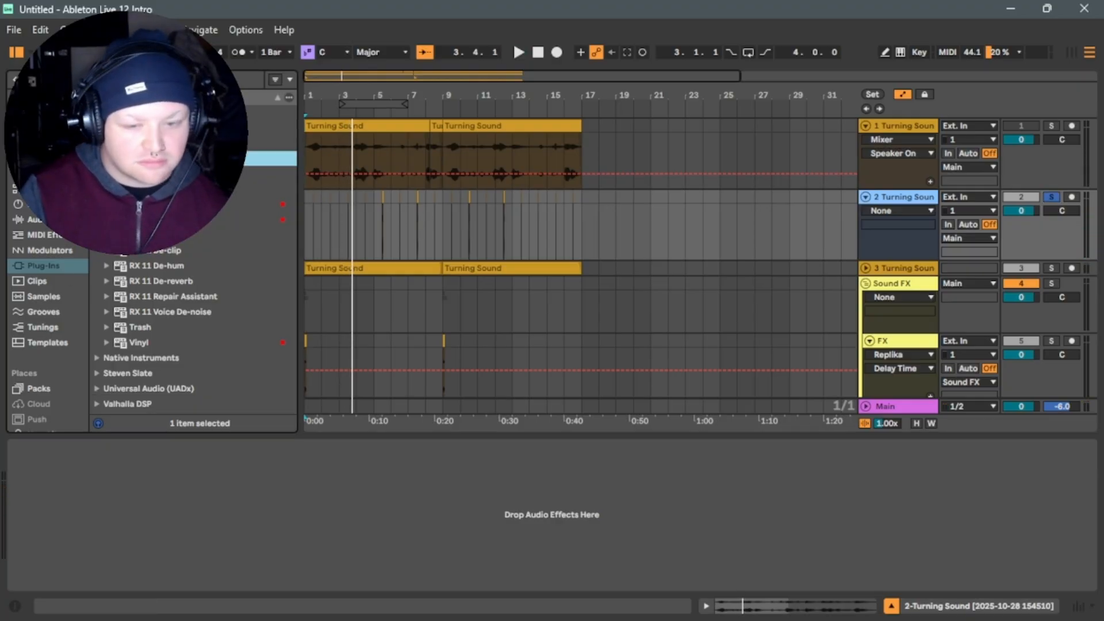
{"action": "left_click", "coordinate": [96, 158]}
{"action": "mouse_move", "coordinate": [956, 620]}
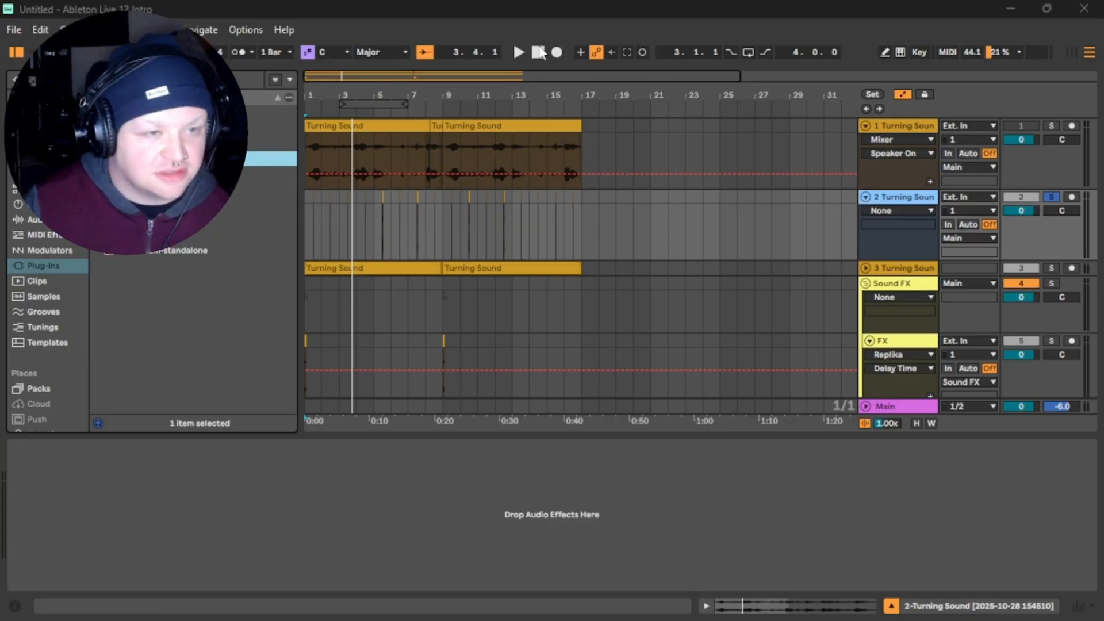
{"action": "left_click", "coordinate": [540, 53]}
{"action": "left_click_drag", "start_coordinate": [338, 75], "coordinate": [425, 149]}
{"action": "key", "text": "space"}
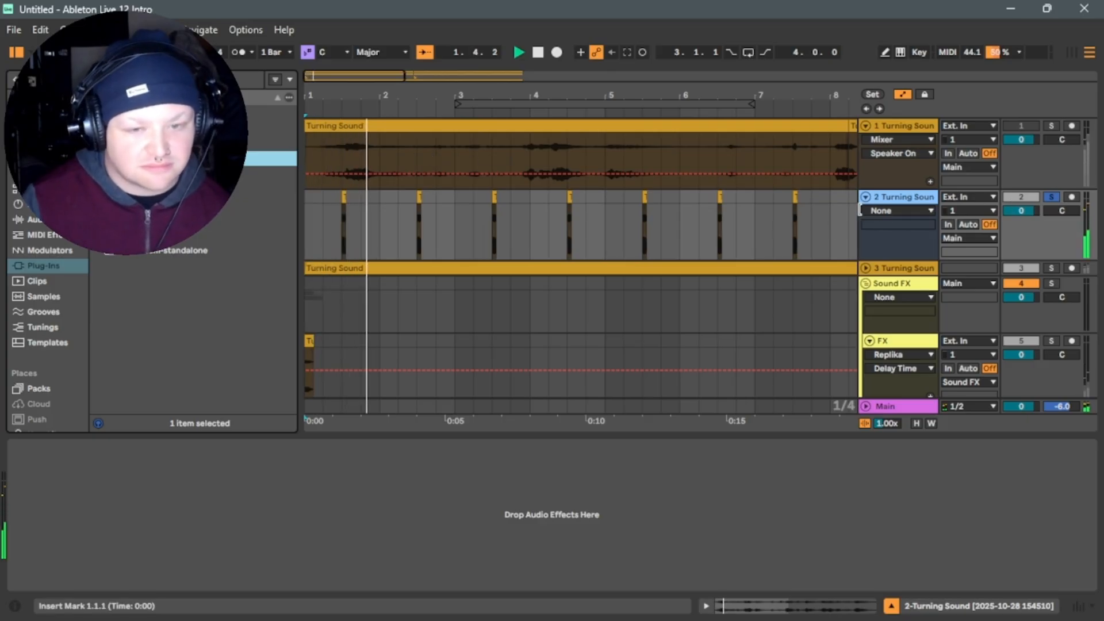
Add the Native Instruments Raum reverb to the second track and set its mix to 68.5%.
{"action": "left_click", "coordinate": [97, 219]}
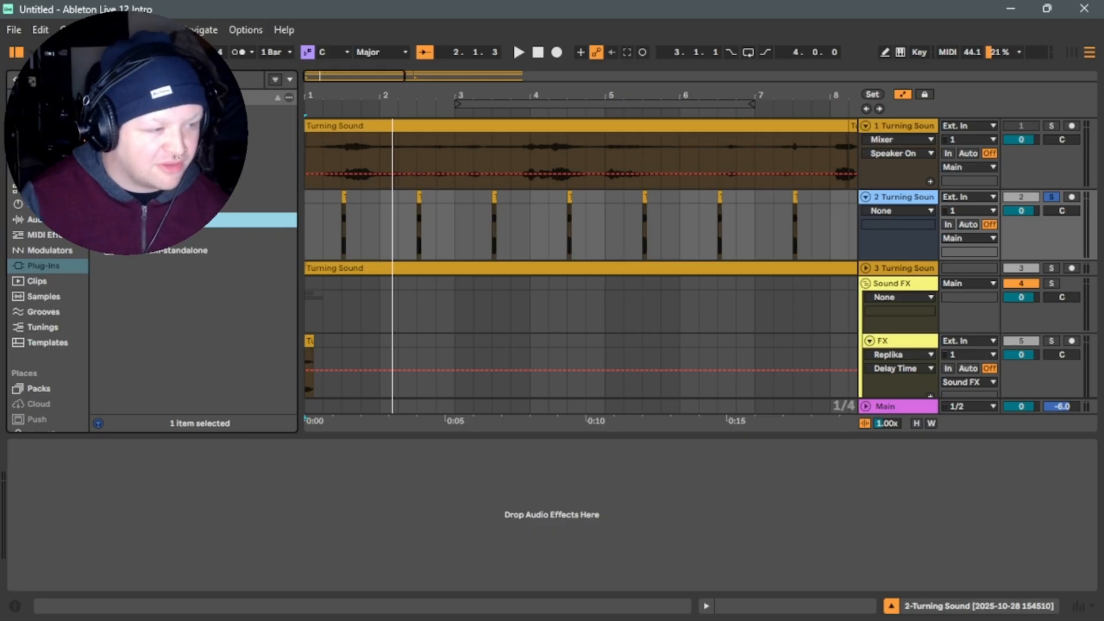
{"action": "left_click", "coordinate": [97, 173]}
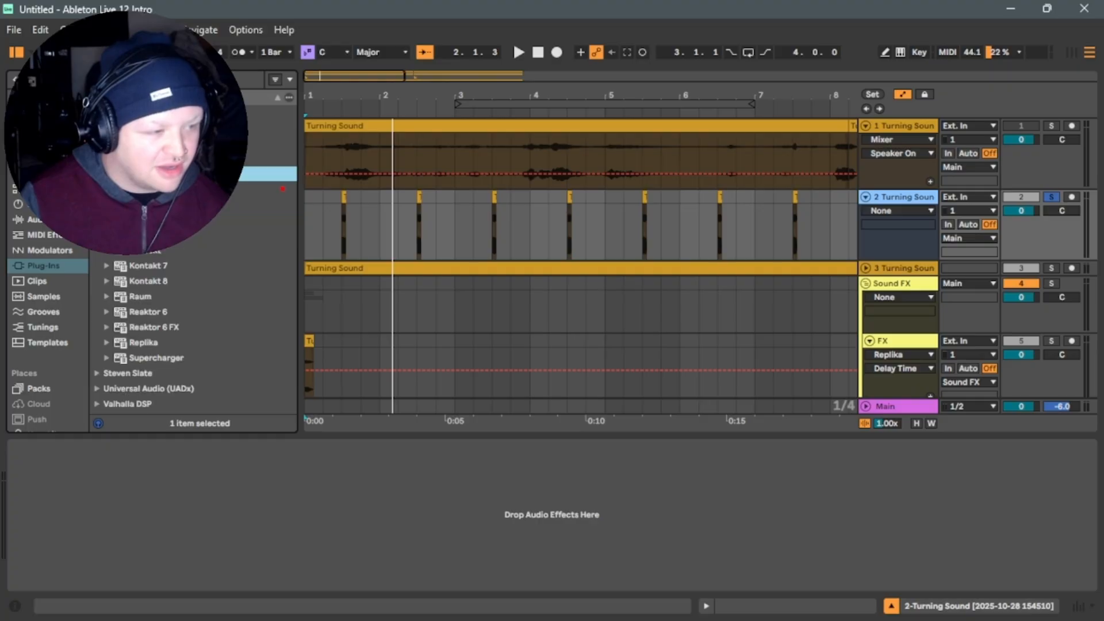
{"action": "left_click", "coordinate": [142, 297]}
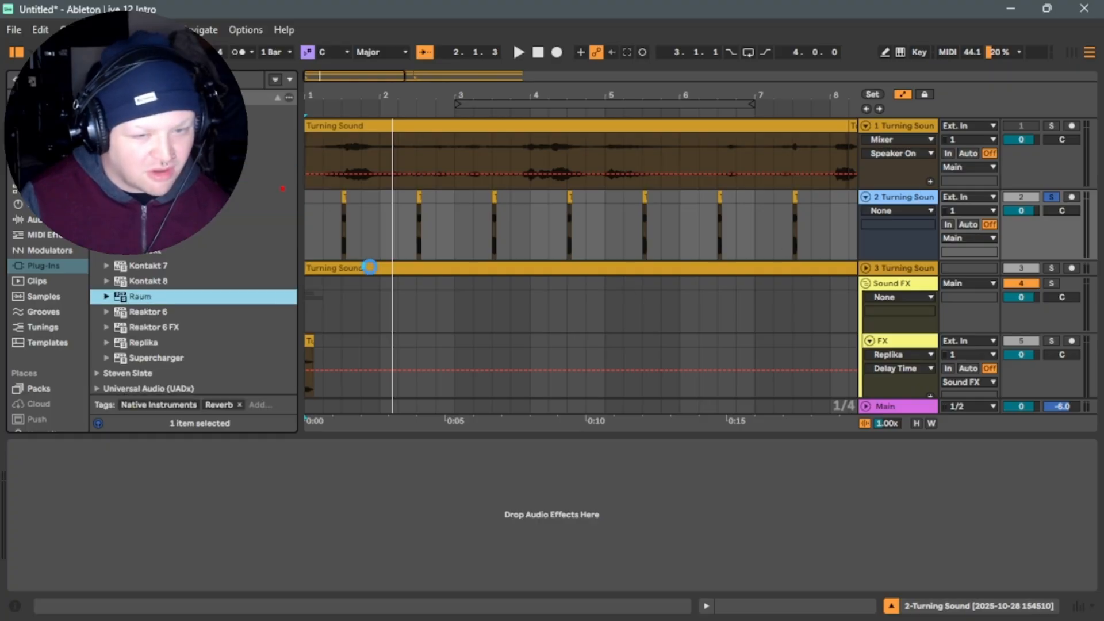
{"action": "left_click_drag", "start_coordinate": [390, 263], "coordinate": [316, 262]}
{"action": "left_click_drag", "start_coordinate": [368, 181], "coordinate": [354, 373]}
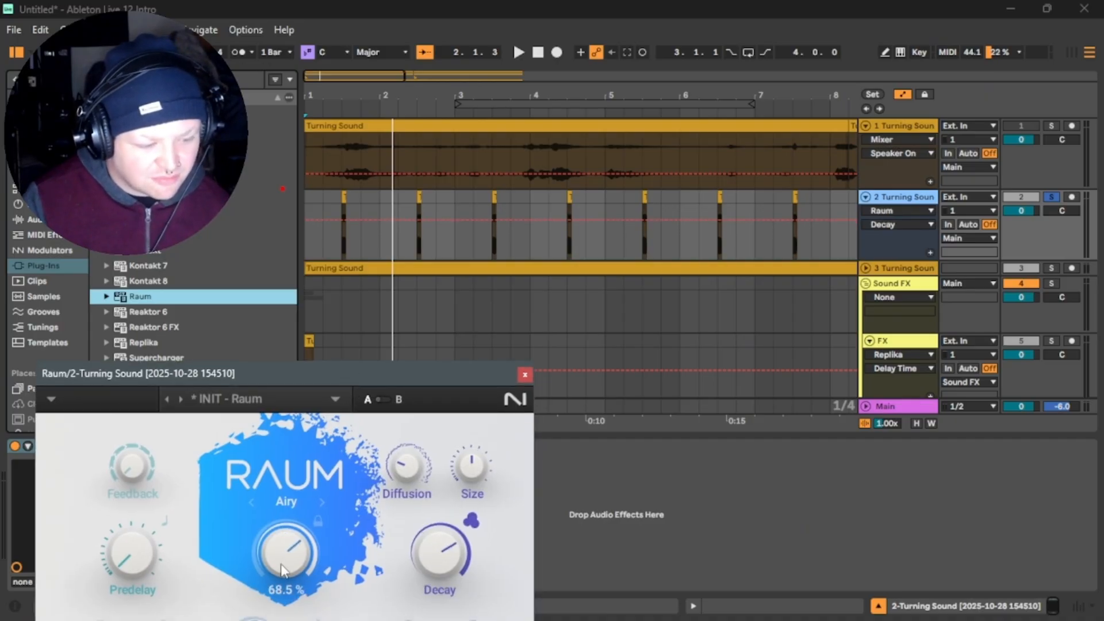
Audition the reverberated hits from the first hit and from the start, and close the Raum window.
{"action": "left_click", "coordinate": [343, 257]}
{"action": "key", "text": "space"}
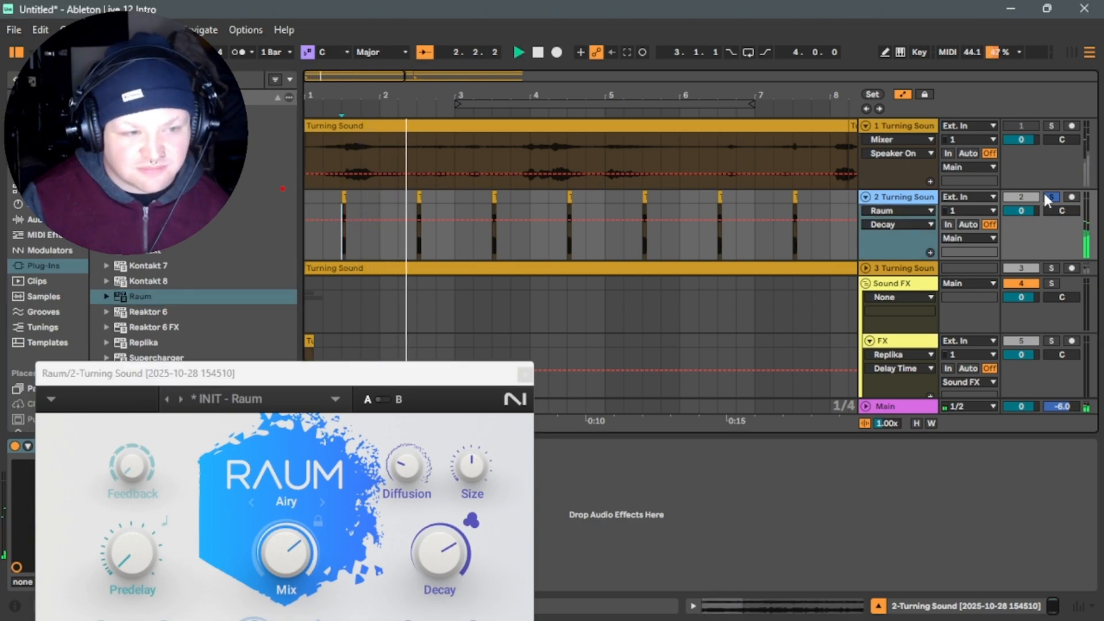
{"action": "key", "text": "space"}
{"action": "left_click", "coordinate": [541, 52]}
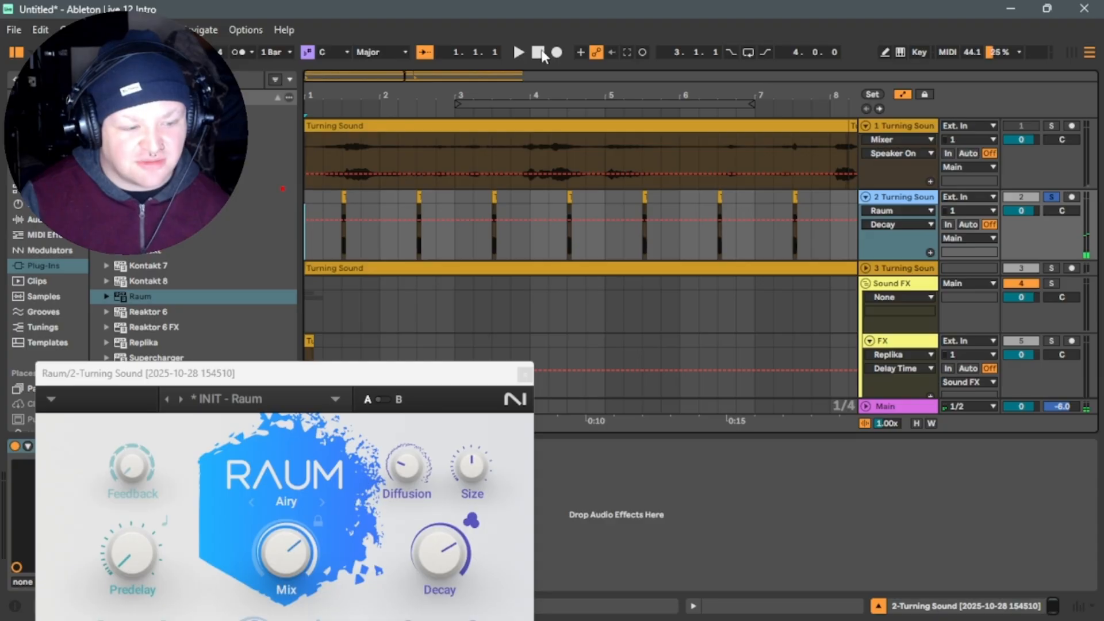
{"action": "left_click", "coordinate": [524, 376]}
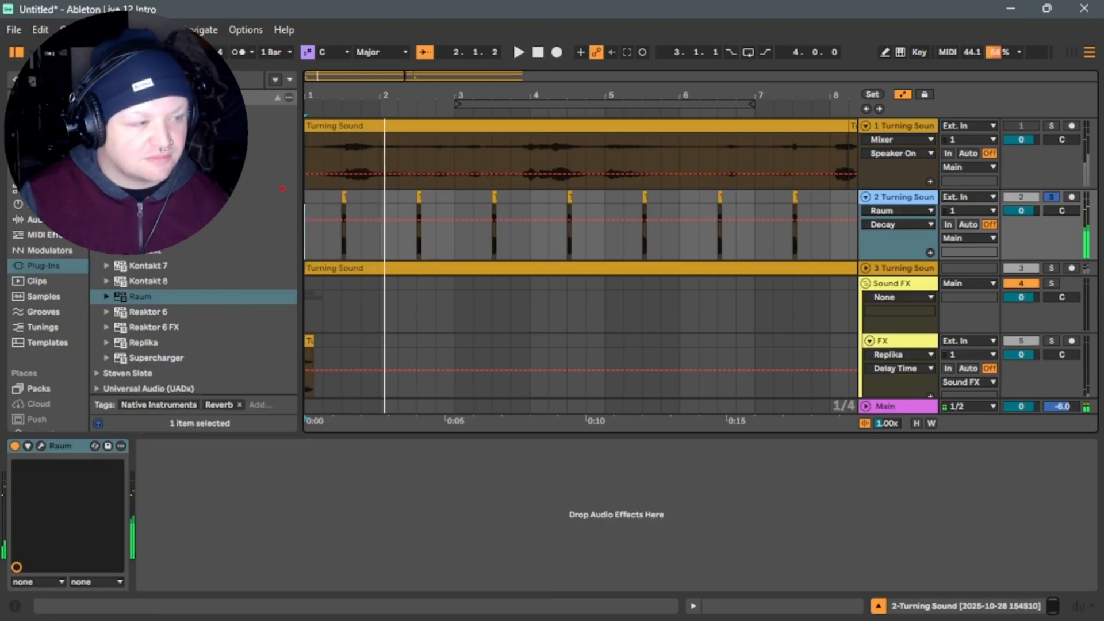
Search the audio effects for "gate" and add the Gate after Raum on the second track.
{"action": "left_click", "coordinate": [35, 219]}
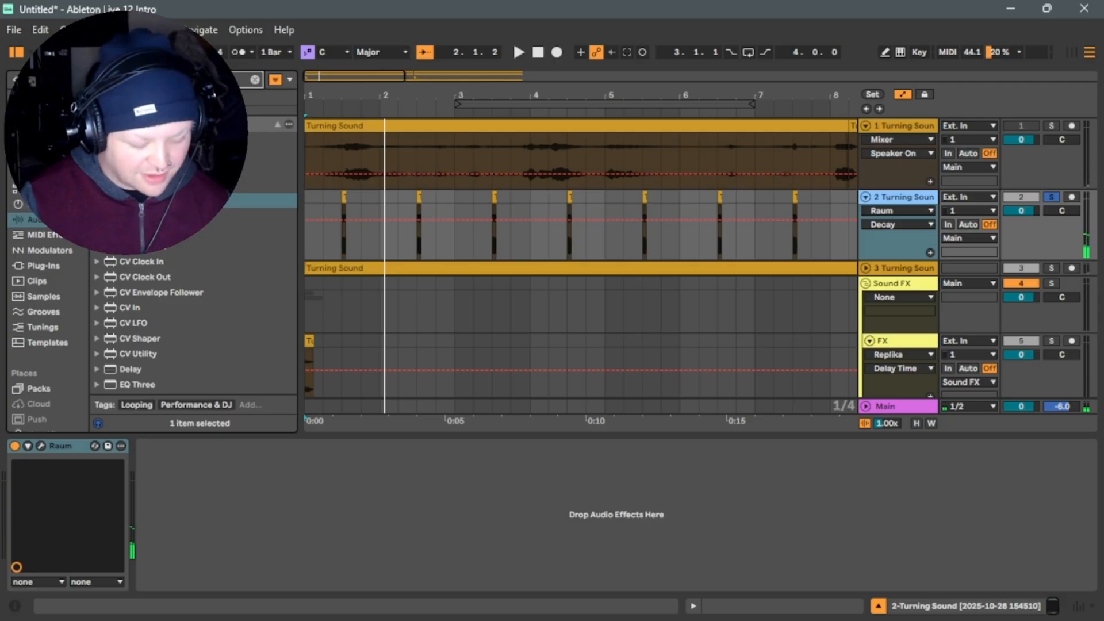
{"action": "type", "text": "gate"}
{"action": "left_click", "coordinate": [160, 341]}
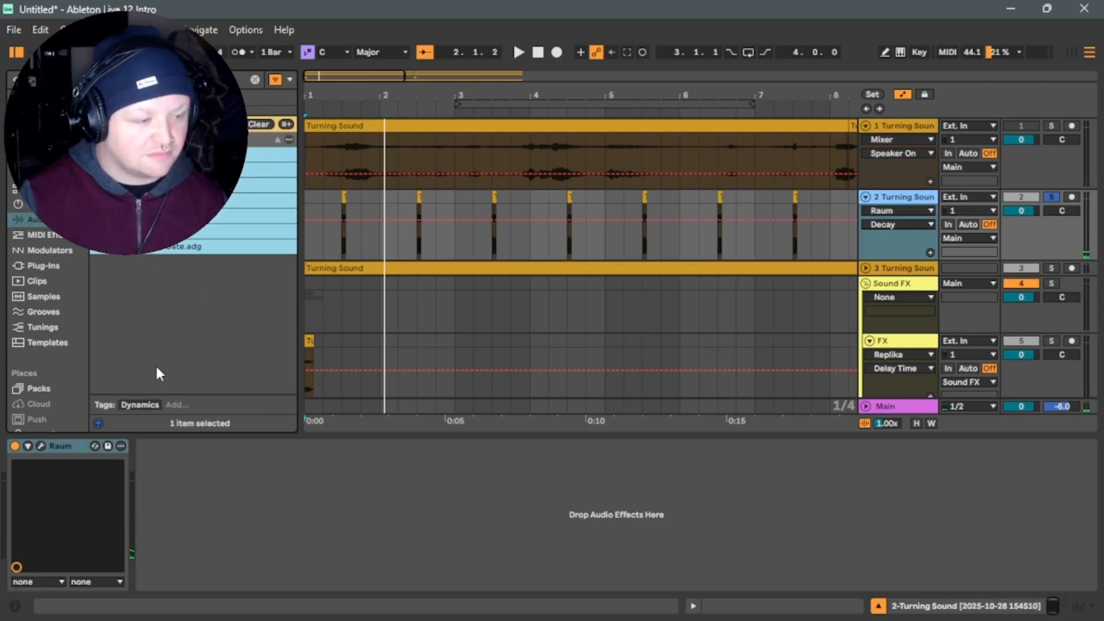
{"action": "left_click", "coordinate": [172, 154]}
{"action": "left_click_drag", "start_coordinate": [173, 154], "coordinate": [208, 468]}
Set the Gate's return to 0 dB and its threshold to -26.1 dB while playing the hits.
{"action": "key", "text": "space"}
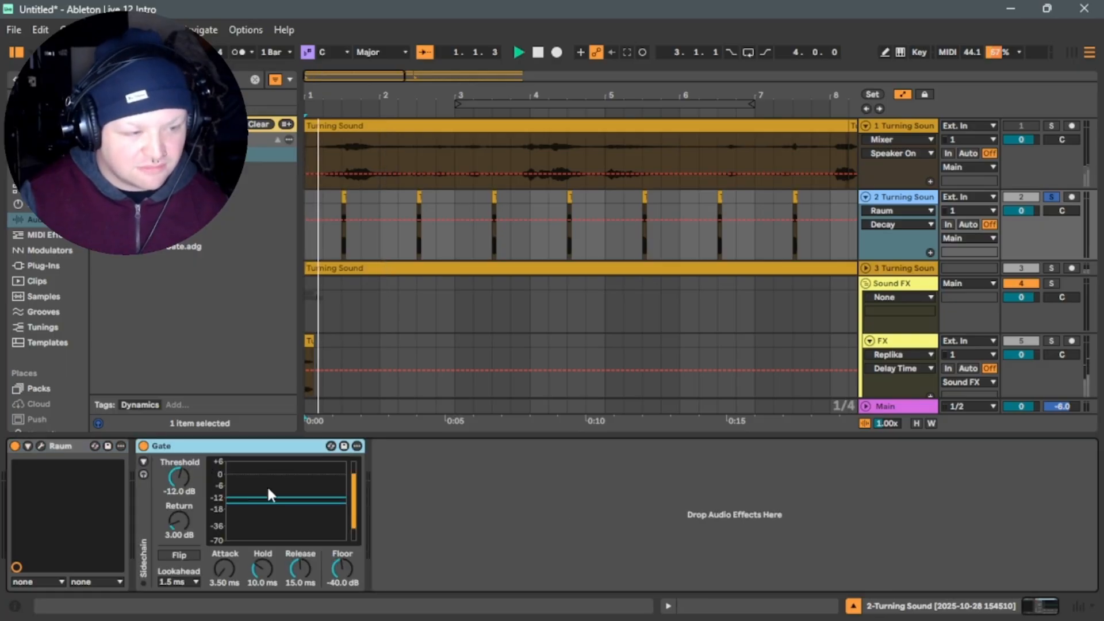
{"action": "left_click_drag", "start_coordinate": [292, 503], "coordinate": [292, 499]}
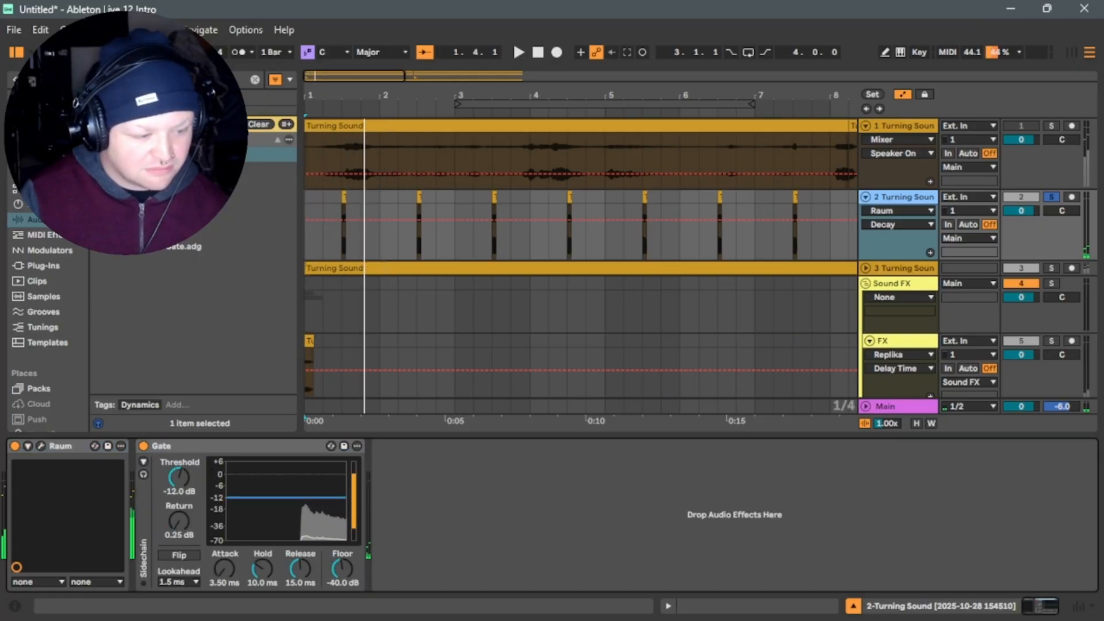
{"action": "key", "text": "space"}
{"action": "key", "text": "space"}
{"action": "key", "text": "space"}
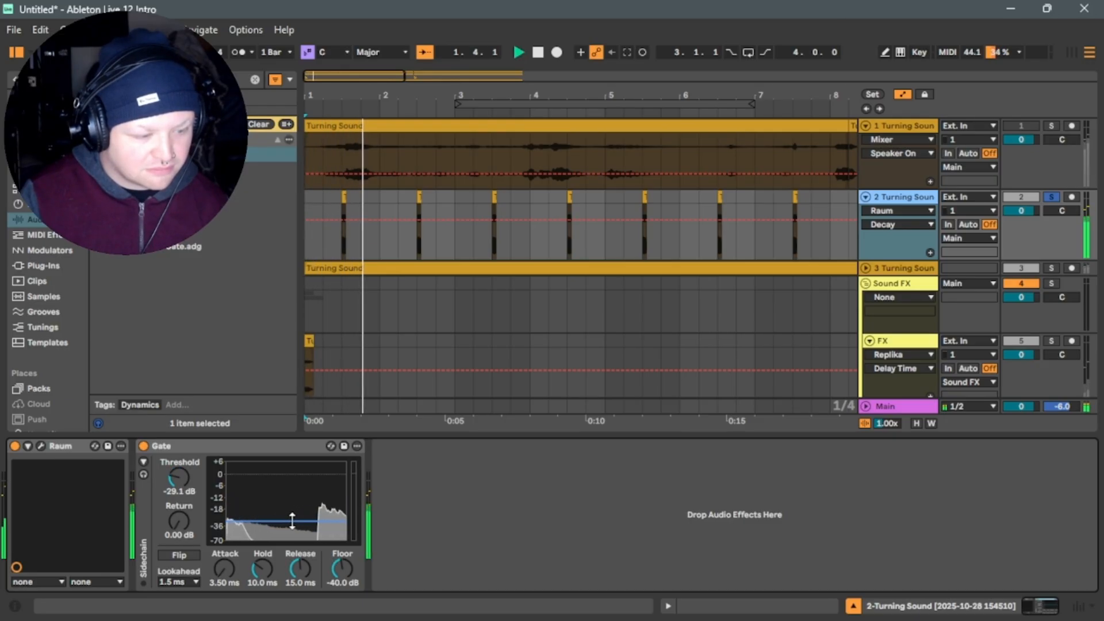
{"action": "left_click_drag", "start_coordinate": [292, 521], "coordinate": [292, 518]}
{"action": "key", "text": "space"}
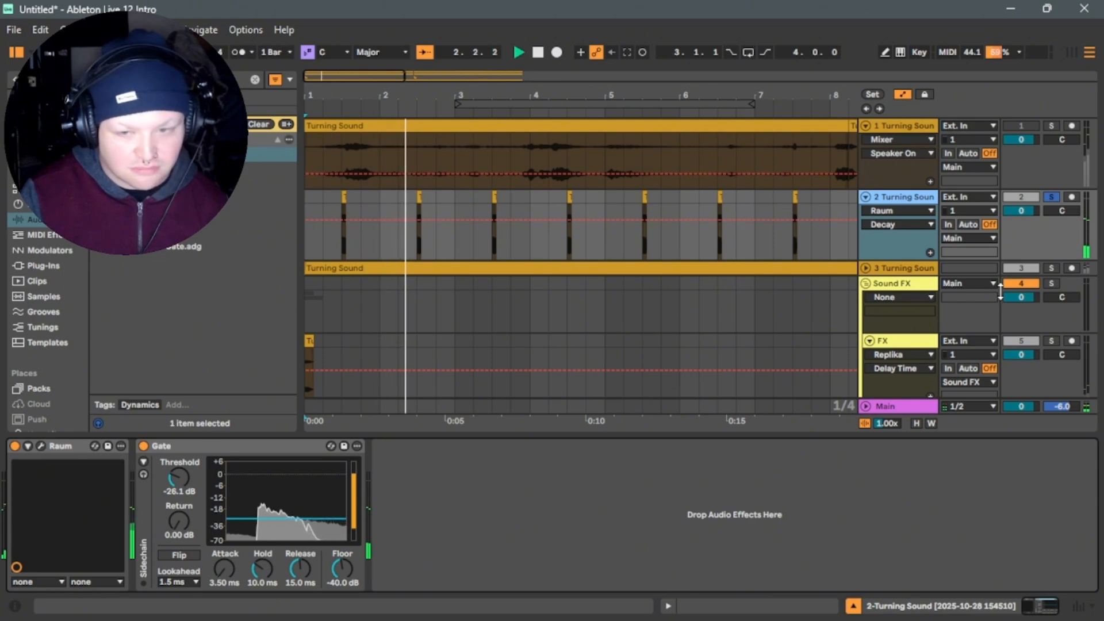
Check the gated hits against the full mix, solo the second track again and set its Gate threshold to -21.2 dB.
{"action": "left_click", "coordinate": [1051, 197]}
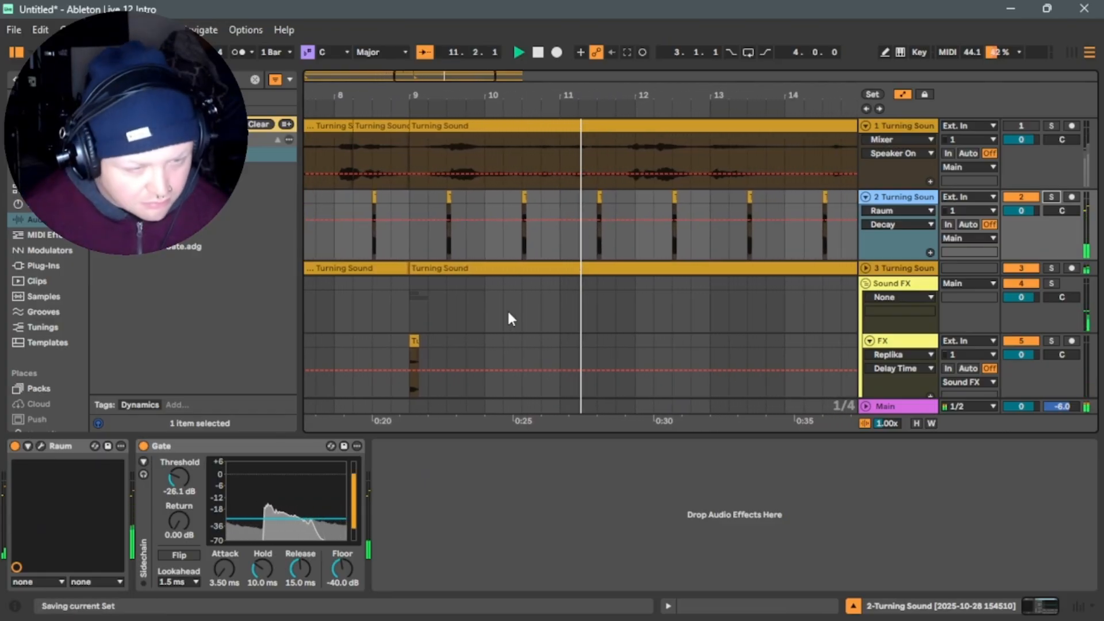
{"action": "left_click", "coordinate": [1052, 197]}
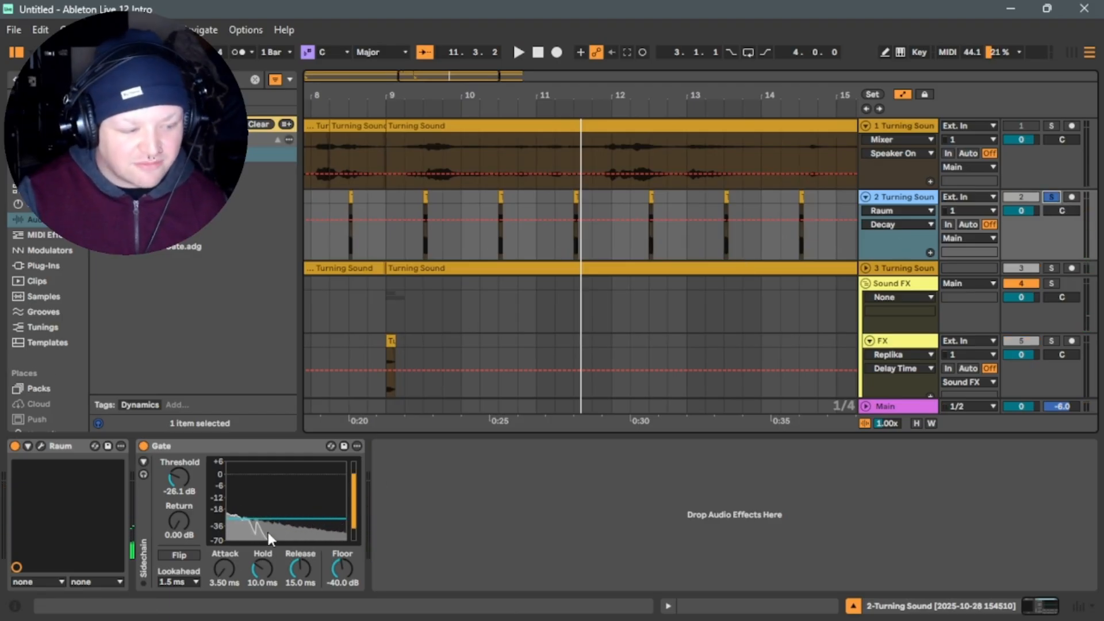
{"action": "left_click", "coordinate": [179, 493]}
{"action": "key", "text": "space"}
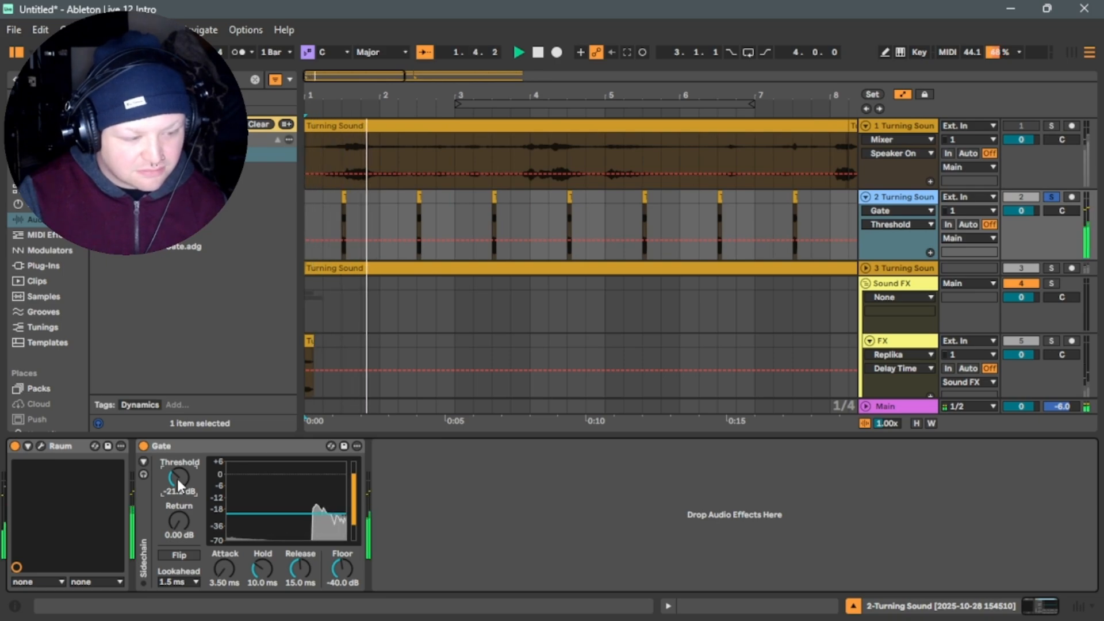
Try a Gate return of 9.71 dB, unsolo the second track, reset the return to 0 dB and save the set.
{"action": "mouse_move", "coordinate": [178, 520]}
{"action": "left_mouse_down"}
{"action": "mouse_move", "coordinate": [182, 506]}
{"action": "mouse_move", "coordinate": [184, 518]}
{"action": "left_mouse_up"}
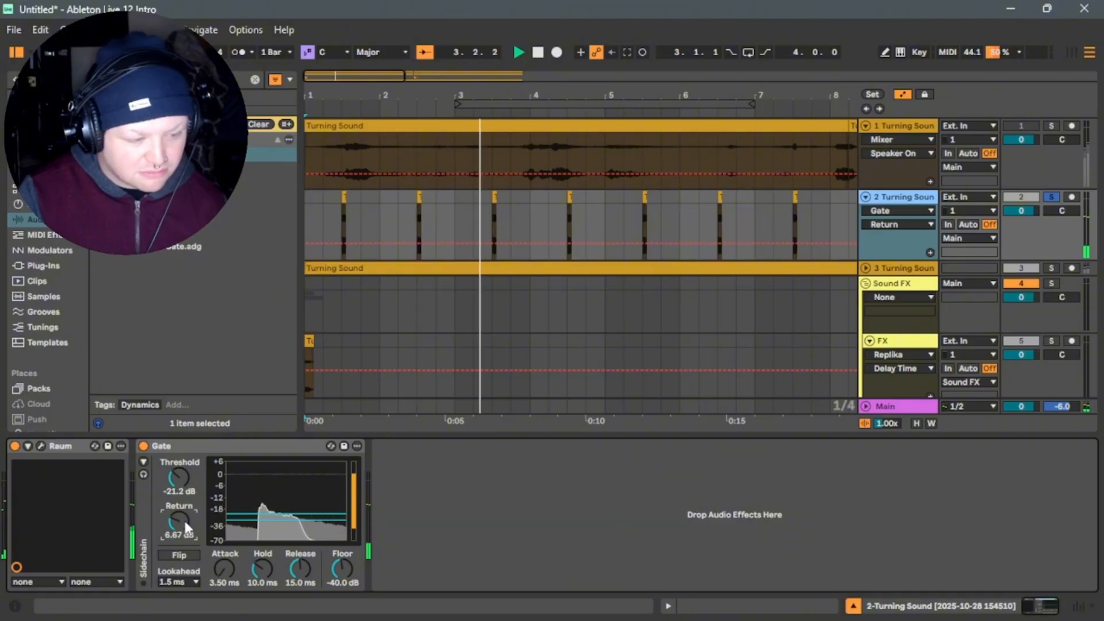
{"action": "left_click_drag", "start_coordinate": [184, 519], "coordinate": [184, 519]}
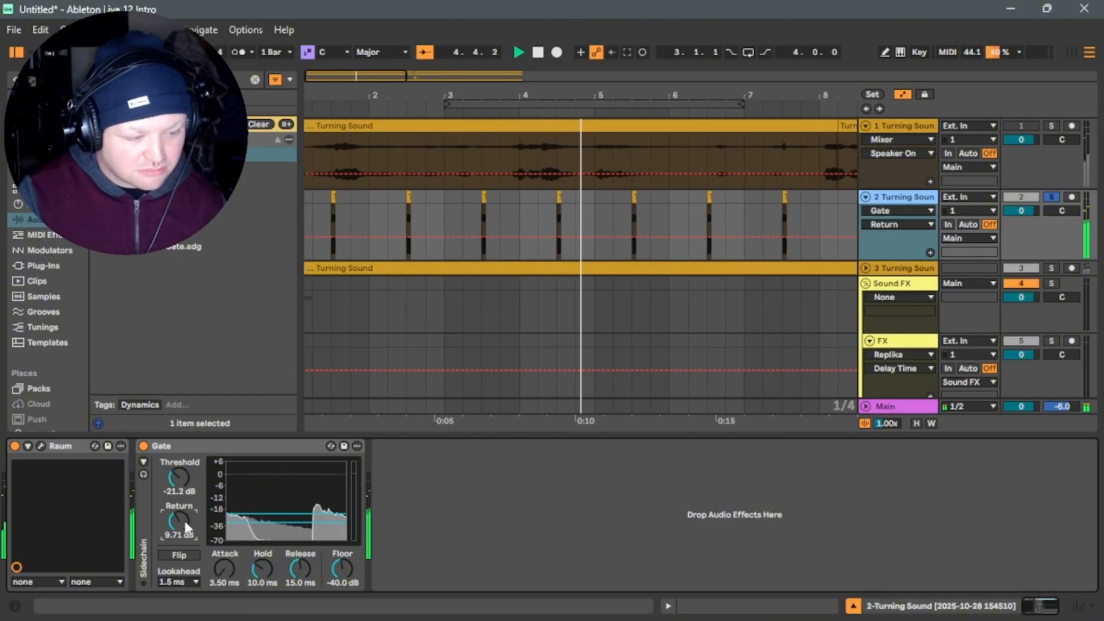
{"action": "left_click", "coordinate": [1051, 196]}
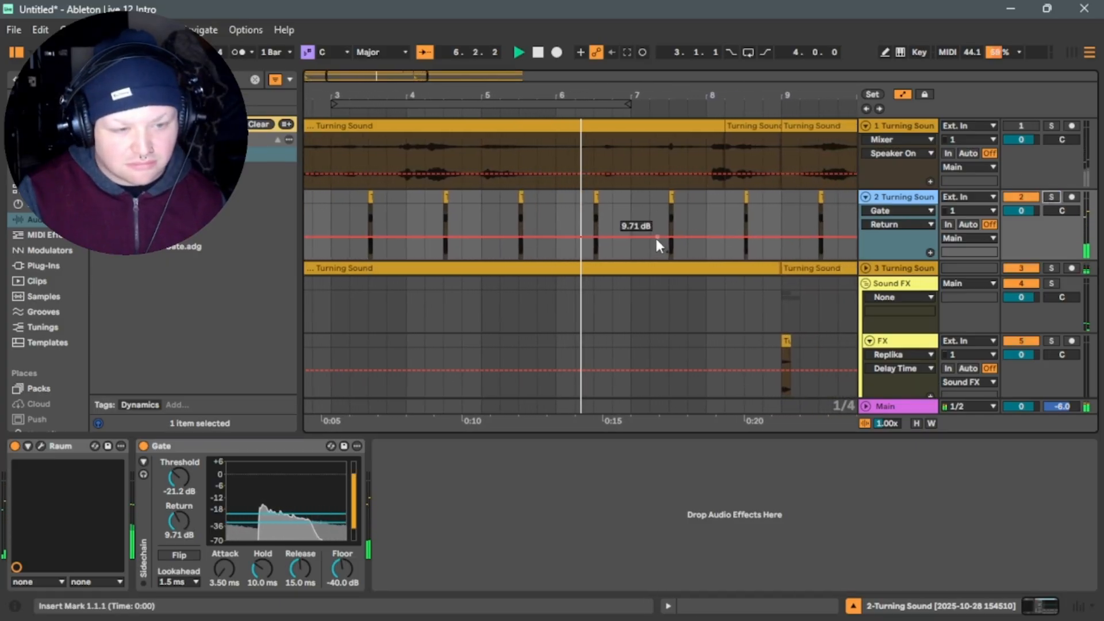
{"action": "left_click_drag", "start_coordinate": [179, 523], "coordinate": [179, 575]}
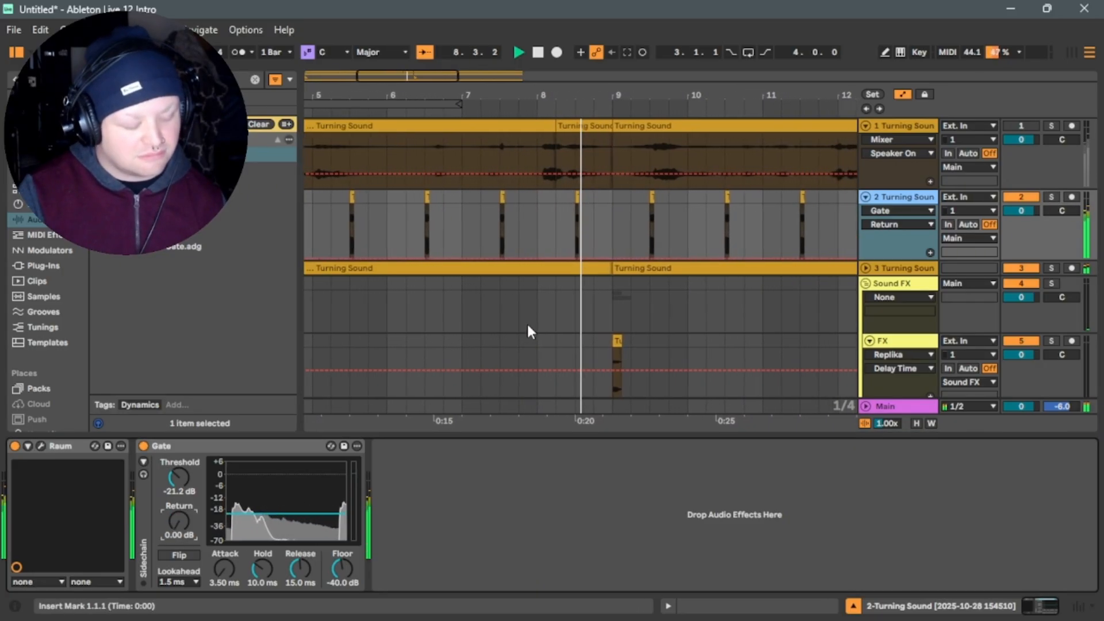
{"action": "key", "text": "ctrl+s"}
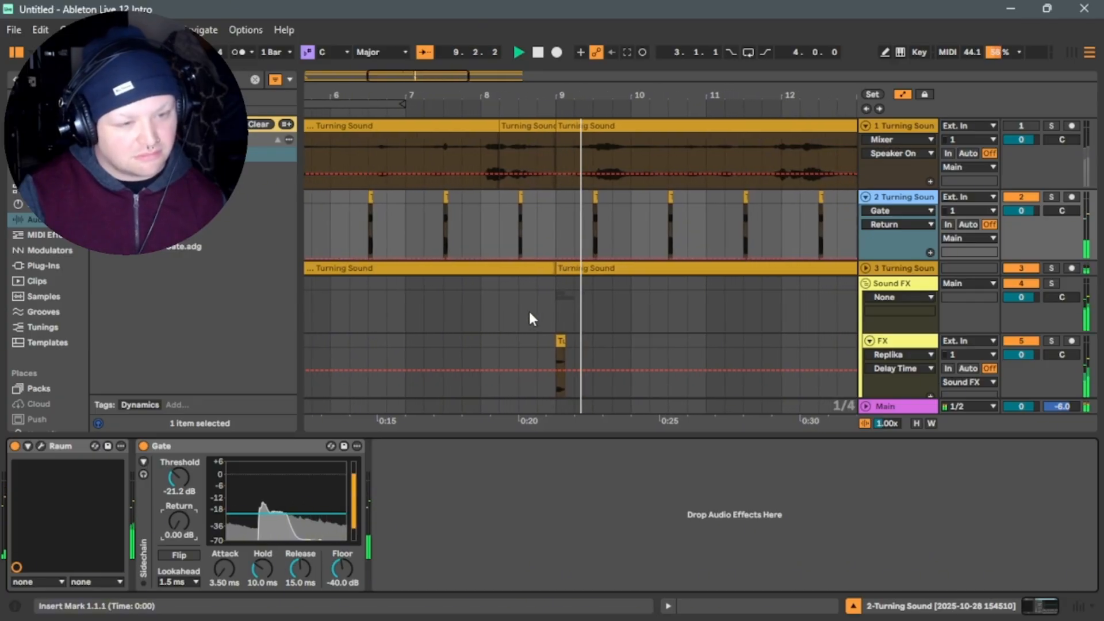
Fold the second track, the Sound FX group, Kick and Hats, and audition the whole arrangement from the start.
{"action": "left_click", "coordinate": [540, 55]}
{"action": "left_click_drag", "start_coordinate": [453, 76], "coordinate": [667, 74]}
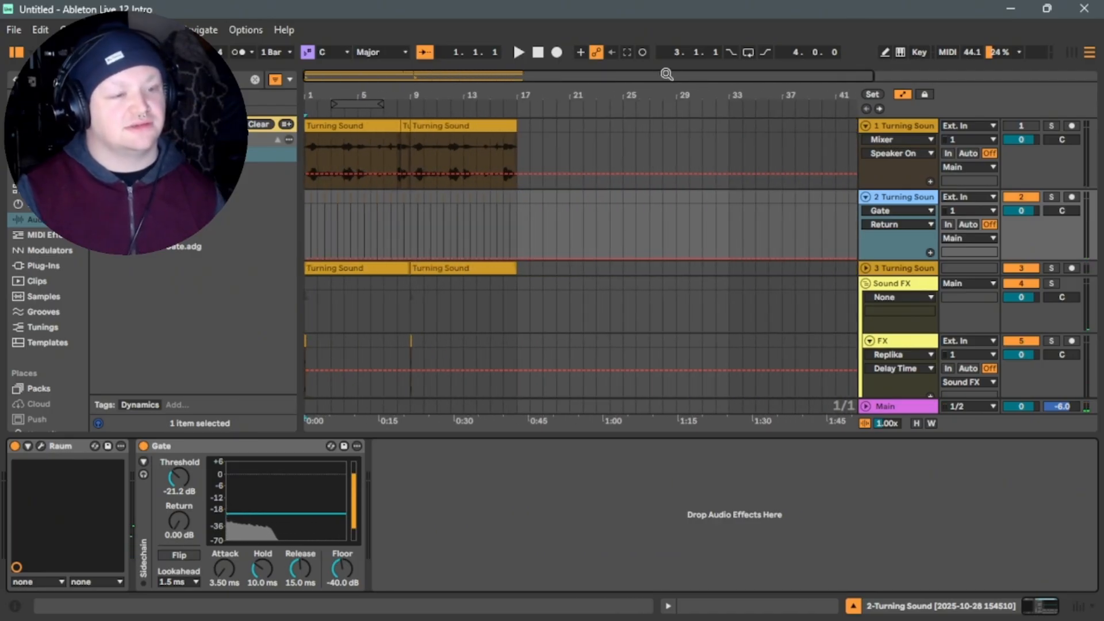
{"action": "left_click", "coordinate": [865, 197]}
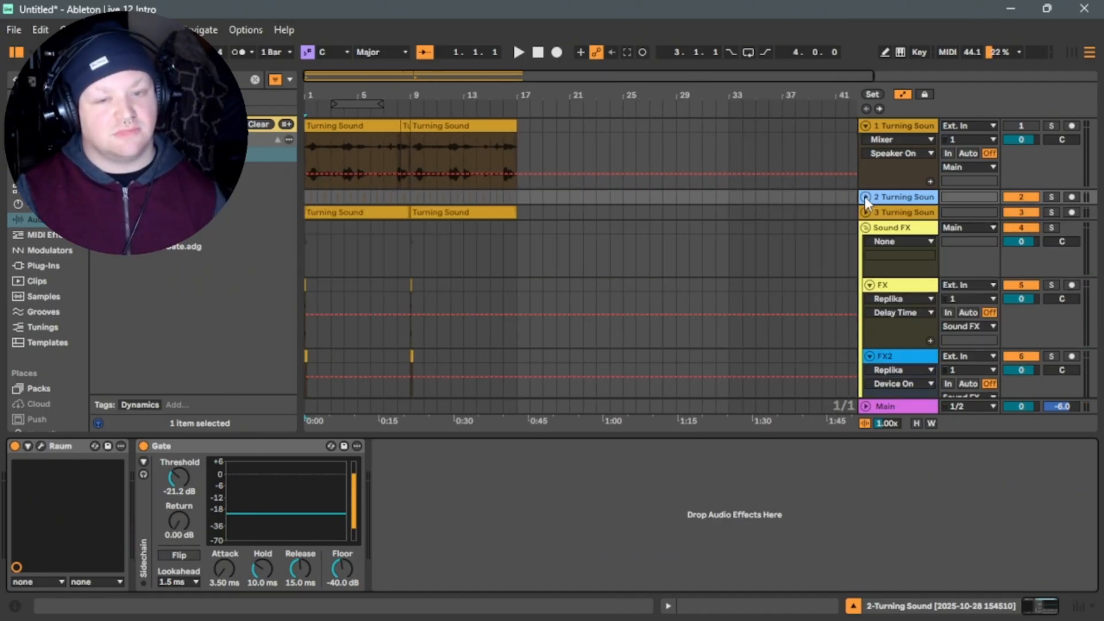
{"action": "left_click", "coordinate": [865, 228]}
{"action": "left_click", "coordinate": [865, 243]}
{"action": "left_click", "coordinate": [866, 258]}
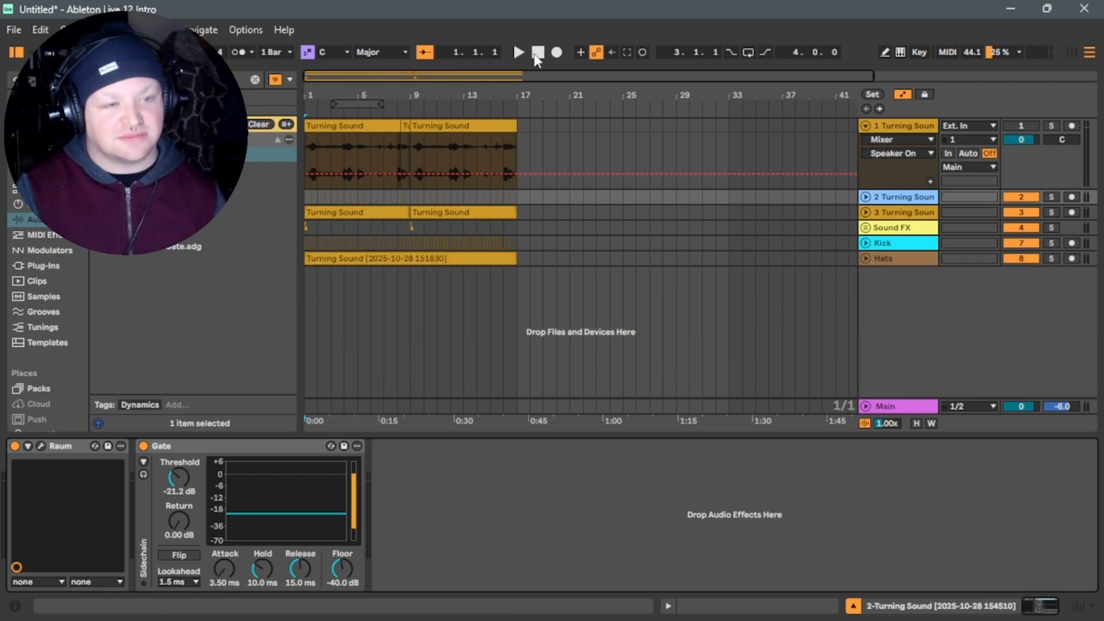
{"action": "key", "text": "space"}
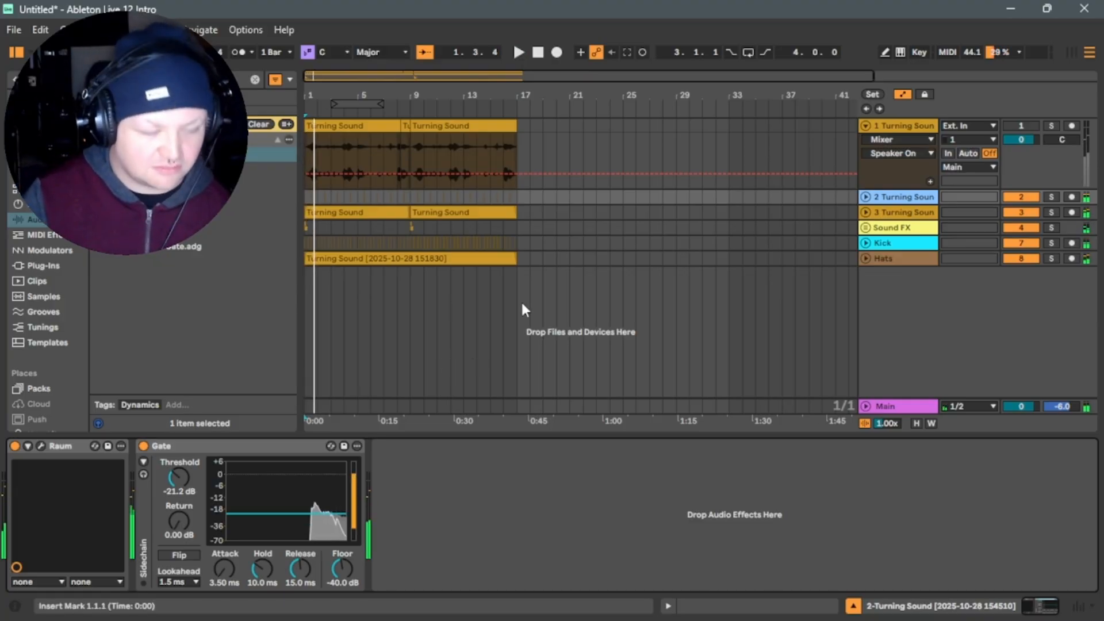
{"action": "left_click", "coordinate": [535, 55]}
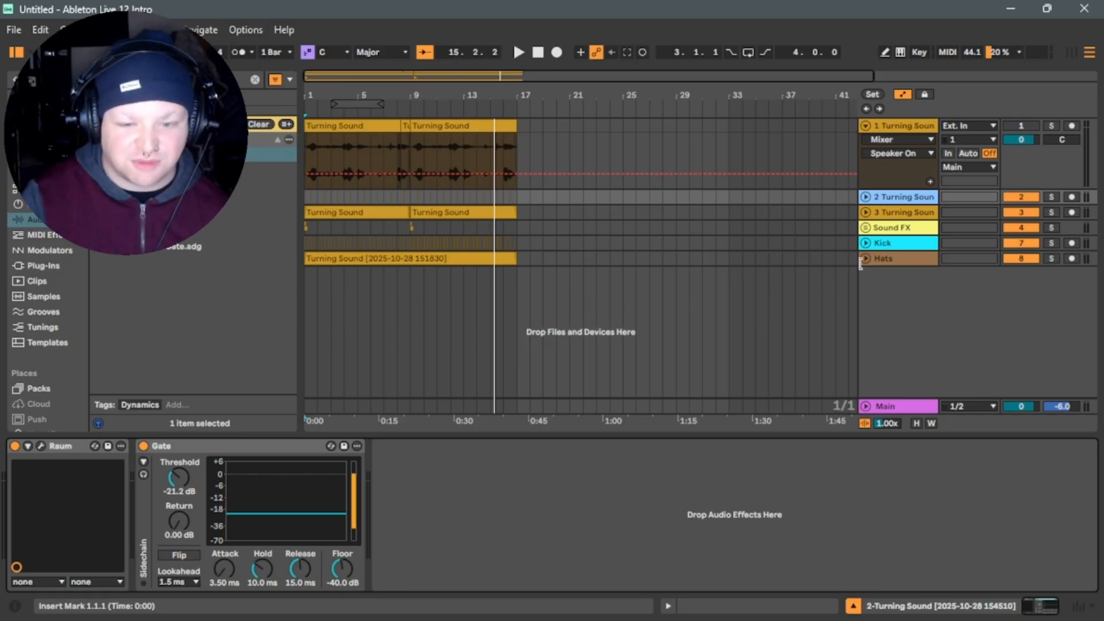
Solo the Hats track, raise its Saturator drive to 13 dB during playback, and unsolo the track.
{"action": "left_click", "coordinate": [1051, 259]}
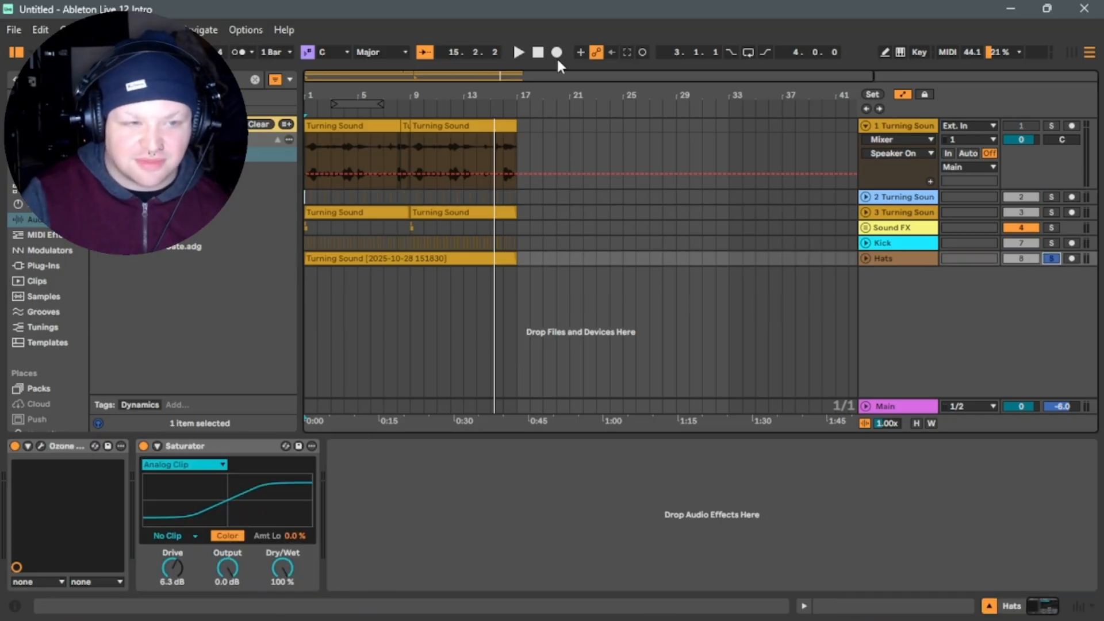
{"action": "key", "text": "space"}
{"action": "left_click", "coordinate": [170, 571]}
{"action": "left_click_drag", "start_coordinate": [163, 575], "coordinate": [163, 550]}
{"action": "left_click", "coordinate": [1050, 259]}
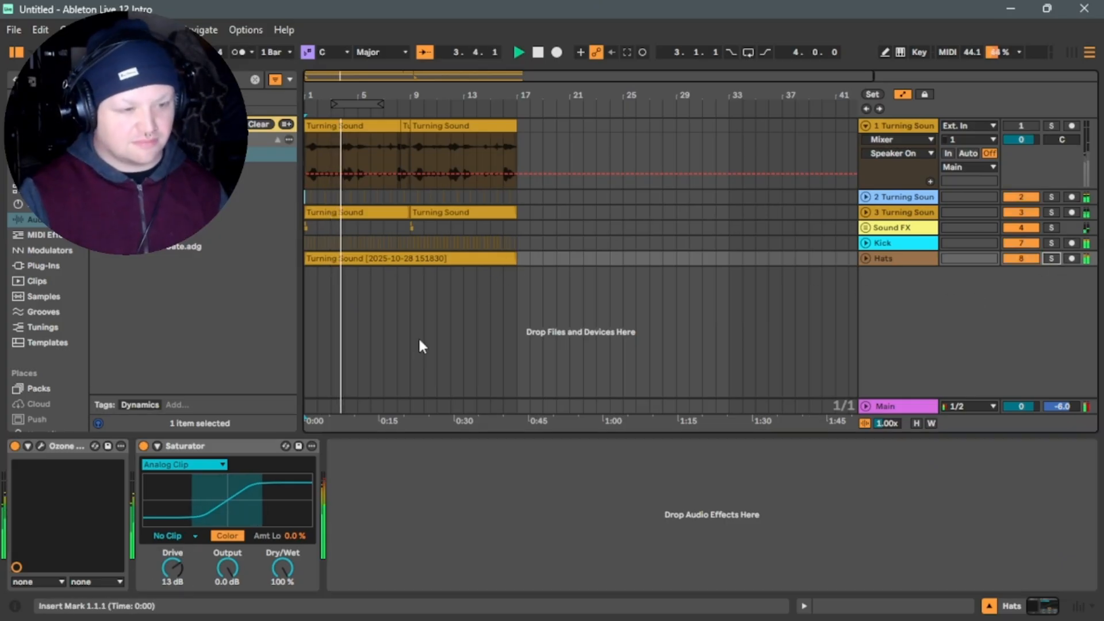
Set the Hats clip's warp mode to Pro, transpose it up 4 semitones and save the set.
{"action": "double_click", "coordinate": [448, 262]}
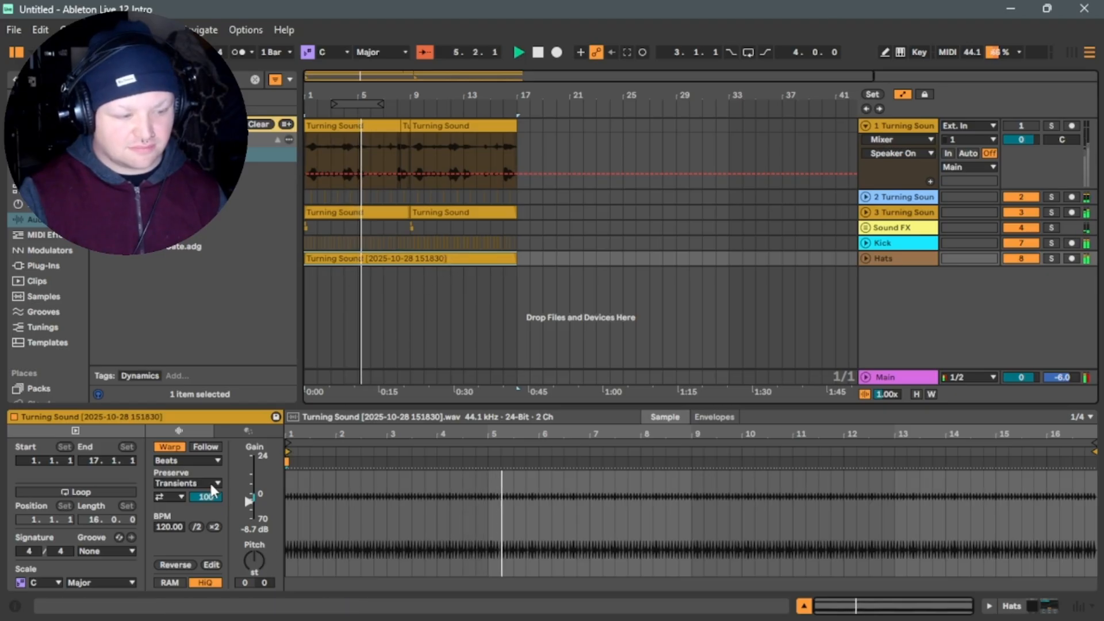
{"action": "left_click", "coordinate": [188, 460]}
{"action": "left_click", "coordinate": [184, 529]}
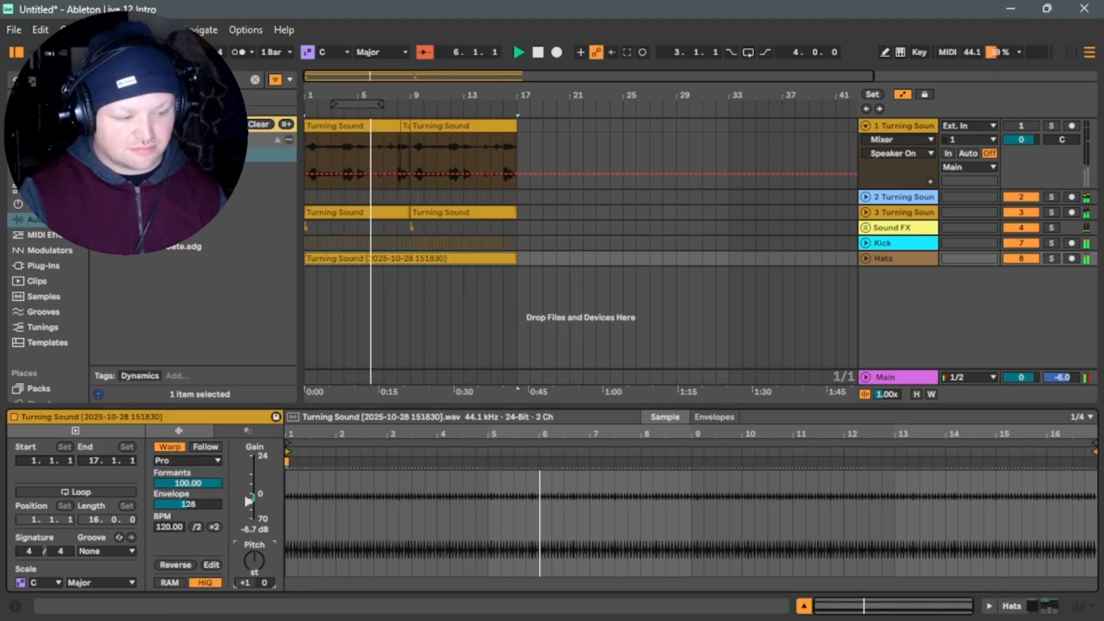
{"action": "left_click_drag", "start_coordinate": [255, 567], "coordinate": [254, 555]}
{"action": "key", "text": "ctrl+s"}
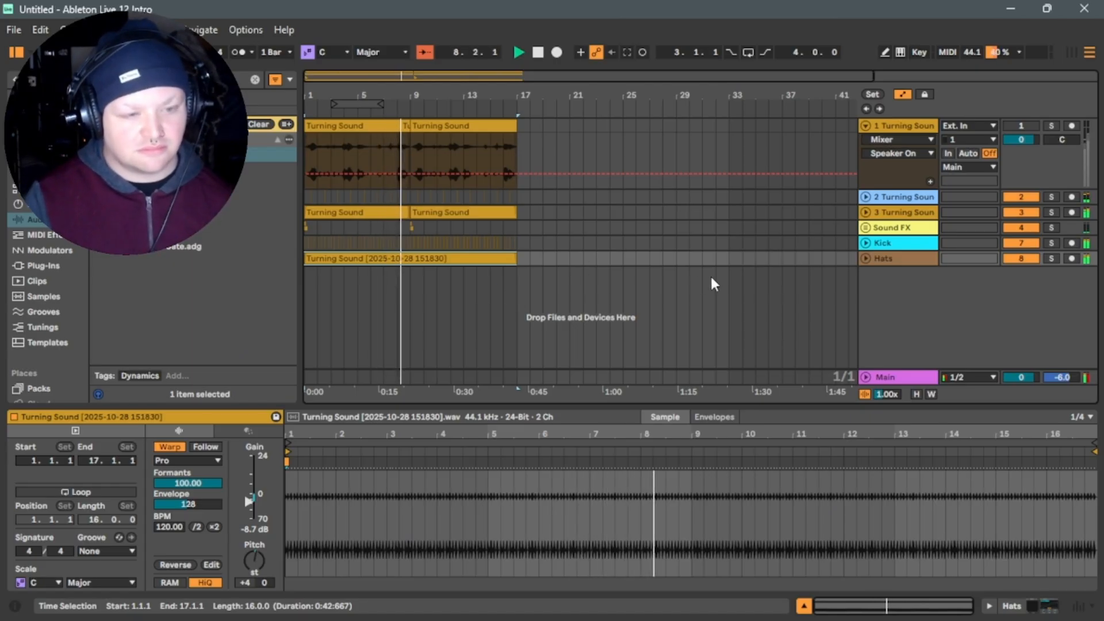
Audition the mix from the start while checking the effect chains of the Hats, Sound FX, Kick and Turning Sound tracks.
{"action": "left_click", "coordinate": [879, 258]}
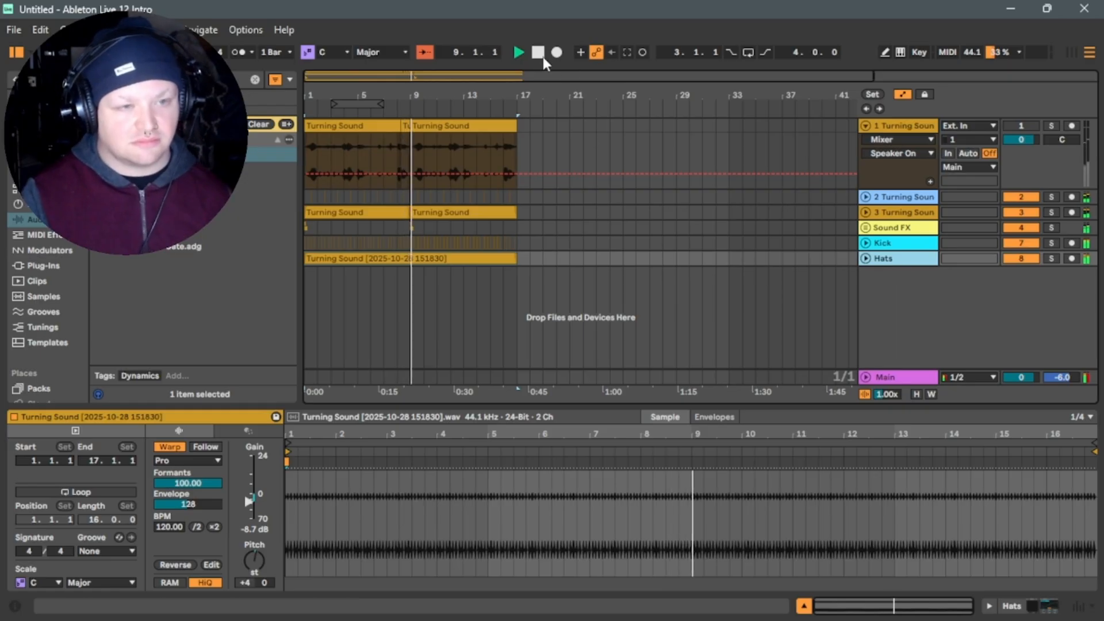
{"action": "key", "text": "space"}
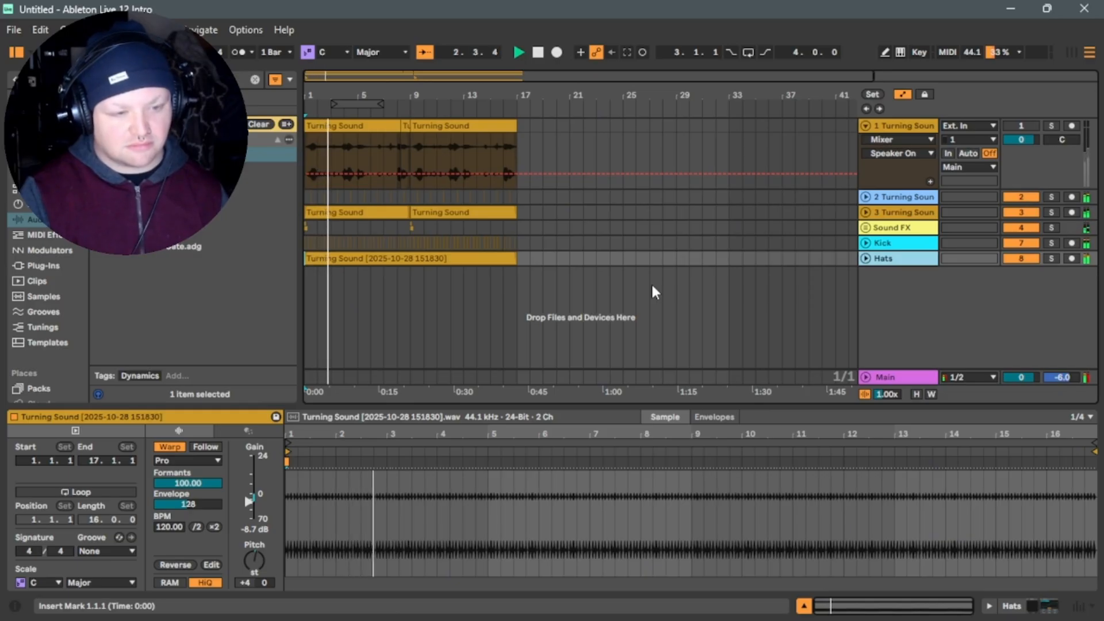
{"action": "left_click", "coordinate": [904, 230]}
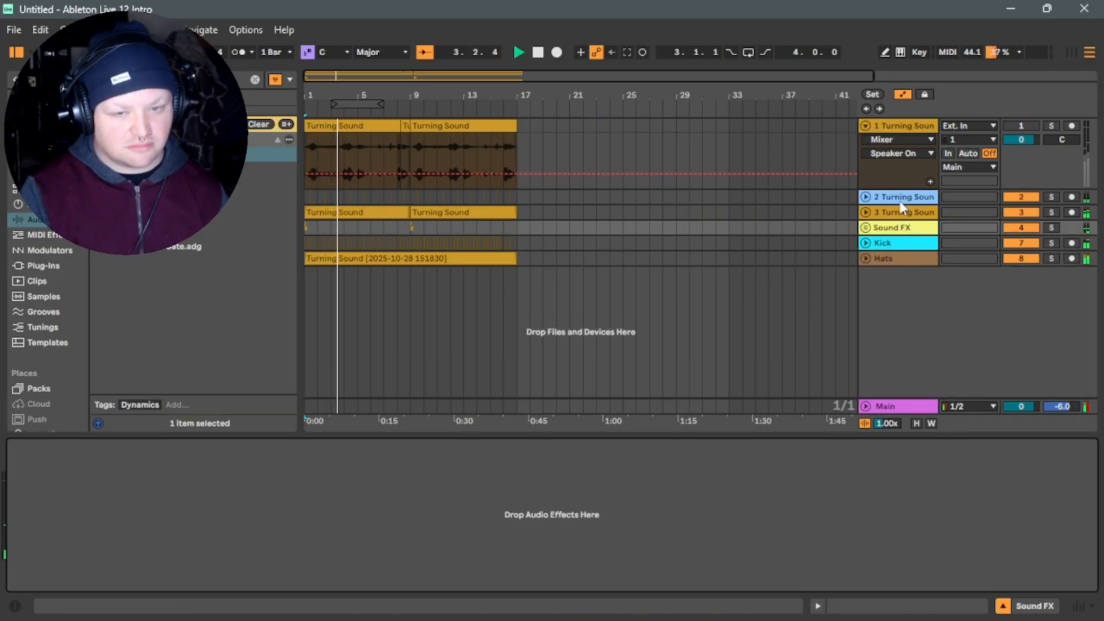
{"action": "left_click", "coordinate": [899, 201]}
{"action": "left_click", "coordinate": [901, 123]}
{"action": "left_click", "coordinate": [903, 200]}
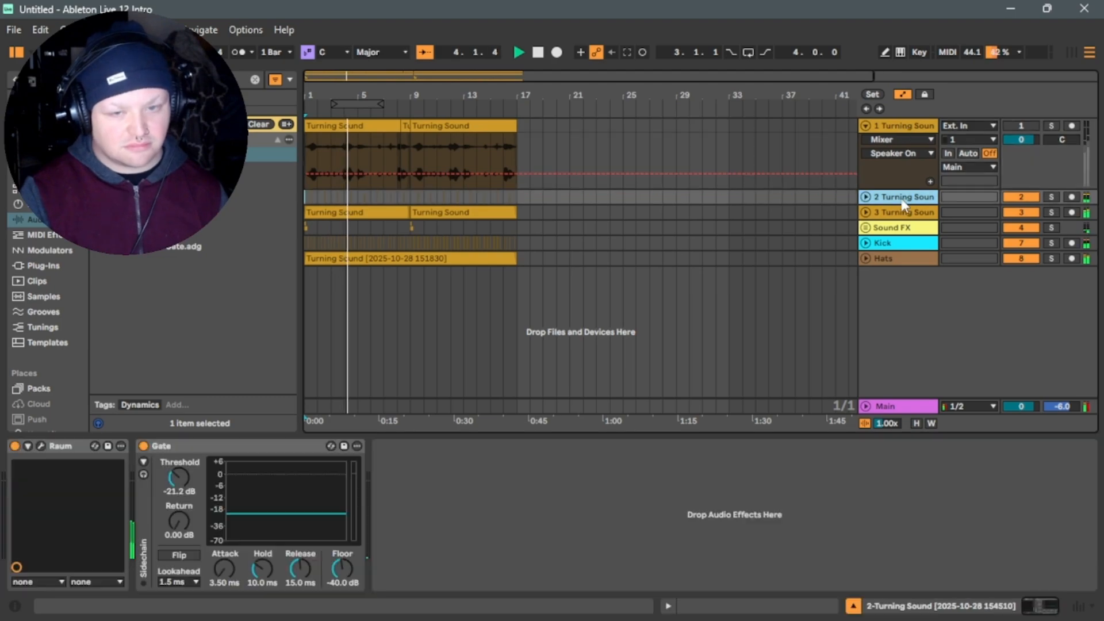
{"action": "left_click", "coordinate": [901, 258]}
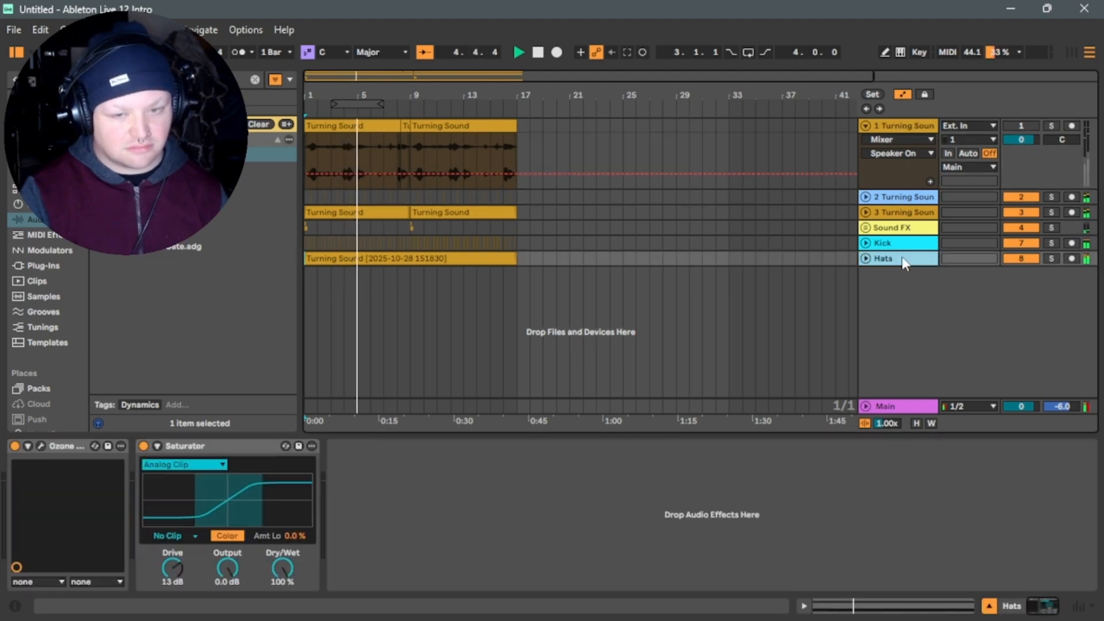
{"action": "left_click", "coordinate": [900, 245]}
{"action": "left_click", "coordinate": [556, 258]}
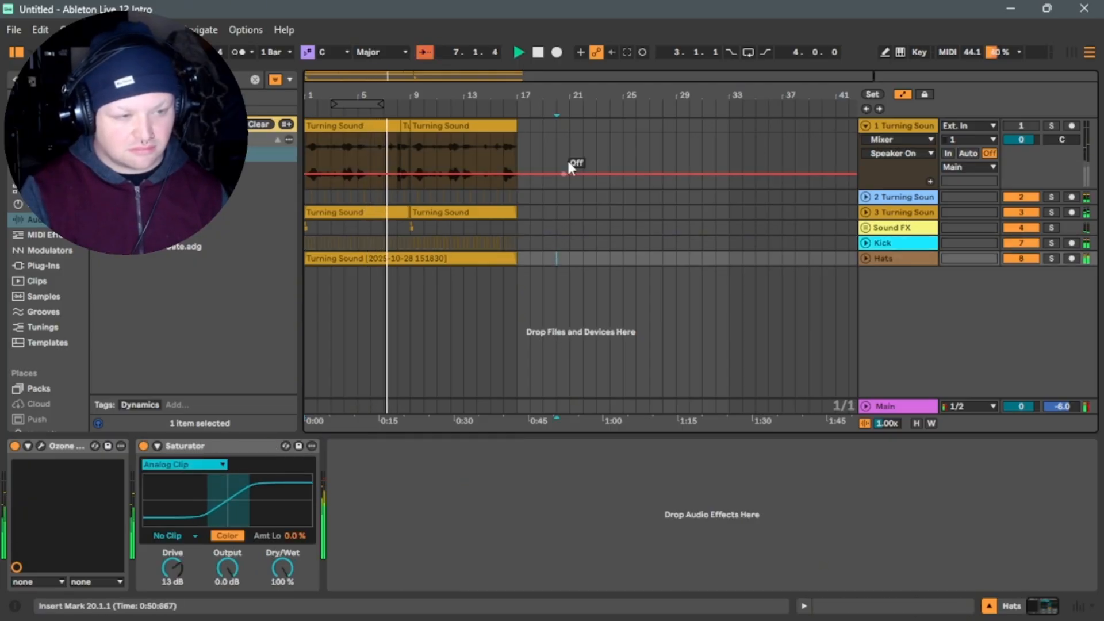
{"action": "double_click", "coordinate": [538, 52]}
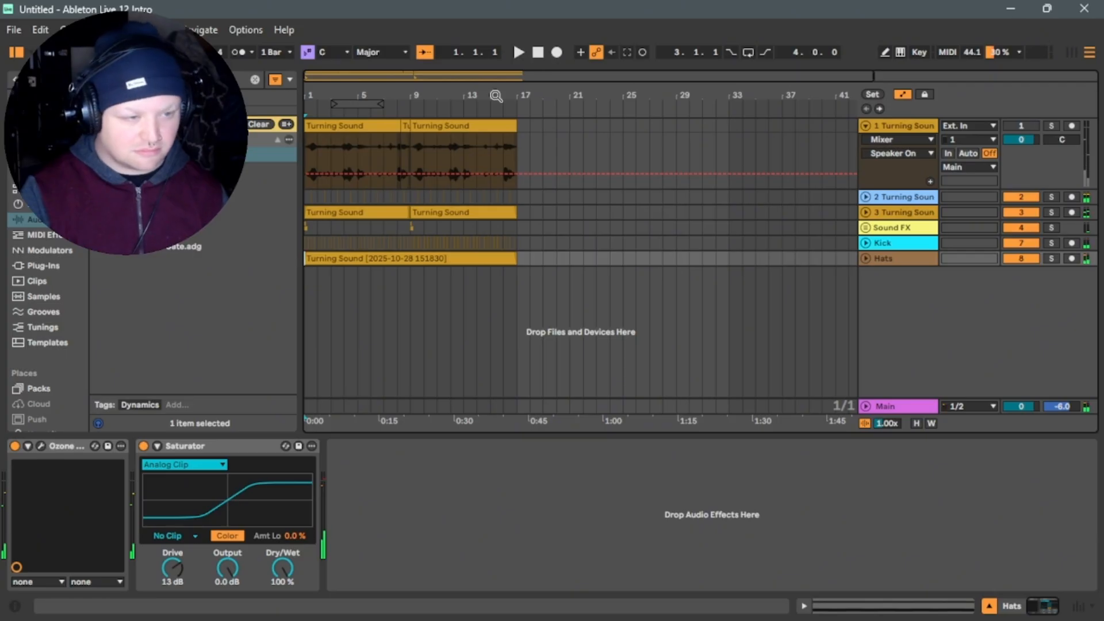